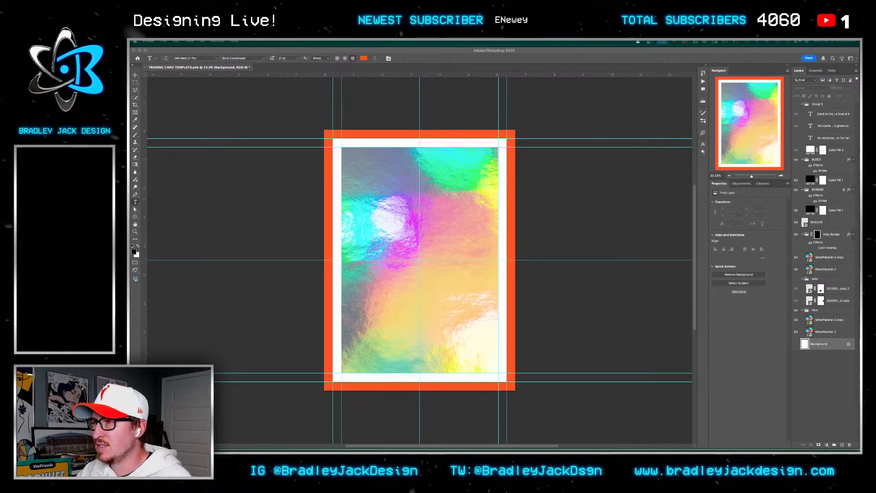
Preview AndreaBotez-Chessexamples.png at a larger size to view the Andrea Botez chess card concept
{"action": "key", "text": "space"}
{"action": "double_click", "coordinate": [625, 73]}
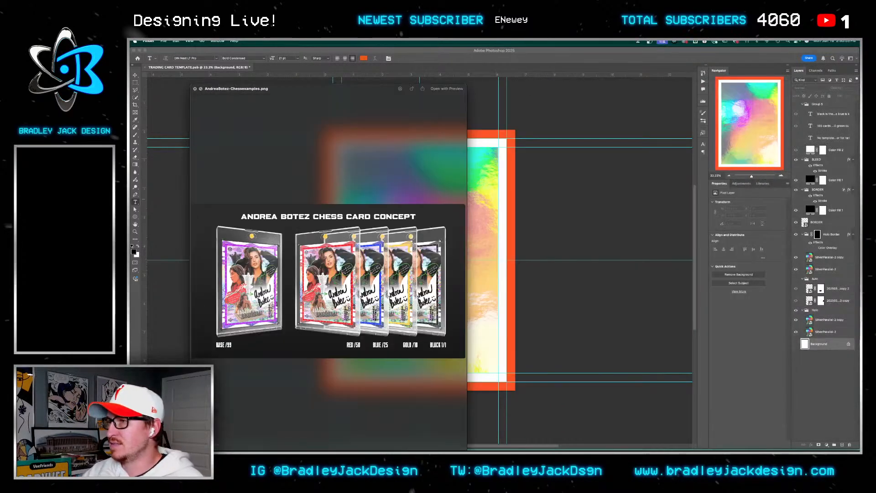
{"action": "left_click_drag", "start_coordinate": [461, 395], "coordinate": [589, 366]}
{"action": "double_click", "coordinate": [580, 61]}
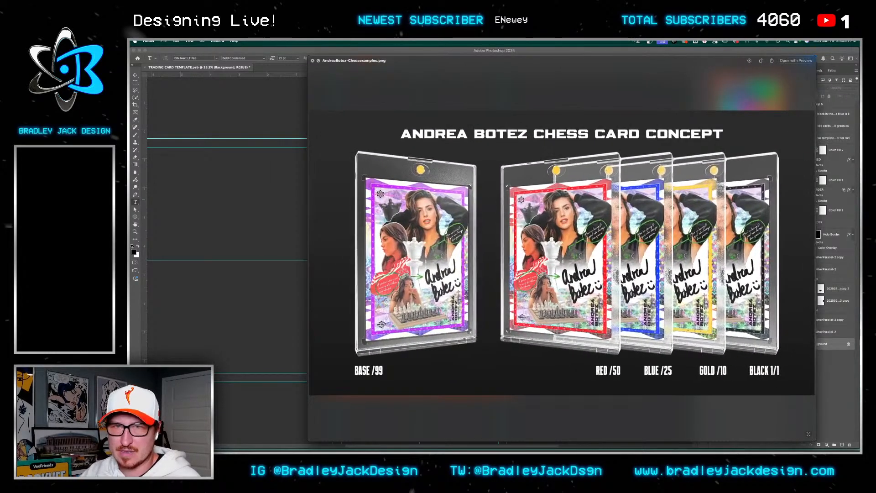
{"action": "left_click_drag", "start_coordinate": [604, 63], "coordinate": [547, 63]}
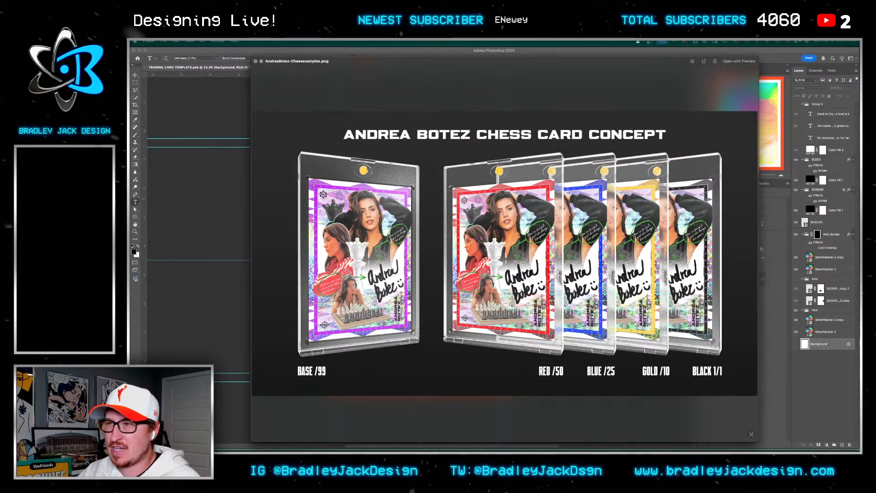
Browse the Alexandra Botez, Andrea Botez and Botez sisters card concept images, and close the preview
{"action": "key", "text": "Up"}
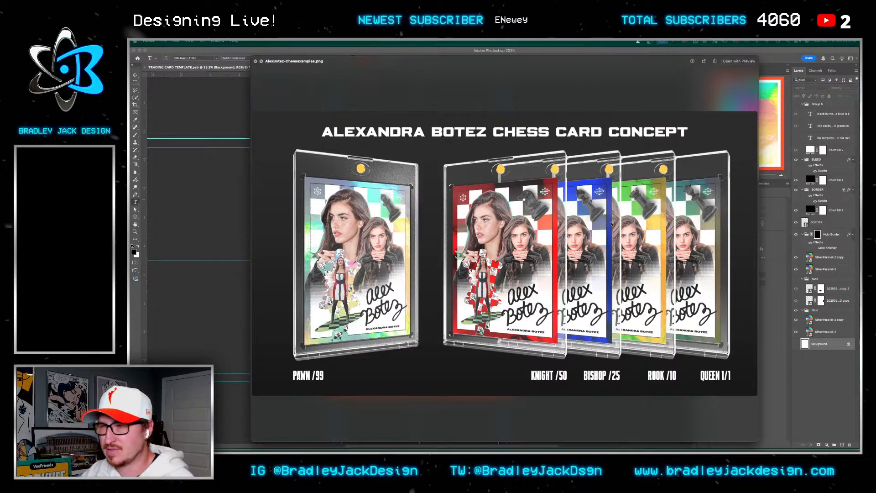
{"action": "key", "text": "Down"}
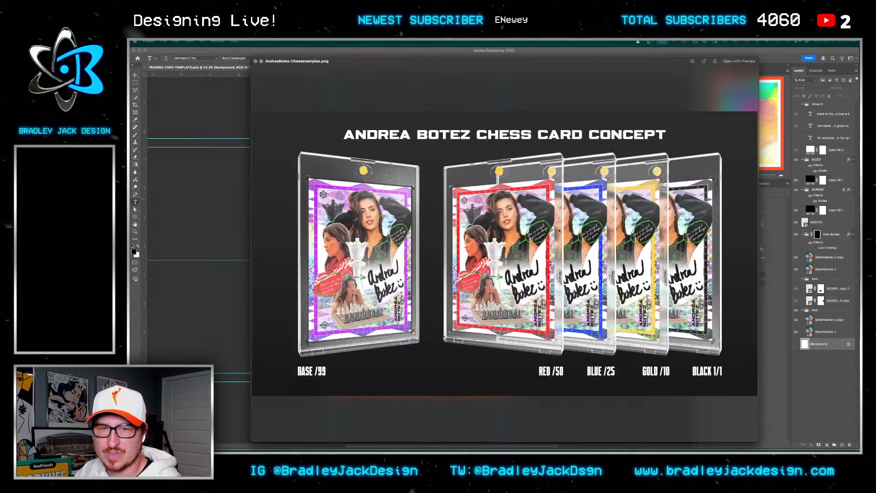
{"action": "key", "text": "Up"}
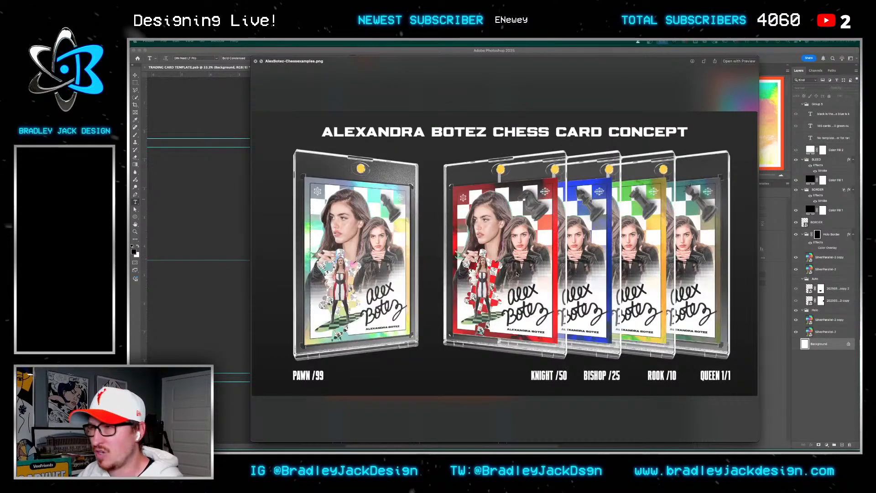
{"action": "key", "text": "Up"}
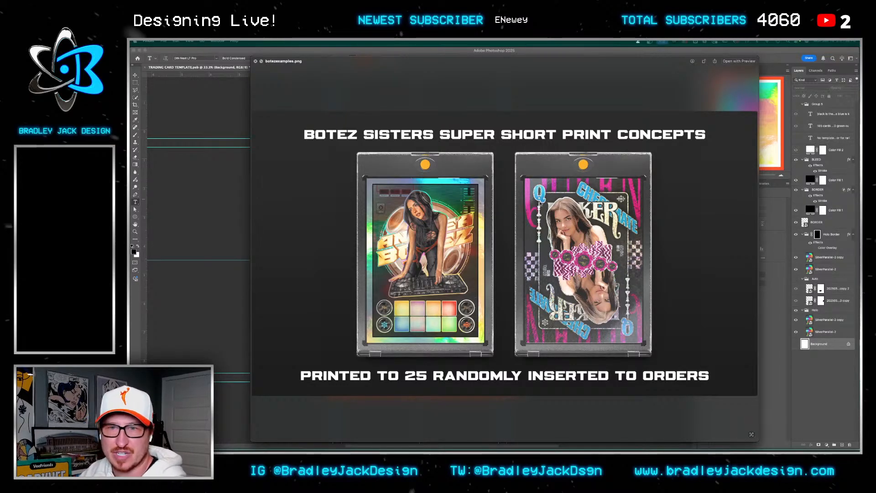
{"action": "key", "text": "Down"}
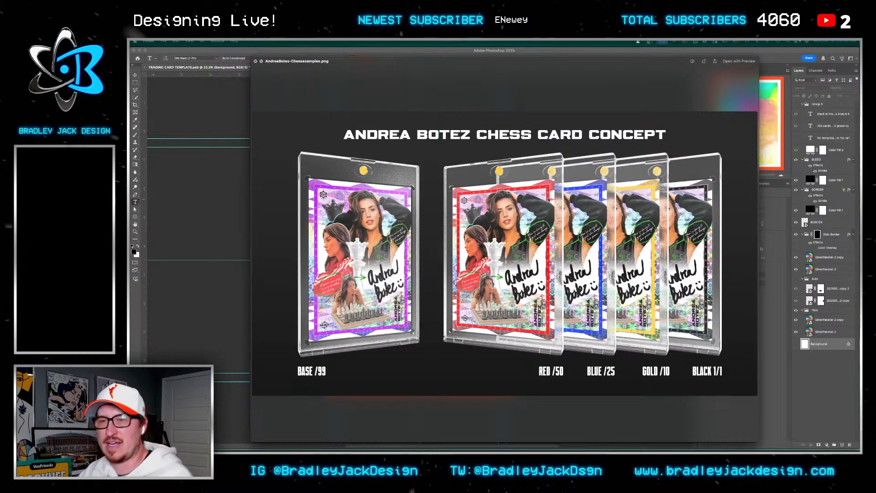
{"action": "key", "text": "space"}
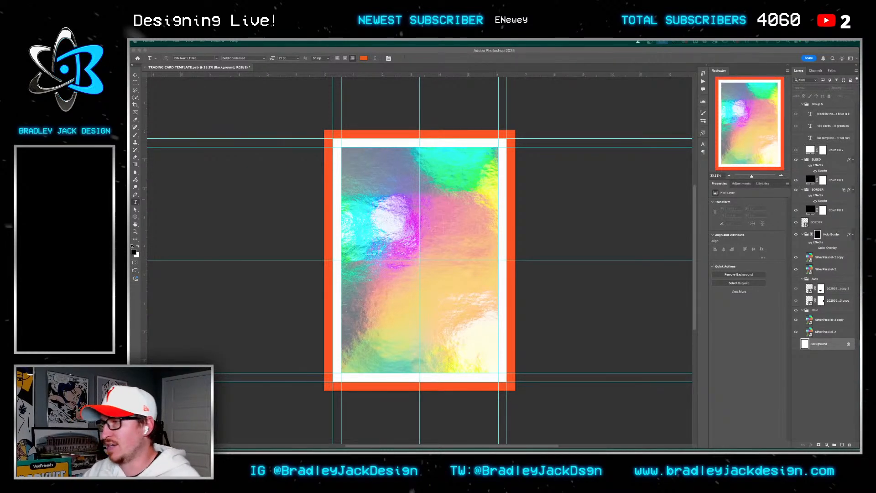
{"action": "left_click", "coordinate": [337, 201]}
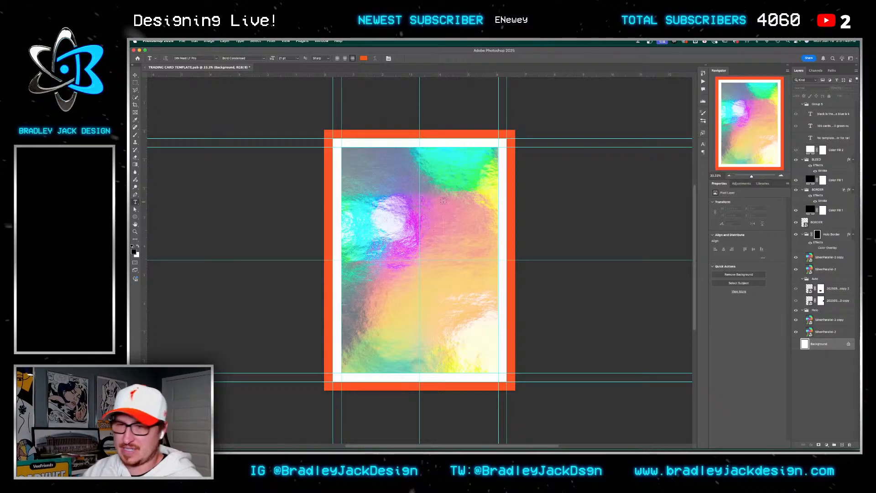
{"action": "left_click", "coordinate": [406, 201]}
{"action": "left_click", "coordinate": [454, 211]}
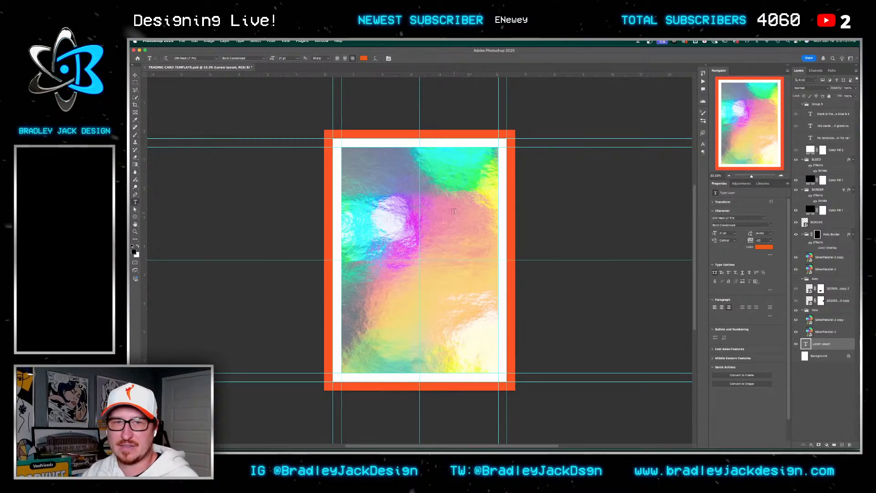
Check the trading card template's image size and toggle the BORDER group's visibility to inspect the card edge
{"action": "key", "text": "super+alt+i"}
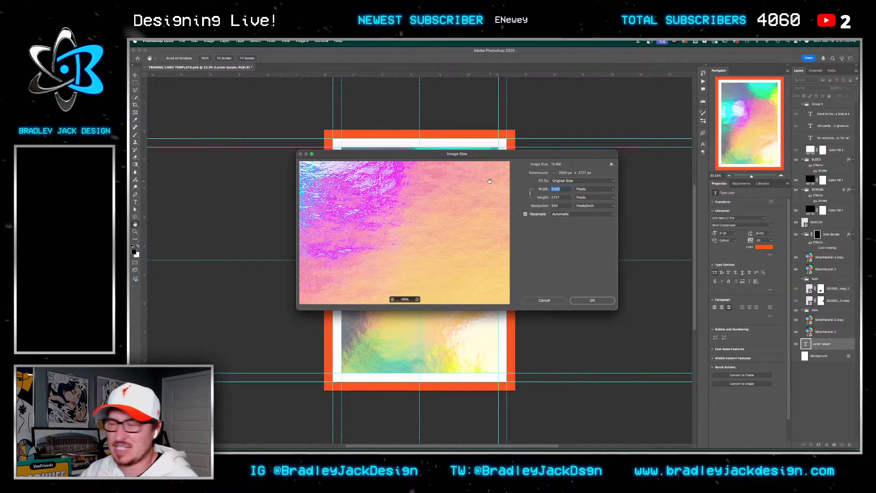
{"action": "key", "text": "Escape"}
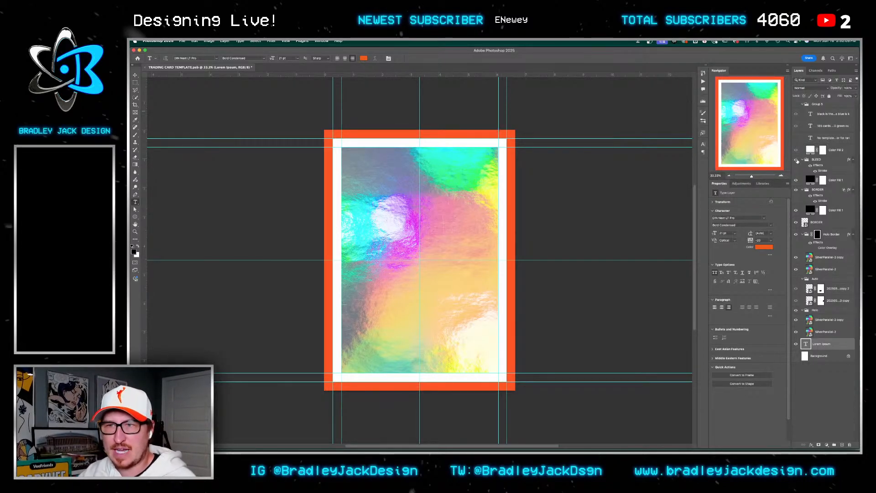
{"action": "left_click", "coordinate": [797, 192]}
{"action": "left_click", "coordinate": [797, 192]}
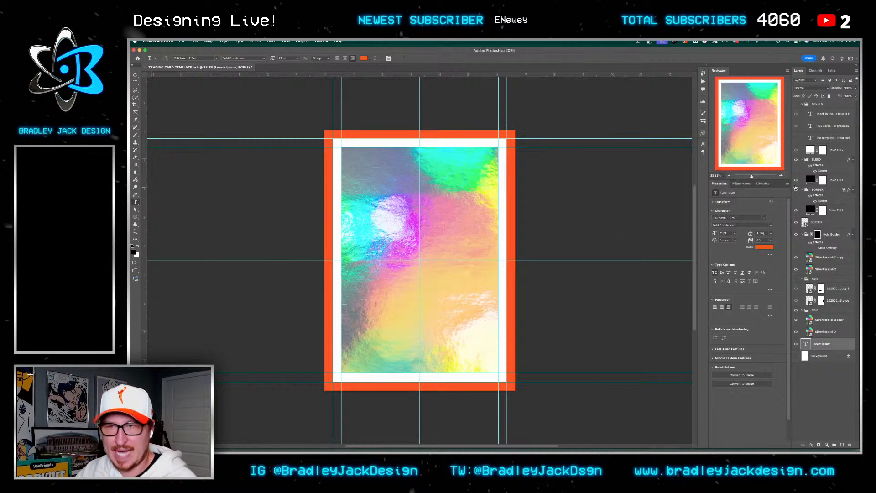
{"action": "left_click", "coordinate": [796, 191]}
{"action": "left_click", "coordinate": [796, 192]}
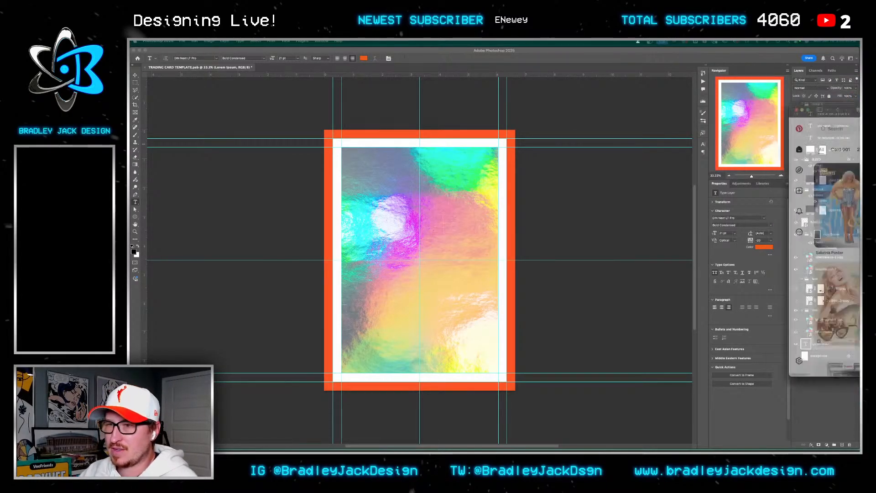
Switch to Safari, enlarge its window and search Pinterest for "dual autograph card"
{"action": "key", "text": "super+Tab"}
{"action": "left_click_drag", "start_coordinate": [640, 113], "coordinate": [686, 83]}
{"action": "left_click_drag", "start_coordinate": [754, 351], "coordinate": [816, 421]}
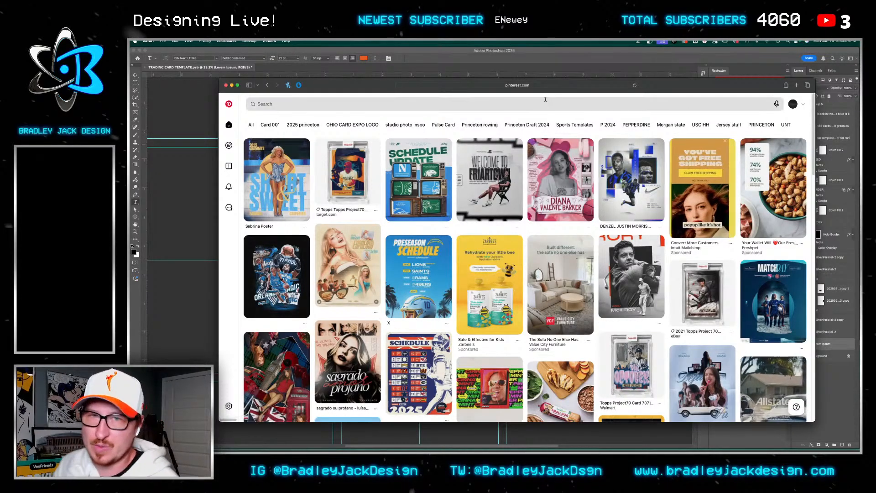
{"action": "left_click", "coordinate": [545, 101]}
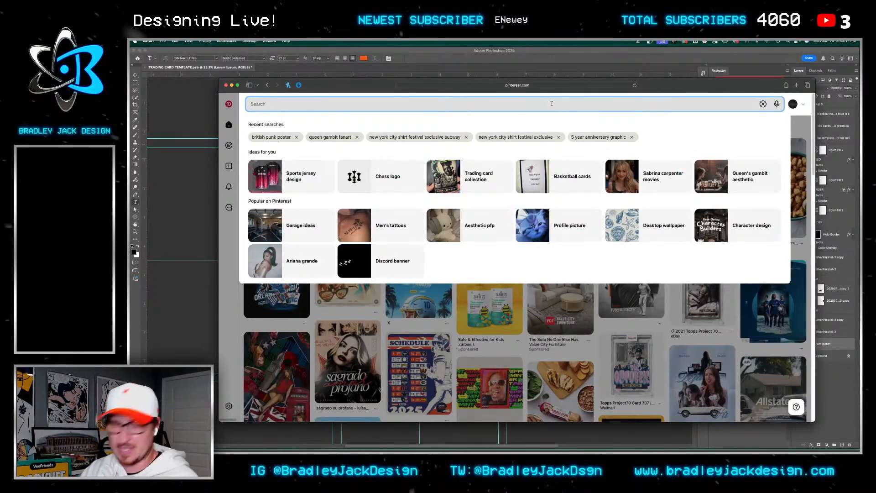
{"action": "type", "text": "dual a"}
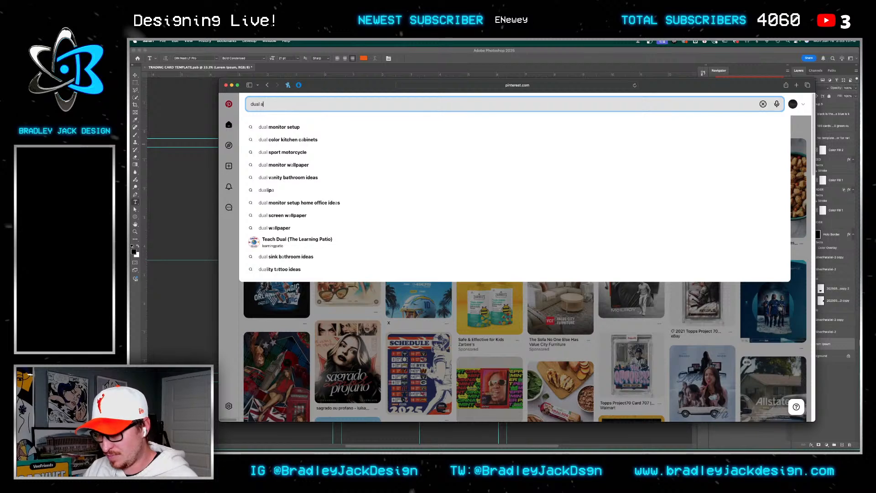
{"action": "type", "text": "utograph card"}
{"action": "key", "text": "Return"}
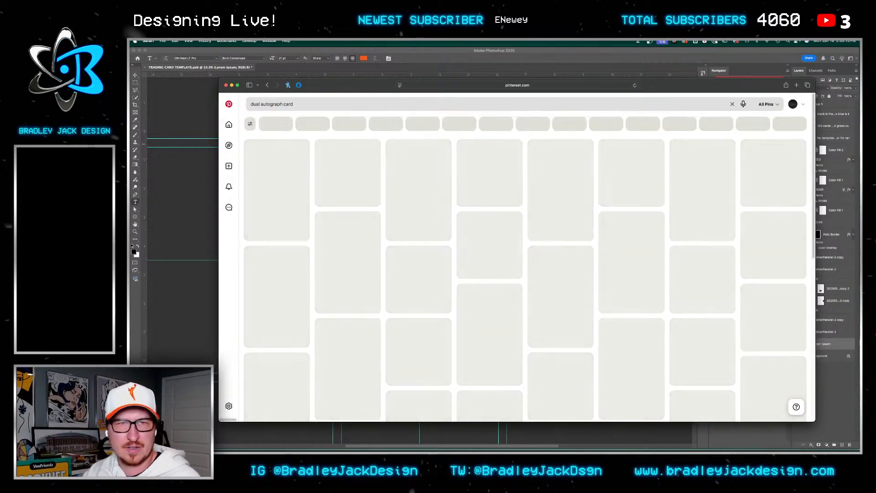
{"action": "left_click_drag", "start_coordinate": [694, 90], "coordinate": [654, 76]}
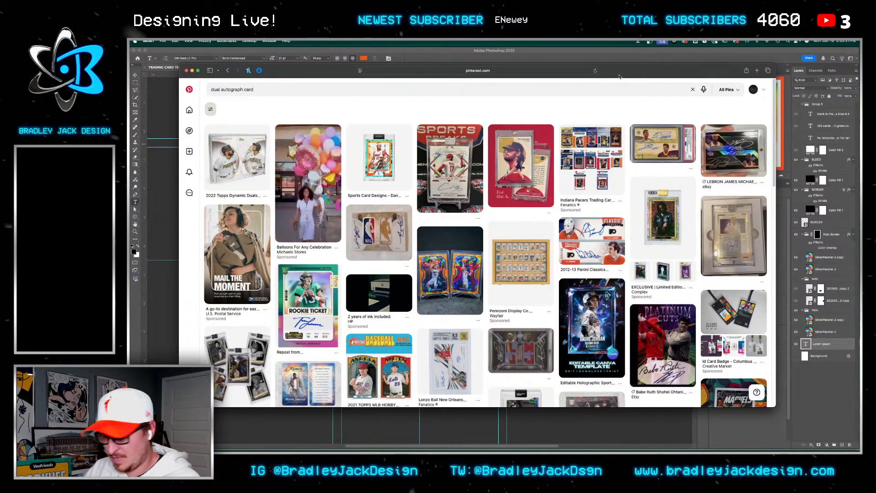
Open eBay in a new browser tab and zoom in on the photo of the signed DEESTROYING card listing
{"action": "key", "text": "super+t"}
{"action": "type", "text": "ebay"}
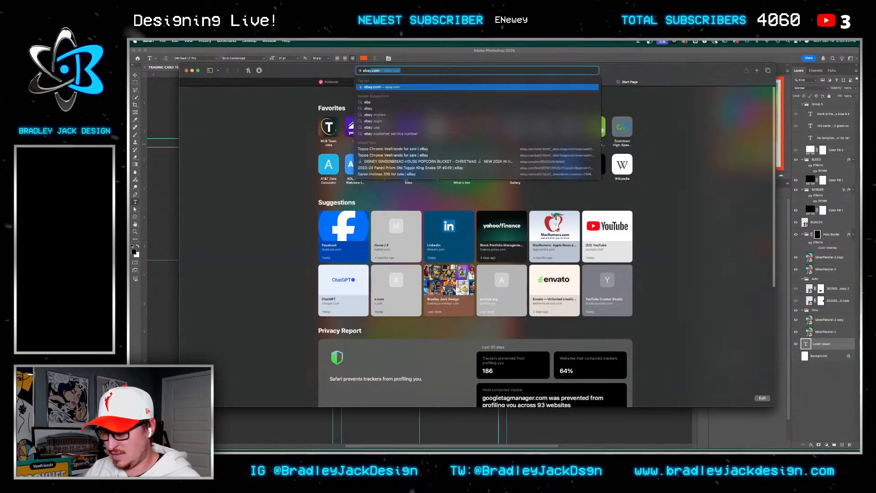
{"action": "key", "text": "Return"}
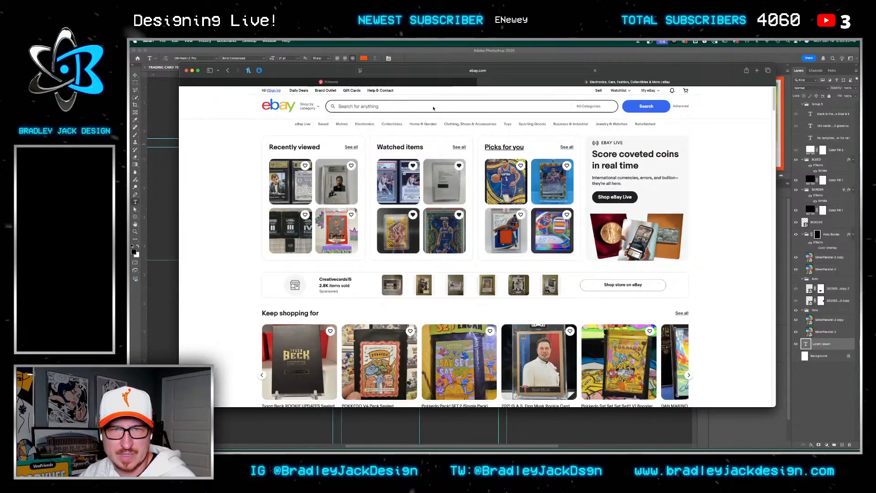
{"action": "left_click", "coordinate": [402, 109]}
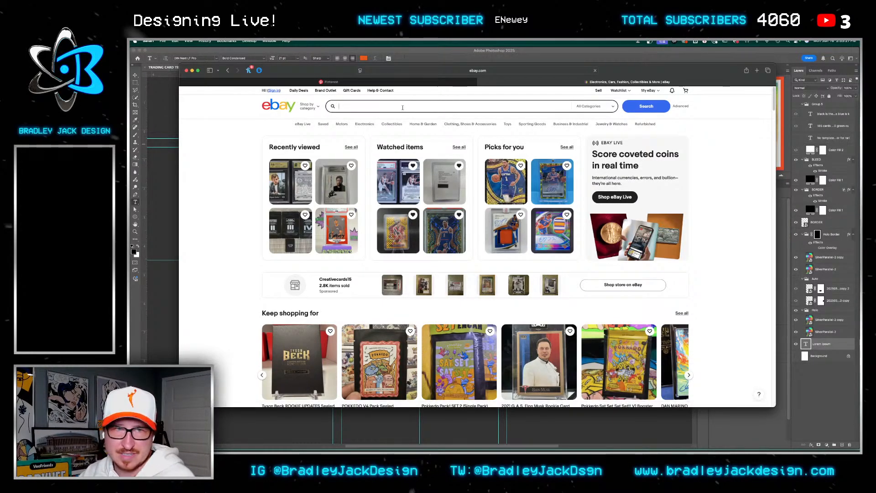
{"action": "left_click", "coordinate": [345, 220]}
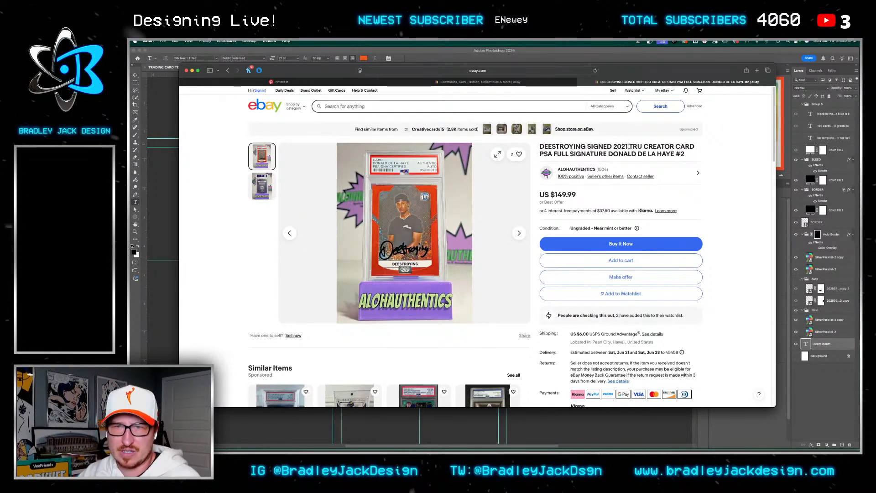
{"action": "left_click", "coordinate": [401, 215]}
{"action": "left_click", "coordinate": [401, 215]}
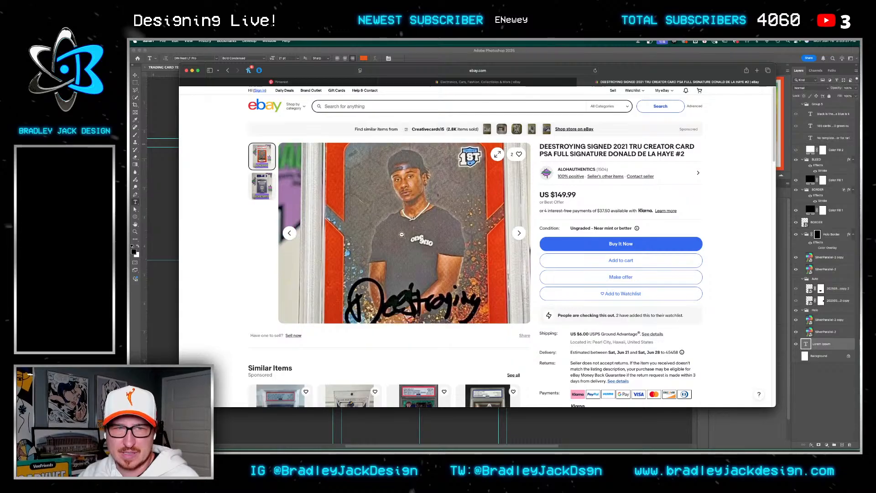
Search eBay for "dual auto card" and refine the query to "dual auto card -patch" to exclude patch cards
{"action": "left_click", "coordinate": [396, 106]}
{"action": "type", "text": "dual au"}
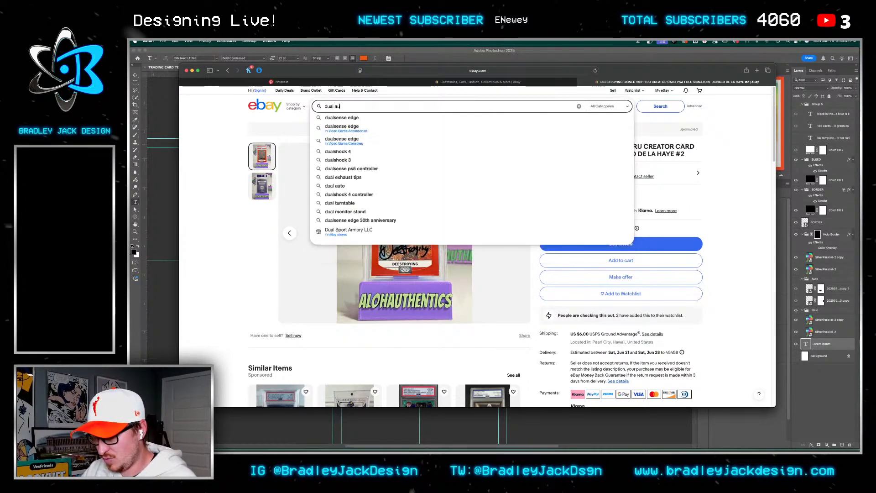
{"action": "type", "text": "to card"}
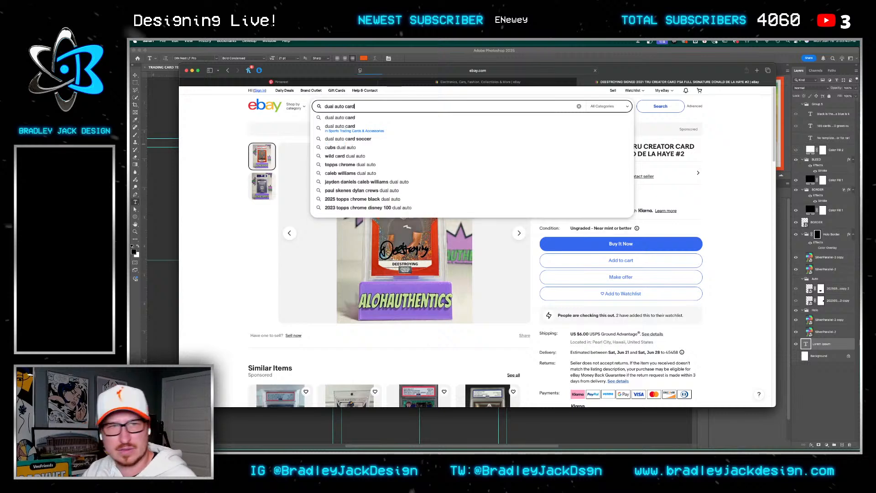
{"action": "key", "text": "Return"}
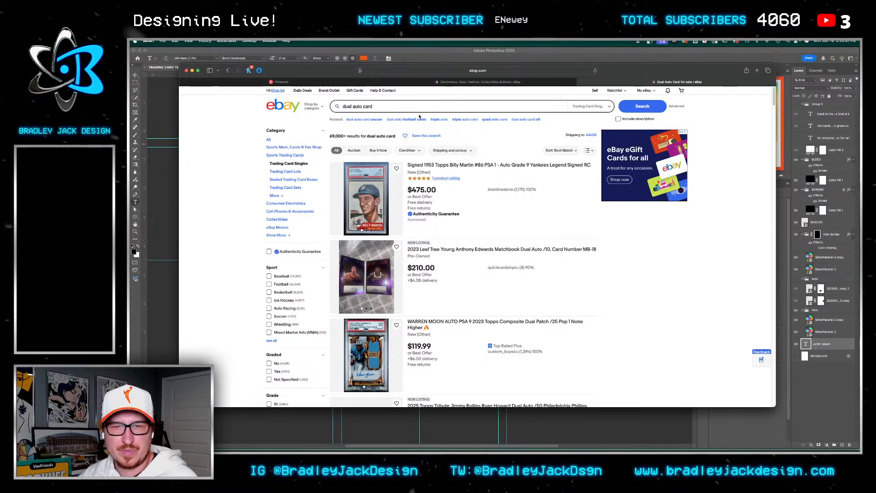
{"action": "left_click", "coordinate": [419, 107]}
{"action": "type", "text": "-"}
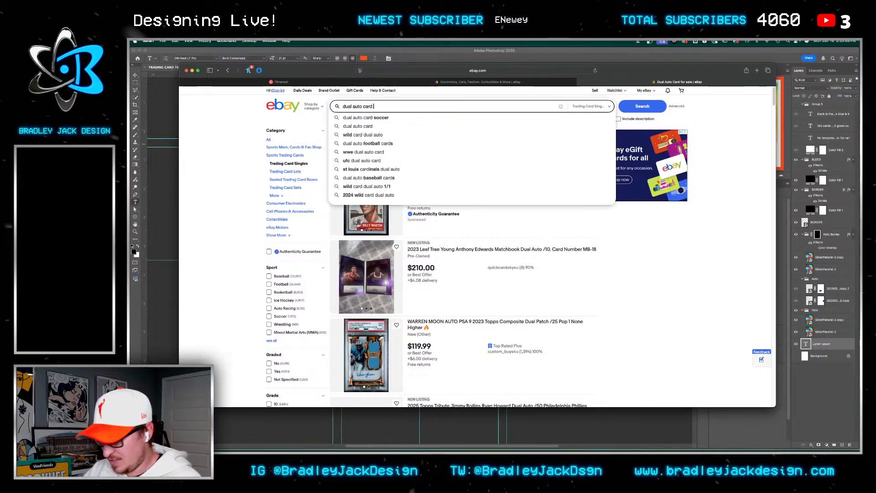
{"action": "type", "text": "patch"}
{"action": "key", "text": "Return"}
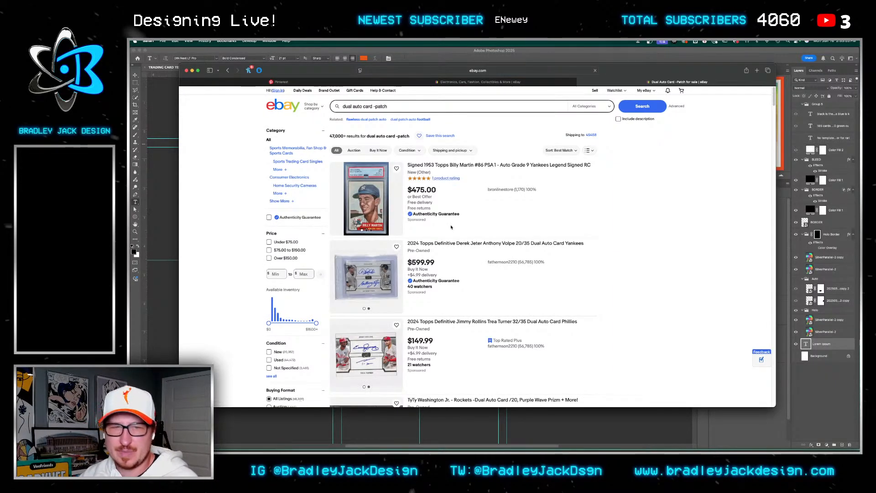
Open the 2024 Topps Definitive Jimmy Rollins Trea Turner dual auto card listing in a new tab
{"action": "scroll", "coordinate": [454, 216], "scroll_direction": "down", "scroll_amount": 1}
{"action": "key", "text": "super+t"}
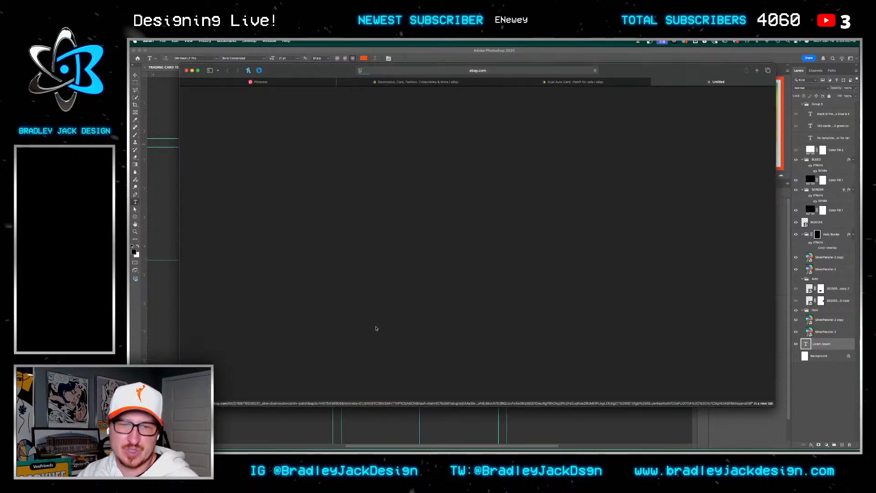
{"action": "key", "text": "super+v"}
{"action": "key", "text": "Return"}
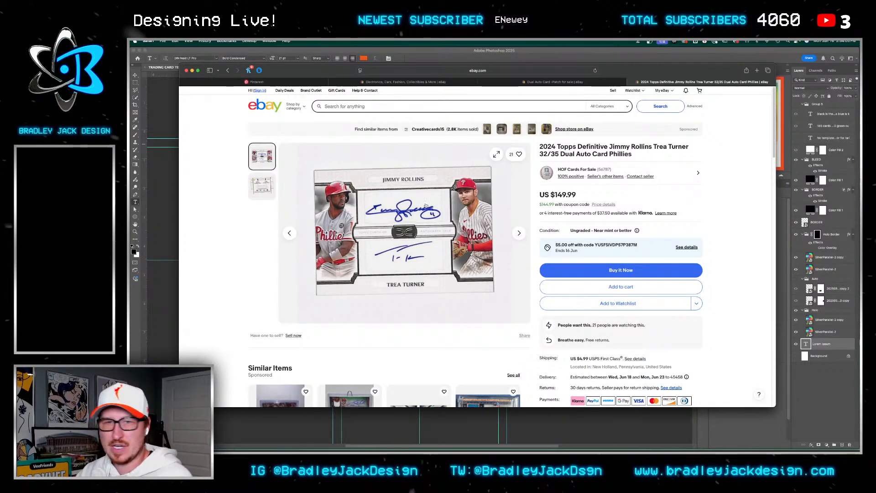
Switch back to Photoshop, discard the stray placeholder text layers and activate the Move tool
{"action": "key", "text": "super+Tab"}
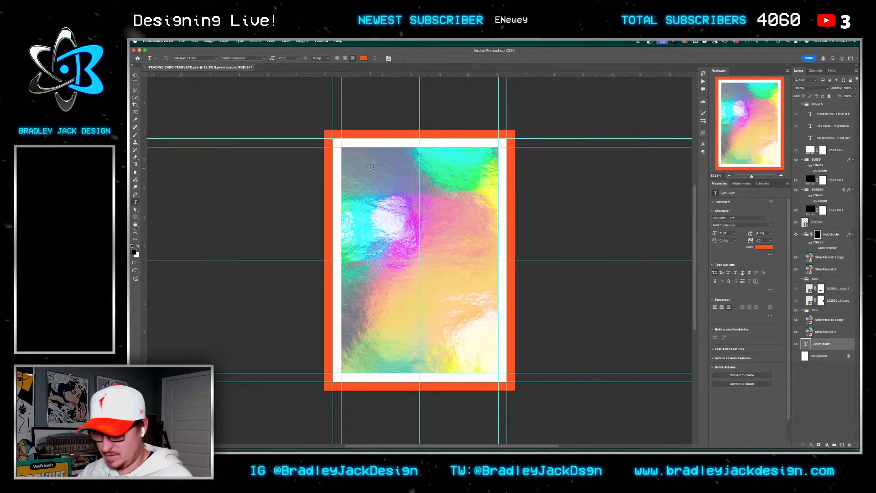
{"action": "left_click", "coordinate": [193, 112]}
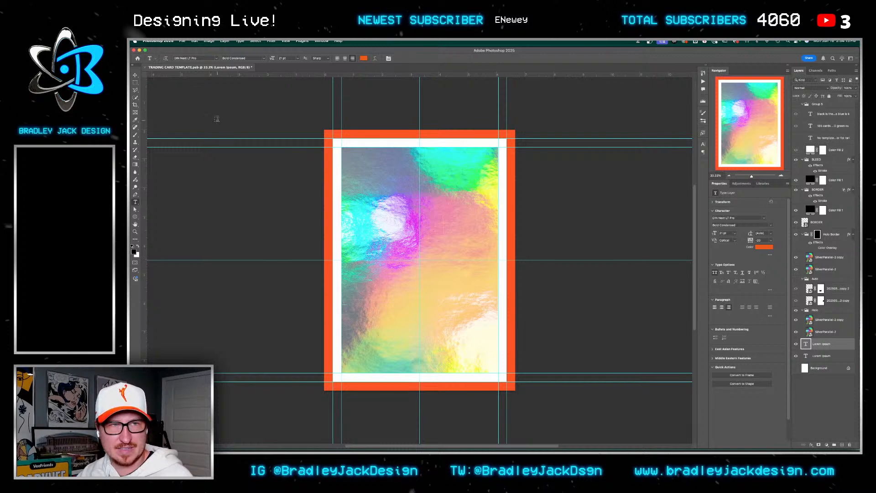
{"action": "key", "text": "Escape"}
{"action": "key", "text": "v"}
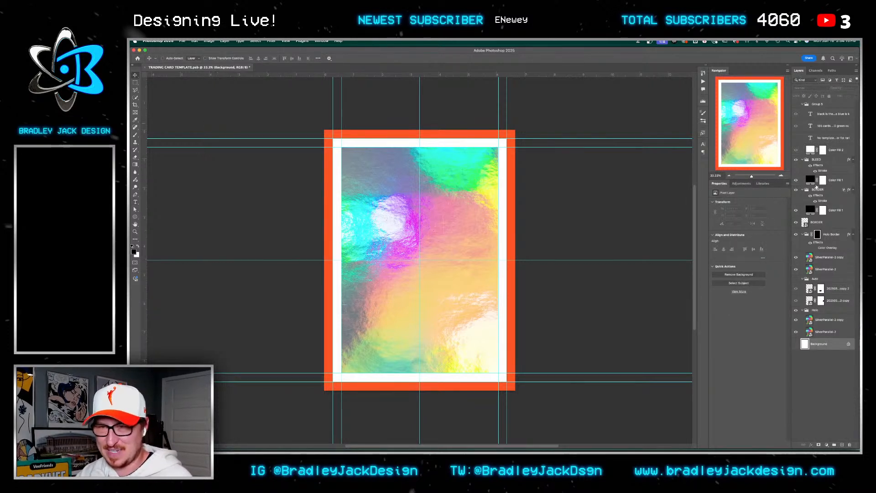
Create a 2 in wide rectangle shape inside the Holo Border group with the Rectangle tool
{"action": "left_click", "coordinate": [831, 234]}
{"action": "key", "text": "u"}
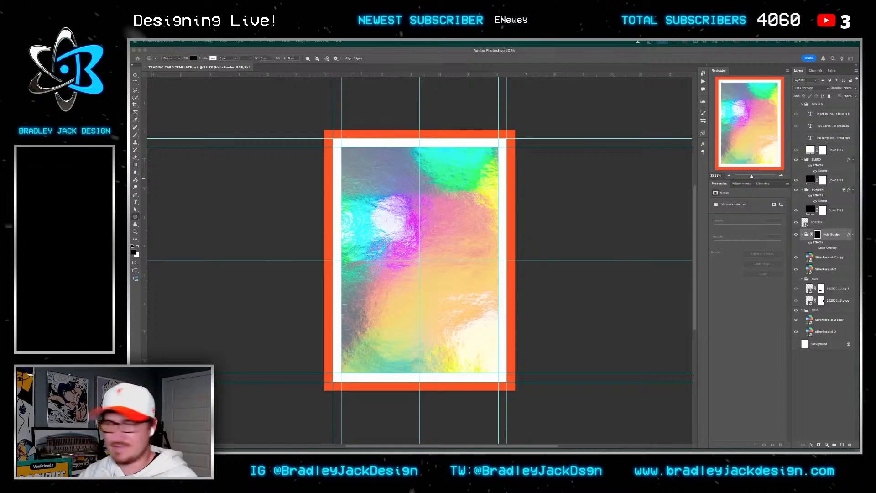
{"action": "right_click", "coordinate": [134, 217]}
{"action": "left_click", "coordinate": [155, 218]}
{"action": "left_click", "coordinate": [378, 181]}
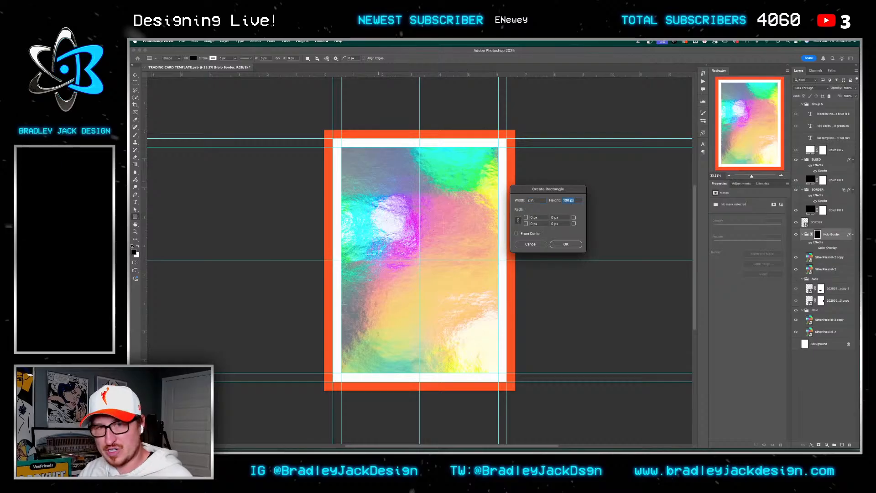
{"action": "key", "text": "Return"}
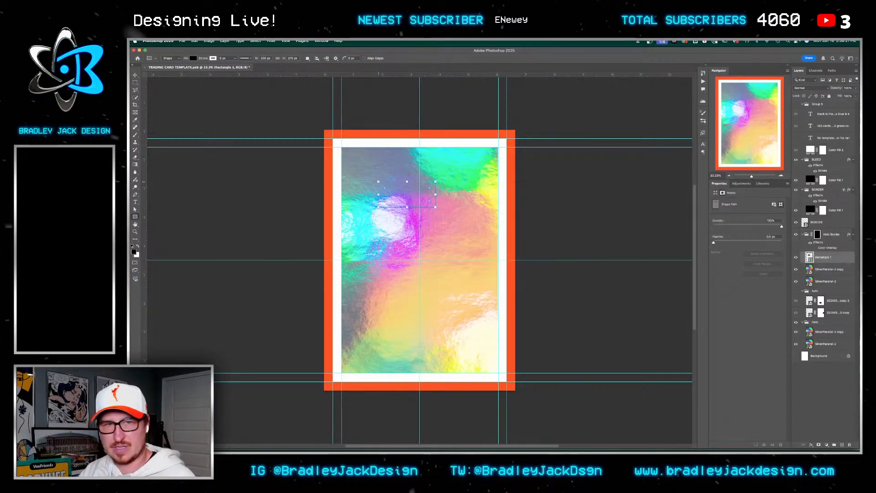
Enlarge the rectangle and center it horizontally across the upper half of the card as a wide horizontal box
{"action": "key", "text": "v"}
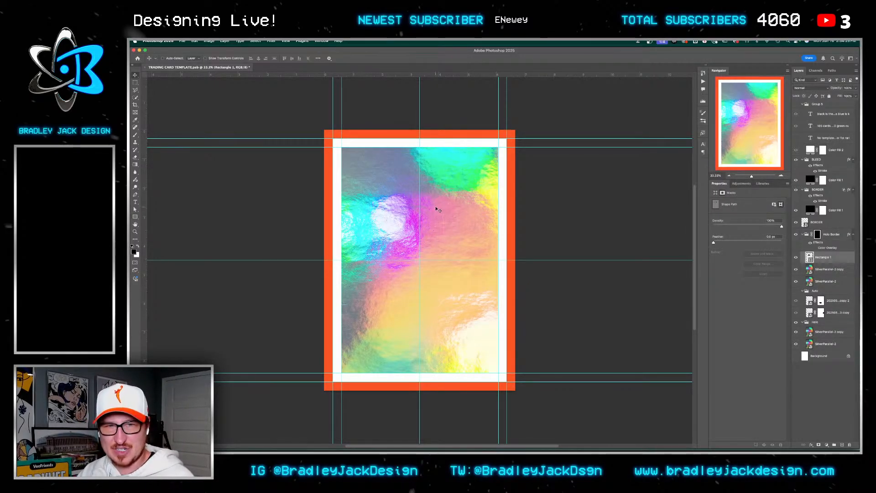
{"action": "key", "text": "ctrl+t"}
{"action": "left_click_drag", "start_coordinate": [437, 210], "coordinate": [486, 240]}
{"action": "key", "text": "Return"}
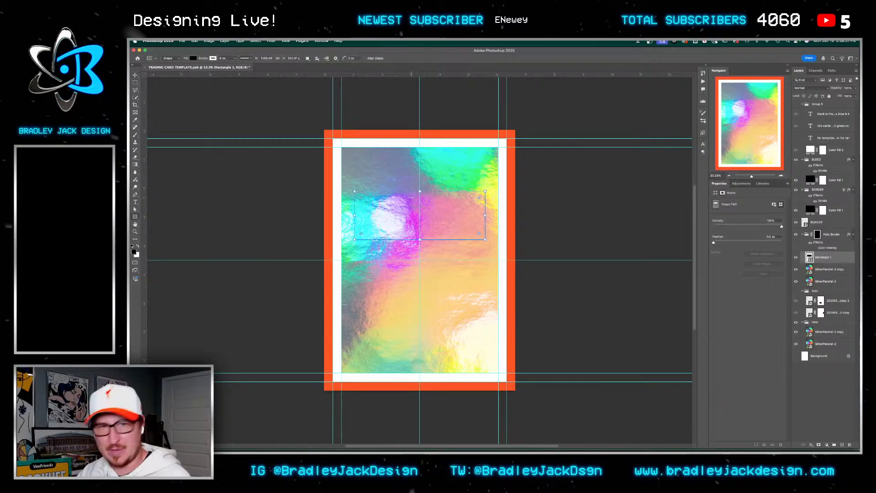
Set the rectangle's fill and stroke color to red
{"action": "left_click", "coordinate": [193, 59]}
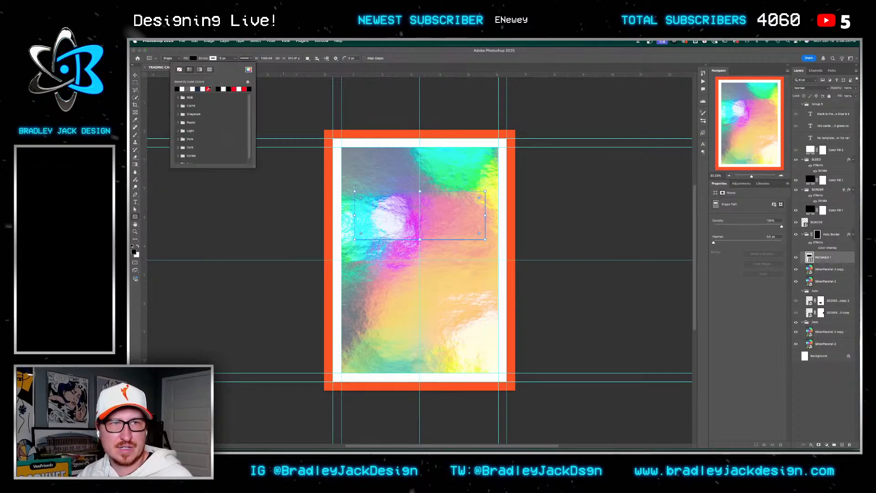
{"action": "left_click", "coordinate": [193, 58]}
{"action": "left_click", "coordinate": [193, 59]}
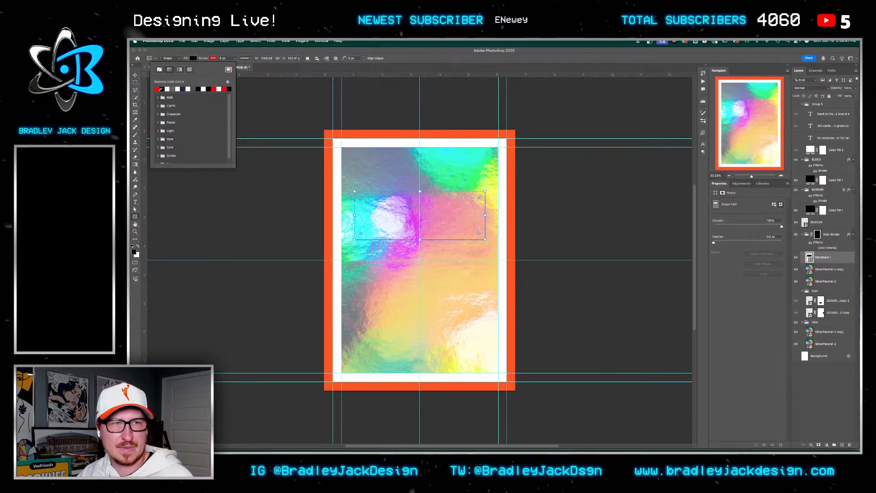
{"action": "key", "text": "Escape"}
Move the rectangle layer out of the Holo Border group to just above it and collapse the BLEED, BORDER and Holo Border groups
{"action": "key", "text": "v"}
{"action": "left_click_drag", "start_coordinate": [822, 258], "coordinate": [820, 209]}
{"action": "left_click", "coordinate": [802, 160]}
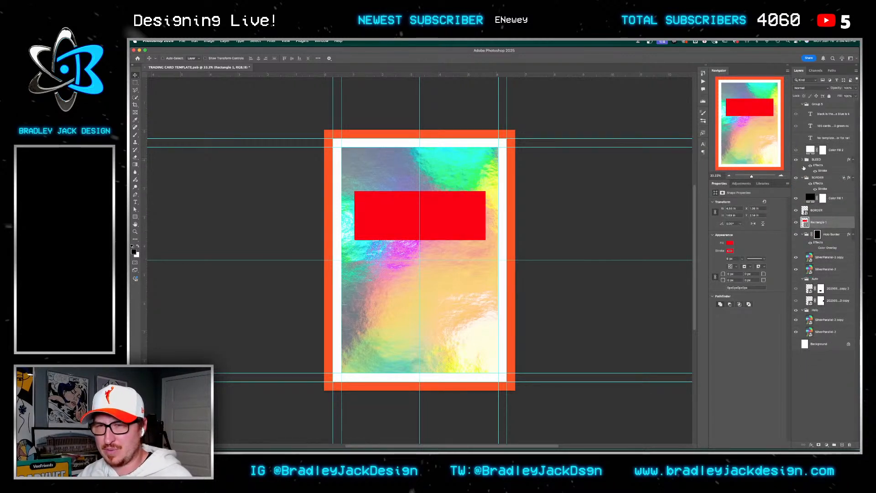
{"action": "left_click", "coordinate": [803, 178]}
{"action": "left_click", "coordinate": [802, 222]}
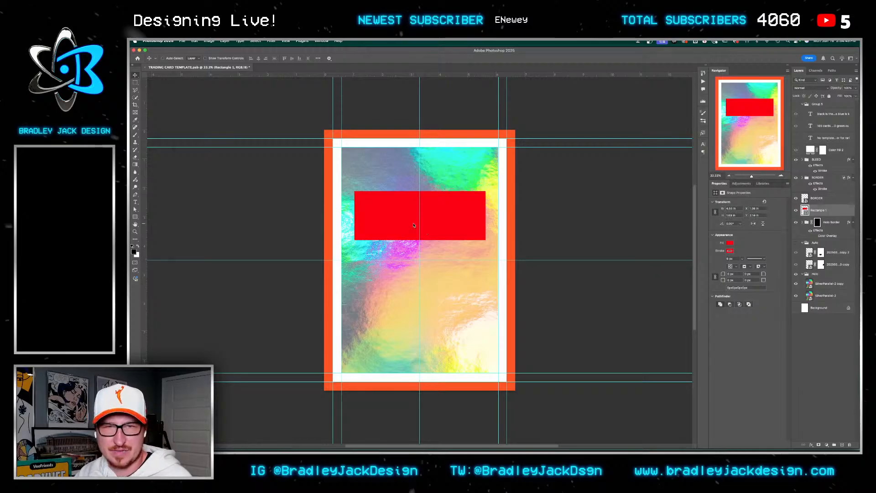
Capture a screenshot of the Jimmy Rollins Trea Turner card photo on eBay and place it in the Photoshop card template
{"action": "key", "text": "super+Tab"}
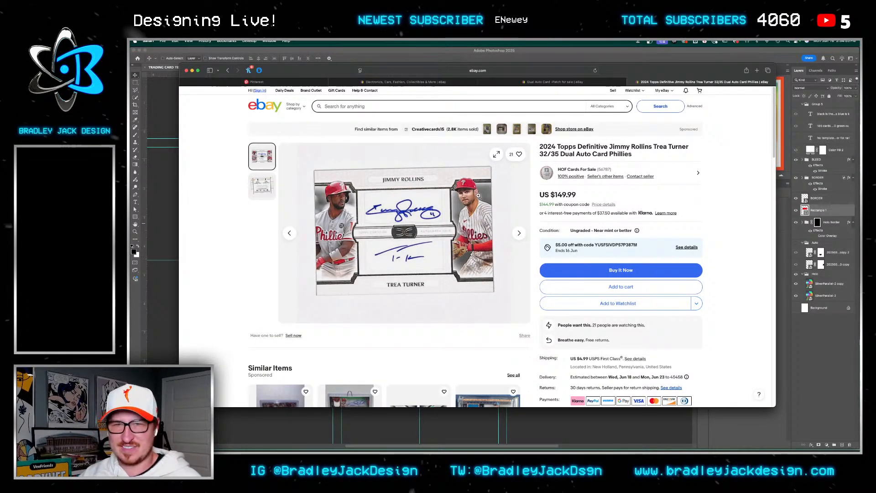
{"action": "key", "text": "super+shift+4"}
{"action": "left_click_drag", "start_coordinate": [302, 163], "coordinate": [506, 307]}
{"action": "key", "text": "super+Tab"}
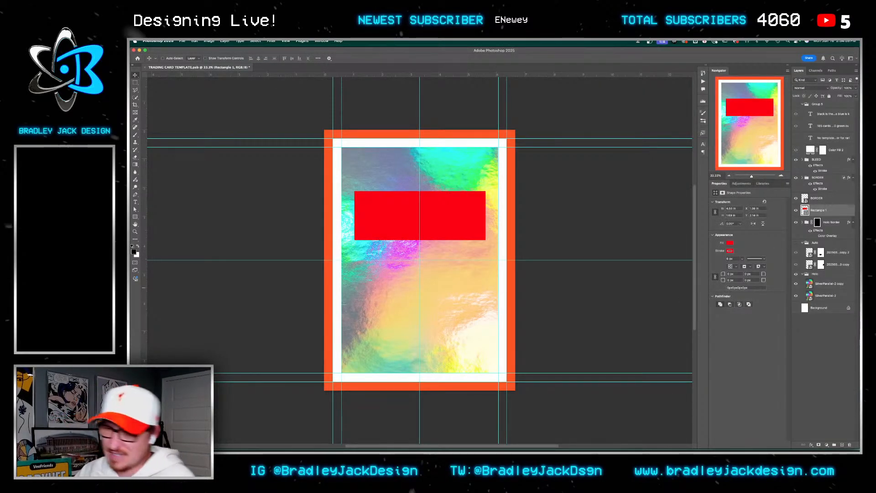
{"action": "key", "text": "super+Tab"}
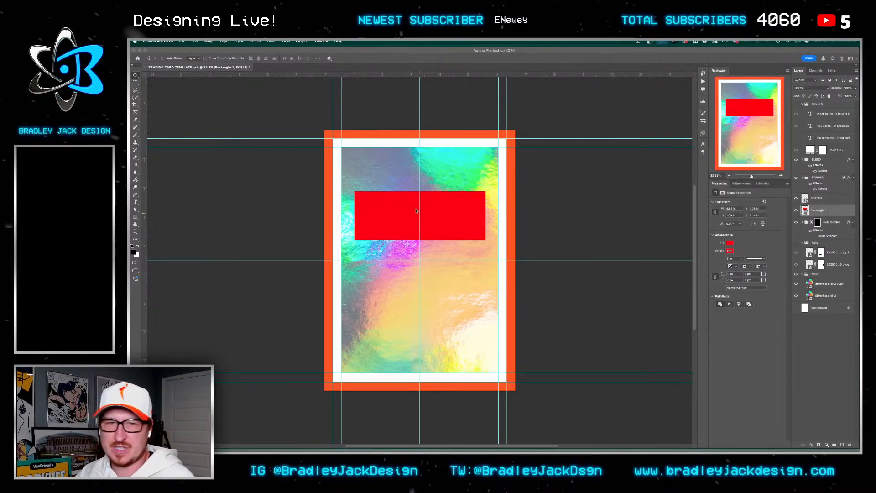
{"action": "left_click_drag", "start_coordinate": [684, 210], "coordinate": [415, 210]}
Rotate the placed card screenshot about 90° counterclockwise and scale it to fill the card out to the orange bleed border
{"action": "key", "text": "super+t"}
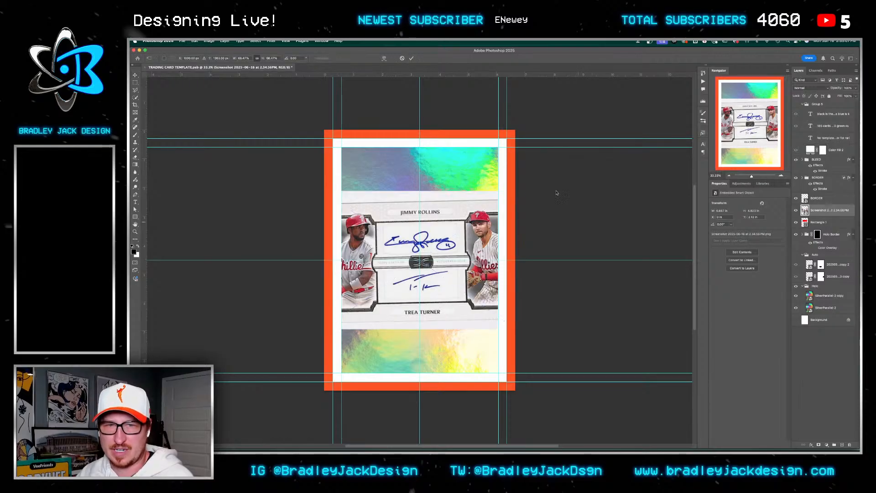
{"action": "left_click_drag", "start_coordinate": [570, 225], "coordinate": [385, 109]}
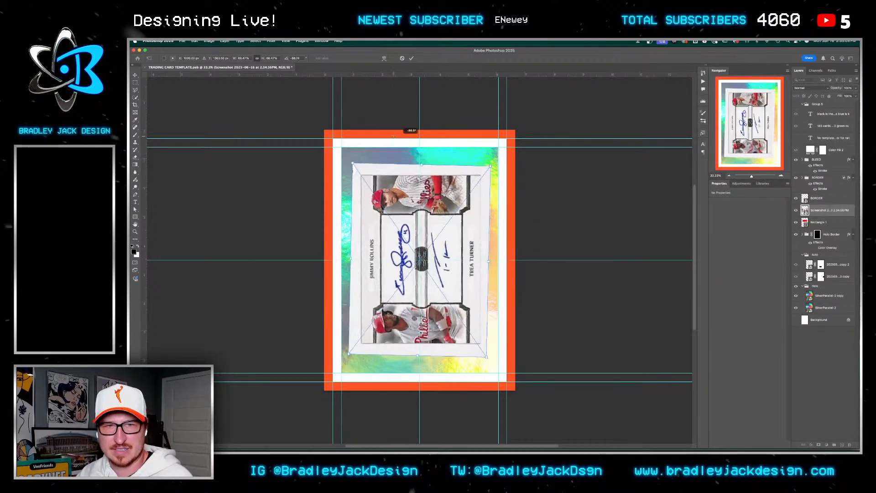
{"action": "left_click_drag", "start_coordinate": [405, 198], "coordinate": [370, 169]}
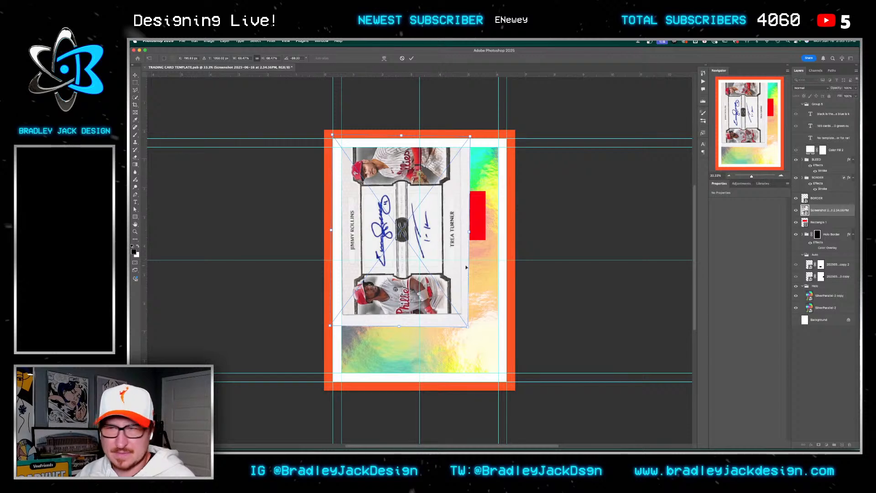
{"action": "left_click_drag", "start_coordinate": [459, 324], "coordinate": [507, 381]}
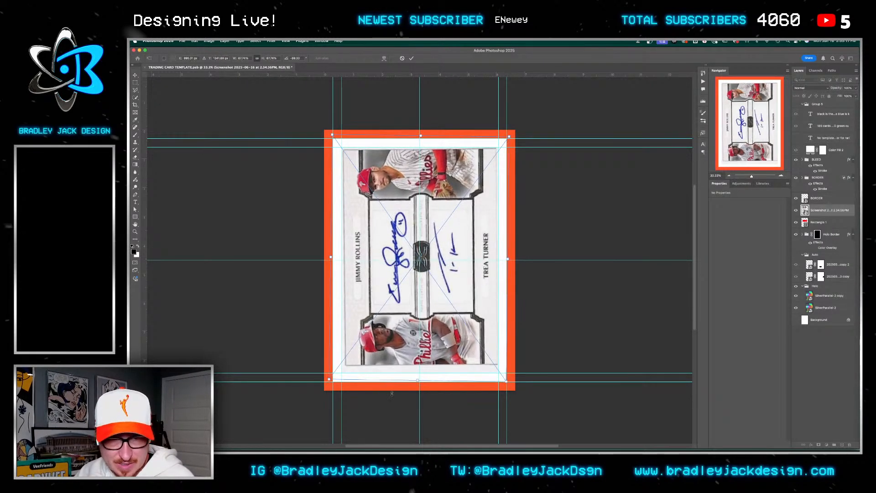
{"action": "left_click_drag", "start_coordinate": [329, 383], "coordinate": [323, 395]}
{"action": "key", "text": "Return"}
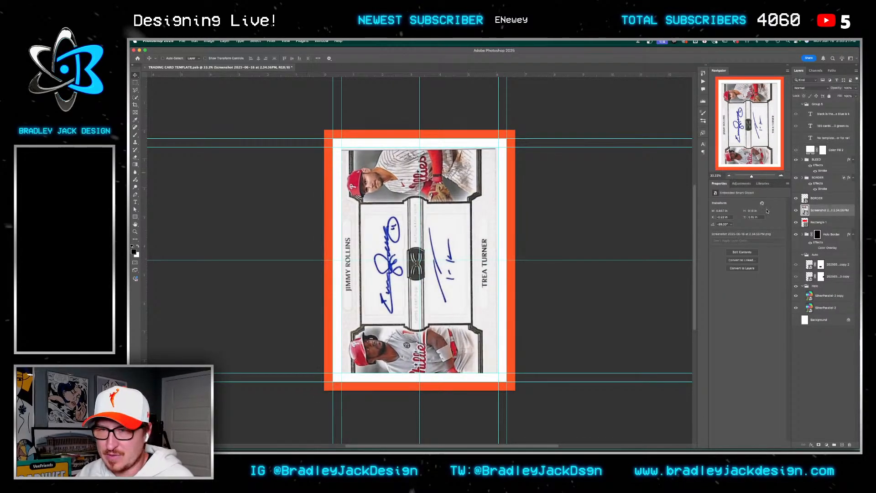
{"action": "key", "text": "ctrl+t"}
{"action": "left_click_drag", "start_coordinate": [507, 137], "coordinate": [528, 127]}
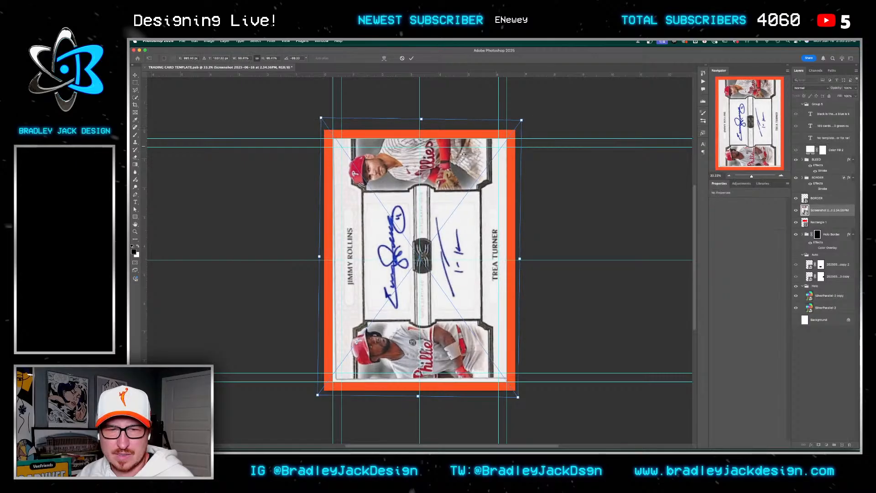
{"action": "key", "text": "Return"}
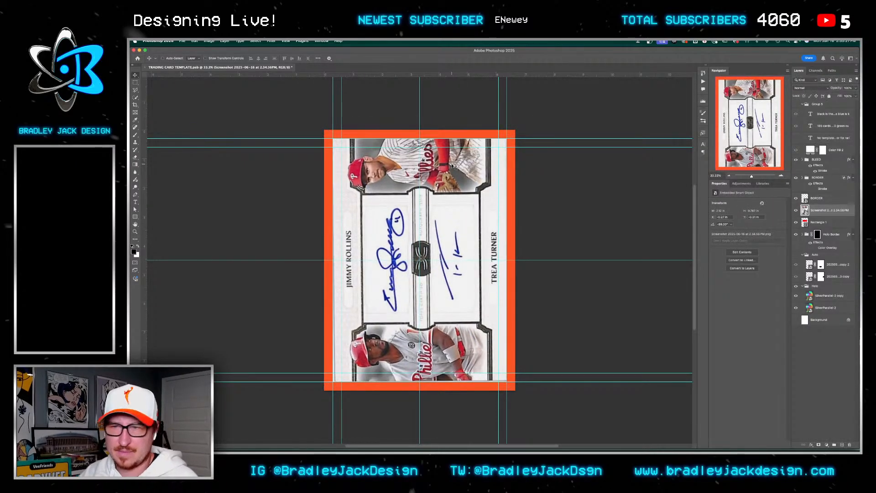
Move the red rectangle layer above the screenshot, rotate it upright and position it over the Trea Turner autograph area
{"action": "left_click_drag", "start_coordinate": [837, 220], "coordinate": [837, 208]}
{"action": "key", "text": "ctrl+t"}
{"action": "mouse_move", "coordinate": [494, 199]}
{"action": "left_mouse_down"}
{"action": "mouse_move", "coordinate": [483, 257]}
{"action": "mouse_move", "coordinate": [452, 289]}
{"action": "left_mouse_up"}
{"action": "left_click_drag", "start_coordinate": [432, 241], "coordinate": [462, 283]}
{"action": "key", "text": "Return"}
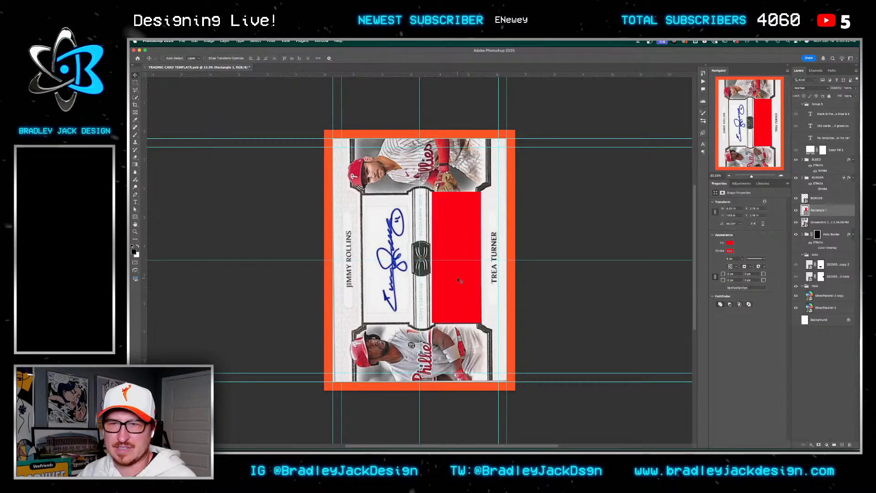
Hide the card screenshot, rotate the red rectangle back to horizontal and move it to just below the card's center
{"action": "left_click", "coordinate": [796, 222]}
{"action": "key", "text": "ctrl+t"}
{"action": "left_click_drag", "start_coordinate": [512, 182], "coordinate": [532, 313]}
{"action": "key", "text": "Return"}
{"action": "left_click_drag", "start_coordinate": [480, 273], "coordinate": [425, 284]}
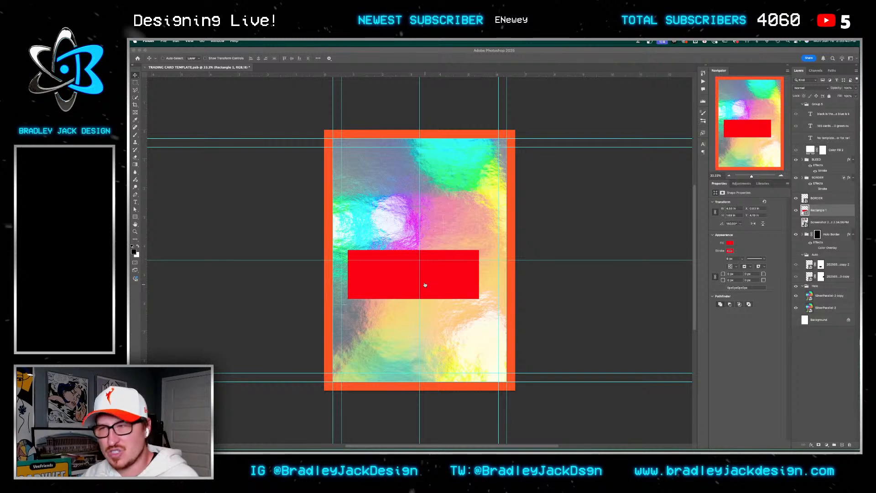
Switch to eBay, return to the "dual auto card -patch" results and examine the listings for dual autograph layout references
{"action": "key", "text": "super+Tab"}
{"action": "left_click", "coordinate": [228, 71]}
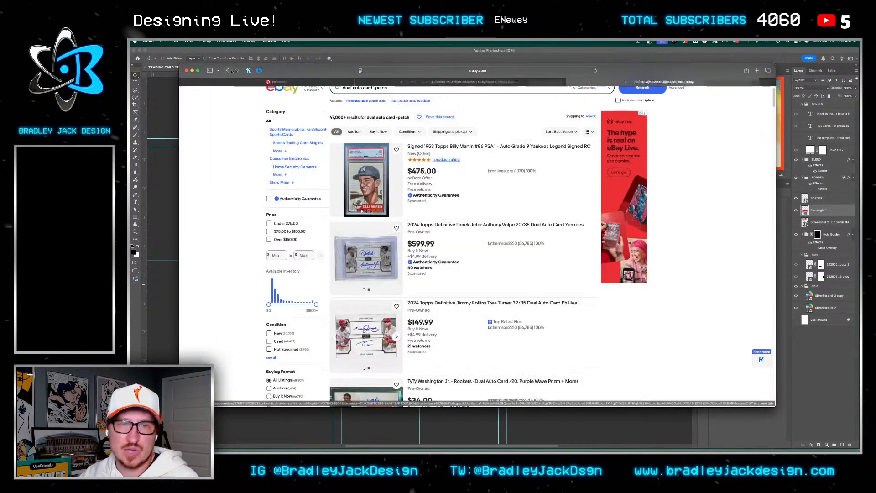
{"action": "scroll", "coordinate": [340, 184], "scroll_direction": "down", "scroll_amount": 5}
{"action": "scroll", "coordinate": [340, 184], "scroll_direction": "down", "scroll_amount": 5}
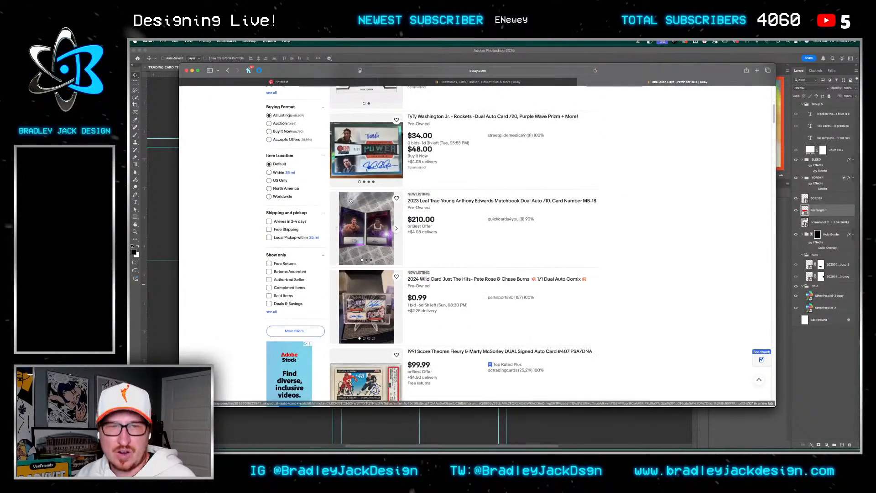
{"action": "scroll", "coordinate": [364, 198], "scroll_direction": "down", "scroll_amount": 3}
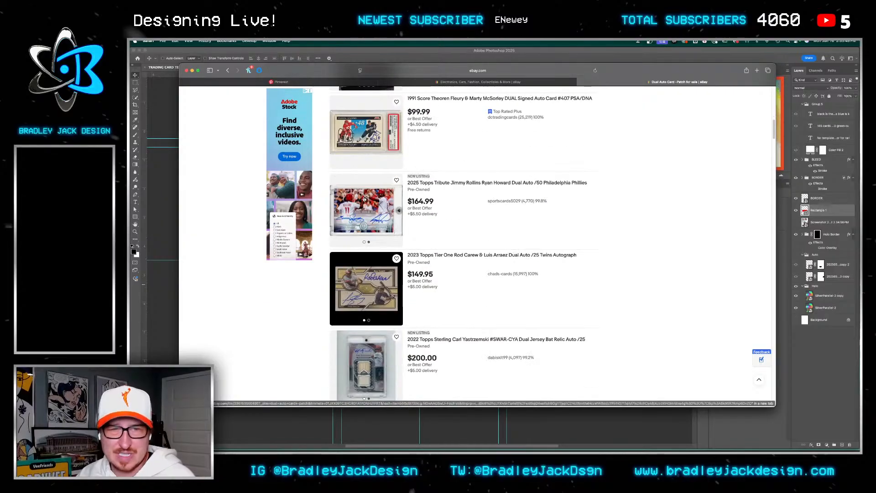
{"action": "scroll", "coordinate": [367, 197], "scroll_direction": "down", "scroll_amount": 3}
{"action": "scroll", "coordinate": [366, 196], "scroll_direction": "down", "scroll_amount": 3}
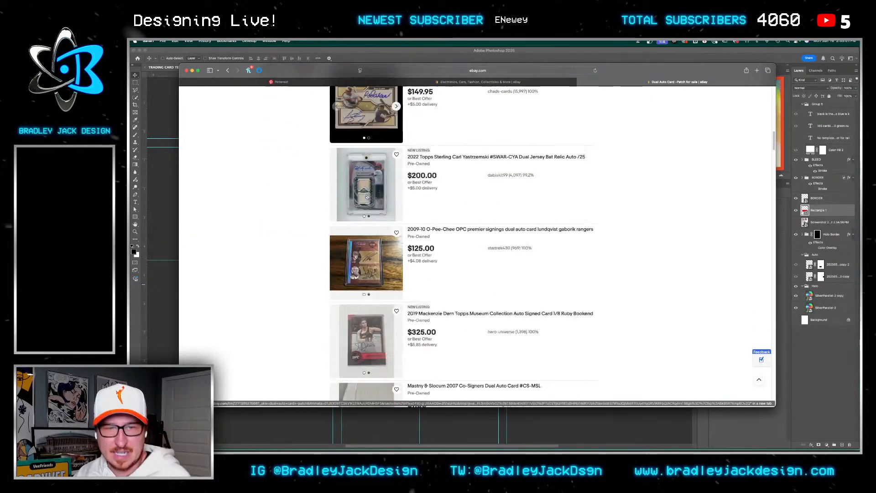
{"action": "scroll", "coordinate": [319, 201], "scroll_direction": "down", "scroll_amount": 3}
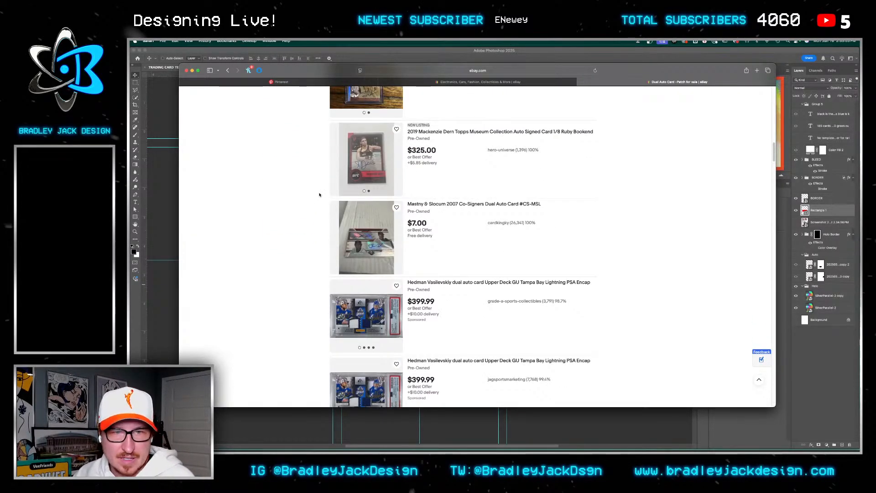
{"action": "scroll", "coordinate": [315, 201], "scroll_direction": "down", "scroll_amount": 3}
{"action": "scroll", "coordinate": [310, 201], "scroll_direction": "down", "scroll_amount": 2}
{"action": "scroll", "coordinate": [303, 199], "scroll_direction": "down", "scroll_amount": 2}
{"action": "scroll", "coordinate": [303, 199], "scroll_direction": "down", "scroll_amount": 3}
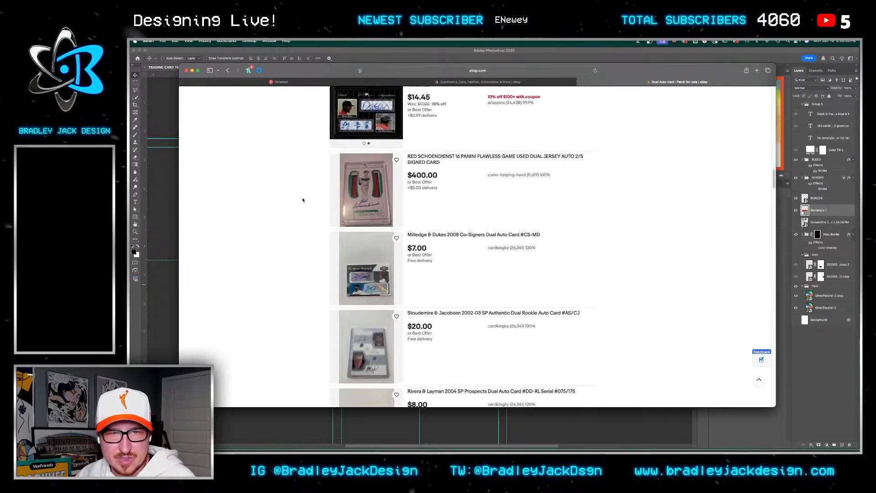
Refine the eBay search to "dual auto card -patch tyson beck" and open the Shawn Kemp Gary Payton dual auto listing
{"action": "scroll", "coordinate": [303, 199], "scroll_direction": "up", "scroll_amount": 15}
{"action": "left_click", "coordinate": [396, 107]}
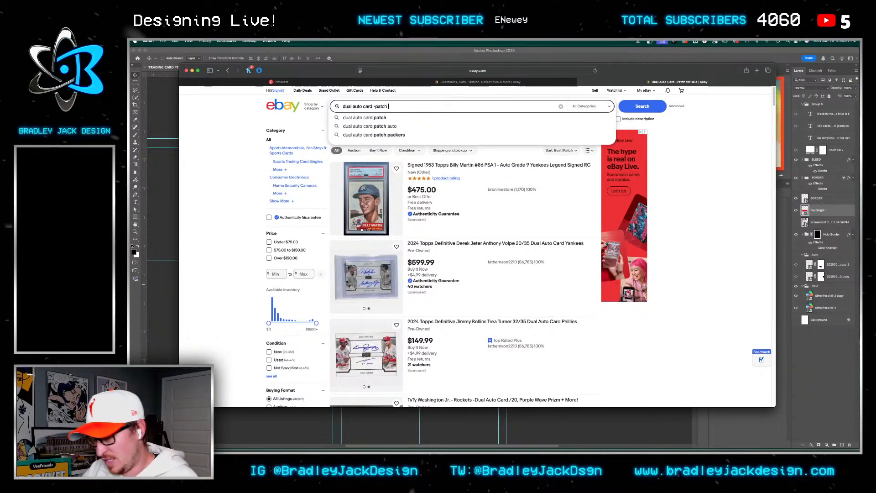
{"action": "type", "text": "tyson beck"}
{"action": "key", "text": "Return"}
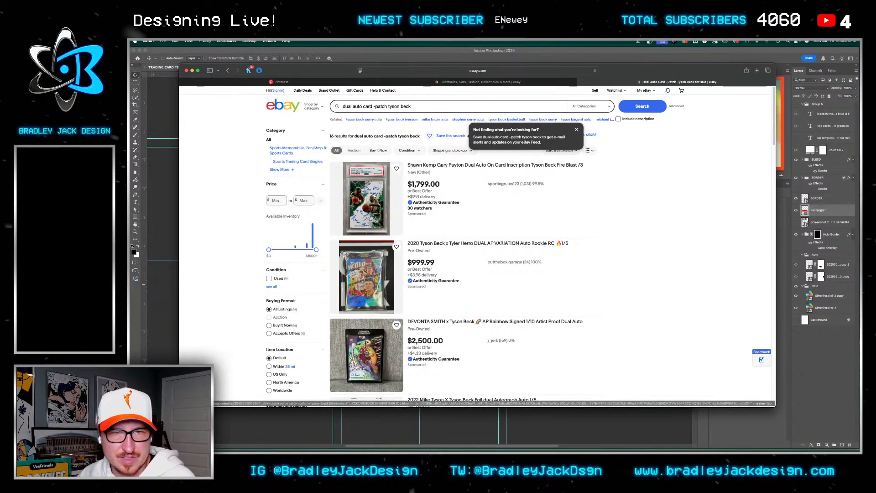
{"action": "left_click", "coordinate": [373, 195], "text": "super"}
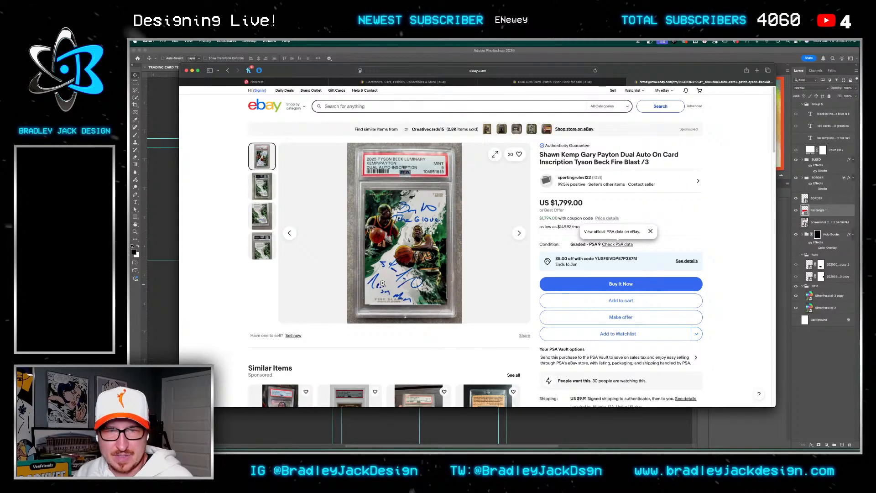
Return to the search results and open the Barry Sanders Calvin Johnson Tyson Beck dual auto listing to view its card layout
{"action": "left_click", "coordinate": [228, 69]}
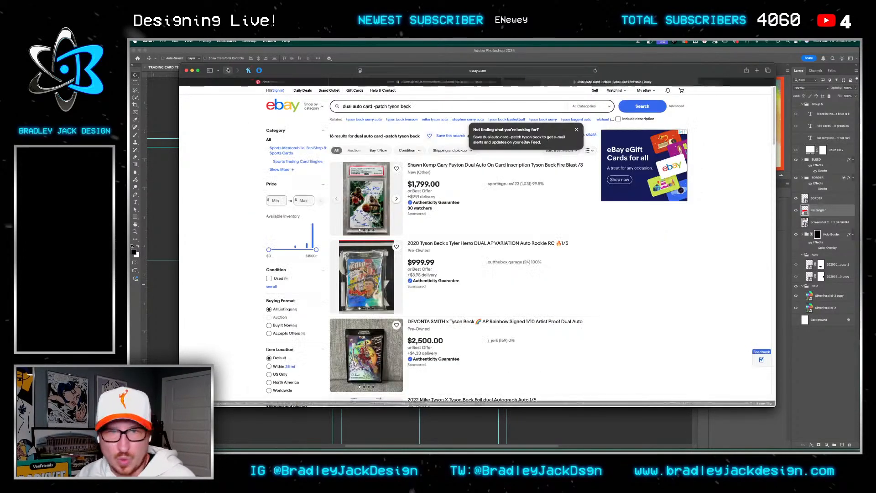
{"action": "scroll", "coordinate": [445, 241], "scroll_direction": "down", "scroll_amount": 5}
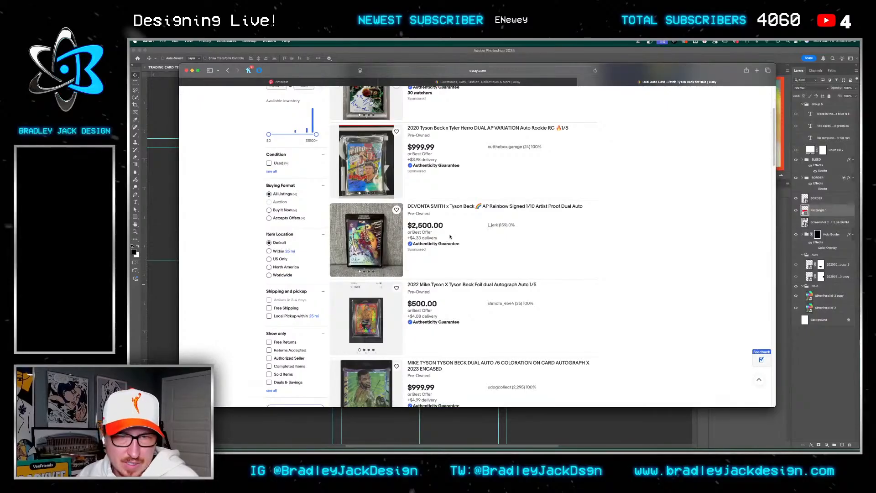
{"action": "scroll", "coordinate": [446, 240], "scroll_direction": "down", "scroll_amount": 5}
{"action": "left_click", "coordinate": [387, 272]}
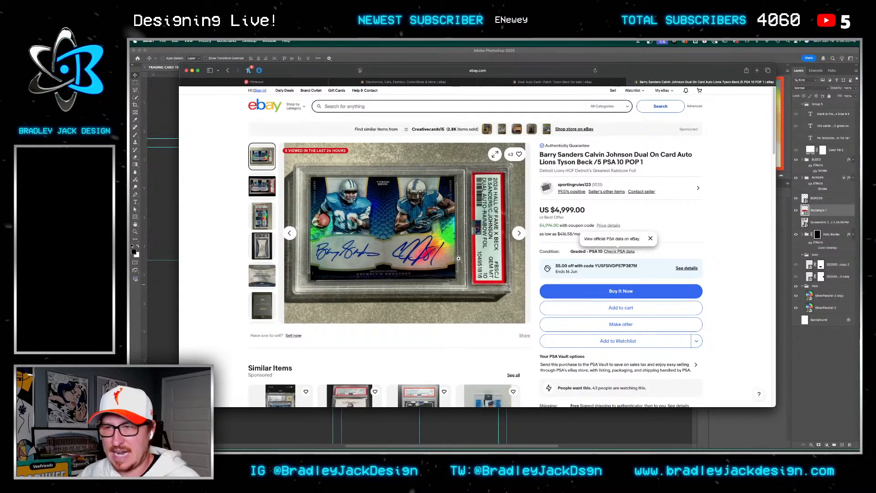
{"action": "scroll", "coordinate": [450, 245], "scroll_direction": "down", "scroll_amount": 3}
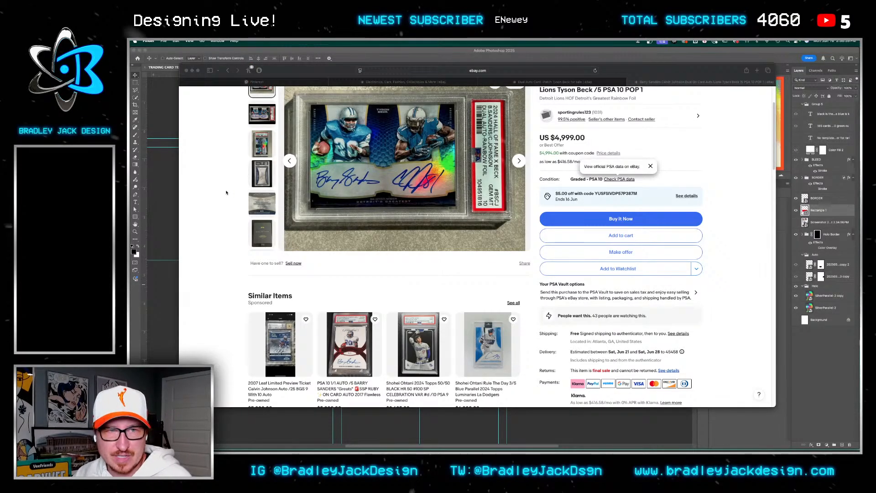
Switch back to Photoshop, place the red rectangle against the card's upper right edge and duplicate it to the lower left edge
{"action": "key", "text": "super+Tab"}
{"action": "left_click_drag", "start_coordinate": [442, 283], "coordinate": [416, 325]}
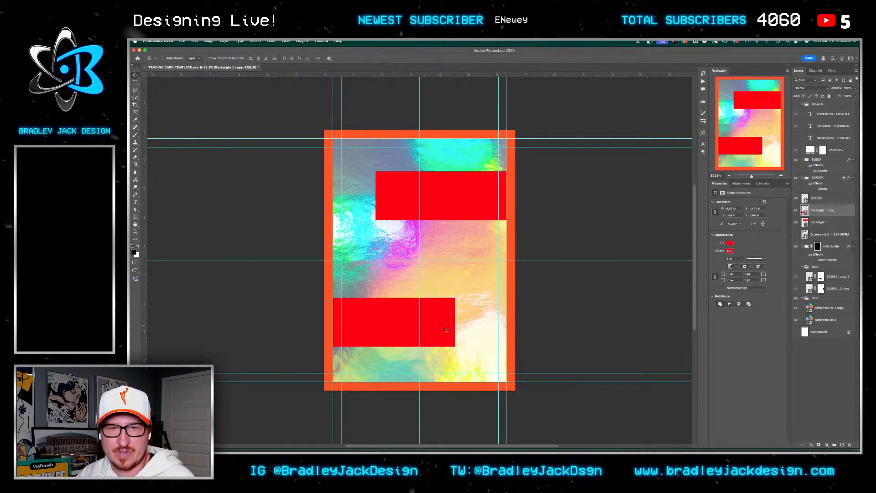
Undo the red rectangle's duplication and its placement against the card's edges
{"action": "key", "text": "super+z"}
{"action": "key", "text": "super+z"}
{"action": "key", "text": "super+z"}
{"action": "key", "text": "super+z"}
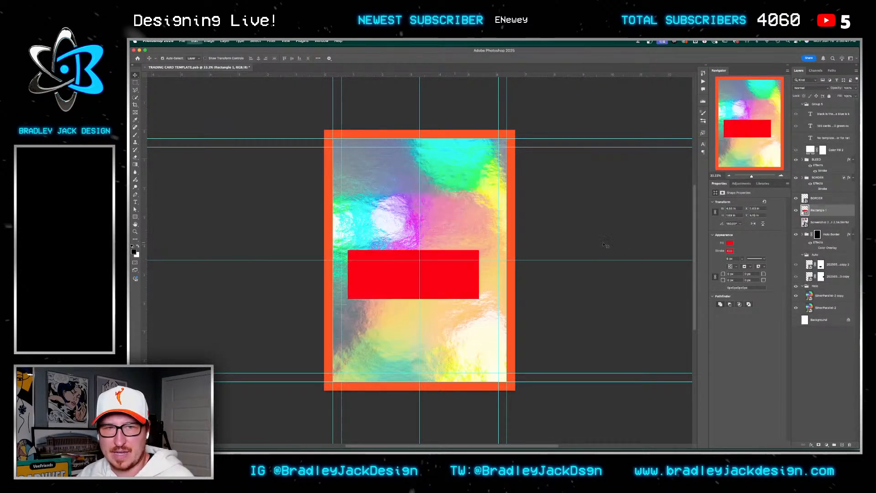
Hide the Rectangle 1 layer and rotate the whole canvas 90° clockwise into landscape orientation
{"action": "left_click", "coordinate": [795, 210]}
{"action": "left_click", "coordinate": [209, 41]}
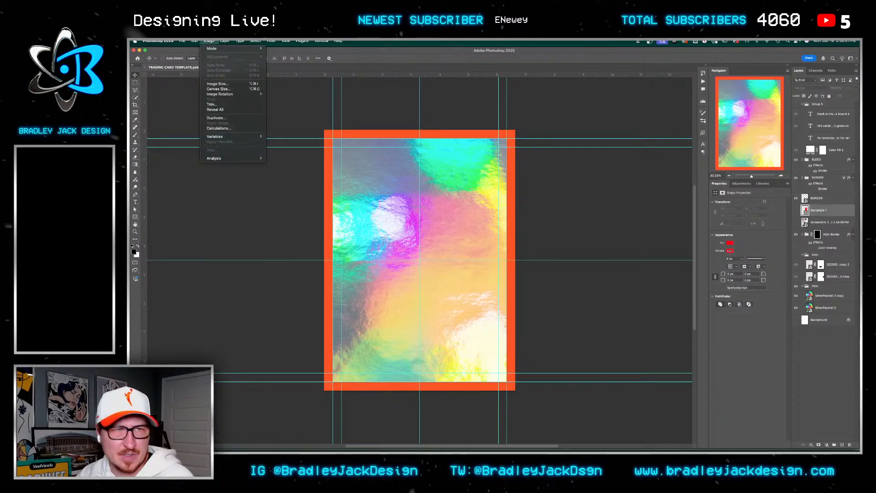
{"action": "mouse_move", "coordinate": [218, 49]}
{"action": "mouse_move", "coordinate": [226, 97]}
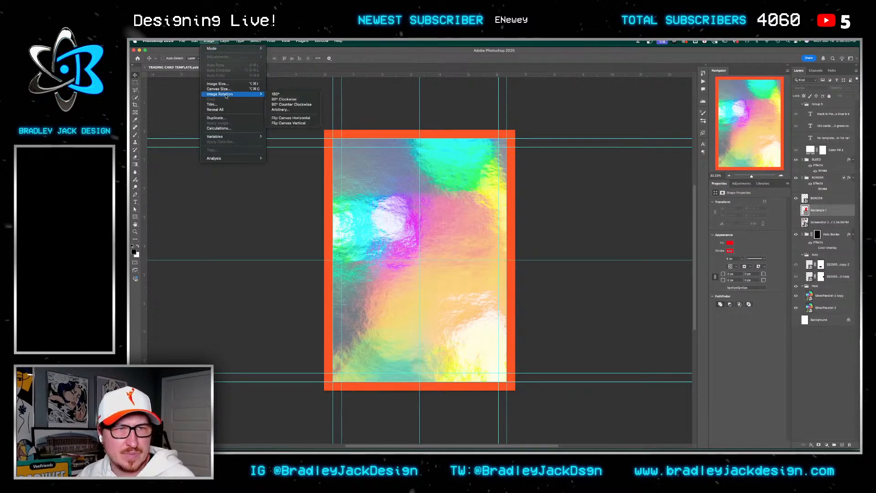
{"action": "left_click", "coordinate": [300, 99]}
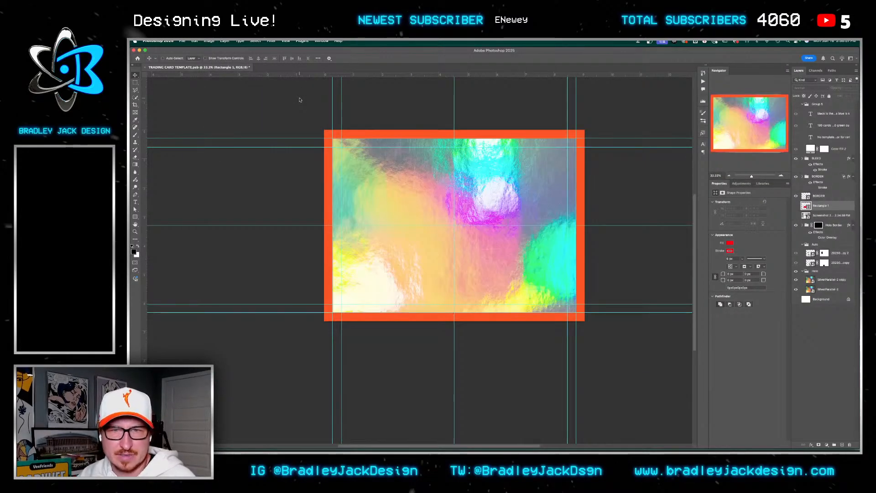
{"action": "scroll", "coordinate": [443, 202], "scroll_direction": "right", "scroll_amount": 3}
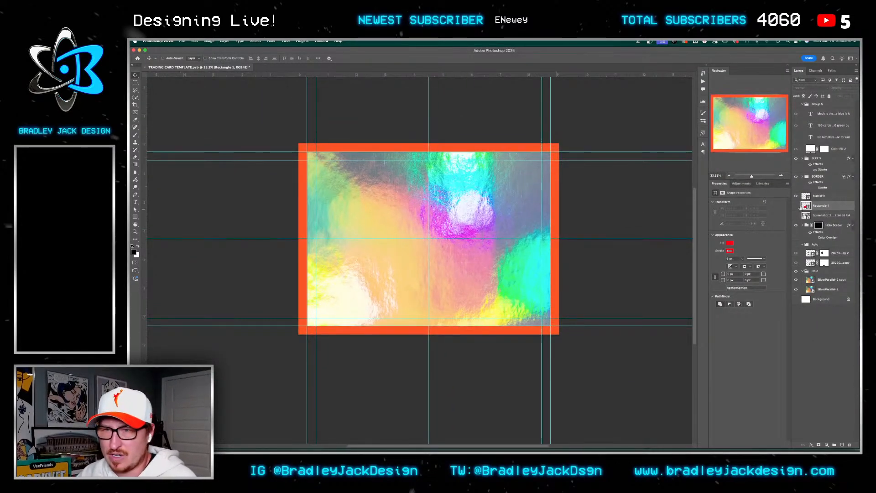
Show the Rectangle 1 layer again and hide the BORDER smart object layer, keeping the BORDER group visible
{"action": "left_click", "coordinate": [796, 205]}
{"action": "left_click", "coordinate": [821, 196]}
{"action": "mouse_move", "coordinate": [460, 281]}
{"action": "left_mouse_down"}
{"action": "mouse_move", "coordinate": [424, 287]}
{"action": "mouse_move", "coordinate": [454, 286]}
{"action": "left_mouse_up"}
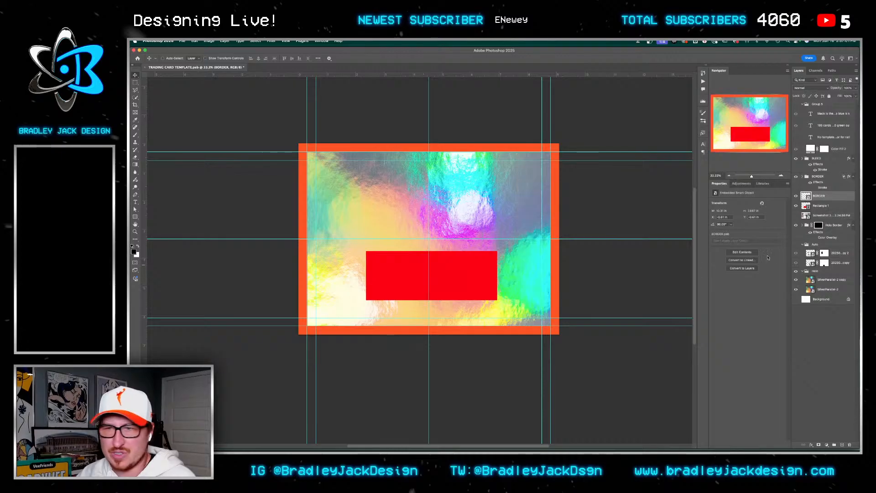
{"action": "left_click", "coordinate": [796, 176]}
{"action": "left_click", "coordinate": [795, 176]}
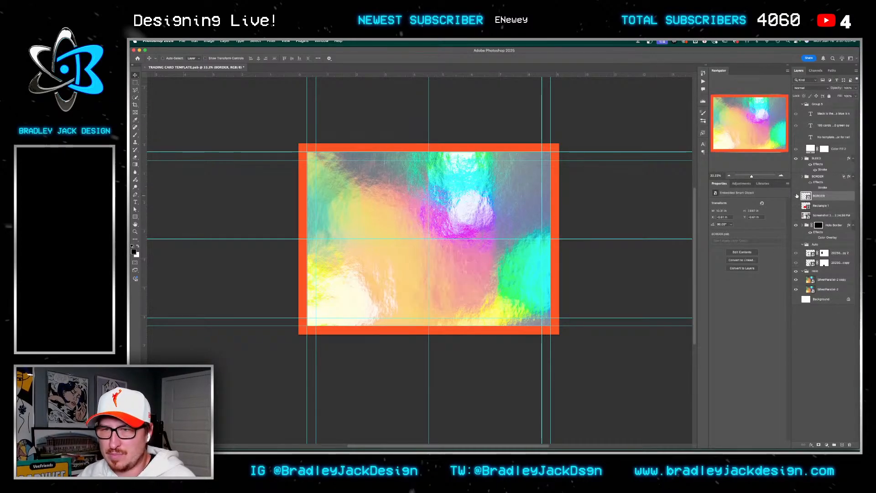
{"action": "left_click", "coordinate": [796, 195]}
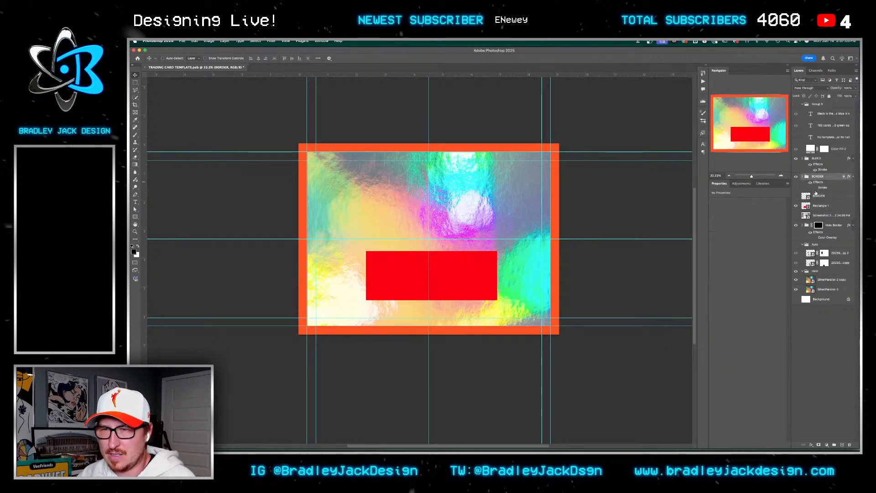
Place the red rectangle against the landscape card's upper right inner border and duplicate it to the lower left inner border
{"action": "left_click", "coordinate": [803, 207]}
{"action": "left_click_drag", "start_coordinate": [457, 267], "coordinate": [395, 274]}
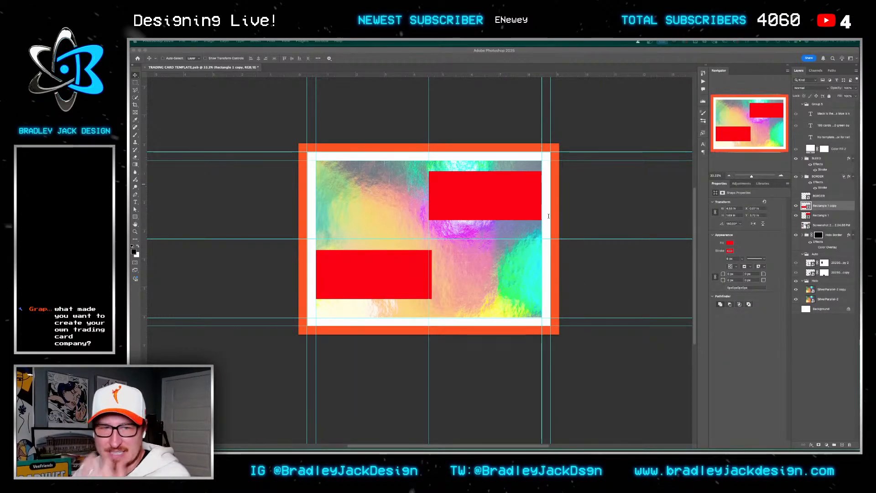
{"action": "left_click", "coordinate": [831, 208]}
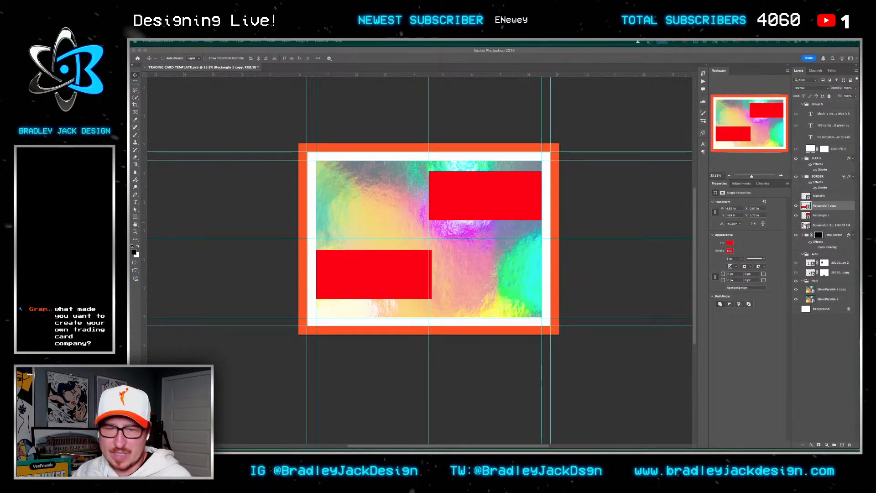
Switch to eBay and review the Barry Sanders Calvin Johnson dual auto listing, highlighting "Tyson Beck" in its title
{"action": "left_click", "coordinate": [319, 427]}
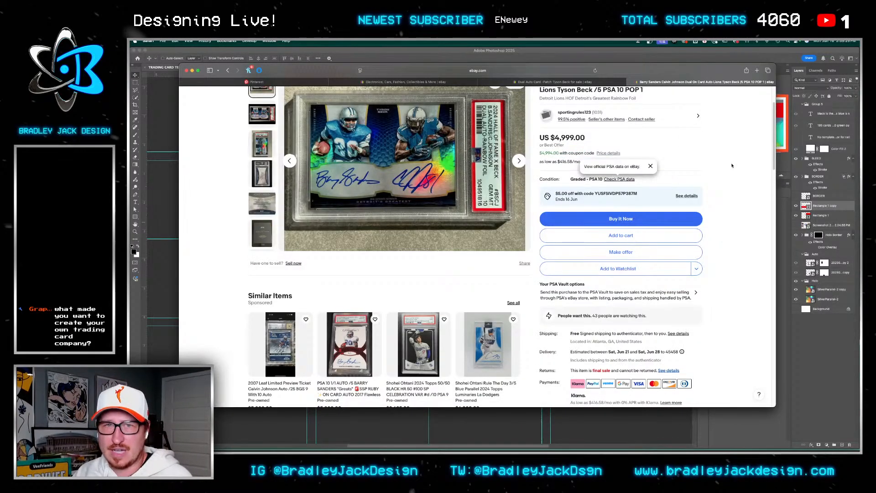
{"action": "scroll", "coordinate": [731, 165], "scroll_direction": "up", "scroll_amount": 3}
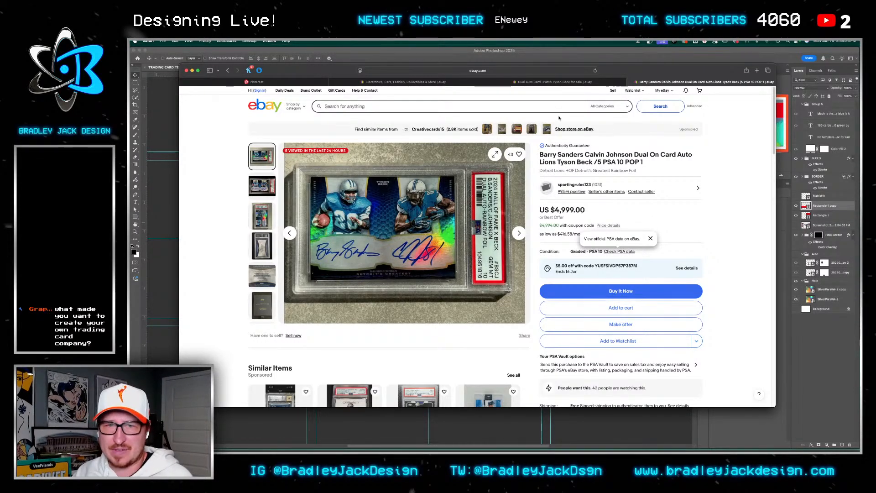
{"action": "left_click_drag", "start_coordinate": [593, 162], "coordinate": [557, 163]}
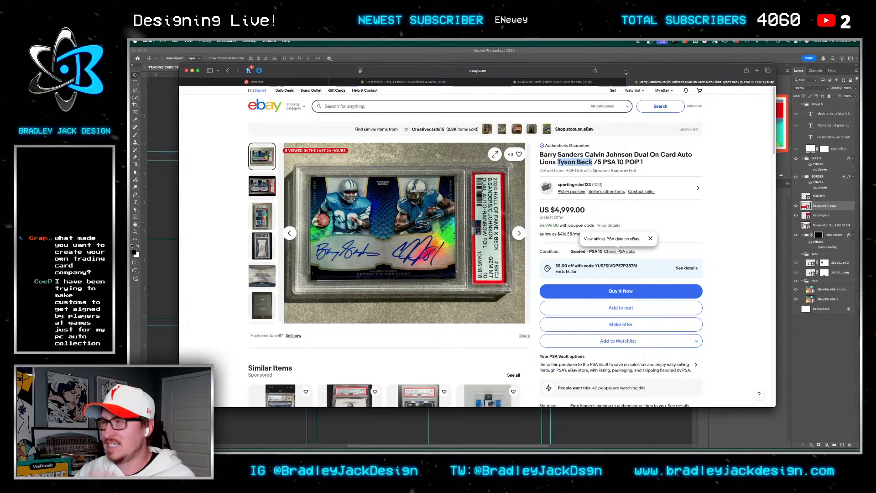
Return to Photoshop and move the lower left red rectangle, Rectangle 1 copy, slightly down
{"action": "left_click", "coordinate": [565, 443]}
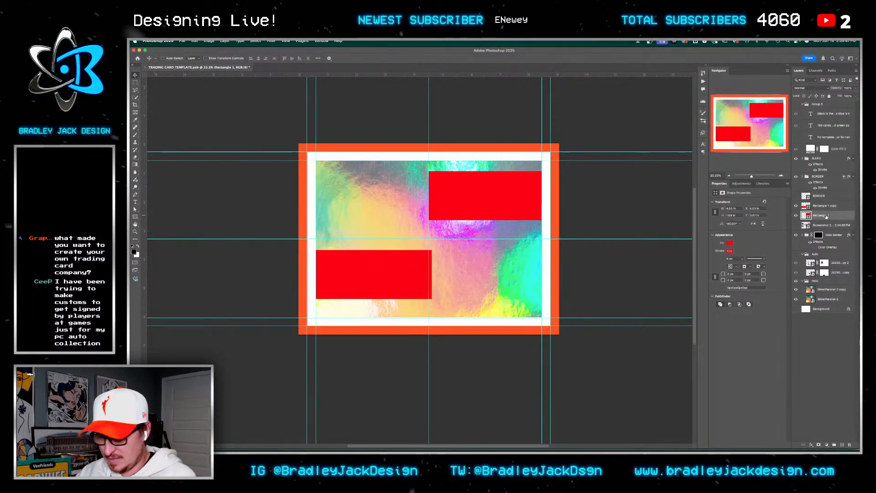
{"action": "left_click", "coordinate": [821, 195]}
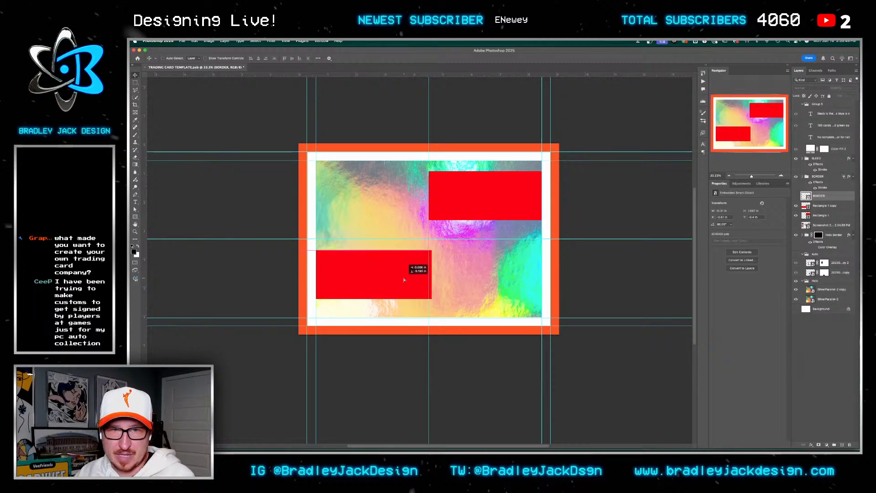
{"action": "left_click", "coordinate": [826, 206]}
{"action": "left_click_drag", "start_coordinate": [349, 249], "coordinate": [349, 252]}
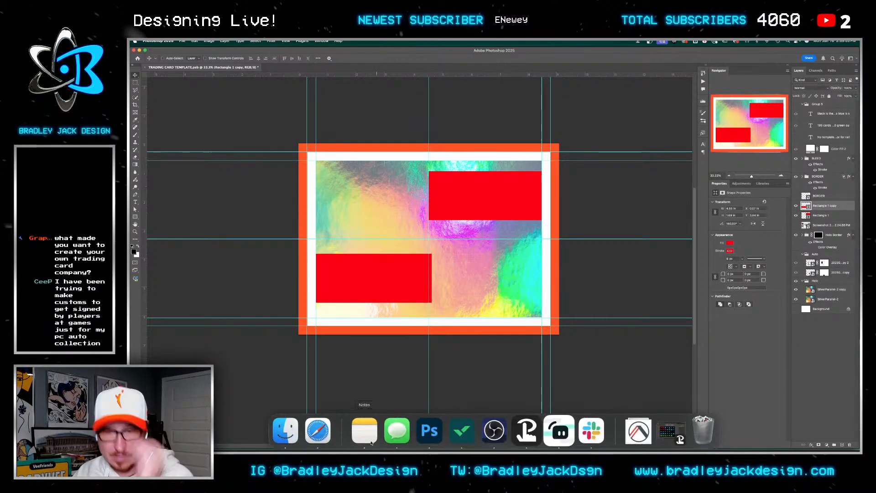
Switch to Safari, search Google for "botez sisters" in a new tab and show the image results with their filter tools
{"action": "left_click", "coordinate": [318, 431]}
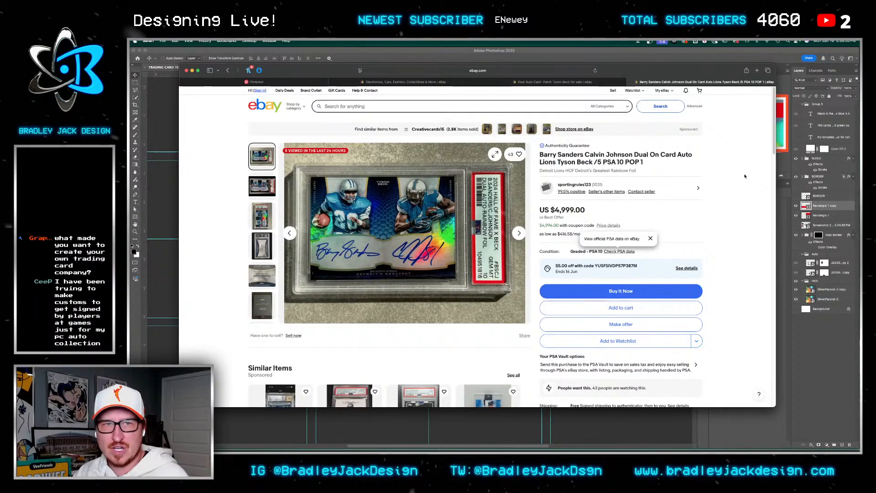
{"action": "key", "text": "super+t"}
{"action": "type", "text": "bctez sisters"}
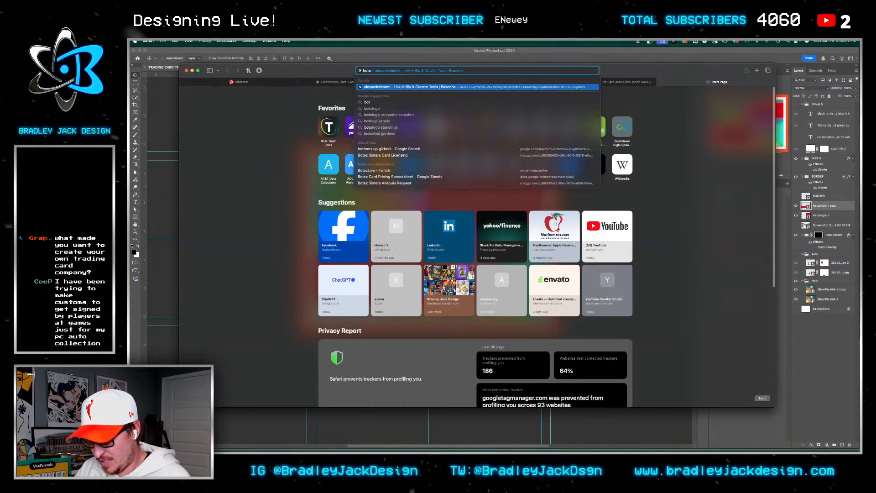
{"action": "key", "text": "Return"}
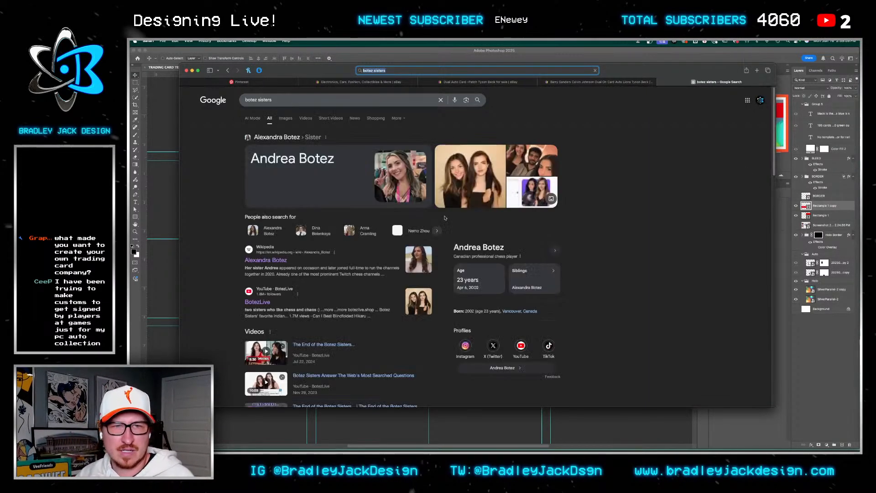
{"action": "left_click", "coordinate": [286, 119]}
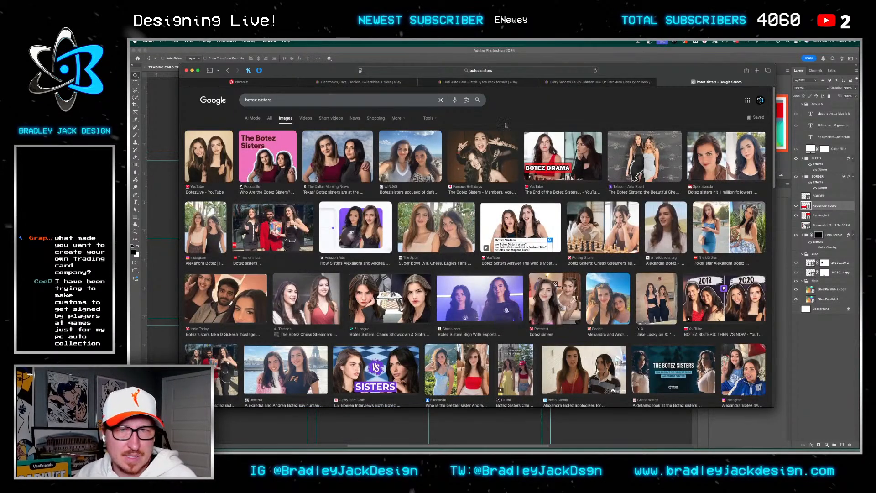
{"action": "left_click", "coordinate": [437, 121]}
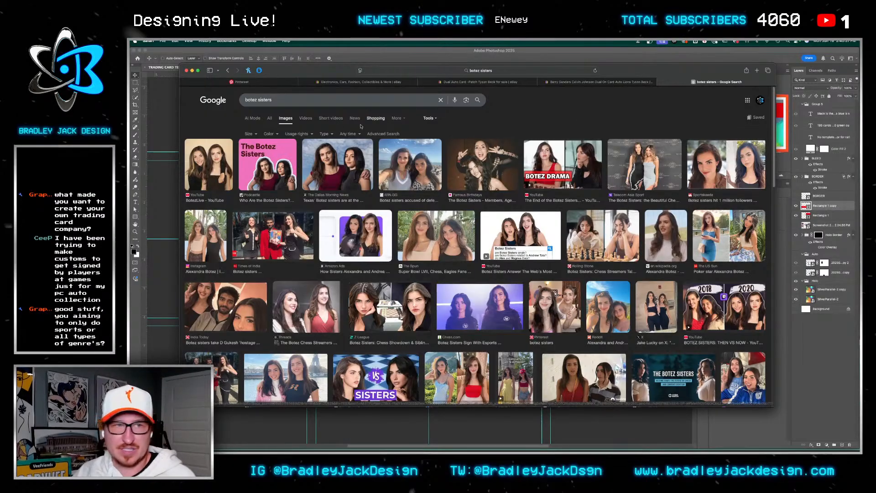
Preview the BotezLive YouTube photo, inspect it with its image address in a separate tab, and close that tab
{"action": "left_click", "coordinate": [215, 171]}
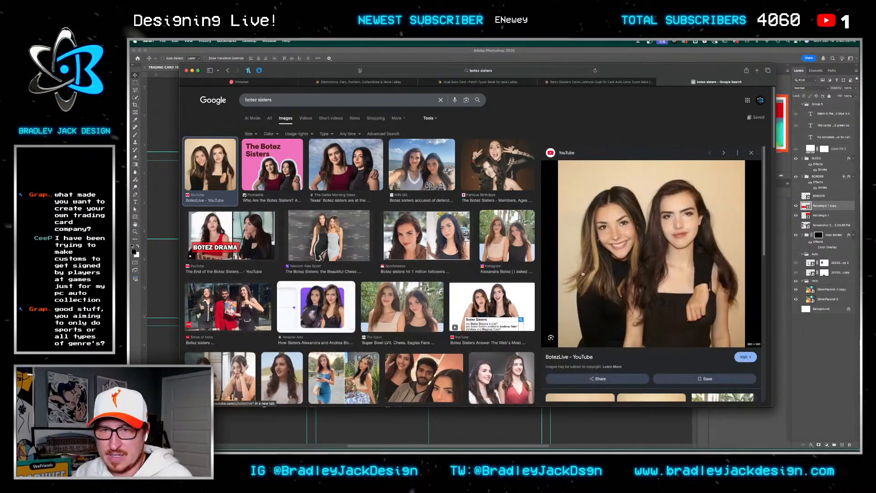
{"action": "right_click", "coordinate": [675, 299]}
{"action": "left_click", "coordinate": [712, 369]}
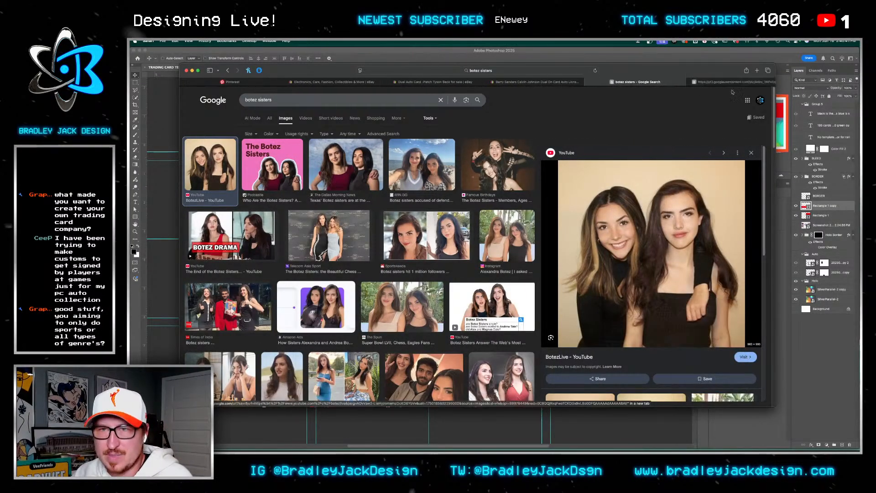
{"action": "left_click", "coordinate": [582, 70]}
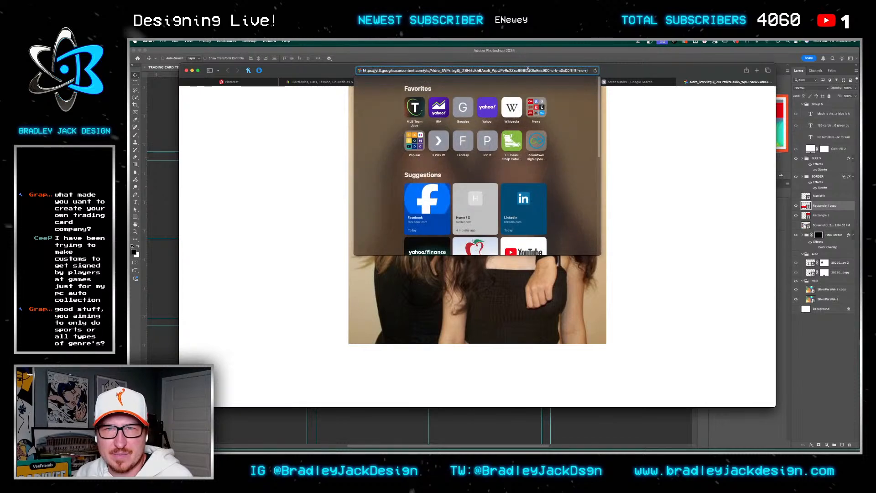
{"action": "left_click", "coordinate": [634, 151]}
{"action": "right_click", "coordinate": [506, 181]}
{"action": "key", "text": "super+w"}
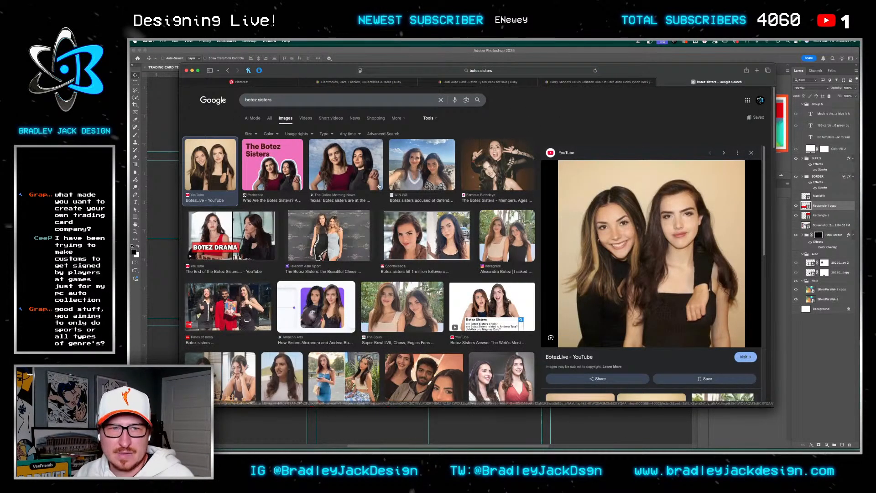
Preview the Telecom Asia Sport photo of the sisters, check its image file in a separate tab, and close that tab
{"action": "left_click", "coordinate": [329, 236]}
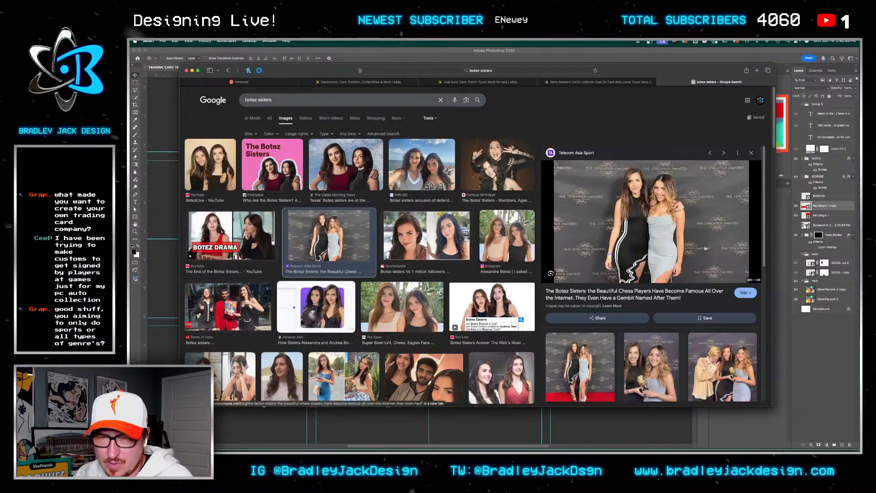
{"action": "right_click", "coordinate": [704, 265]}
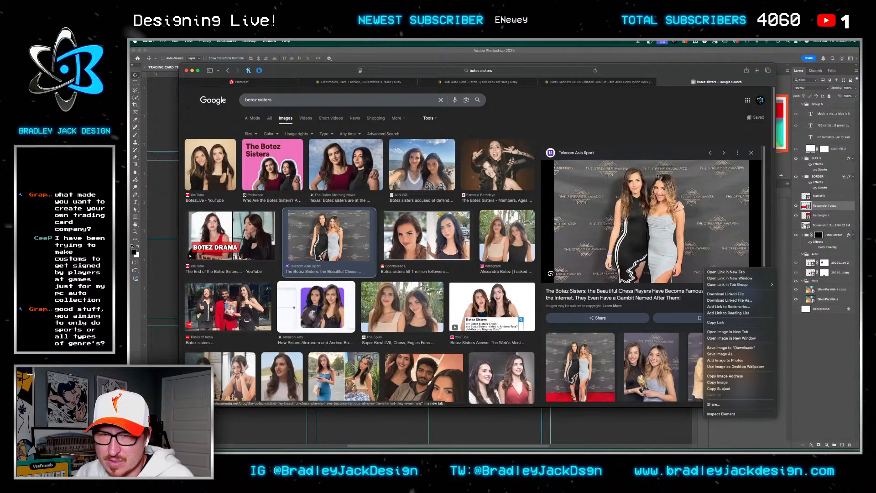
{"action": "left_click", "coordinate": [736, 330]}
{"action": "left_click", "coordinate": [728, 81]}
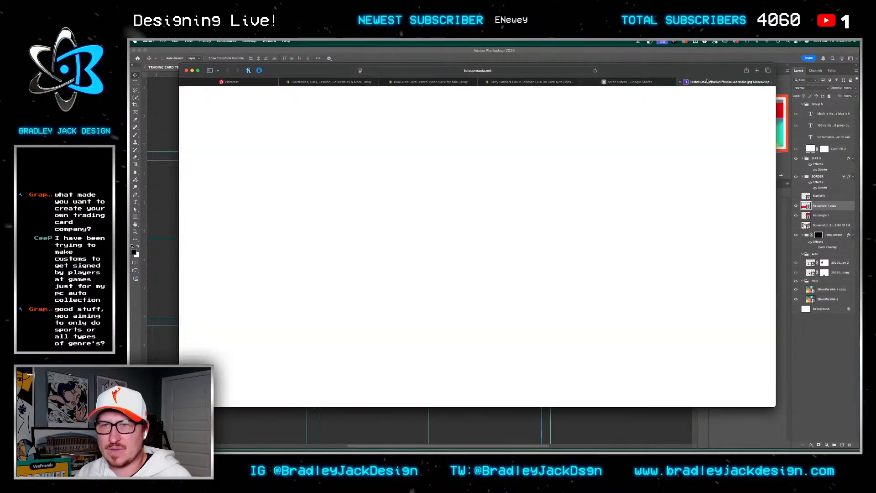
{"action": "left_click", "coordinate": [484, 71]}
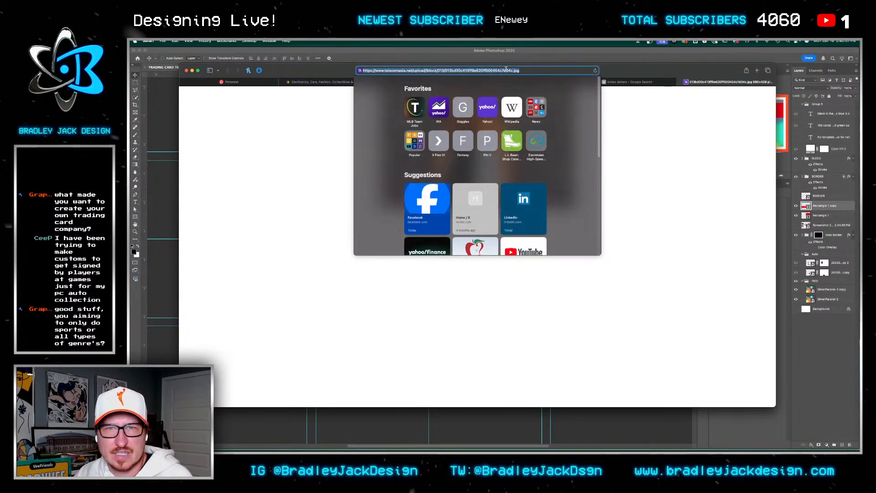
{"action": "left_click", "coordinate": [501, 145]}
{"action": "key", "text": "super+w"}
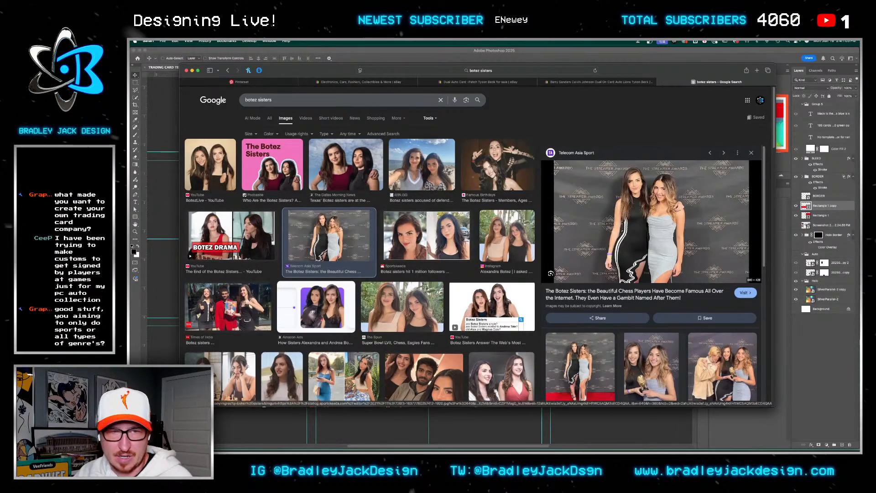
Browse further through the "botez sisters" image results for photos suited to the card, then return to the first results
{"action": "scroll", "coordinate": [404, 204], "scroll_direction": "down", "scroll_amount": 3}
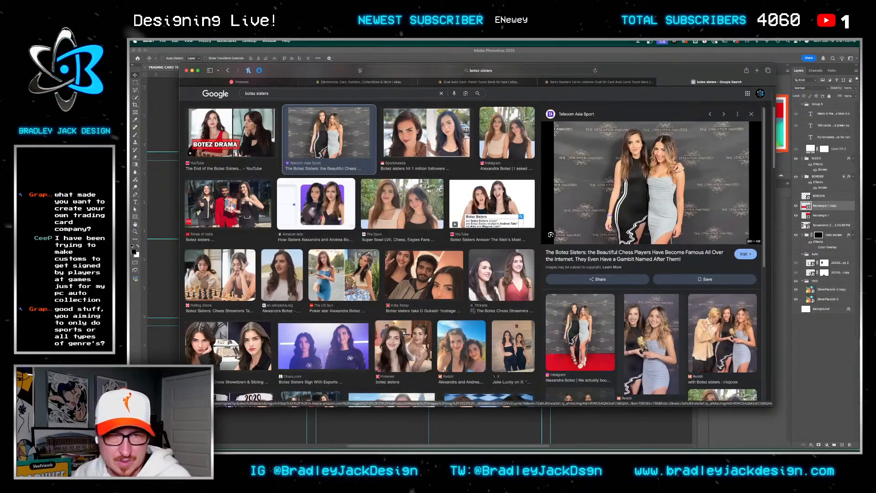
{"action": "scroll", "coordinate": [357, 213], "scroll_direction": "down", "scroll_amount": 5}
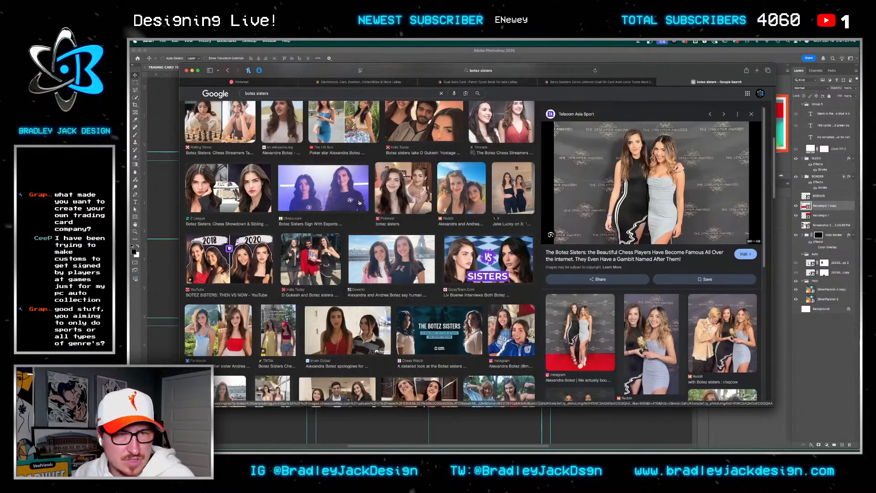
{"action": "scroll", "coordinate": [359, 202], "scroll_direction": "down", "scroll_amount": 3}
{"action": "scroll", "coordinate": [358, 205], "scroll_direction": "down", "scroll_amount": 3}
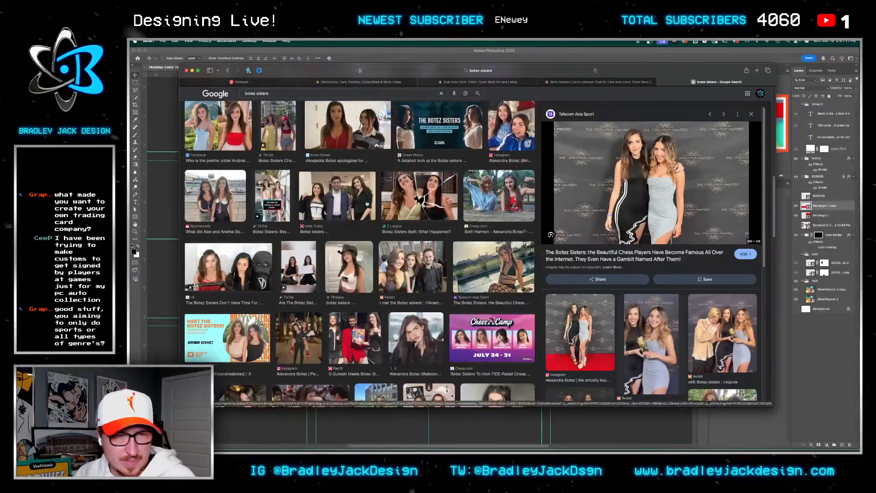
{"action": "scroll", "coordinate": [367, 196], "scroll_direction": "down", "scroll_amount": 3}
{"action": "scroll", "coordinate": [368, 195], "scroll_direction": "down", "scroll_amount": 10}
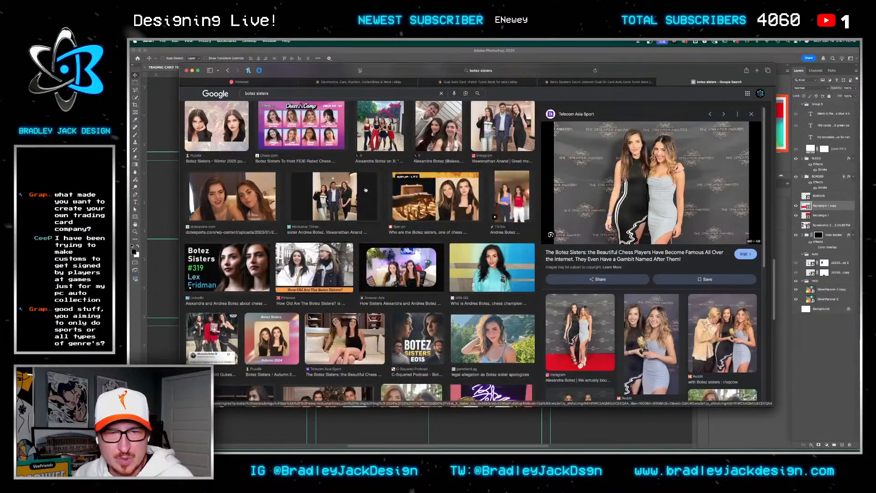
{"action": "scroll", "coordinate": [291, 212], "scroll_direction": "up", "scroll_amount": 15}
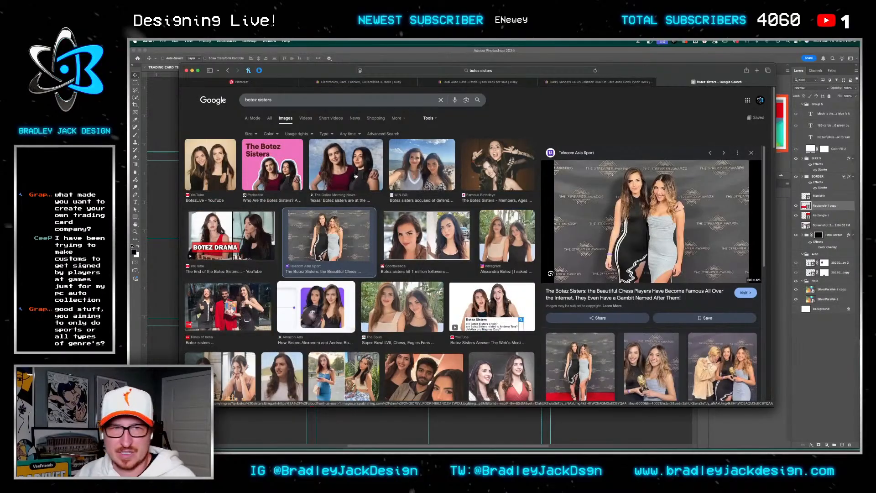
Preview the Famous Birthdays photo of the sisters and filter the image results to large images only
{"action": "left_click", "coordinate": [501, 175]}
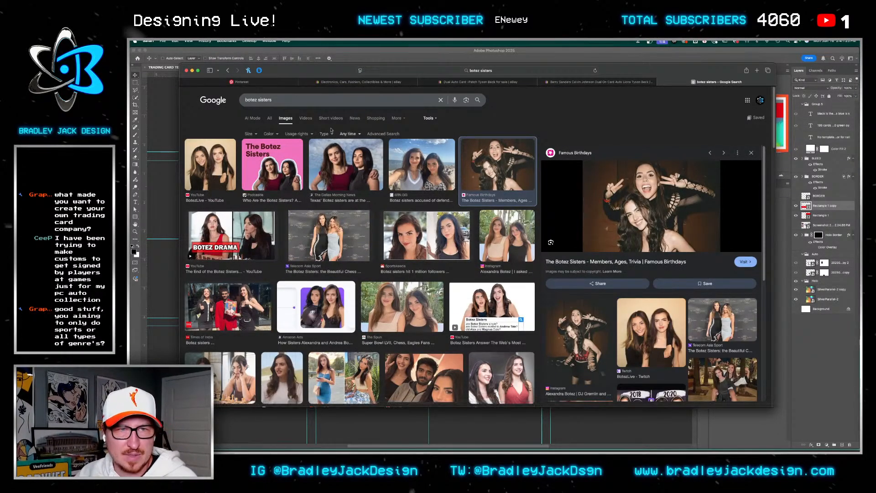
{"action": "left_click", "coordinate": [249, 134]}
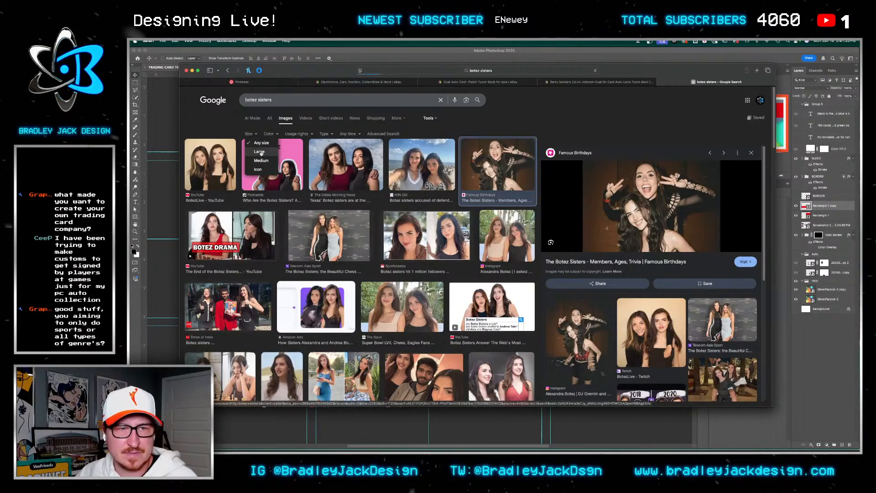
{"action": "left_click", "coordinate": [257, 155]}
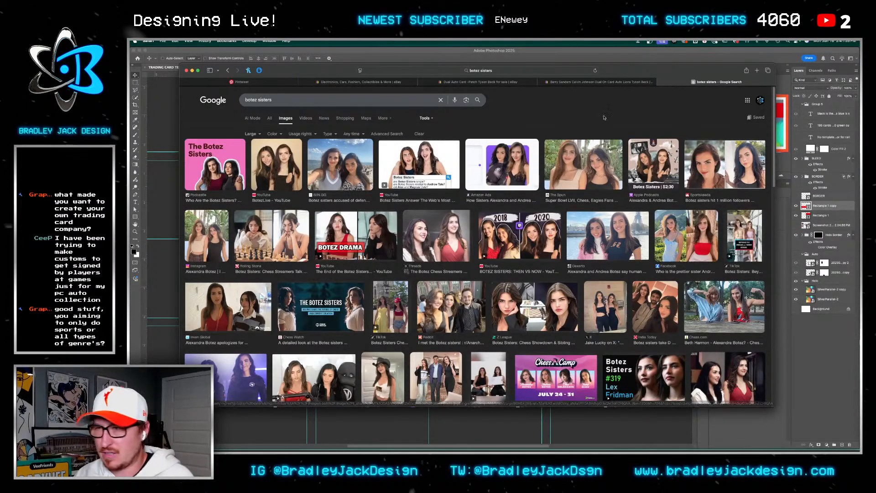
{"action": "scroll", "coordinate": [540, 165], "scroll_direction": "down", "scroll_amount": 2}
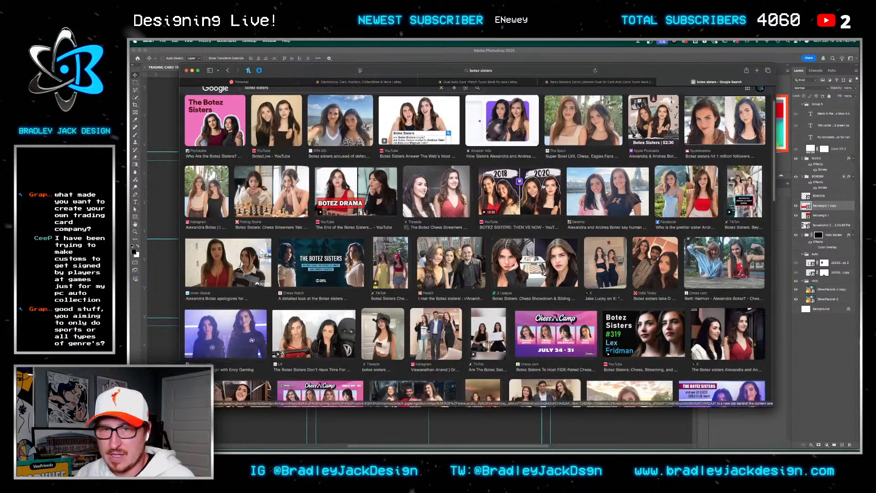
Search Google for "botez sisters instagram" in a new tab
{"action": "key", "text": "super+t"}
{"action": "type", "text": "botez sisters"}
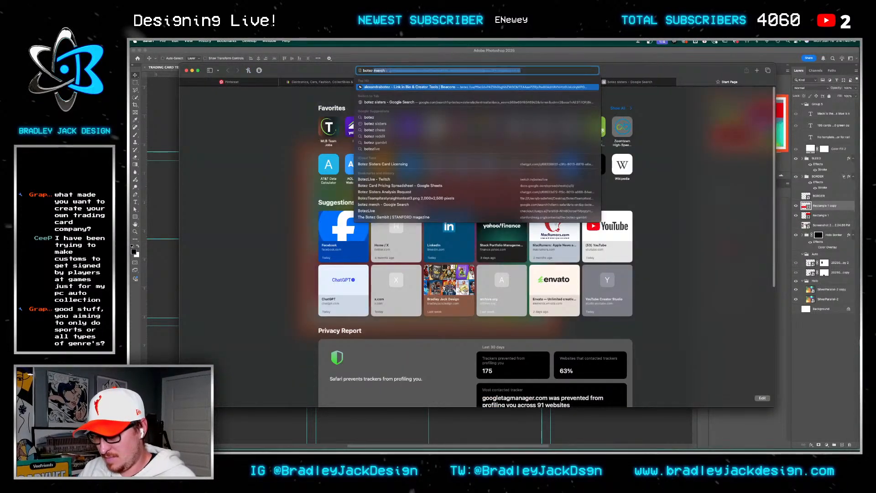
{"action": "type", "text": " instagram"}
{"action": "key", "text": "Return"}
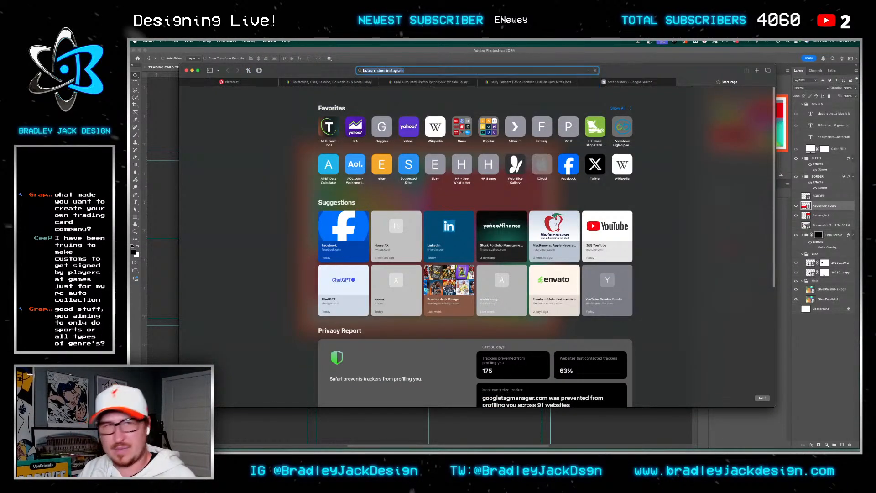
Open both sisters' Instagram profiles in separate tabs, check their photos, and close these tabs along with the Instagram search
{"action": "left_click", "coordinate": [294, 150], "text": "super"}
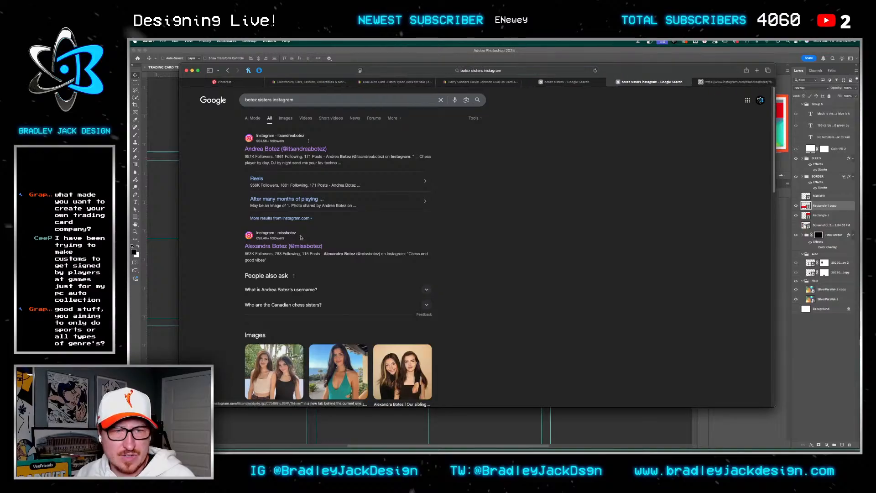
{"action": "left_click", "coordinate": [283, 246], "text": "super"}
{"action": "left_click", "coordinate": [668, 82]}
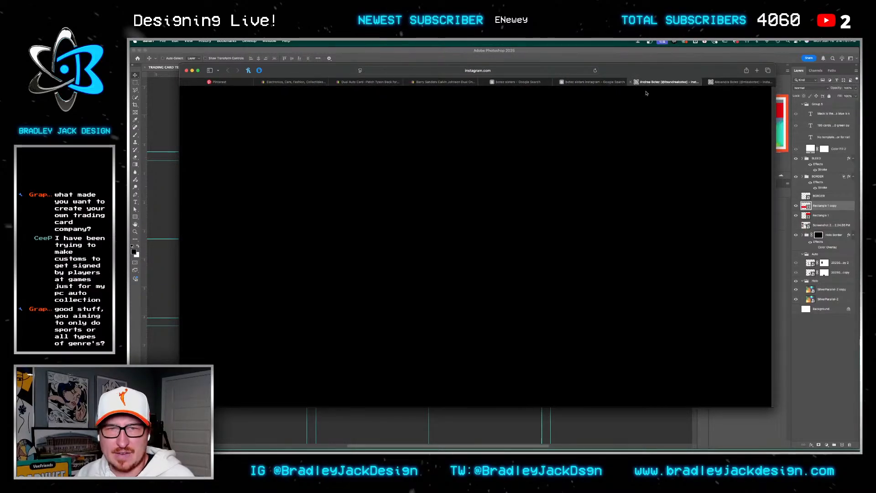
{"action": "left_click", "coordinate": [739, 83]}
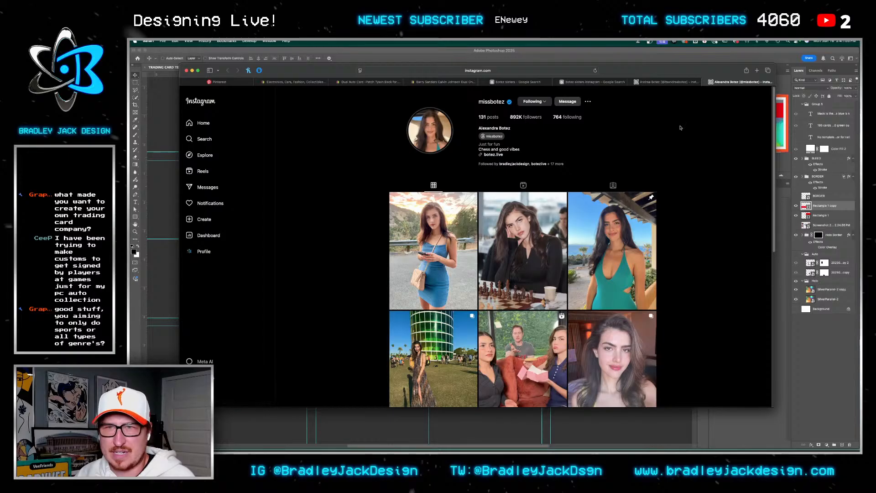
{"action": "key", "text": "super+w"}
{"action": "key", "text": "super+w"}
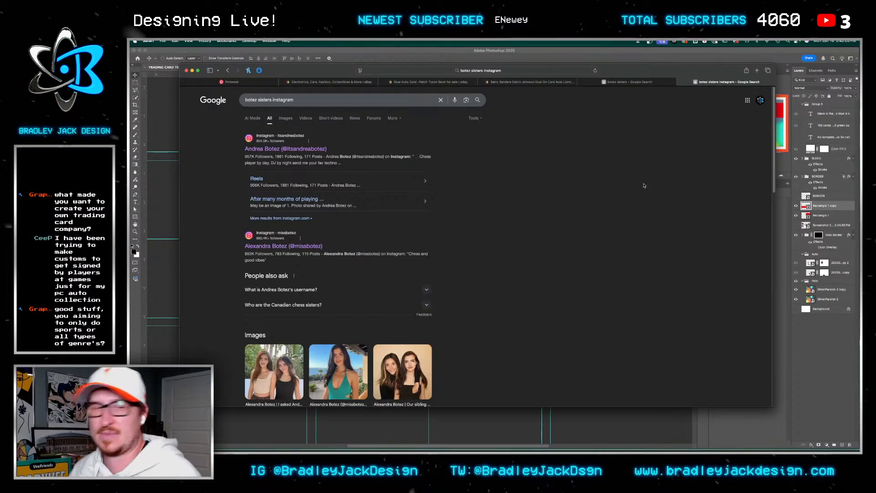
{"action": "key", "text": "super+w"}
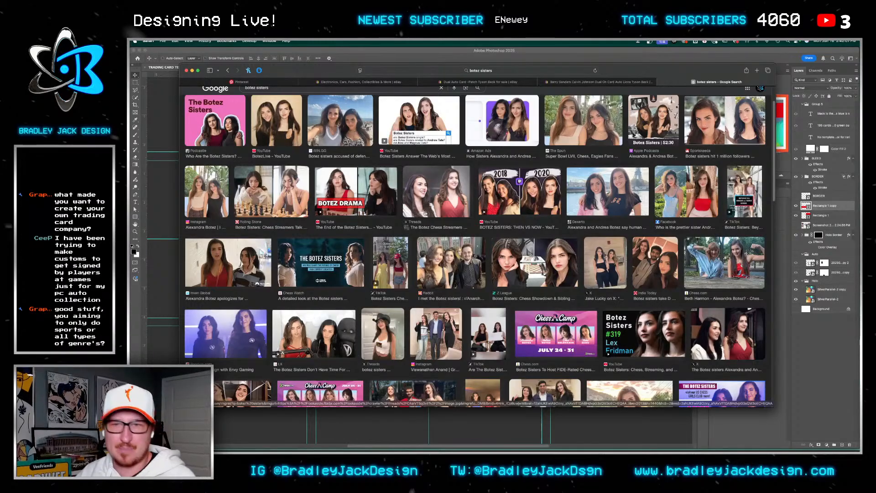
Find the Amazon Ads photo of the sisters facing each other over a chessboard and open its full-size image in a separate tab
{"action": "scroll", "coordinate": [404, 214], "scroll_direction": "down", "scroll_amount": 10}
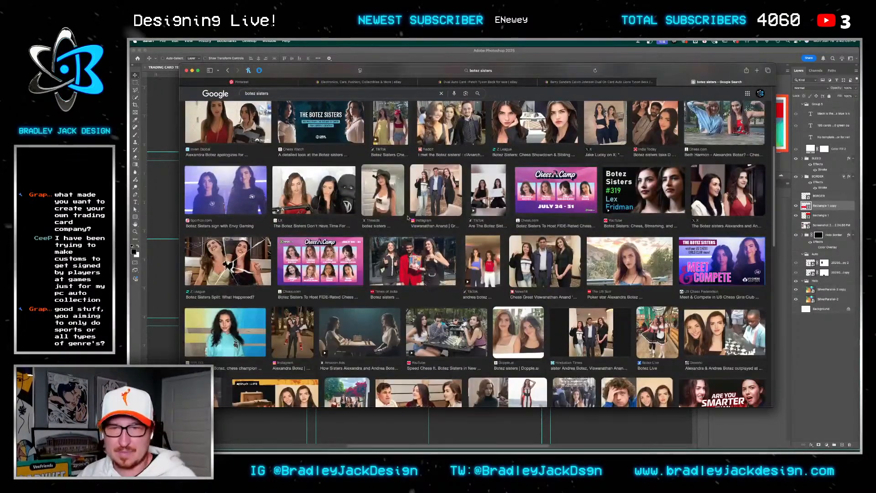
{"action": "scroll", "coordinate": [413, 225], "scroll_direction": "down", "scroll_amount": 1}
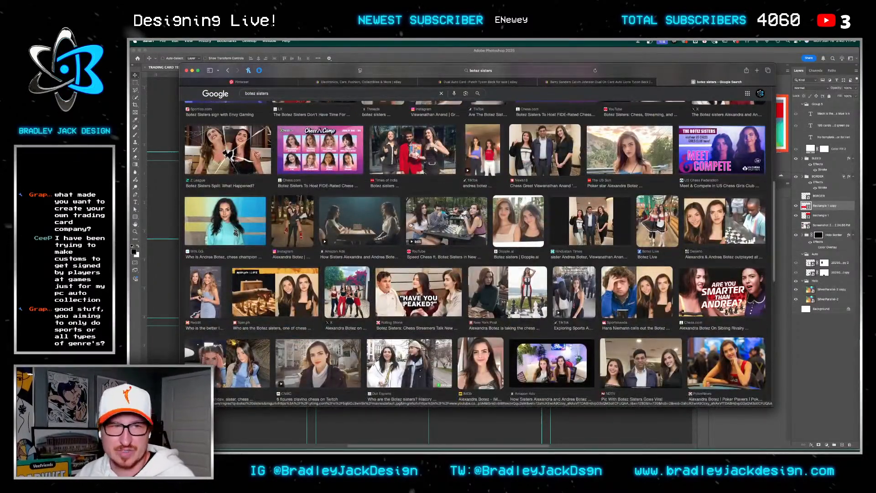
{"action": "left_click", "coordinate": [381, 230]}
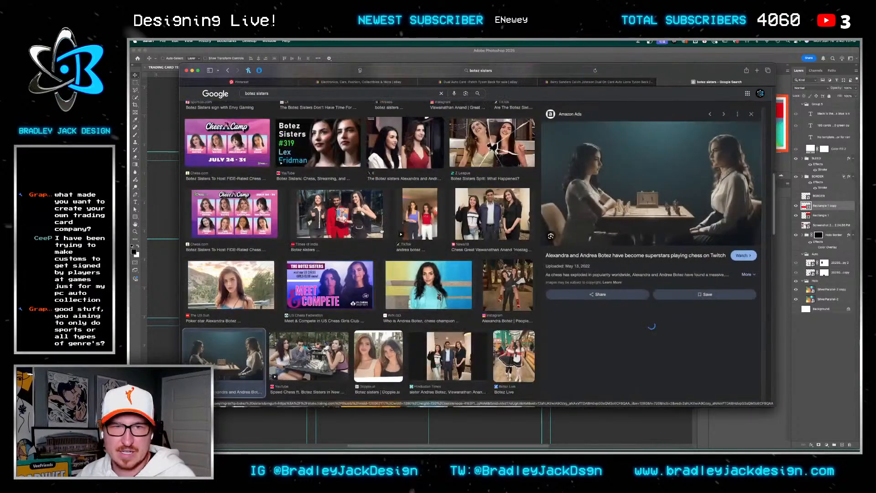
{"action": "right_click", "coordinate": [632, 190]}
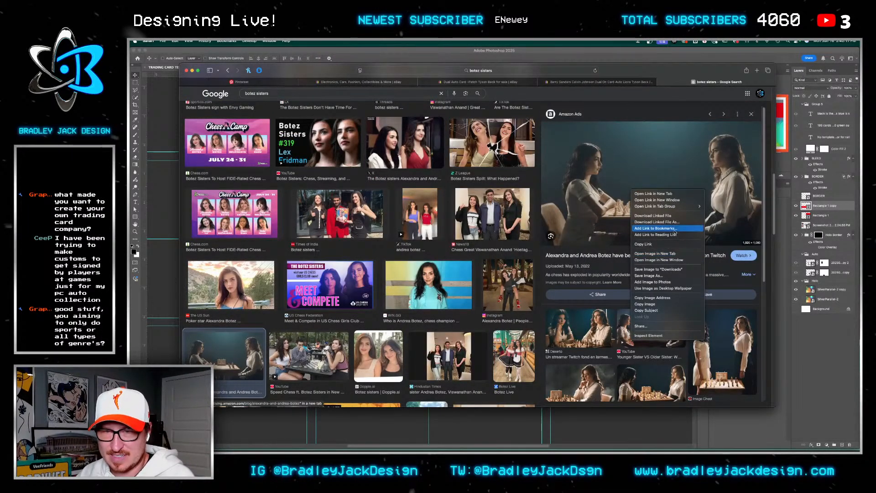
{"action": "left_click", "coordinate": [673, 254]}
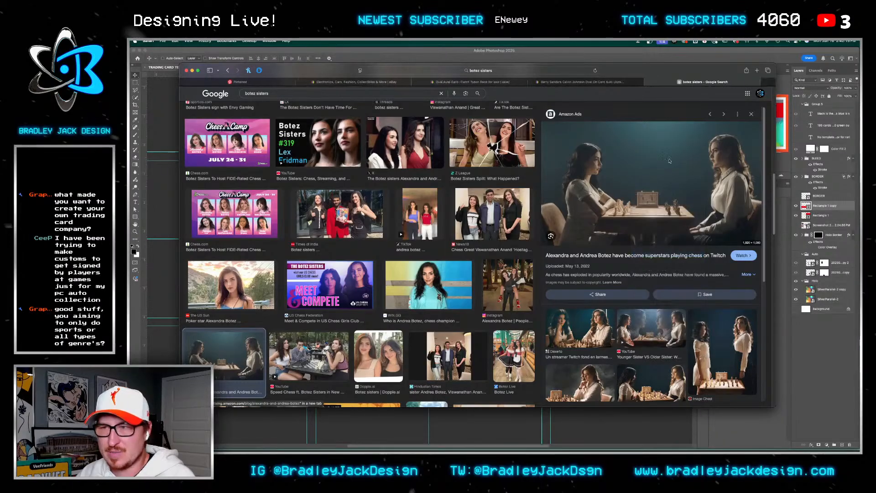
{"action": "left_click", "coordinate": [728, 81]}
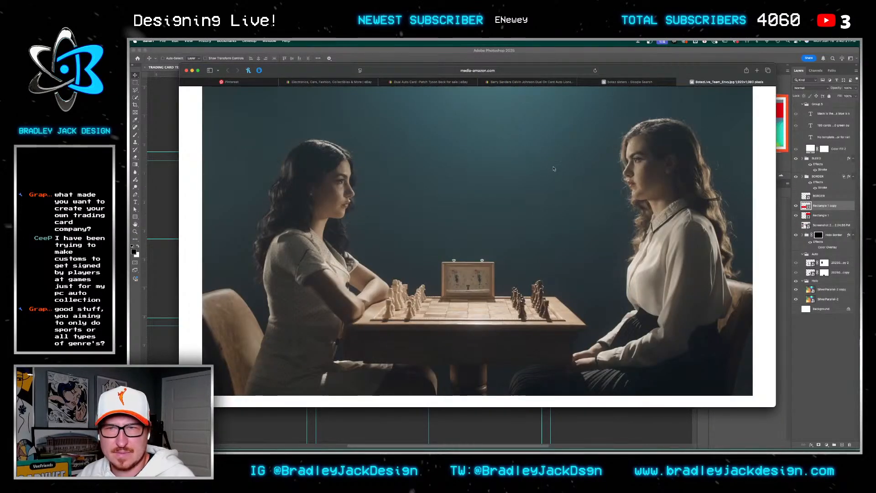
Save the full-size chessboard photo BotezLive_Team_Envy.jpg to Downloads and close its tab
{"action": "left_click", "coordinate": [571, 71]}
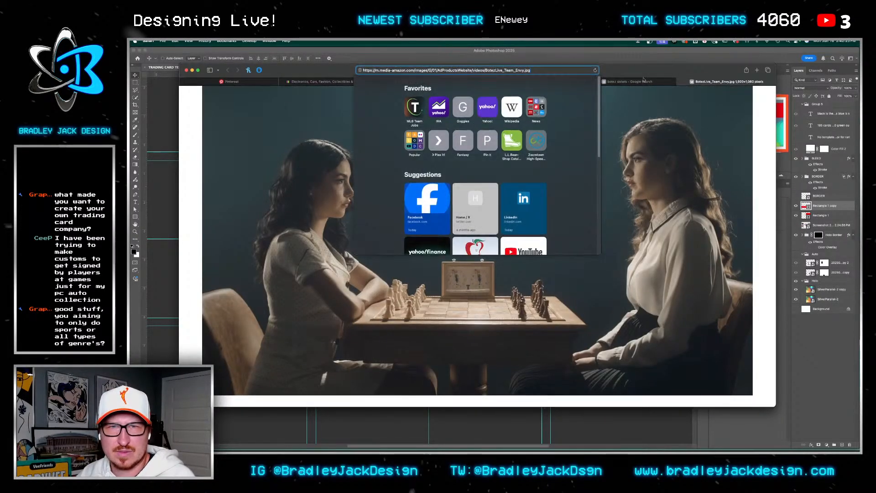
{"action": "left_click", "coordinate": [610, 157]}
{"action": "right_click", "coordinate": [477, 157]}
{"action": "left_click", "coordinate": [581, 180]}
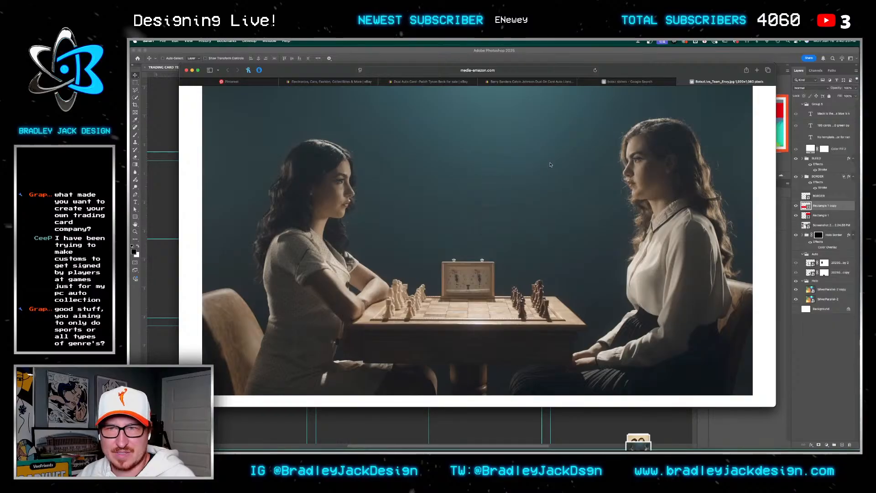
{"action": "key", "text": "super+w"}
Browse the related and remaining large image results for more chess-themed photos, and preview the STANFORD magazine portrait
{"action": "scroll", "coordinate": [580, 180], "scroll_direction": "down", "scroll_amount": 5}
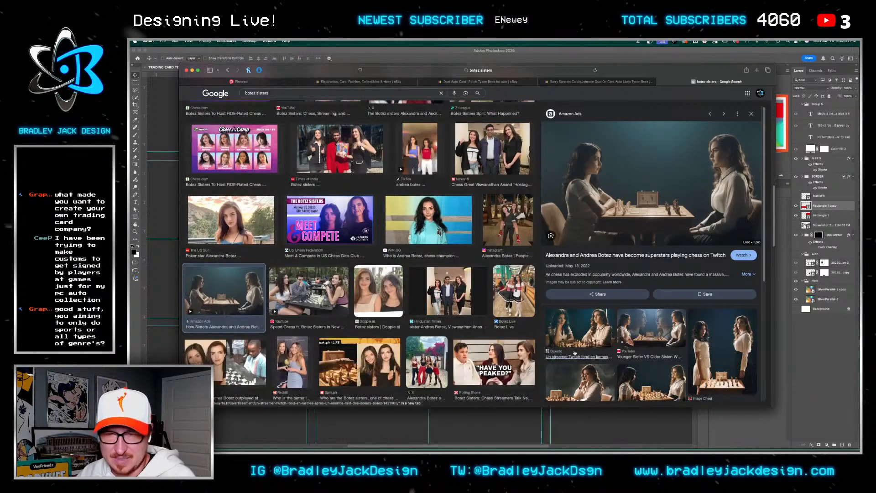
{"action": "scroll", "coordinate": [643, 330], "scroll_direction": "down", "scroll_amount": 5}
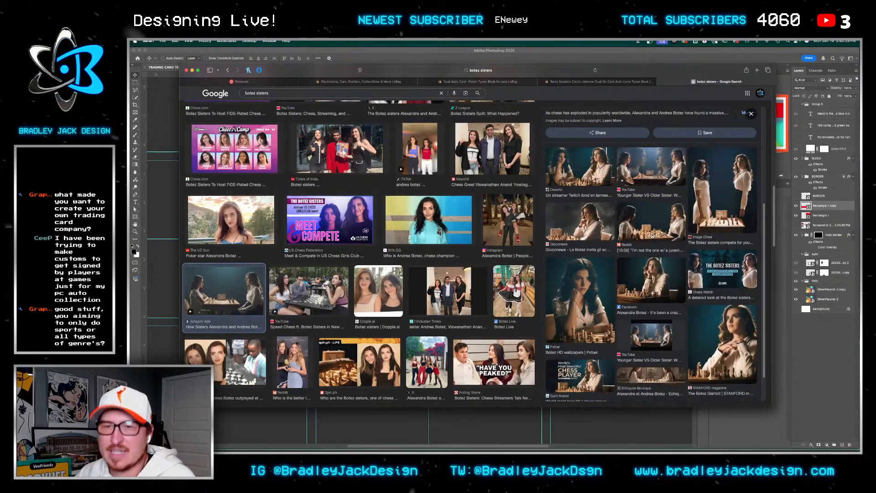
{"action": "scroll", "coordinate": [654, 292], "scroll_direction": "down", "scroll_amount": 2}
{"action": "scroll", "coordinate": [409, 246], "scroll_direction": "down", "scroll_amount": 3}
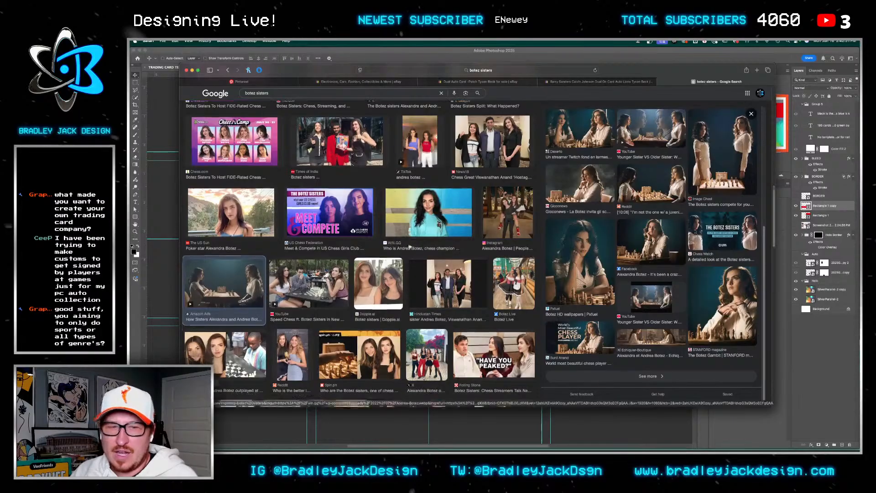
{"action": "scroll", "coordinate": [409, 247], "scroll_direction": "down", "scroll_amount": 5}
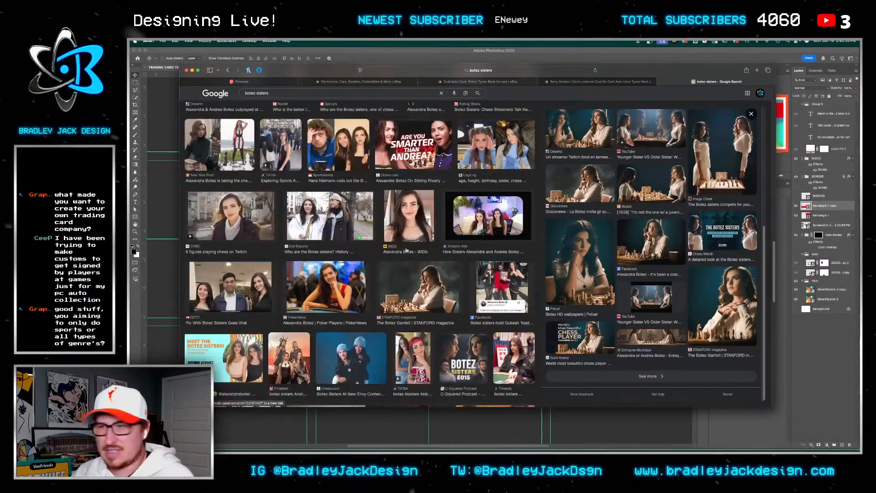
{"action": "scroll", "coordinate": [411, 250], "scroll_direction": "down", "scroll_amount": 3}
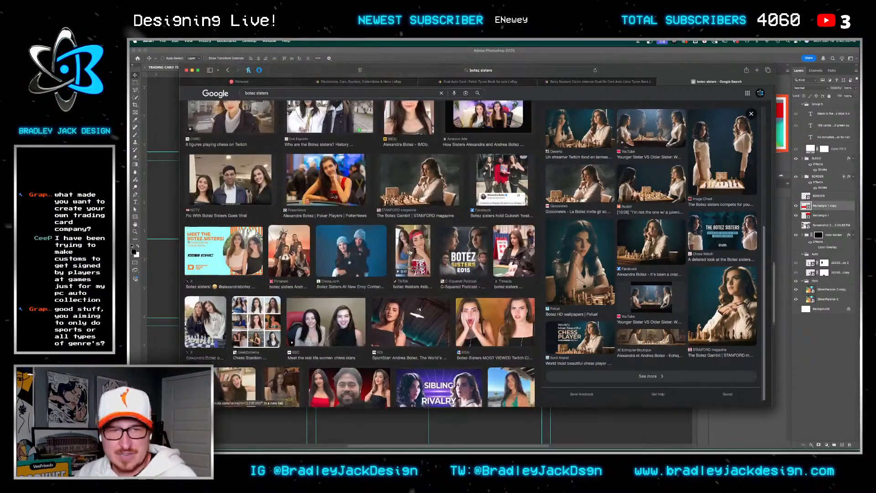
{"action": "scroll", "coordinate": [372, 238], "scroll_direction": "down", "scroll_amount": 6}
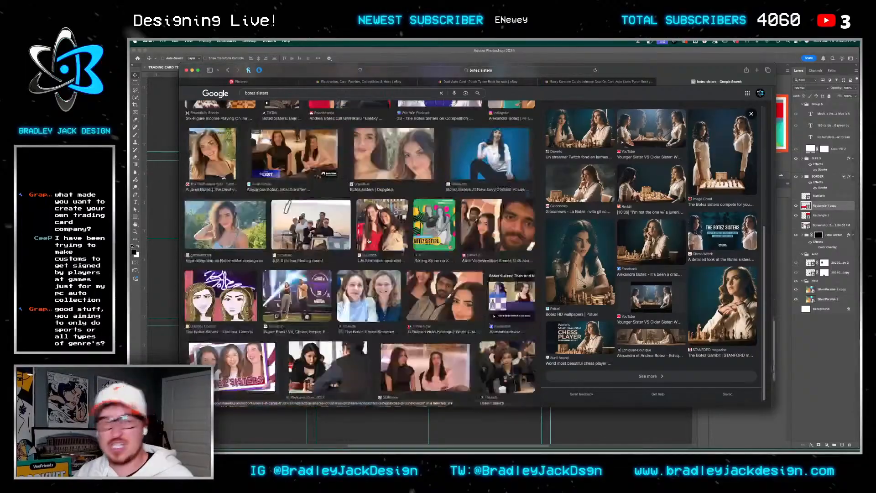
{"action": "scroll", "coordinate": [380, 250], "scroll_direction": "down", "scroll_amount": 5}
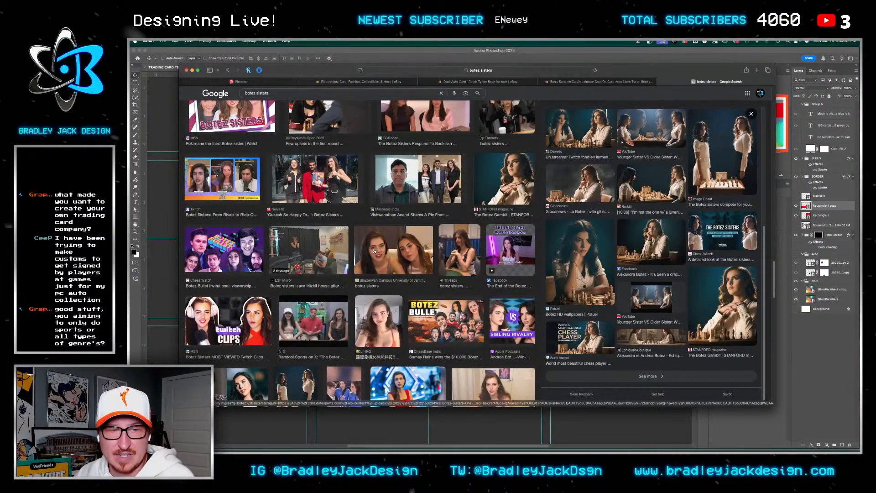
{"action": "left_click", "coordinate": [526, 179]}
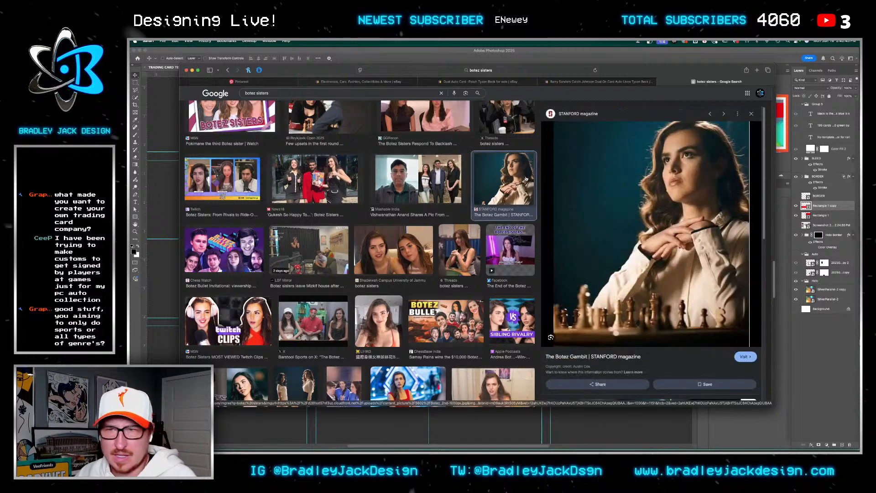
{"action": "scroll", "coordinate": [534, 210], "scroll_direction": "up", "scroll_amount": 10}
Switch to Photoshop, hide both red signature rectangles and the Holo group, and show the Background layer with it selected
{"action": "key", "text": "super+Tab"}
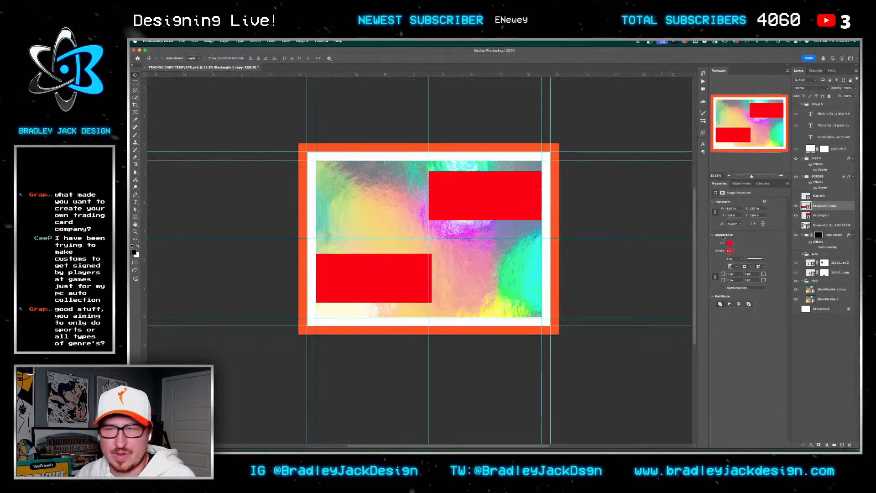
{"action": "left_click_drag", "start_coordinate": [795, 206], "coordinate": [795, 215]}
{"action": "left_click", "coordinate": [796, 281]}
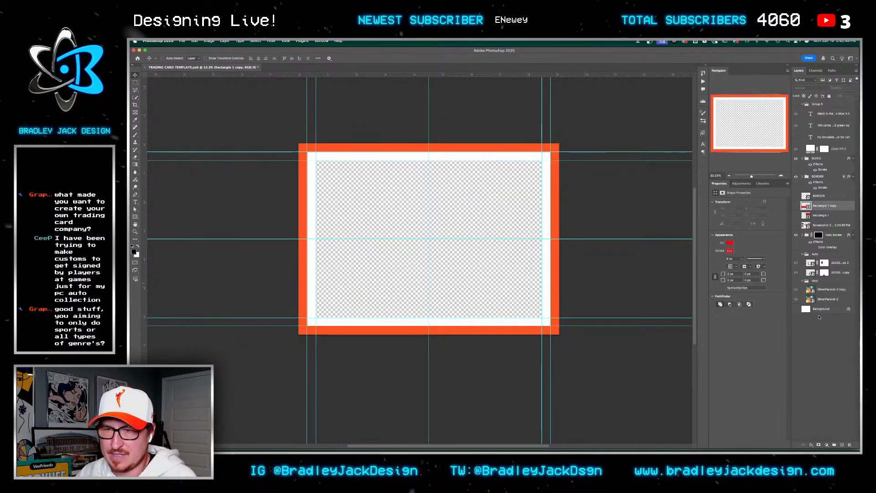
{"action": "left_click", "coordinate": [817, 309]}
{"action": "left_click", "coordinate": [796, 309]}
Place the downloaded BotezLive_Team_Envy chess photo into the card directly above the Background layer
{"action": "mouse_move", "coordinate": [638, 431]}
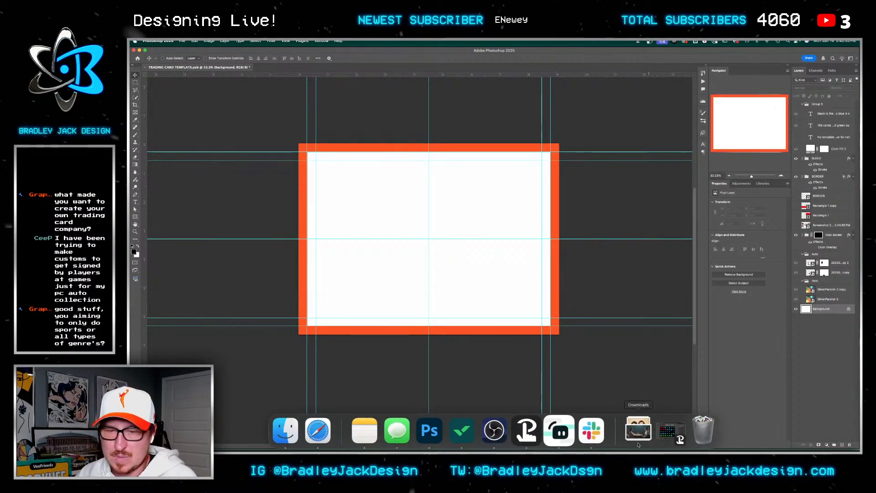
{"action": "left_click", "coordinate": [648, 449]}
{"action": "left_click_drag", "start_coordinate": [454, 127], "coordinate": [383, 254]}
{"action": "key", "text": "Return"}
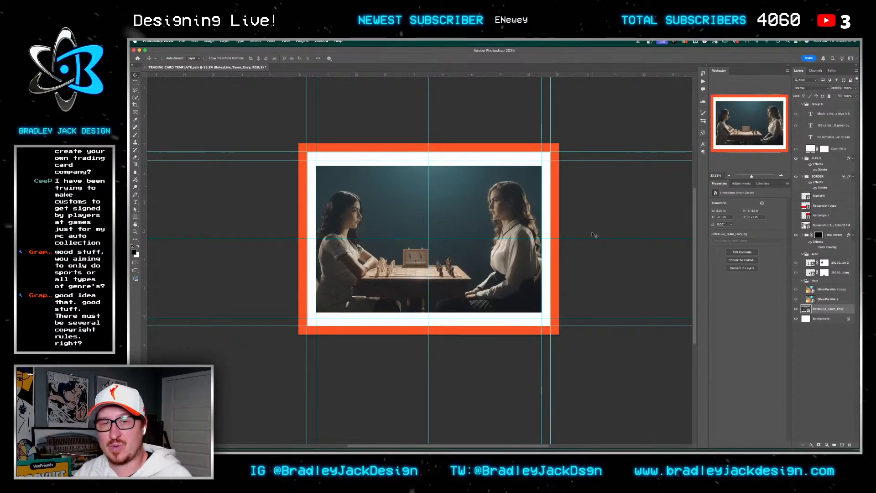
Scale the placed chess photo up slightly so it fills more of the card's height
{"action": "key", "text": "super+t"}
{"action": "left_click_drag", "start_coordinate": [550, 166], "coordinate": [556, 160]}
{"action": "key", "text": "Return"}
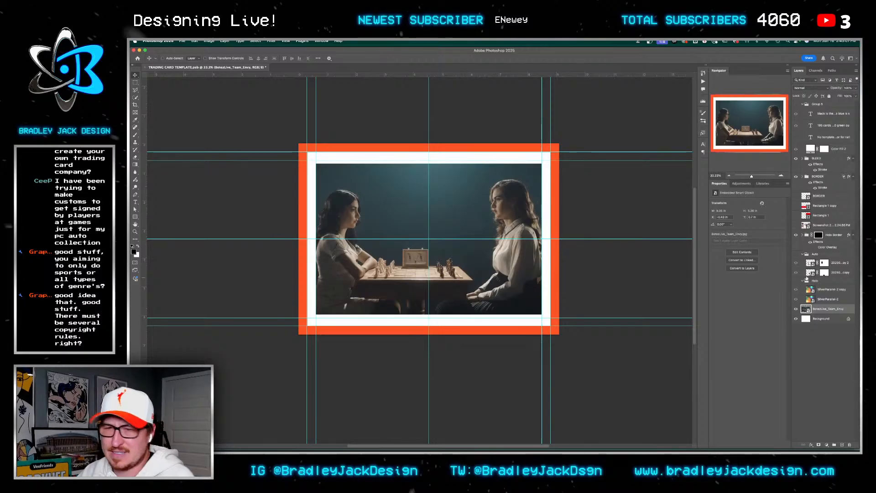
Compare the card with and without the white BORDER group, and leave both it and the Holo Border group hidden
{"action": "left_click", "coordinate": [796, 176]}
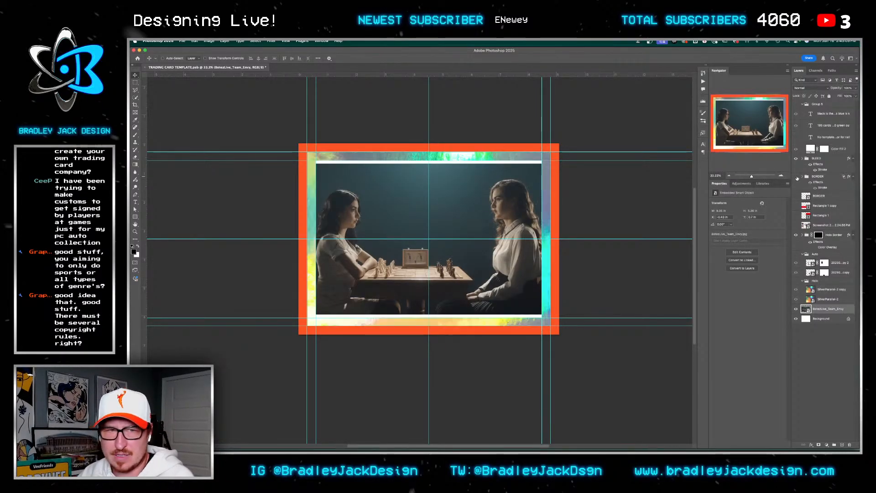
{"action": "left_click", "coordinate": [796, 177]}
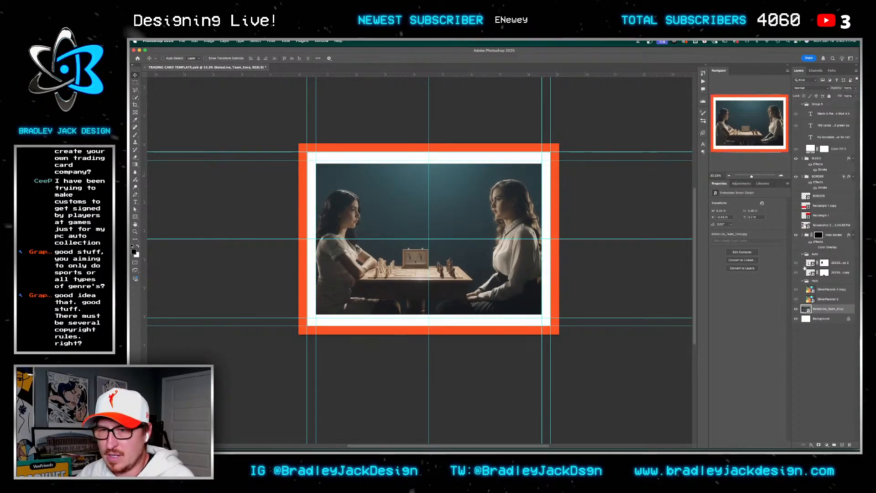
{"action": "left_click", "coordinate": [796, 177]}
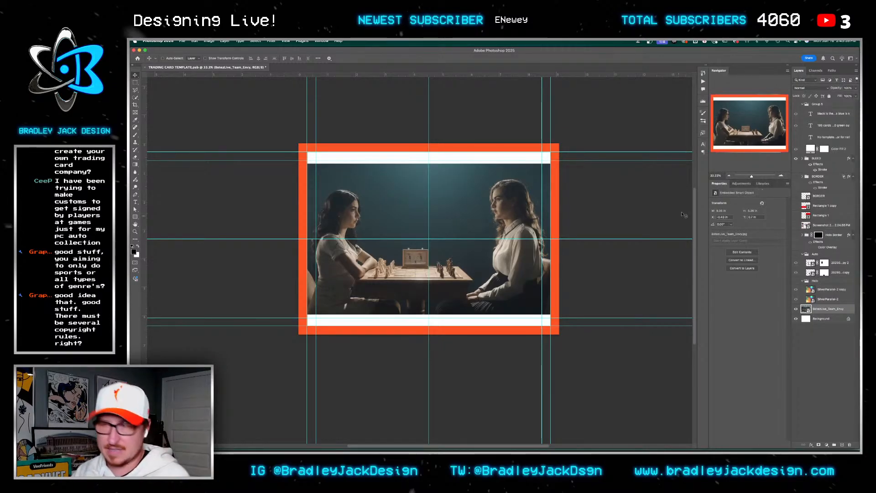
Switch to the browser and look through the Google Images results for "botez sisters" for more usable photos
{"action": "key", "text": "super+Tab"}
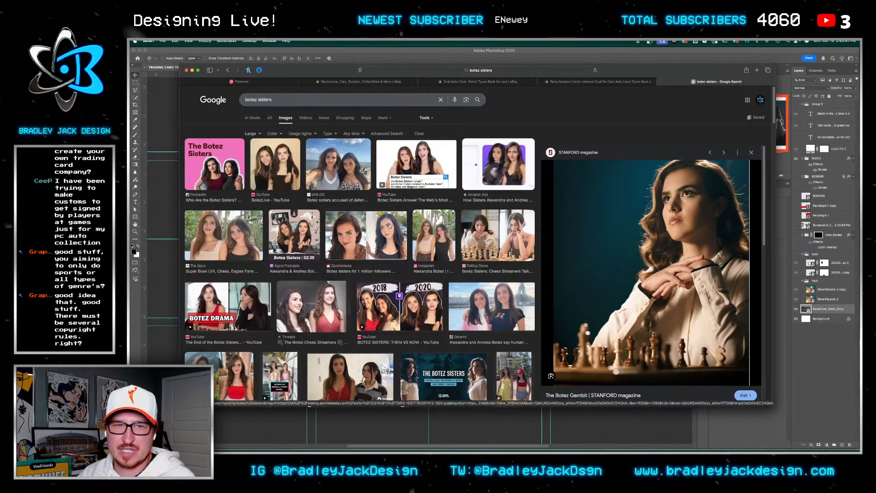
{"action": "scroll", "coordinate": [390, 226], "scroll_direction": "down", "scroll_amount": 3}
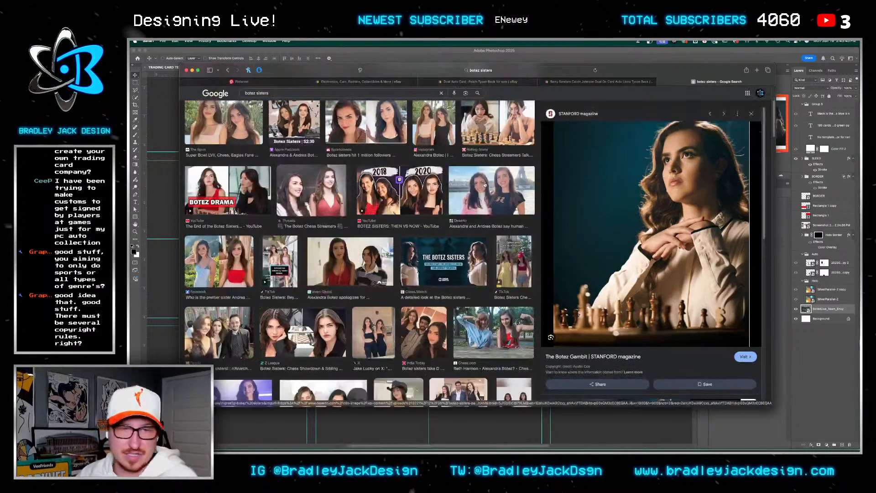
{"action": "scroll", "coordinate": [348, 240], "scroll_direction": "down", "scroll_amount": 5}
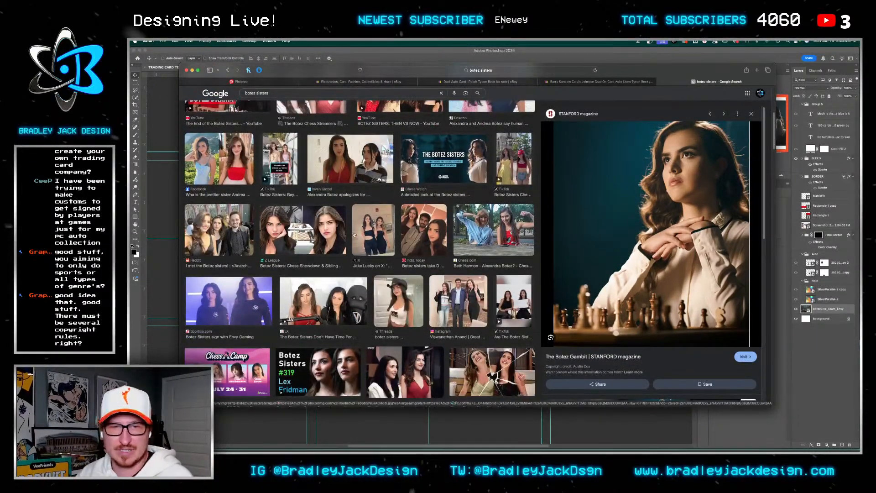
{"action": "scroll", "coordinate": [349, 235], "scroll_direction": "down", "scroll_amount": 5}
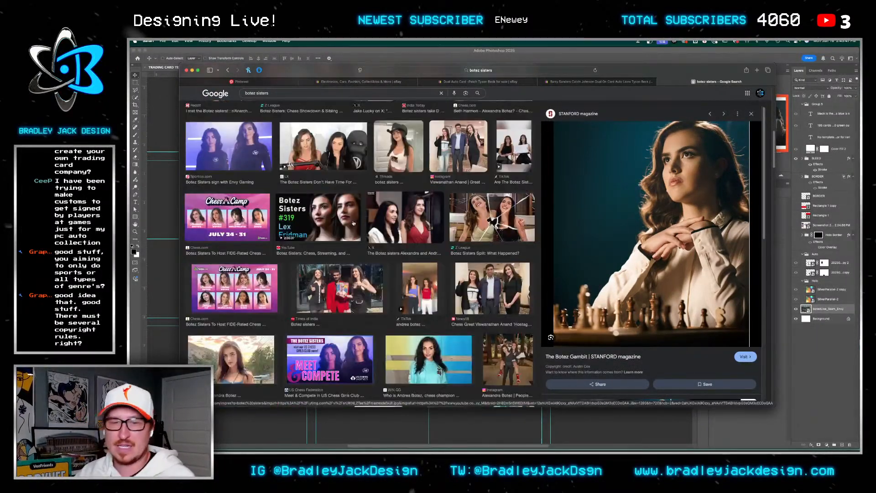
{"action": "scroll", "coordinate": [353, 224], "scroll_direction": "down", "scroll_amount": 2}
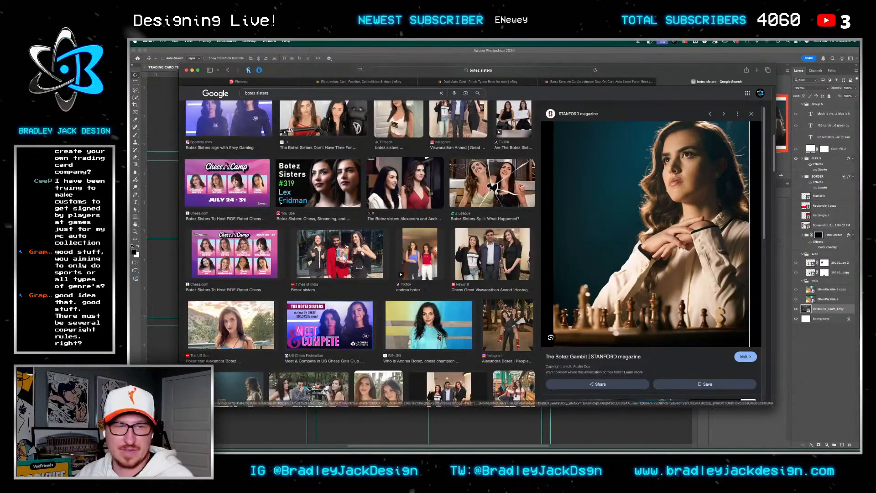
{"action": "scroll", "coordinate": [318, 226], "scroll_direction": "up", "scroll_amount": 15}
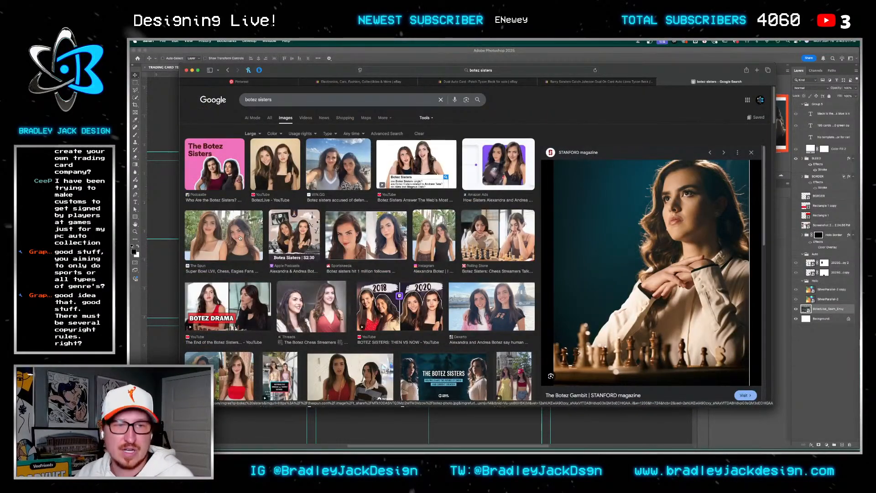
Open The Spun's photo of the two sisters at full size, save it to Downloads, and close its page
{"action": "left_click", "coordinate": [224, 235]}
{"action": "right_click", "coordinate": [678, 261]}
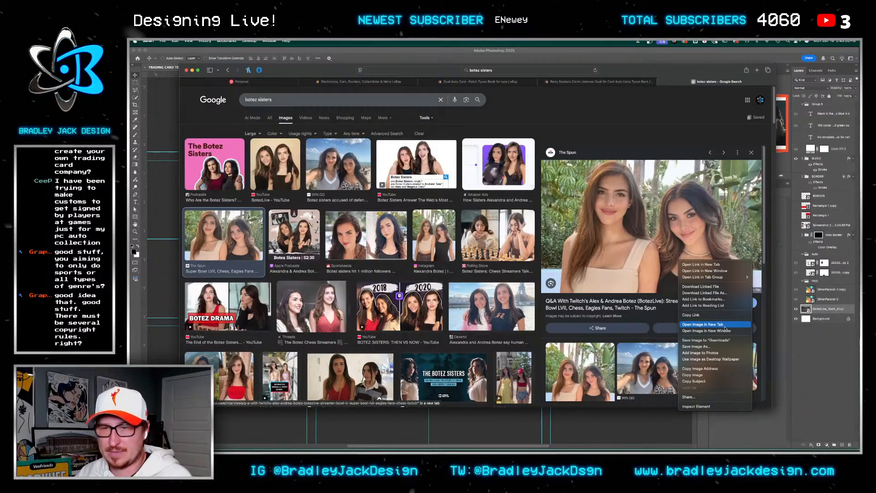
{"action": "left_click", "coordinate": [725, 324]}
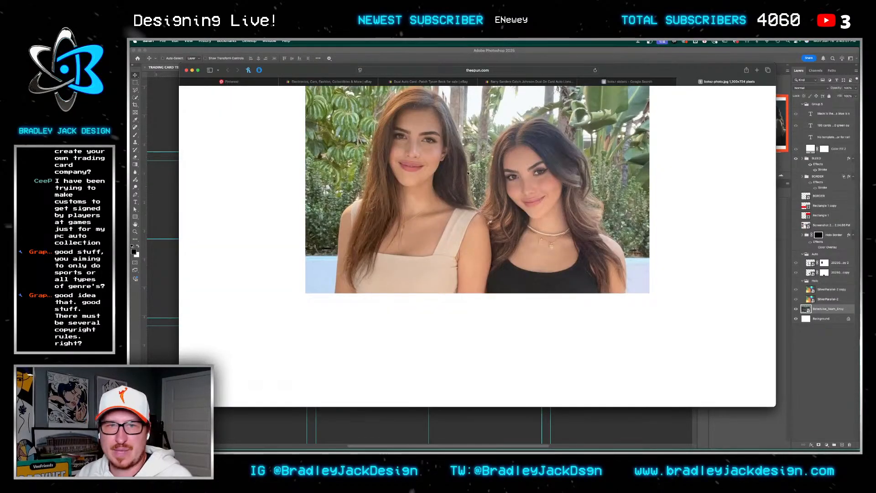
{"action": "left_click", "coordinate": [504, 70]}
{"action": "key", "text": "Escape"}
{"action": "right_click", "coordinate": [548, 160]}
{"action": "left_click", "coordinate": [561, 207]}
{"action": "key", "text": "super+w"}
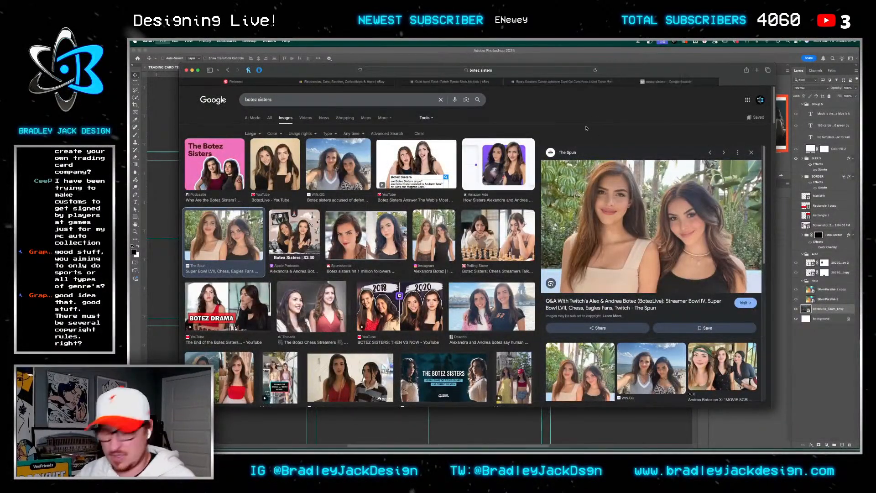
Visit tysonbeck.com, examine the Bob Cousy 6 Time Champ autograph card image, and close the shop pages
{"action": "key", "text": "super+t"}
{"action": "type", "text": "tysonbeck.com"}
{"action": "key", "text": "Return"}
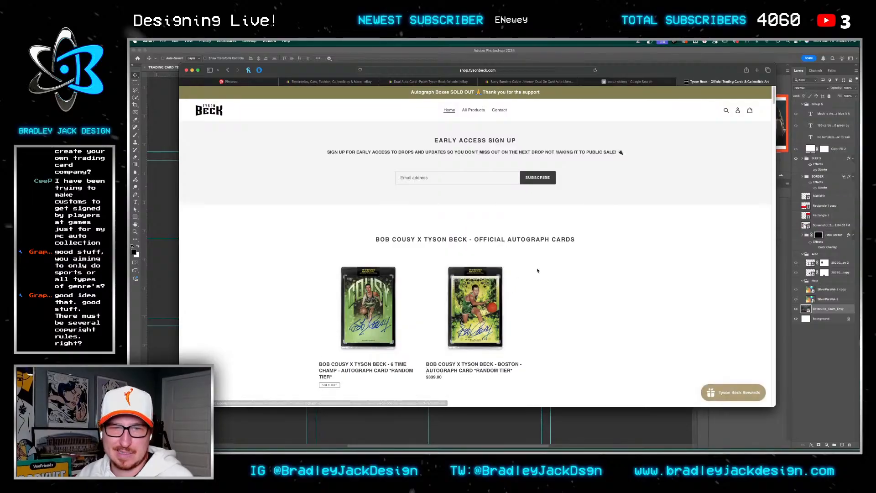
{"action": "left_click", "coordinate": [373, 299]}
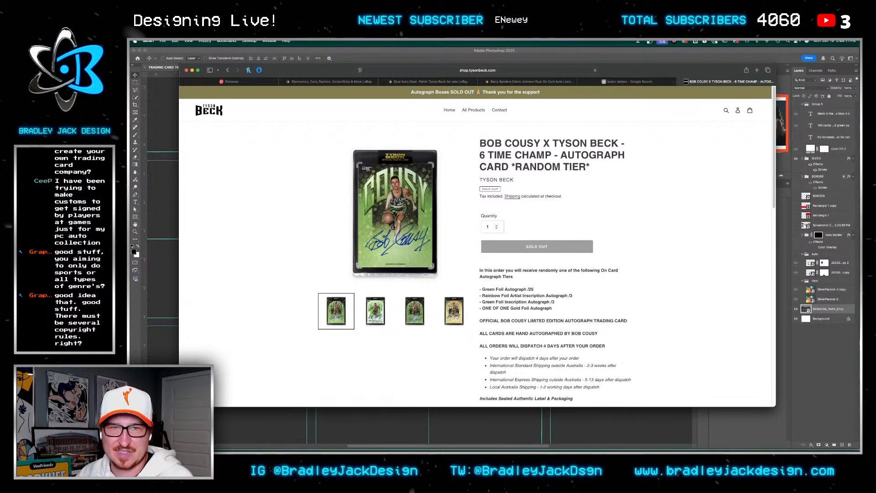
{"action": "left_click", "coordinate": [395, 209]}
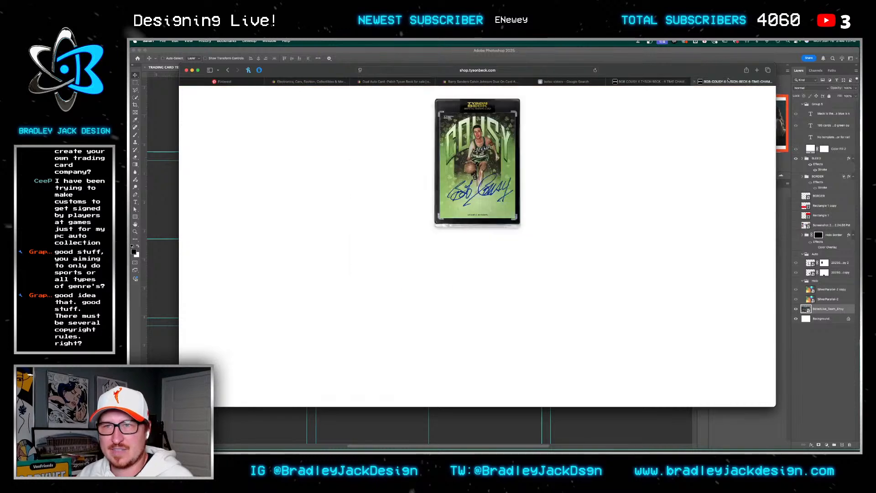
{"action": "scroll", "coordinate": [477, 137], "scroll_direction": "up", "scroll_amount": 10}
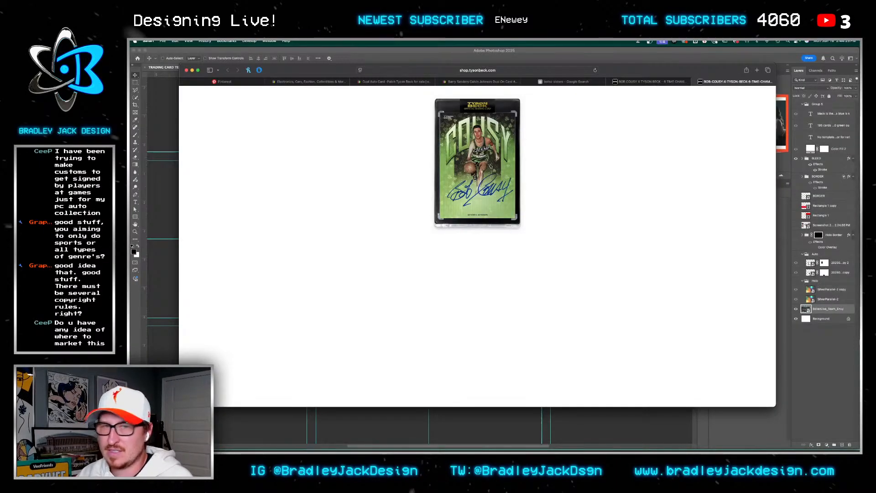
{"action": "key", "text": "super+w"}
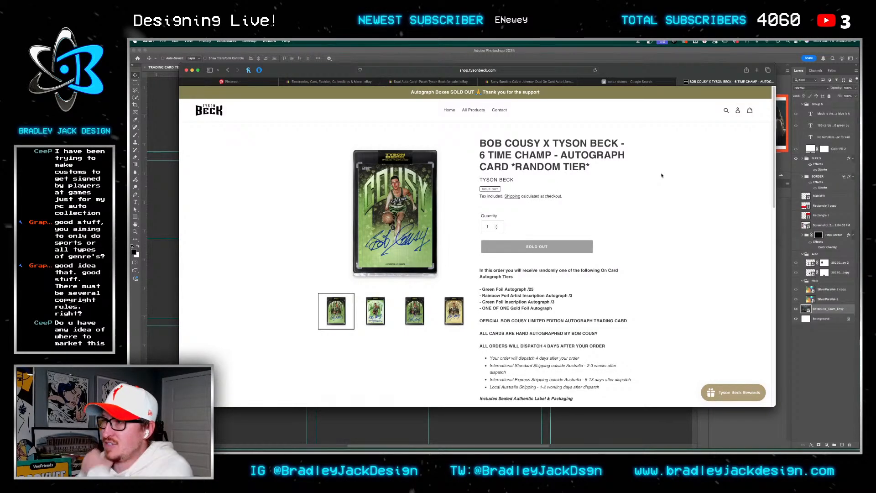
{"action": "key", "text": "super+w"}
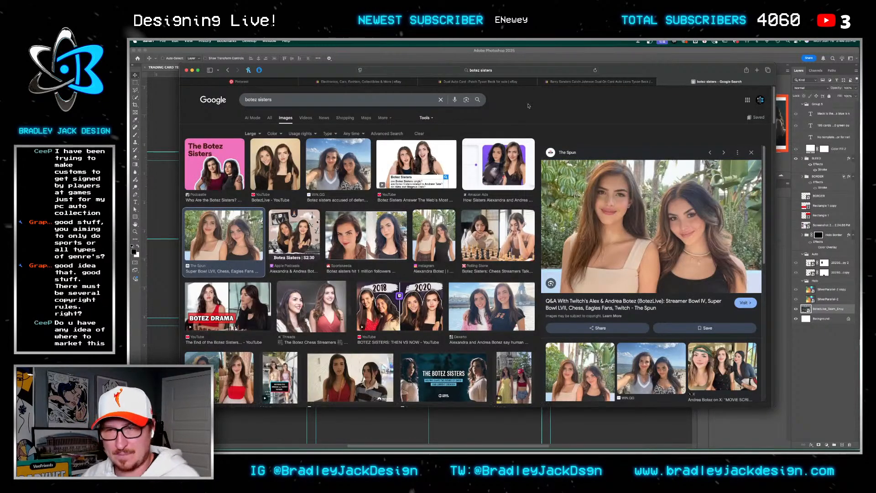
Open the sisters' Instagram photo post from the image results and locate its full-size image among the page's source resources
{"action": "left_click", "coordinate": [434, 235]}
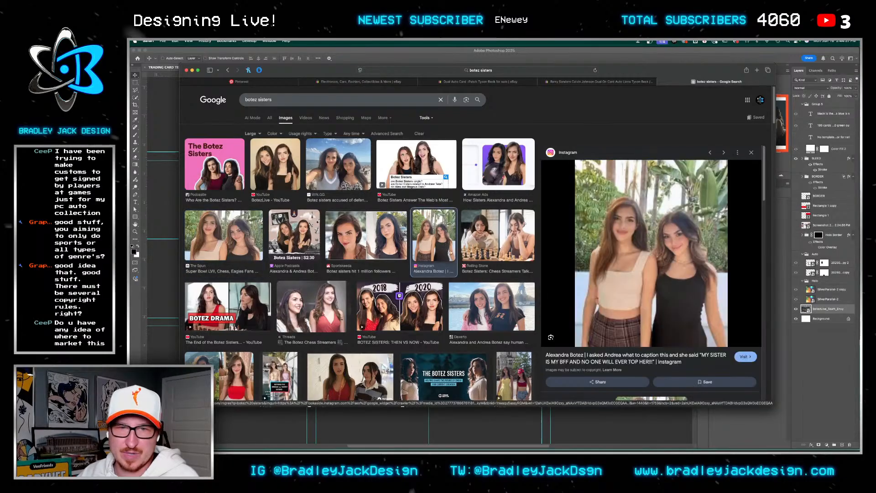
{"action": "right_click", "coordinate": [651, 282]}
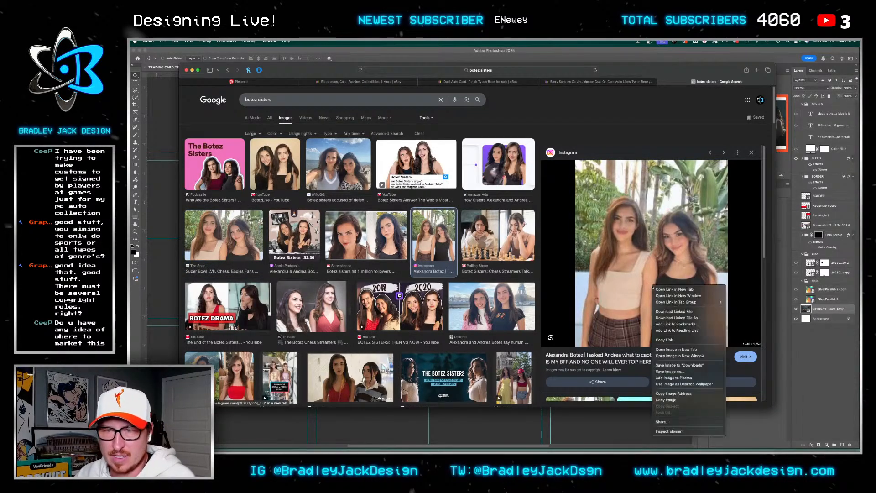
{"action": "left_click", "coordinate": [706, 349]}
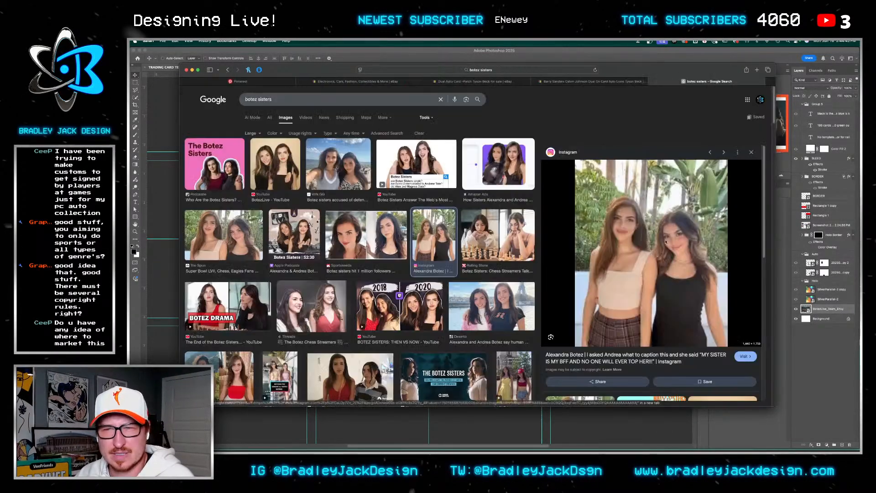
{"action": "left_click", "coordinate": [666, 242]}
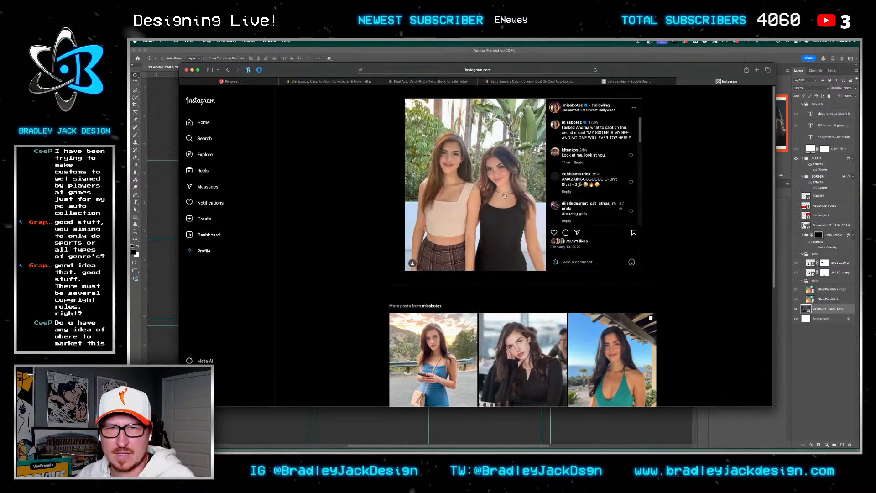
{"action": "key", "text": "alt+super+u"}
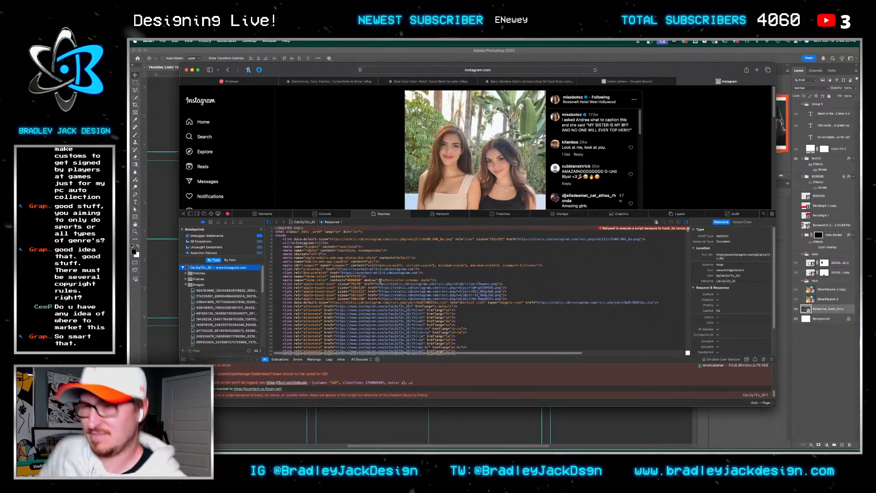
{"action": "left_click", "coordinate": [223, 295]}
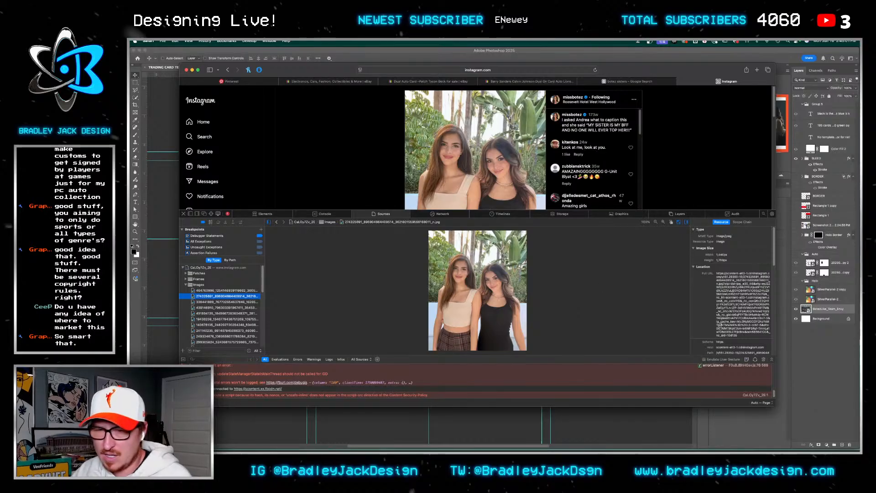
Load the image's full URL on its own page, save the photo to Downloads, and close both Instagram pages
{"action": "left_click_drag", "start_coordinate": [763, 335], "coordinate": [697, 270]}
{"action": "key", "text": "super+c"}
{"action": "key", "text": "super+t"}
{"action": "key", "text": "super+v"}
{"action": "key", "text": "Return"}
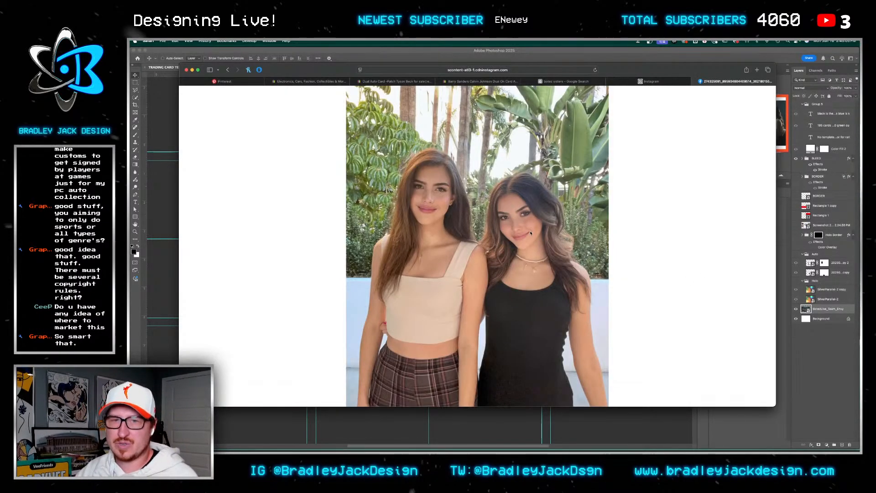
{"action": "left_click", "coordinate": [481, 203]}
{"action": "right_click", "coordinate": [496, 176]}
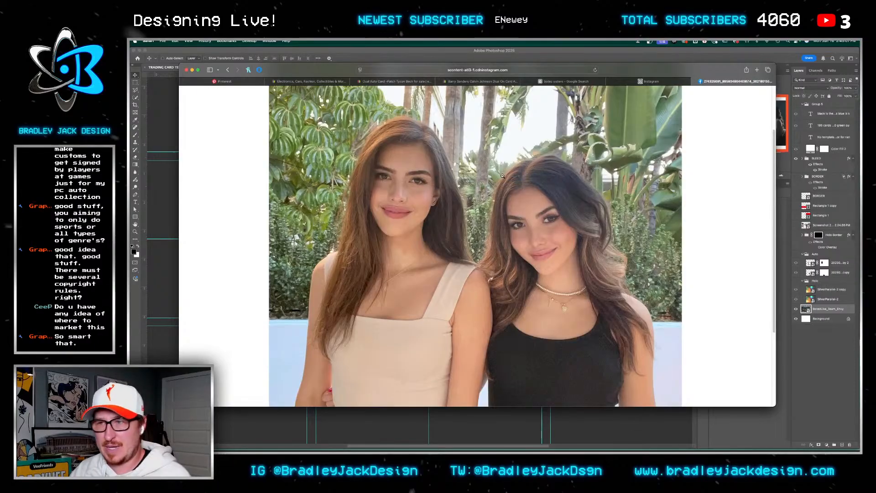
{"action": "key", "text": "super+w"}
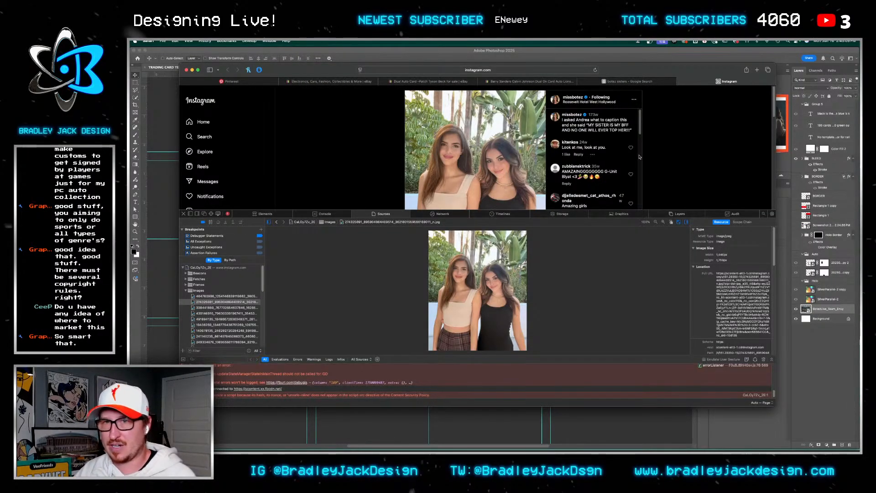
{"action": "key", "text": "super+w"}
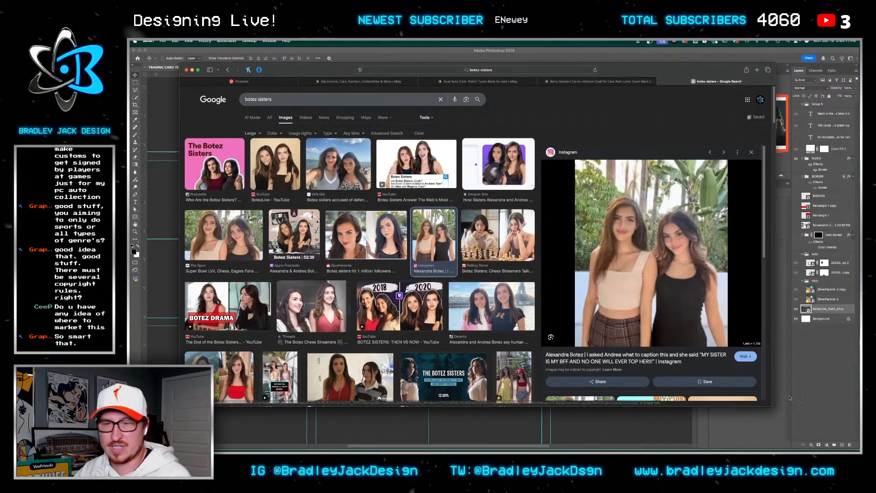
Place the downloaded Instagram photo of the sisters into the Photoshop card directly above the BotezLive_Team_Envy layer
{"action": "left_click", "coordinate": [790, 376]}
{"action": "left_click", "coordinate": [638, 430]}
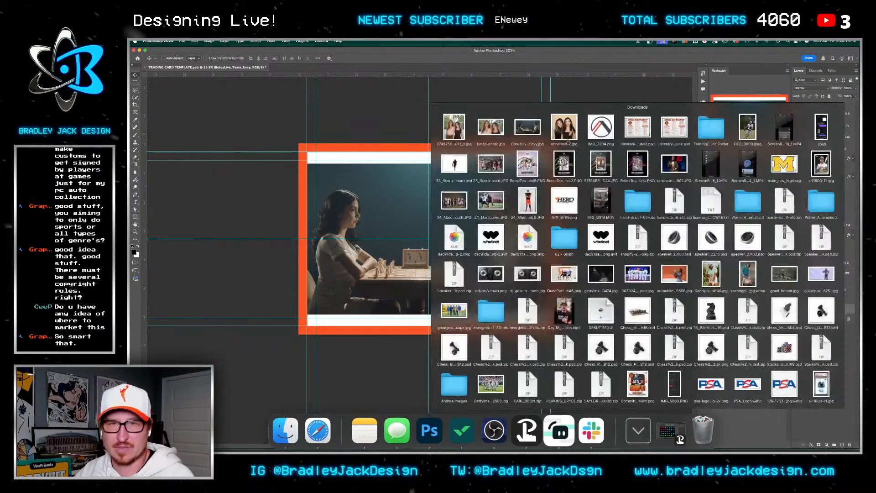
{"action": "left_click_drag", "start_coordinate": [470, 135], "coordinate": [473, 269]}
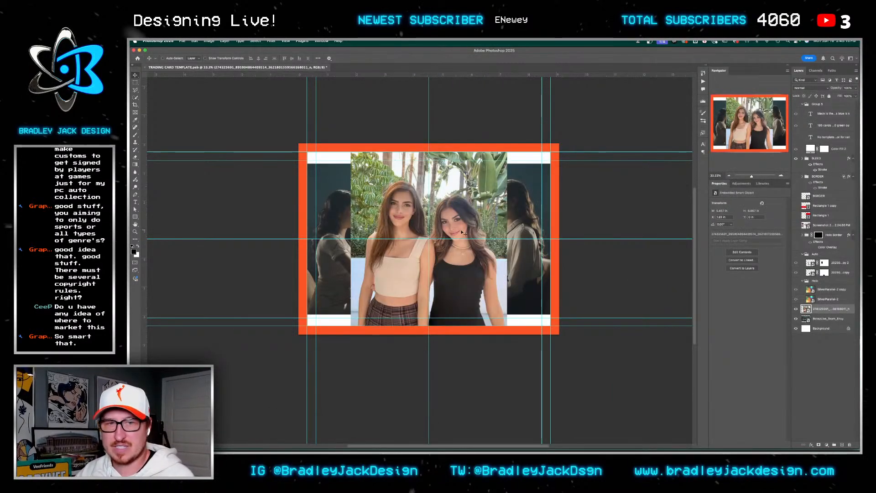
Enlarge the placed Instagram photo and shift it down and left so it meets the card's left edge
{"action": "key", "text": "super+t"}
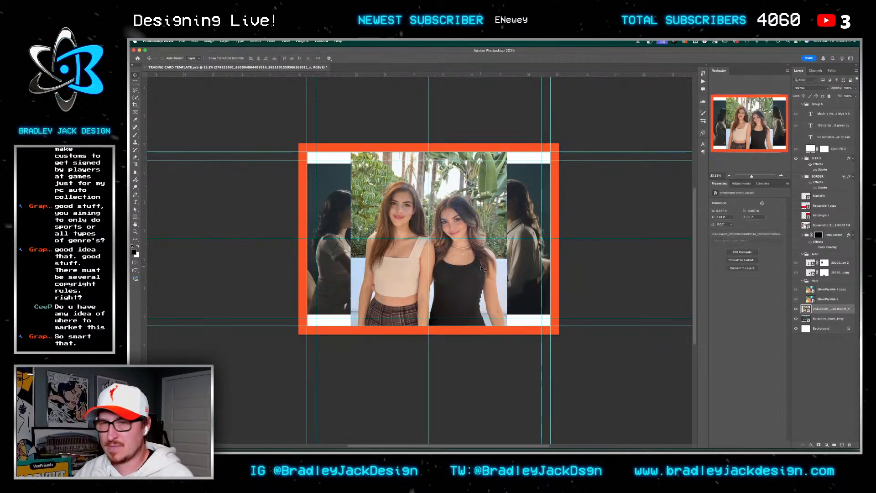
{"action": "left_click_drag", "start_coordinate": [507, 334], "coordinate": [528, 352]}
{"action": "key", "text": "Return"}
{"action": "left_click_drag", "start_coordinate": [505, 293], "coordinate": [461, 331]}
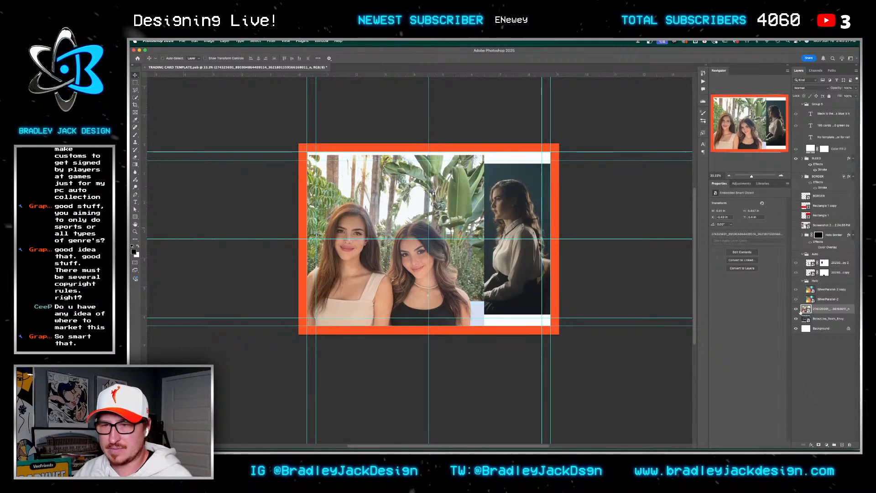
Move both sisters photo layers up directly beneath the Rectangle 1 layer and hide them
{"action": "left_click", "coordinate": [821, 318], "text": "shift"}
{"action": "left_click_drag", "start_coordinate": [821, 310], "coordinate": [824, 224]}
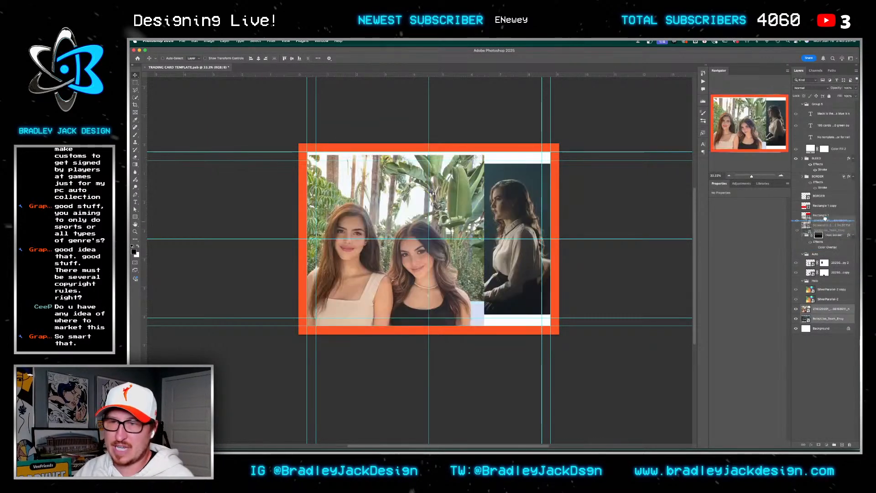
{"action": "left_click", "coordinate": [796, 235]}
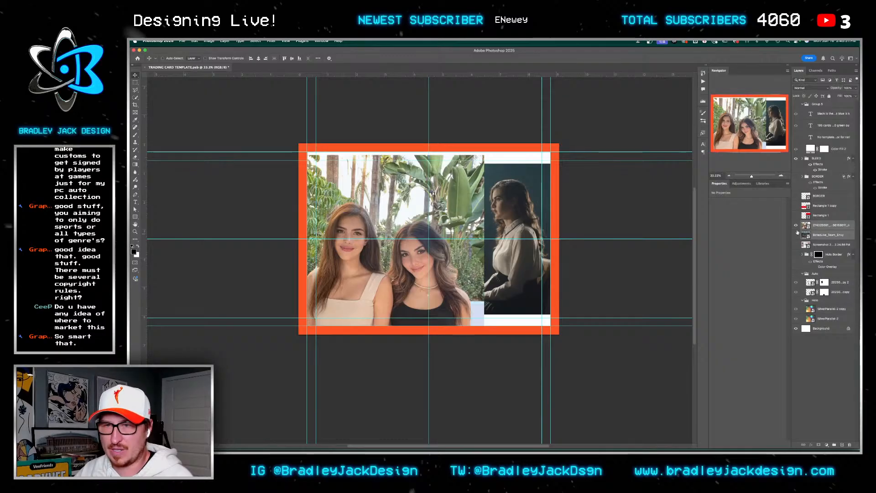
{"action": "left_click", "coordinate": [796, 225]}
Switch to the browser and close the Google Images and eBay pages, leaving Pinterest's "dual autograph card" results open
{"action": "key", "text": "super+Tab"}
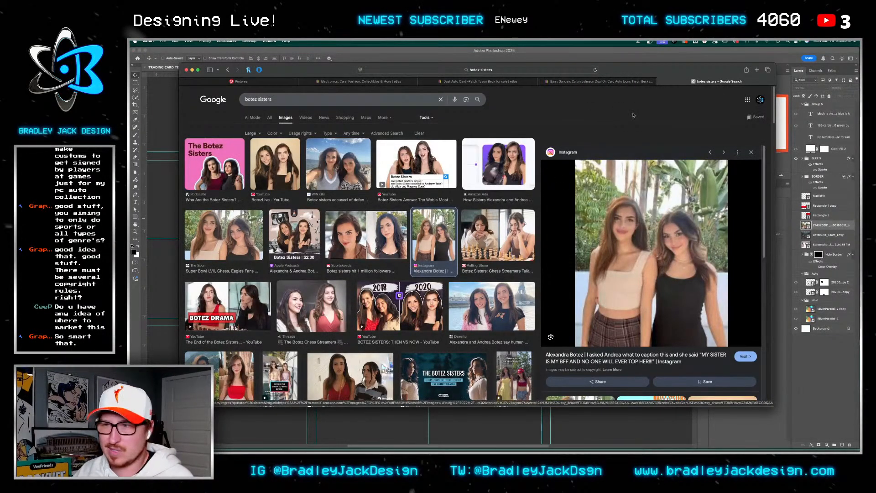
{"action": "key", "text": "super+w"}
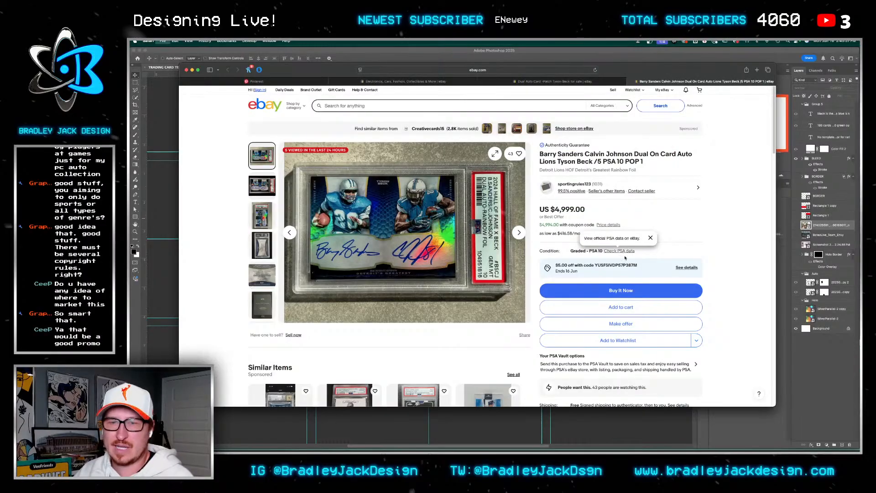
{"action": "key", "text": "super+w"}
{"action": "key", "text": "super+w"}
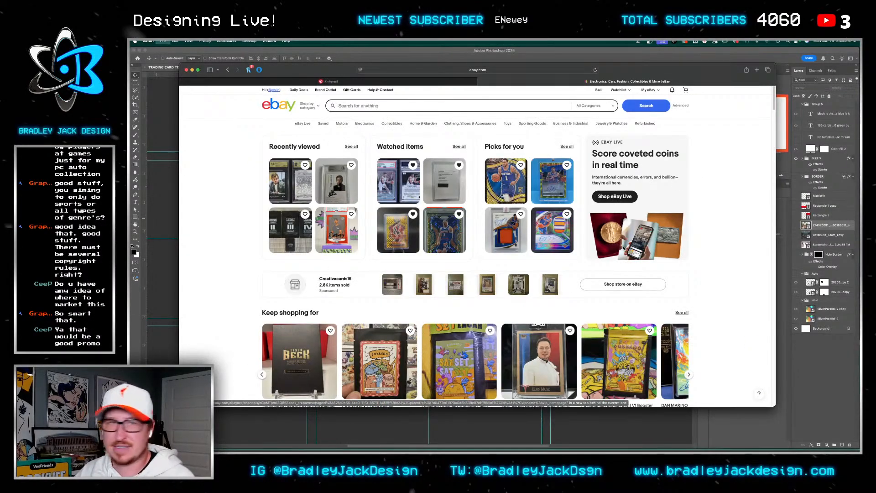
{"action": "key", "text": "super+w"}
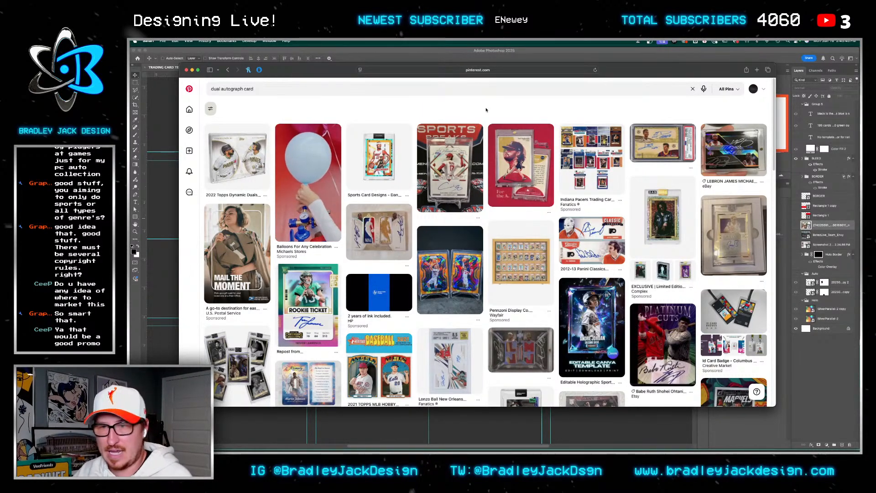
Look through Pinterest's "dual autograph card" results for reference layouts
{"action": "scroll", "coordinate": [486, 110], "scroll_direction": "down", "scroll_amount": 2}
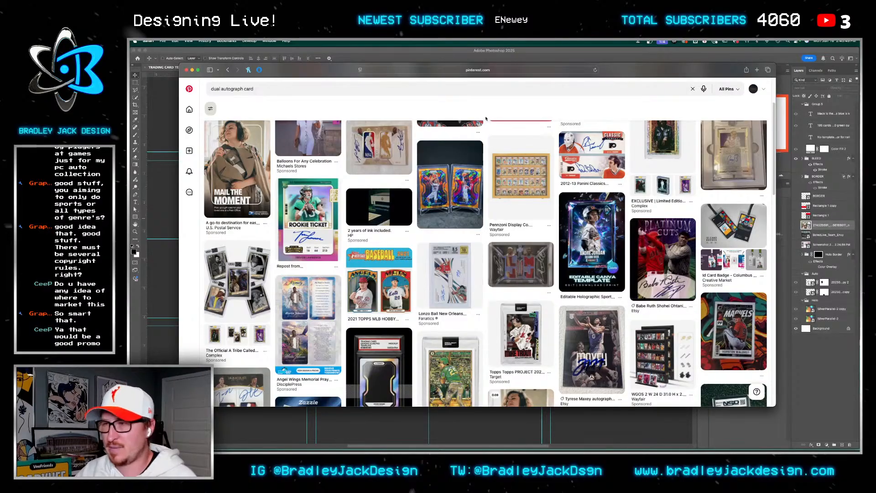
{"action": "scroll", "coordinate": [485, 123], "scroll_direction": "down", "scroll_amount": 4}
{"action": "scroll", "coordinate": [484, 129], "scroll_direction": "down", "scroll_amount": 1}
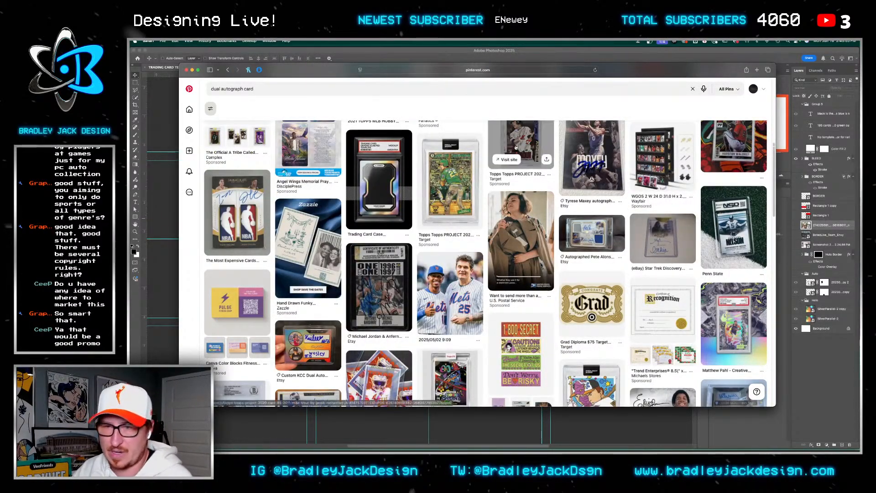
{"action": "scroll", "coordinate": [502, 132], "scroll_direction": "down", "scroll_amount": 3}
{"action": "scroll", "coordinate": [460, 168], "scroll_direction": "down", "scroll_amount": 1}
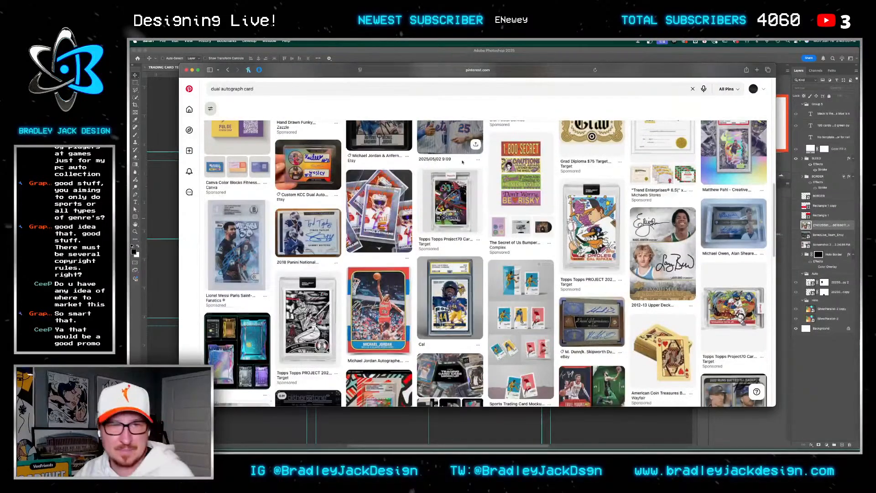
Switch to Photoshop, show and open the Instagram photo's smart object, and select both sisters with Select Subject
{"action": "key", "text": "super+Tab"}
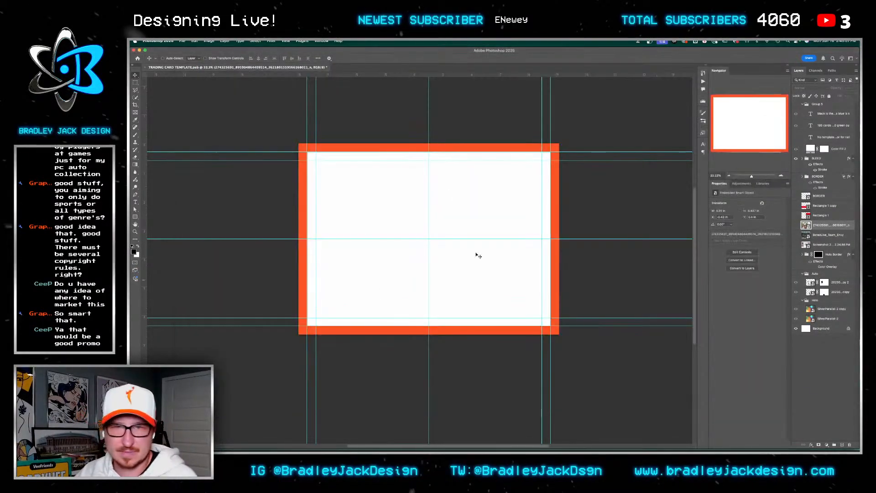
{"action": "left_click", "coordinate": [803, 233]}
{"action": "double_click", "coordinate": [804, 226]}
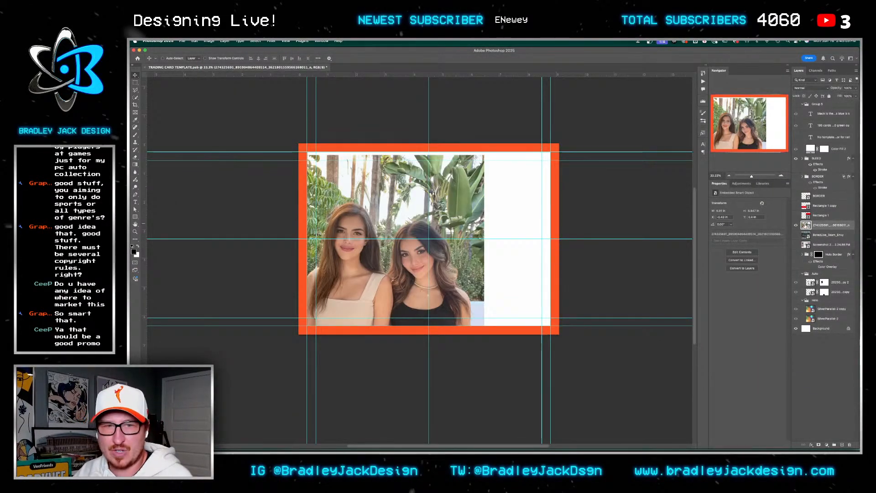
{"action": "key", "text": "w"}
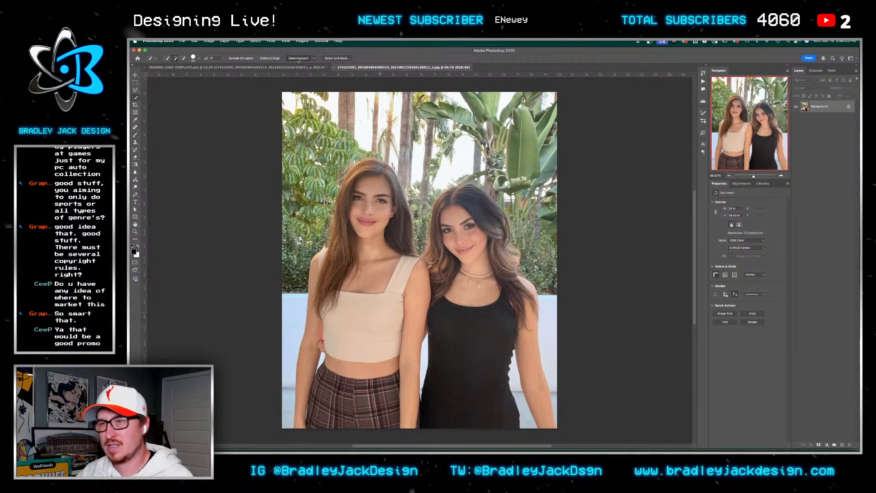
Switch to the browser, search for "botez store", look through the BotezLive Chess Store's featured products, and close the page
{"action": "key", "text": "super+Tab"}
{"action": "key", "text": "super+t"}
{"action": "type", "text": "fuego"}
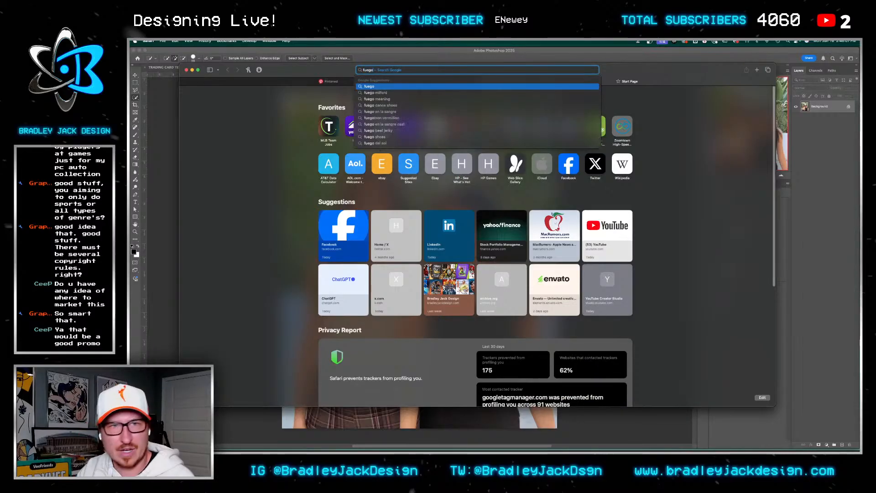
{"action": "type", "text": ".iobotez store"}
{"action": "key", "text": "Return"}
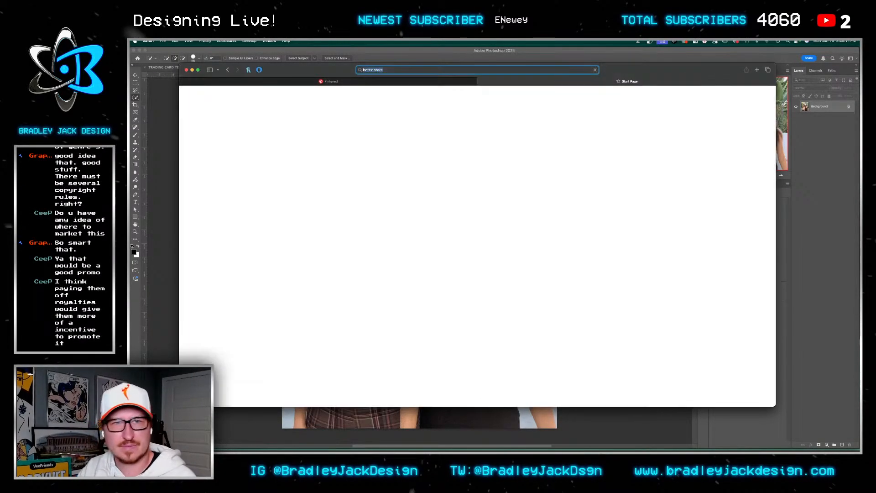
{"action": "left_click", "coordinate": [263, 167]}
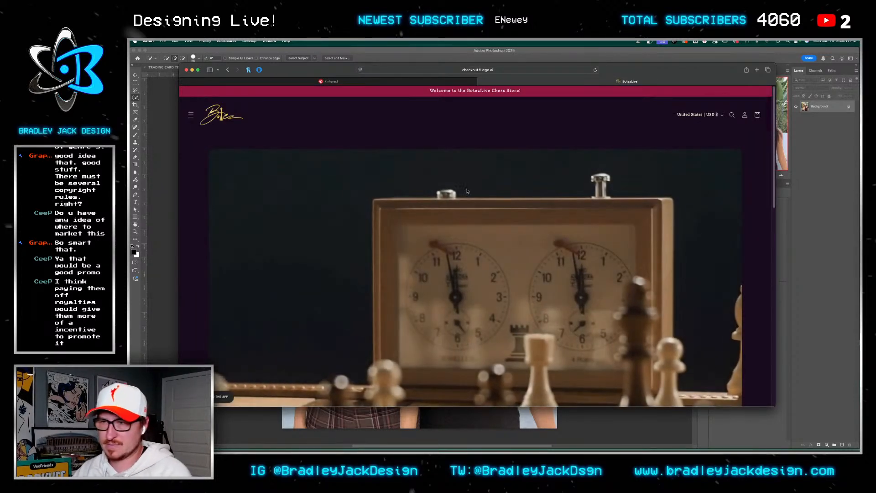
{"action": "scroll", "coordinate": [465, 192], "scroll_direction": "down", "scroll_amount": 8}
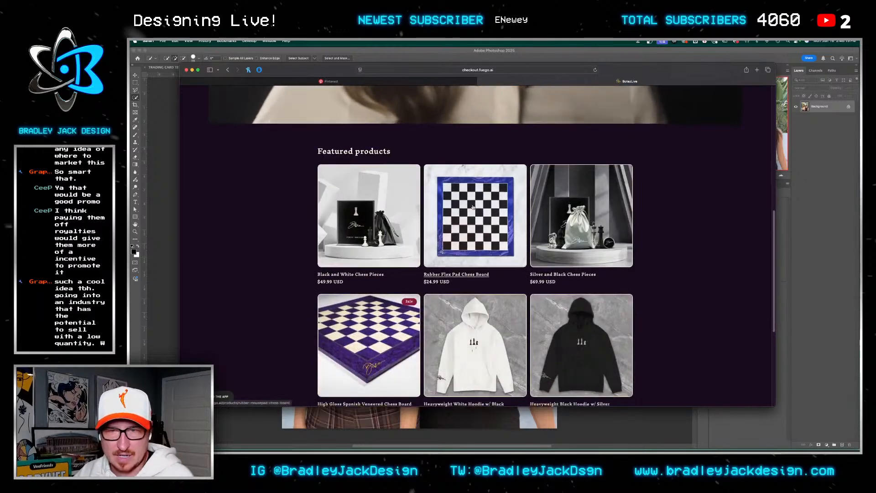
{"action": "scroll", "coordinate": [473, 207], "scroll_direction": "down", "scroll_amount": 2}
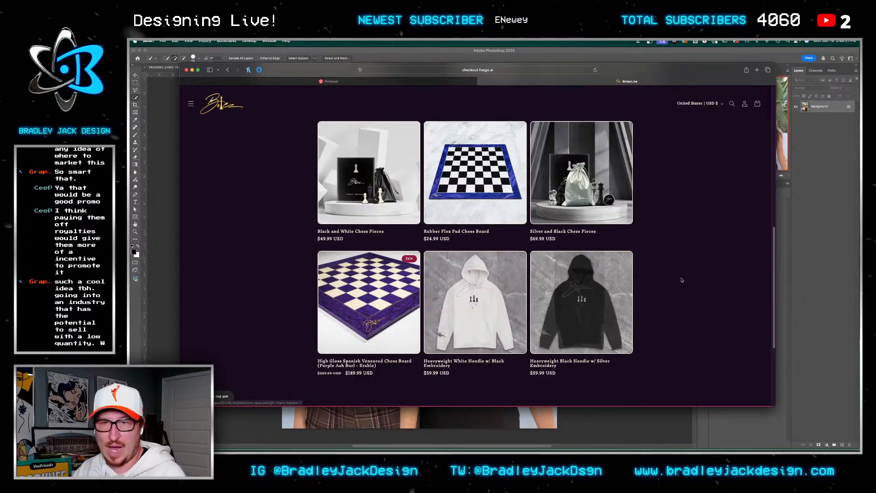
{"action": "key", "text": "super+w"}
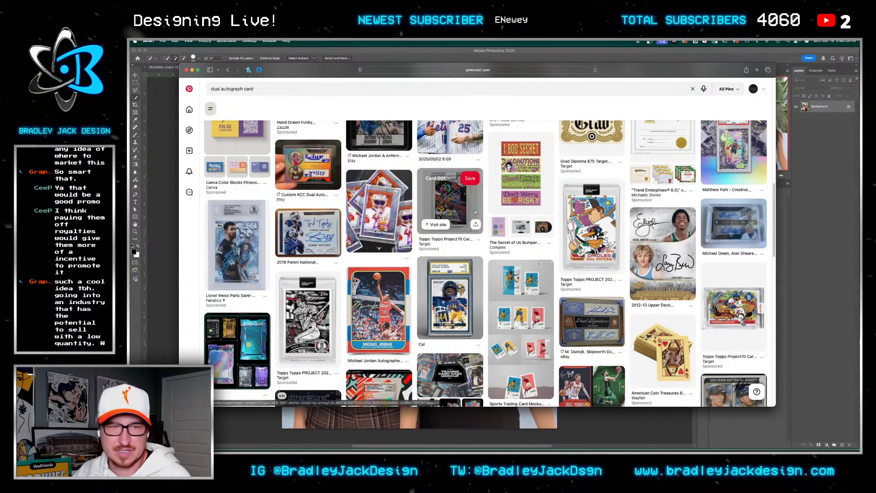
Return to Photoshop, open the sisters' selection in Select and Mask, and check its edges along the arms and clothing
{"action": "key", "text": "super+Tab"}
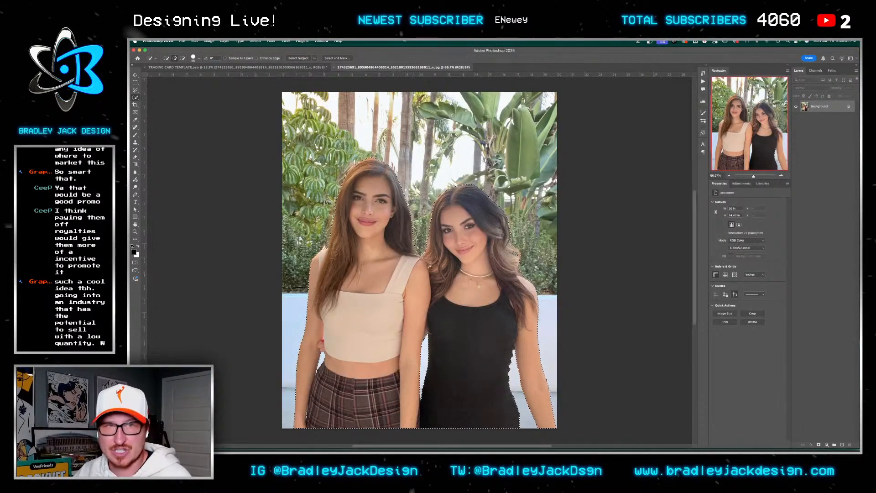
{"action": "left_click", "coordinate": [327, 58]}
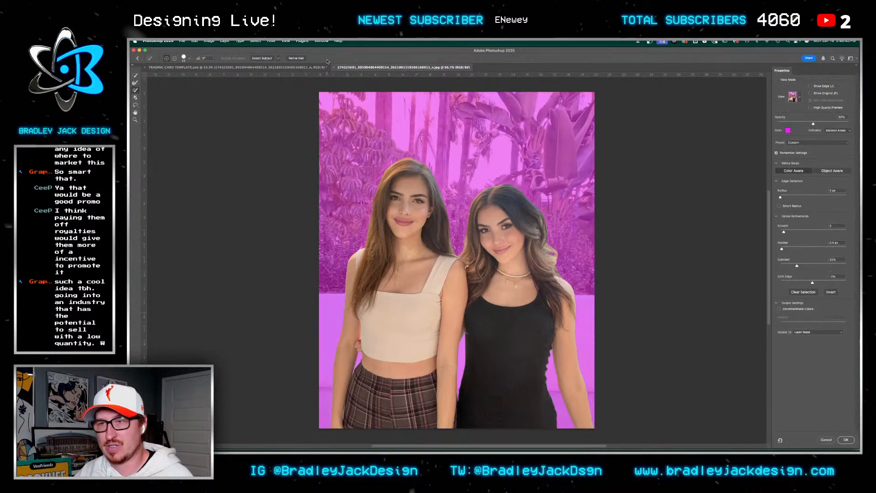
{"action": "scroll", "coordinate": [563, 248], "scroll_direction": "up", "scroll_amount": 3}
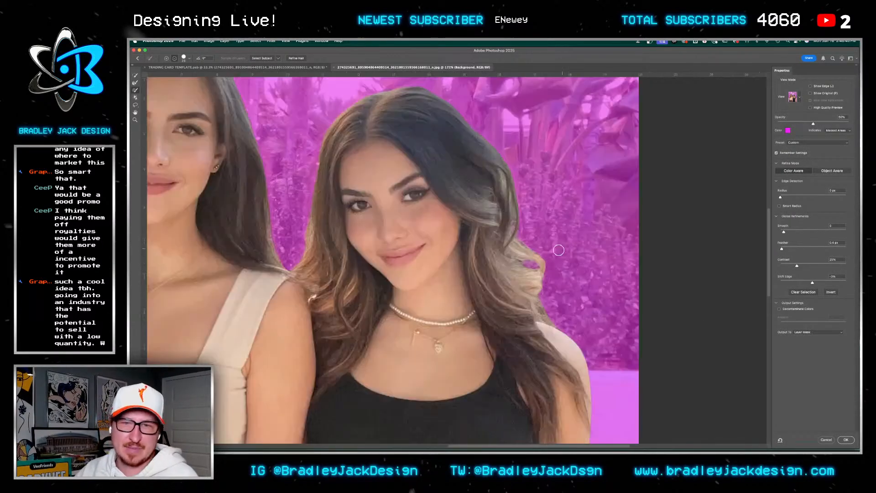
{"action": "scroll", "coordinate": [508, 241], "scroll_direction": "down", "scroll_amount": 3}
{"action": "scroll", "coordinate": [463, 148], "scroll_direction": "up", "scroll_amount": 4}
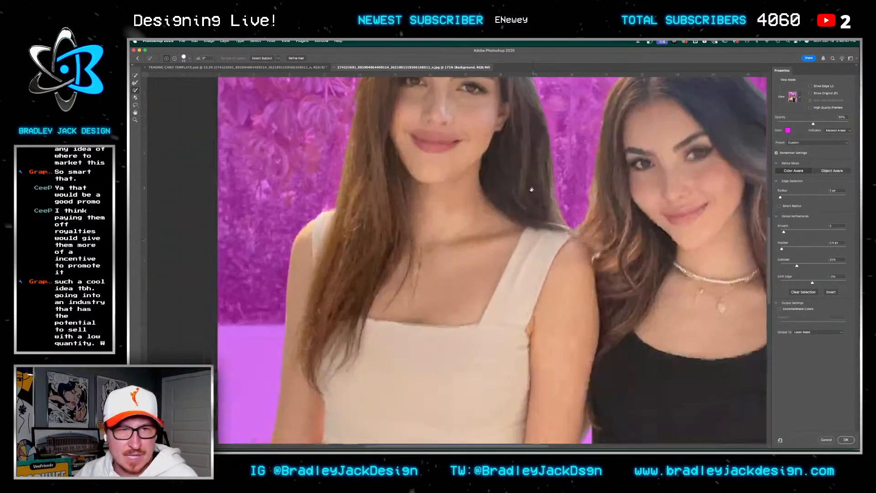
{"action": "scroll", "coordinate": [477, 211], "scroll_direction": "down", "scroll_amount": 2}
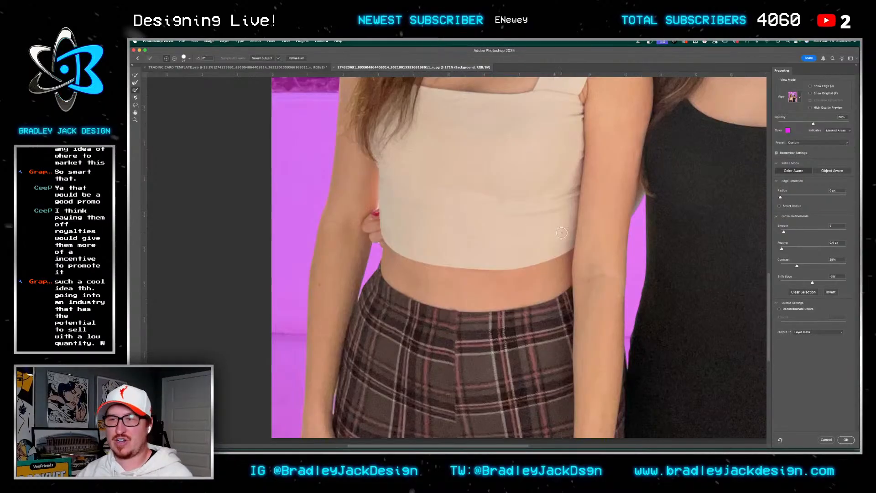
{"action": "scroll", "coordinate": [633, 286], "scroll_direction": "right", "scroll_amount": 10}
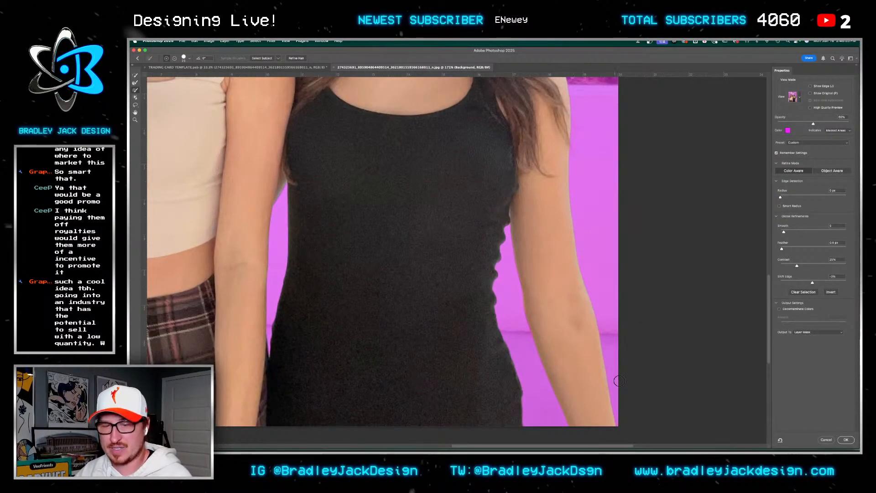
{"action": "scroll", "coordinate": [598, 376], "scroll_direction": "up", "scroll_amount": 3}
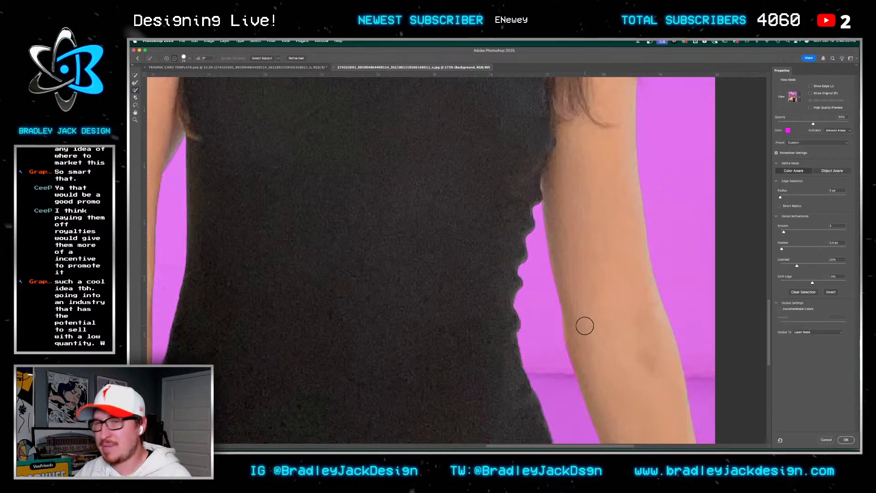
{"action": "scroll", "coordinate": [593, 326], "scroll_direction": "right", "scroll_amount": 3}
{"action": "scroll", "coordinate": [602, 381], "scroll_direction": "down", "scroll_amount": 3}
{"action": "scroll", "coordinate": [611, 387], "scroll_direction": "right", "scroll_amount": 2}
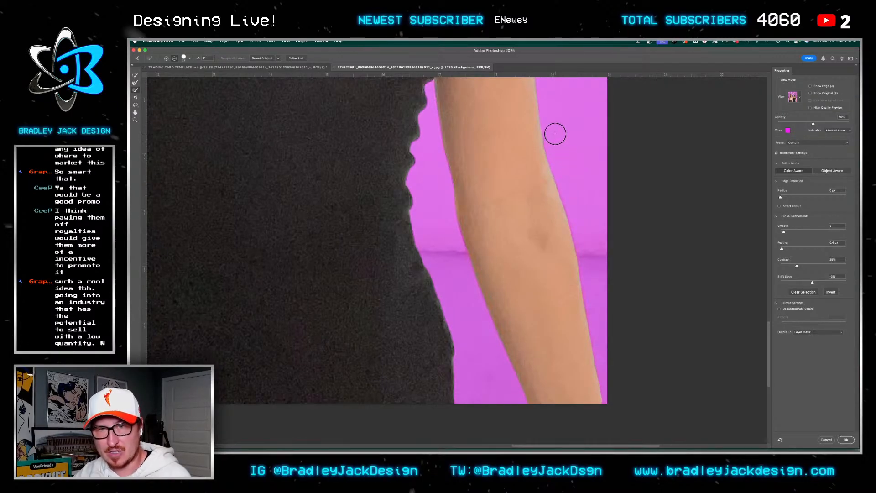
{"action": "scroll", "coordinate": [553, 133], "scroll_direction": "up", "scroll_amount": 5}
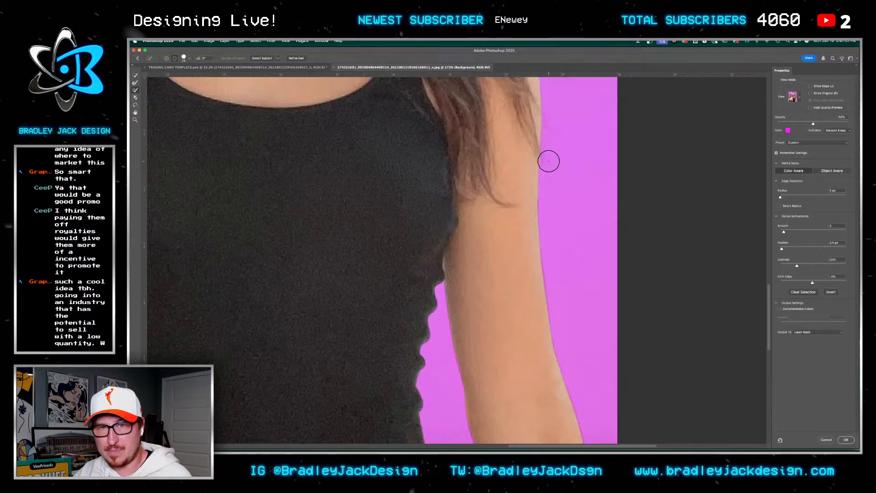
{"action": "scroll", "coordinate": [548, 164], "scroll_direction": "up", "scroll_amount": 5}
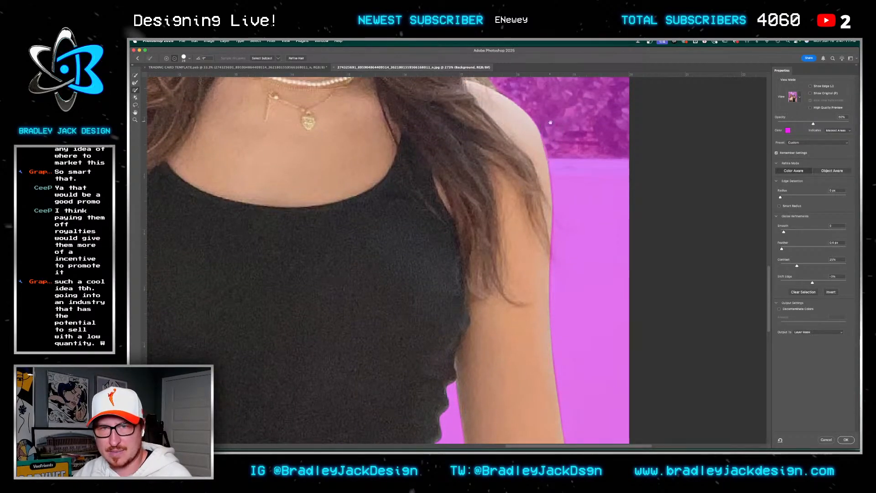
Refine the selection edges around both sisters' shoulders and hair
{"action": "left_click_drag", "start_coordinate": [547, 128], "coordinate": [600, 307]}
{"action": "mouse_move", "coordinate": [500, 132]}
{"action": "left_mouse_down"}
{"action": "mouse_move", "coordinate": [491, 154]}
{"action": "mouse_move", "coordinate": [503, 221]}
{"action": "mouse_move", "coordinate": [518, 253]}
{"action": "mouse_move", "coordinate": [552, 273]}
{"action": "left_mouse_up"}
{"action": "mouse_move", "coordinate": [541, 236]}
{"action": "left_mouse_down"}
{"action": "mouse_move", "coordinate": [682, 237]}
{"action": "mouse_move", "coordinate": [673, 341]}
{"action": "left_mouse_up"}
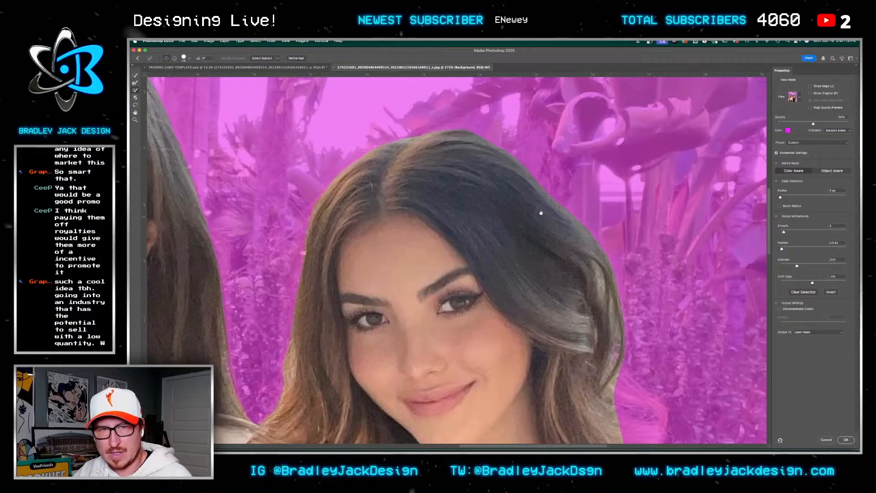
{"action": "left_click_drag", "start_coordinate": [365, 353], "coordinate": [561, 243]}
{"action": "mouse_move", "coordinate": [497, 288]}
{"action": "left_mouse_down"}
{"action": "mouse_move", "coordinate": [511, 264]}
{"action": "mouse_move", "coordinate": [521, 142]}
{"action": "mouse_move", "coordinate": [688, 333]}
{"action": "mouse_move", "coordinate": [532, 303]}
{"action": "mouse_move", "coordinate": [573, 321]}
{"action": "left_mouse_up"}
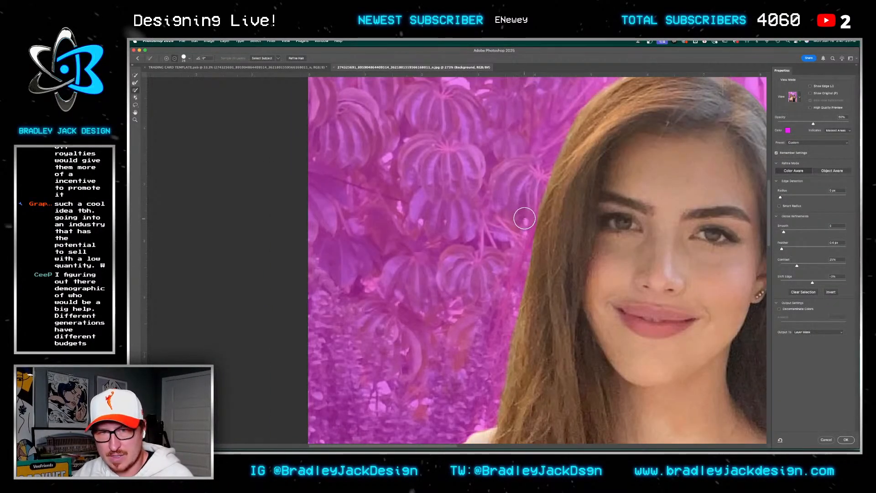
Output the refined selection as a layer mask and save the cutout photo as a PSD
{"action": "scroll", "coordinate": [547, 239], "scroll_direction": "down", "scroll_amount": 5}
{"action": "scroll", "coordinate": [547, 238], "scroll_direction": "down", "scroll_amount": 10}
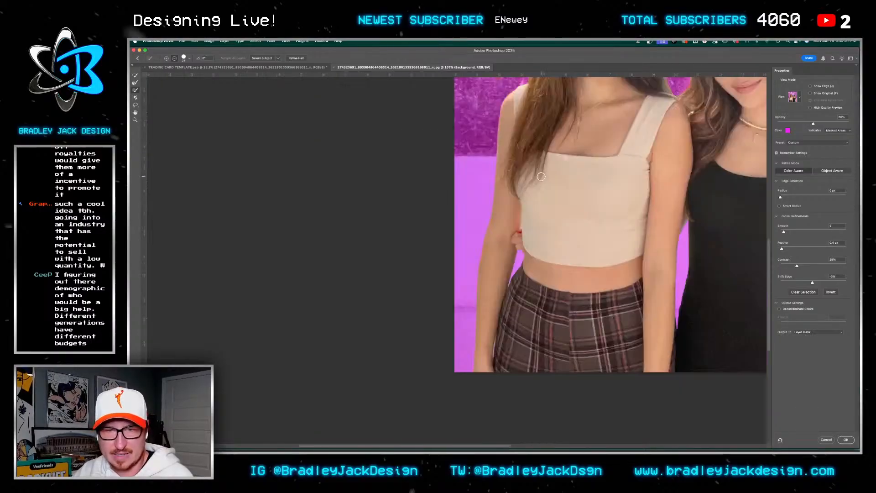
{"action": "key", "text": "Return"}
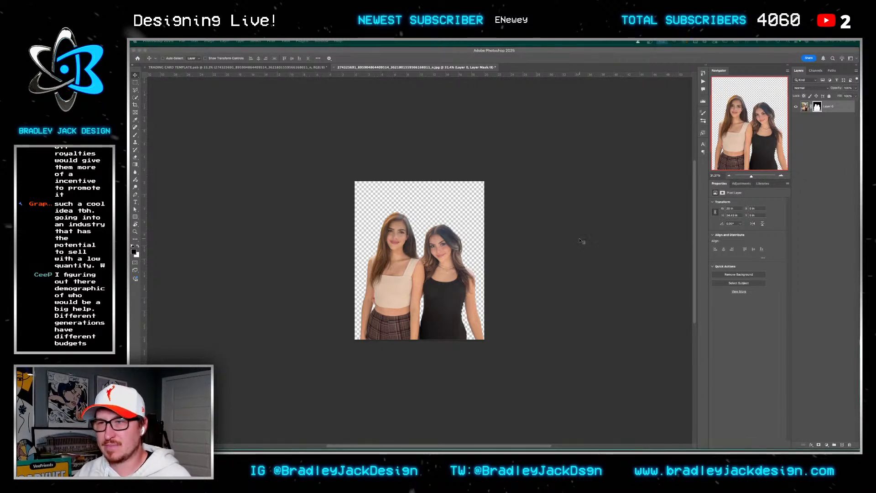
{"action": "key", "text": "Return"}
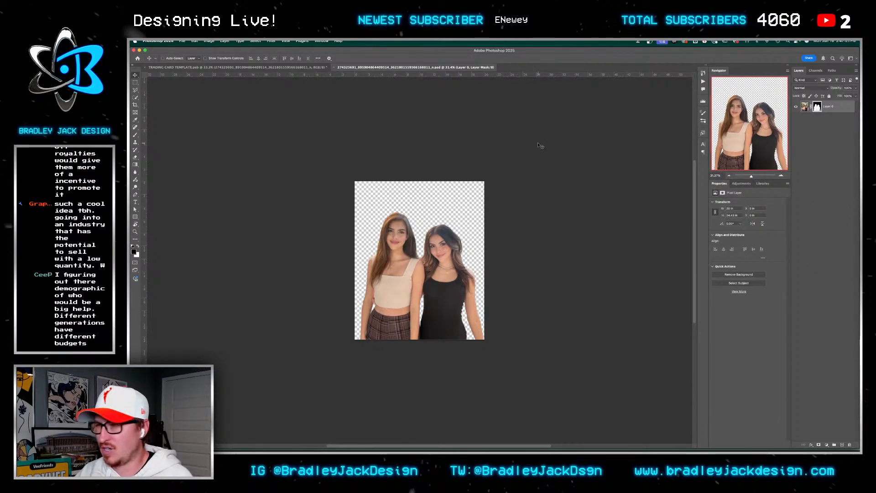
In the trading card template, delete the original Instagram photo layer and add the sisters cutout in its place
{"action": "key", "text": "ctrl+Tab"}
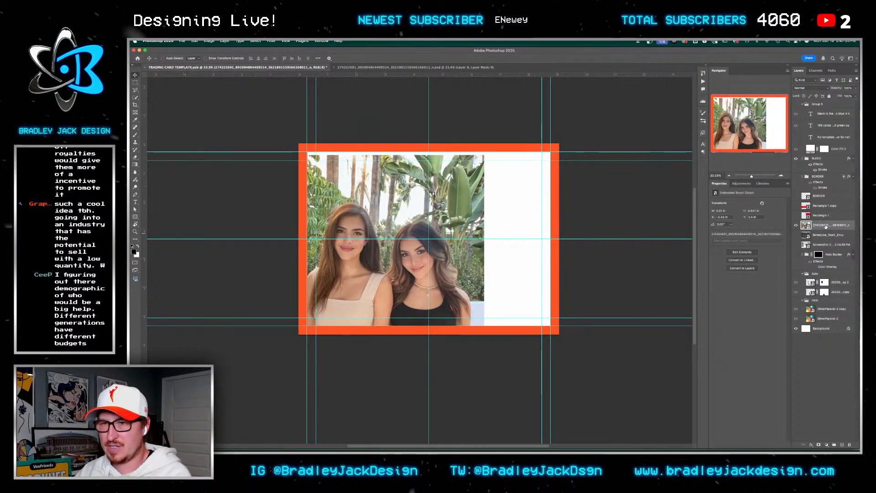
{"action": "key", "text": "Delete"}
{"action": "mouse_move", "coordinate": [250, 445]}
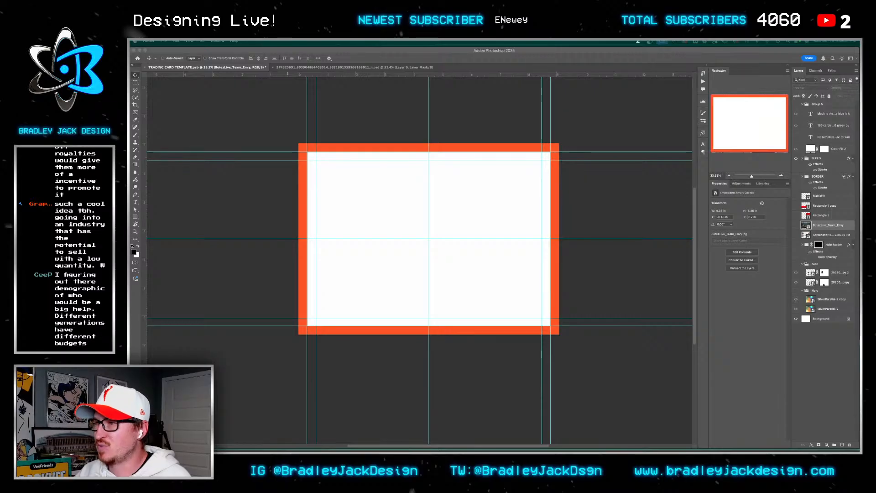
{"action": "key", "text": "super+v"}
Move and resize the sisters cutout to fill the card's left half down to the bottom edge
{"action": "left_click_drag", "start_coordinate": [528, 197], "coordinate": [424, 262]}
{"action": "key", "text": "super+t"}
{"action": "left_click_drag", "start_coordinate": [455, 142], "coordinate": [454, 169]}
{"action": "key", "text": "Return"}
Show the Rectangle 1 copy signature area, move it right of the sisters, and duplicate it to stack two areas
{"action": "left_click", "coordinate": [796, 206]}
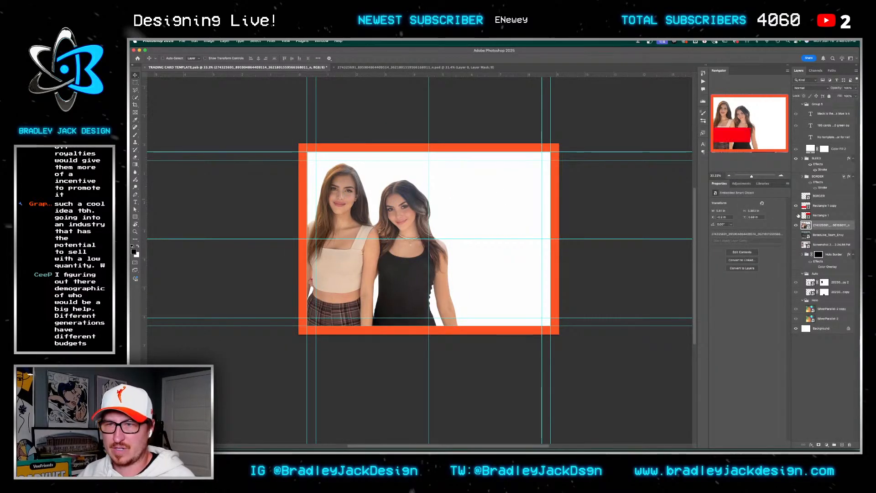
{"action": "left_click", "coordinate": [823, 206]}
{"action": "left_click_drag", "start_coordinate": [371, 241], "coordinate": [508, 269]}
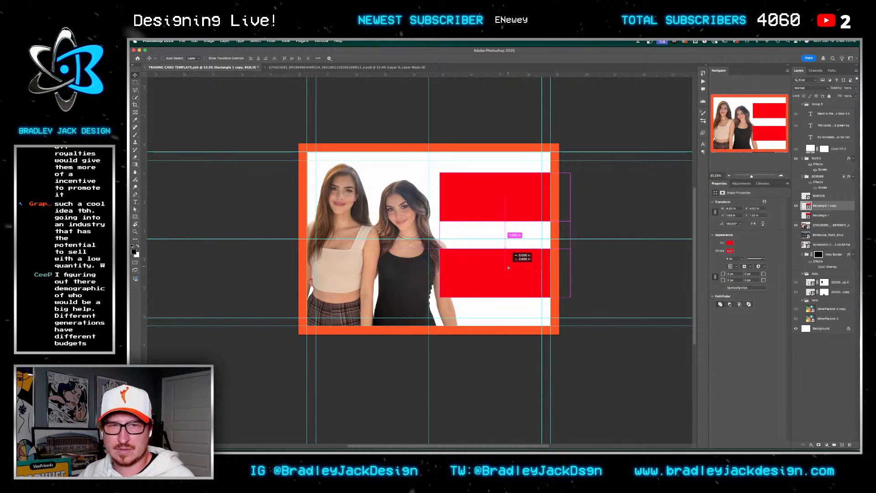
Scale the sisters cutout down slightly so its bottom edge meets the lower inner guide
{"action": "left_click", "coordinate": [826, 235]}
{"action": "key", "text": "ctrl+t"}
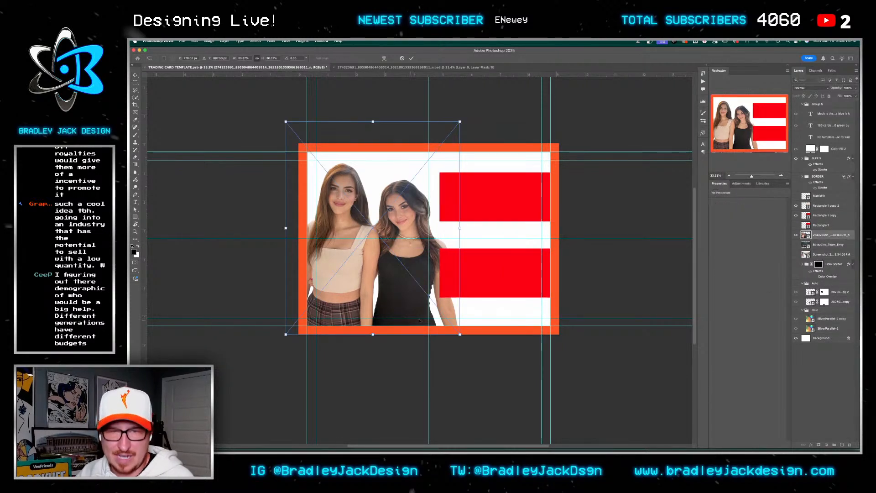
{"action": "left_click_drag", "start_coordinate": [460, 335], "coordinate": [440, 321]}
{"action": "key", "text": "Return"}
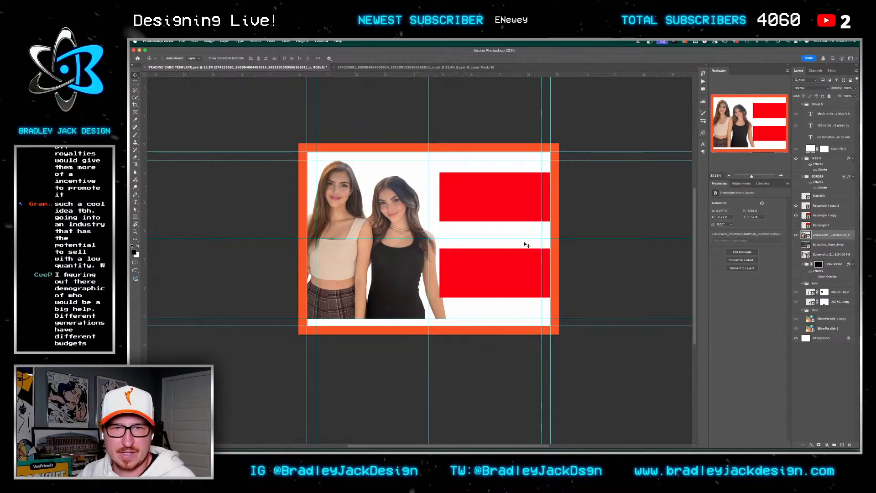
Hide both red signature rectangles and the sisters cutout, and select the BotezLive_Team_Envy layer
{"action": "left_click", "coordinate": [795, 215]}
{"action": "left_click", "coordinate": [796, 206]}
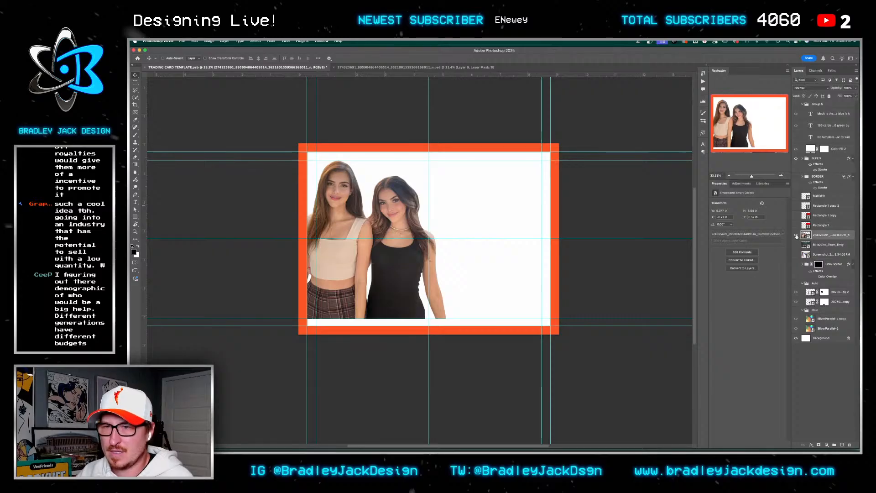
{"action": "left_click", "coordinate": [795, 235]}
{"action": "left_click", "coordinate": [819, 245]}
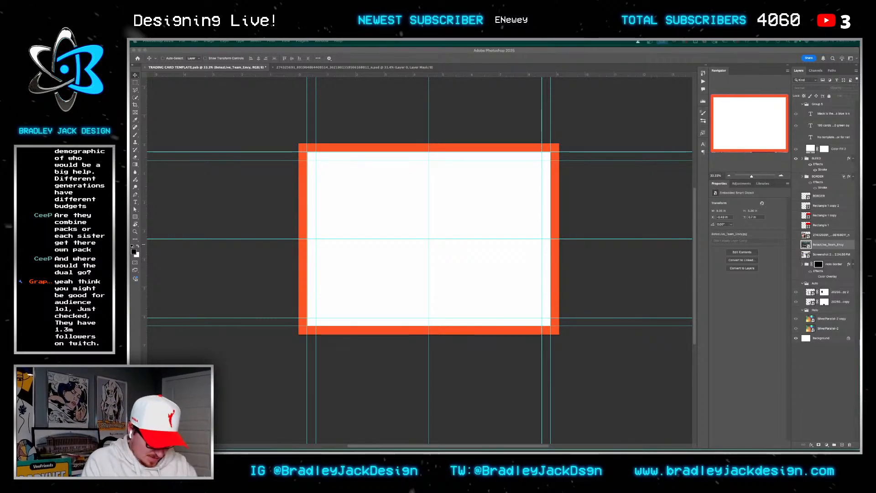
{"action": "key", "text": "super+Tab"}
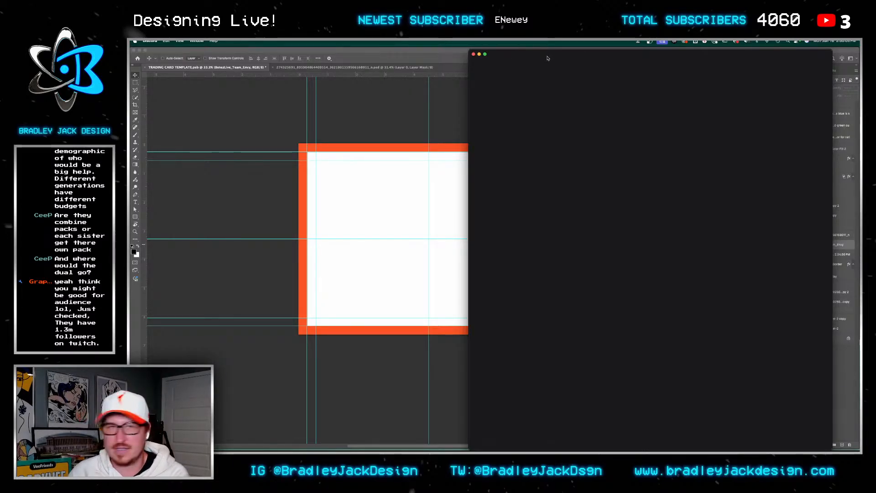
{"action": "left_click", "coordinate": [858, 66]}
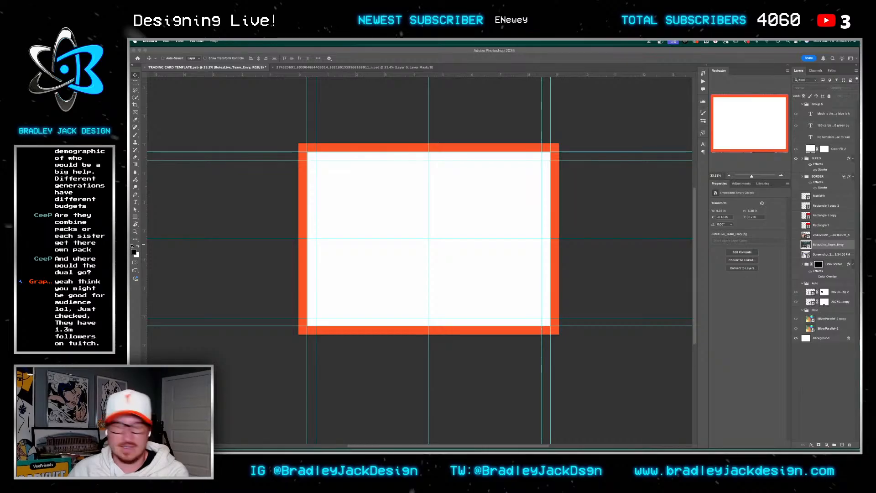
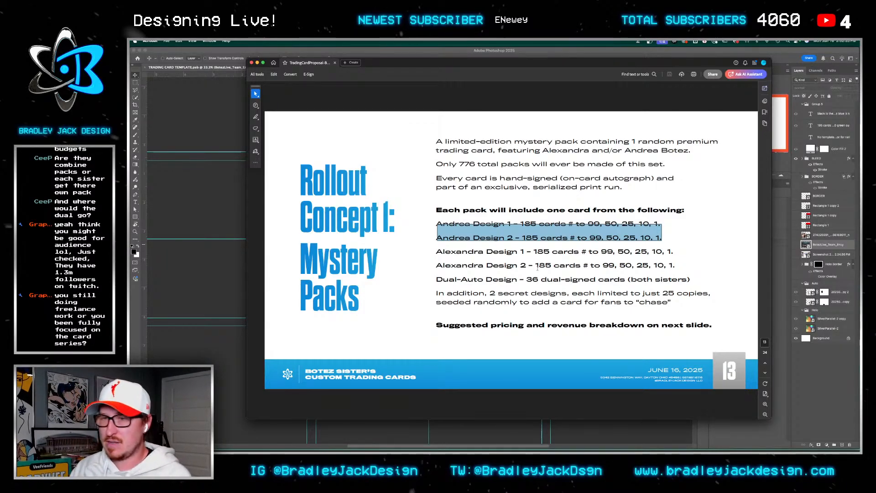
Calculate 50/776 with the system search, and clear the calculation
{"action": "key", "text": "super+space"}
{"action": "type", "text": "50/776"}
{"action": "key", "text": "BackSpace"}
{"action": "key", "text": "BackSpace"}
{"action": "key", "text": "BackSpace"}
{"action": "key", "text": "BackSpace"}
{"action": "key", "text": "BackSpace"}
{"action": "key", "text": "BackSpace"}
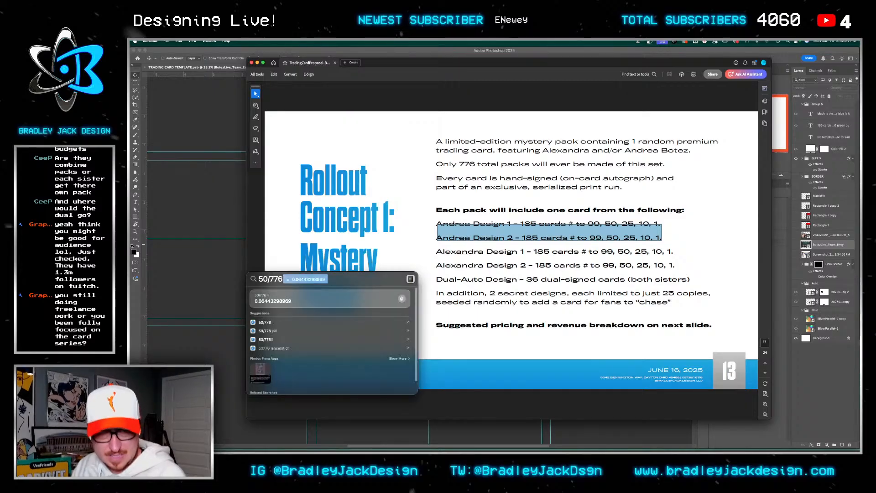
{"action": "key", "text": "Escape"}
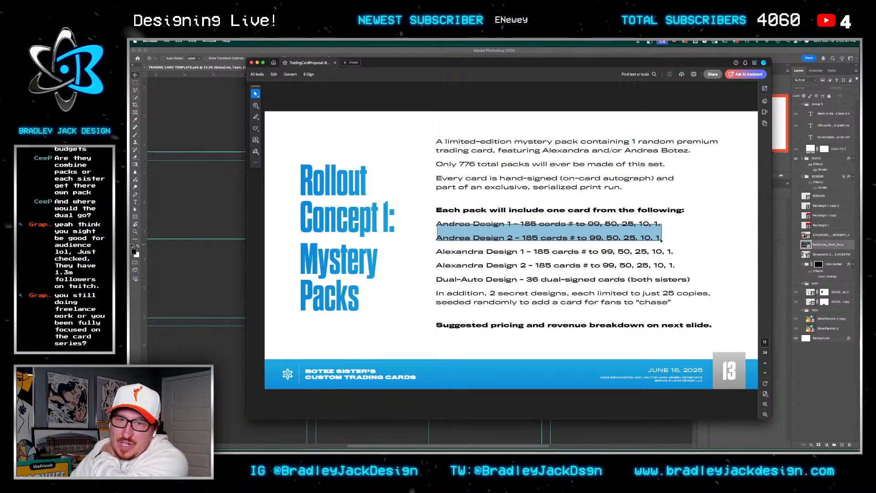
Review the proposal's super short print concepts and the preferred mystery pack revenue table
{"action": "key", "text": "Left"}
{"action": "key", "text": "Left"}
{"action": "key", "text": "Right"}
{"action": "key", "text": "Right"}
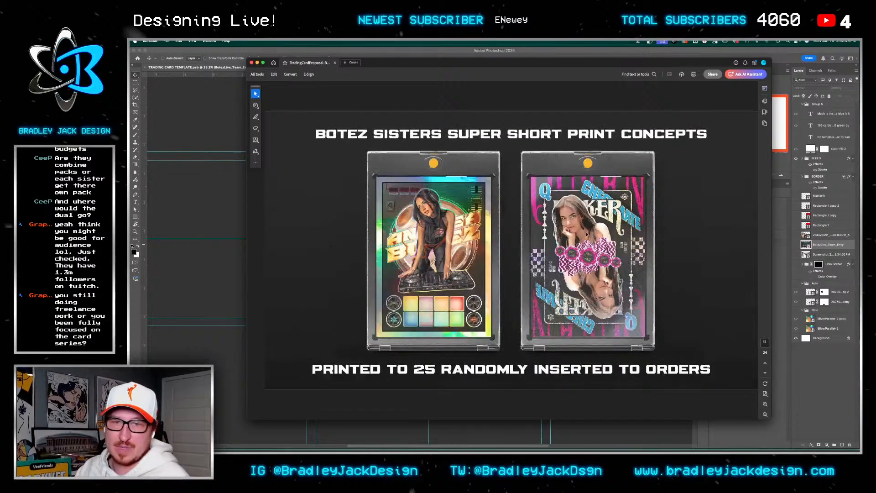
{"action": "key", "text": "Right"}
{"action": "key", "text": "Right"}
{"action": "key", "text": "Left"}
{"action": "key", "text": "Right"}
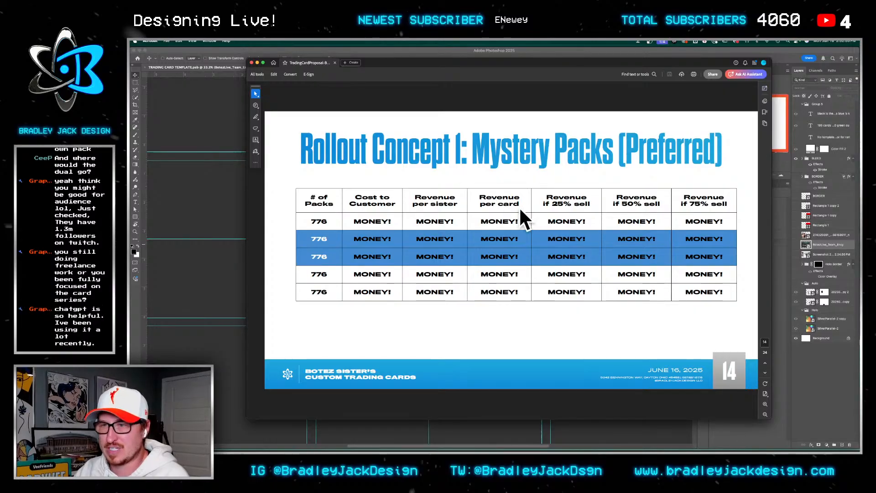
Read the proposal from the alternate mystery pack table through the value-based pricing slides to page 20
{"action": "key", "text": "Right"}
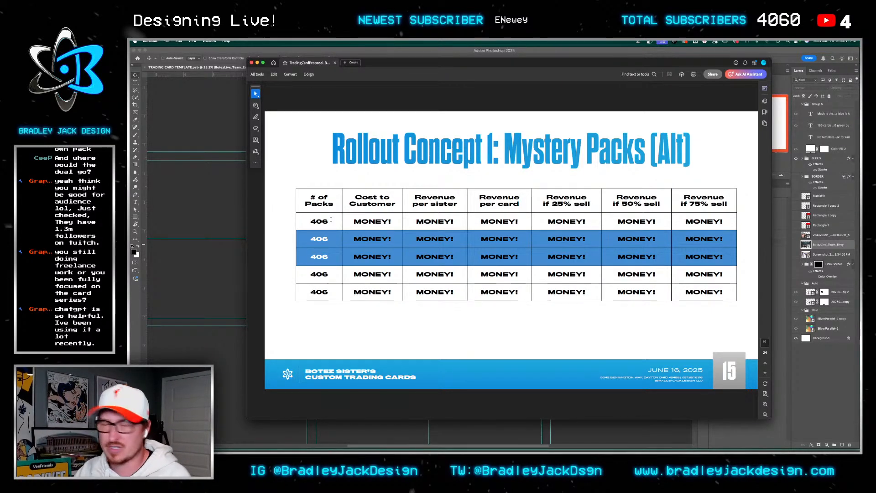
{"action": "key", "text": "Right"}
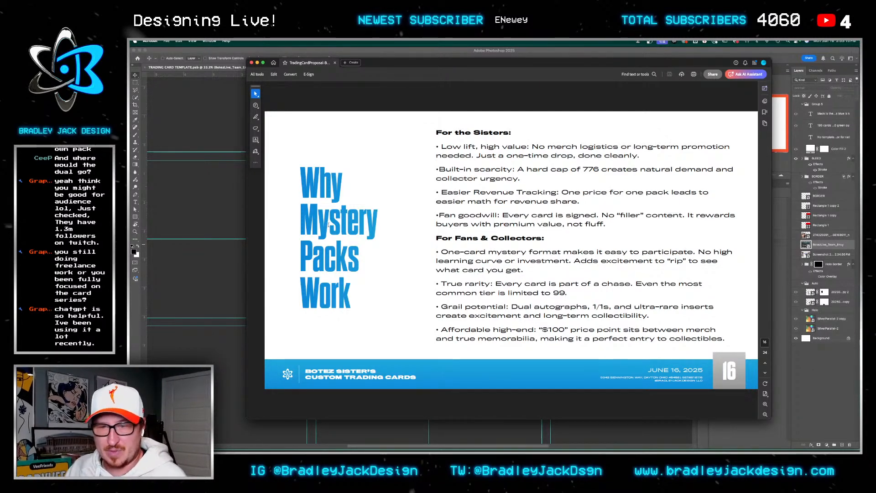
{"action": "key", "text": "Right"}
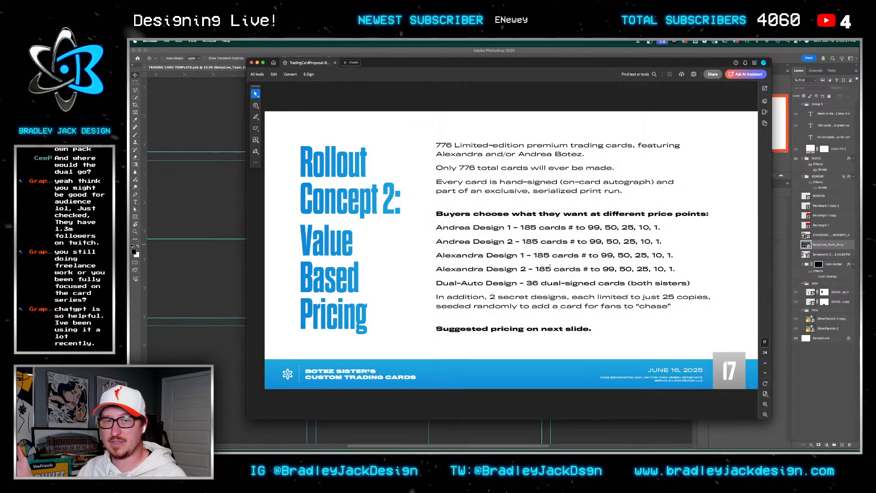
{"action": "key", "text": "Right"}
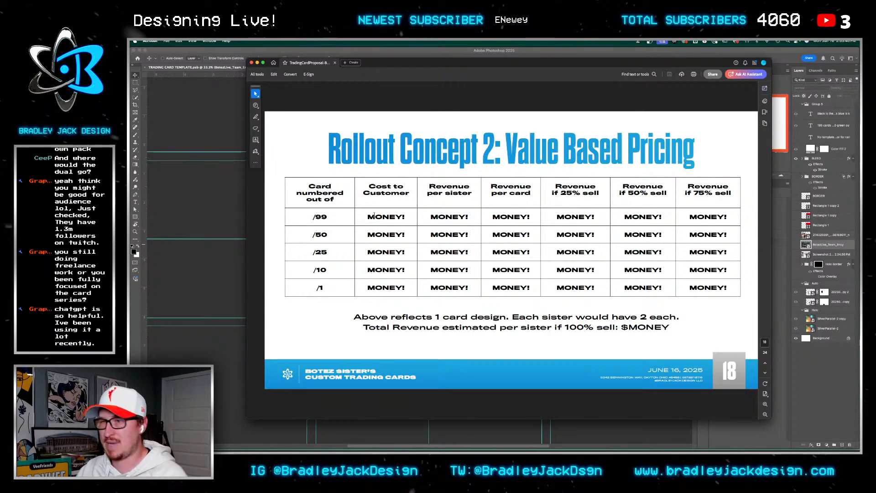
{"action": "scroll", "coordinate": [374, 216], "scroll_direction": "down", "scroll_amount": 2}
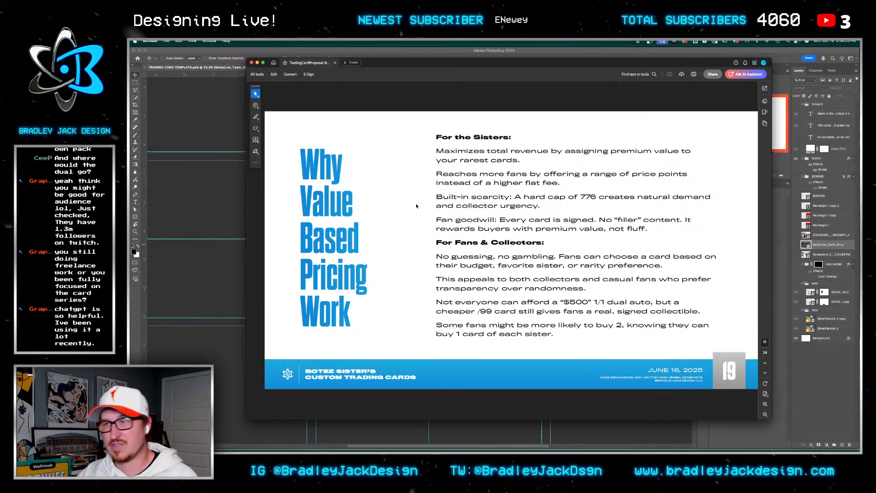
{"action": "scroll", "coordinate": [401, 219], "scroll_direction": "down", "scroll_amount": 2}
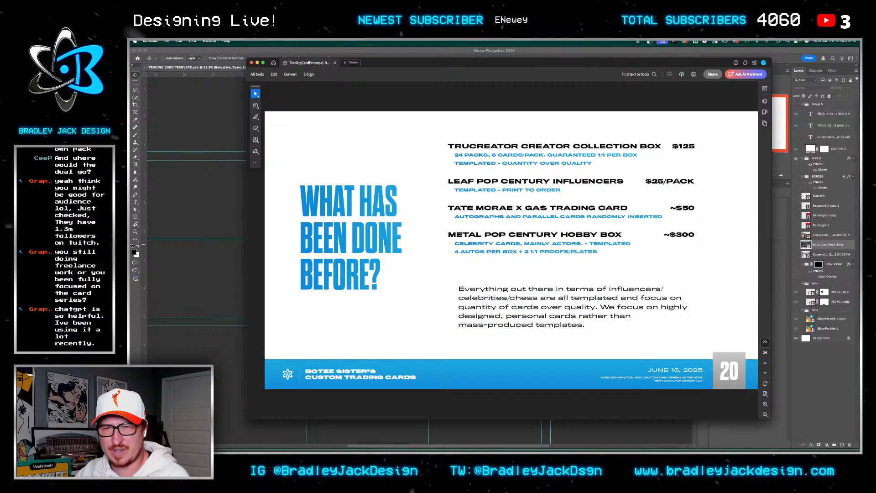
Read the existing product comparison and the closing slides, and close the proposal and Acrobat
{"action": "left_click_drag", "start_coordinate": [645, 182], "coordinate": [691, 183]}
{"action": "key", "text": "super+z"}
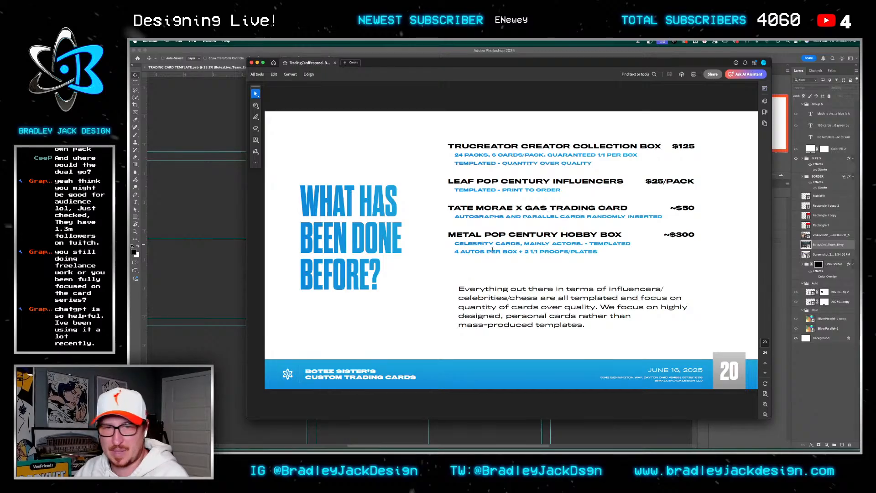
{"action": "scroll", "coordinate": [493, 237], "scroll_direction": "down", "scroll_amount": 2}
{"action": "scroll", "coordinate": [483, 223], "scroll_direction": "up", "scroll_amount": 1}
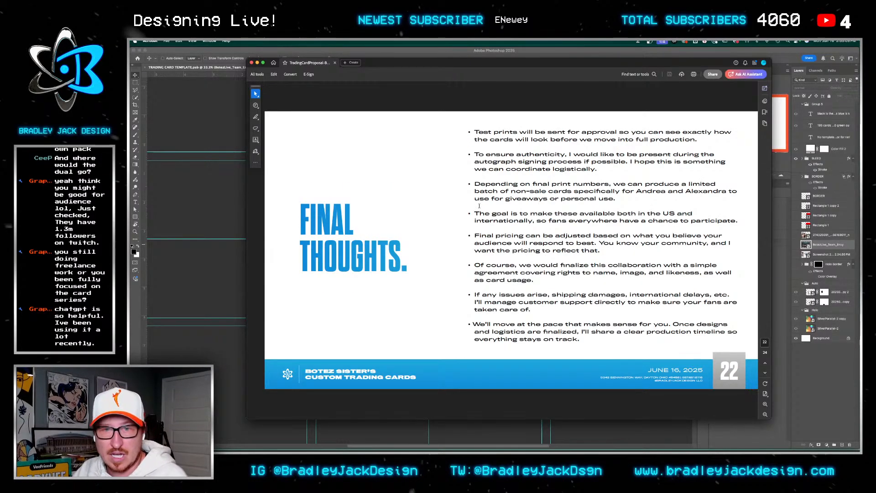
{"action": "key", "text": "Right"}
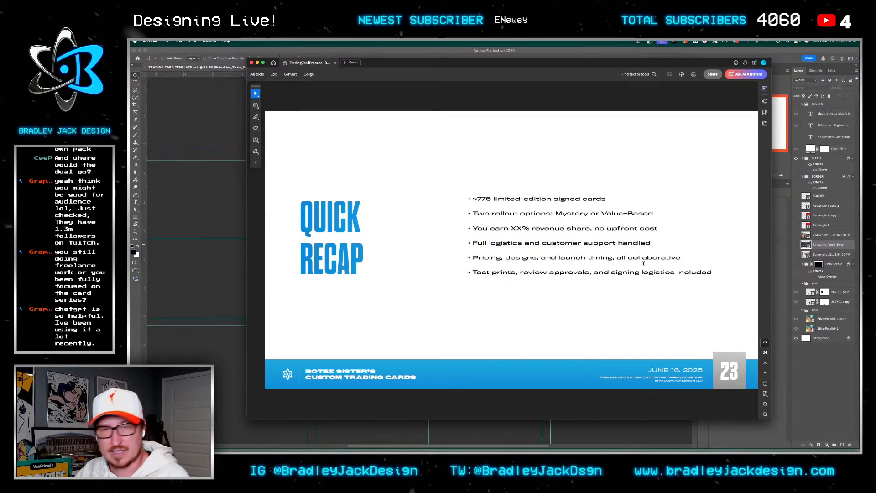
{"action": "key", "text": "Right"}
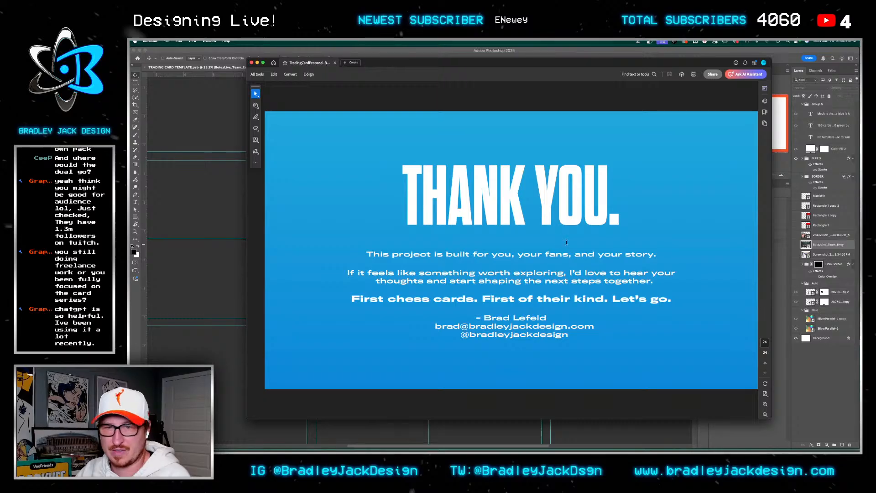
{"action": "key", "text": "super+w"}
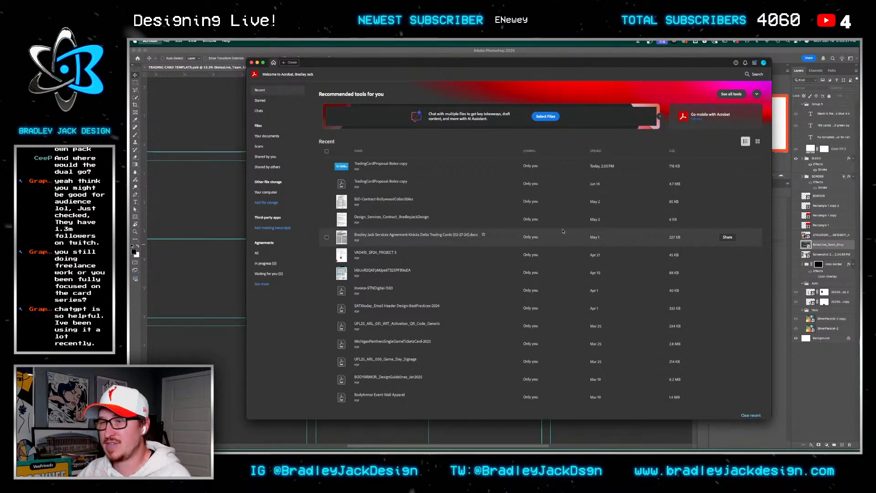
{"action": "key", "text": "super+q"}
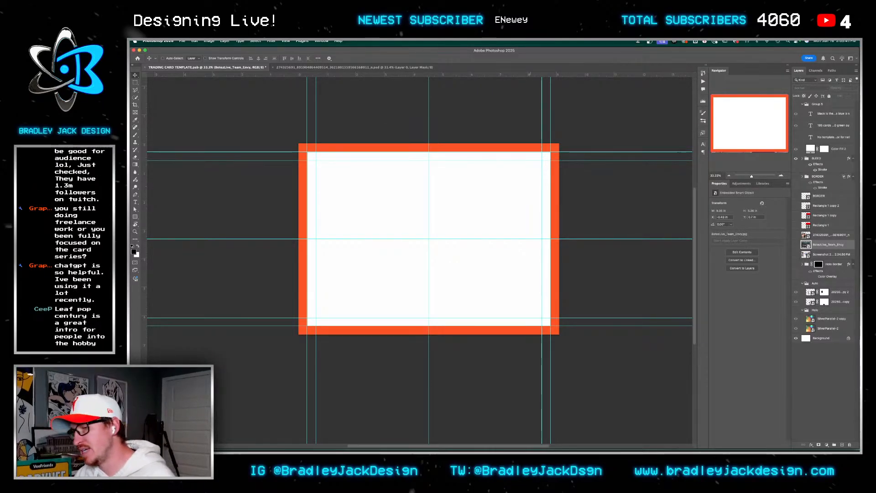
Switch to Safari, search the web for "leaf pop century" in a new tab, and open the 2025 Leaf Metal Pop Century page
{"action": "key", "text": "super+Tab"}
{"action": "key", "text": "super+t"}
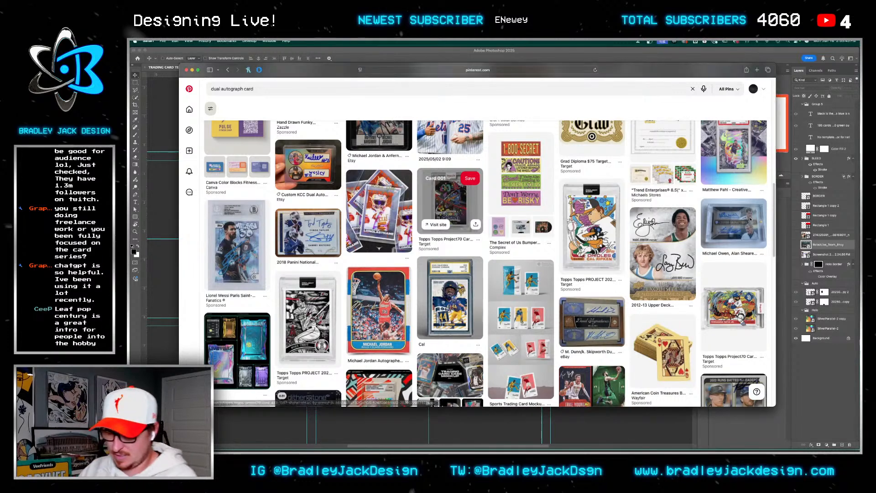
{"action": "type", "text": "leaf pop century"}
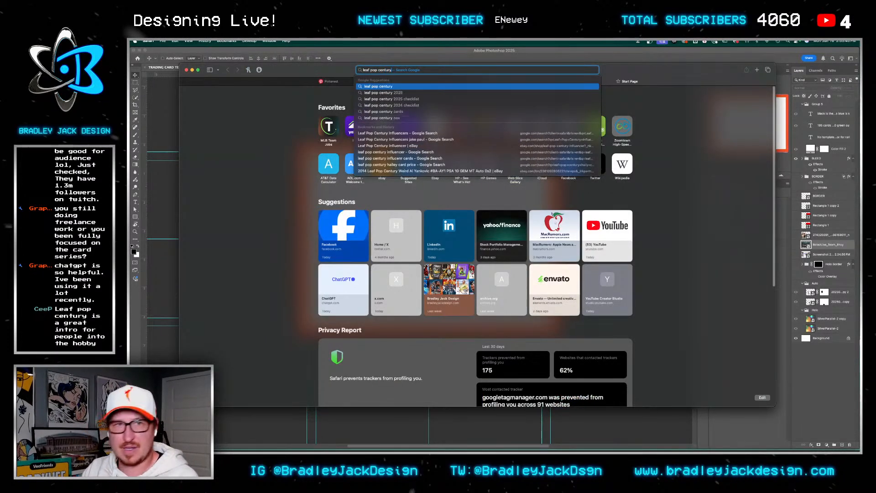
{"action": "key", "text": "Return"}
{"action": "left_click", "coordinate": [287, 266]}
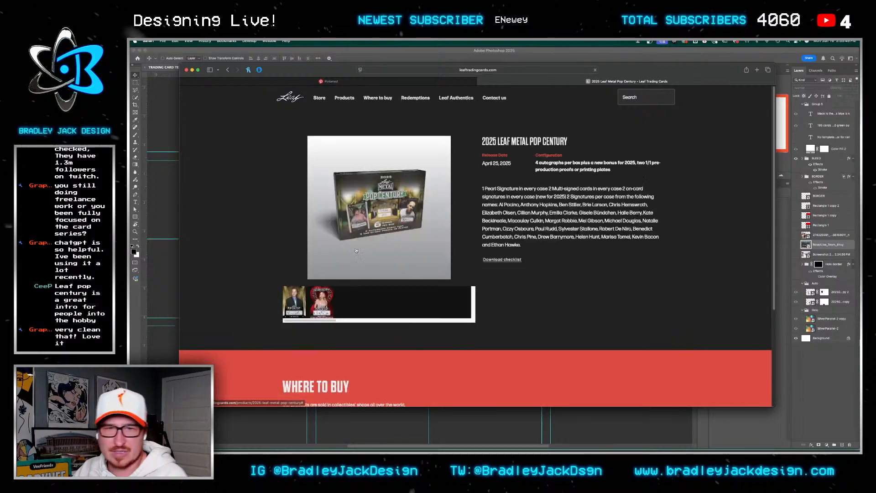
Browse the enlarged Pop Century card images up to the dual-signature Co-Stars cards, close the page, and return to Photoshop
{"action": "left_click", "coordinate": [317, 300]}
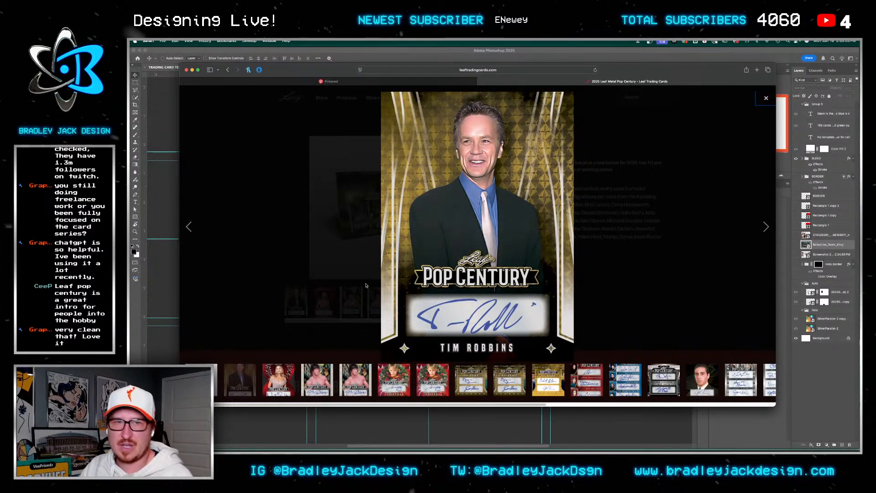
{"action": "key", "text": "Right"}
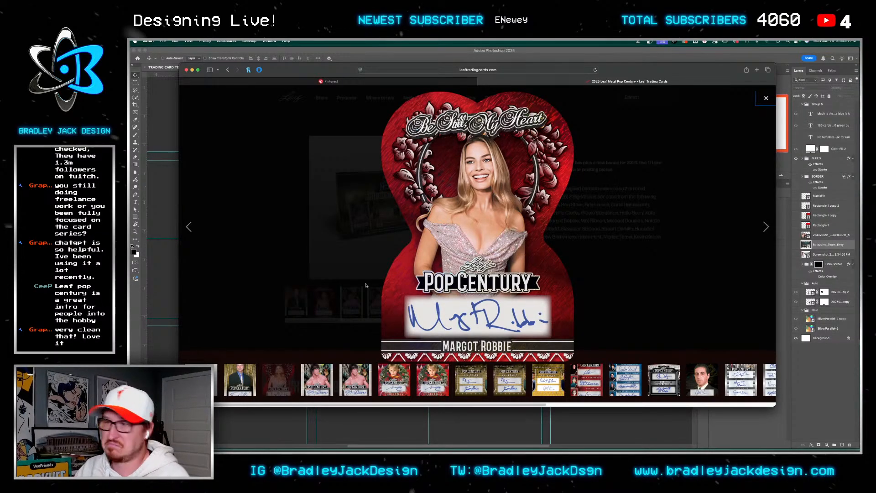
{"action": "key", "text": "Right"}
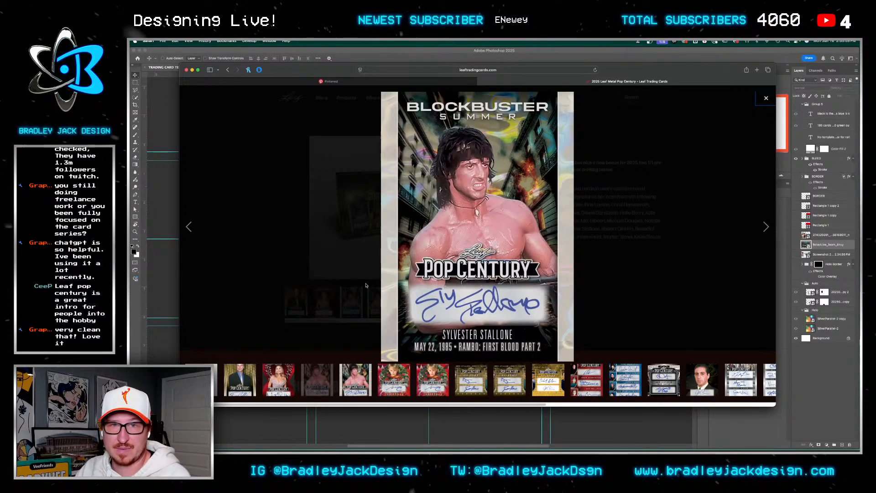
{"action": "key", "text": "Right"}
{"action": "key", "text": "Right"}
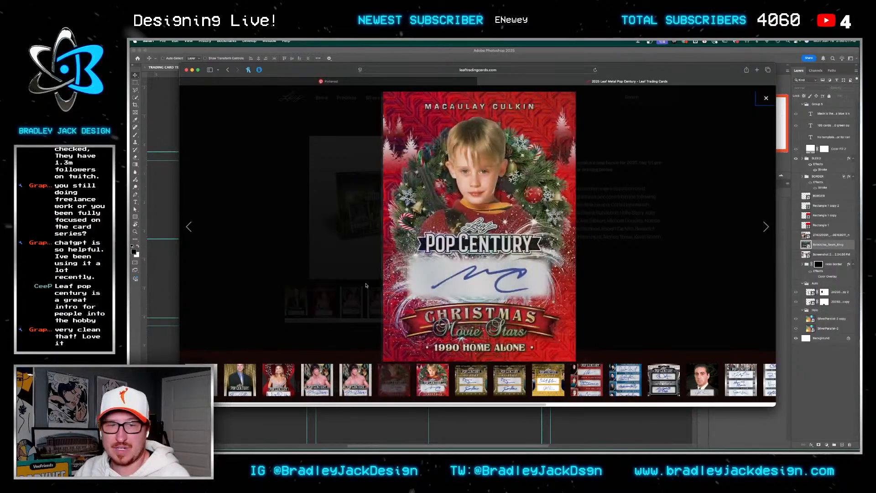
{"action": "key", "text": "Right"}
{"action": "key", "text": "Right"}
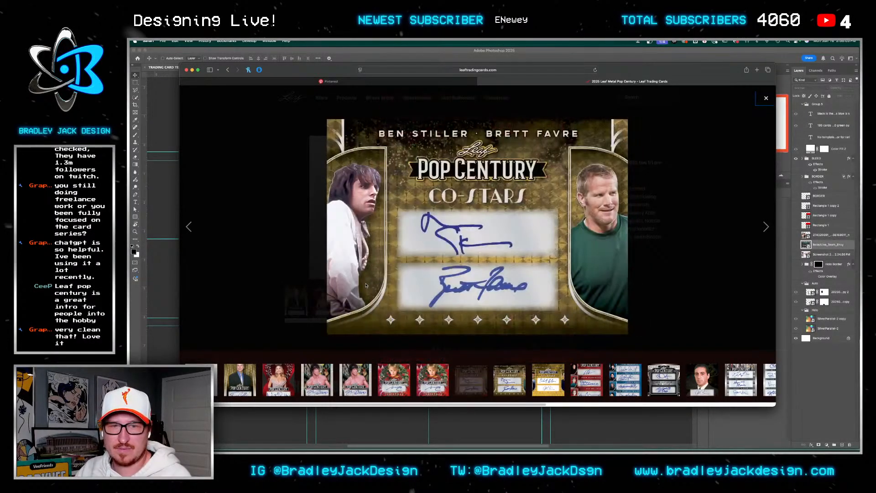
{"action": "key", "text": "Right"}
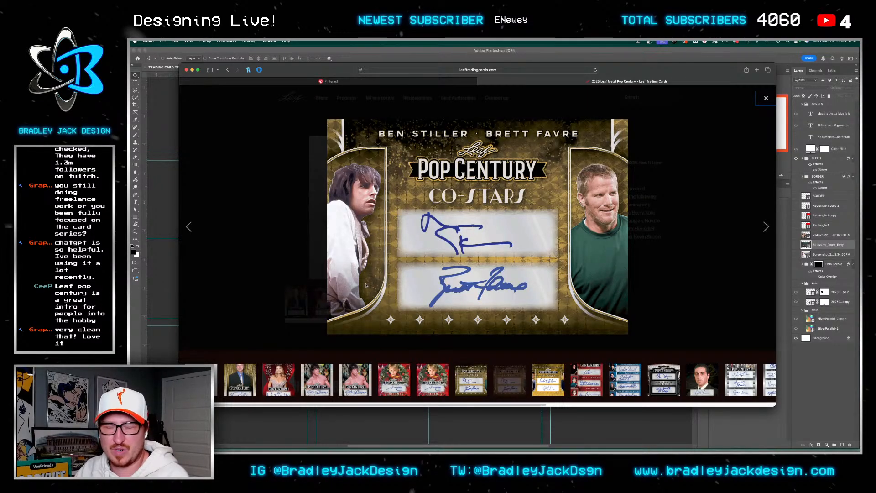
{"action": "key", "text": "Left"}
{"action": "key", "text": "Left"}
{"action": "key", "text": "Left"}
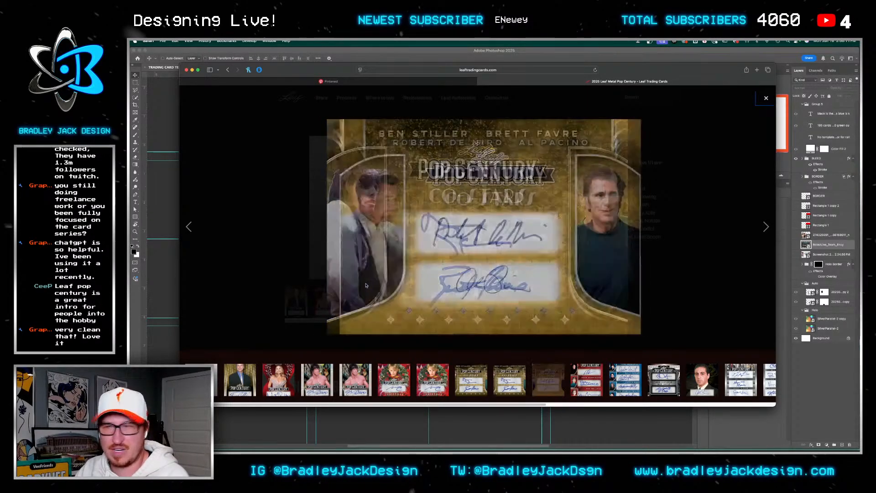
{"action": "key", "text": "super+w"}
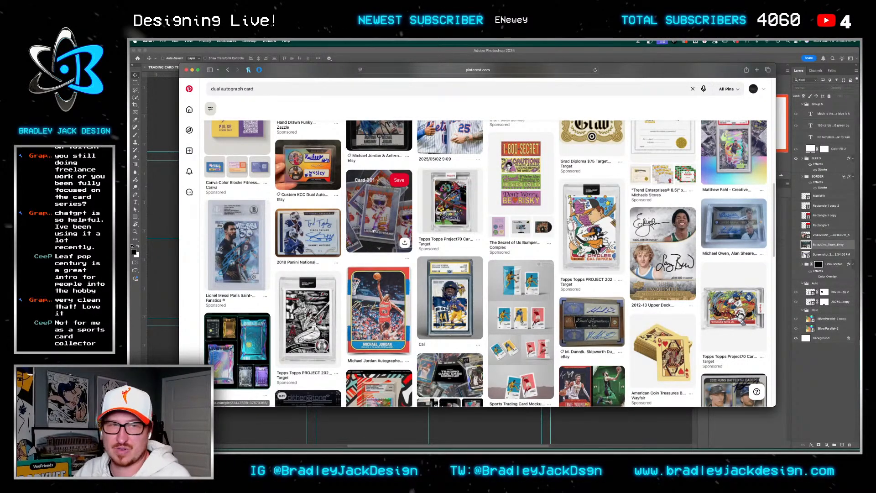
{"action": "key", "text": "super+Tab"}
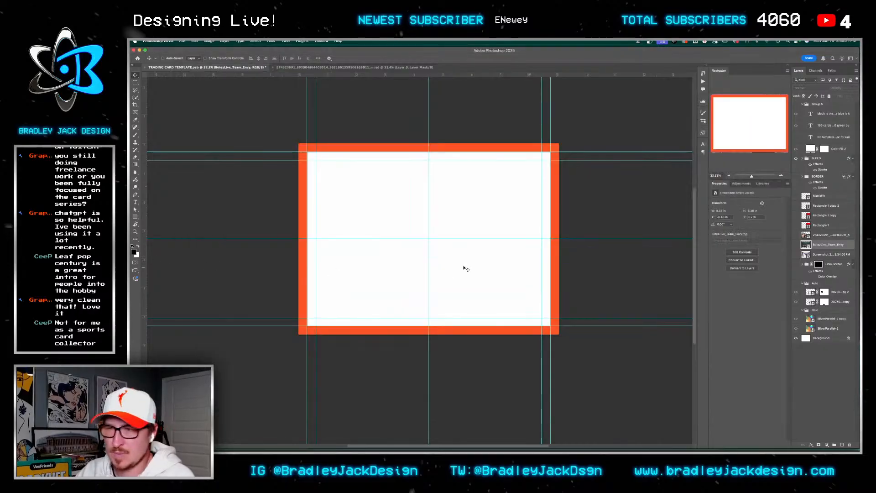
Add a pattern fill layer with the black-and-white checkerboard pattern directly above the screenshot layer
{"action": "left_click", "coordinate": [828, 318]}
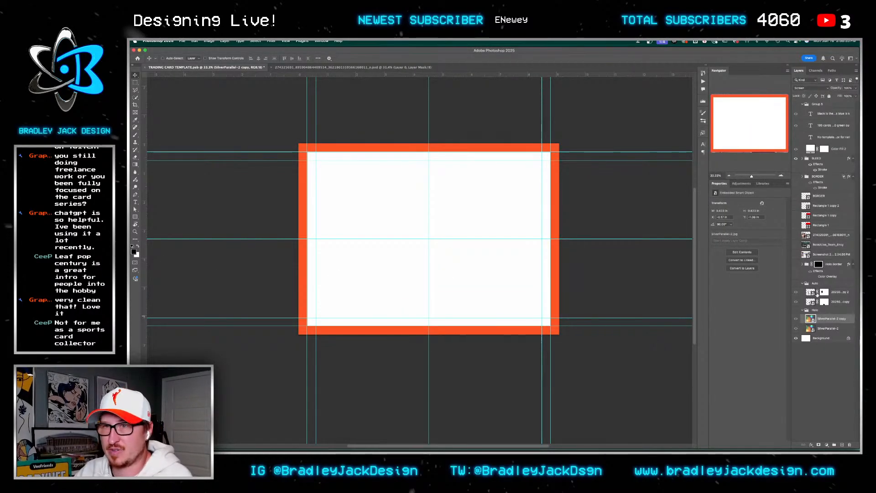
{"action": "left_click", "coordinate": [828, 255]}
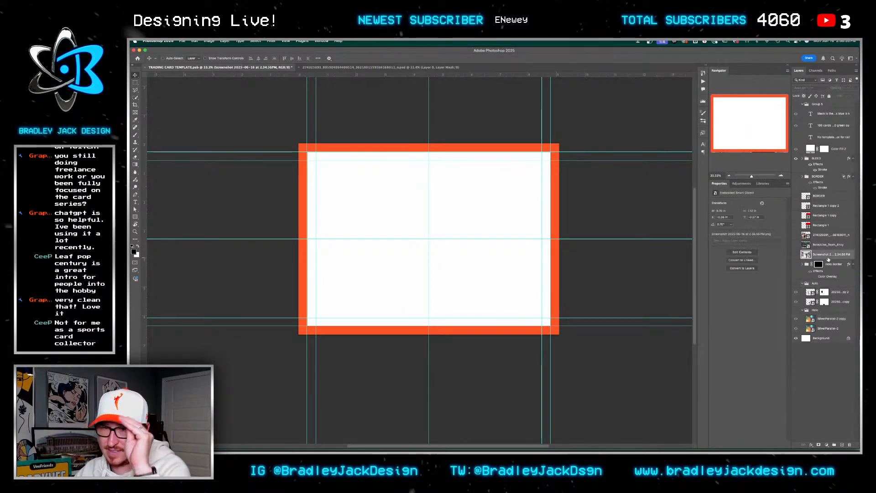
{"action": "left_click", "coordinate": [826, 444]}
{"action": "left_click", "coordinate": [828, 372]}
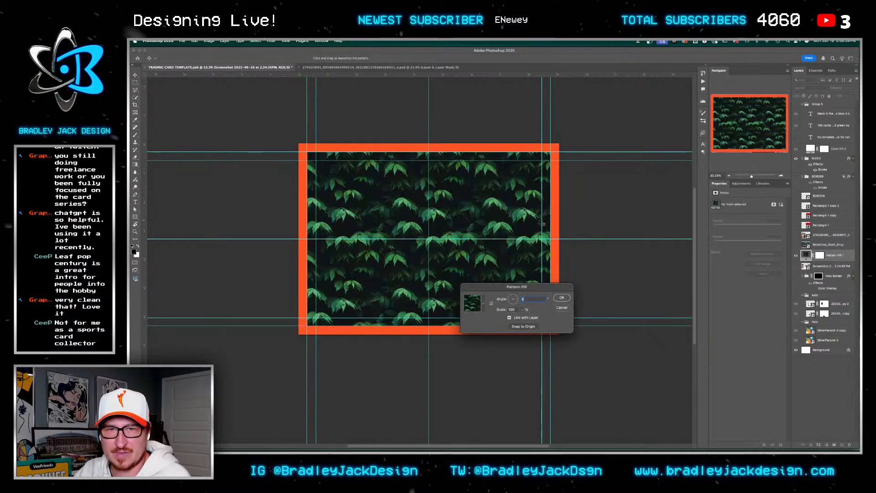
{"action": "left_click", "coordinate": [482, 304]}
{"action": "left_click", "coordinate": [472, 352]}
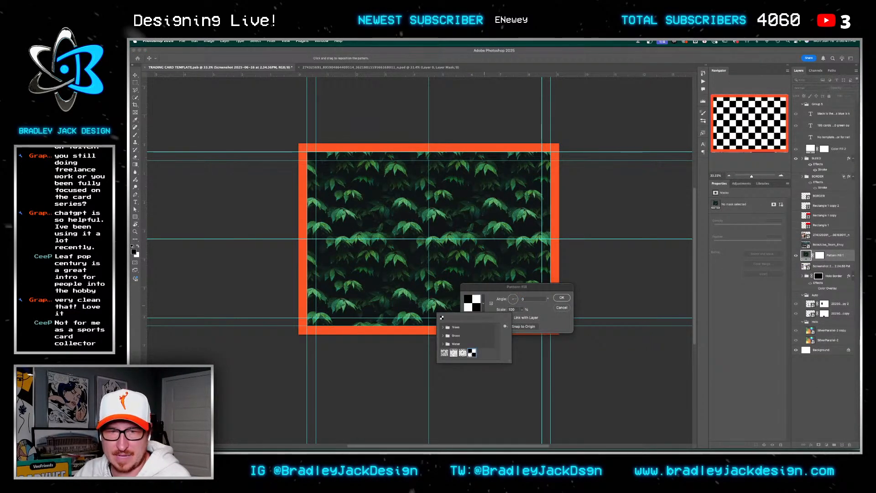
{"action": "left_click", "coordinate": [561, 297]}
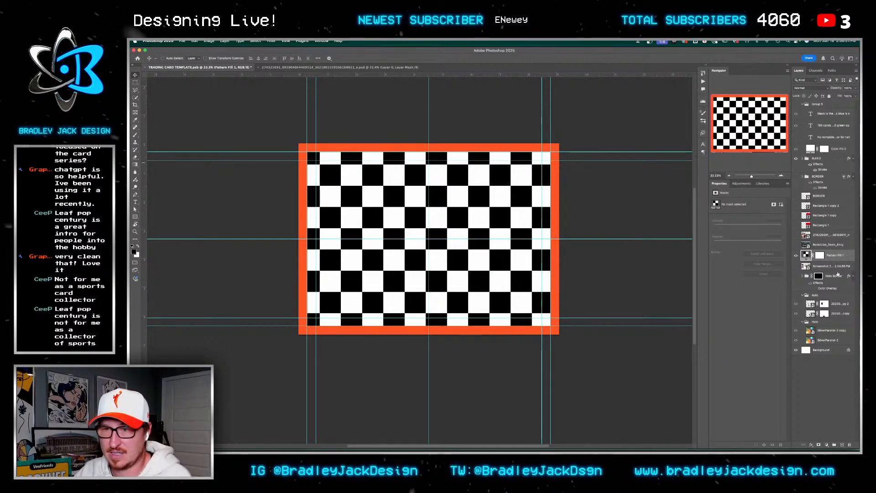
Enlarge the checkerboard pattern's scale until four squares span the card and their edges meet the vertical centre guide
{"action": "double_click", "coordinate": [805, 256]}
{"action": "key", "text": "Tab"}
{"action": "key", "text": "shift+Up"}
{"action": "key", "text": "shift+Up"}
{"action": "key", "text": "shift+Up"}
{"action": "key", "text": "shift+Up"}
{"action": "key", "text": "shift+Up"}
{"action": "key", "text": "shift+Up"}
{"action": "key", "text": "shift+Up"}
{"action": "key", "text": "shift+Up"}
{"action": "key", "text": "shift+Up"}
{"action": "key", "text": "shift+Up"}
{"action": "key", "text": "shift+Up"}
{"action": "key", "text": "shift+Up"}
{"action": "key", "text": "shift+Up"}
{"action": "key", "text": "shift+Up"}
{"action": "key", "text": "shift+Up"}
{"action": "key", "text": "shift+Up"}
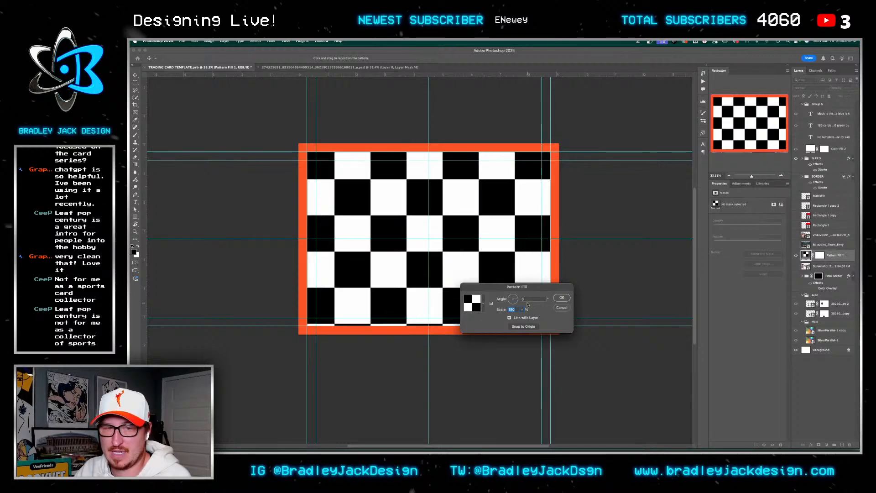
{"action": "key", "text": "shift+Up"}
{"action": "key", "text": "shift+Up"}
{"action": "key", "text": "shift+Up"}
{"action": "key", "text": "shift+Up"}
{"action": "key", "text": "shift+Up"}
{"action": "key", "text": "shift+Up"}
{"action": "key", "text": "shift+Up"}
{"action": "key", "text": "shift+Up"}
{"action": "key", "text": "shift+Up"}
{"action": "key", "text": "shift+Up"}
{"action": "key", "text": "shift+Up"}
{"action": "key", "text": "shift+Up"}
{"action": "key", "text": "shift+Up"}
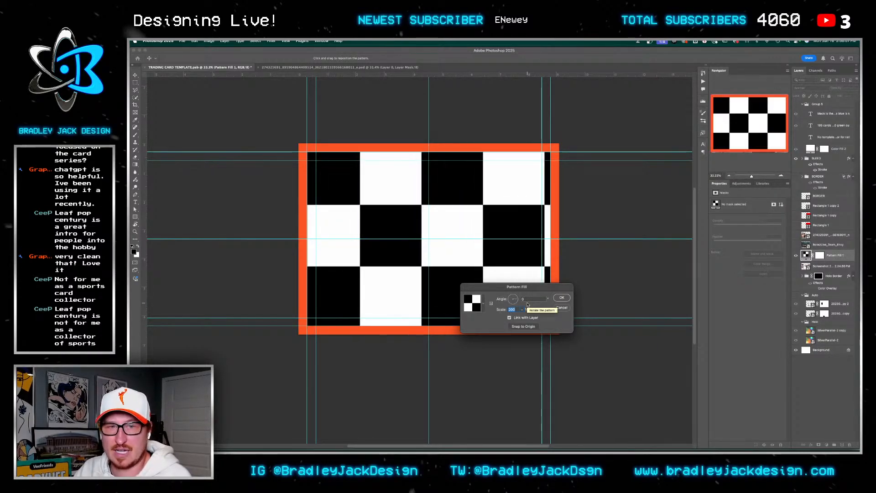
{"action": "key", "text": "shift+Down"}
{"action": "key", "text": "shift+Down"}
{"action": "key", "text": "shift+Down"}
{"action": "key", "text": "shift+Down"}
{"action": "key", "text": "shift+Down"}
{"action": "key", "text": "shift+Down"}
{"action": "key", "text": "shift+Down"}
{"action": "key", "text": "shift+Down"}
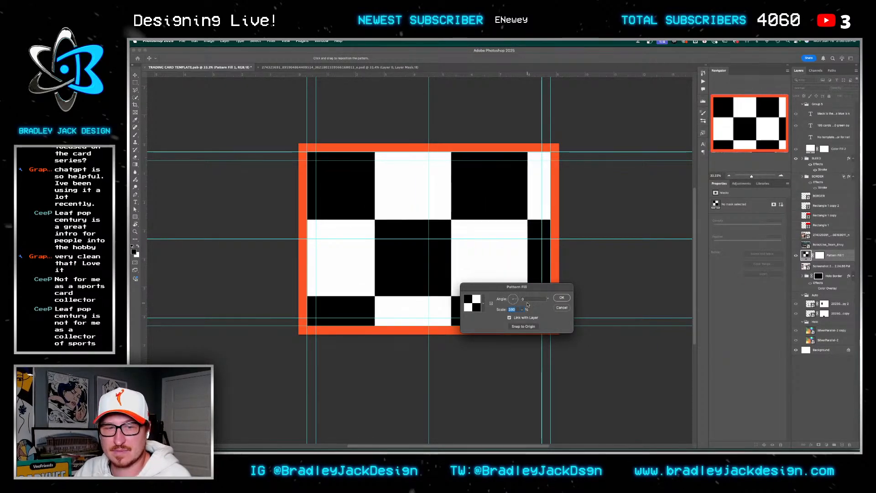
{"action": "key", "text": "Up"}
{"action": "key", "text": "Up"}
{"action": "key", "text": "Up"}
{"action": "key", "text": "Up"}
{"action": "key", "text": "Up"}
{"action": "key", "text": "Up"}
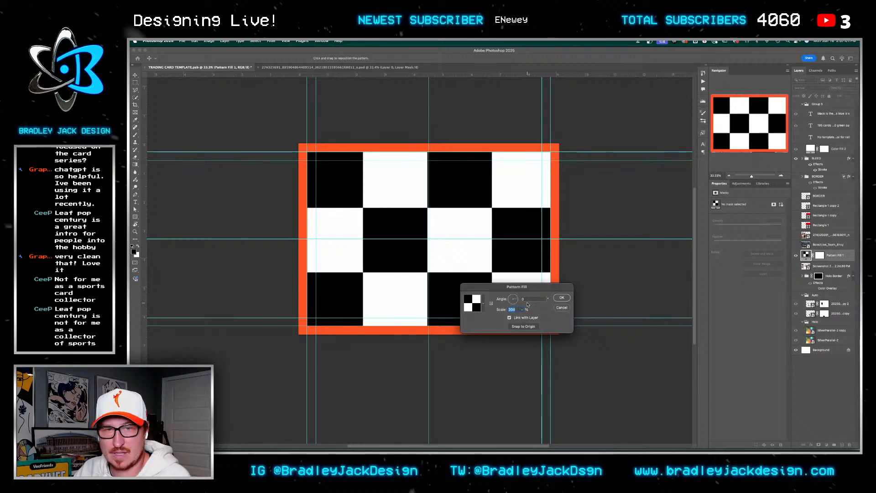
{"action": "key", "text": "Return"}
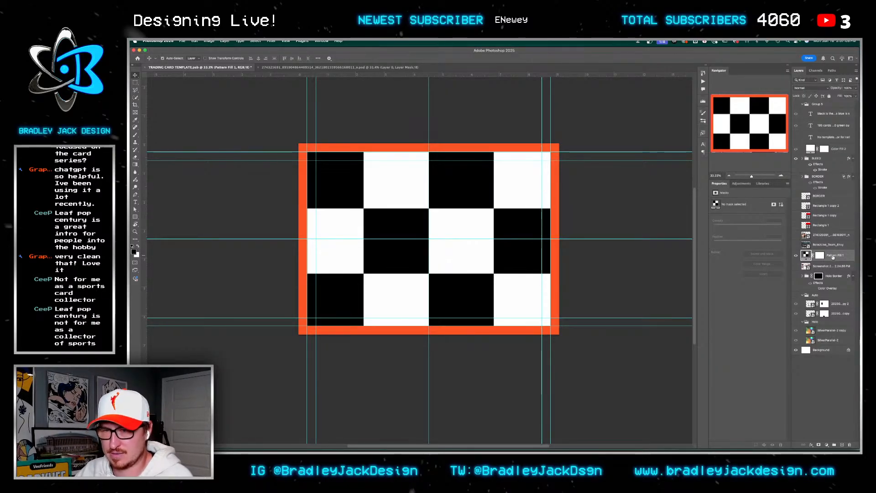
Convert the checkerboard layer to a smart object and shift it vertically so its rows meet at the horizontal centre guide
{"action": "right_click", "coordinate": [833, 256]}
{"action": "left_click", "coordinate": [816, 350]}
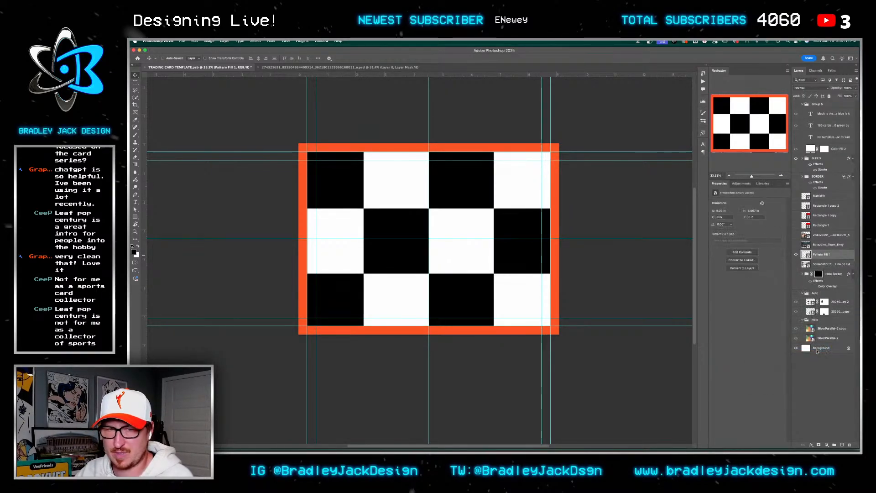
{"action": "key", "text": "Up"}
{"action": "key", "text": "Up"}
{"action": "key", "text": "Up"}
{"action": "key", "text": "Up"}
{"action": "key", "text": "Up"}
{"action": "left_click_drag", "start_coordinate": [475, 276], "coordinate": [487, 243]}
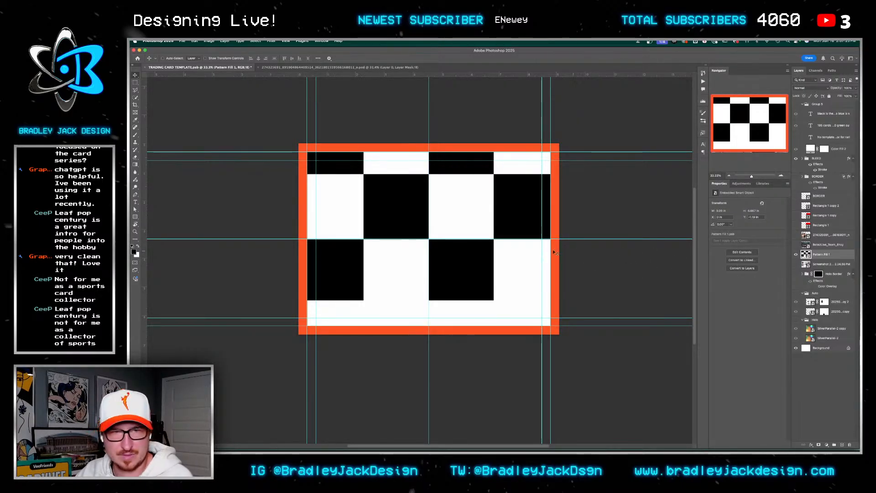
{"action": "left_click_drag", "start_coordinate": [471, 263], "coordinate": [480, 319]}
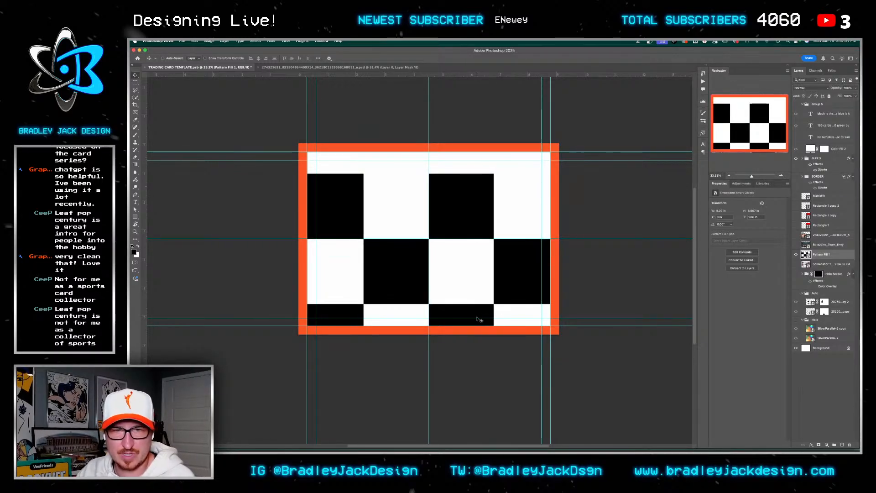
Try marquee selections over the checkerboard, and delete the checkerboard pattern layer
{"action": "key", "text": "m"}
{"action": "left_click_drag", "start_coordinate": [299, 152], "coordinate": [626, 302]}
{"action": "key", "text": "super+d"}
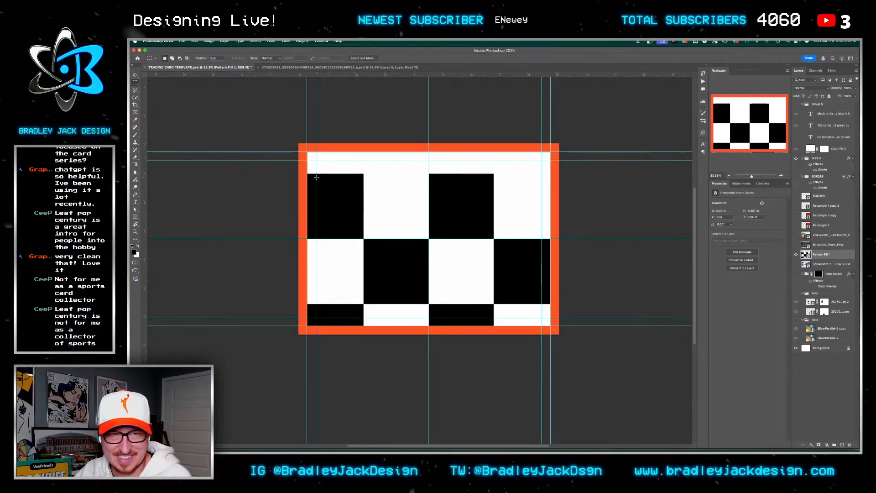
{"action": "left_click_drag", "start_coordinate": [308, 173], "coordinate": [420, 274]}
{"action": "key", "text": "BackSpace"}
Draw a red square from the card's left trim edge to the vertical centre guide and scale it to 50%
{"action": "key", "text": "u"}
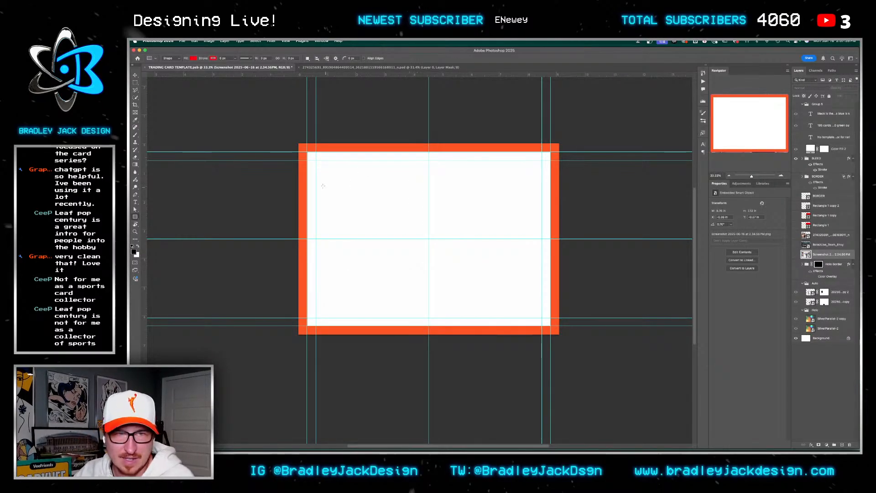
{"action": "left_click_drag", "start_coordinate": [309, 177], "coordinate": [437, 298]}
{"action": "key", "text": "v"}
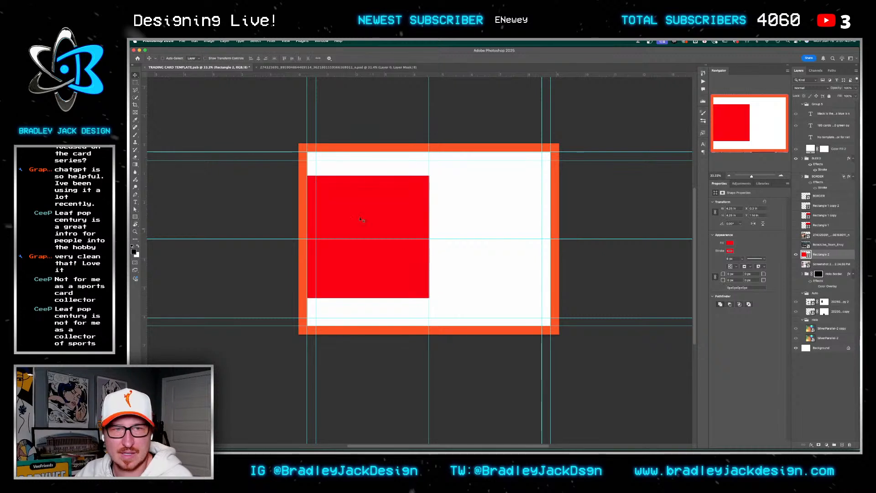
{"action": "key", "text": "super+t"}
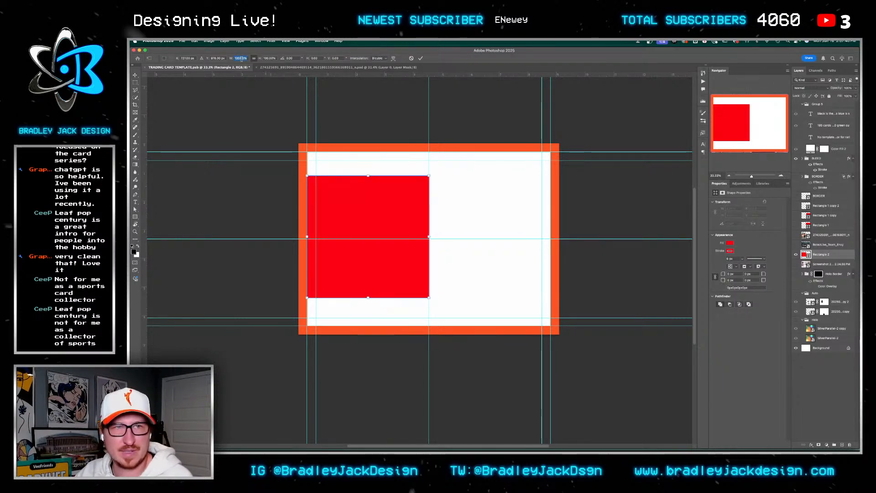
{"action": "type", "text": "50"}
{"action": "key", "text": "Return"}
{"action": "key", "text": "Return"}
Duplicate the red square diagonally down to the right, and copy both squares to the card's right half as a checkerboard
{"action": "left_click_drag", "start_coordinate": [369, 251], "coordinate": [399, 289]}
{"action": "left_click", "coordinate": [819, 264]}
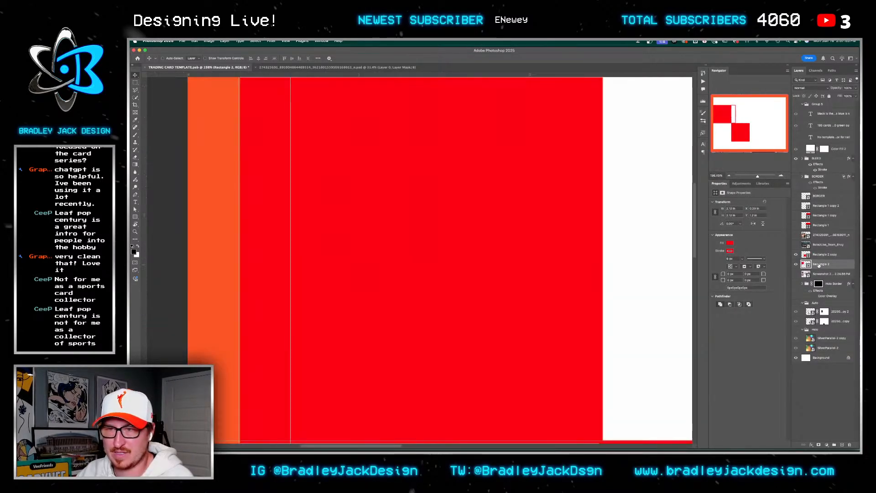
{"action": "left_click", "coordinate": [823, 254], "text": "shift"}
{"action": "scroll", "coordinate": [565, 248], "scroll_direction": "down", "scroll_amount": 5}
{"action": "scroll", "coordinate": [565, 248], "scroll_direction": "right", "scroll_amount": 3}
{"action": "left_click_drag", "start_coordinate": [299, 237], "coordinate": [475, 240]}
{"action": "key", "text": "ctrl+plus"}
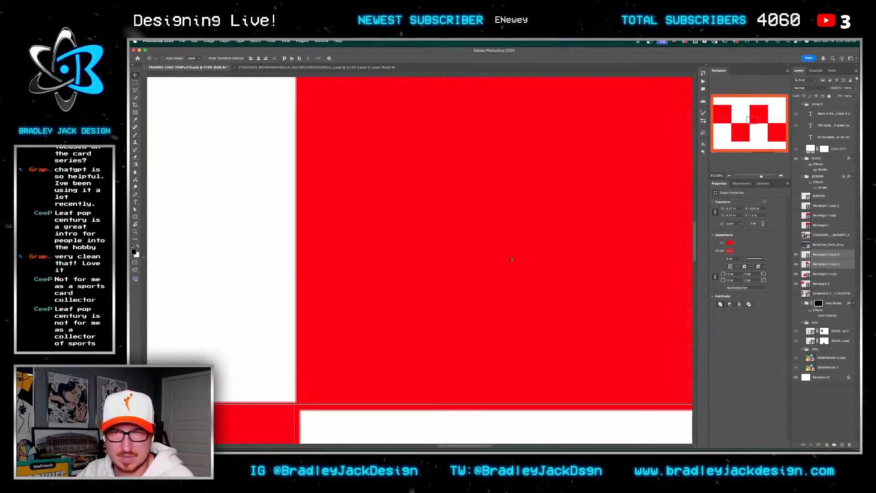
Set the stroke width of all four red squares to 0
{"action": "left_click", "coordinate": [821, 284]}
{"action": "left_click", "coordinate": [824, 254], "text": "shift"}
{"action": "key", "text": "u"}
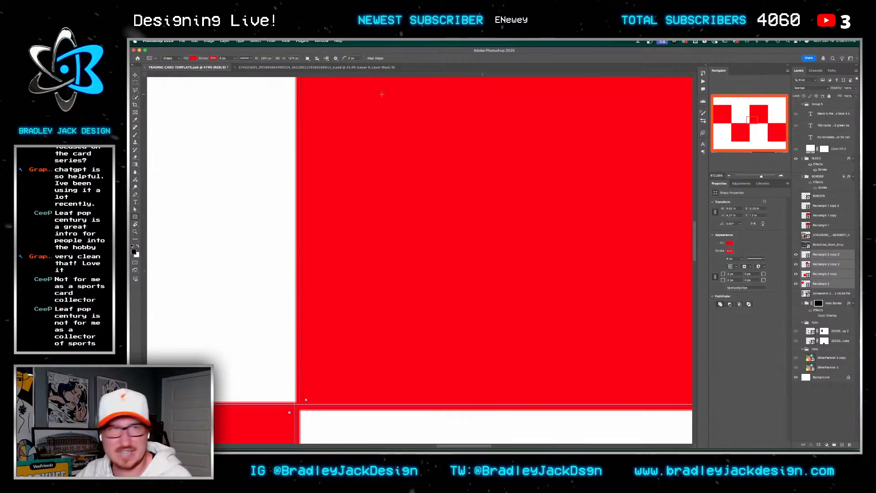
{"action": "left_click", "coordinate": [223, 57]}
{"action": "type", "text": "0"}
{"action": "key", "text": "Return"}
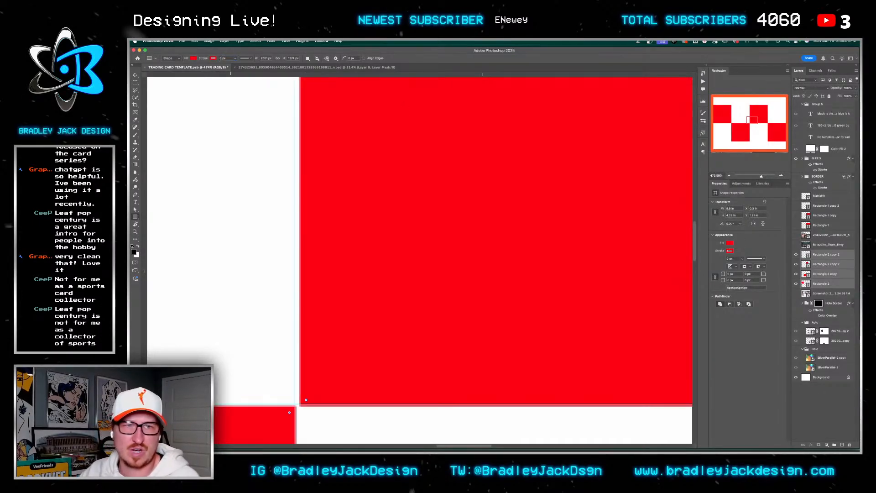
Nudge the red squares so their edges and corners meet exactly at the centre guides
{"action": "left_click", "coordinate": [827, 259]}
{"action": "key", "text": "v"}
{"action": "key", "text": "Right"}
{"action": "key", "text": "Right"}
{"action": "key", "text": "Right"}
{"action": "key", "text": "Right"}
{"action": "key", "text": "Right"}
{"action": "key", "text": "Right"}
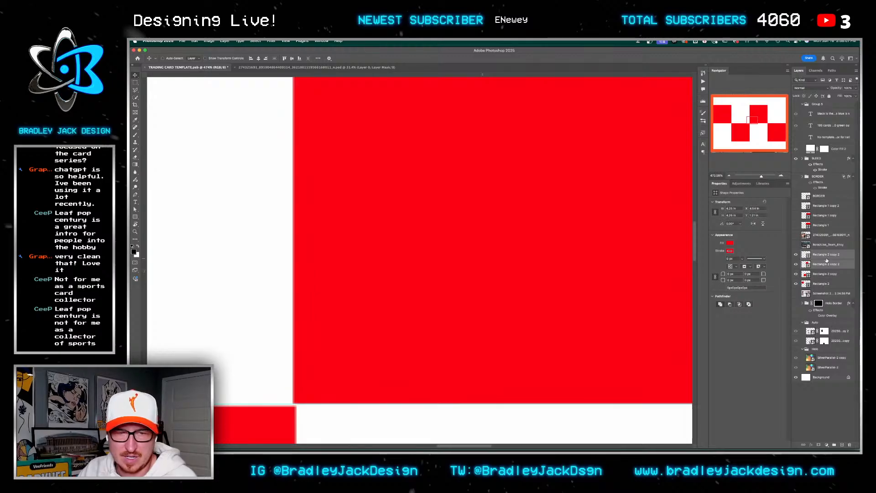
{"action": "left_click", "coordinate": [827, 273]}
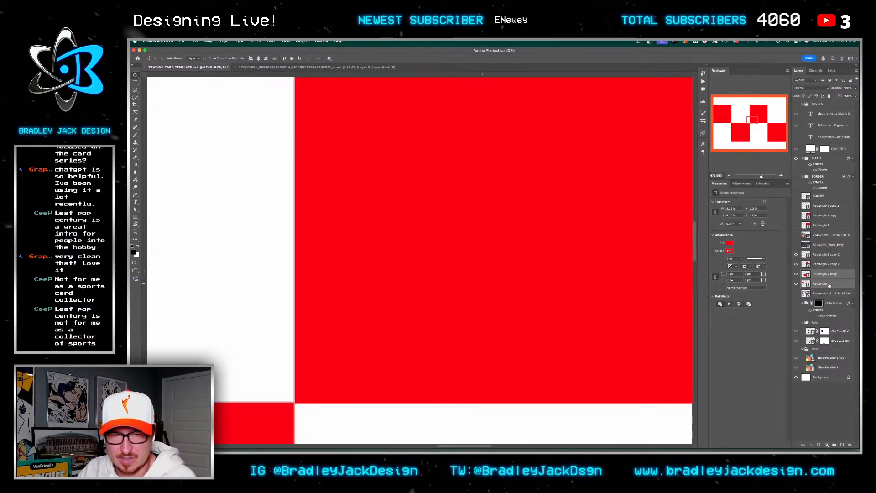
{"action": "key", "text": "super+0"}
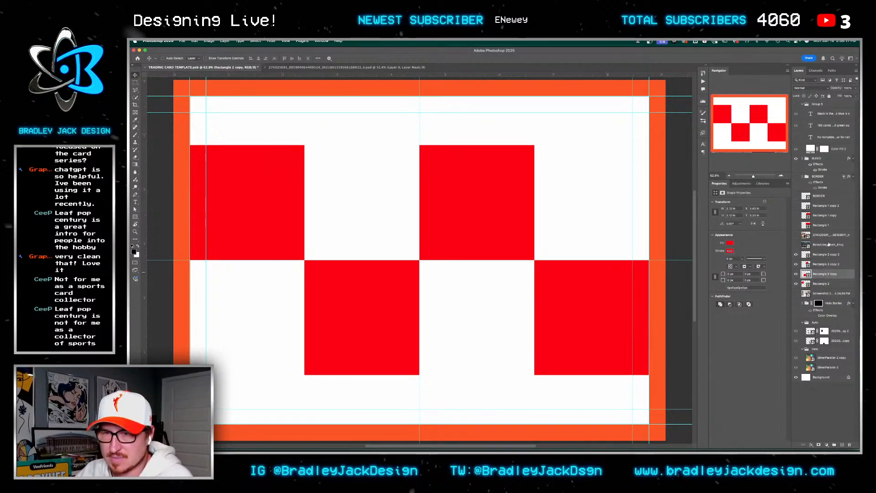
Preview the cutout photo of the two women over the red squares and hide it again
{"action": "left_click", "coordinate": [828, 235]}
{"action": "left_click", "coordinate": [796, 235]}
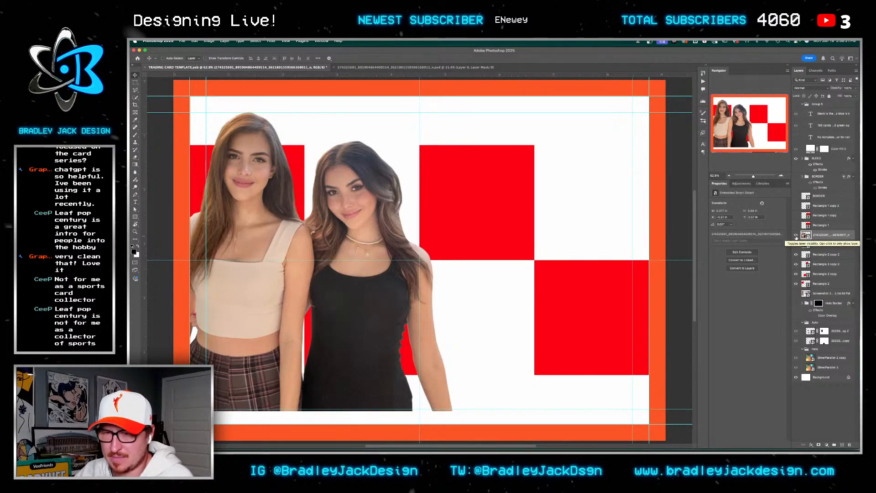
{"action": "left_click", "coordinate": [797, 236]}
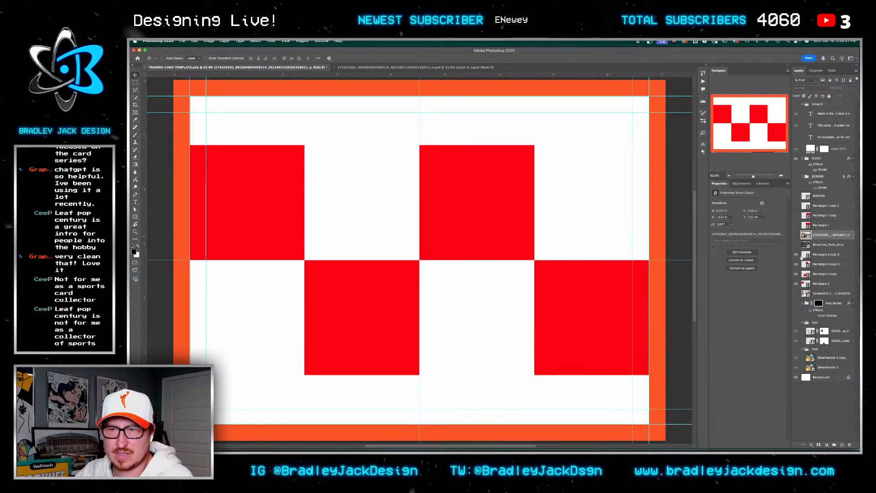
Hide the outer upper-left and lower-right red squares, keeping only the two squares that meet at the centre
{"action": "left_click", "coordinate": [796, 274]}
{"action": "left_click", "coordinate": [796, 285]}
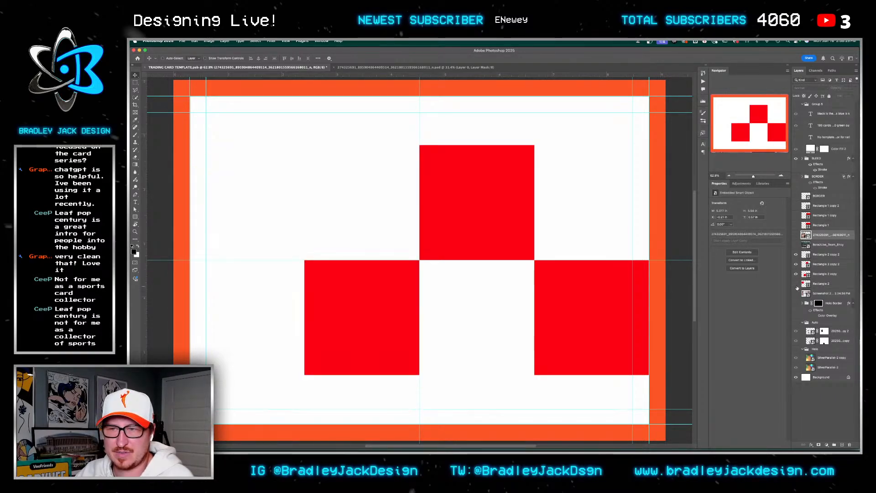
{"action": "left_click", "coordinate": [796, 254]}
{"action": "left_click", "coordinate": [799, 263]}
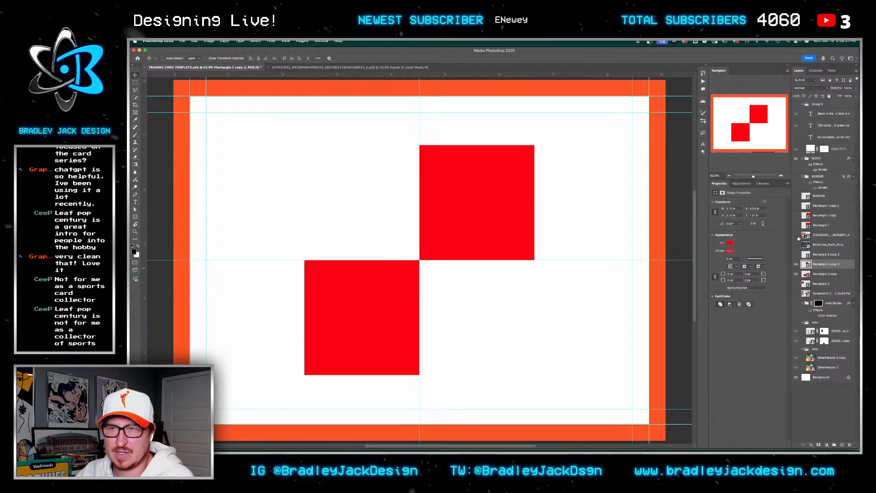
Show the cutout photo, clip it to the lower-left square, and position the woman in the beige top inside it
{"action": "left_click", "coordinate": [796, 235]}
{"action": "left_click_drag", "start_coordinate": [822, 235], "coordinate": [822, 273]}
{"action": "left_click", "coordinate": [819, 269], "text": "alt"}
{"action": "left_click_drag", "start_coordinate": [396, 303], "coordinate": [528, 383]}
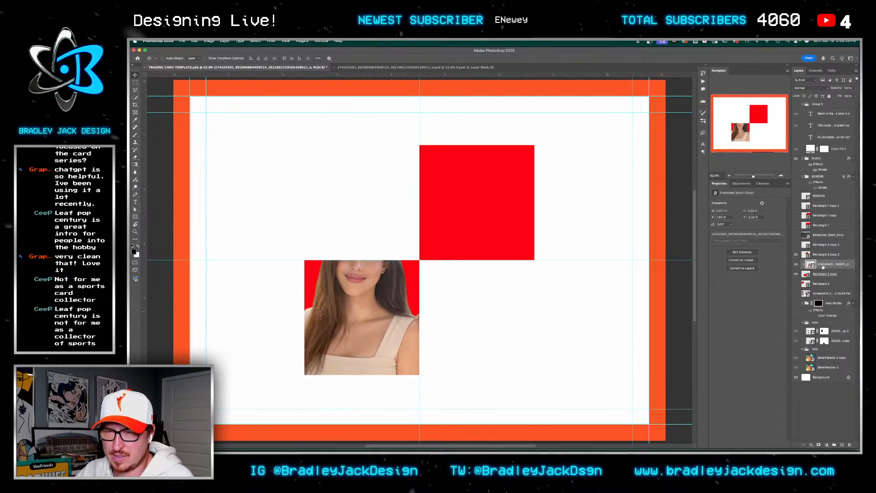
Duplicate the photo, clip the copy to the upper-right square, and position the woman in the black top inside it
{"action": "key", "text": "ctrl+j"}
{"action": "left_click", "coordinate": [813, 258], "text": "alt"}
{"action": "left_click_drag", "start_coordinate": [524, 327], "coordinate": [516, 231]}
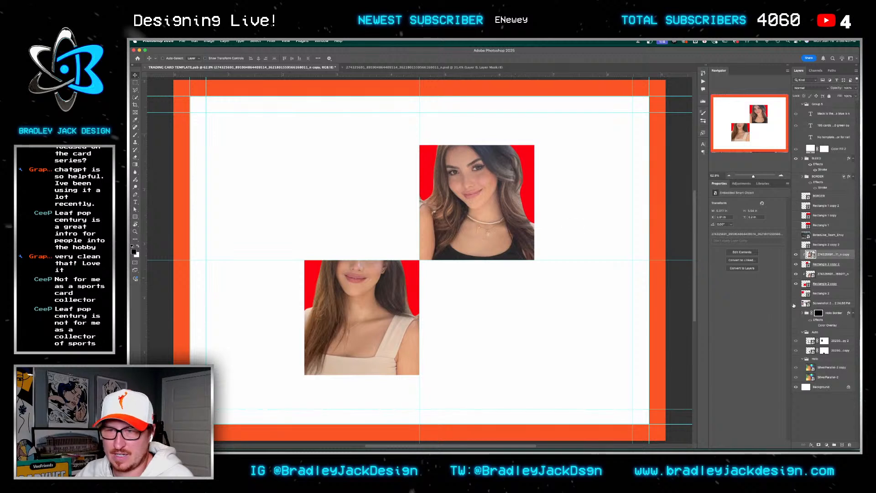
Enlarge both photo squares together and move them down so their shared corner sits on the centre guides
{"action": "key", "text": "alt+shift+["}
{"action": "key", "text": "alt+shift+["}
{"action": "key", "text": "alt+shift+["}
{"action": "key", "text": "ctrl+t"}
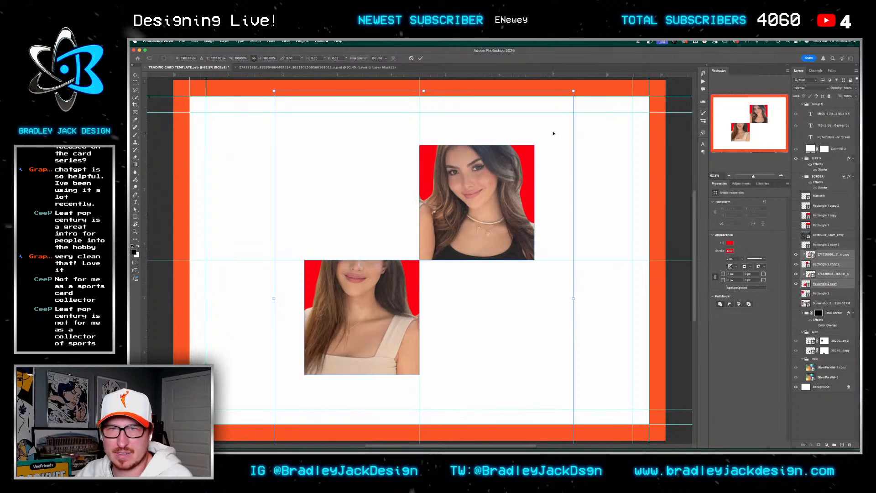
{"action": "left_click_drag", "start_coordinate": [573, 91], "coordinate": [603, 85]}
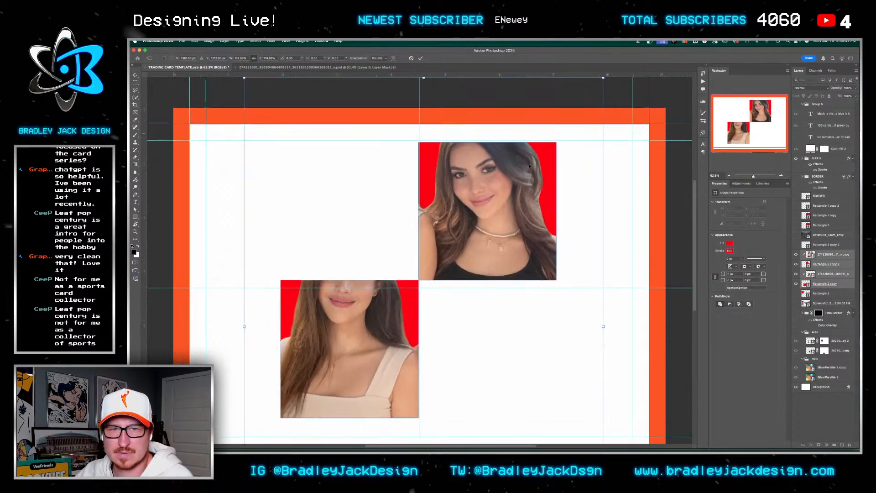
{"action": "left_click_drag", "start_coordinate": [527, 170], "coordinate": [527, 178]}
{"action": "key", "text": "Return"}
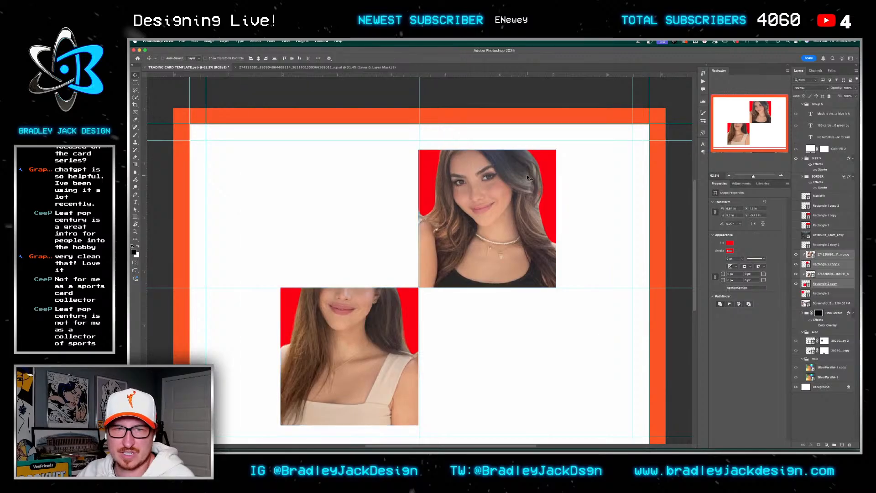
{"action": "scroll", "coordinate": [508, 158], "scroll_direction": "down", "scroll_amount": 2}
{"action": "scroll", "coordinate": [542, 255], "scroll_direction": "up", "scroll_amount": 1}
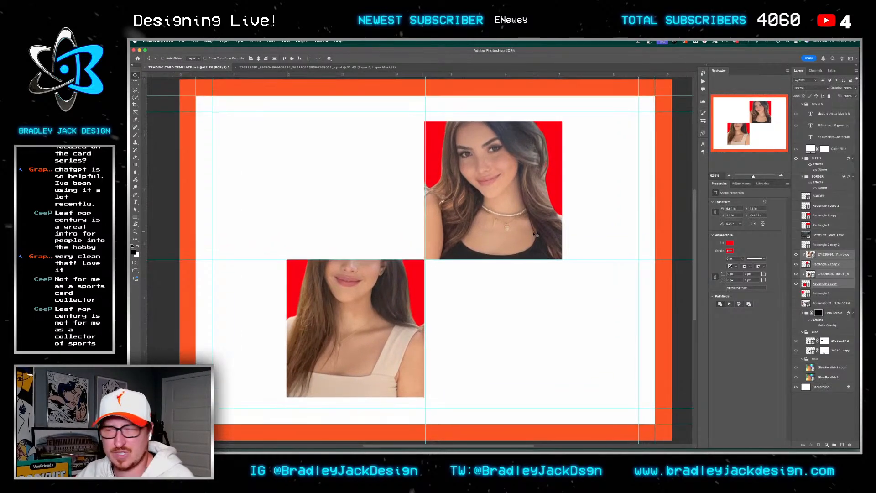
{"action": "scroll", "coordinate": [514, 251], "scroll_direction": "down", "scroll_amount": 2}
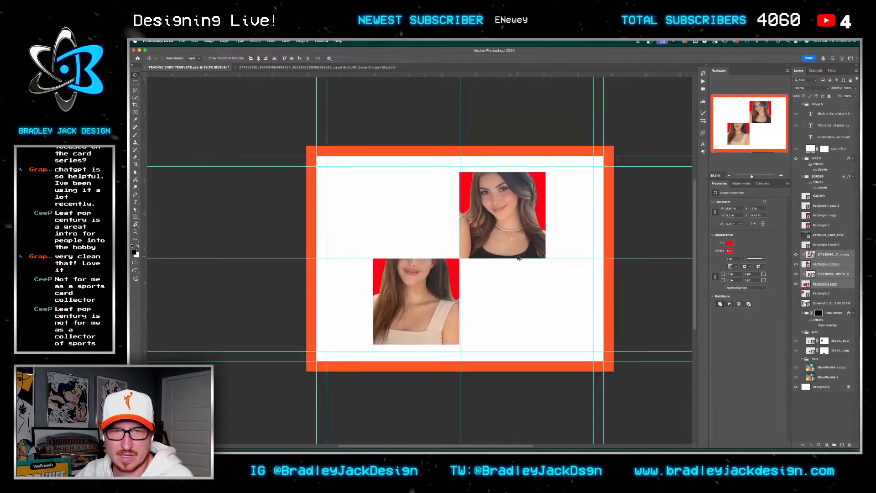
Enlarge both photo squares together until they fill the height between the inner guides, keeping their shared corner on the card's centre
{"action": "key", "text": "super+t"}
{"action": "mouse_move", "coordinate": [575, 132]}
{"action": "left_mouse_down"}
{"action": "mouse_move", "coordinate": [594, 113]}
{"action": "mouse_move", "coordinate": [580, 123]}
{"action": "left_mouse_up"}
{"action": "scroll", "coordinate": [455, 271], "scroll_direction": "down", "scroll_amount": 5}
{"action": "scroll", "coordinate": [455, 270], "scroll_direction": "left", "scroll_amount": 2}
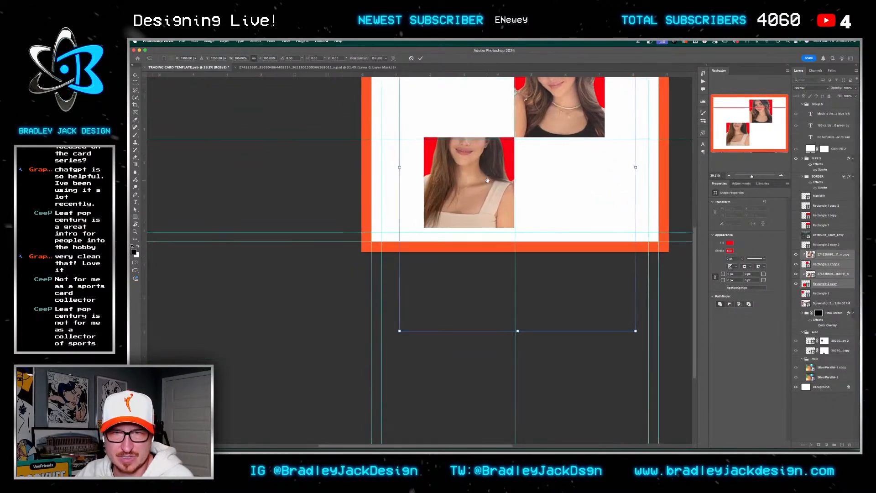
{"action": "left_click_drag", "start_coordinate": [486, 181], "coordinate": [489, 184]}
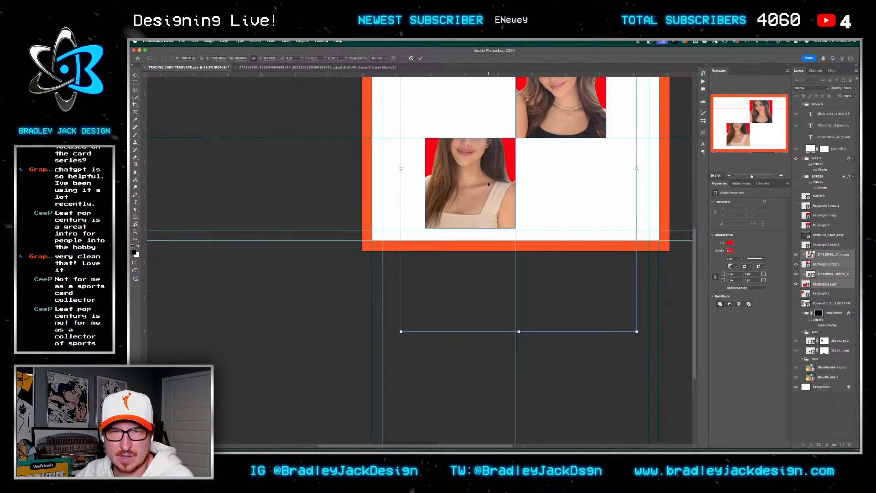
{"action": "left_click_drag", "start_coordinate": [401, 333], "coordinate": [399, 338]}
{"action": "key", "text": "Return"}
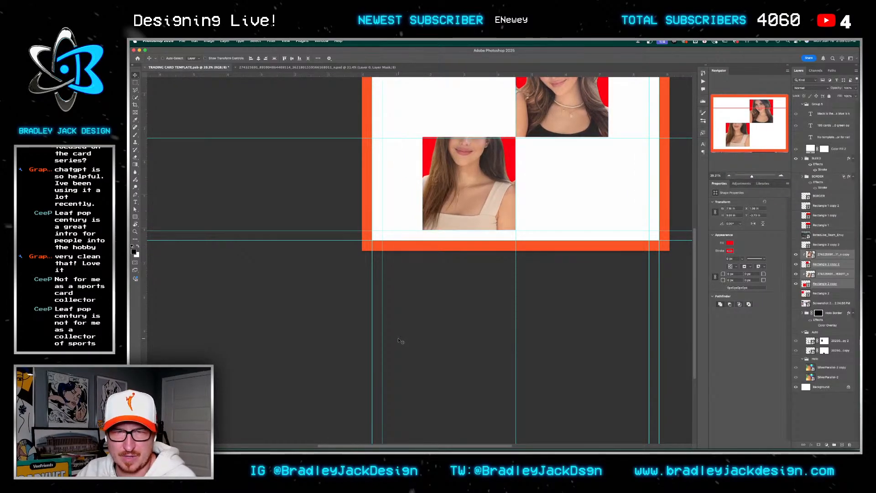
{"action": "scroll", "coordinate": [502, 280], "scroll_direction": "up", "scroll_amount": 4}
{"action": "scroll", "coordinate": [502, 280], "scroll_direction": "right", "scroll_amount": 2}
{"action": "scroll", "coordinate": [502, 280], "scroll_direction": "up", "scroll_amount": 1}
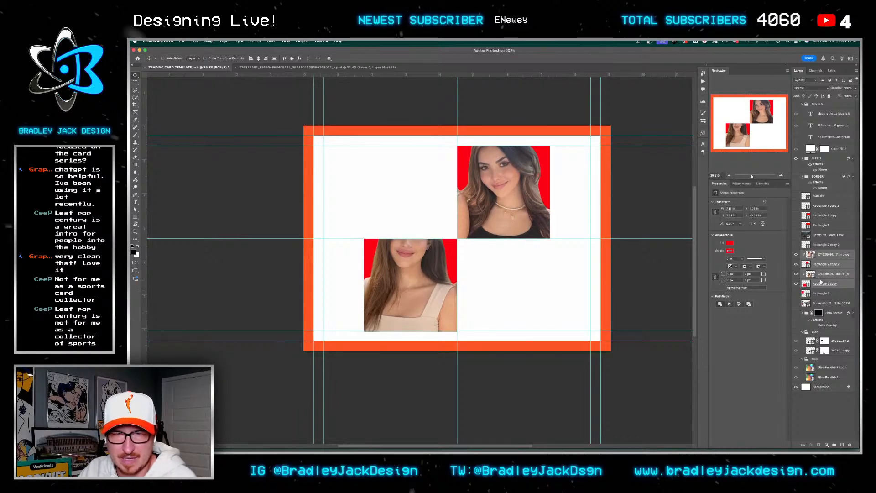
Hide both clipped photo layers so only the two red squares remain on the card
{"action": "left_click", "coordinate": [828, 274]}
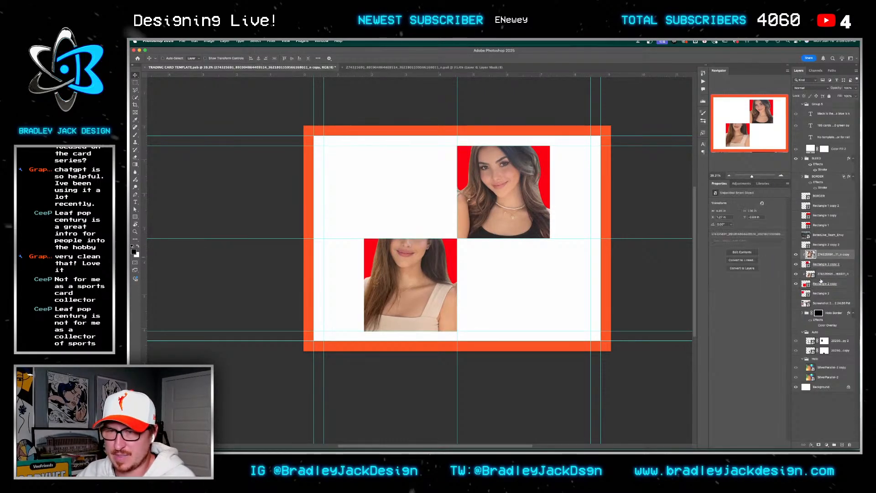
{"action": "left_click", "coordinate": [796, 274]}
{"action": "left_click", "coordinate": [796, 254]}
{"action": "left_click", "coordinate": [821, 254]}
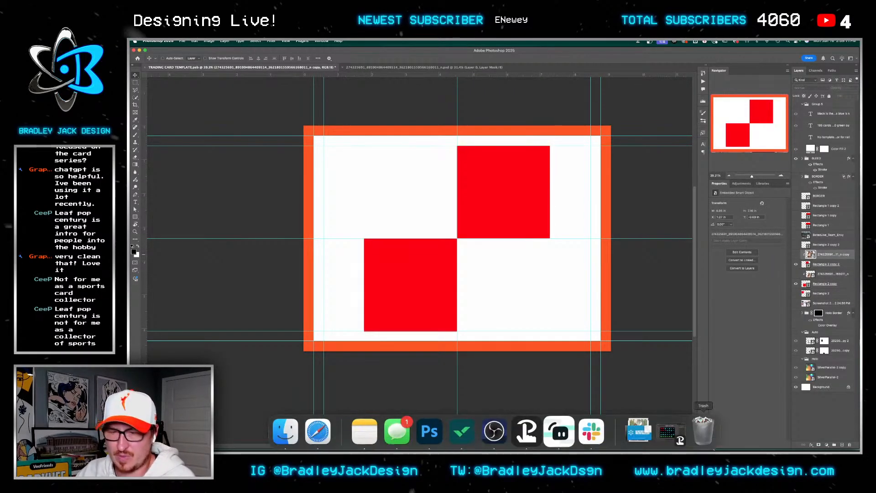
Show the two hidden wide rectangles, Rectangle 1 and Rectangle 1 copy, and change their fill to purple
{"action": "left_click", "coordinate": [824, 215]}
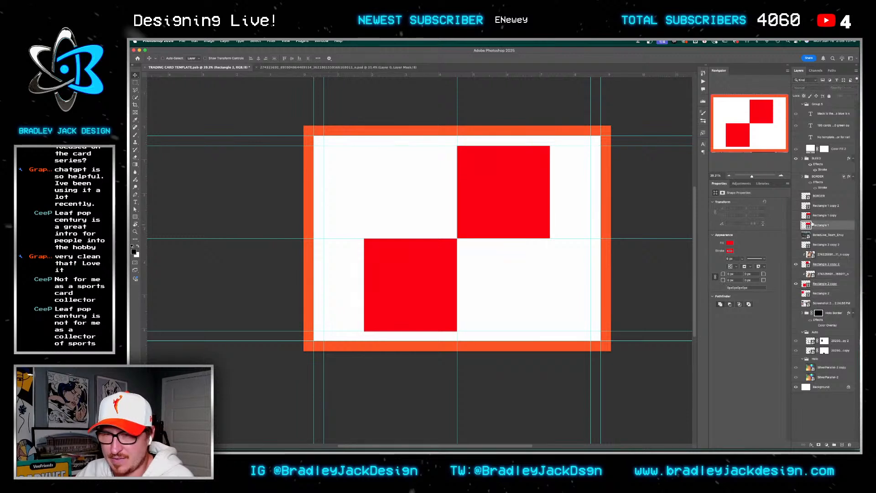
{"action": "left_click", "coordinate": [796, 215]}
{"action": "left_click", "coordinate": [796, 225]}
{"action": "left_click", "coordinate": [827, 227], "text": "shift"}
{"action": "key", "text": "u"}
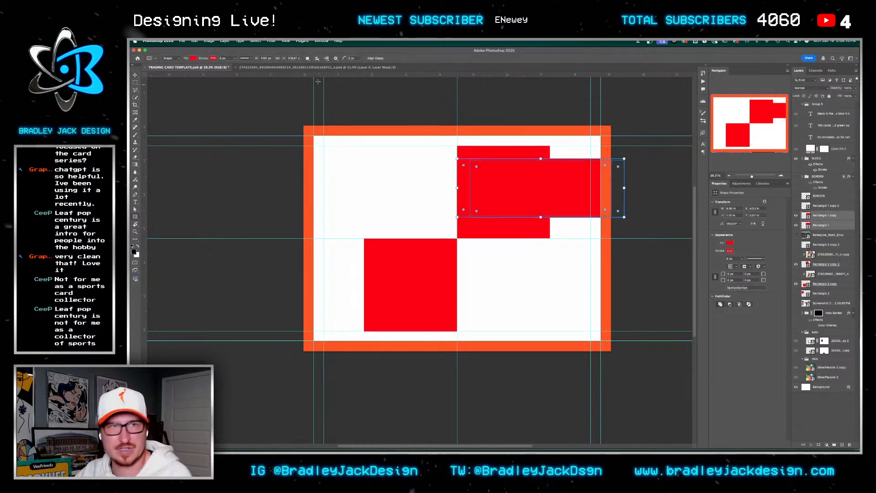
{"action": "left_click", "coordinate": [194, 58]}
{"action": "left_click", "coordinate": [228, 69]}
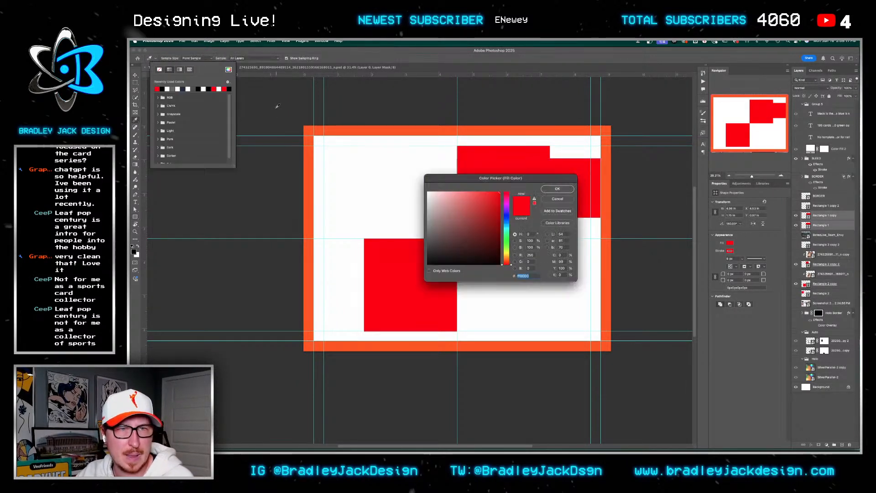
{"action": "left_click", "coordinate": [507, 207]}
{"action": "left_click", "coordinate": [557, 188]}
Move one purple rectangle to the card's upper-left area and the other to its lower-right area, diagonally opposite each other
{"action": "key", "text": "v"}
{"action": "left_click_drag", "start_coordinate": [545, 190], "coordinate": [513, 302]}
{"action": "left_click", "coordinate": [820, 225]}
{"action": "left_click_drag", "start_coordinate": [513, 302], "coordinate": [515, 302]}
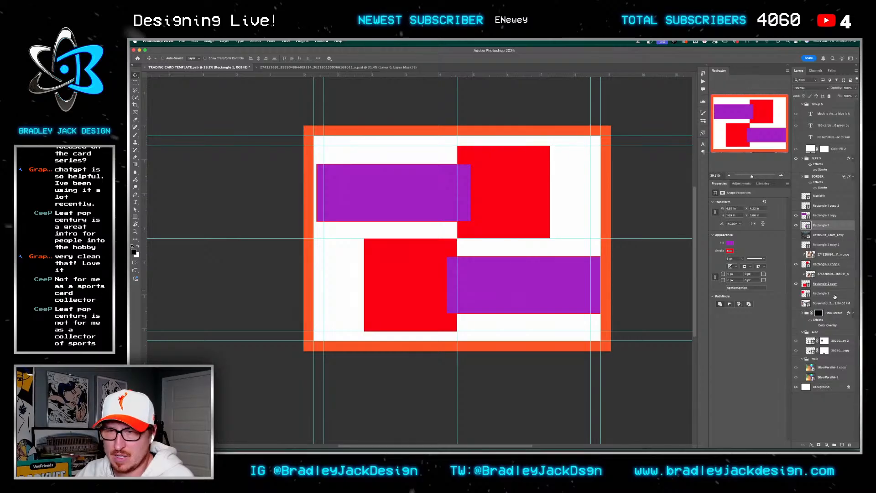
Duplicate both red squares, placing one copy at the lower-right edge and the other at the upper-left edge to extend the checkerboard
{"action": "left_click", "coordinate": [835, 297]}
{"action": "left_click", "coordinate": [825, 284]}
{"action": "left_click_drag", "start_coordinate": [345, 318], "coordinate": [530, 318]}
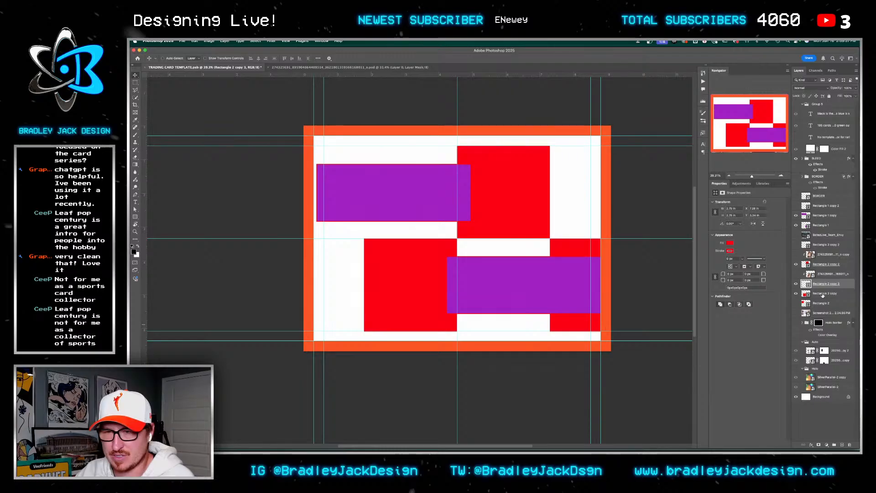
{"action": "left_click", "coordinate": [825, 264]}
{"action": "left_click_drag", "start_coordinate": [507, 229], "coordinate": [327, 236]}
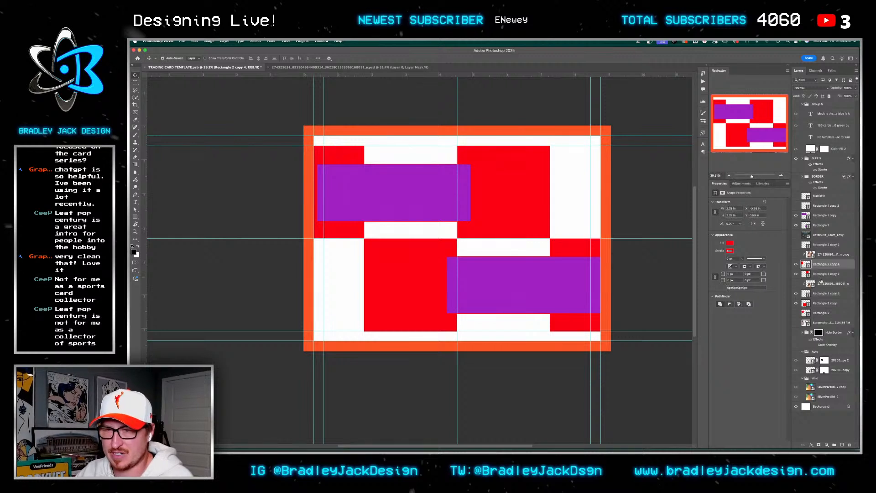
{"action": "left_click", "coordinate": [817, 295], "text": "shift"}
{"action": "left_click", "coordinate": [821, 225], "text": "super"}
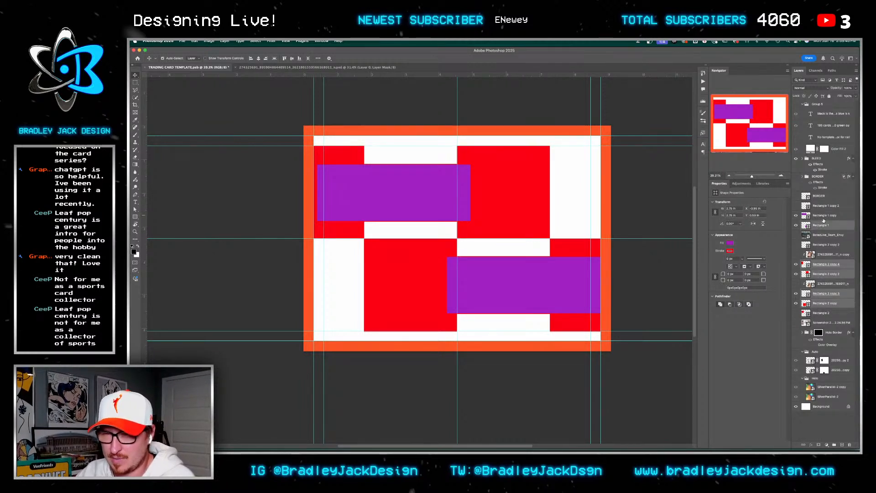
{"action": "key", "text": "a"}
{"action": "key", "text": "v"}
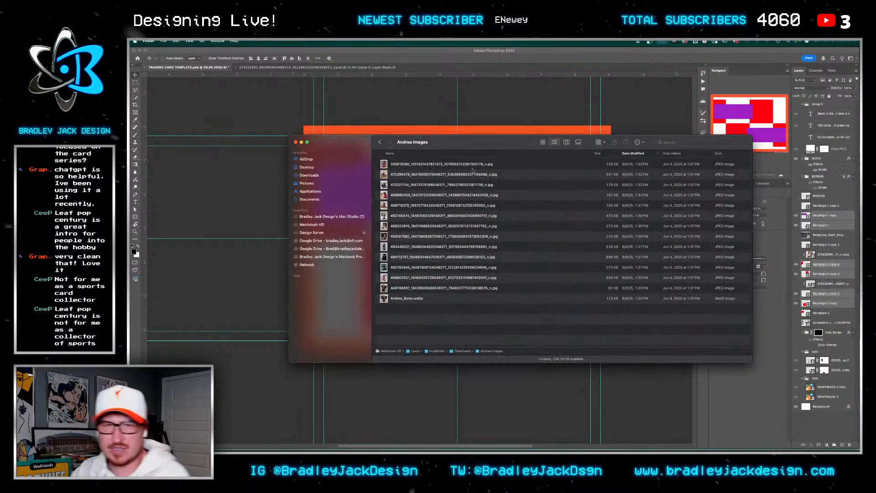
Preview the photos in the Andrea Images folder in Finder to choose one for the card
{"action": "left_click", "coordinate": [424, 291]}
{"action": "key", "text": "space"}
{"action": "key", "text": "Up"}
{"action": "key", "text": "Up"}
{"action": "key", "text": "Up"}
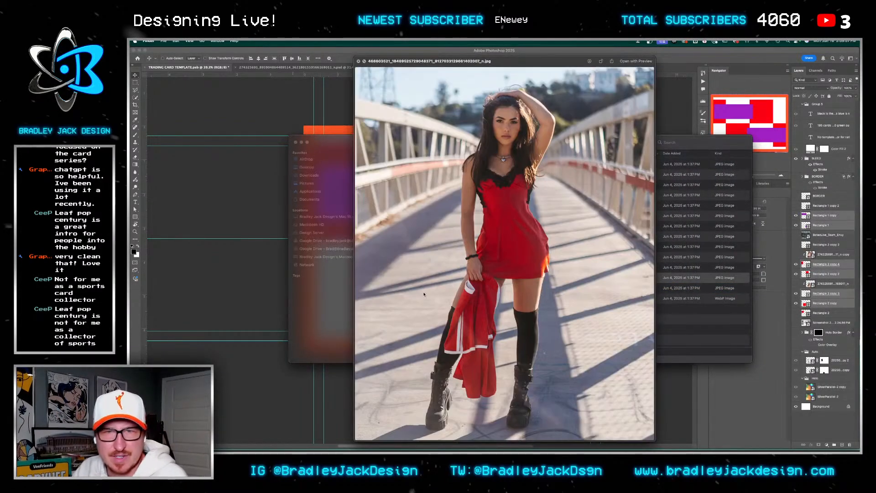
{"action": "key", "text": "Up"}
{"action": "key", "text": "Up"}
{"action": "key", "text": "Up"}
{"action": "key", "text": "Up"}
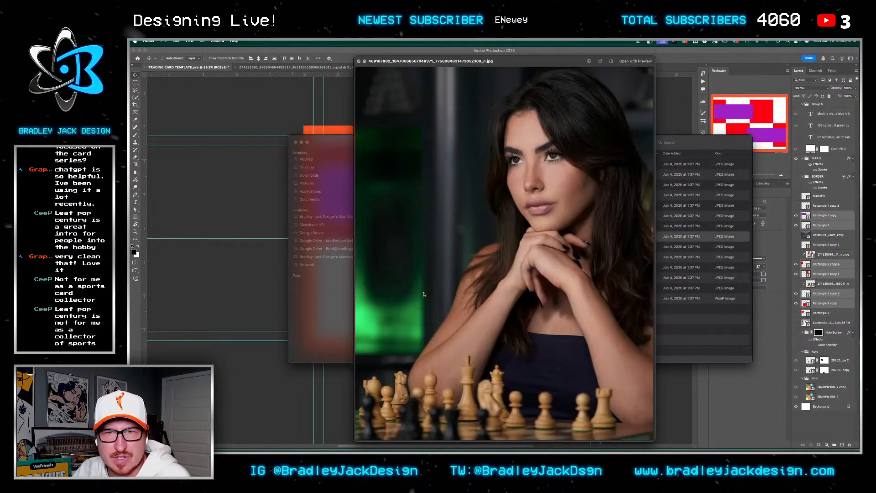
{"action": "key", "text": "Up"}
{"action": "key", "text": "Up"}
{"action": "key", "text": "Up"}
{"action": "key", "text": "Up"}
{"action": "key", "text": "Up"}
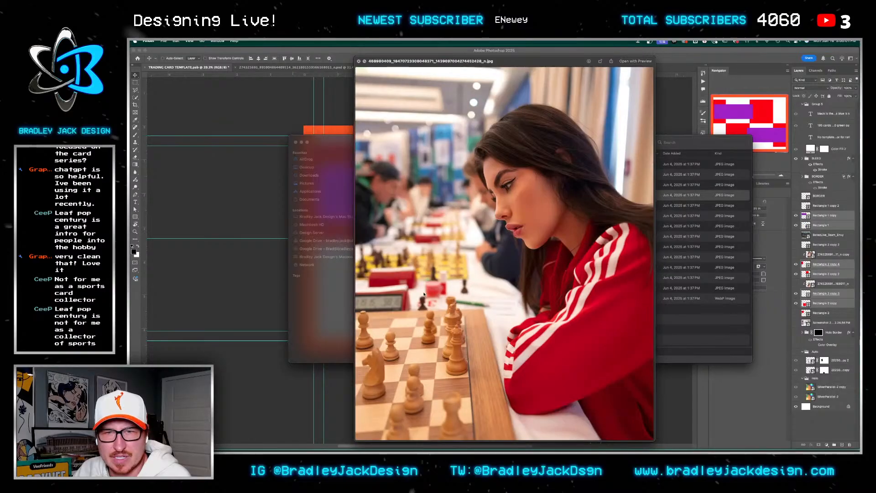
{"action": "key", "text": "Up"}
{"action": "key", "text": "Down"}
{"action": "key", "text": "Up"}
{"action": "key", "text": "Down"}
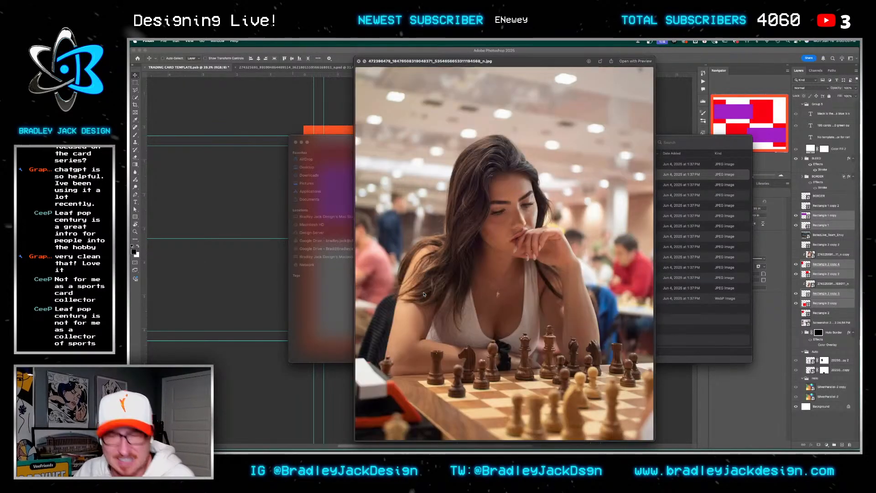
{"action": "key", "text": "Up"}
{"action": "key", "text": "space"}
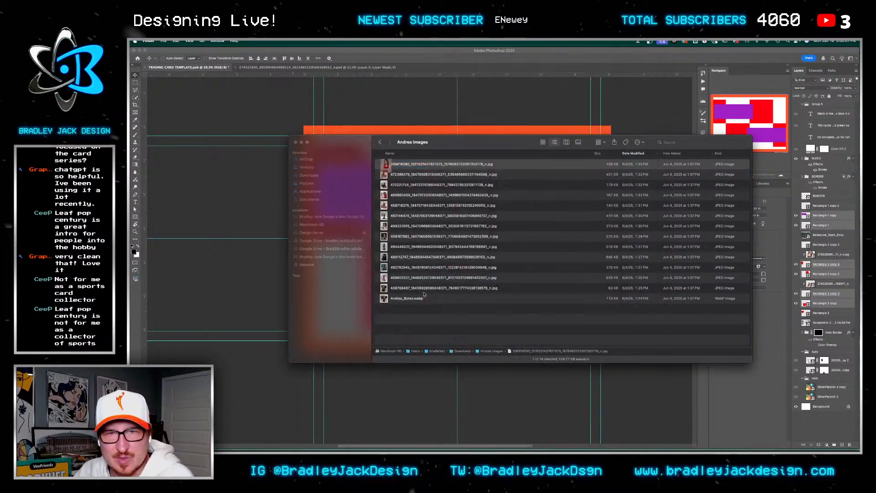
Place the portrait of the woman in the red top on the card and move both purple rectangle layers down among the square layers
{"action": "left_click_drag", "start_coordinate": [435, 165], "coordinate": [457, 228]}
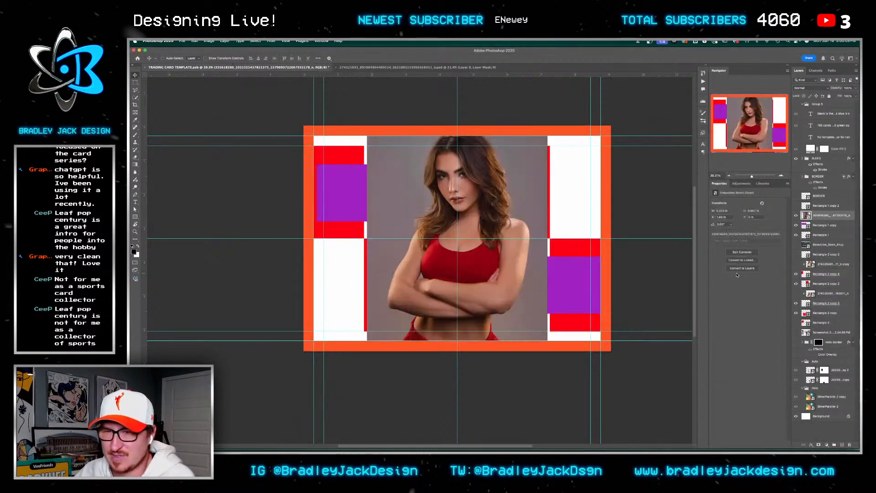
{"action": "left_click_drag", "start_coordinate": [829, 245], "coordinate": [812, 279]}
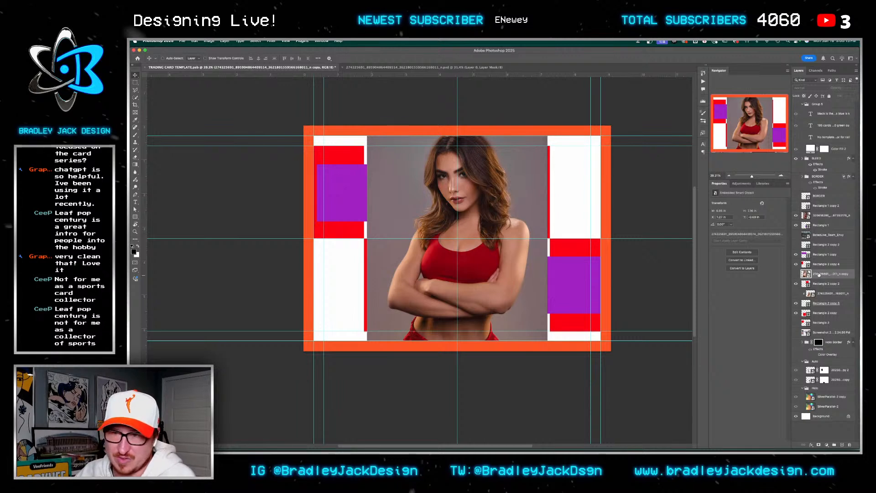
{"action": "left_click_drag", "start_coordinate": [821, 225], "coordinate": [828, 274]}
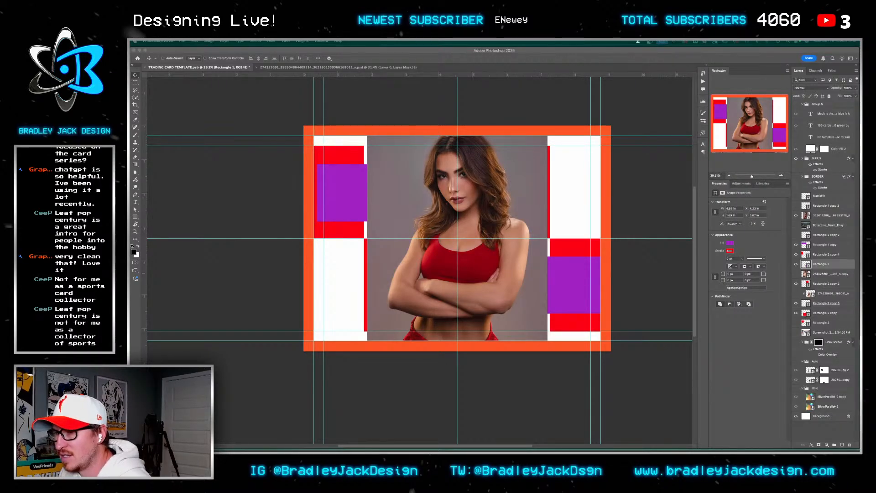
Search the web for alex botez in a new Safari tab and open her Instagram profile
{"action": "key", "text": "super+Tab"}
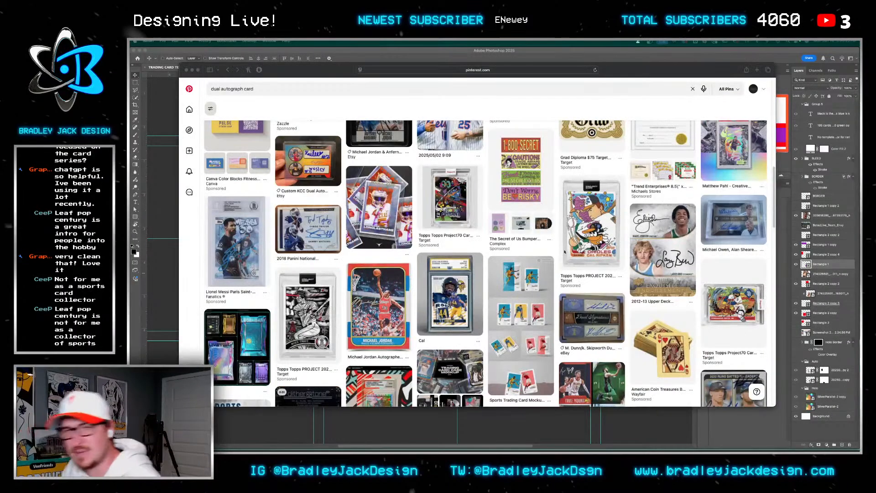
{"action": "key", "text": "super+t"}
{"action": "type", "text": "alex botez"}
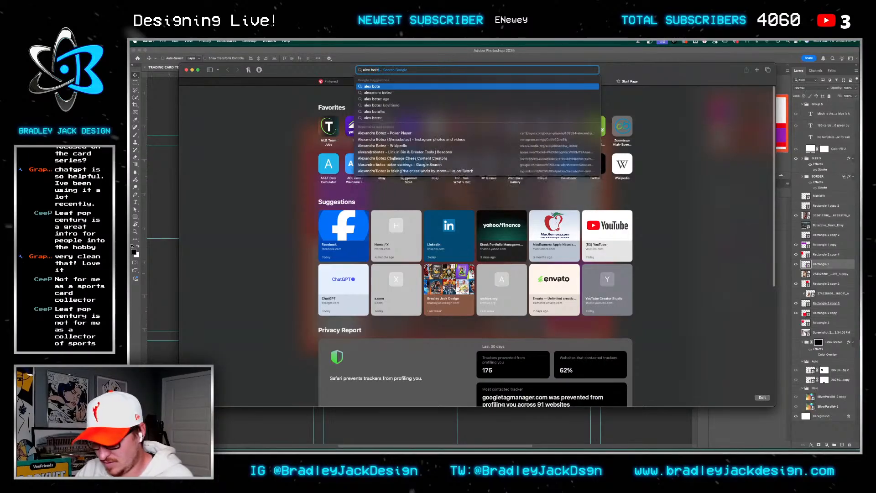
{"action": "key", "text": "Return"}
{"action": "left_click", "coordinate": [307, 298]}
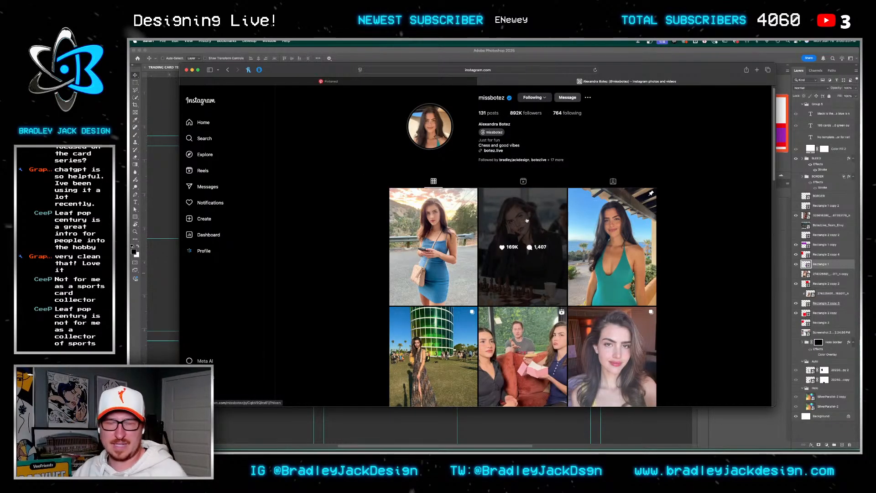
Find the photo of her with clasped hands behind a chessboard in the chess post and place it in the Photoshop card above Rectangle 1
{"action": "left_click", "coordinate": [526, 221]}
{"action": "left_click", "coordinate": [519, 246]}
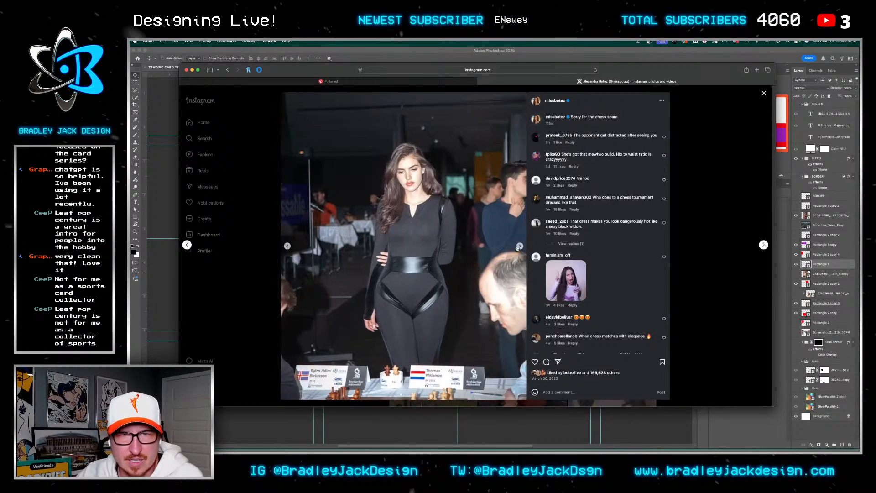
{"action": "left_click", "coordinate": [520, 246]}
{"action": "left_click", "coordinate": [519, 246]}
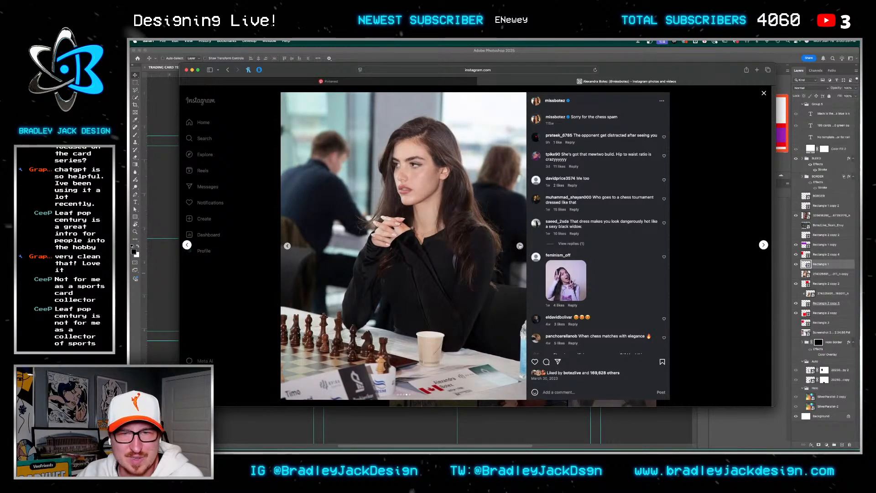
{"action": "left_click", "coordinate": [519, 245]}
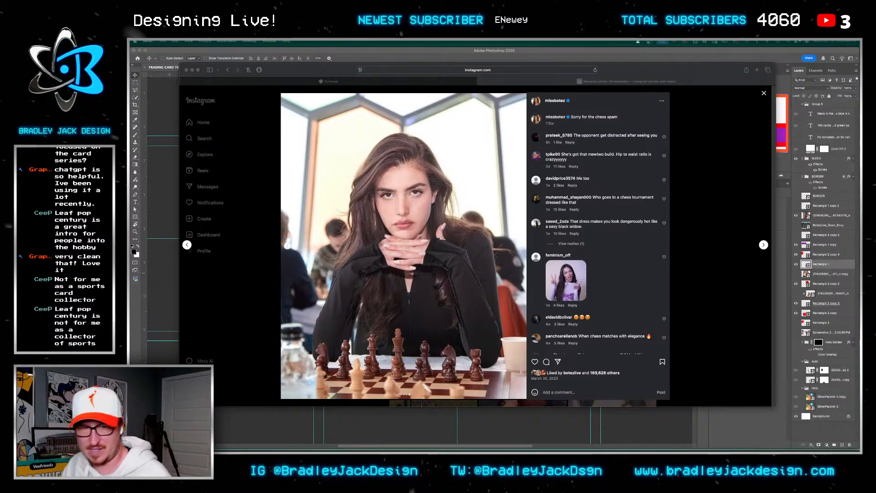
{"action": "left_click", "coordinate": [150, 260]}
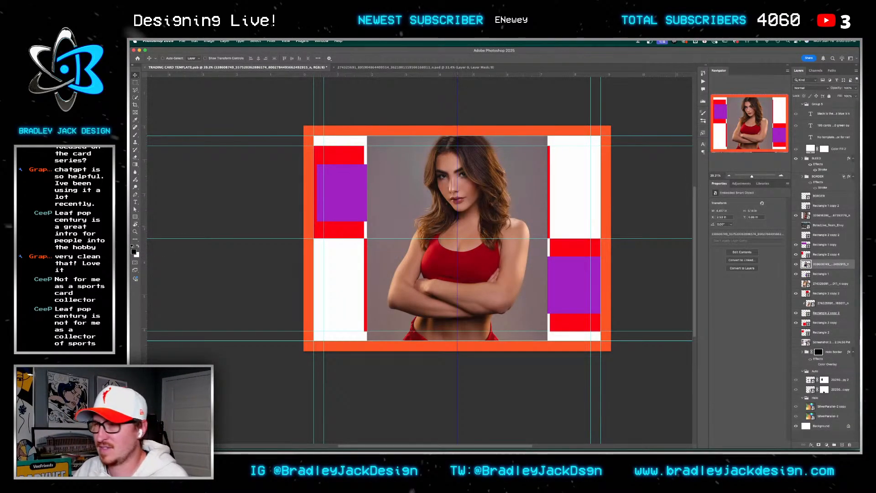
{"action": "mouse_move", "coordinate": [667, 445]}
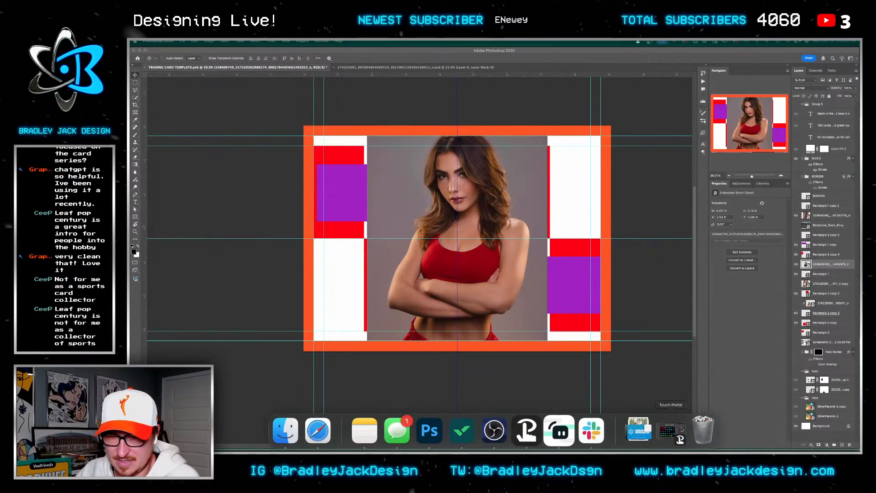
Open the trading card proposal PDF, review its card concept pages through the super short prints, and return to Photoshop
{"action": "left_click", "coordinate": [638, 433]}
{"action": "left_click", "coordinate": [455, 139]}
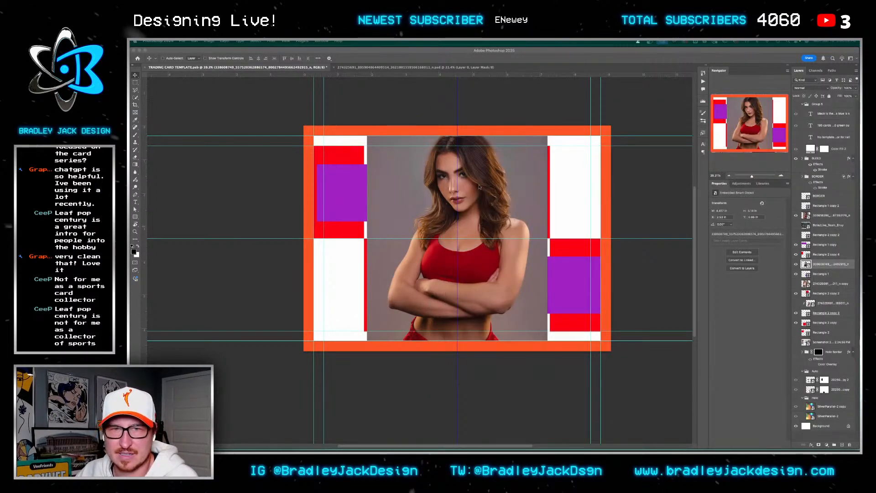
{"action": "scroll", "coordinate": [460, 210], "scroll_direction": "down", "scroll_amount": 15}
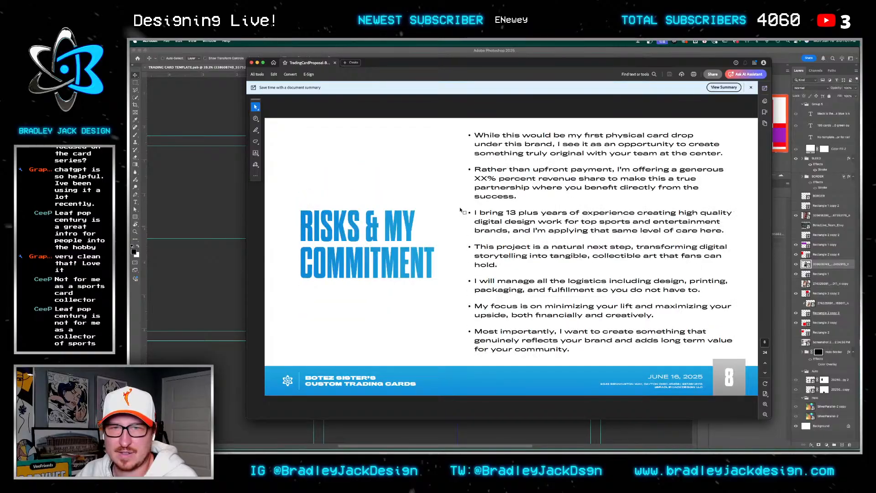
{"action": "scroll", "coordinate": [460, 210], "scroll_direction": "down", "scroll_amount": 5}
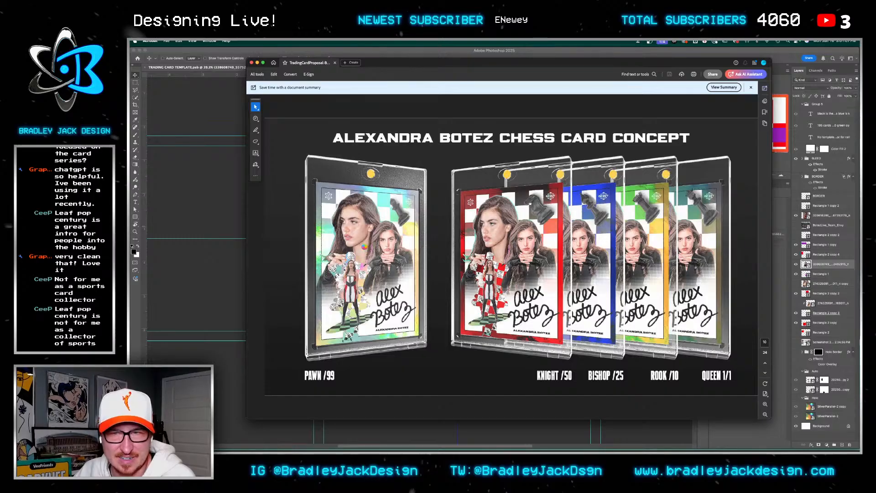
{"action": "scroll", "coordinate": [460, 210], "scroll_direction": "down", "scroll_amount": 2}
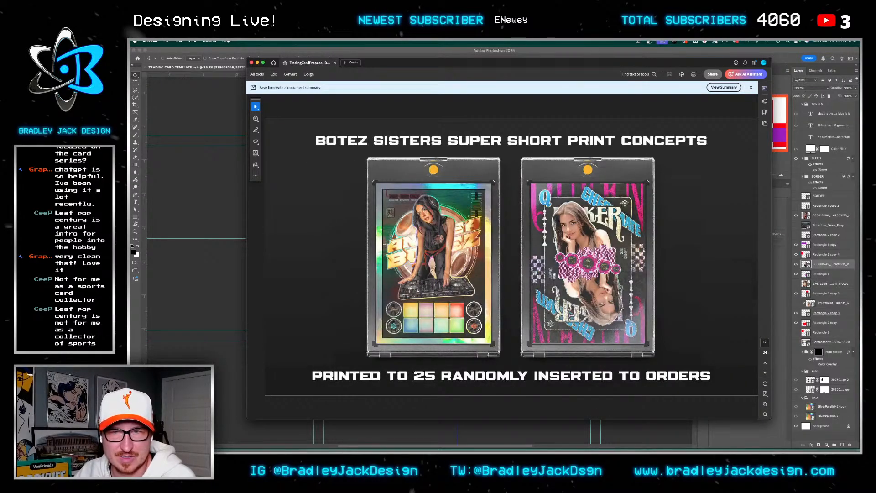
{"action": "scroll", "coordinate": [460, 210], "scroll_direction": "up", "scroll_amount": 1}
{"action": "left_click", "coordinate": [180, 232]}
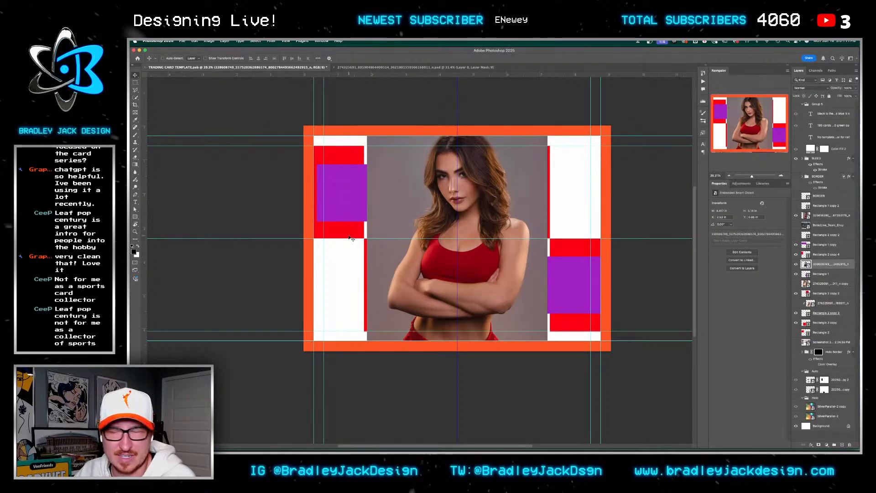
Switch to the Instagram chess post in Safari and go back through its photos to the first one
{"action": "key", "text": "super+Tab"}
{"action": "key", "text": "super+Tab"}
{"action": "key", "text": "super+Tab"}
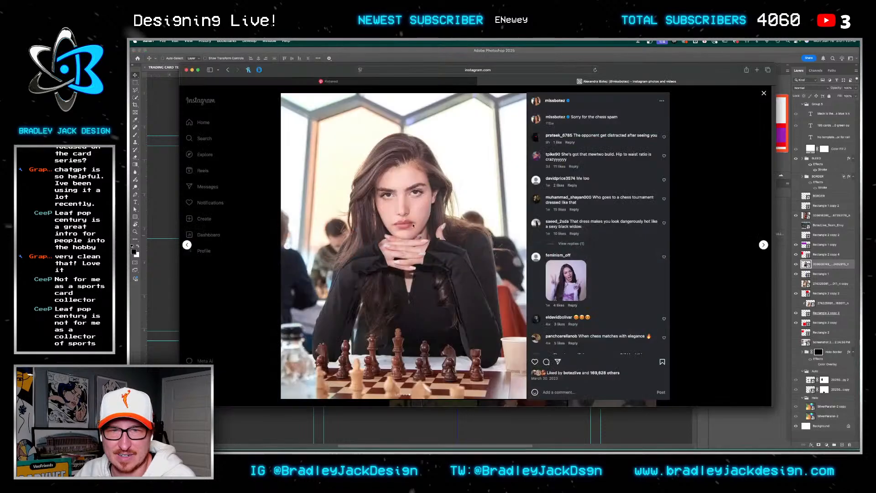
{"action": "left_click", "coordinate": [287, 246]}
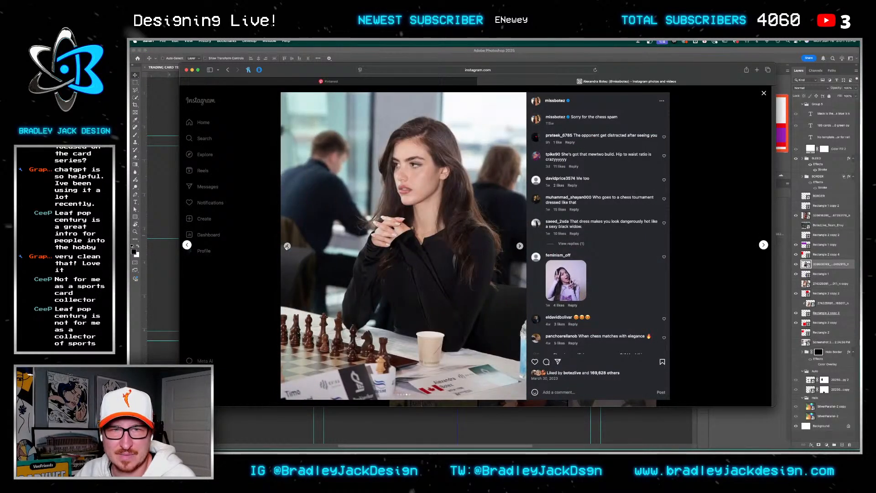
{"action": "left_click", "coordinate": [287, 247]}
{"action": "left_click", "coordinate": [287, 246]}
{"action": "left_click", "coordinate": [287, 247]}
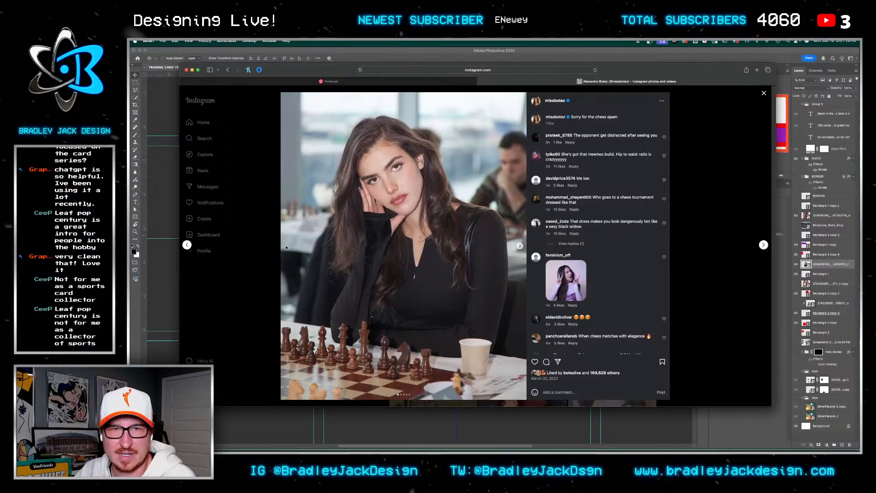
{"action": "right_click", "coordinate": [467, 238]}
{"action": "key", "text": "Escape"}
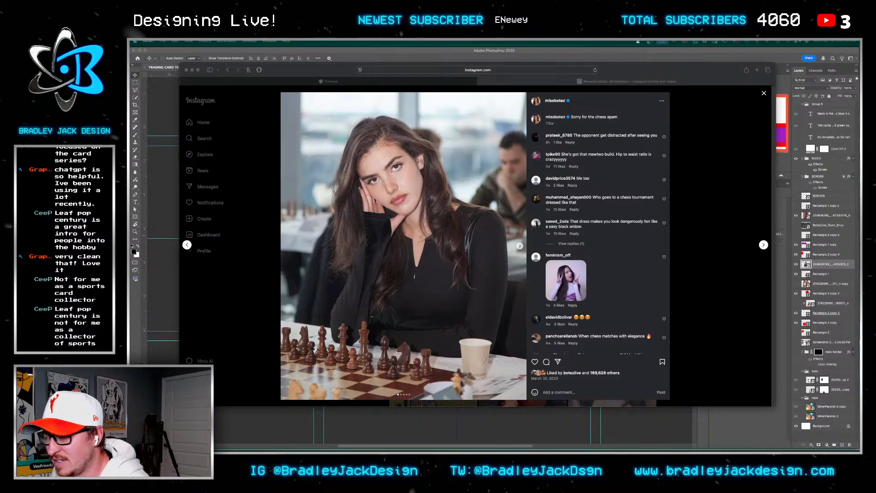
Preview the existing cutout files in Finder, including Botez_Hero.psb and the black-dress cutout
{"action": "key", "text": "space"}
{"action": "key", "text": "Down"}
{"action": "key", "text": "Down"}
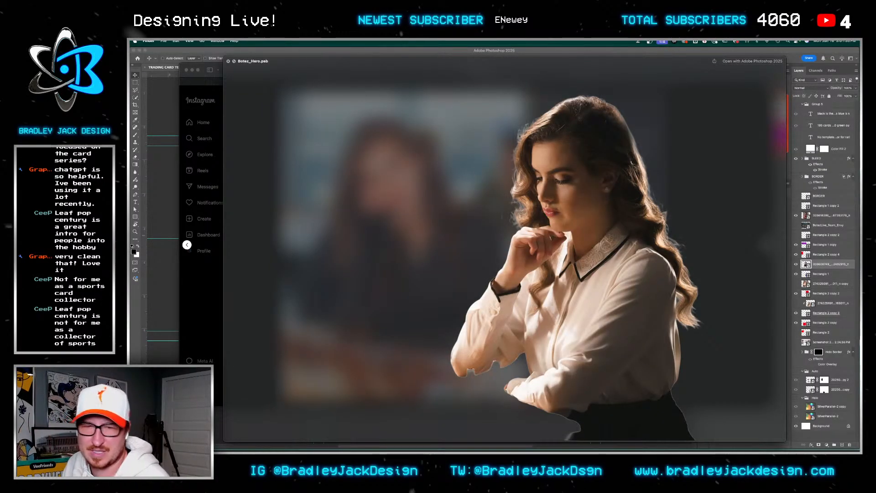
{"action": "key", "text": "Down"}
{"action": "key", "text": "Down"}
{"action": "key", "text": "Down"}
{"action": "key", "text": "Down"}
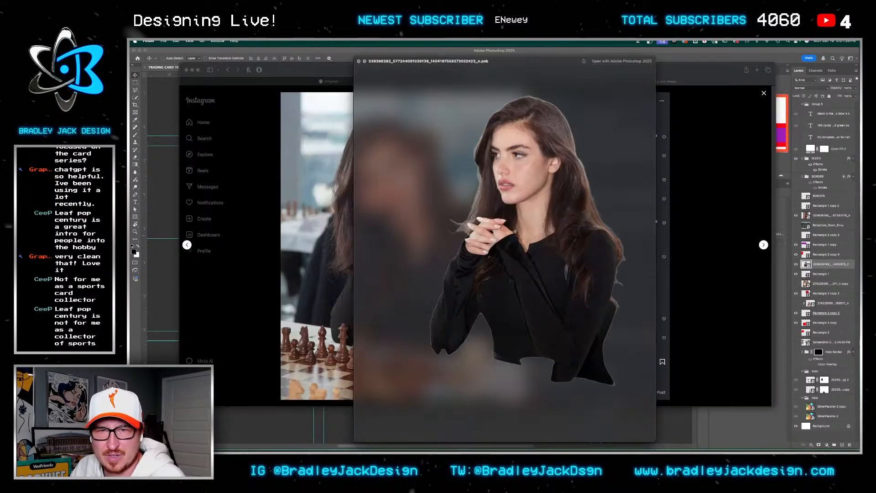
{"action": "key", "text": "space"}
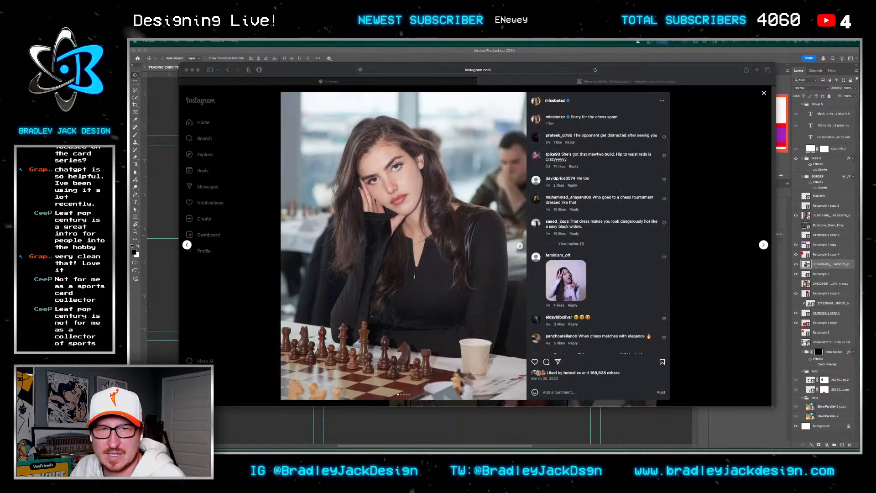
Inspect the chess photo's page element in Instagram and open its full-size image file in a separate tab
{"action": "right_click", "coordinate": [369, 261]}
{"action": "left_click", "coordinate": [392, 302]}
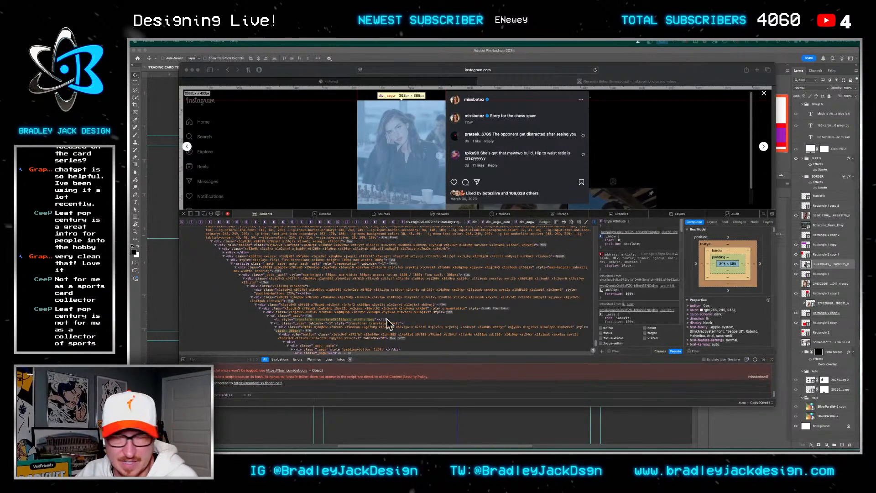
{"action": "left_click", "coordinate": [305, 330]}
{"action": "scroll", "coordinate": [301, 324], "scroll_direction": "down", "scroll_amount": 2}
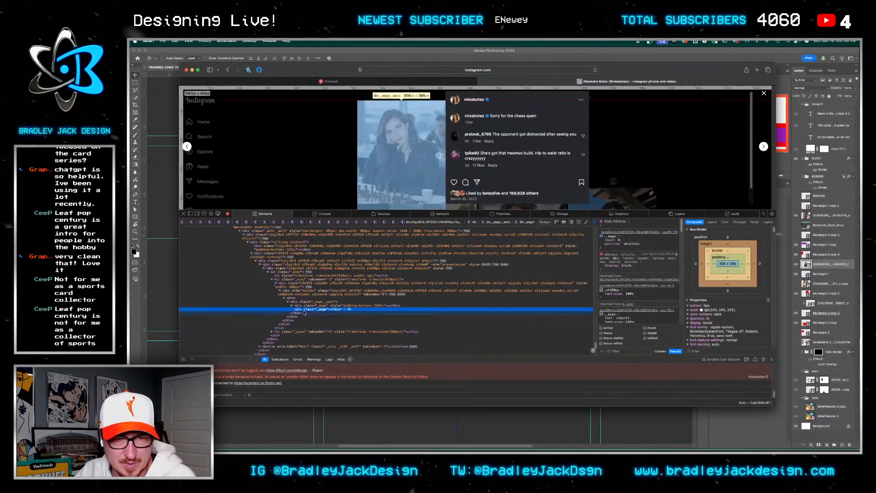
{"action": "left_click", "coordinate": [292, 305]}
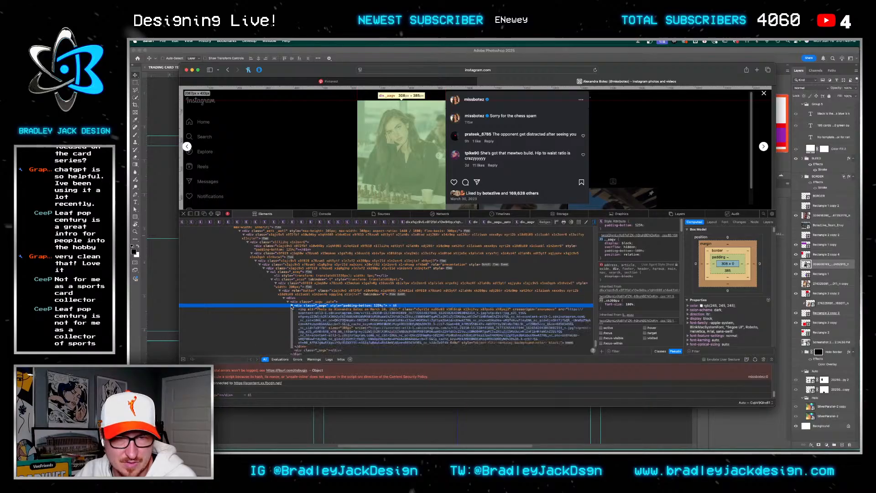
{"action": "left_click", "coordinate": [338, 320]}
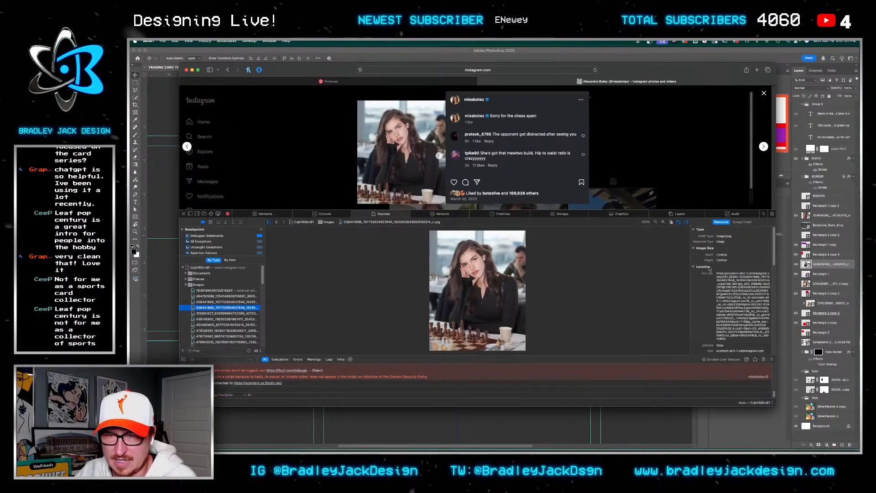
{"action": "left_click", "coordinate": [728, 340]}
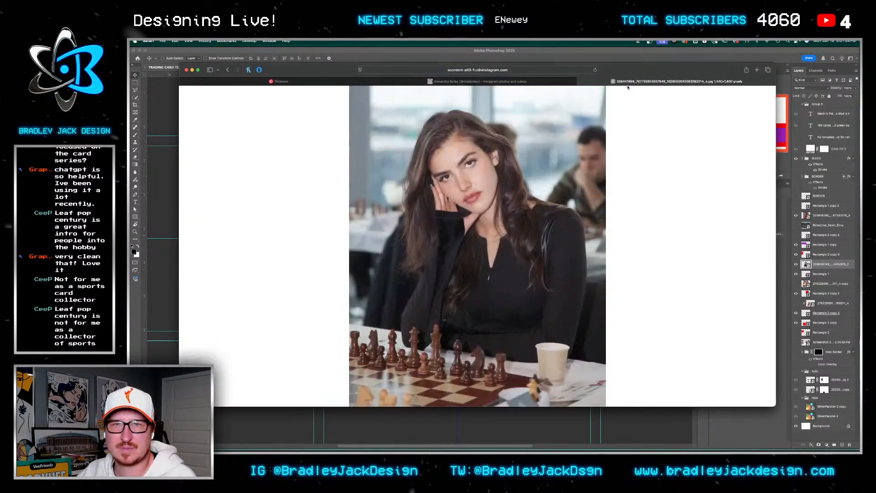
Save the full-size chess photo to Downloads and close the image and Instagram tabs
{"action": "left_click", "coordinate": [536, 154]}
{"action": "right_click", "coordinate": [540, 154]}
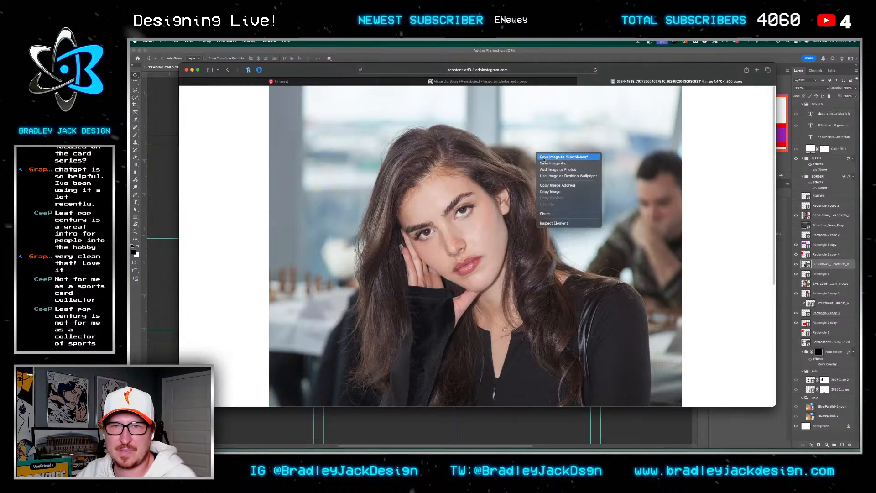
{"action": "key", "text": "Escape"}
{"action": "key", "text": "super+w"}
{"action": "key", "text": "super+w"}
Place the downloaded chess photo in the trading card template and delete the older photo layer directly beneath it
{"action": "left_click", "coordinate": [817, 344]}
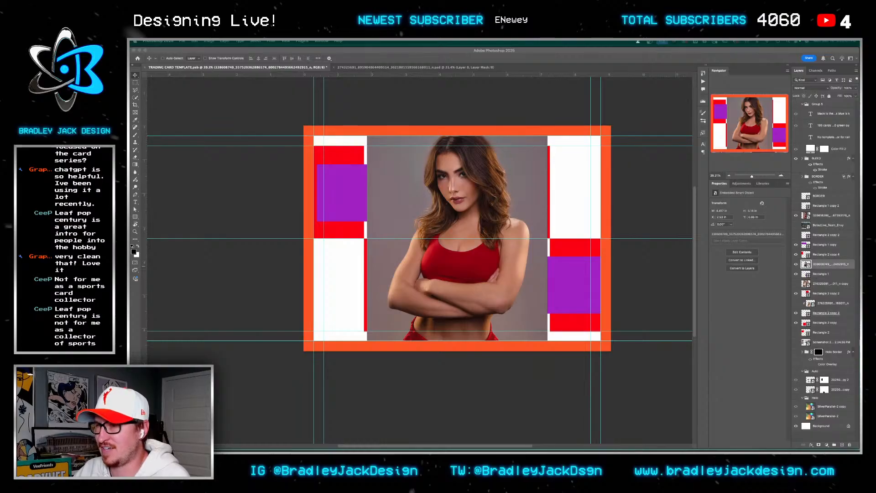
{"action": "left_click_drag", "start_coordinate": [427, 231], "coordinate": [384, 233]}
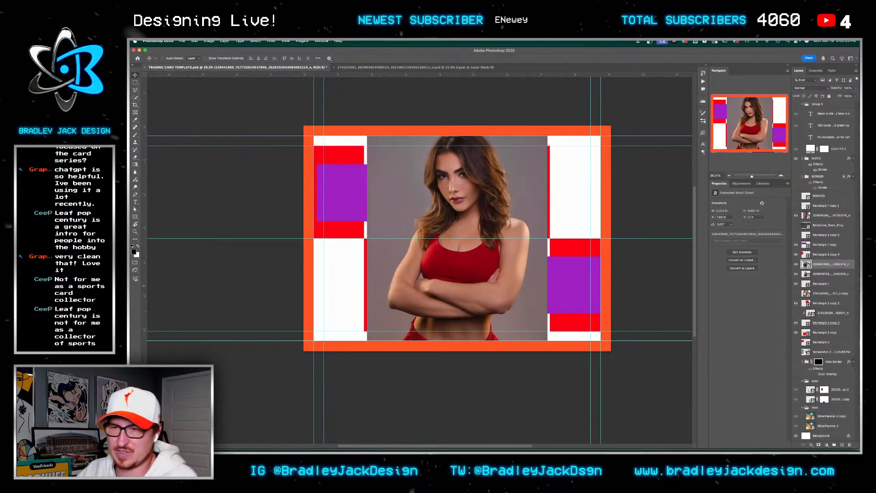
{"action": "left_click", "coordinate": [845, 273]}
{"action": "key", "text": "Delete"}
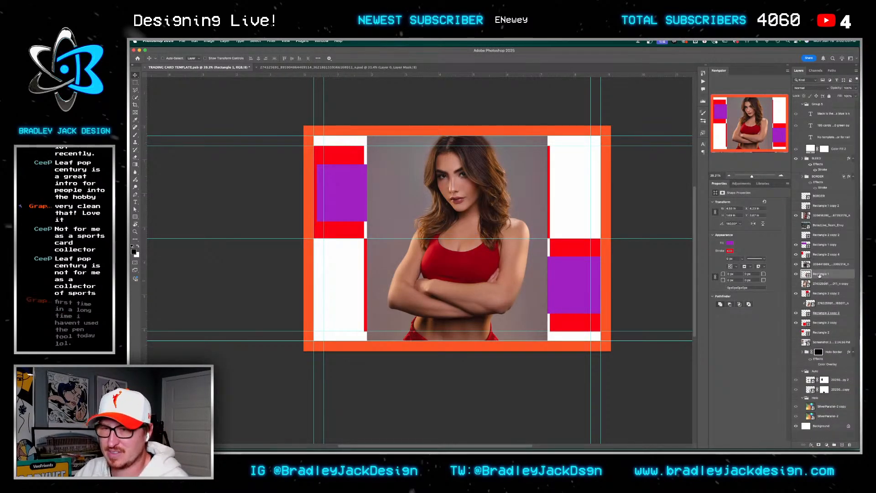
Open the embedded image of the red-top portrait, mask out its background, and save the cutout as a PSD
{"action": "double_click", "coordinate": [805, 273]}
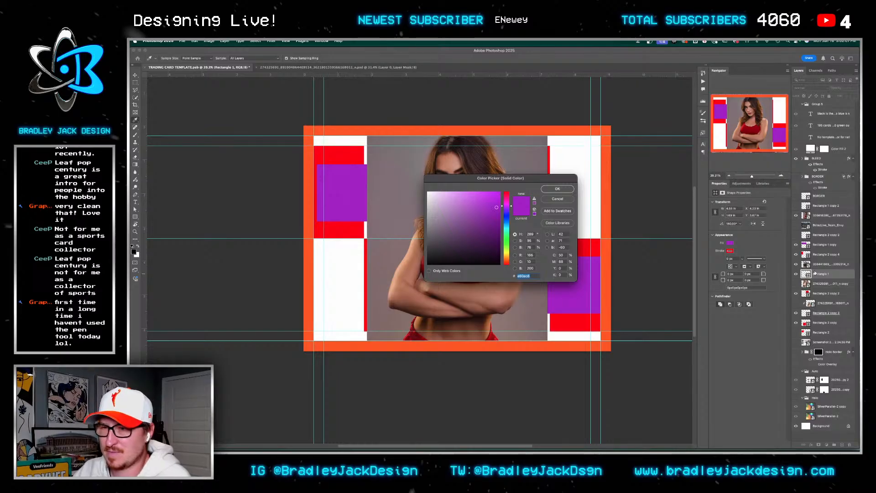
{"action": "left_click", "coordinate": [557, 198]}
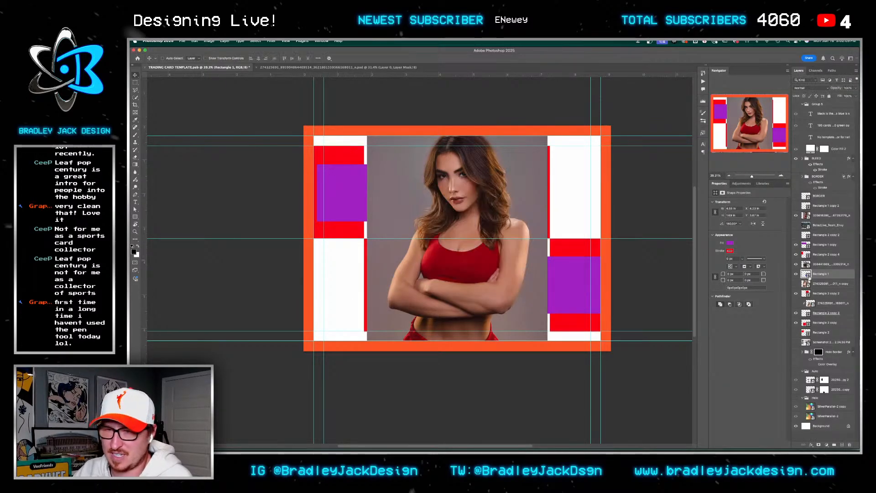
{"action": "left_click", "coordinate": [805, 265]}
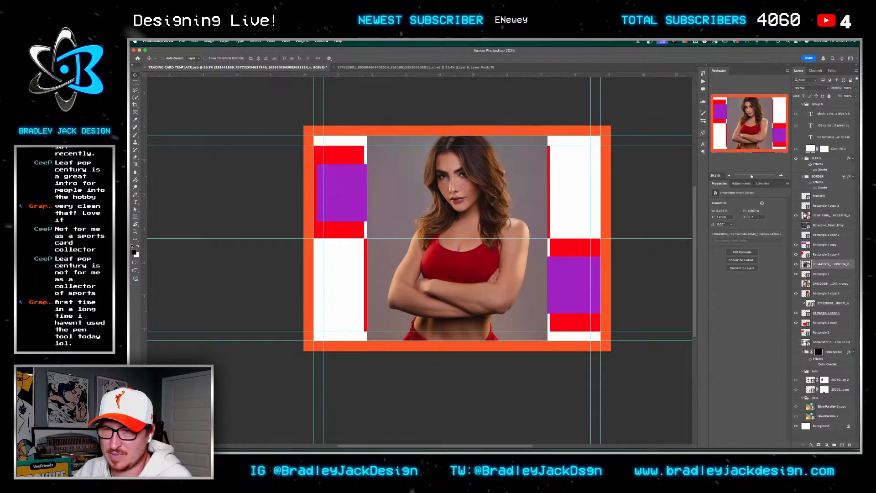
{"action": "double_click", "coordinate": [806, 264]}
{"action": "key", "text": "w"}
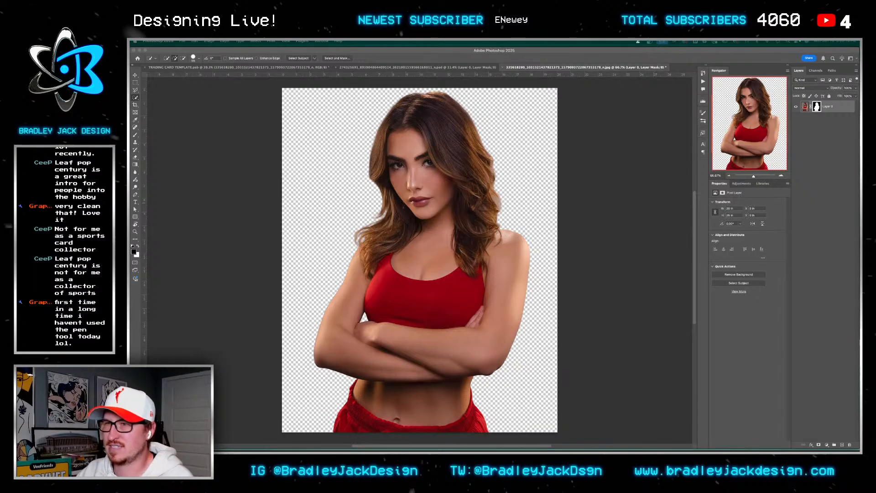
{"action": "key", "text": "ctrl+s"}
Replace the contents of the red-top portrait layer in TRADING CARD TEMPLATE with the saved cutout PSD from the Desktop
{"action": "key", "text": "ctrl+Tab"}
{"action": "key", "text": "v"}
{"action": "right_click", "coordinate": [833, 213]}
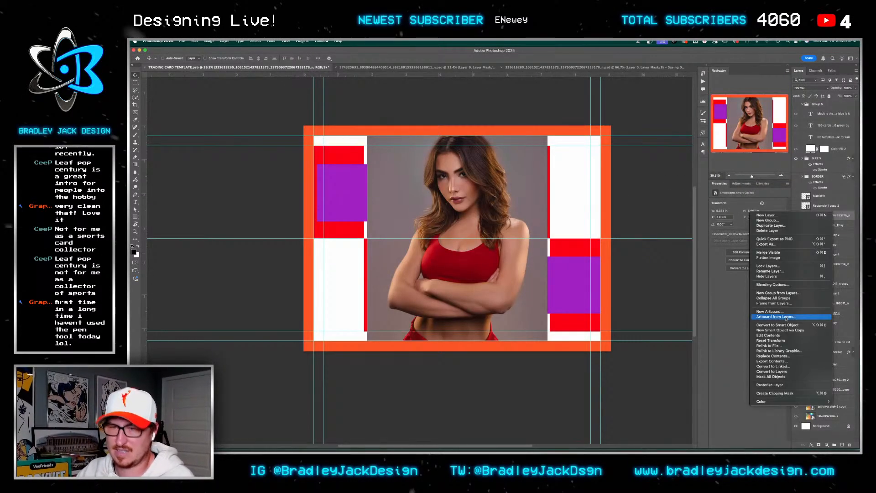
{"action": "left_click", "coordinate": [499, 238]}
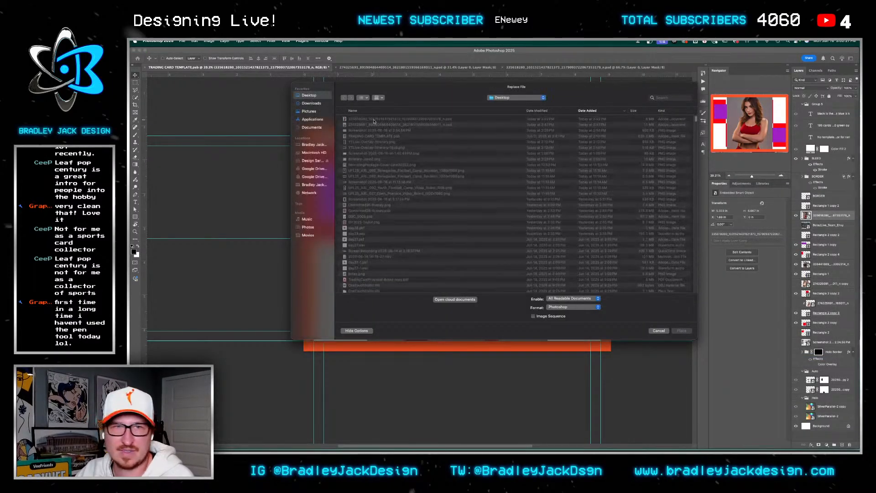
{"action": "double_click", "coordinate": [371, 119]}
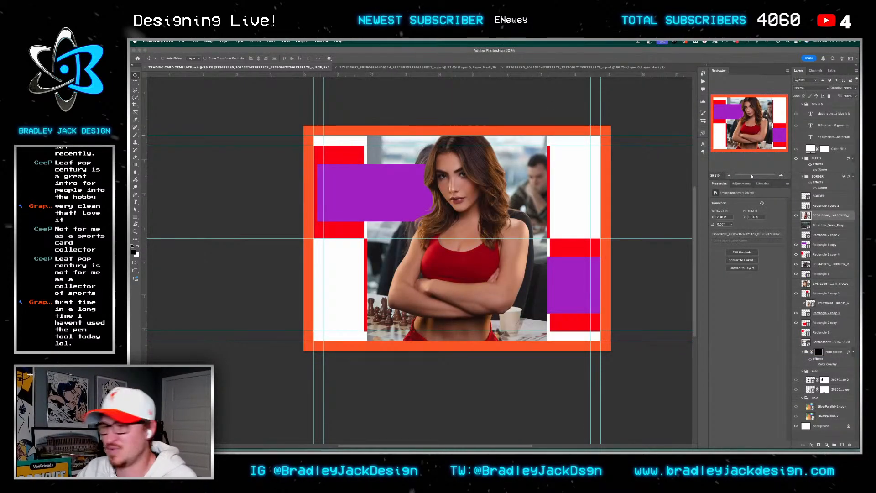
Ask ChatGPT in a new Safari tab when Adobe Photoshop last had an improvement on the pen tool, and read the answer
{"action": "key", "text": "super+Tab"}
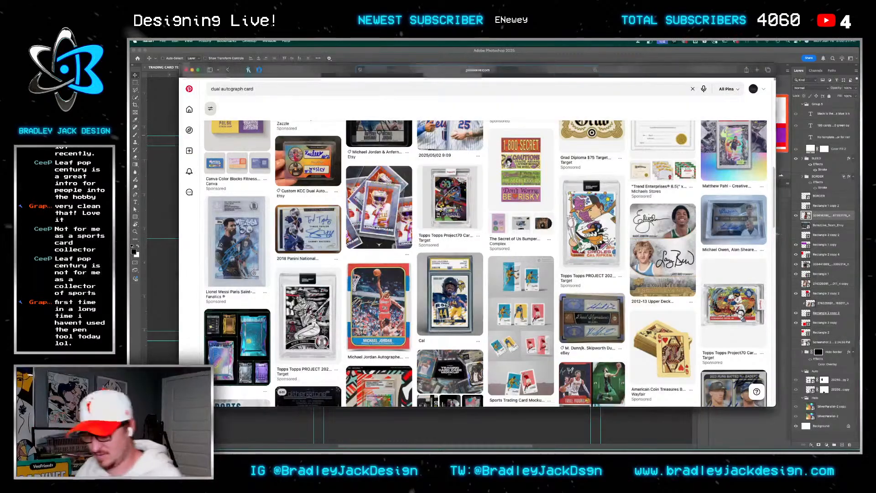
{"action": "key", "text": "super+t"}
{"action": "type", "text": "c"}
{"action": "key", "text": "Return"}
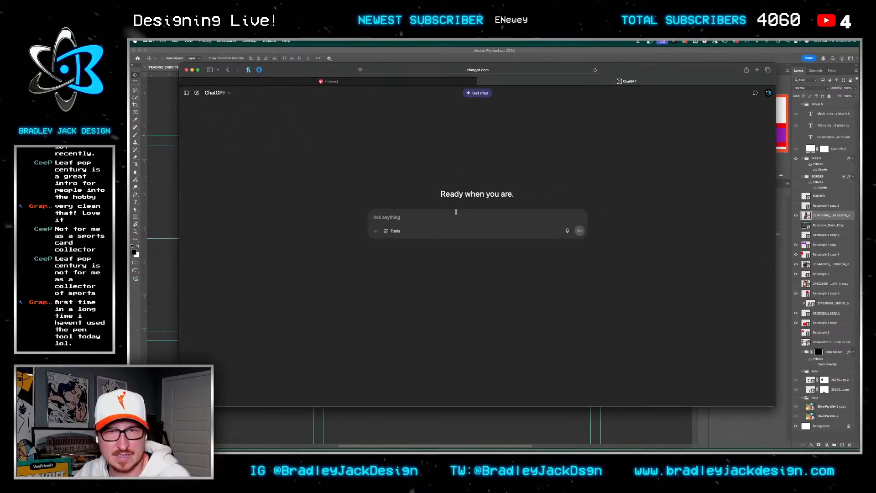
{"action": "type", "text": "when aw"}
{"action": "type", "text": "s the"}
{"action": "type", "text": " last time adobe pho"}
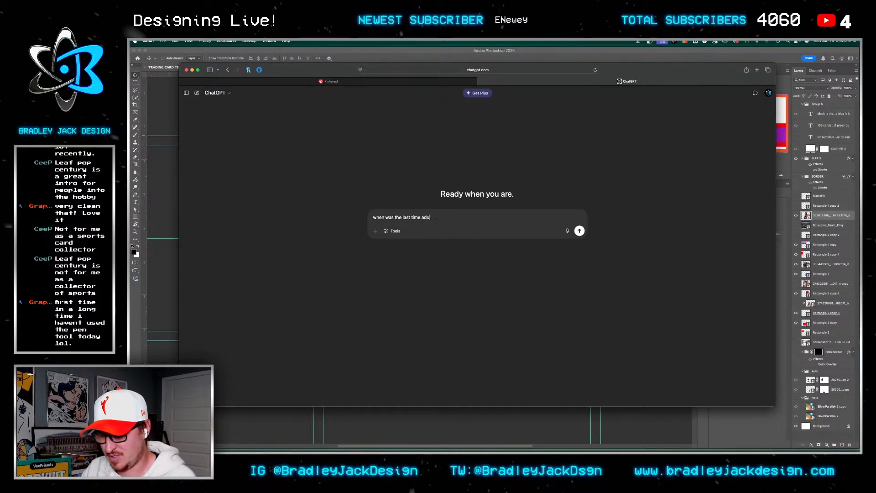
{"action": "type", "text": "toshop"}
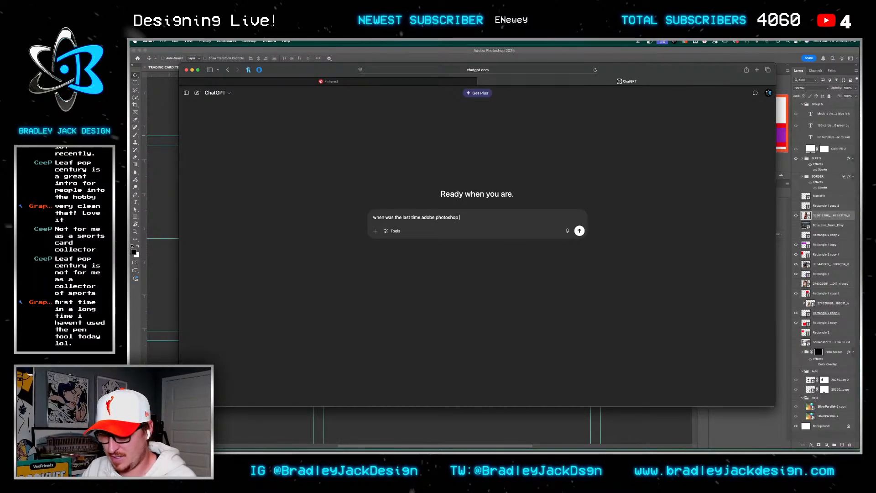
{"action": "type", "text": " had an improvement on the pen tool in photoshop."}
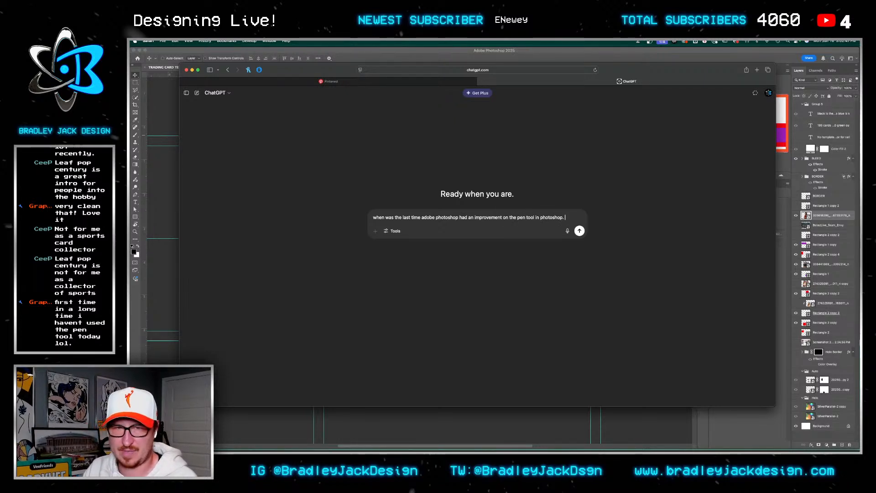
{"action": "key", "text": "Return"}
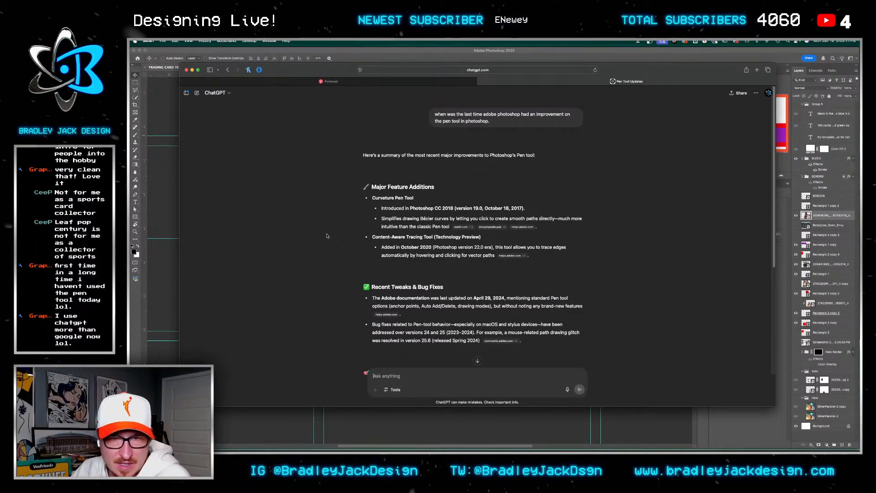
{"action": "scroll", "coordinate": [327, 235], "scroll_direction": "down", "scroll_amount": 1}
{"action": "scroll", "coordinate": [326, 235], "scroll_direction": "down", "scroll_amount": 5}
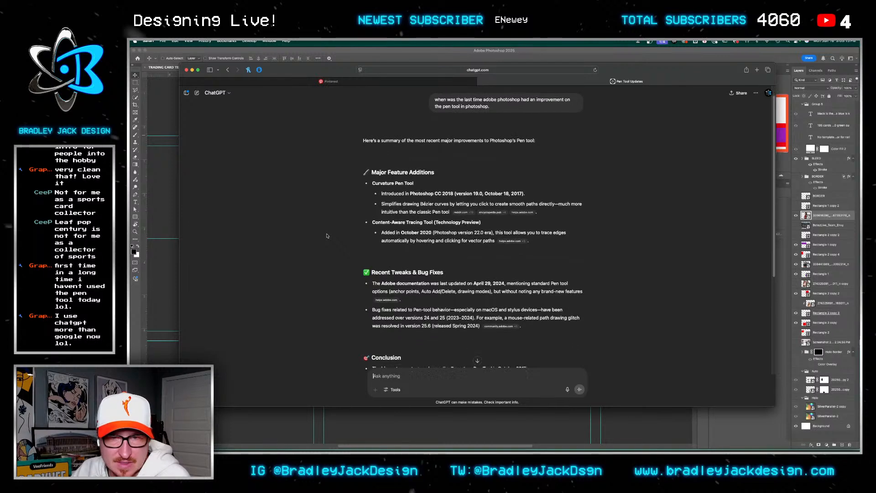
Read the rest of ChatGPT's answer about pen tool updates and return to the trading card in Photoshop
{"action": "scroll", "coordinate": [365, 262], "scroll_direction": "down", "scroll_amount": 5}
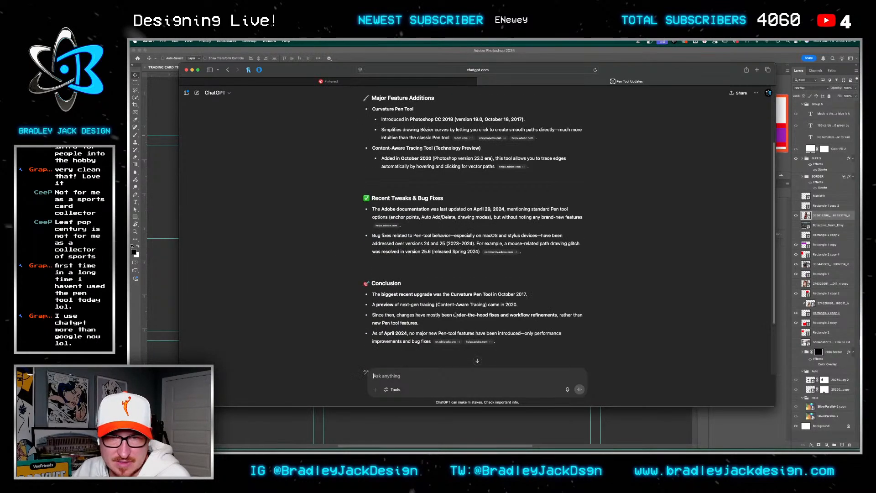
{"action": "left_click", "coordinate": [328, 81]}
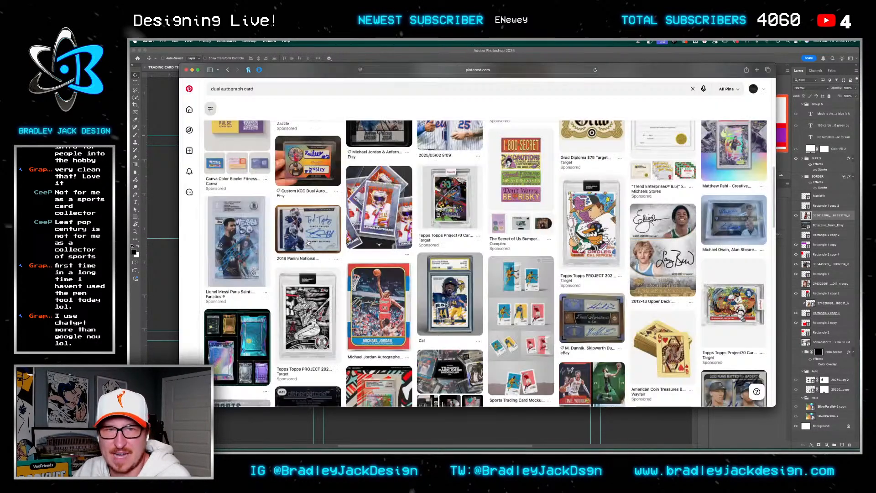
{"action": "key", "text": "super+Tab"}
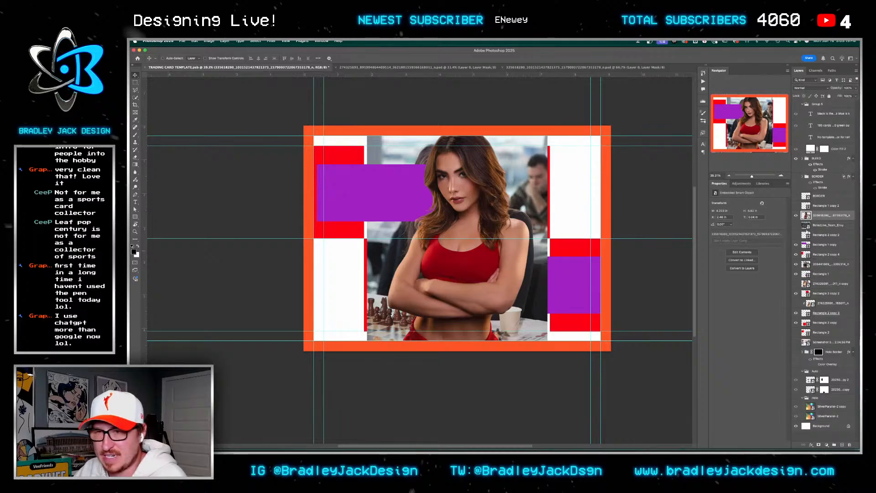
Clip the red-top portrait to the upper red square and move the upper purple rectangle layer beneath the checkerboard square layers
{"action": "left_click_drag", "start_coordinate": [819, 219], "coordinate": [824, 291]}
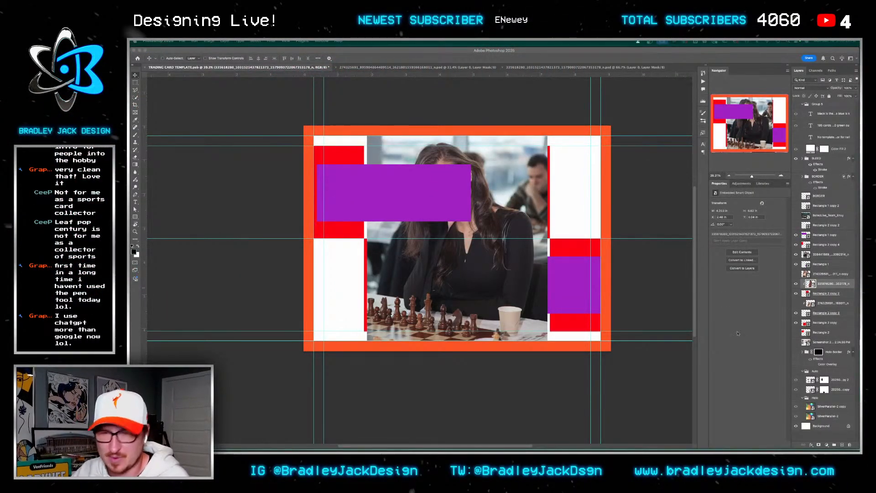
{"action": "left_click_drag", "start_coordinate": [818, 235], "coordinate": [821, 336]}
{"action": "left_click", "coordinate": [828, 273]}
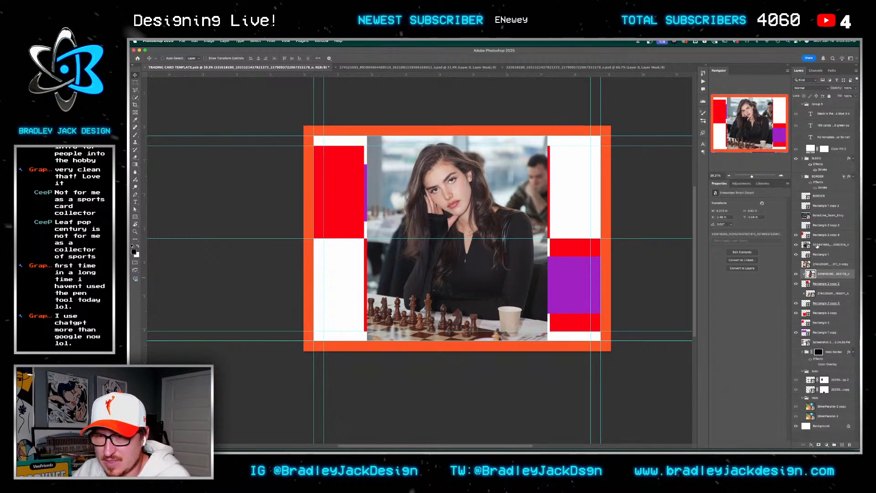
Open the embedded chess photo of the woman in the black top, select the subject and mask out the background
{"action": "left_click", "coordinate": [817, 246]}
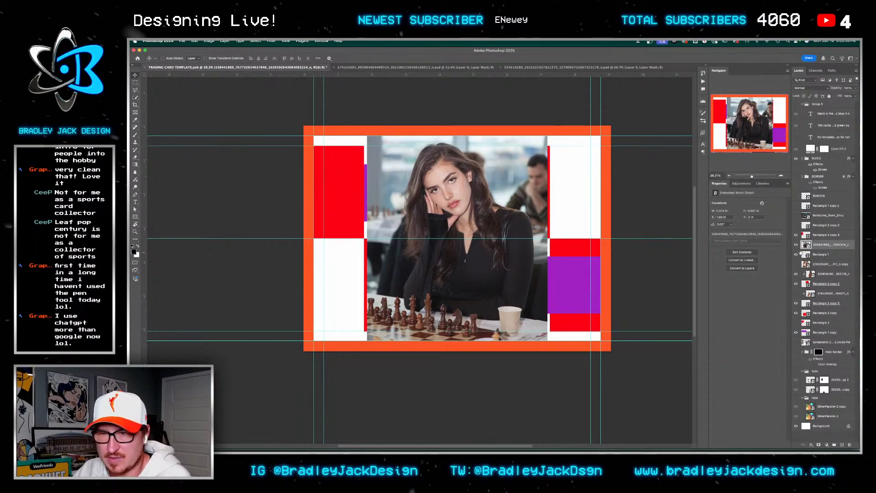
{"action": "double_click", "coordinate": [806, 245]}
{"action": "key", "text": "w"}
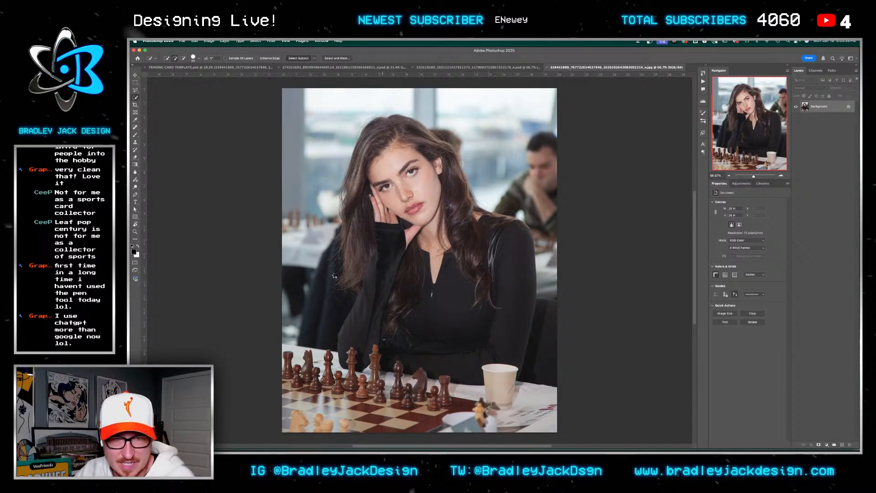
{"action": "left_click", "coordinate": [332, 58]}
{"action": "key", "text": "Return"}
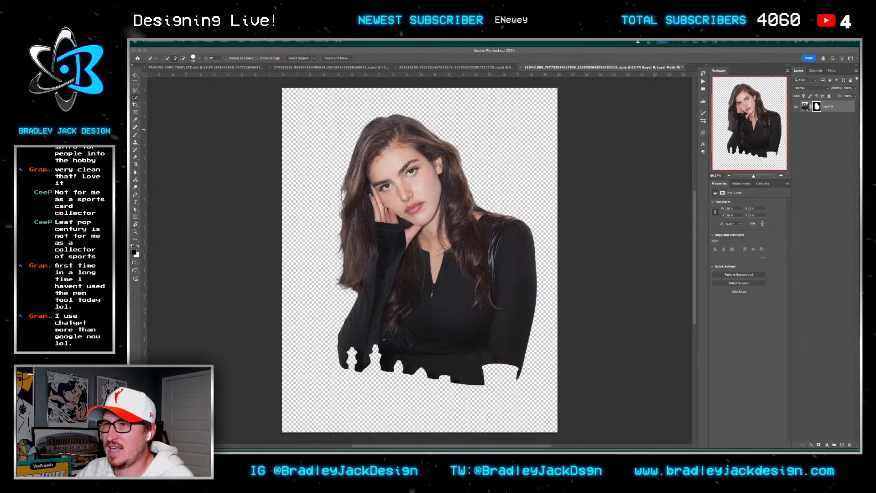
Replace the contents of the chess photo layer in TRADING CARD TEMPLATE with its saved cutout PSD from the Desktop
{"action": "key", "text": "ctrl+Tab"}
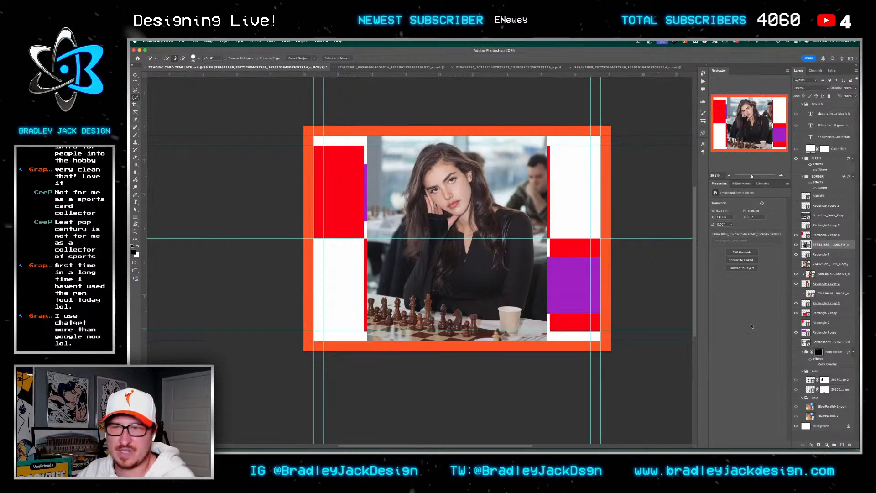
{"action": "right_click", "coordinate": [832, 256]}
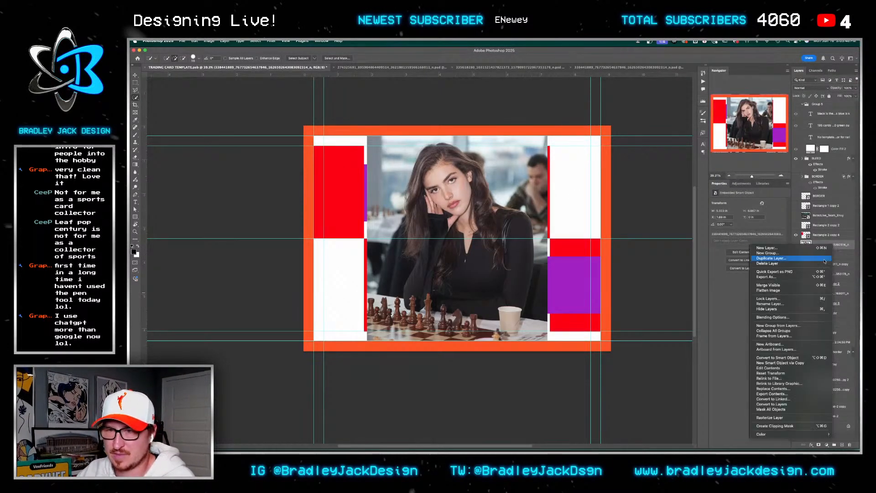
{"action": "left_click", "coordinate": [795, 389]}
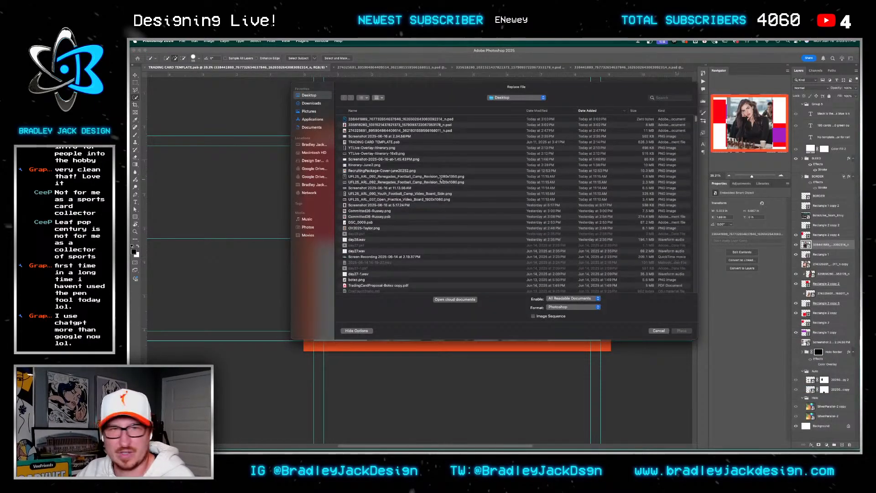
{"action": "double_click", "coordinate": [396, 119]}
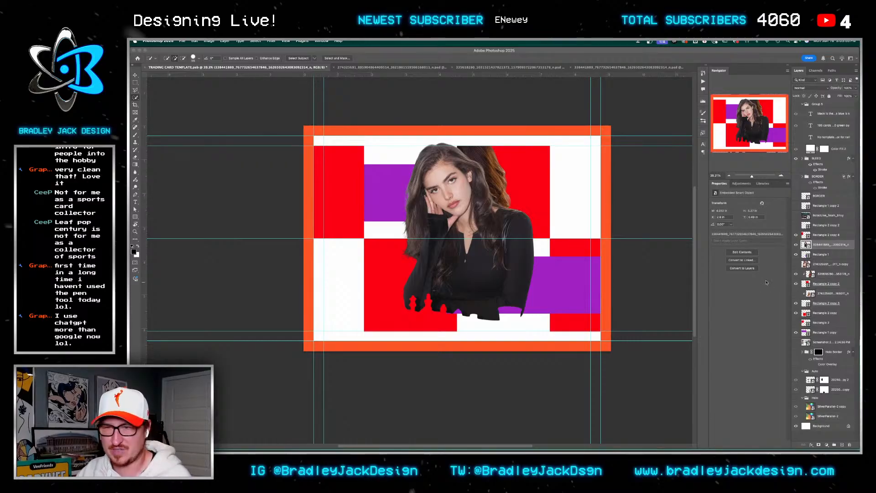
Clip the black-top cutout to the lower red square and position both portraits inside their squares
{"action": "left_click_drag", "start_coordinate": [826, 248], "coordinate": [820, 305]}
{"action": "key", "text": "v"}
{"action": "left_click_drag", "start_coordinate": [402, 266], "coordinate": [443, 324]}
{"action": "left_click", "coordinate": [822, 264]}
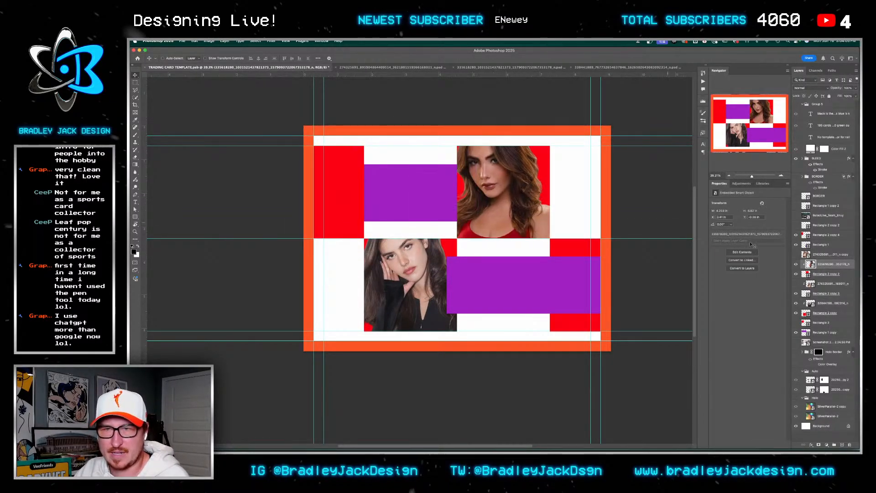
Duplicate the red-top portrait as an unclipped layer above the original and link the two layers
{"action": "right_click", "coordinate": [818, 344]}
{"action": "left_click", "coordinate": [809, 376]}
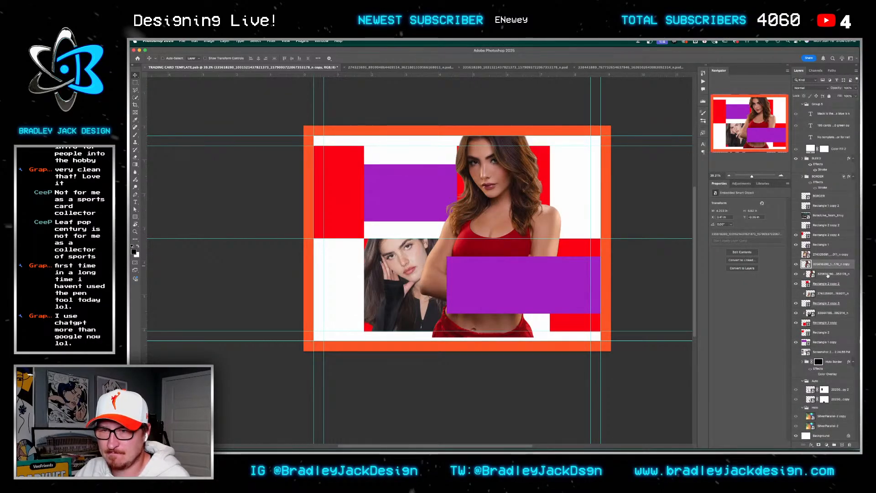
{"action": "key", "text": "super+0"}
{"action": "left_click", "coordinate": [827, 274], "text": "shift"}
{"action": "right_click", "coordinate": [826, 265]}
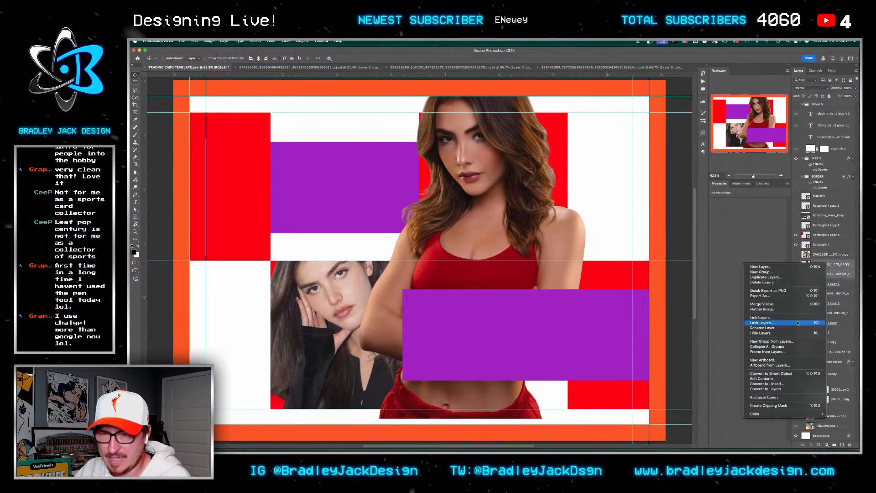
{"action": "left_click", "coordinate": [776, 317]}
{"action": "left_click", "coordinate": [828, 274], "text": "super"}
{"action": "left_click", "coordinate": [828, 273], "text": "super"}
Scale down the linked red-top portraits and position them over the upper red square with the head rising above its edge
{"action": "key", "text": "super+t"}
{"action": "left_click_drag", "start_coordinate": [585, 241], "coordinate": [561, 233]}
{"action": "key", "text": "Return"}
{"action": "key", "text": "super+t"}
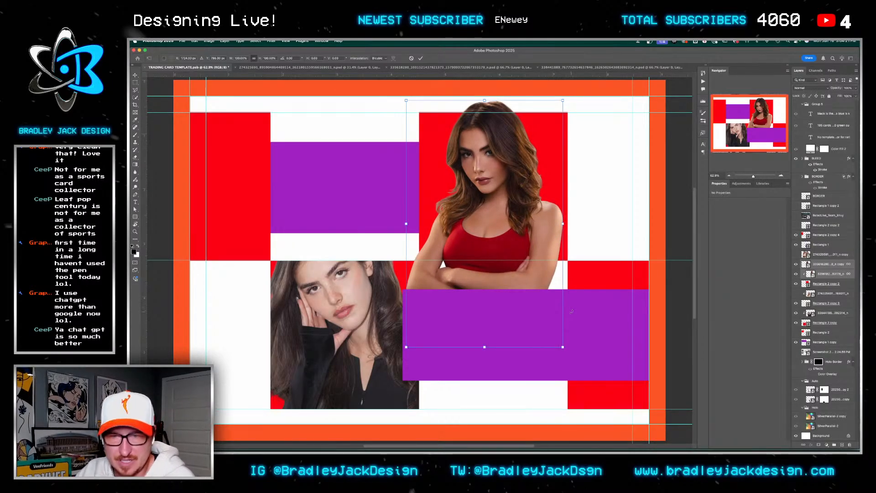
{"action": "left_click_drag", "start_coordinate": [564, 347], "coordinate": [547, 322]}
{"action": "left_click_drag", "start_coordinate": [515, 289], "coordinate": [528, 289]}
{"action": "key", "text": "Return"}
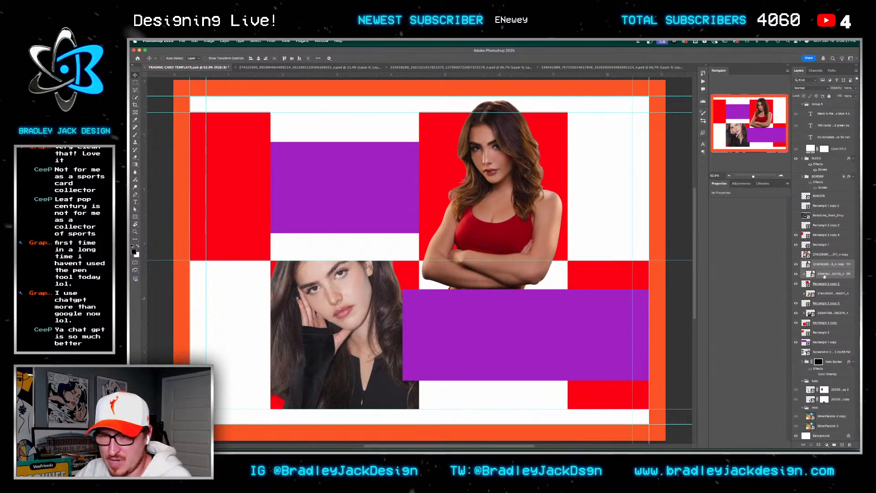
Add a layer mask to the unclipped red-top copy and paint out the parts below the square with a 500 px brush
{"action": "left_click", "coordinate": [821, 268]}
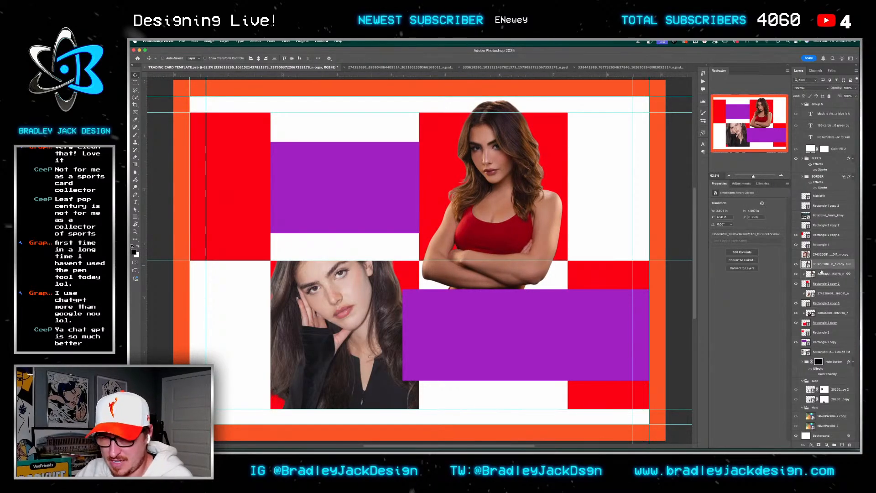
{"action": "left_click", "coordinate": [819, 445]}
{"action": "right_click", "coordinate": [474, 296]}
{"action": "key", "text": "Escape"}
{"action": "key", "text": "b"}
{"action": "right_click", "coordinate": [461, 279]}
{"action": "left_click", "coordinate": [481, 302]}
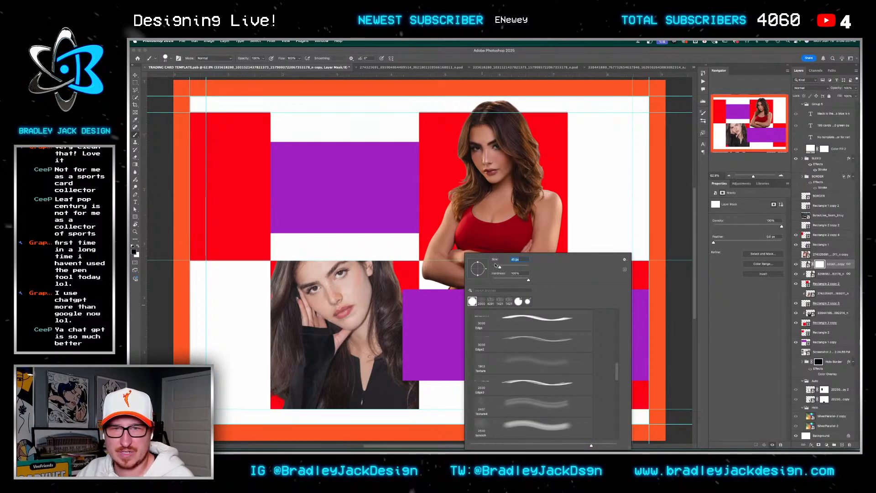
{"action": "type", "text": "500"}
{"action": "key", "text": "Return"}
{"action": "left_click_drag", "start_coordinate": [418, 295], "coordinate": [460, 377]}
{"action": "key", "text": "v"}
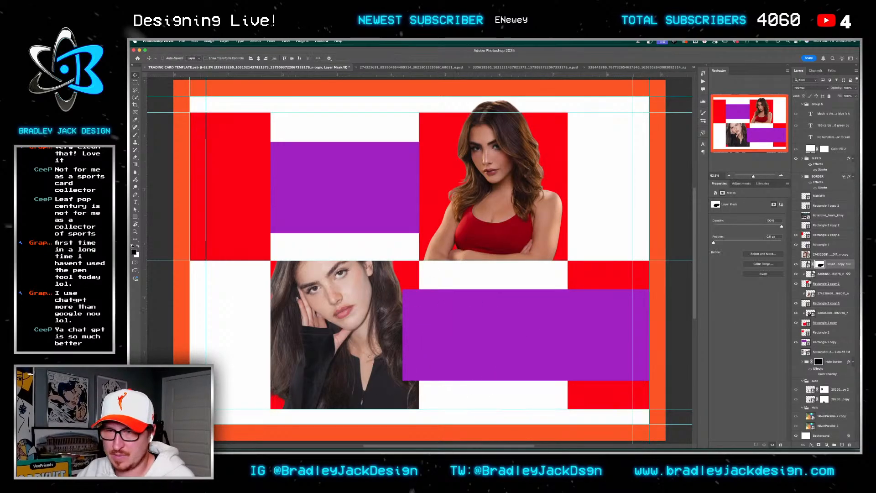
Hide both purple rectangles and rename the Rectangle 1 copy layer to SIGNATURE 1
{"action": "left_click", "coordinate": [796, 244]}
{"action": "left_click", "coordinate": [796, 342]}
{"action": "double_click", "coordinate": [821, 342]}
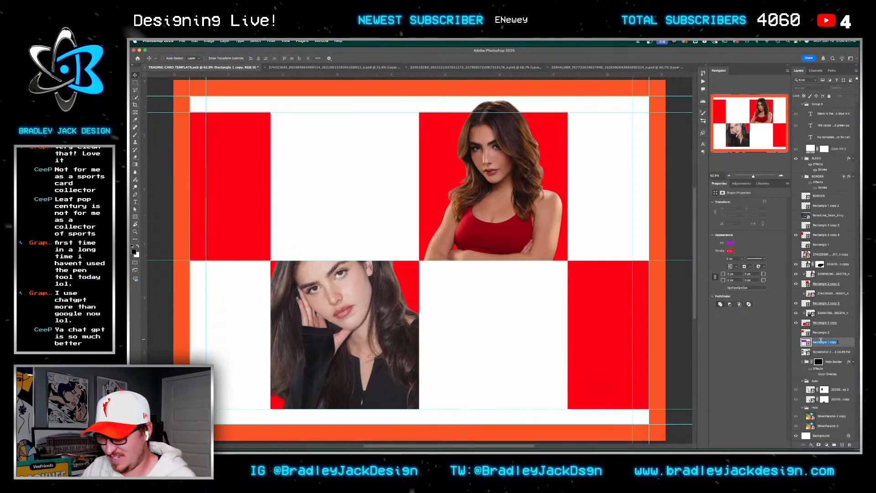
{"action": "type", "text": "SIGNATURE 1"}
{"action": "key", "text": "Return"}
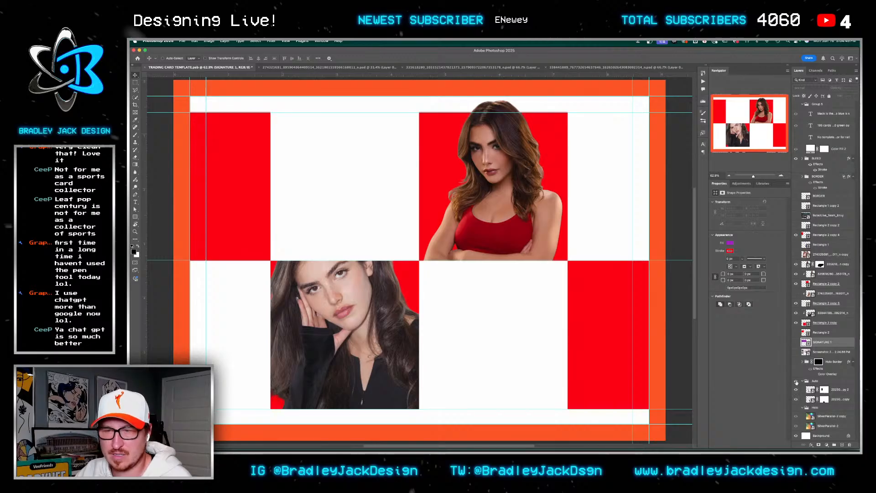
Scale down the clipped black-top cutout and shift it up within the lower red square
{"action": "left_click", "coordinate": [821, 314]}
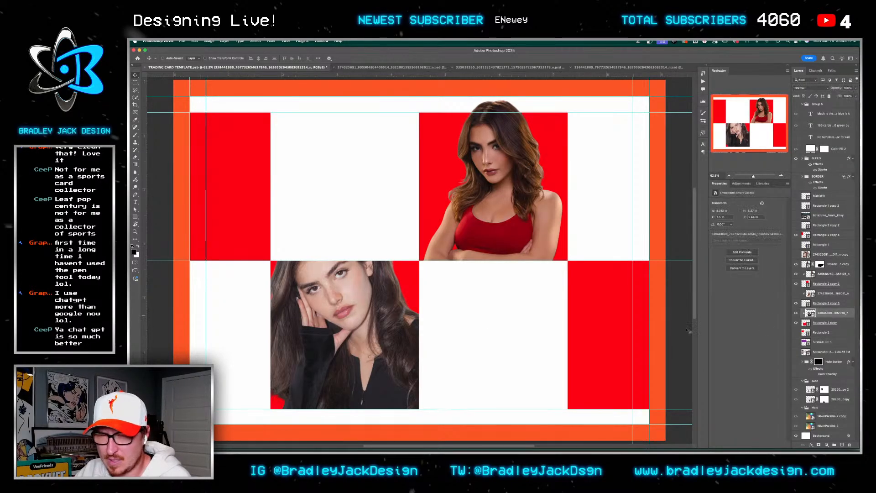
{"action": "key", "text": "ctrl+t"}
{"action": "left_click_drag", "start_coordinate": [493, 183], "coordinate": [447, 224]}
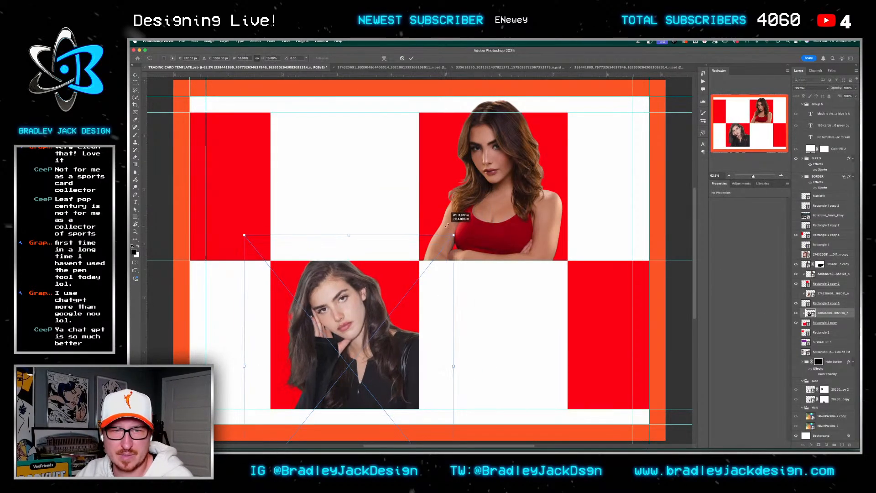
{"action": "left_click_drag", "start_coordinate": [410, 315], "coordinate": [394, 286]}
{"action": "key", "text": "Return"}
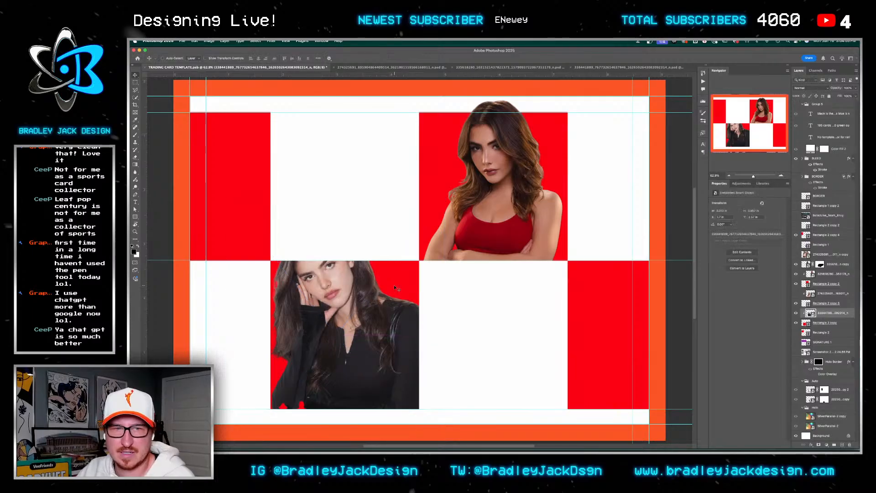
Duplicate the black-top cutout as an unclipped layer above the original and add a layer mask to the copy
{"action": "right_click", "coordinate": [829, 314]}
{"action": "key", "text": "Escape"}
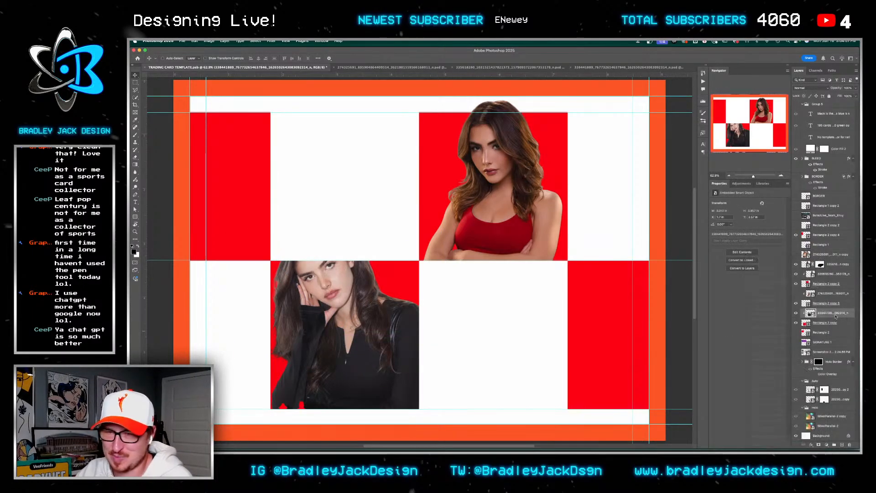
{"action": "key", "text": "ctrl+j"}
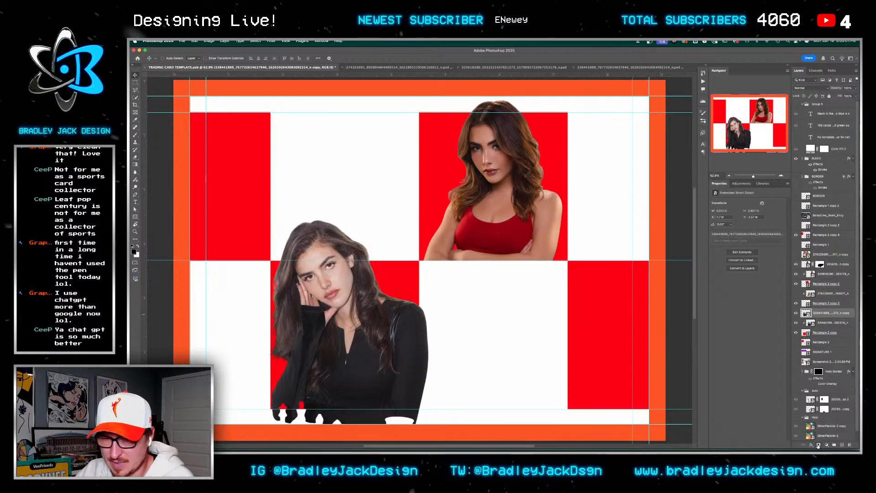
{"action": "left_click", "coordinate": [818, 446]}
Flip the black-top cutout and its unclipped copy horizontally together by setting their width scale to -100%
{"action": "left_click", "coordinate": [825, 323]}
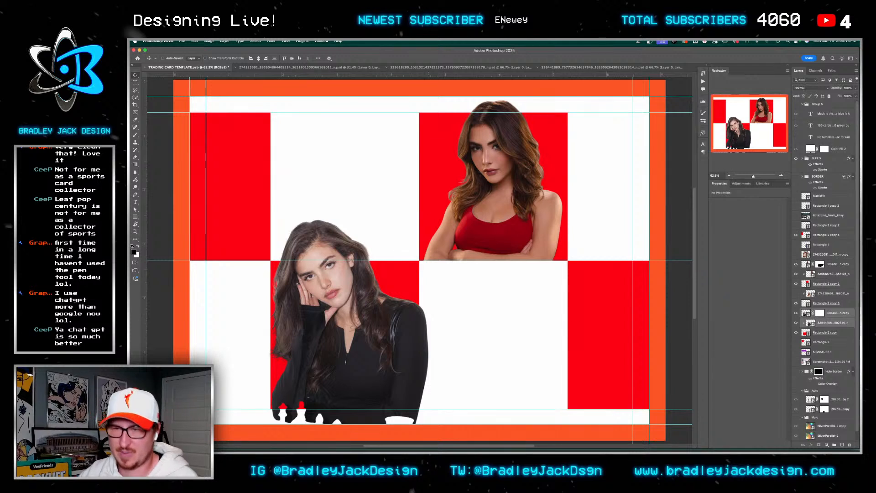
{"action": "key", "text": "super+t"}
{"action": "left_click", "coordinate": [241, 58]}
{"action": "type", "text": "-100"}
{"action": "key", "text": "Return"}
{"action": "key", "text": "Return"}
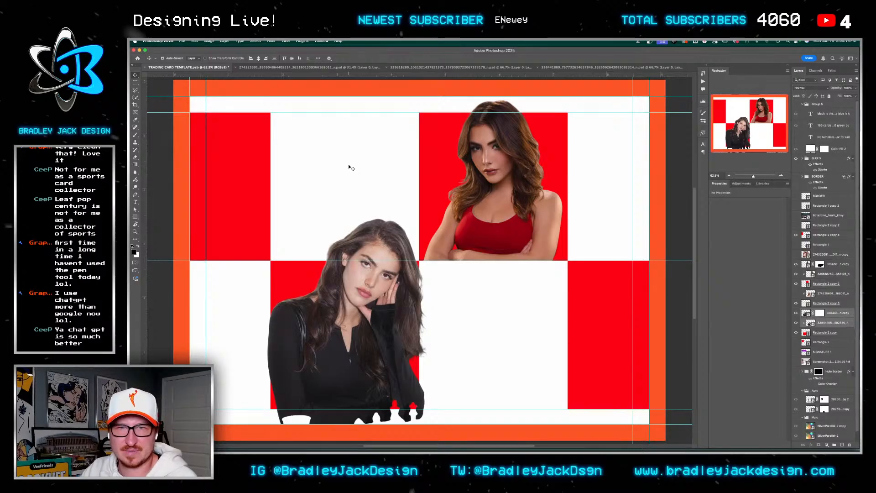
{"action": "key", "text": "super+Tab"}
{"action": "key", "text": "super+t"}
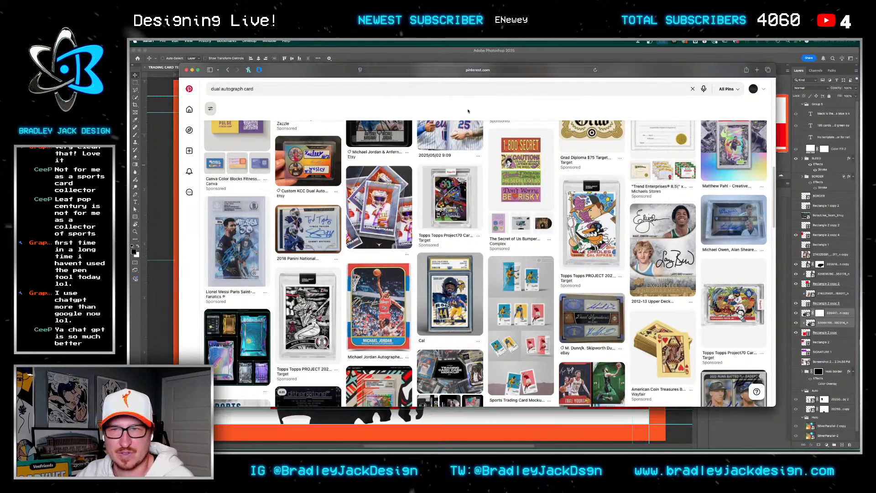
{"action": "type", "text": "instagra"}
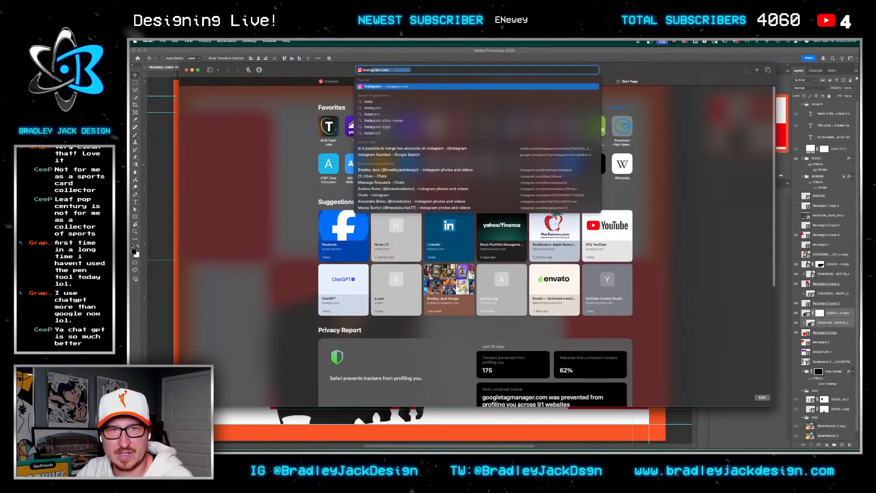
{"action": "type", "text": "m"}
{"action": "key", "text": "BackSpace"}
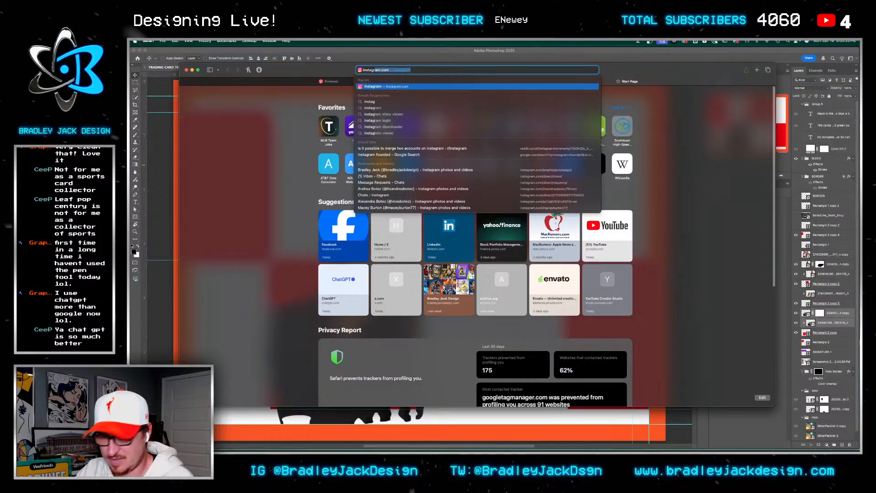
{"action": "key", "text": "Return"}
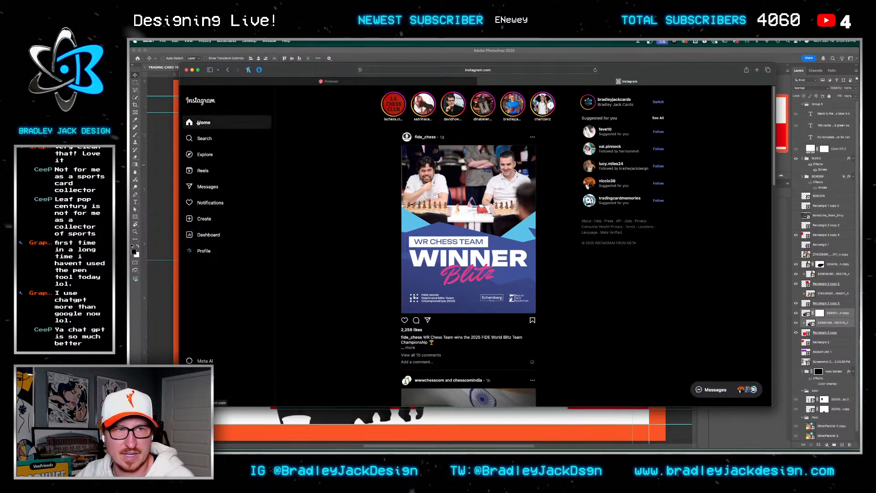
{"action": "key", "text": "super+w"}
Search for Alex Botez's Instagram in a new Safari tab and open the missbotez profile
{"action": "key", "text": "super+t"}
{"action": "type", "text": "alex botez in"}
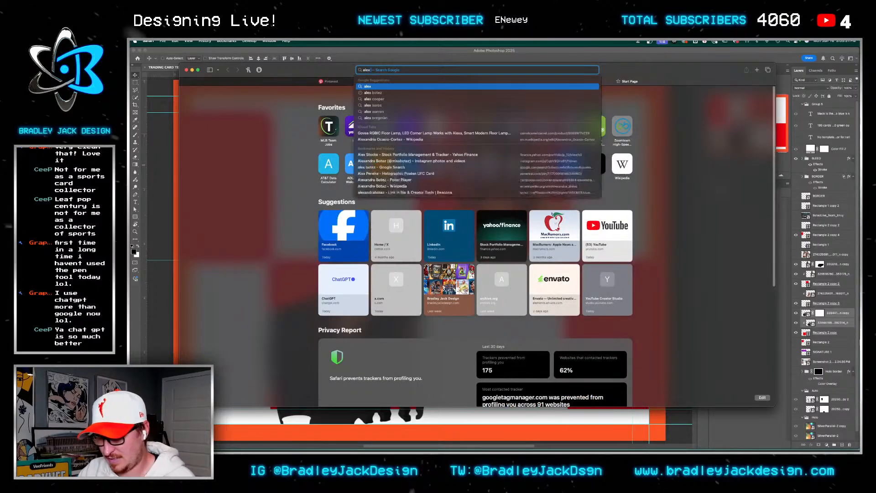
{"action": "key", "text": "Return"}
{"action": "left_click", "coordinate": [292, 148]}
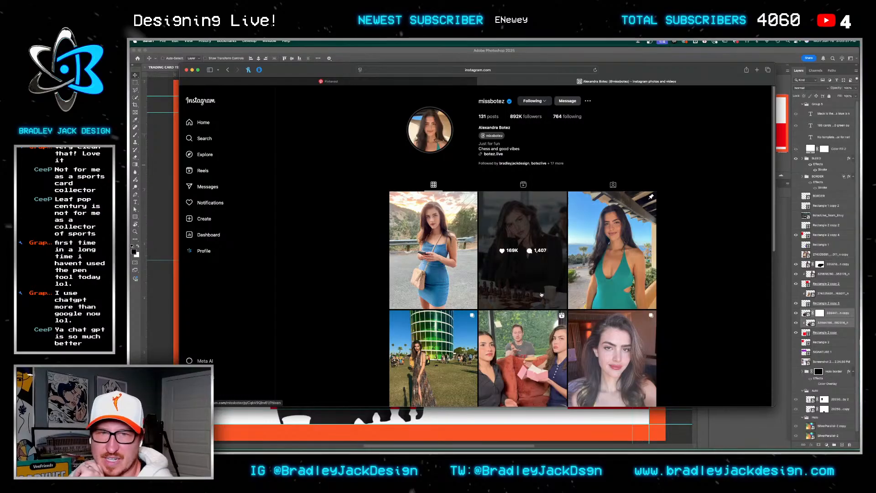
Browse through the missbotez profile posts one by one to look for a suitable portrait photo
{"action": "left_click", "coordinate": [456, 235]}
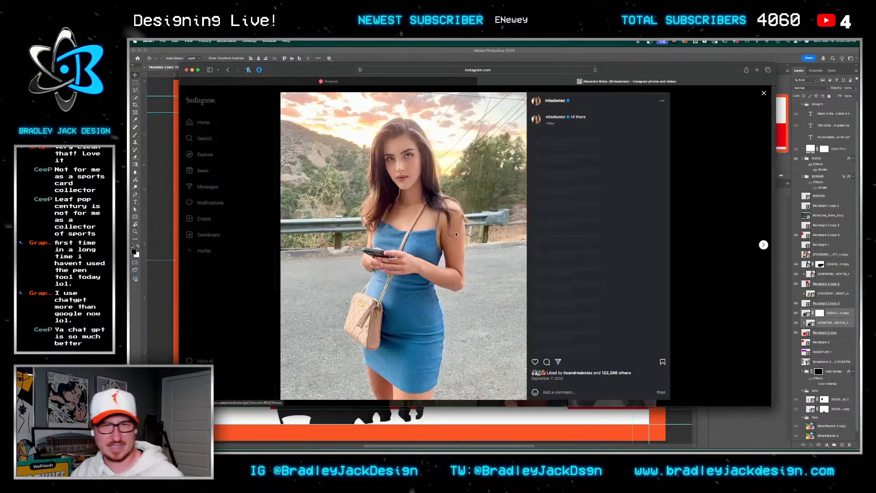
{"action": "left_click", "coordinate": [763, 244]}
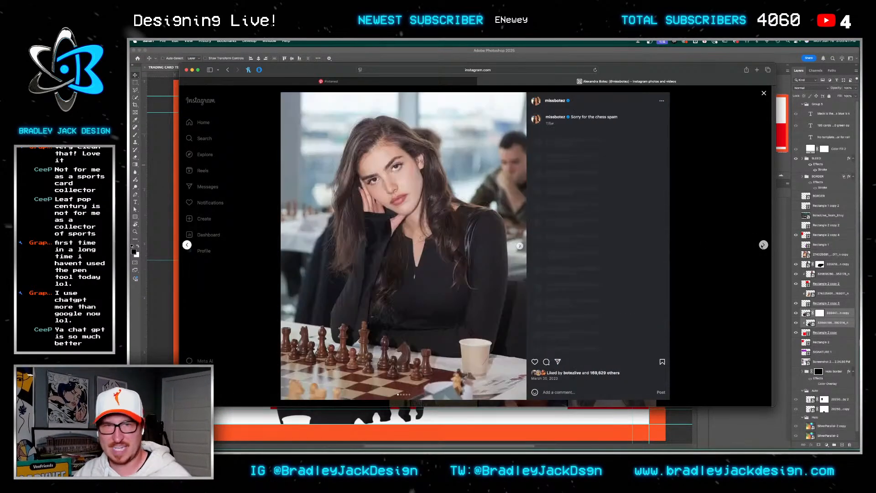
{"action": "left_click", "coordinate": [762, 245]}
{"action": "left_click", "coordinate": [762, 245]}
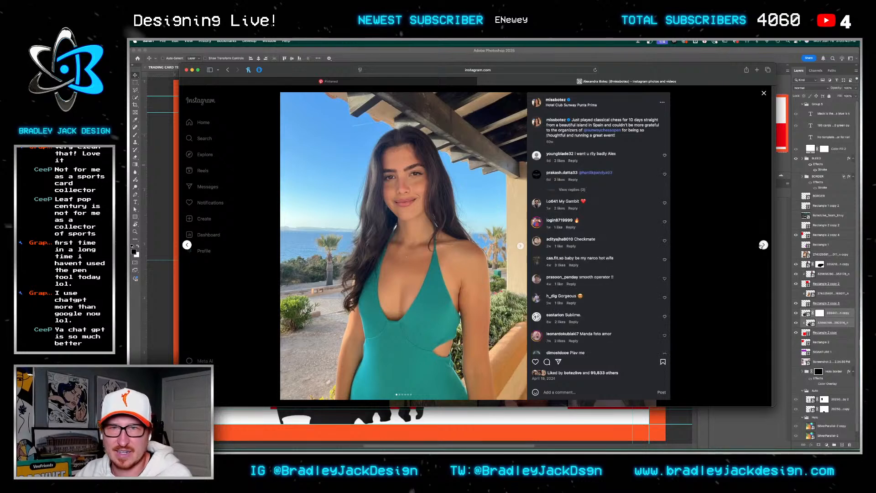
{"action": "left_click", "coordinate": [762, 245]}
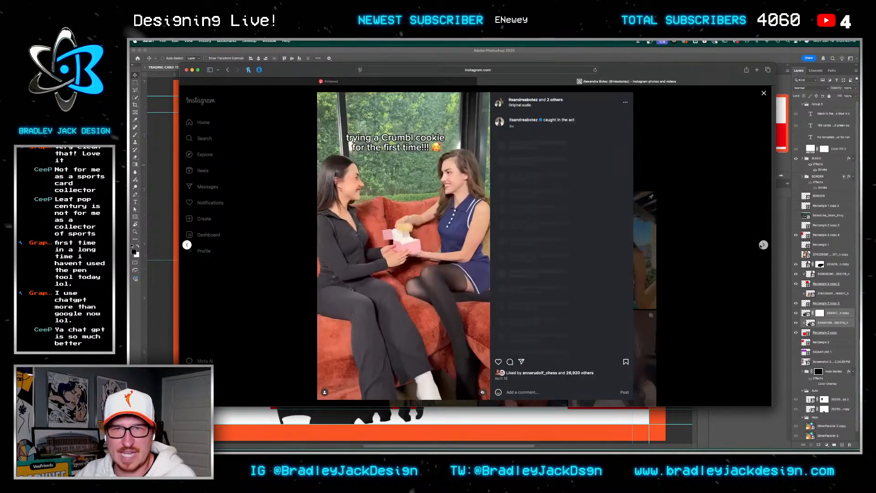
{"action": "left_click", "coordinate": [763, 245]}
{"action": "left_click", "coordinate": [762, 245]}
{"action": "left_click", "coordinate": [762, 245]}
{"action": "left_click", "coordinate": [763, 245]}
{"action": "left_click", "coordinate": [763, 245]}
{"action": "left_click", "coordinate": [762, 245]}
{"action": "left_click", "coordinate": [762, 245]}
{"action": "left_click", "coordinate": [762, 245]}
{"action": "left_click", "coordinate": [762, 245]}
Switch to Photoshop, open the black-top cutout's smart object, paint its mask to reveal the chess pieces and cup, and save it
{"action": "key", "text": "super+Tab"}
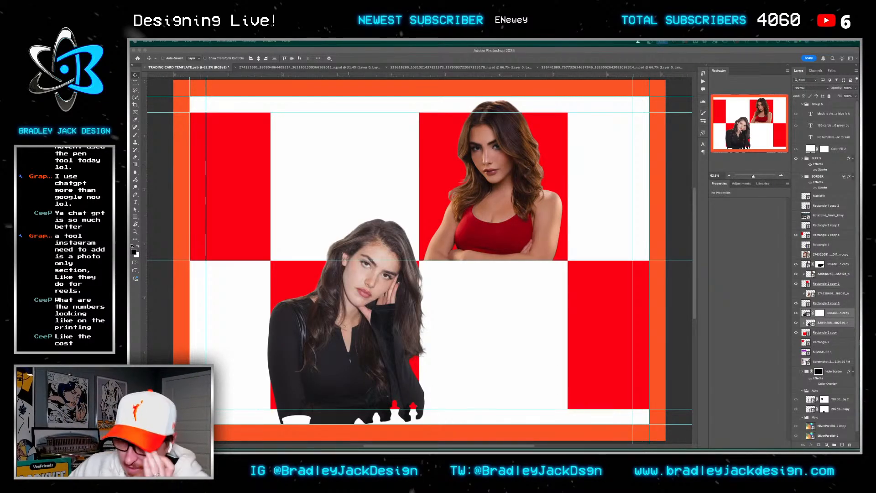
{"action": "left_click", "coordinate": [369, 228]}
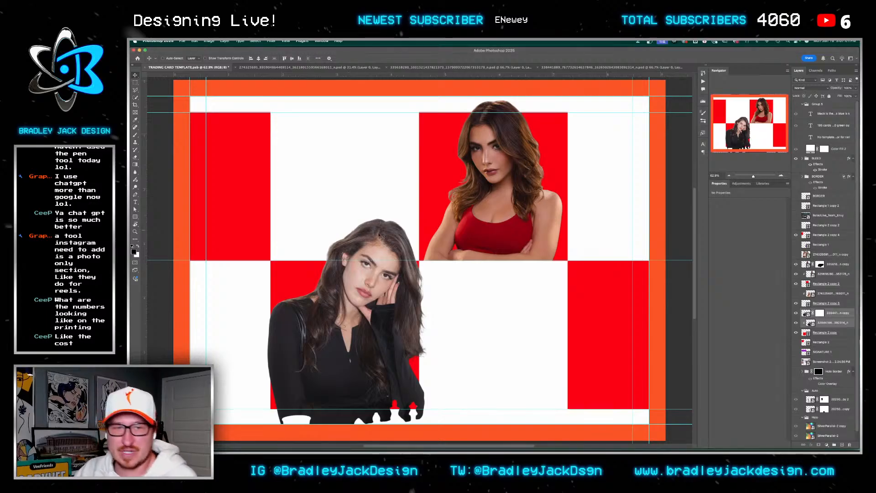
{"action": "double_click", "coordinate": [810, 322]}
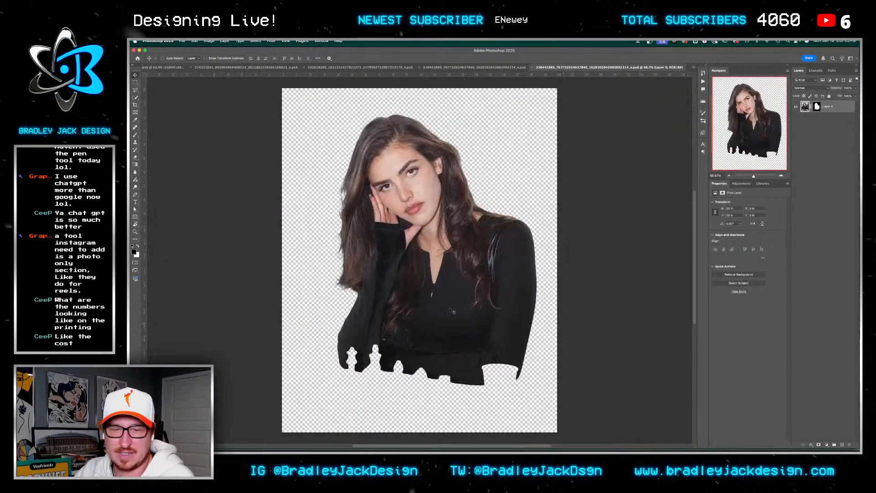
{"action": "left_click", "coordinate": [817, 106]}
{"action": "key", "text": "b"}
{"action": "left_click_drag", "start_coordinate": [444, 274], "coordinate": [434, 274]}
{"action": "mouse_move", "coordinate": [399, 381]}
{"action": "left_mouse_down"}
{"action": "mouse_move", "coordinate": [375, 361]}
{"action": "mouse_move", "coordinate": [365, 367]}
{"action": "mouse_move", "coordinate": [383, 357]}
{"action": "mouse_move", "coordinate": [431, 388]}
{"action": "mouse_move", "coordinate": [500, 378]}
{"action": "mouse_move", "coordinate": [501, 367]}
{"action": "mouse_move", "coordinate": [387, 378]}
{"action": "left_mouse_up"}
{"action": "key", "text": "x"}
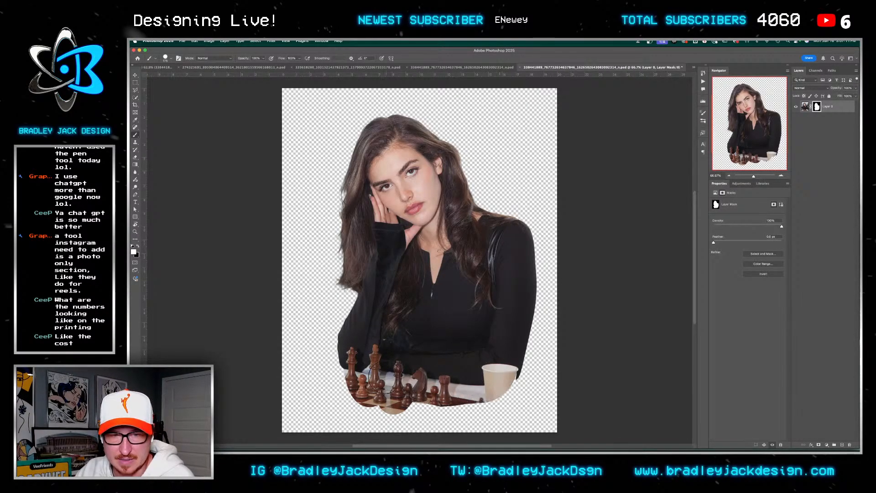
{"action": "key", "text": "ctrl+s"}
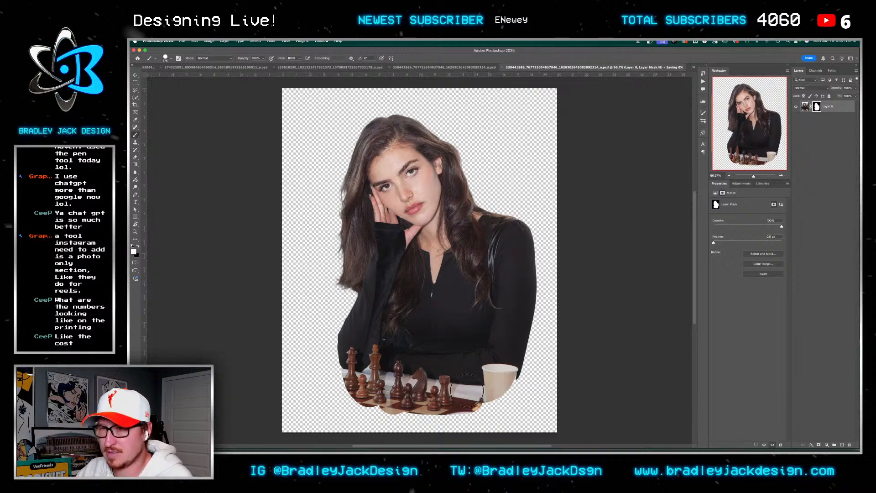
Back in the trading card template, mask out the part of the unclipped black-top copy that extends below the lower red square
{"action": "key", "text": "v"}
{"action": "key", "text": "ctrl+Tab"}
{"action": "left_click", "coordinate": [820, 312]}
{"action": "key", "text": "b"}
{"action": "left_click_drag", "start_coordinate": [486, 332], "coordinate": [503, 248]}
{"action": "key", "text": "x"}
{"action": "mouse_move", "coordinate": [297, 348]}
{"action": "left_mouse_down"}
{"action": "mouse_move", "coordinate": [228, 344]}
{"action": "mouse_move", "coordinate": [390, 335]}
{"action": "mouse_move", "coordinate": [257, 344]}
{"action": "mouse_move", "coordinate": [483, 345]}
{"action": "mouse_move", "coordinate": [290, 356]}
{"action": "left_mouse_up"}
Paint back the sleeve with a smaller brush on the copy's mask where it overhangs the red square's bottom corner
{"action": "scroll", "coordinate": [437, 318], "scroll_direction": "up", "scroll_amount": 5}
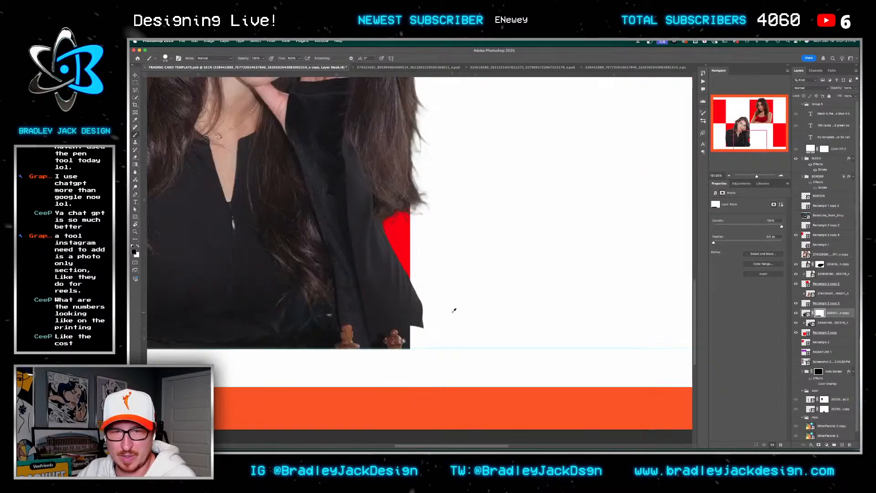
{"action": "scroll", "coordinate": [406, 307], "scroll_direction": "up", "scroll_amount": 4}
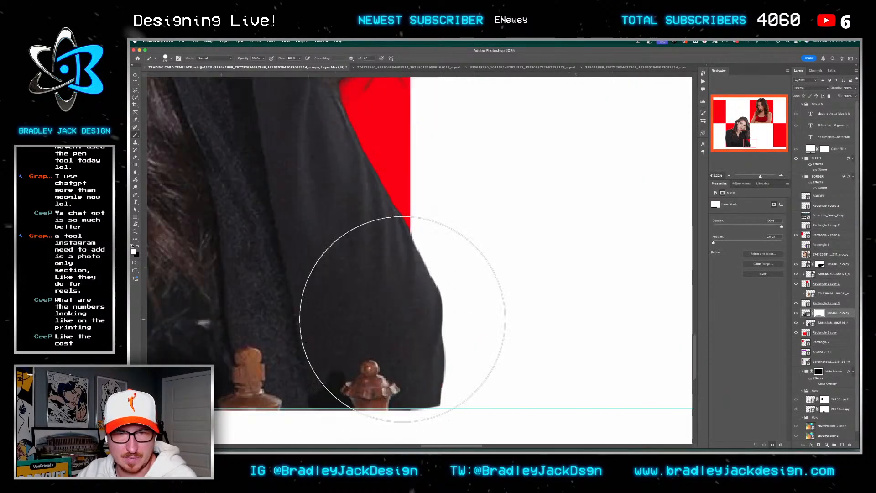
{"action": "scroll", "coordinate": [397, 359], "scroll_direction": "down", "scroll_amount": 5}
{"action": "scroll", "coordinate": [397, 359], "scroll_direction": "left", "scroll_amount": 2}
{"action": "key", "text": "bracketleft"}
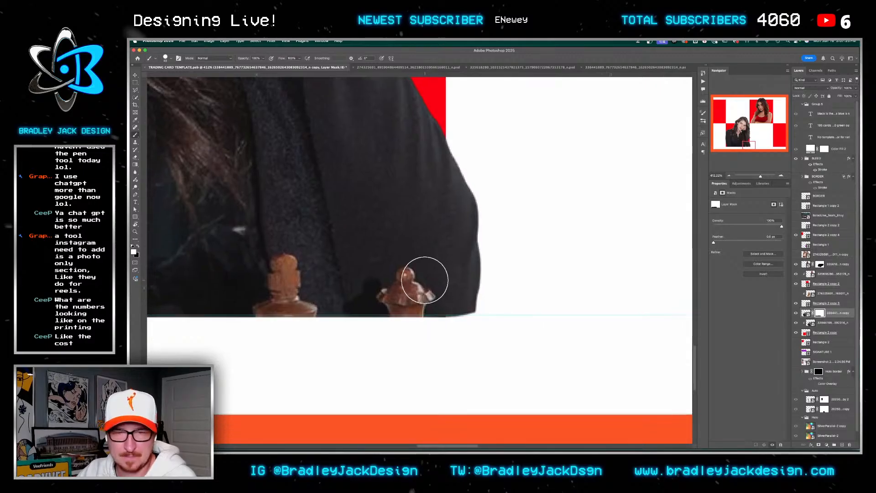
{"action": "left_click_drag", "start_coordinate": [420, 297], "coordinate": [495, 289]}
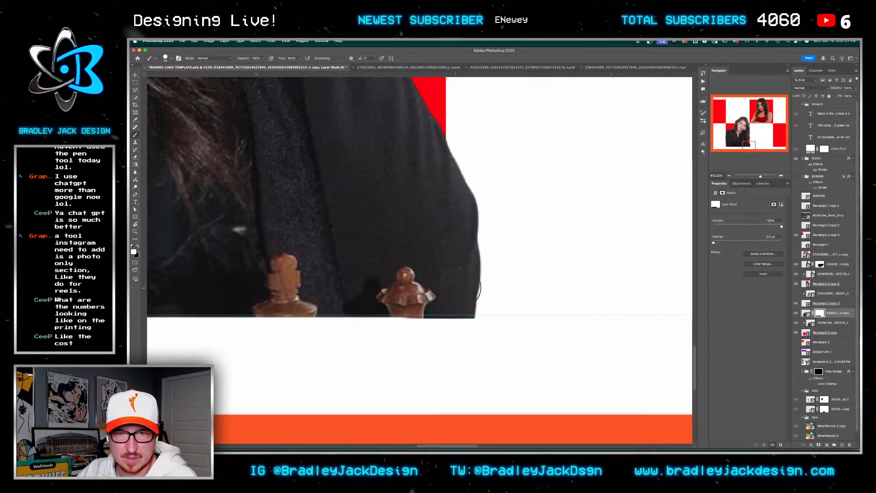
Even out the mask of the black-top copy along the bottom edge of the lower red square
{"action": "scroll", "coordinate": [470, 298], "scroll_direction": "up", "scroll_amount": 4}
{"action": "scroll", "coordinate": [456, 292], "scroll_direction": "left", "scroll_amount": 4}
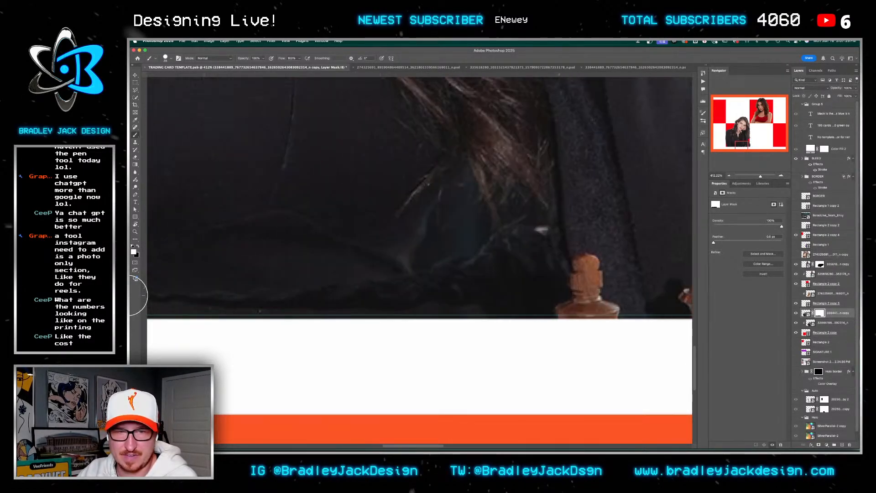
{"action": "scroll", "coordinate": [425, 282], "scroll_direction": "down", "scroll_amount": 4}
{"action": "scroll", "coordinate": [319, 291], "scroll_direction": "up", "scroll_amount": 3}
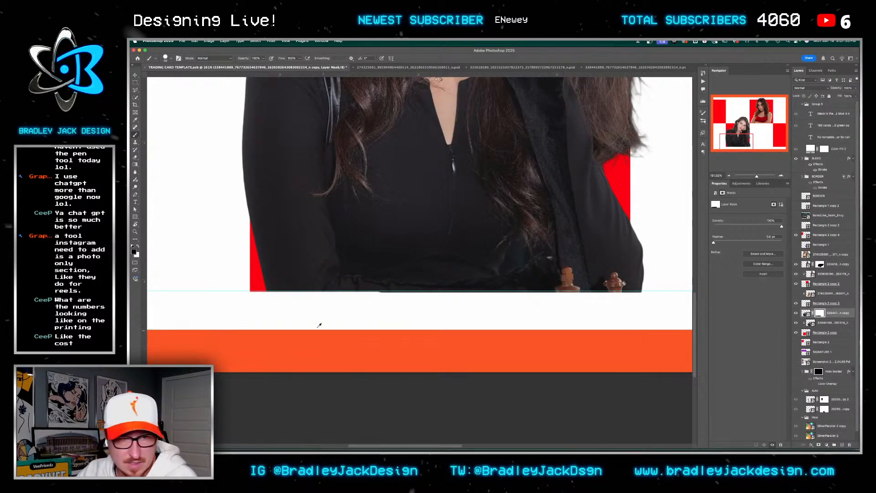
{"action": "scroll", "coordinate": [258, 307], "scroll_direction": "up", "scroll_amount": 3}
{"action": "scroll", "coordinate": [274, 301], "scroll_direction": "down", "scroll_amount": 8}
{"action": "scroll", "coordinate": [512, 310], "scroll_direction": "left", "scroll_amount": 5}
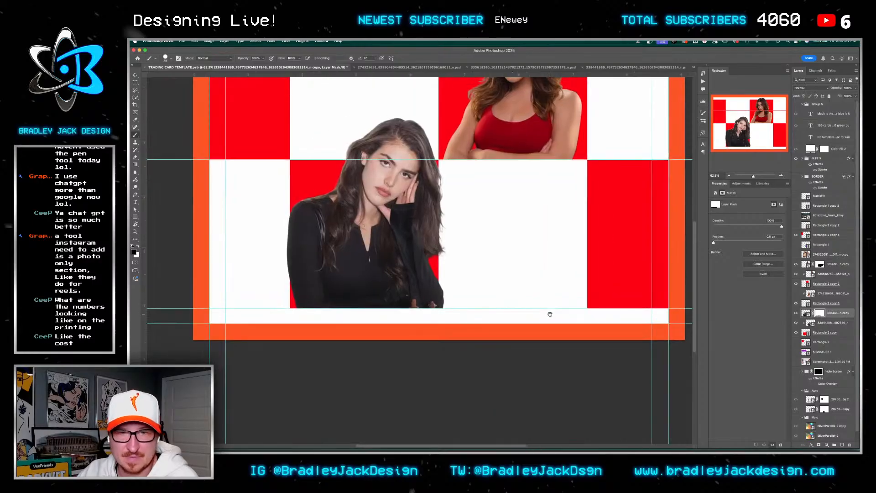
{"action": "scroll", "coordinate": [512, 310], "scroll_direction": "down", "scroll_amount": 3}
Scale down the black-top cutout and its copy slightly together and rotate them a little counterclockwise
{"action": "key", "text": "v"}
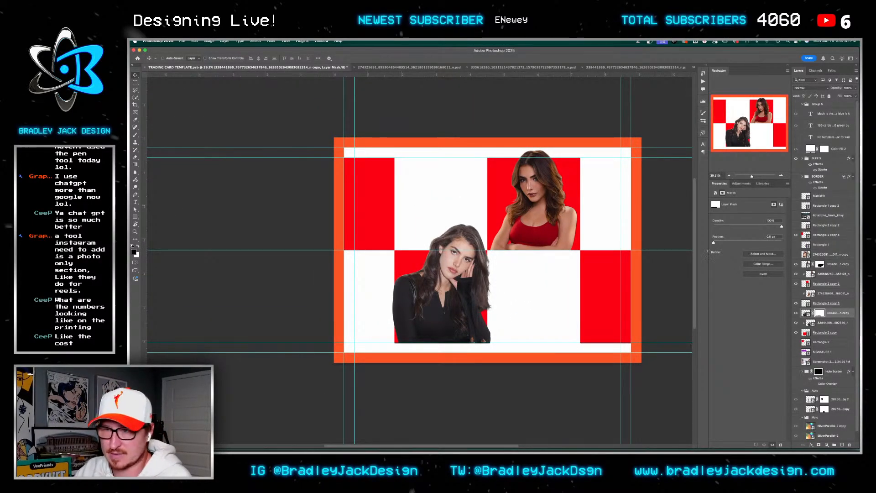
{"action": "left_click_drag", "start_coordinate": [549, 242], "coordinate": [513, 252]}
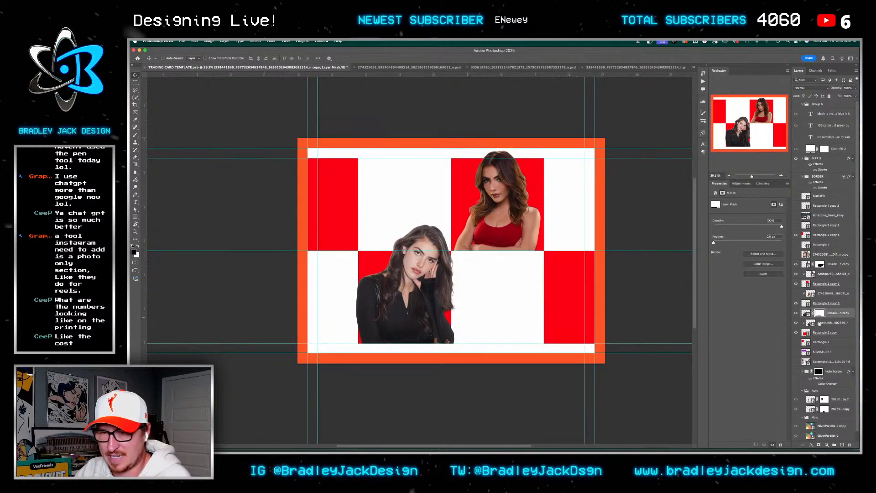
{"action": "key", "text": "ctrl+t"}
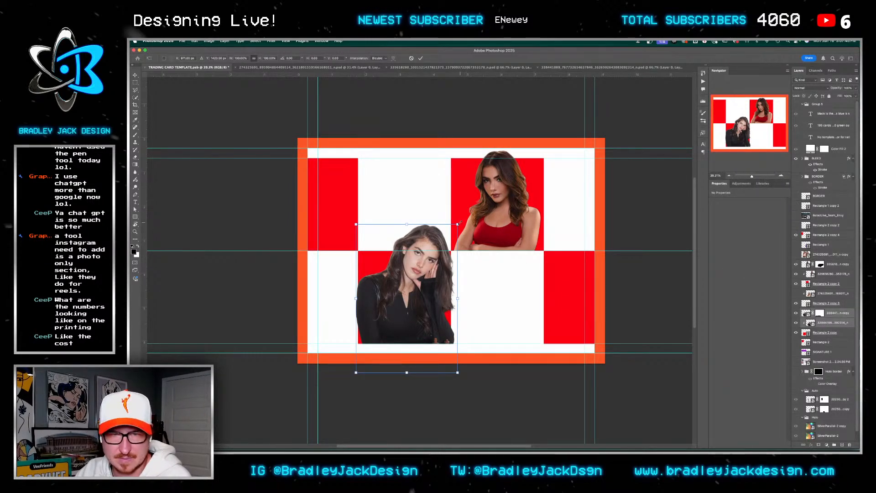
{"action": "left_click_drag", "start_coordinate": [457, 224], "coordinate": [491, 237]}
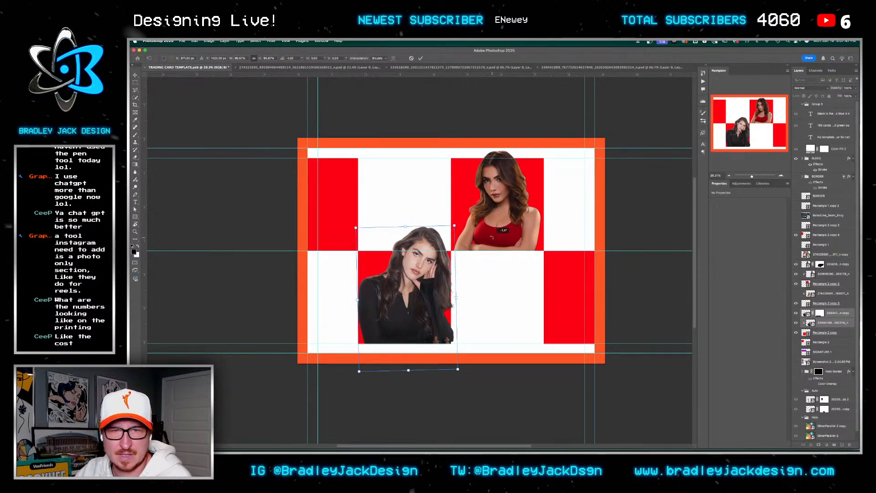
{"action": "key", "text": "Return"}
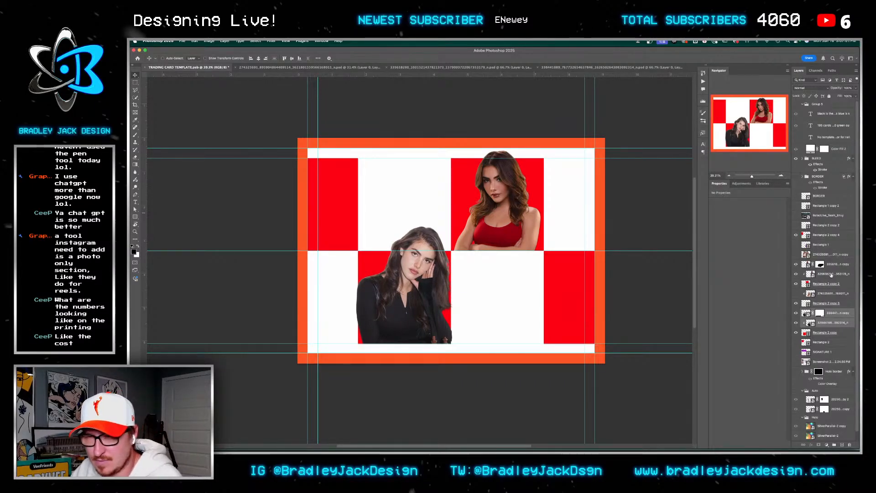
Enlarge the red-top cutout and its copy slightly and nudge them into place within the upper red square
{"action": "left_click", "coordinate": [831, 274]}
{"action": "key", "text": "ctrl+t"}
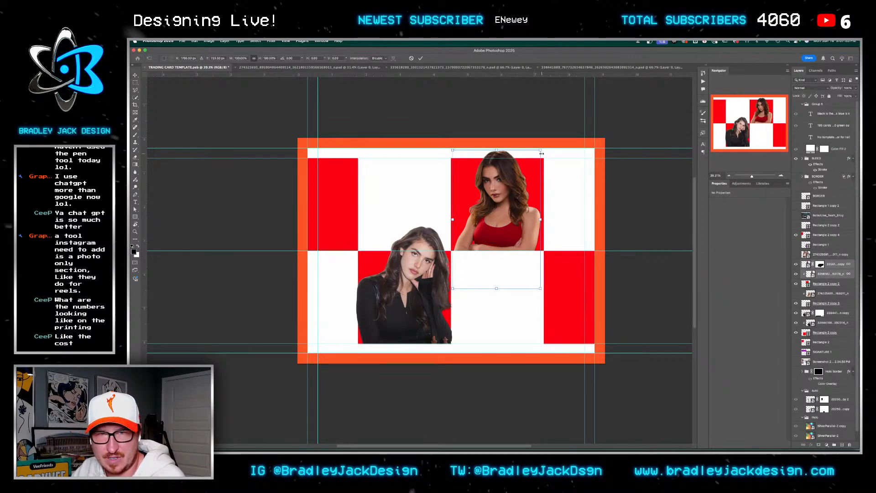
{"action": "left_click_drag", "start_coordinate": [542, 154], "coordinate": [541, 149]}
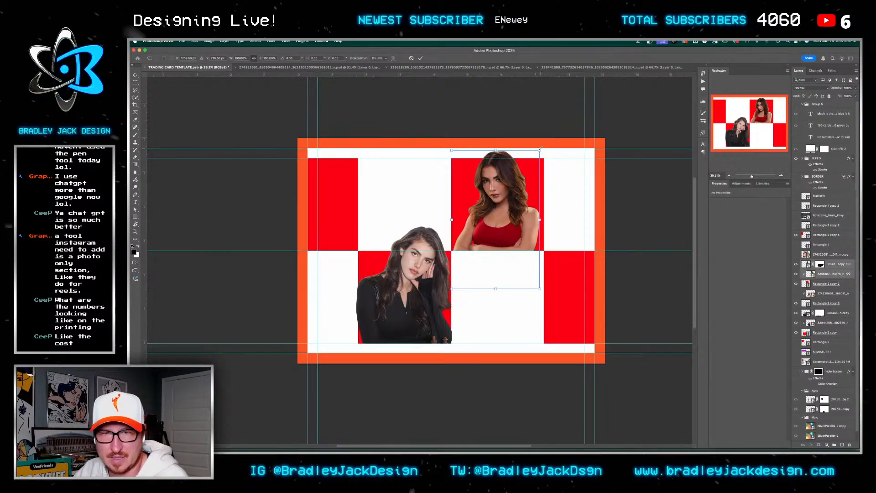
{"action": "key", "text": "Return"}
{"action": "key", "text": "Down"}
{"action": "key", "text": "Down"}
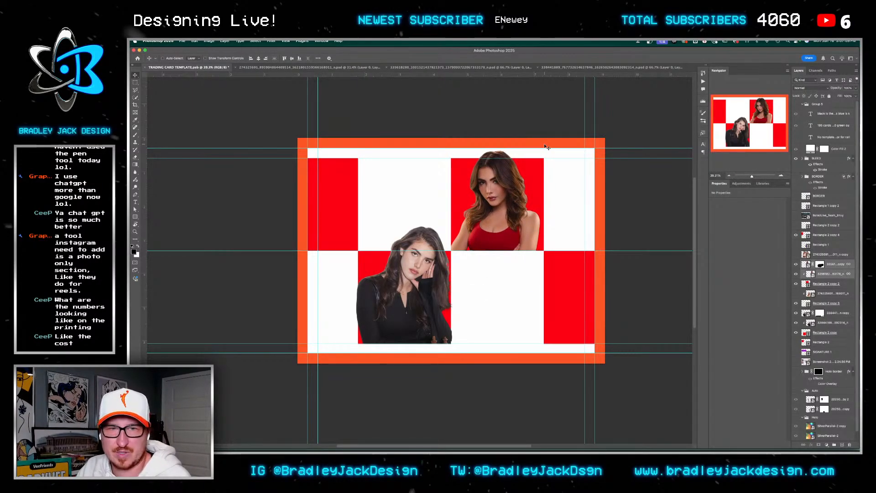
{"action": "key", "text": "Right"}
{"action": "key", "text": "Up"}
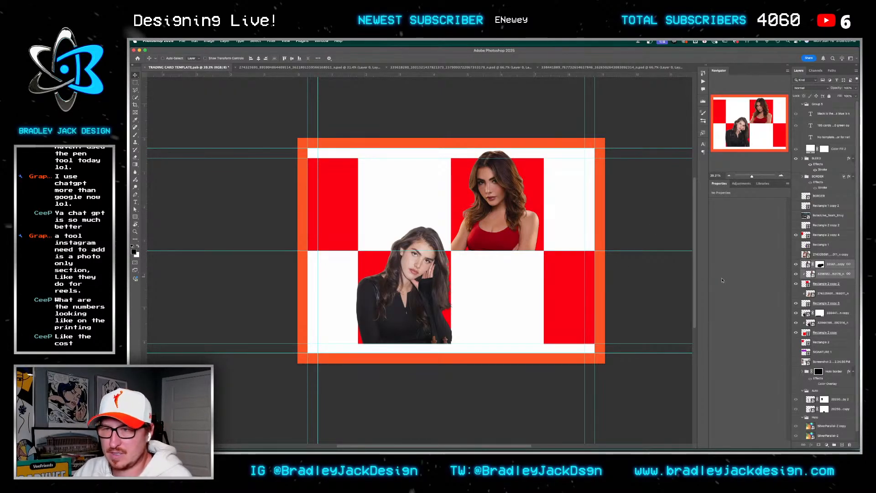
Calculate 800*5 with Spotlight and close it
{"action": "key", "text": "super+space"}
{"action": "type", "text": "800"}
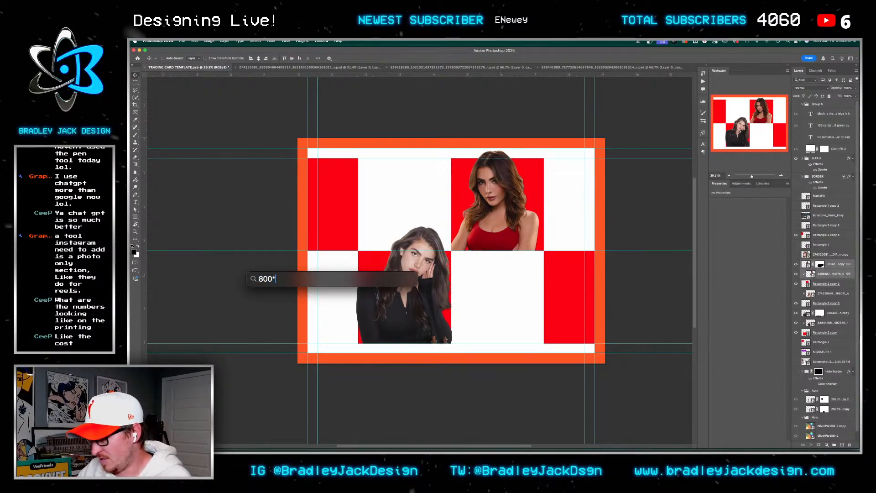
{"action": "type", "text": "*"}
{"action": "key", "text": "BackSpace"}
{"action": "key", "text": "BackSpace"}
{"action": "key", "text": "BackSpace"}
{"action": "key", "text": "BackSpace"}
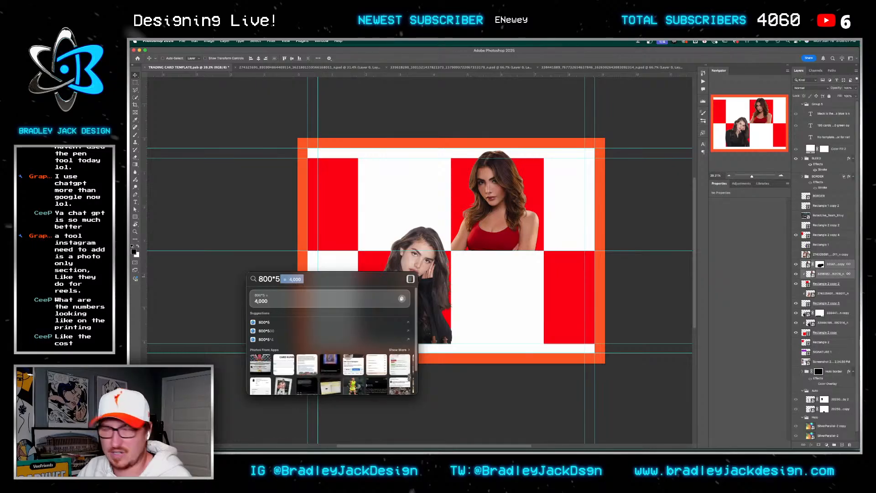
{"action": "key", "text": "Escape"}
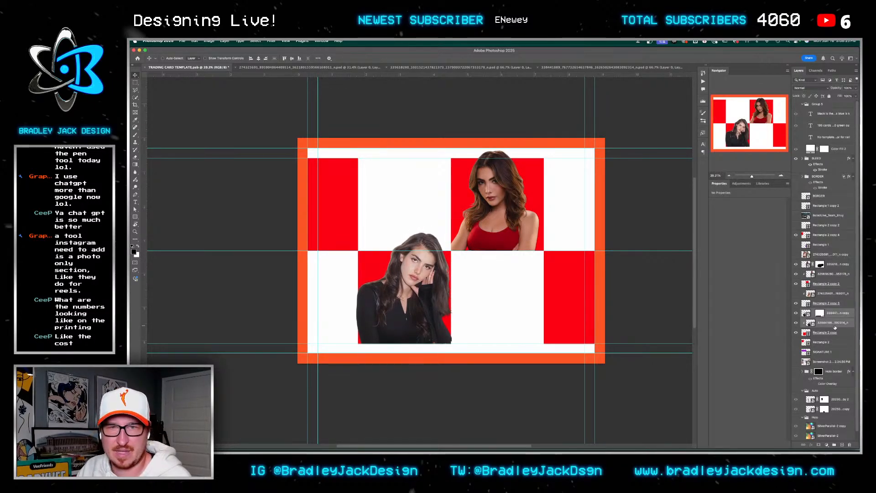
Shift the black-top cutout and its copy down slightly, and mask out the copy's sleeve overhanging the lower red square's bottom corner
{"action": "left_click", "coordinate": [834, 323]}
{"action": "left_click", "coordinate": [834, 313]}
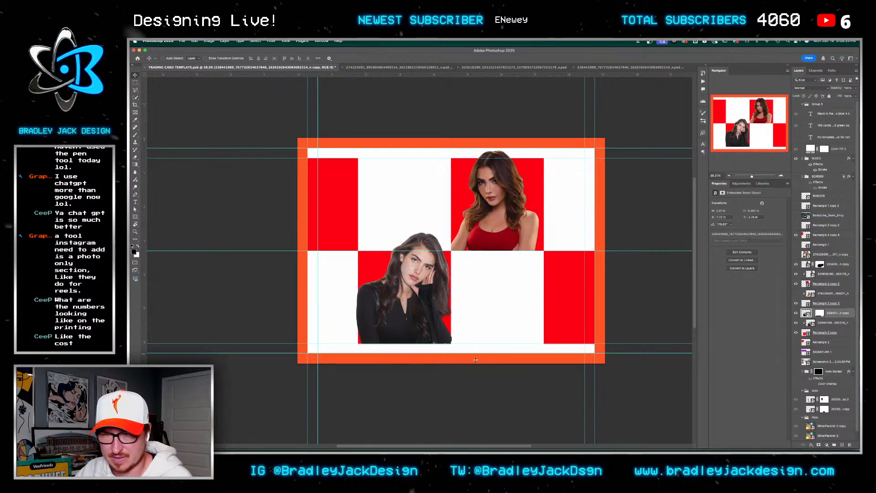
{"action": "scroll", "coordinate": [478, 358], "scroll_direction": "up", "scroll_amount": 5}
{"action": "key", "text": "b"}
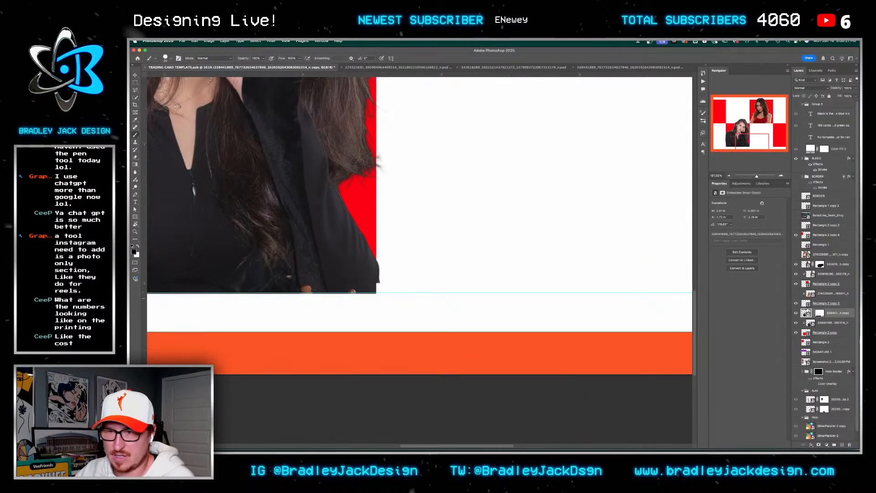
{"action": "key", "text": "super+backslash"}
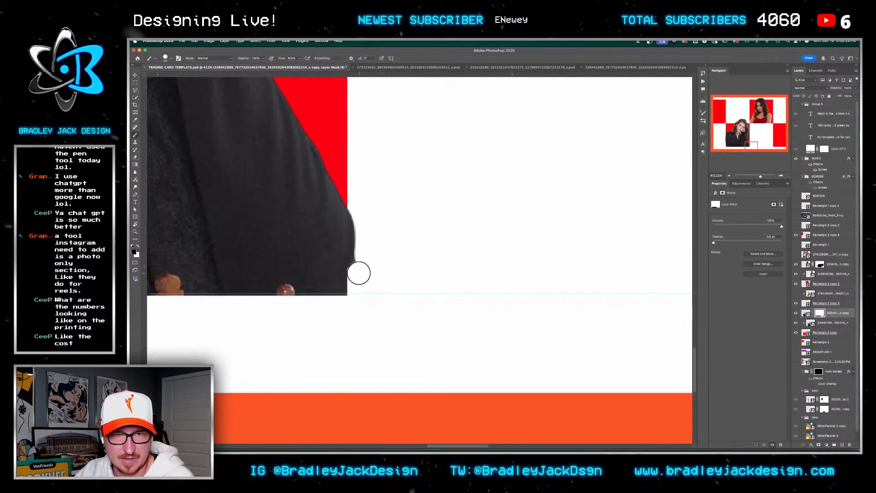
{"action": "scroll", "coordinate": [383, 221], "scroll_direction": "down", "scroll_amount": 5}
{"action": "scroll", "coordinate": [383, 222], "scroll_direction": "down", "scroll_amount": 4}
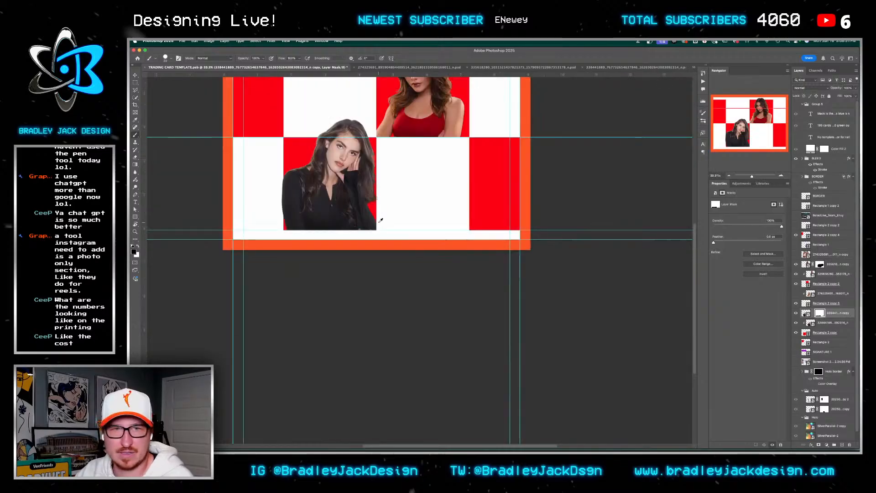
{"action": "key", "text": "v"}
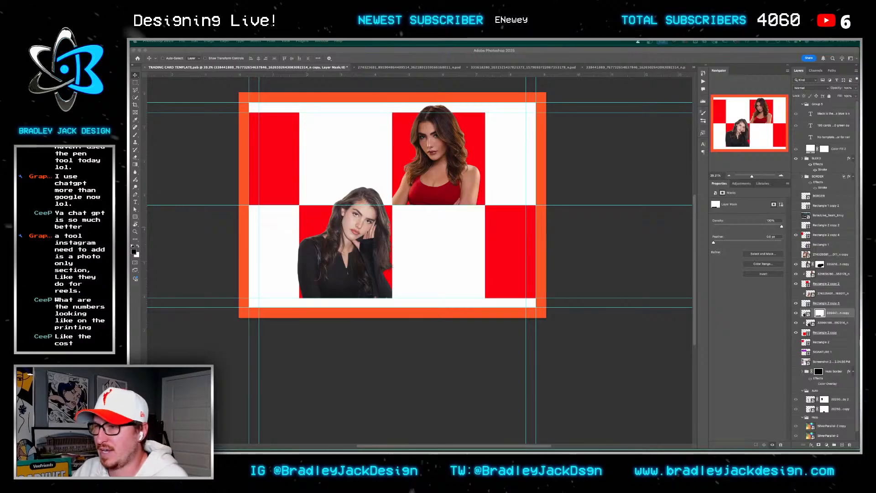
Switch to ChatGPT in the browser and ask for 5-10 name ideas for a Botez sisters dual auto card, using alliteration and chess
{"action": "key", "text": "super+Tab"}
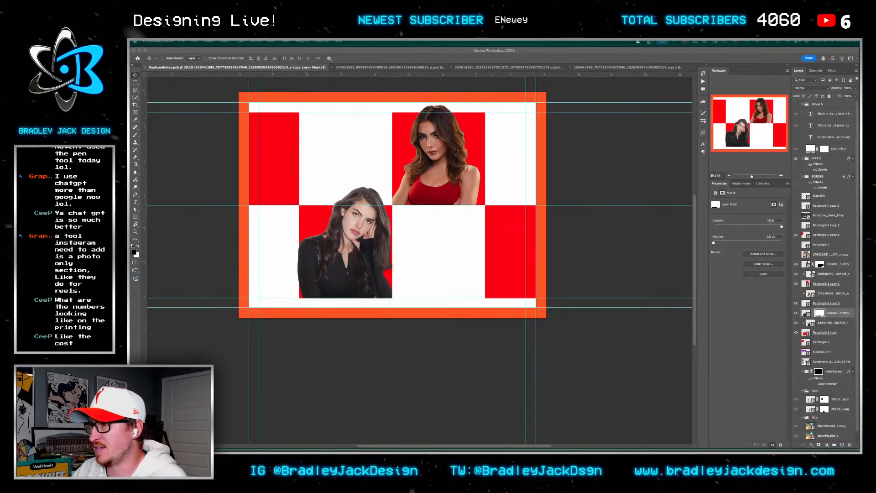
{"action": "key", "text": "super+Tab"}
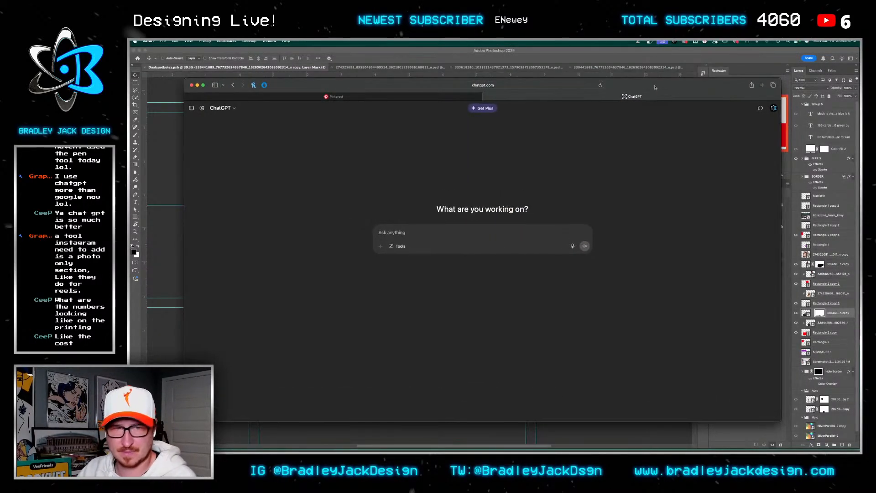
{"action": "type", "text": "I need a good idea for the \"name\" of a d"}
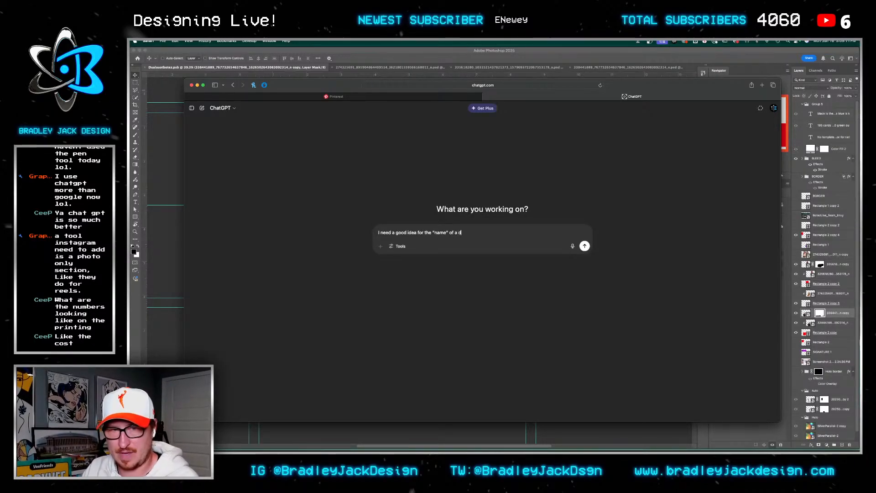
{"action": "type", "text": "ual auto card of the btoexz siste"}
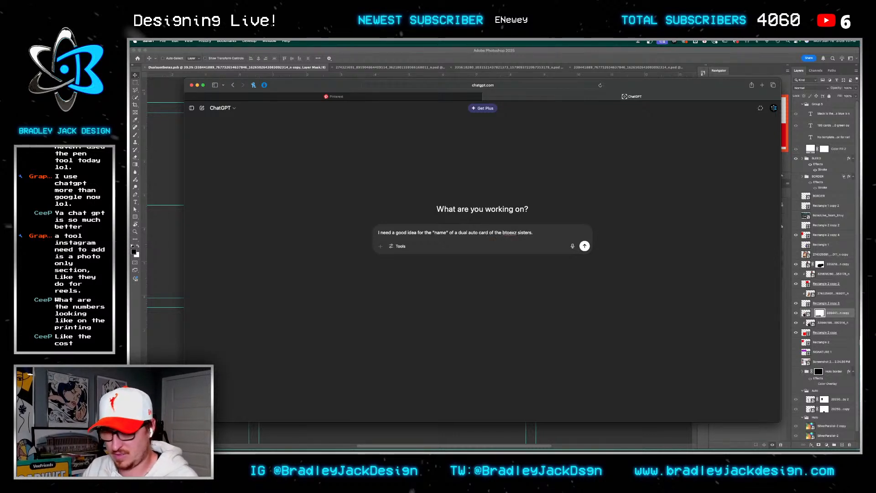
{"action": "type", "text": "rs. give me 5-10 ideas. think alliteration and chess"}
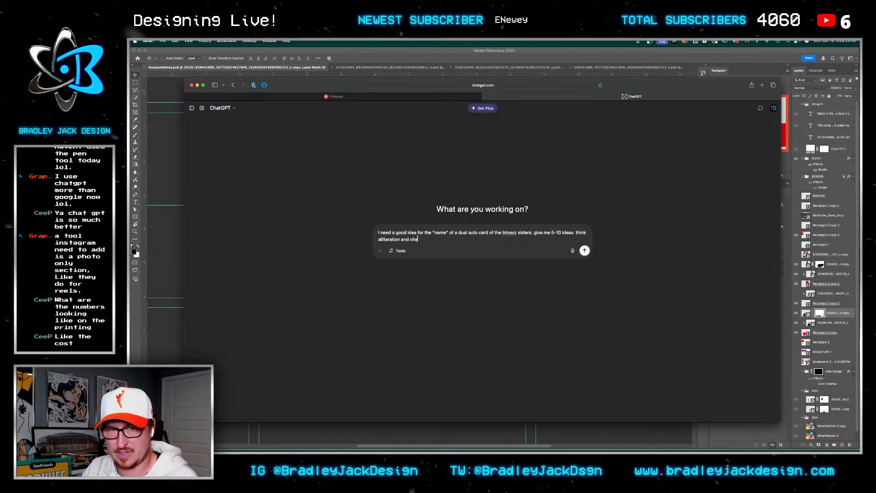
{"action": "key", "text": "Return"}
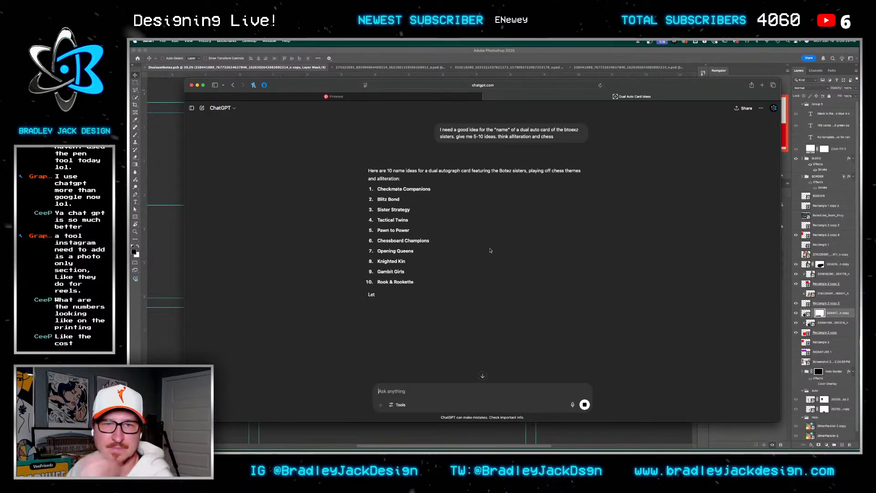
Tell ChatGPT that the sisters aren't twins
{"action": "type", "text": "they"}
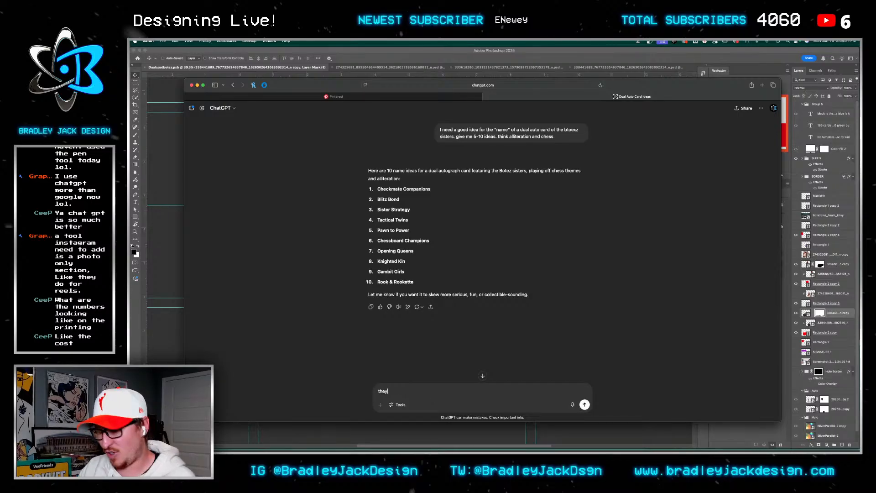
{"action": "type", "text": " aren't twins."}
{"action": "key", "text": "Return"}
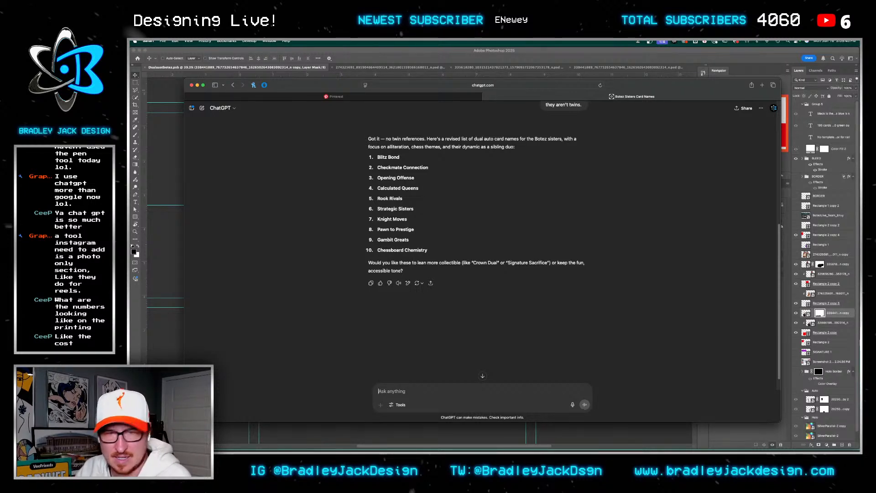
Reply that strategic sisters isn't bad but not great, and request 10 more names where alliteration is good but not important
{"action": "type", "text": "sta"}
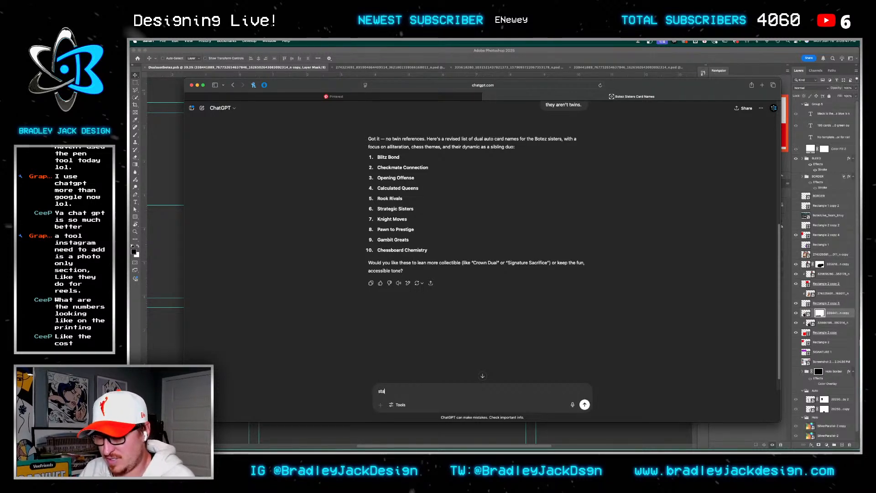
{"action": "type", "text": "tegic sisters isnt bad "}
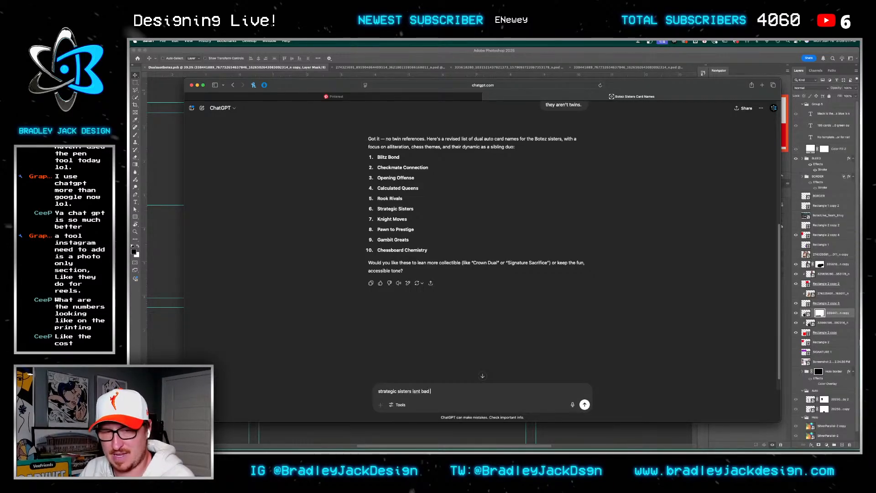
{"action": "type", "text": "but not great. give me 10 more bas"}
{"action": "type", "text": "ed not aht. a"}
{"action": "type", "text": "lliteration"}
{"action": "type", "text": " isnt important but is good"}
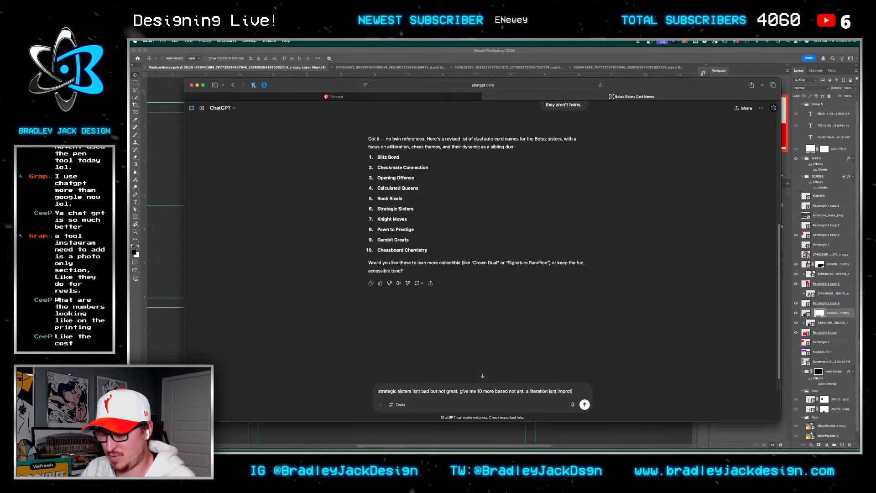
{"action": "key", "text": "Return"}
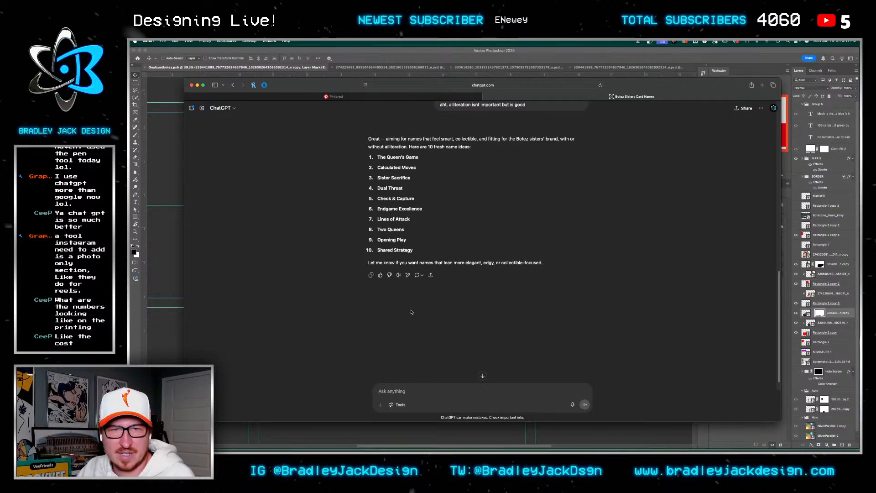
Ask ChatGPT to add in jokes from the sisters' stream
{"action": "scroll", "coordinate": [461, 233], "scroll_direction": "up", "scroll_amount": 10}
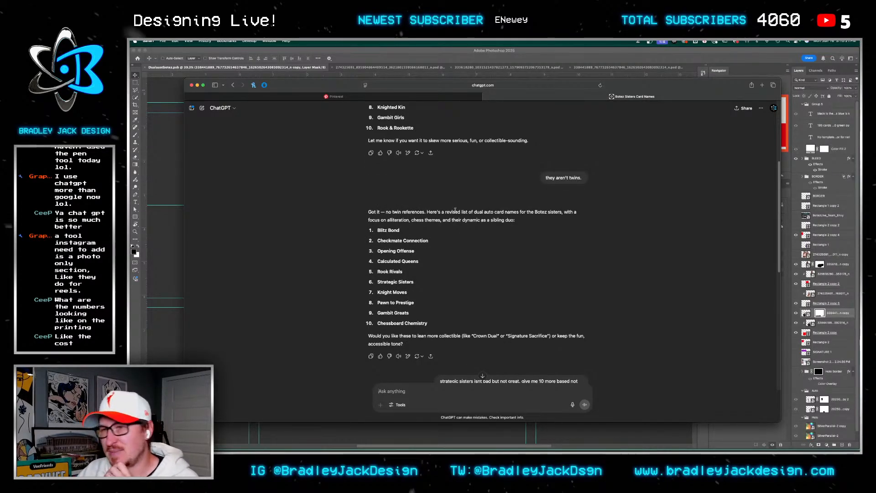
{"action": "type", "text": "add in jokes from their stream is know you"}
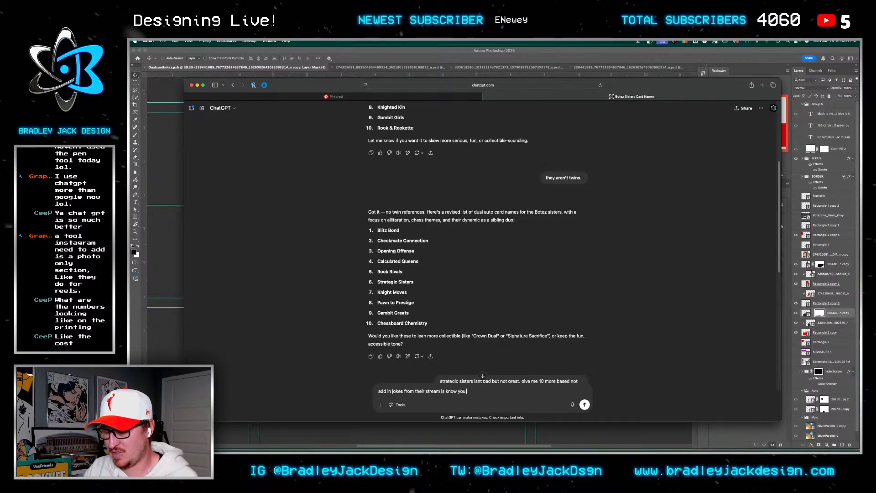
{"action": "type", "text": " advent senent seen"}
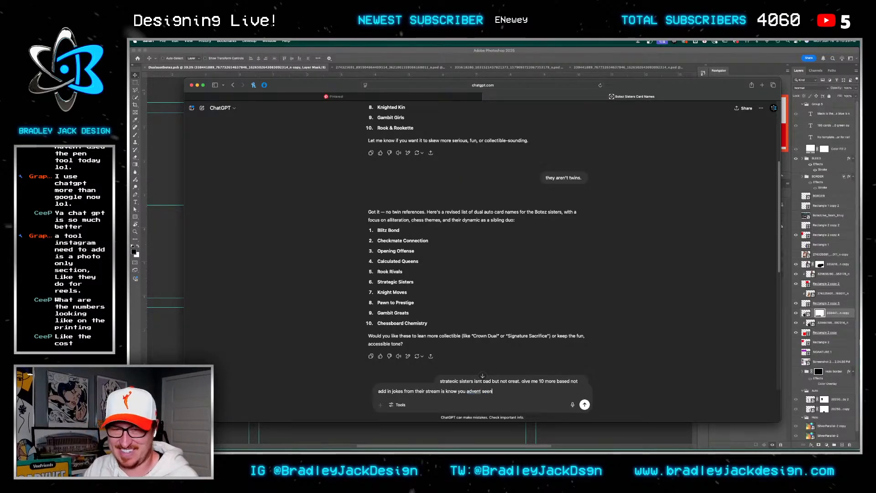
{"action": "key", "text": "Return"}
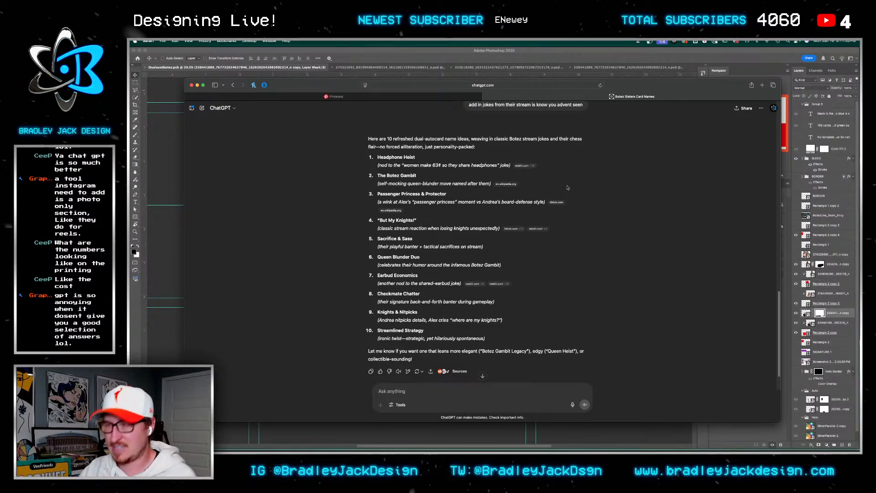
Ask ChatGPT to make a fake brand for the Botez sisters for a store
{"action": "type", "text": "make a fake "}
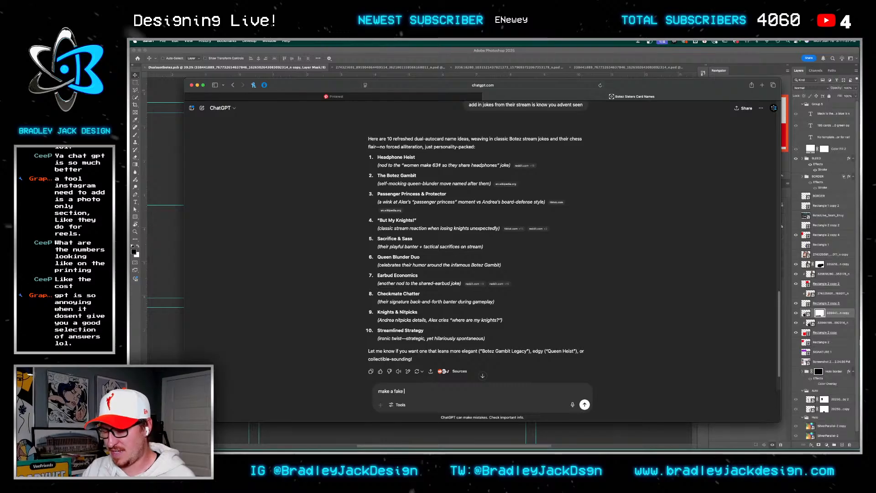
{"action": "type", "text": "brand fro the botezx sisters for a store"}
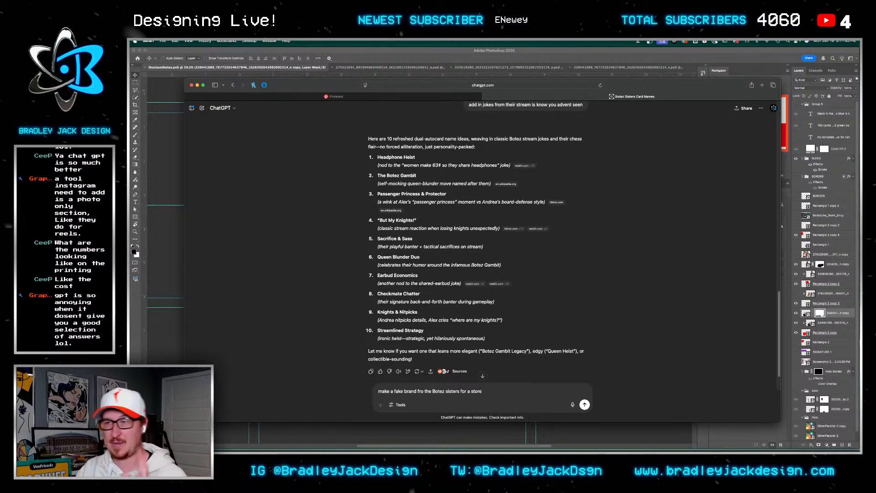
{"action": "key", "text": "Return"}
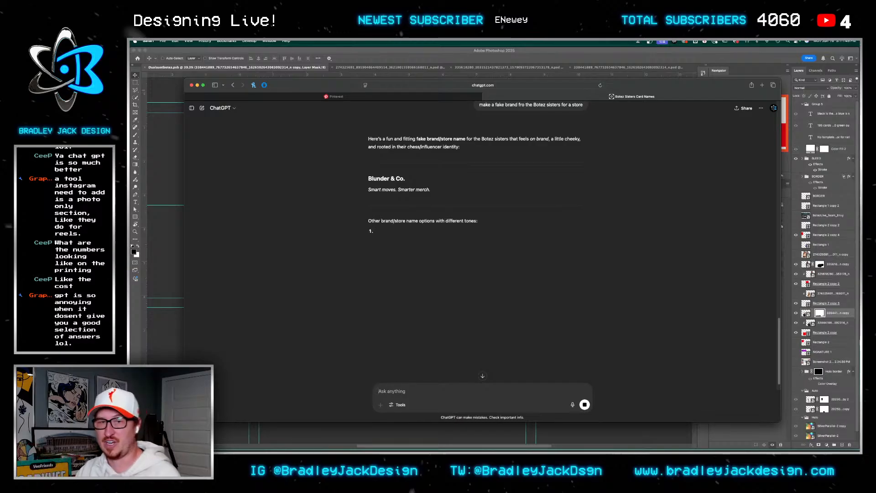
{"action": "type", "text": "give me"}
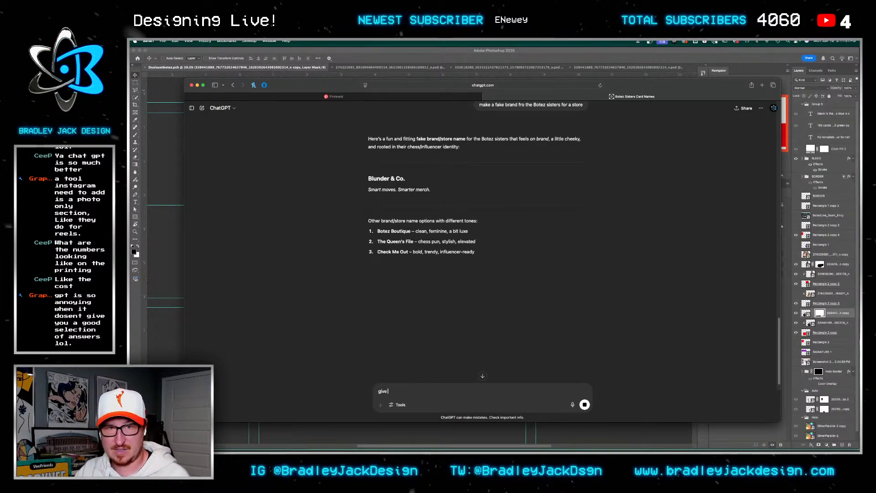
{"action": "key", "text": "BackSpace"}
{"action": "key", "text": "BackSpace"}
{"action": "key", "text": "BackSpace"}
{"action": "key", "text": "BackSpace"}
{"action": "key", "text": "BackSpace"}
{"action": "key", "text": "BackSpace"}
{"action": "key", "text": "BackSpace"}
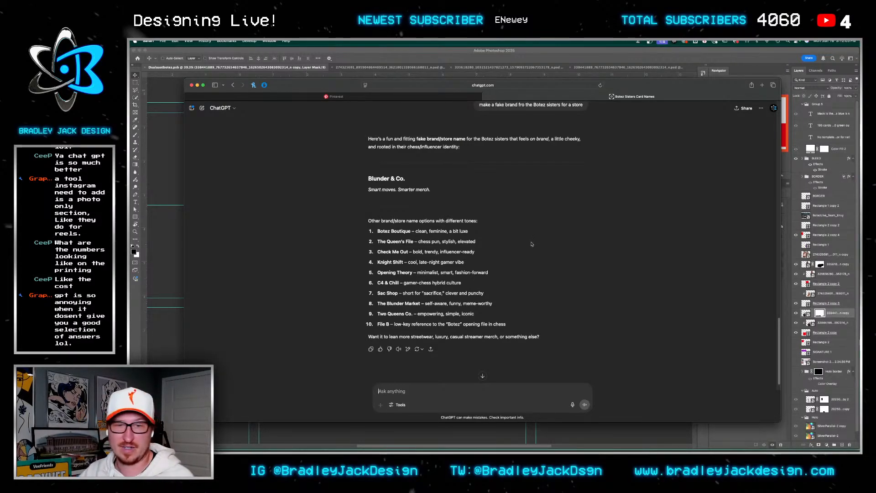
Highlight "Sister Strategy" in the first name list, and ask ChatGPT for something with royalty or queens or sisters and chess
{"action": "scroll", "coordinate": [531, 232], "scroll_direction": "up", "scroll_amount": 10}
{"action": "scroll", "coordinate": [508, 245], "scroll_direction": "up", "scroll_amount": 15}
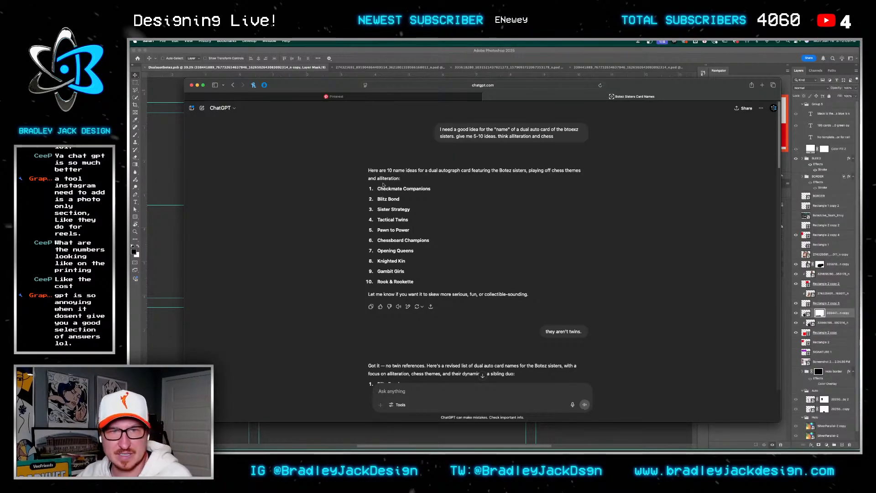
{"action": "left_click_drag", "start_coordinate": [378, 209], "coordinate": [410, 209]}
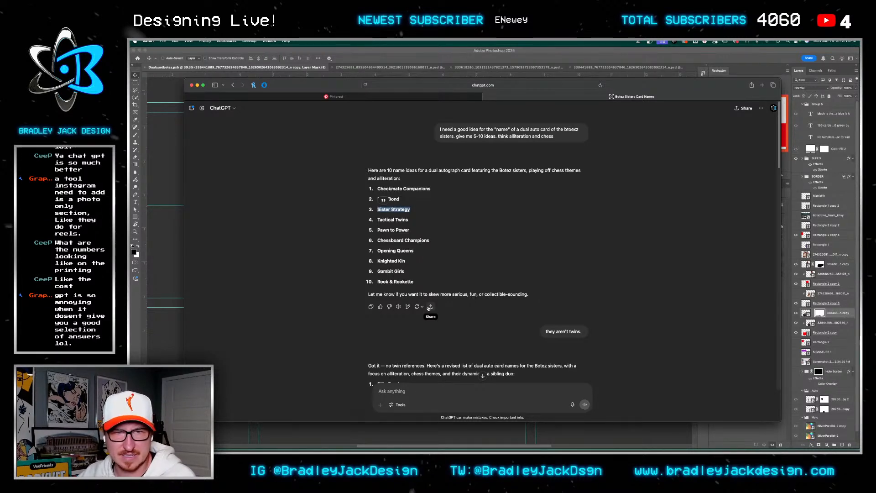
{"action": "scroll", "coordinate": [428, 309], "scroll_direction": "down", "scroll_amount": 1}
{"action": "scroll", "coordinate": [428, 309], "scroll_direction": "down", "scroll_amount": 6}
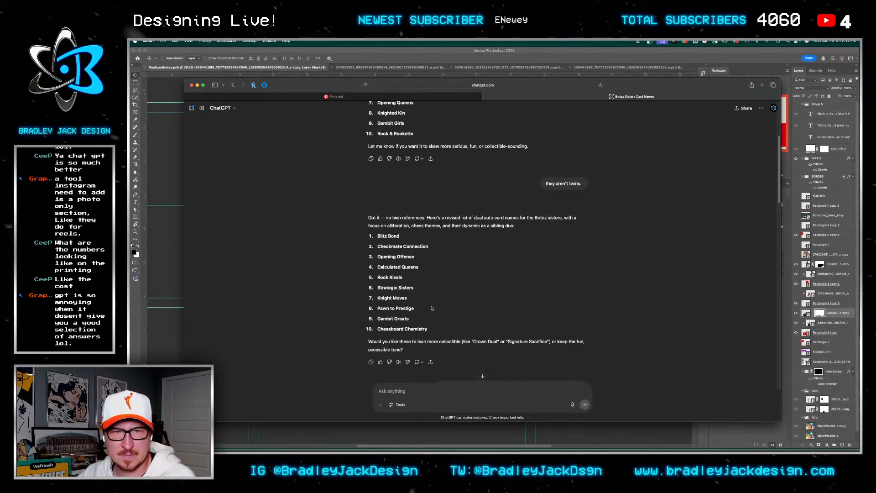
{"action": "type", "text": "so"}
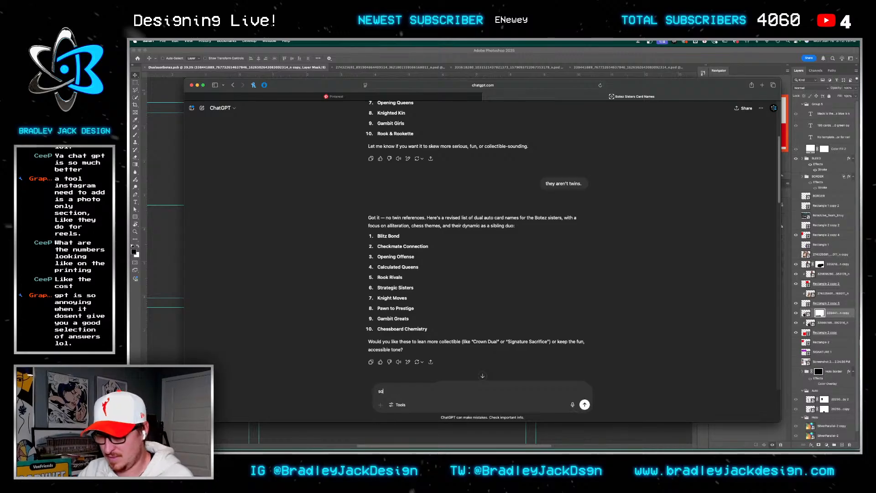
{"action": "type", "text": "mething with royalty or queens or s"}
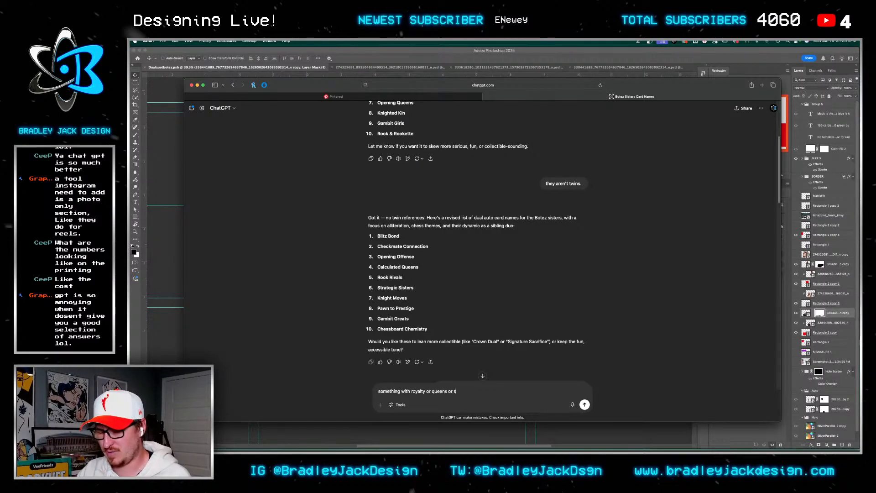
{"action": "type", "text": "isters and chess"}
{"action": "key", "text": "Return"}
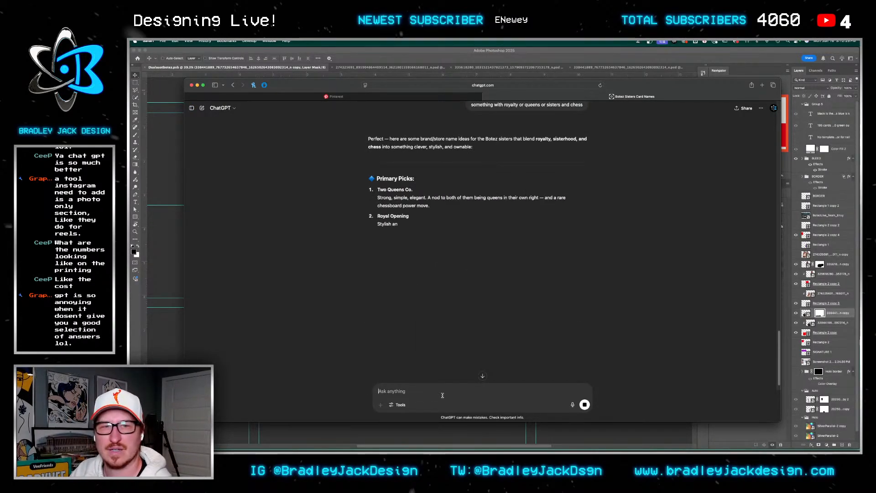
Clarify to ChatGPT that the ideas are for the card name, not the company name, and review the suggestions
{"action": "type", "text": "oh I mean for the "}
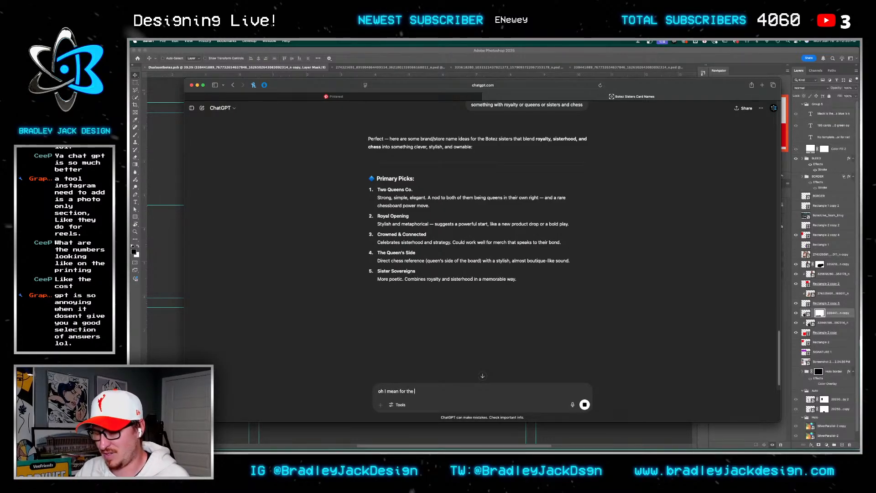
{"action": "type", "text": "card name not company name"}
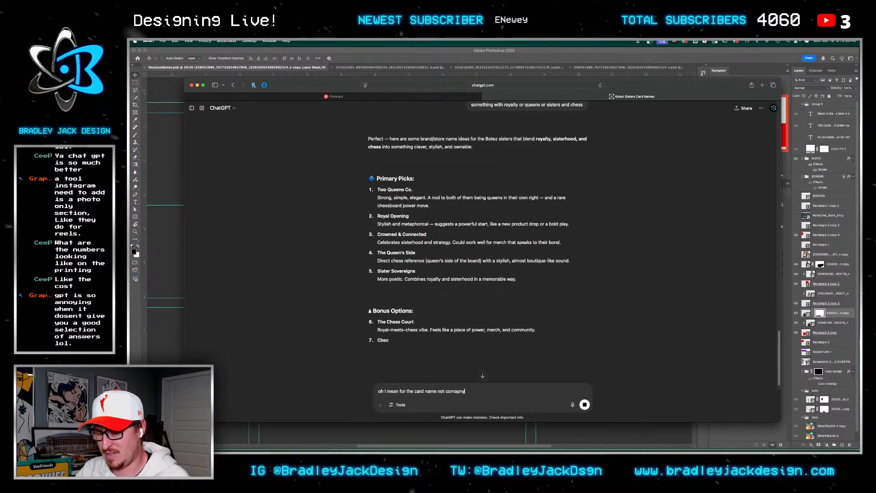
{"action": "type", "text": " ignore the conamy"}
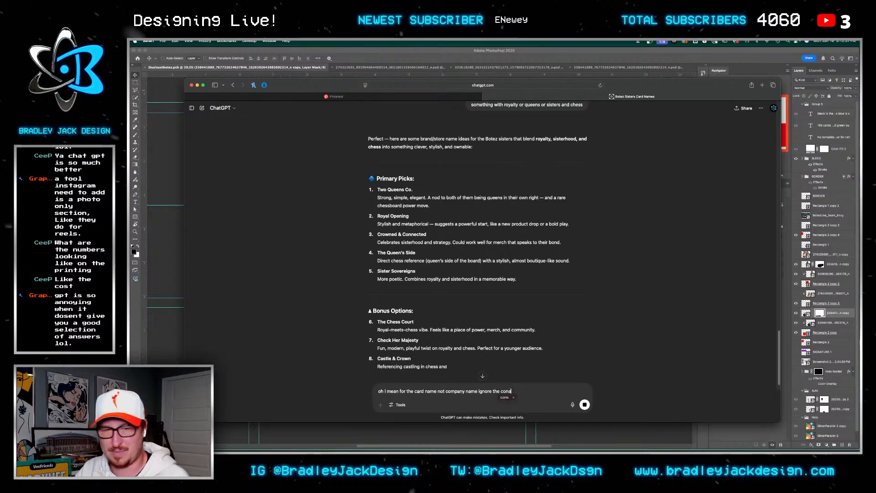
{"action": "left_click", "coordinate": [585, 404]}
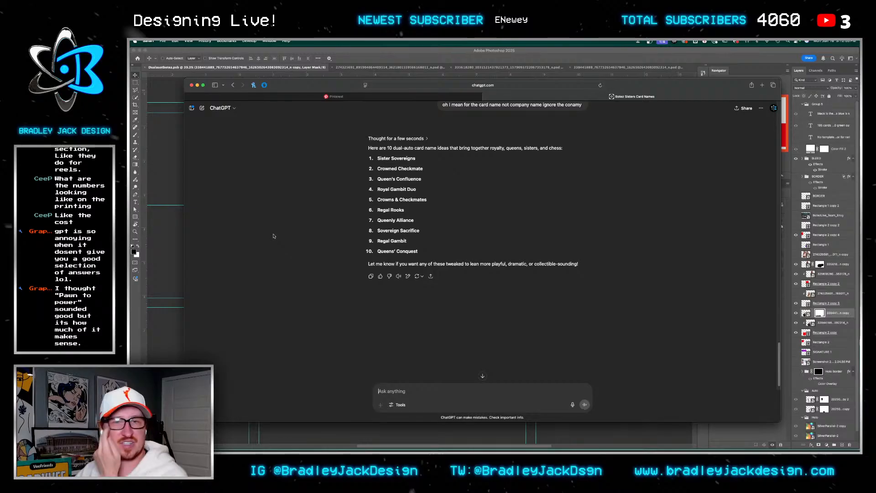
{"action": "scroll", "coordinate": [341, 225], "scroll_direction": "up", "scroll_amount": 10}
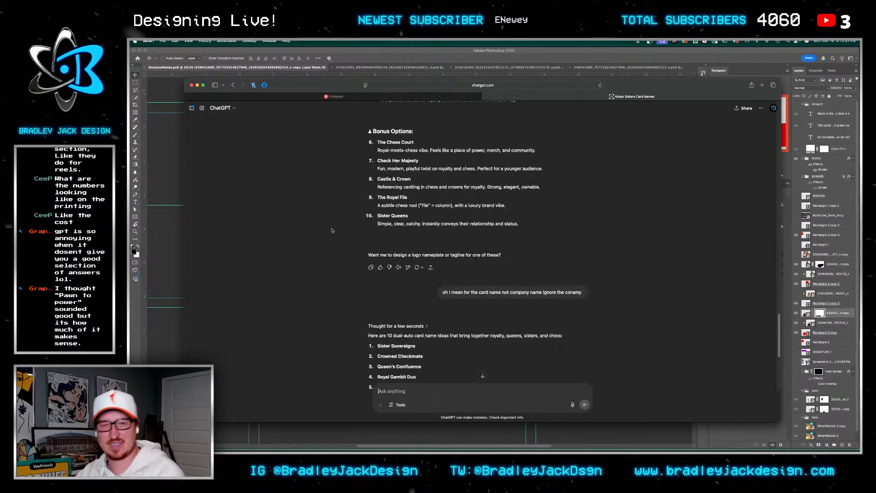
Return to Photoshop and select the hidden BotezLive_Team_Envy layer
{"action": "left_click", "coordinate": [162, 170]}
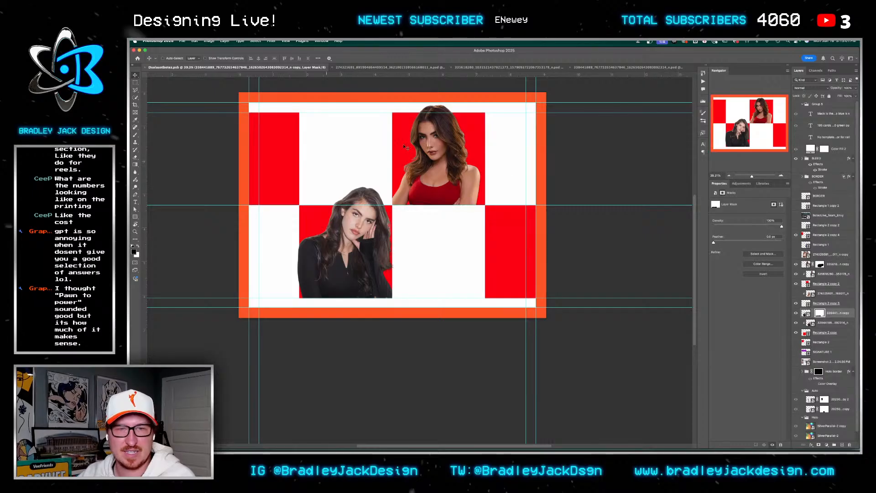
{"action": "left_click", "coordinate": [826, 215]}
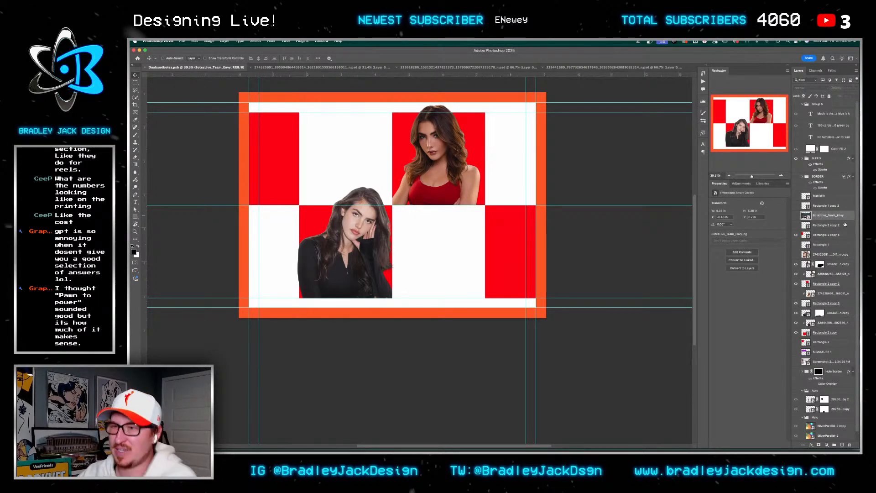
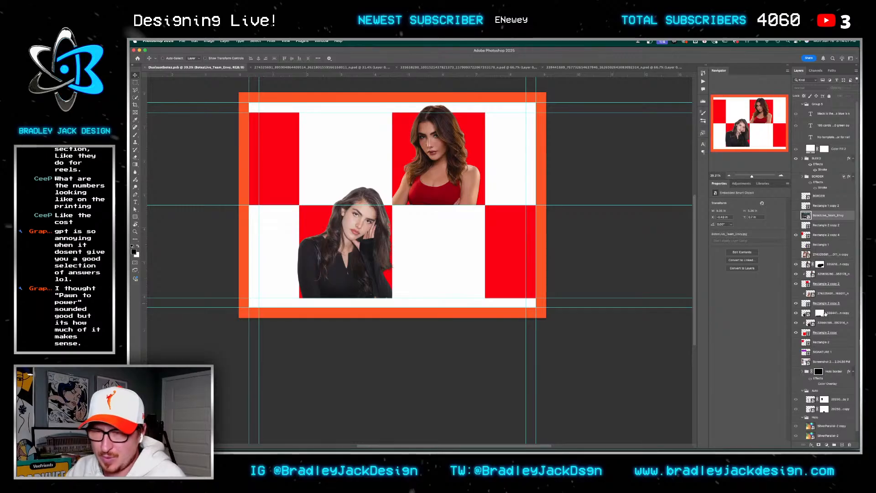
Move the Auto layer group directly above the Rectangle 2 copy 4 layer
{"action": "left_click", "coordinate": [825, 392]}
{"action": "left_click_drag", "start_coordinate": [826, 394], "coordinate": [817, 237]}
Select the Rectangle 2, Rectangle 2 copy, copy 2 and copy 4 layers and change their fill from the recent colors to bright purple
{"action": "left_click", "coordinate": [821, 262]}
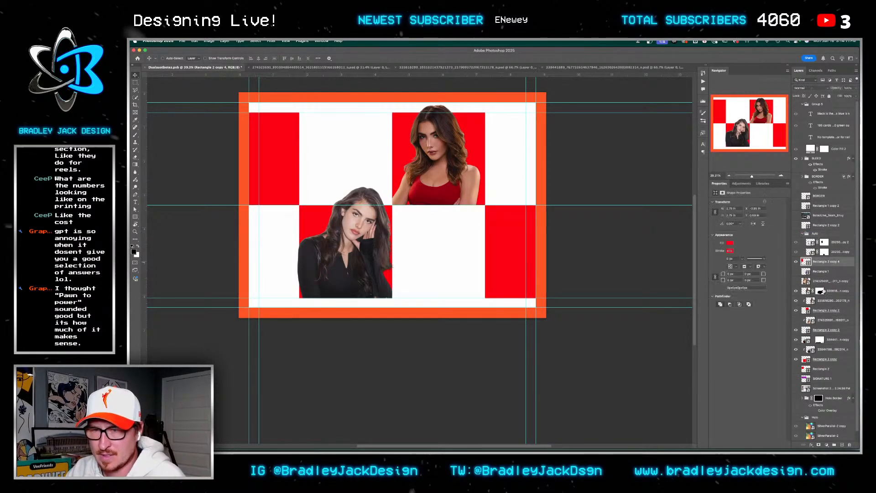
{"action": "left_click", "coordinate": [821, 311], "text": "super"}
{"action": "left_click", "coordinate": [822, 359], "text": "super"}
{"action": "left_click", "coordinate": [822, 369], "text": "super"}
{"action": "key", "text": "u"}
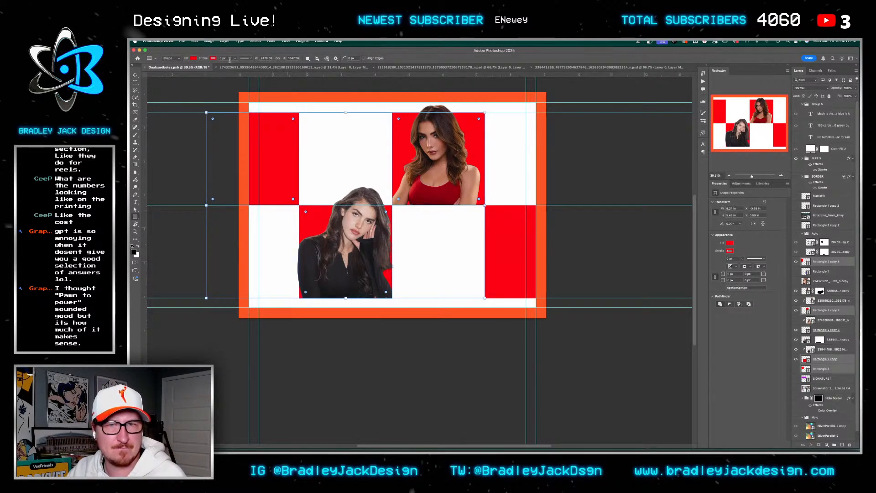
{"action": "left_click", "coordinate": [192, 58]}
{"action": "left_click", "coordinate": [163, 88]}
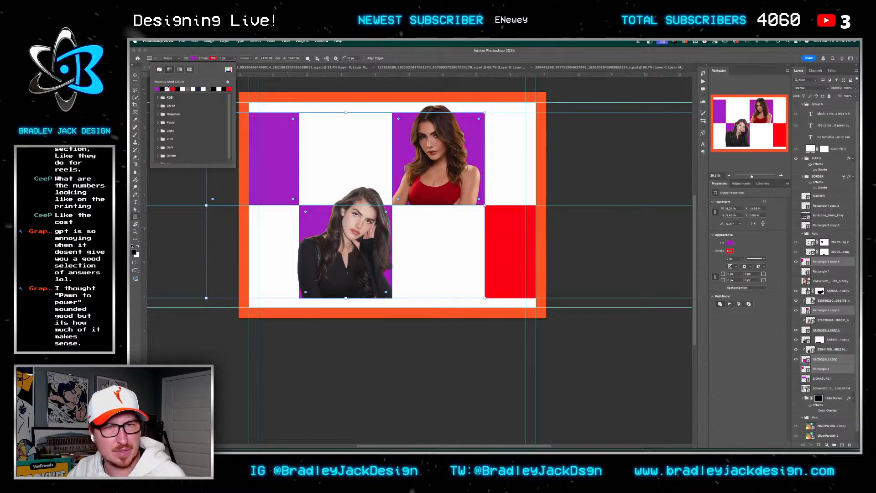
{"action": "key", "text": "v"}
Switch to Safari and search the web for "botez store" in a new tab
{"action": "key", "text": "super+Tab"}
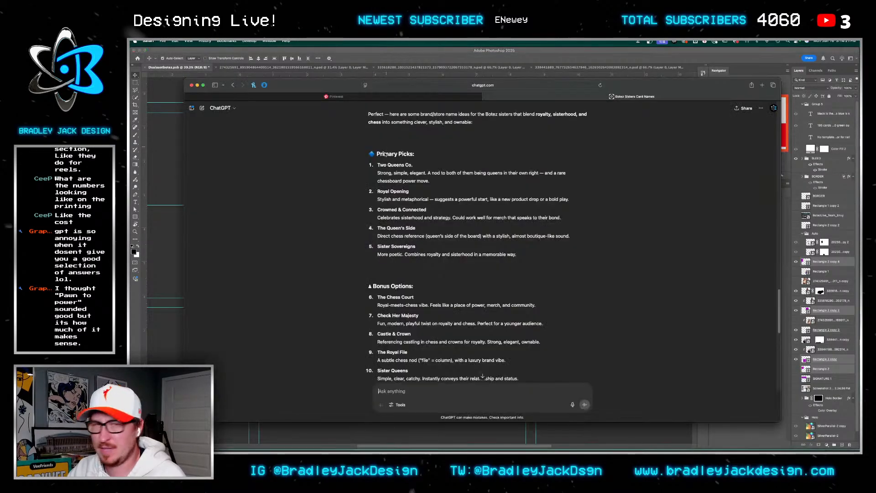
{"action": "key", "text": "super+t"}
{"action": "type", "text": "botez stor"}
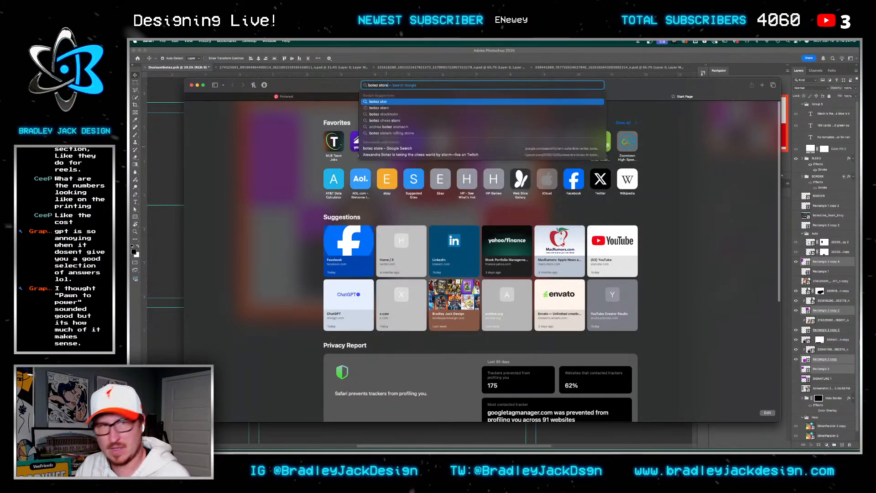
{"action": "key", "text": "Return"}
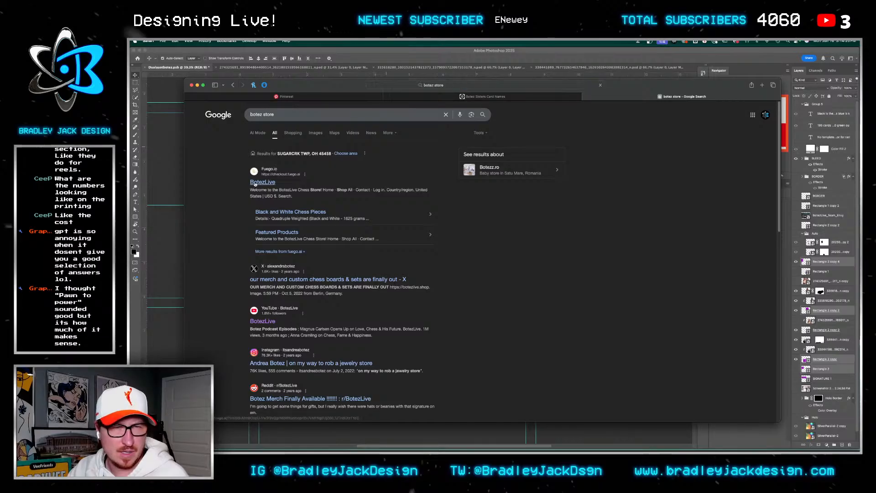
Open the BotezLive store, find the High Gloss Spanish Veneered Chess Board (Purple Ash Burl + Erable), and enlarge its product photo
{"action": "left_click", "coordinate": [354, 217]}
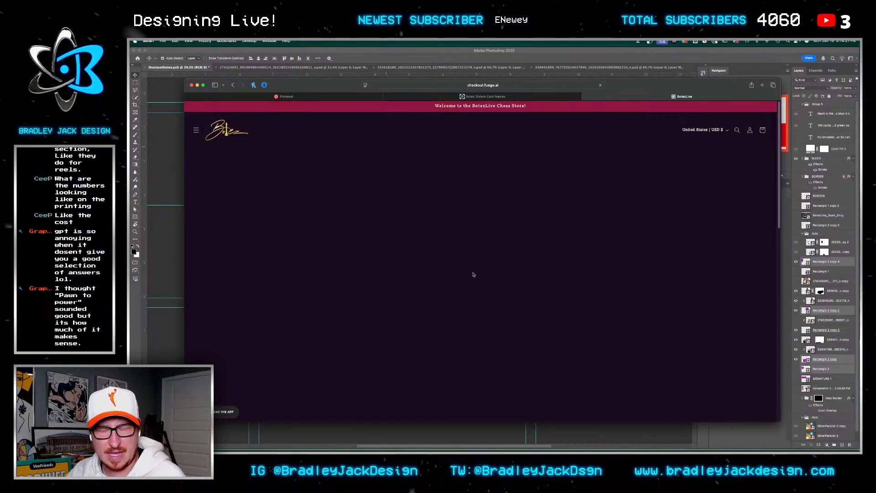
{"action": "scroll", "coordinate": [477, 283], "scroll_direction": "down", "scroll_amount": 5}
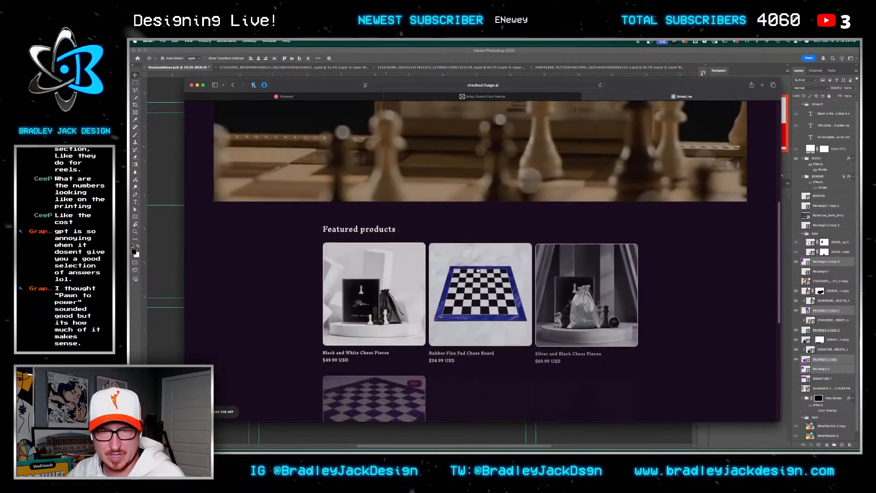
{"action": "scroll", "coordinate": [485, 308], "scroll_direction": "down", "scroll_amount": 3}
{"action": "left_click", "coordinate": [416, 279]}
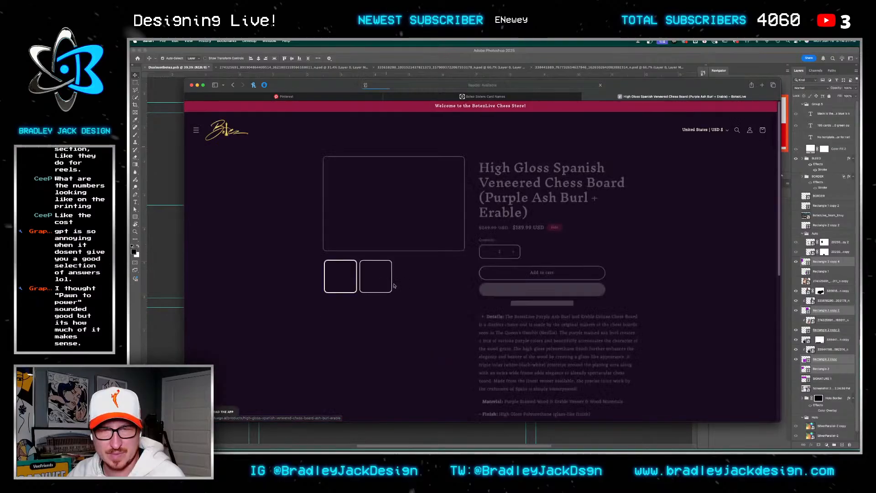
{"action": "left_click", "coordinate": [387, 202]}
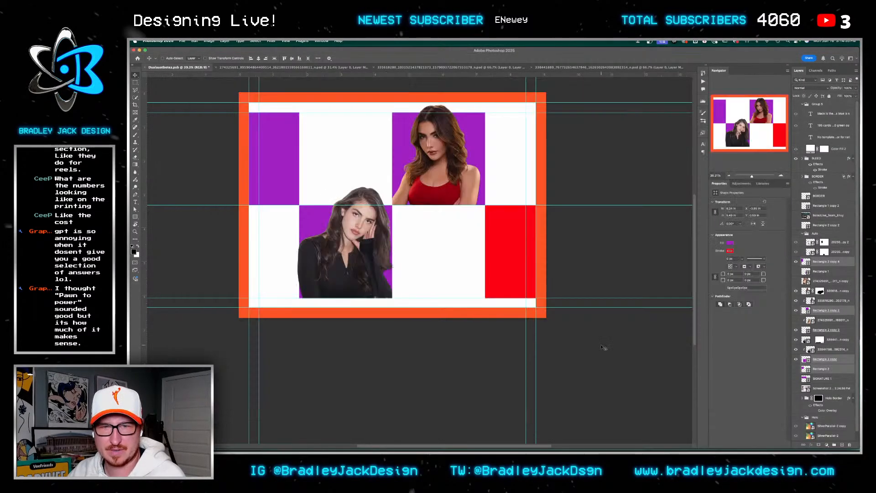
Return to Photoshop and place the purple chess board screenshot above the Rectangle 2 copy 4 layer as a color reference
{"action": "key", "text": "super+Tab"}
{"action": "left_click_drag", "start_coordinate": [817, 391], "coordinate": [631, 218]}
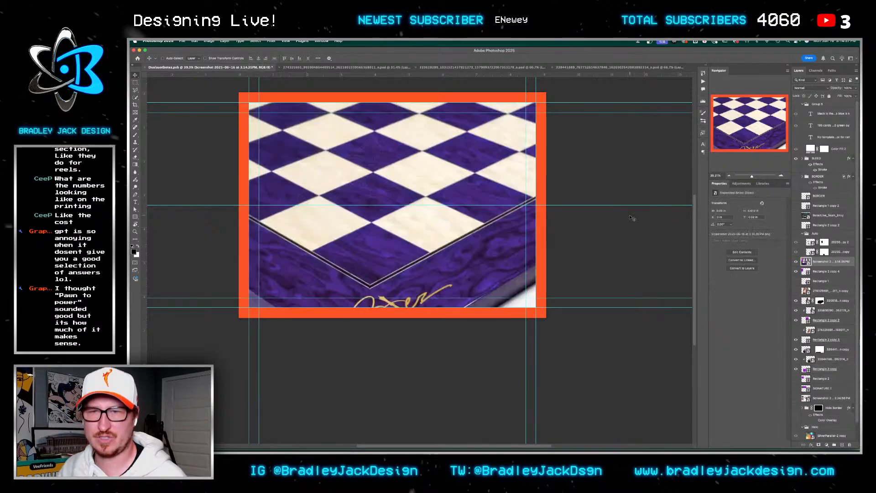
{"action": "left_click", "coordinate": [796, 261]}
{"action": "left_click", "coordinate": [796, 261]}
Fill the Rectangle 2 copy 4 shape with the deep purple sampled from a dark square of the chess board screenshot
{"action": "left_click", "coordinate": [824, 271]}
{"action": "key", "text": "i"}
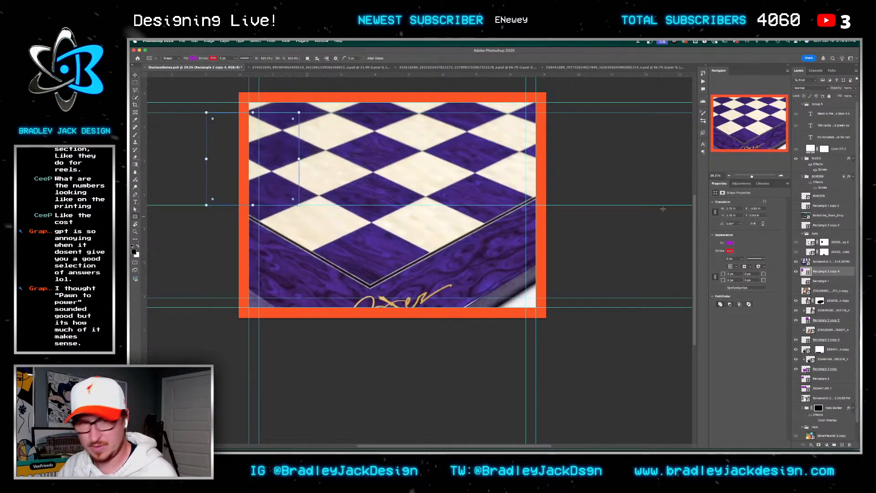
{"action": "left_click", "coordinate": [485, 201]}
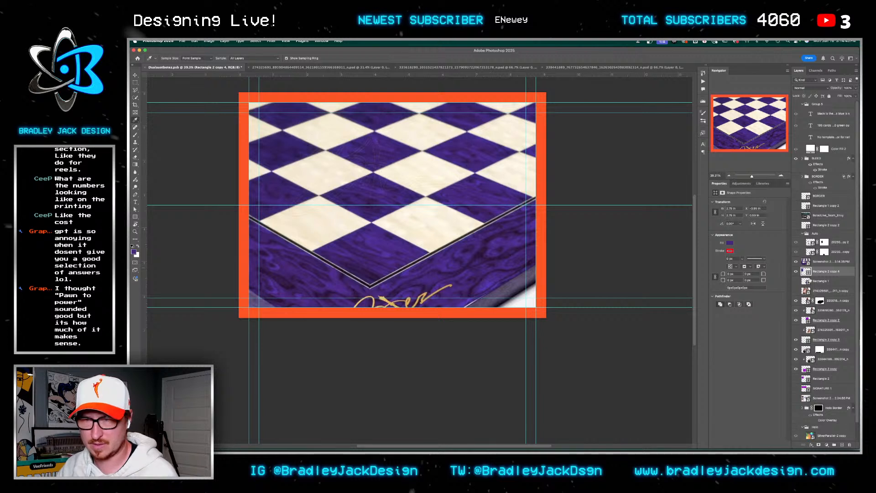
Add a Solid Color fill layer directly above the Background layer
{"action": "scroll", "coordinate": [818, 402], "scroll_direction": "down", "scroll_amount": 1}
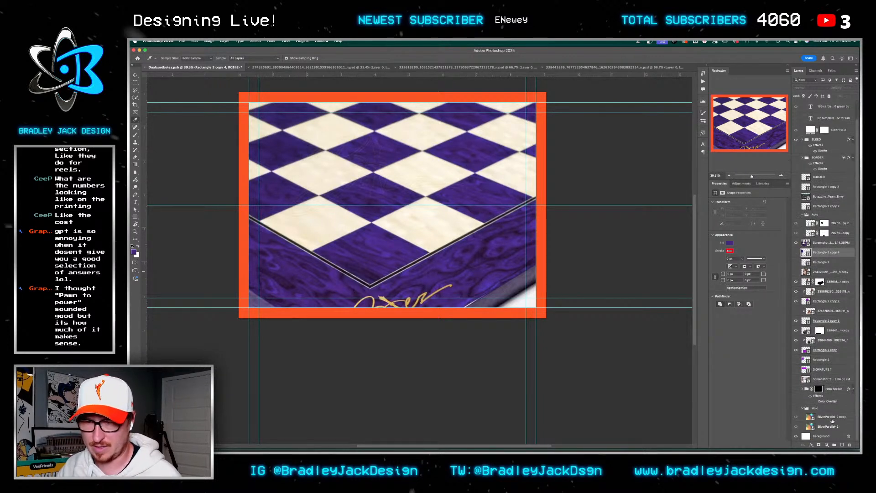
{"action": "left_click", "coordinate": [817, 438]}
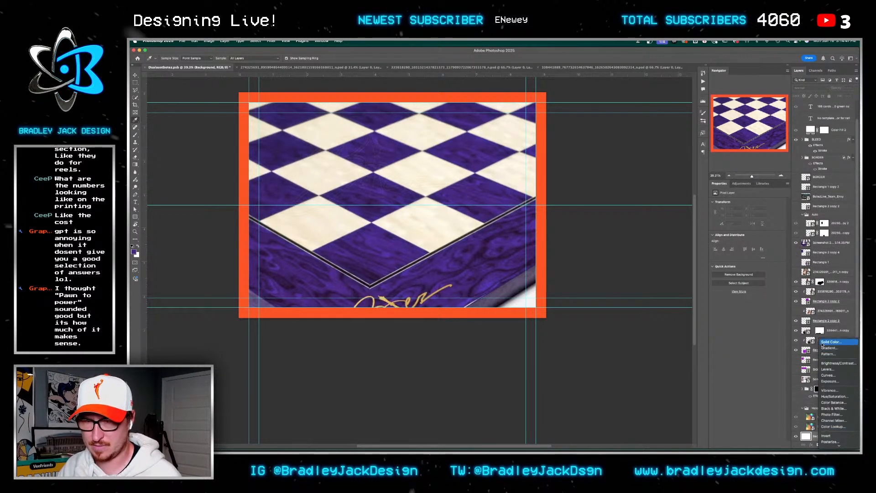
{"action": "key", "text": "ctrl+alt+shift+n"}
{"action": "key", "text": "Return"}
{"action": "key", "text": "u"}
{"action": "key", "text": "d"}
{"action": "key", "text": "x"}
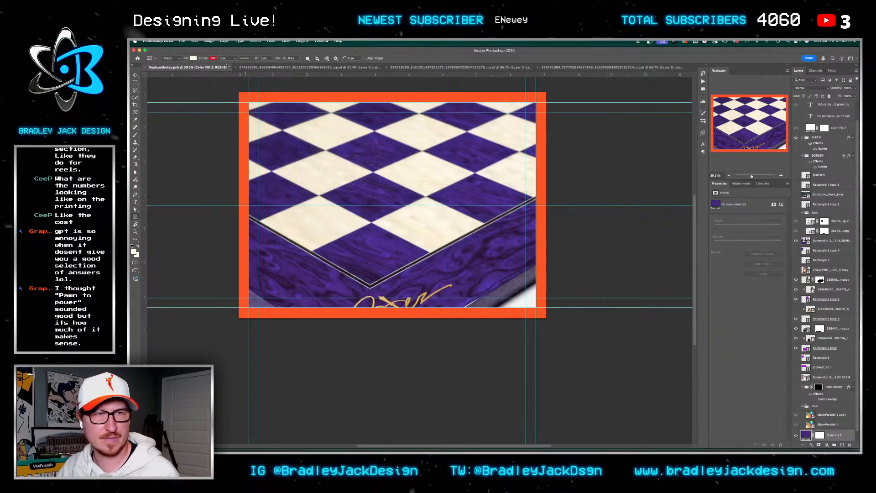
{"action": "left_click", "coordinate": [193, 58]}
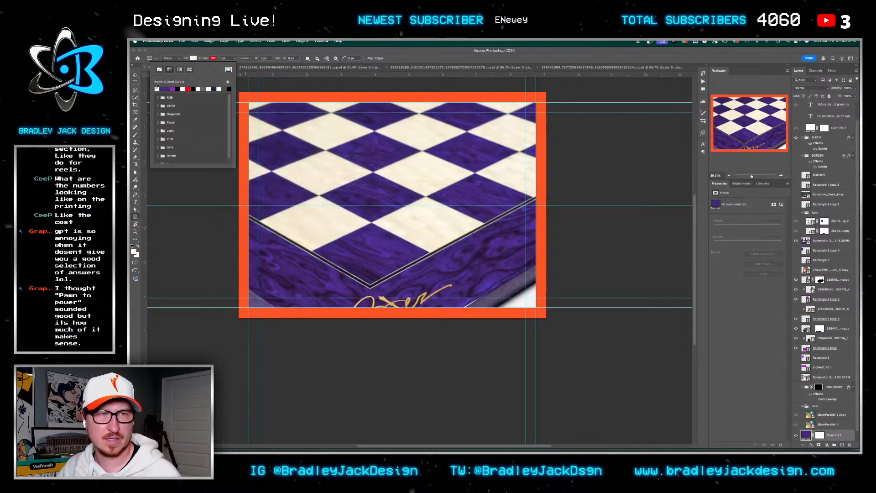
{"action": "key", "text": "Escape"}
Set the new fill layer's color to the cream sampled from a light square of the chess board screenshot
{"action": "key", "text": "i"}
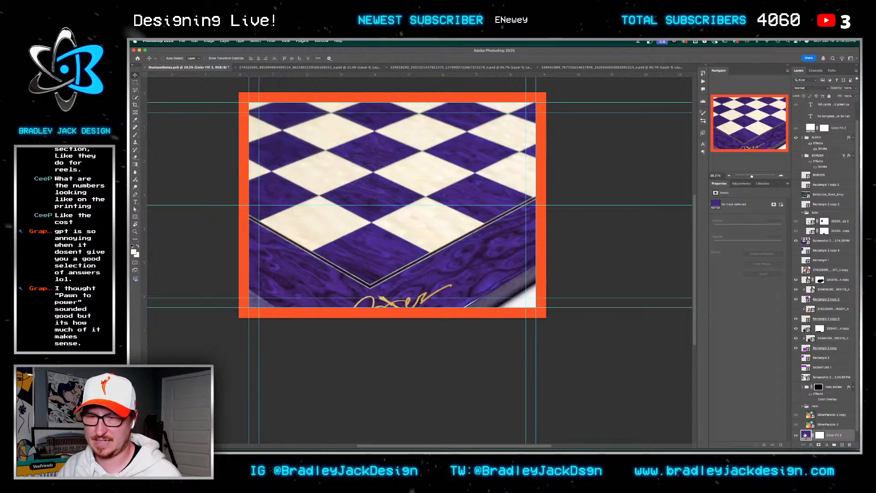
{"action": "double_click", "coordinate": [806, 434]}
{"action": "left_click", "coordinate": [406, 228]}
{"action": "key", "text": "Return"}
{"action": "key", "text": "v"}
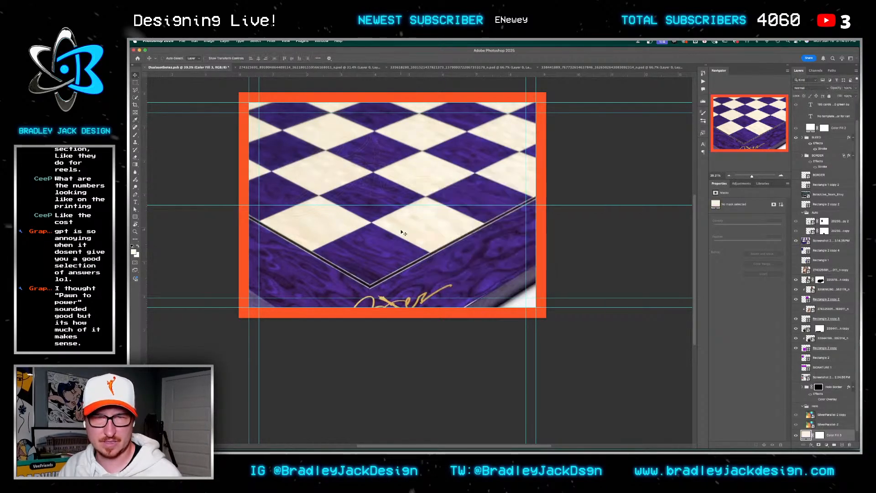
Hide the chess board screenshot layer and keep the Rectangle 2 copy 4 square visible
{"action": "left_click", "coordinate": [797, 241]}
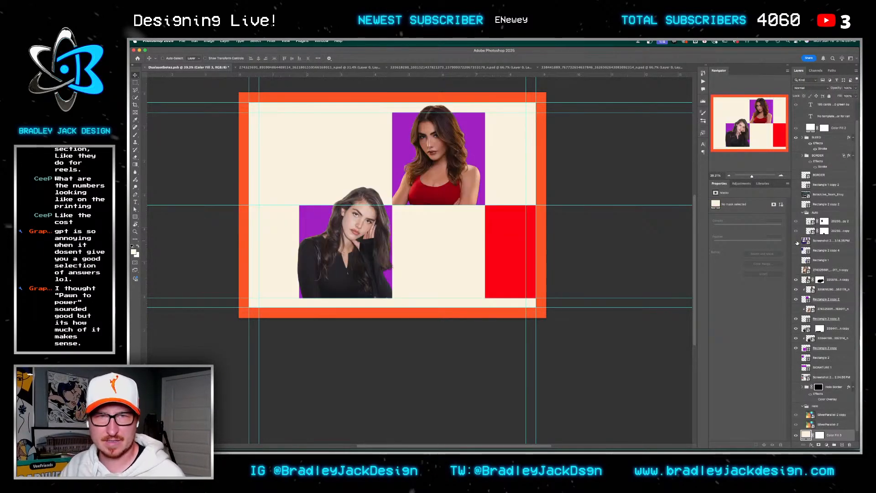
{"action": "left_click", "coordinate": [817, 260]}
{"action": "left_click", "coordinate": [796, 251]}
{"action": "left_click", "coordinate": [824, 251]}
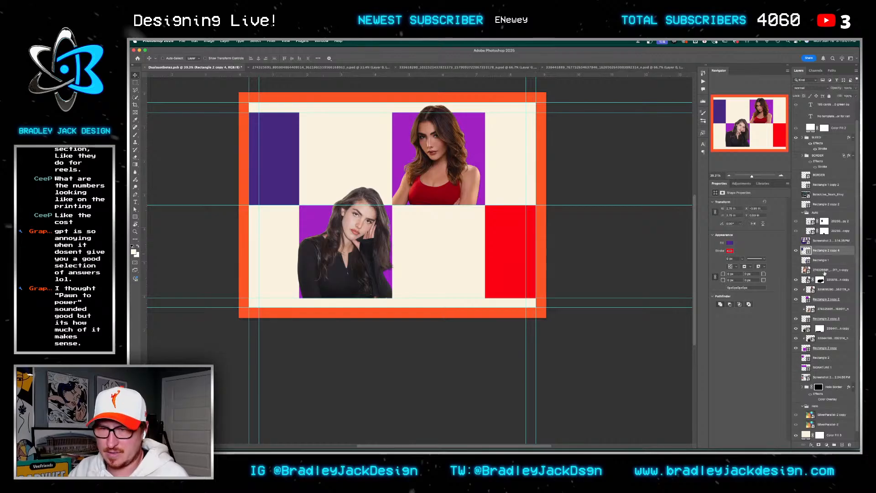
Fill the three remaining bright purple and red checkerboard squares with the sampled deep purple from the recent colors
{"action": "left_click", "coordinate": [828, 299]}
{"action": "left_click", "coordinate": [825, 347], "text": "super"}
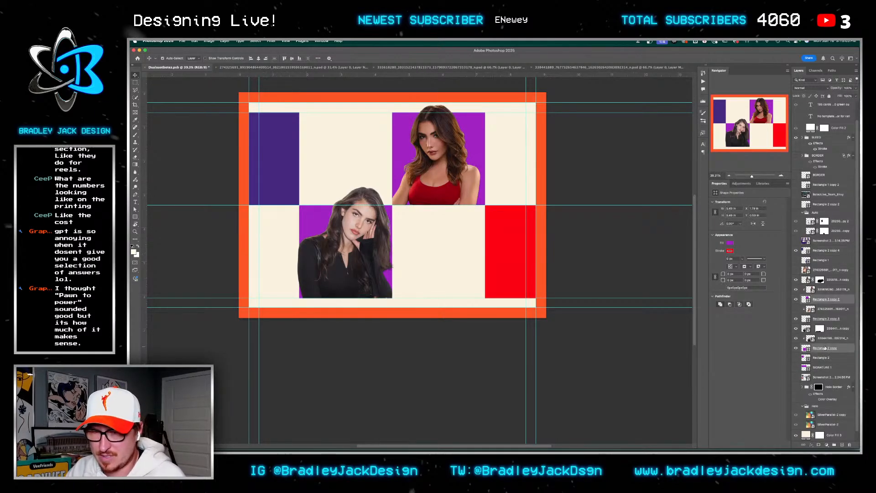
{"action": "left_click", "coordinate": [817, 318], "text": "super"}
{"action": "key", "text": "u"}
{"action": "left_click", "coordinate": [194, 57]}
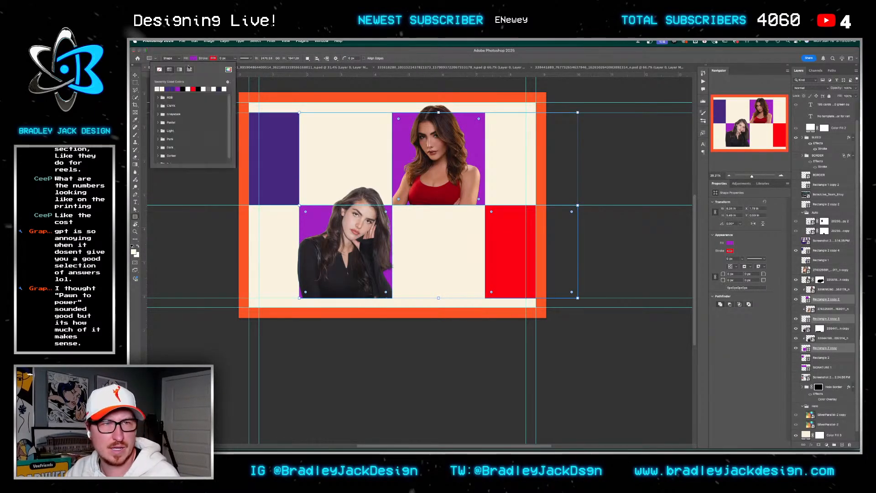
{"action": "left_click", "coordinate": [167, 89]}
{"action": "key", "text": "c"}
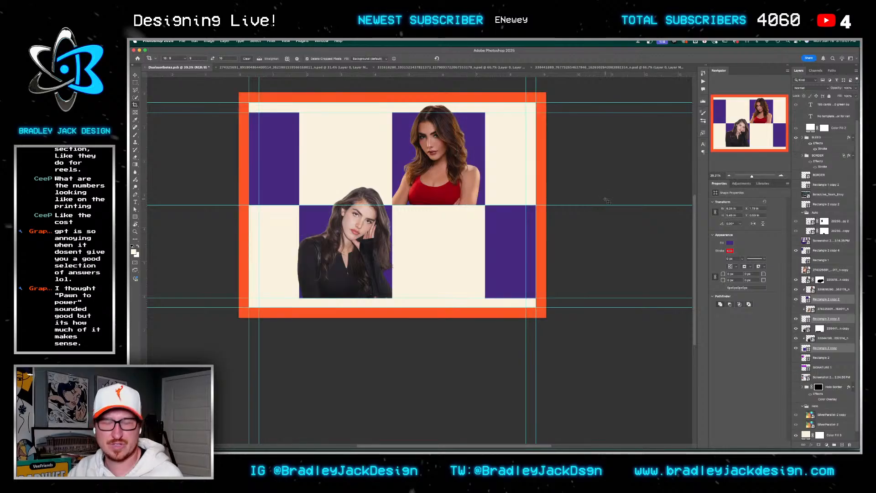
{"action": "key", "text": "v"}
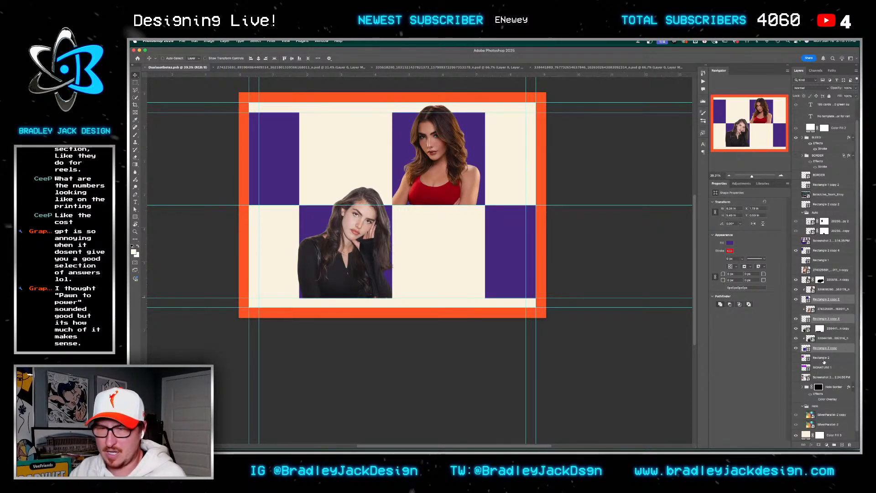
Show the Auto group, then rotate its signature upright and move it into the cream square above the black-top cutout
{"action": "left_click", "coordinate": [818, 214]}
{"action": "left_click", "coordinate": [795, 213]}
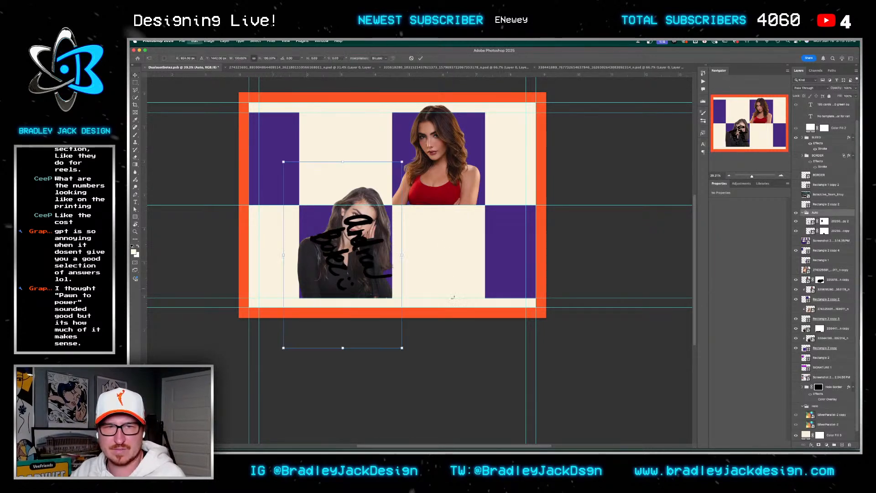
{"action": "key", "text": "ctrl+t"}
{"action": "mouse_move", "coordinate": [421, 315]}
{"action": "left_mouse_down"}
{"action": "mouse_move", "coordinate": [397, 279]}
{"action": "mouse_move", "coordinate": [373, 178]}
{"action": "left_mouse_up"}
{"action": "key", "text": "Return"}
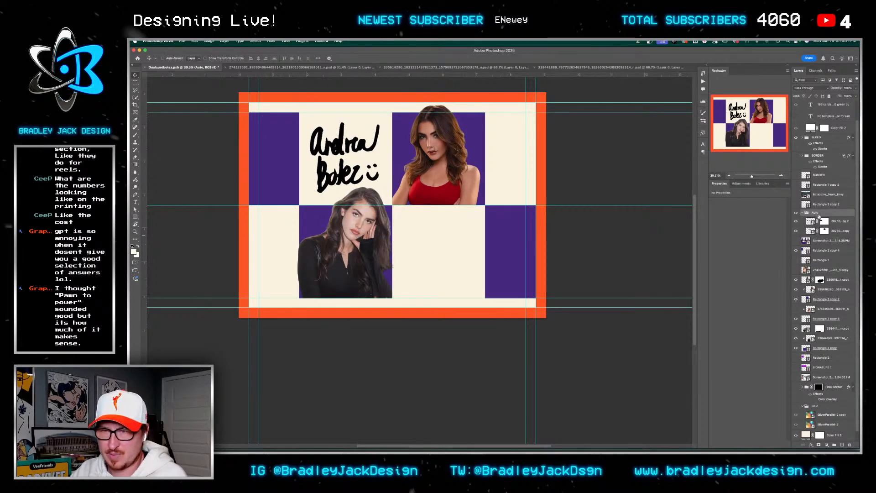
Add a layer mask to the Auto group and brush out the area over the red-top cutout
{"action": "left_click", "coordinate": [818, 445]}
{"action": "key", "text": "b"}
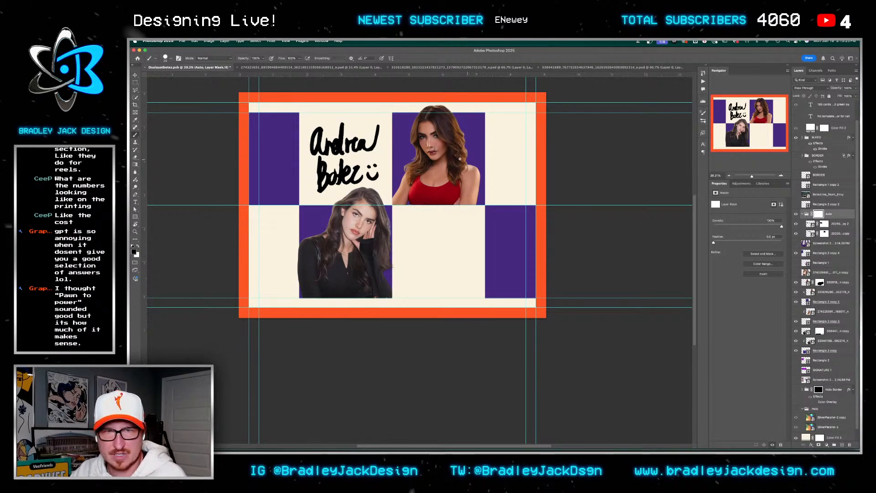
{"action": "key", "text": "v"}
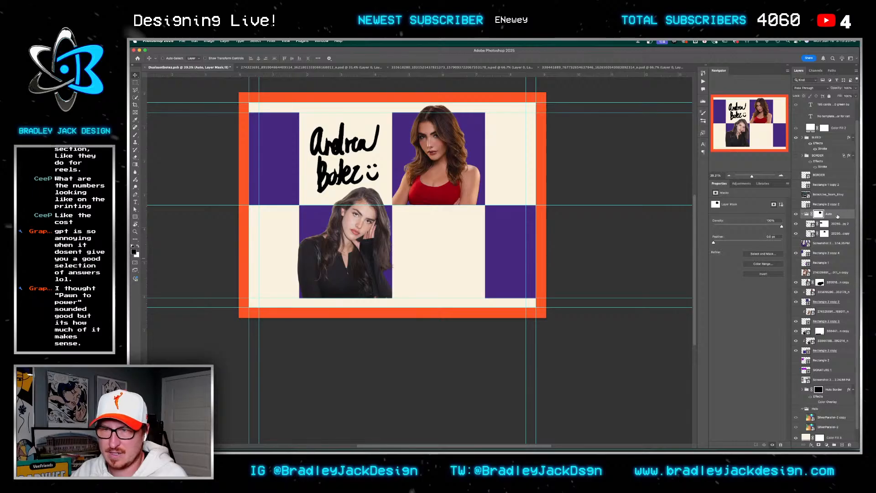
Create a new smart object via copy from the upper signature layer in the Auto group and move it above the group
{"action": "right_click", "coordinate": [834, 225]}
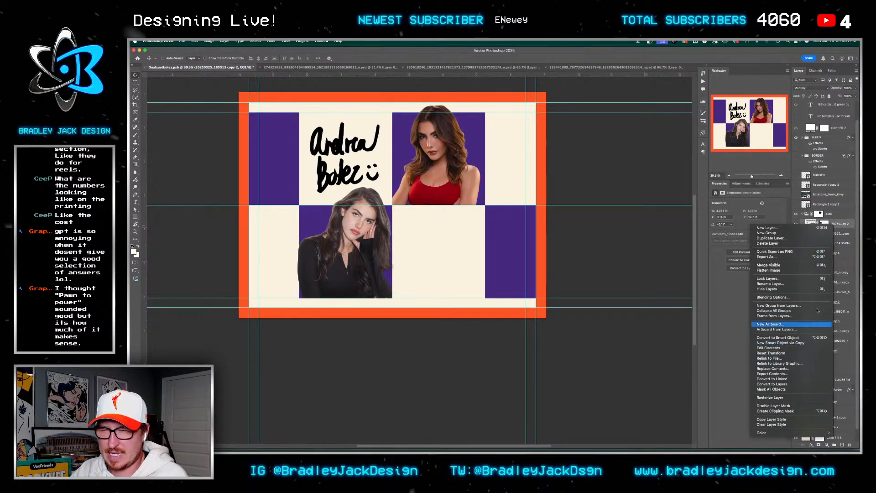
{"action": "key", "text": "Escape"}
{"action": "right_click", "coordinate": [843, 230]}
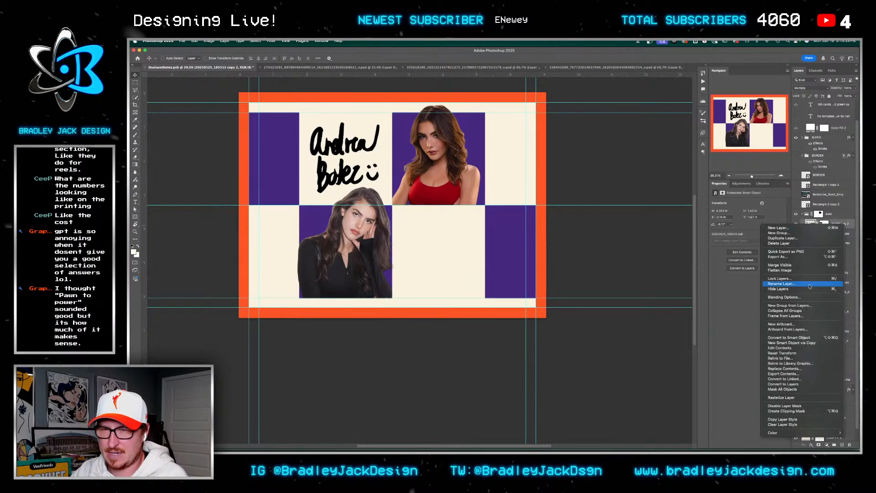
{"action": "left_click", "coordinate": [818, 342]}
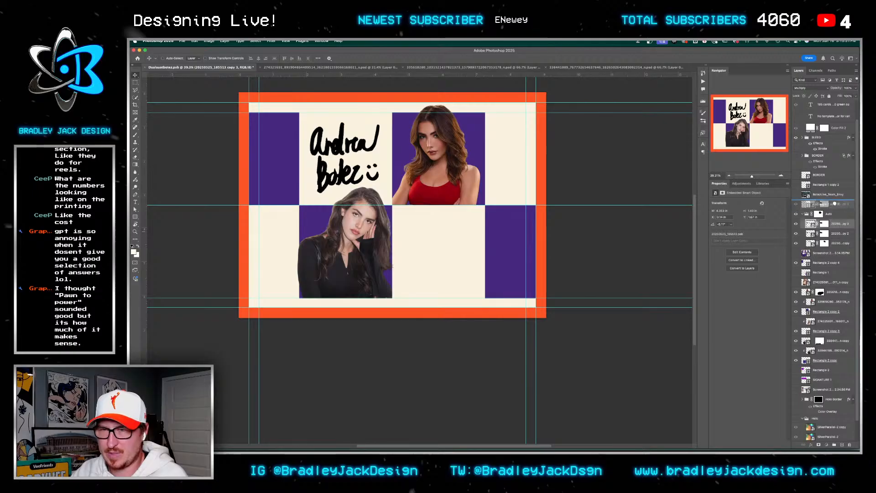
Delete the copied signature's layer mask and invert the layer mask inside its smart object
{"action": "right_click", "coordinate": [824, 217]}
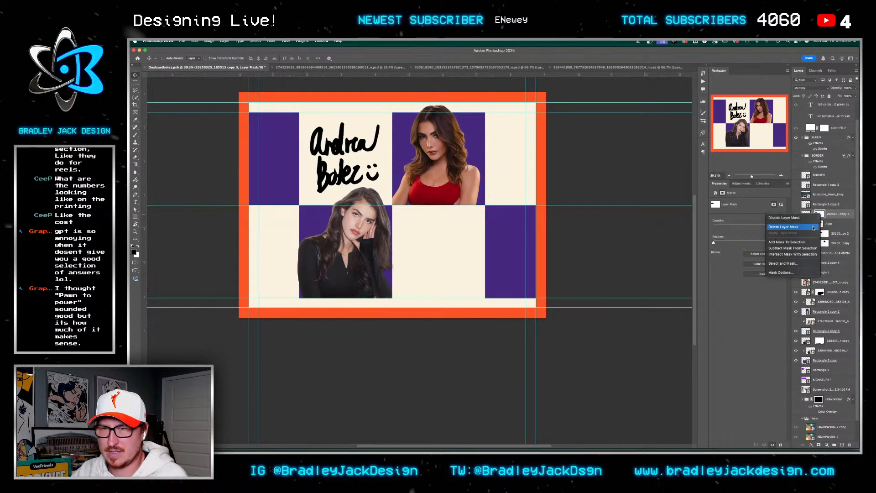
{"action": "left_click", "coordinate": [796, 226]}
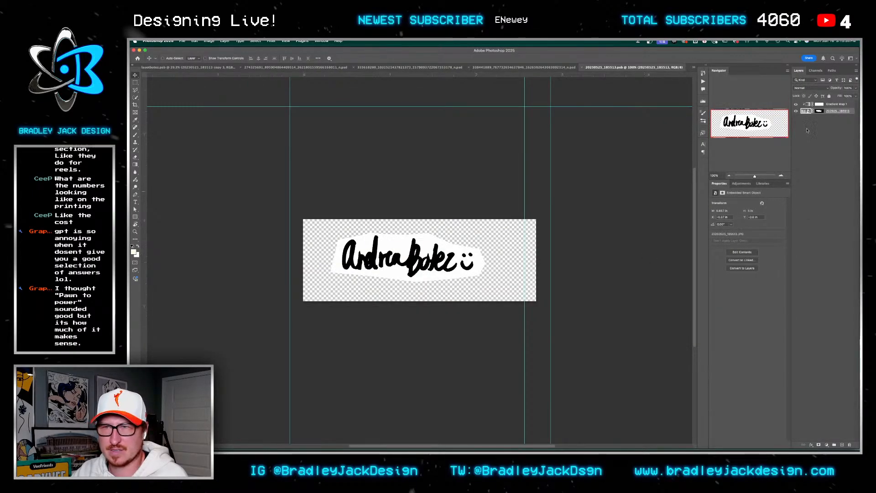
{"action": "left_click", "coordinate": [817, 113], "text": "alt"}
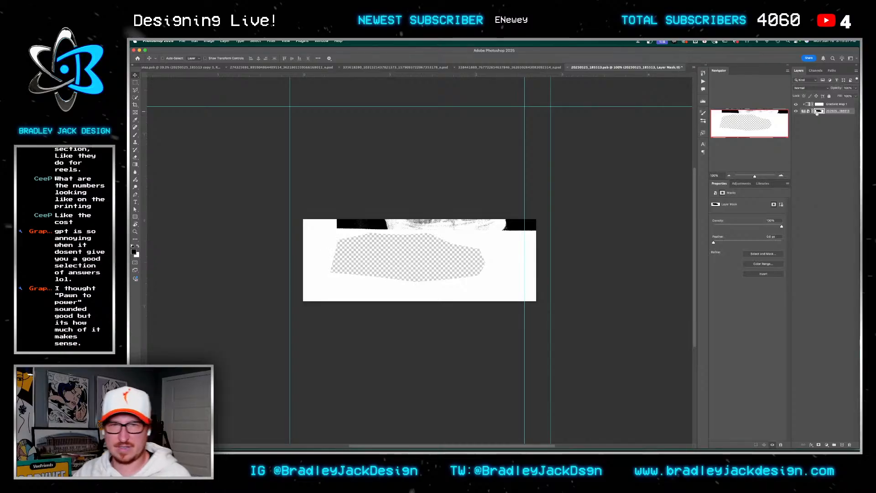
Lasso closely around the Alex Botez signature and replace its layer mask with a new one made from that selection
{"action": "left_click_drag", "start_coordinate": [507, 270], "coordinate": [382, 265]}
{"action": "left_click", "coordinate": [135, 90]}
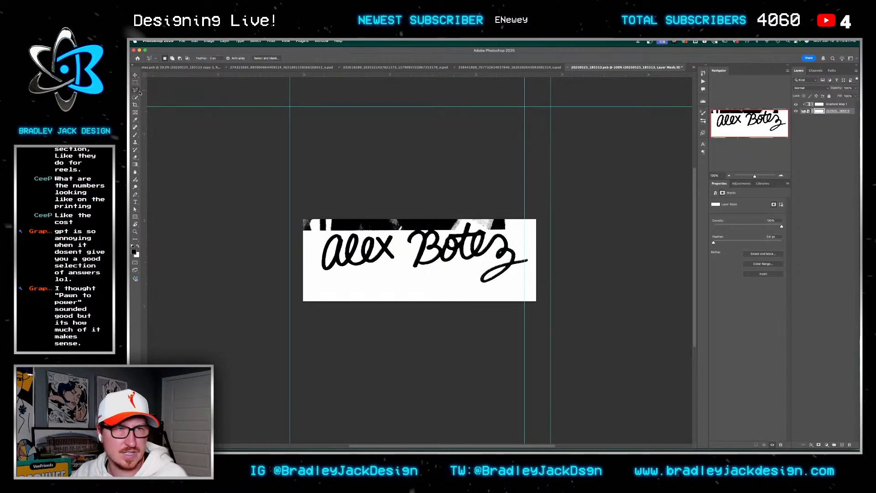
{"action": "mouse_move", "coordinate": [311, 266]}
{"action": "left_mouse_down"}
{"action": "mouse_move", "coordinate": [362, 279]}
{"action": "mouse_move", "coordinate": [460, 270]}
{"action": "mouse_move", "coordinate": [481, 289]}
{"action": "mouse_move", "coordinate": [534, 273]}
{"action": "left_mouse_up"}
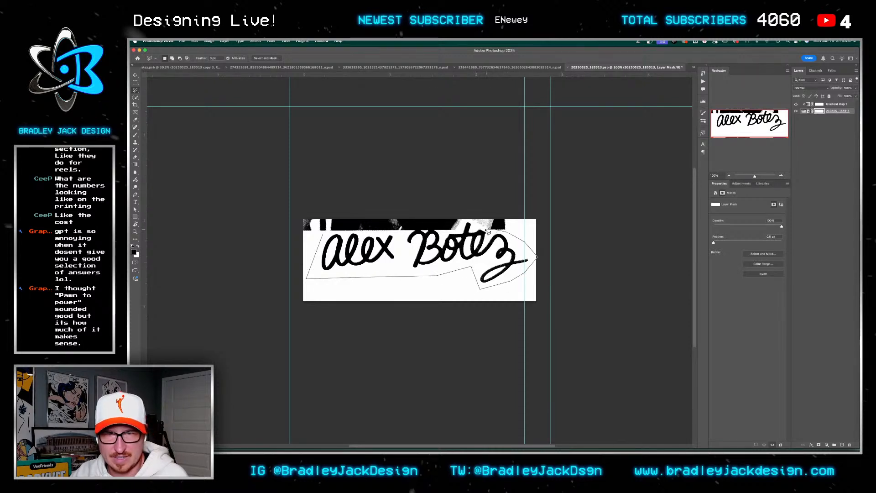
{"action": "left_click_drag", "start_coordinate": [457, 231], "coordinate": [320, 234]}
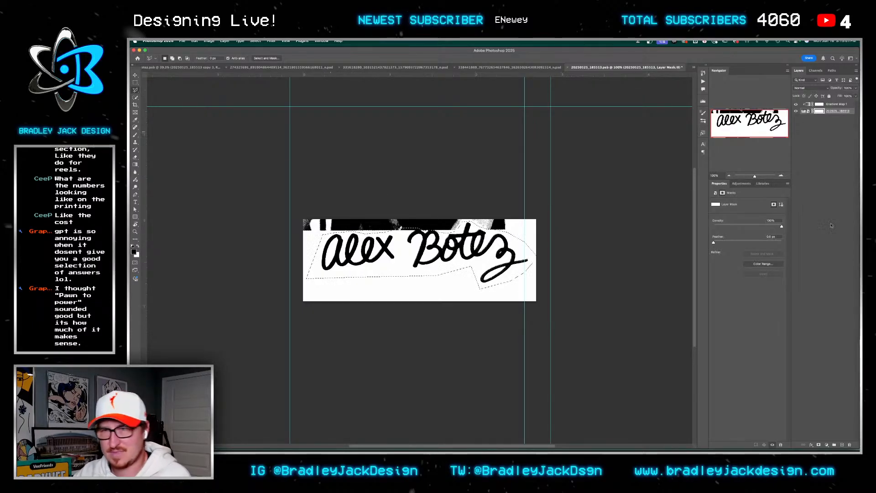
{"action": "key", "text": "x"}
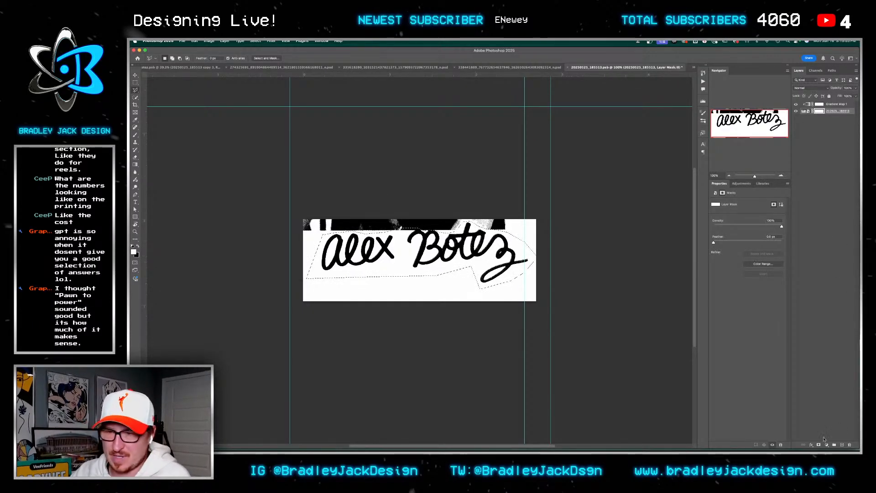
{"action": "left_click", "coordinate": [818, 112]}
{"action": "right_click", "coordinate": [818, 111]}
{"action": "left_click", "coordinate": [786, 119]}
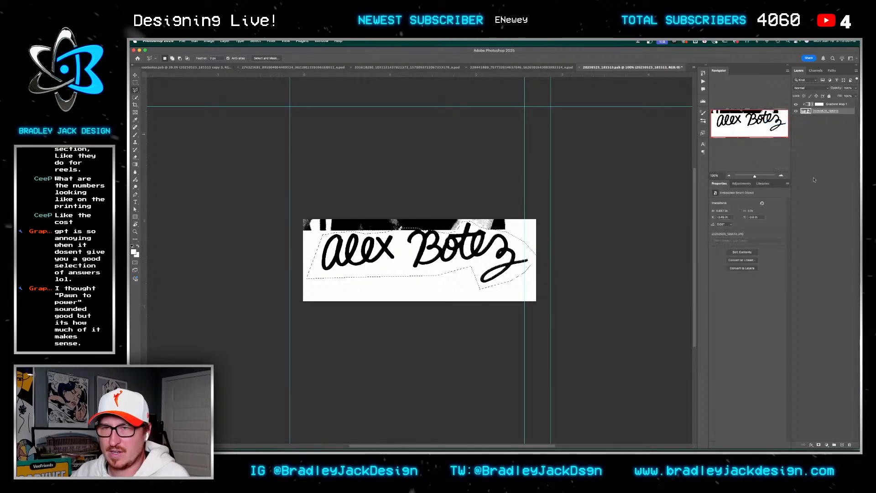
{"action": "left_click", "coordinate": [818, 445]}
Brush out the leftover black marks above the signature on the layer mask, and save and close the smart object
{"action": "key", "text": "b"}
{"action": "scroll", "coordinate": [394, 239], "scroll_direction": "up", "scroll_amount": 5}
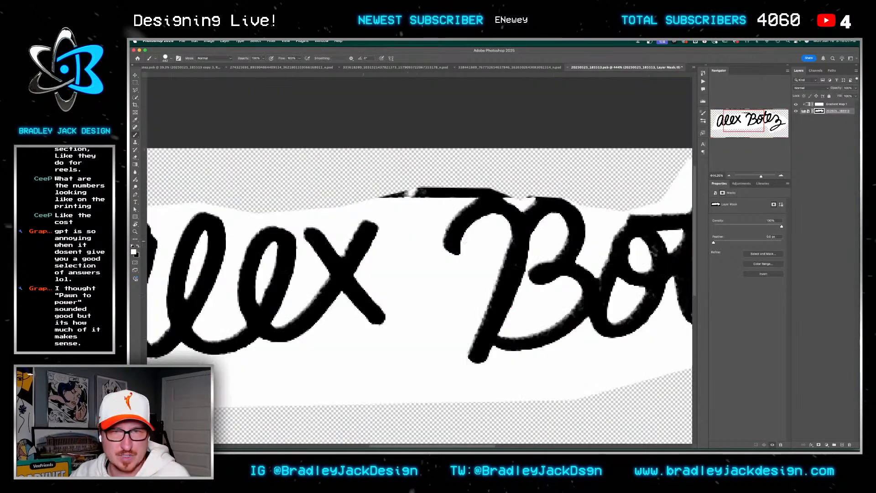
{"action": "left_click_drag", "start_coordinate": [470, 238], "coordinate": [491, 239]}
{"action": "mouse_move", "coordinate": [432, 174]}
{"action": "left_mouse_down"}
{"action": "mouse_move", "coordinate": [369, 192]}
{"action": "mouse_move", "coordinate": [450, 175]}
{"action": "left_mouse_up"}
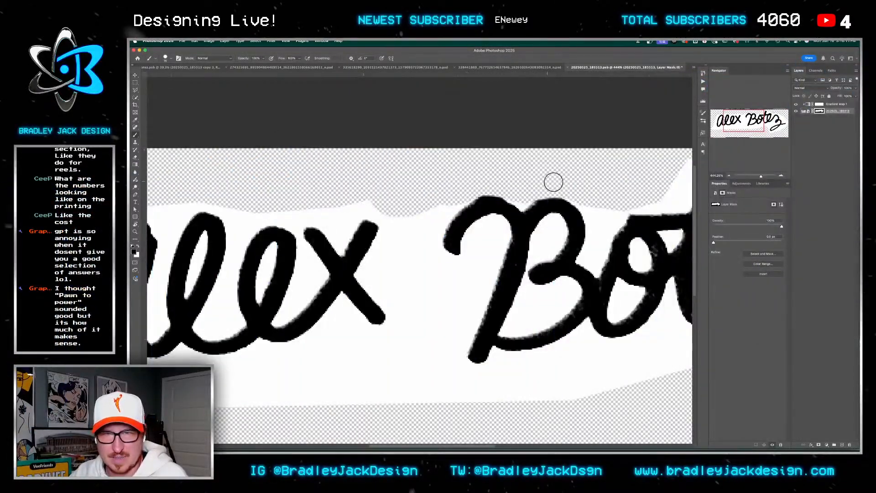
{"action": "scroll", "coordinate": [522, 178], "scroll_direction": "down", "scroll_amount": 4}
{"action": "key", "text": "v"}
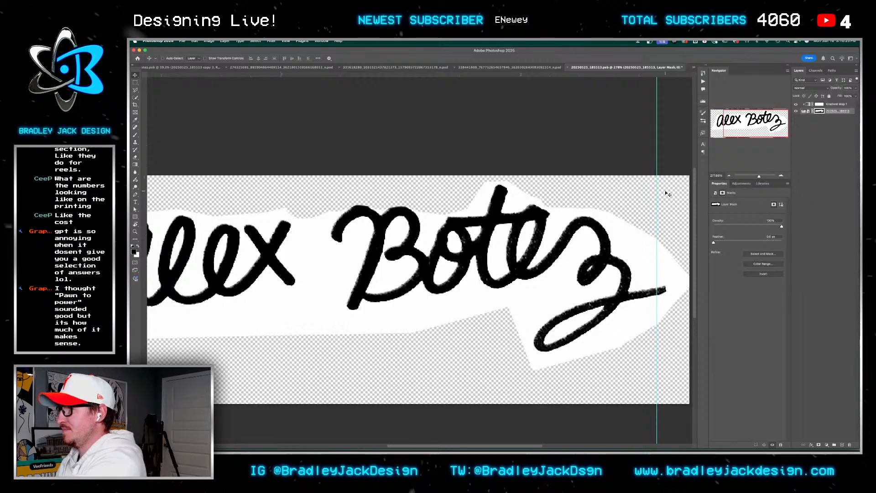
{"action": "key", "text": "super+s"}
{"action": "key", "text": "super+w"}
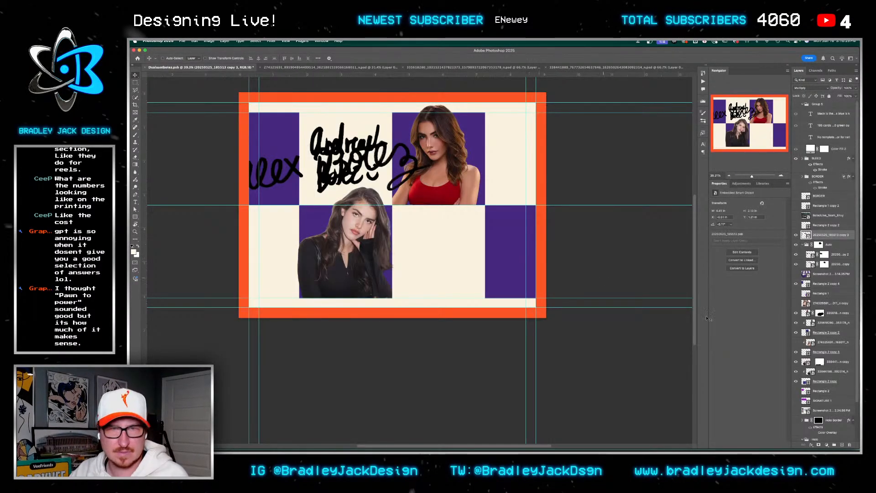
Move the Alex Botez signature to the cream square below the red-top cutout and scale it down slightly
{"action": "mouse_move", "coordinate": [347, 180]}
{"action": "left_mouse_down"}
{"action": "mouse_move", "coordinate": [528, 254]}
{"action": "mouse_move", "coordinate": [505, 203]}
{"action": "mouse_move", "coordinate": [505, 241]}
{"action": "left_mouse_up"}
{"action": "key", "text": "super+t"}
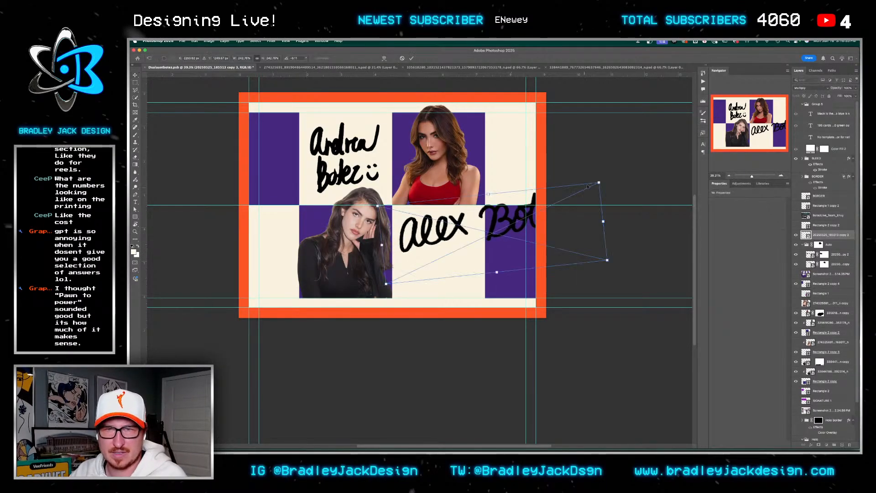
{"action": "left_click_drag", "start_coordinate": [582, 188], "coordinate": [582, 188]}
{"action": "key", "text": "Return"}
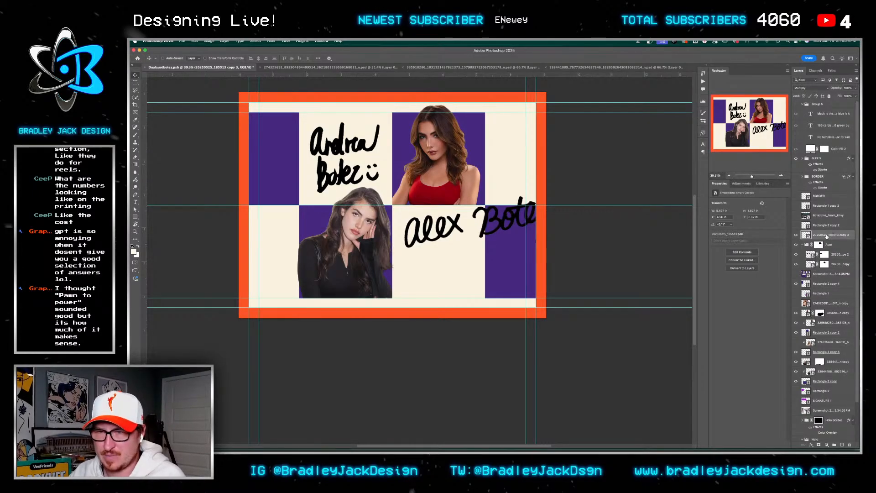
Duplicate the Alex Botez signature and position the copy so its Botez sits beneath the original's Alex in the cream square
{"action": "key", "text": "super+j"}
{"action": "left_click_drag", "start_coordinate": [552, 228], "coordinate": [472, 275]}
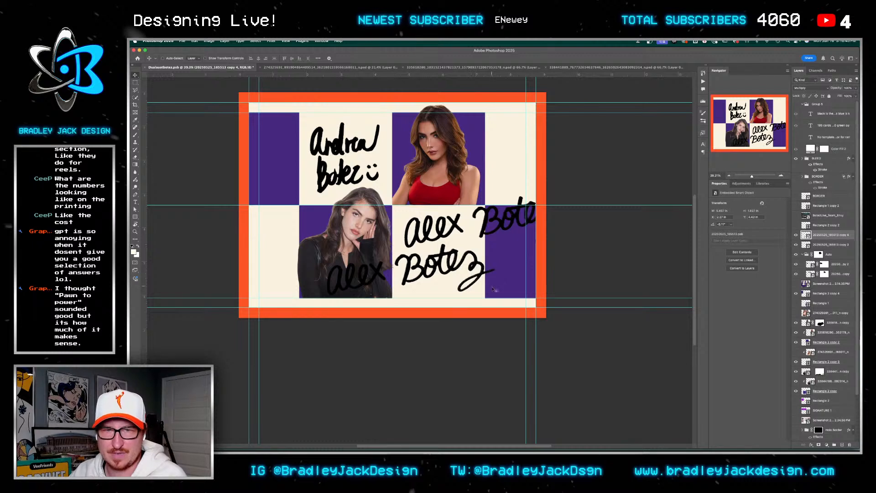
{"action": "key", "text": "Right"}
{"action": "key", "text": "Right"}
{"action": "key", "text": "Up"}
{"action": "key", "text": "Up"}
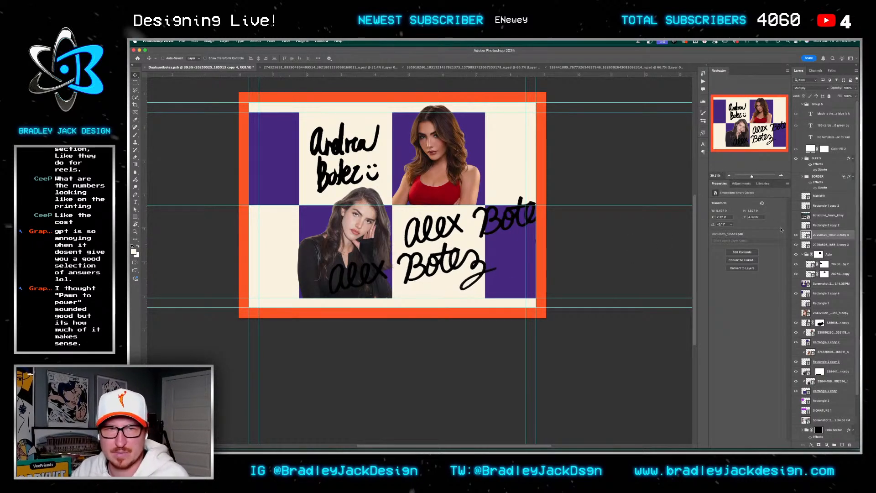
Group the two Alex Botez signature layers as a masked group named Alex Auto, and rename the Auto group as Andrea Auto
{"action": "left_click", "coordinate": [825, 245], "text": "shift"}
{"action": "key", "text": "super+g"}
{"action": "double_click", "coordinate": [831, 235]}
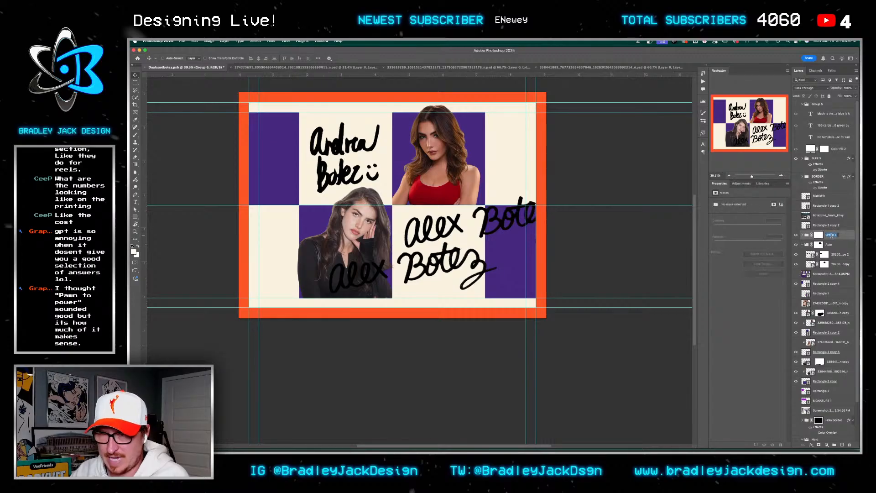
{"action": "type", "text": "Alex Auto"}
{"action": "key", "text": "Return"}
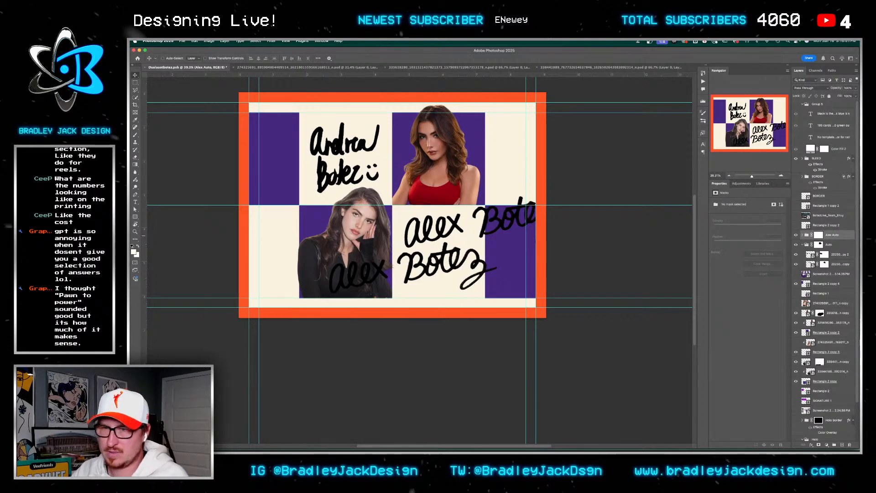
{"action": "double_click", "coordinate": [828, 244]}
{"action": "type", "text": "Andrea"}
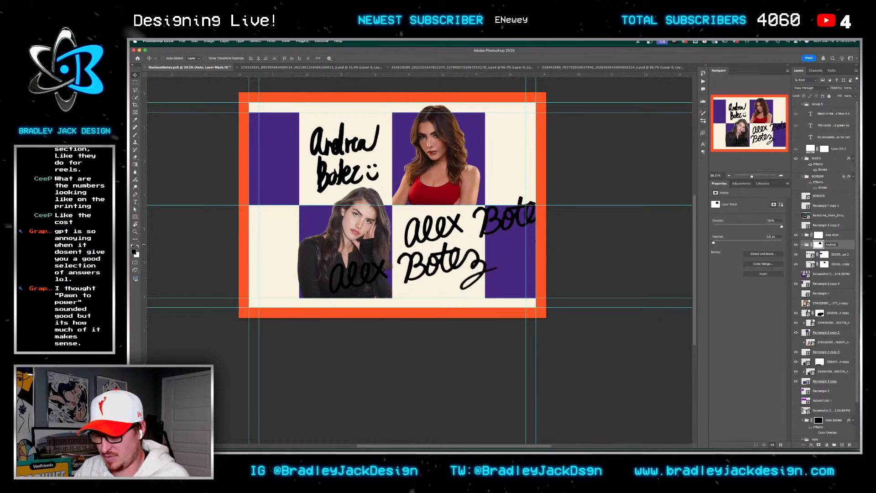
{"action": "type", "text": " Auto"}
{"action": "key", "text": "Return"}
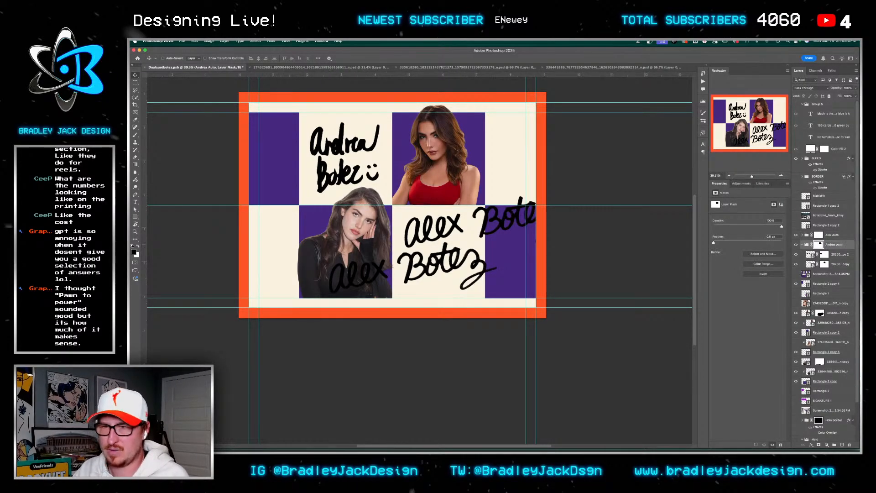
Brush out the upper Botez and the lower Alex on the Alex Auto group's layer mask
{"action": "left_click", "coordinate": [826, 255]}
{"action": "left_click", "coordinate": [818, 235]}
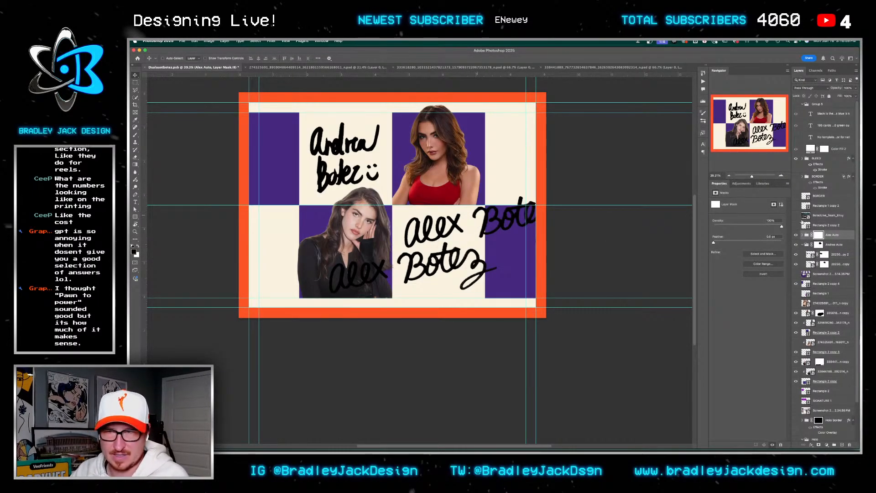
{"action": "key", "text": "b"}
{"action": "left_click_drag", "start_coordinate": [504, 214], "coordinate": [511, 209]}
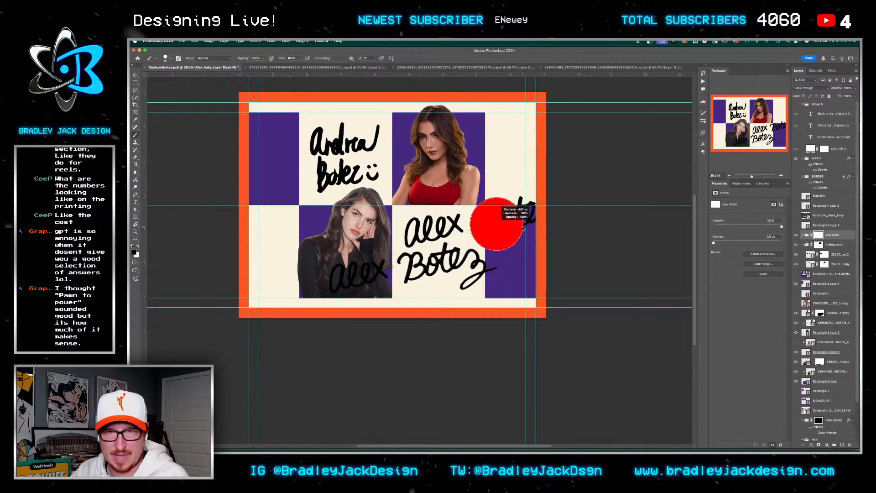
{"action": "mouse_move", "coordinate": [347, 268]}
{"action": "left_mouse_down"}
{"action": "mouse_move", "coordinate": [364, 278]}
{"action": "mouse_move", "coordinate": [324, 272]}
{"action": "left_mouse_up"}
{"action": "key", "text": "v"}
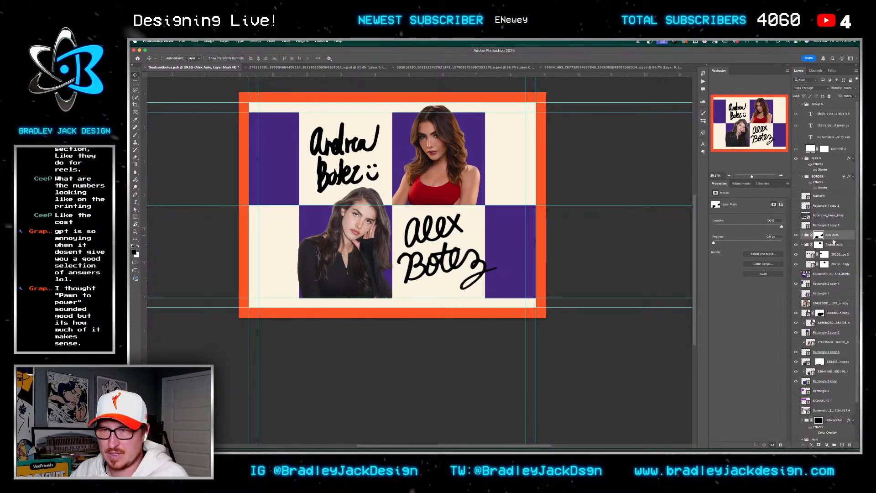
Fine-tune the Alex Auto signature's placement in its cream square and mask out the stray speck at the card's edge
{"action": "key", "text": "Right"}
{"action": "key", "text": "Right"}
{"action": "key", "text": "Right"}
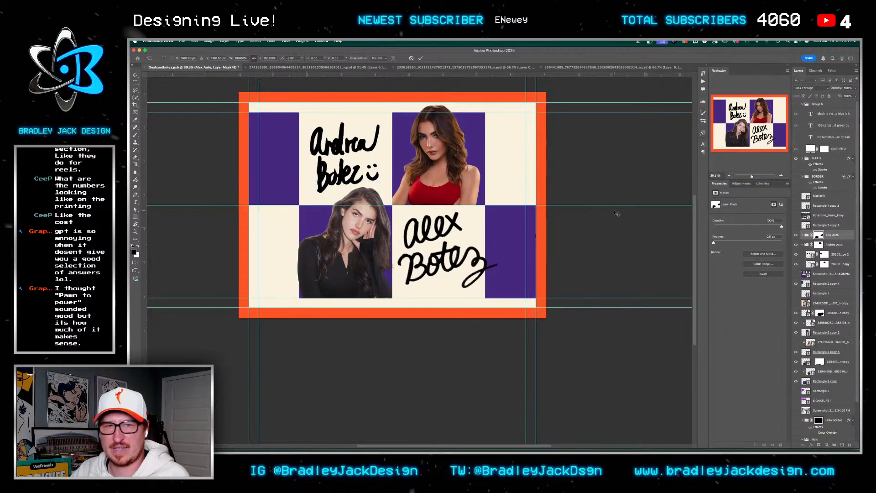
{"action": "key", "text": "Right"}
{"action": "key", "text": "Right"}
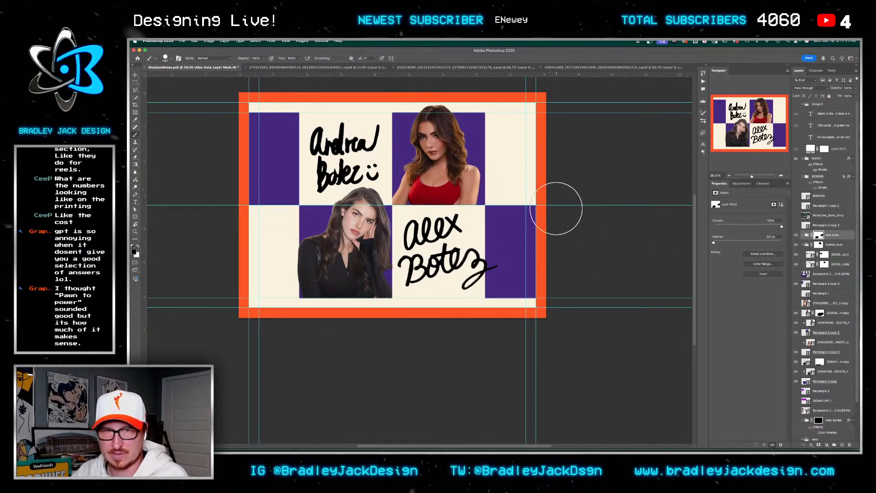
Enlarge the Andrea Auto signature slightly and realign the horizontal guide with the seam between the checkerboard rows
{"action": "left_click", "coordinate": [834, 245]}
{"action": "key", "text": "ctrl+t"}
{"action": "left_click_drag", "start_coordinate": [492, 197], "coordinate": [501, 199]}
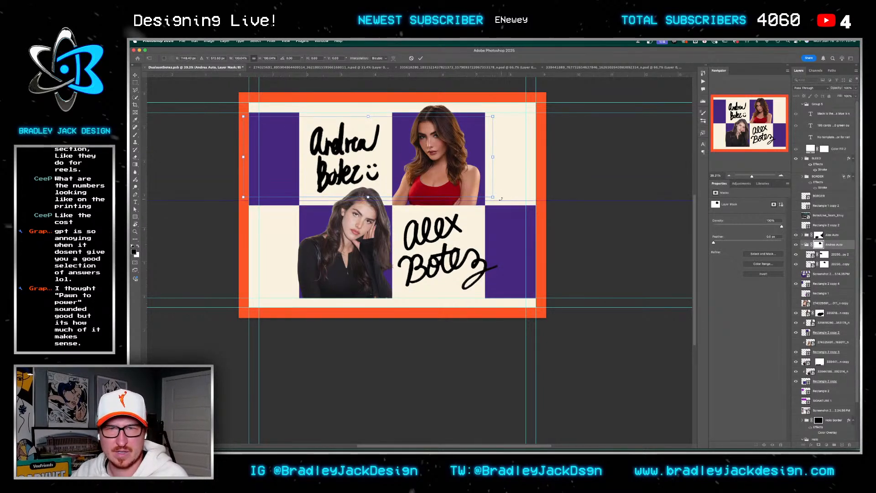
{"action": "key", "text": "Return"}
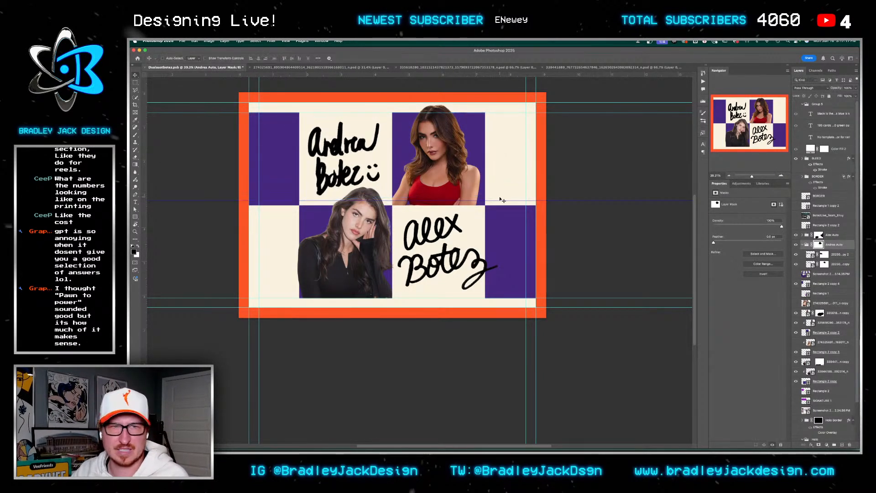
{"action": "left_click_drag", "start_coordinate": [501, 201], "coordinate": [501, 205]}
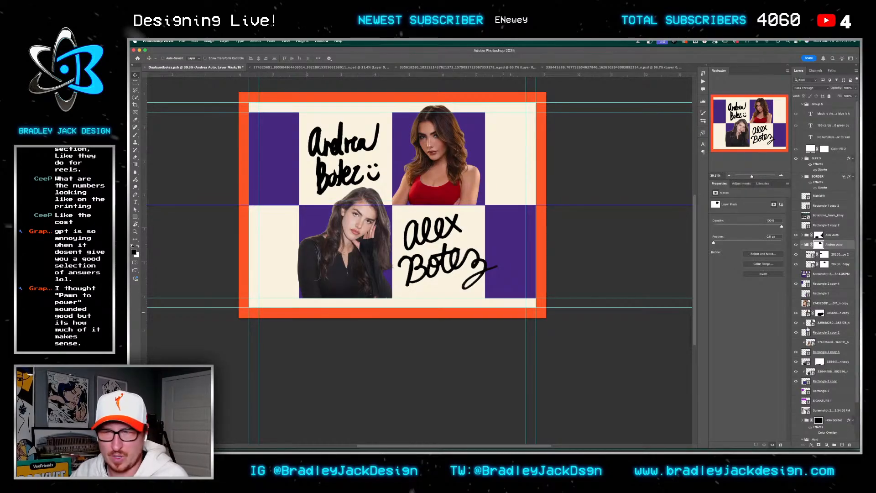
Duplicate the purple square into the outer strips above and below the checkerboard to continue the pattern to the orange border
{"action": "left_click", "coordinate": [830, 382]}
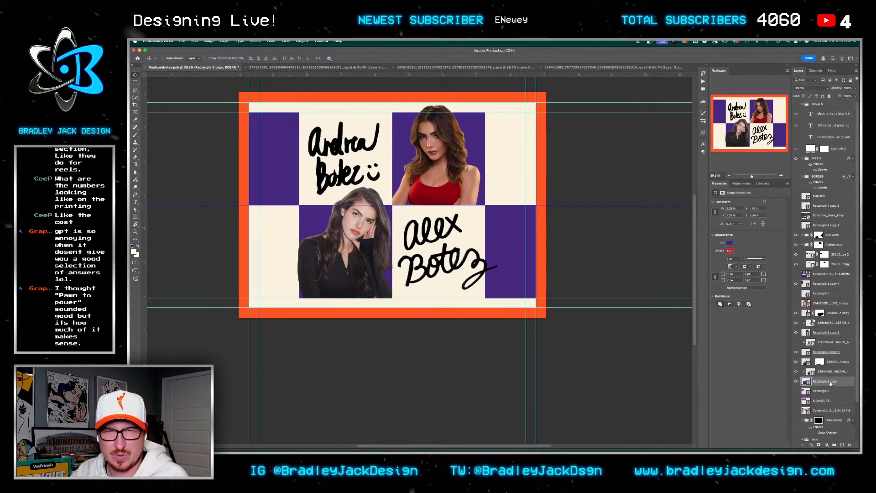
{"action": "key", "text": "super+j"}
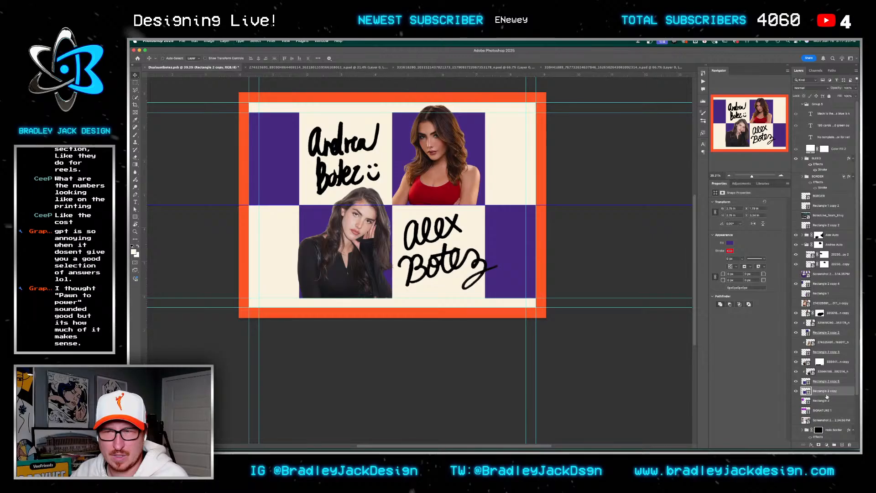
{"action": "left_click_drag", "start_coordinate": [431, 356], "coordinate": [527, 156]}
{"action": "left_click_drag", "start_coordinate": [495, 214], "coordinate": [535, 131]}
{"action": "left_click_drag", "start_coordinate": [534, 80], "coordinate": [297, 352]}
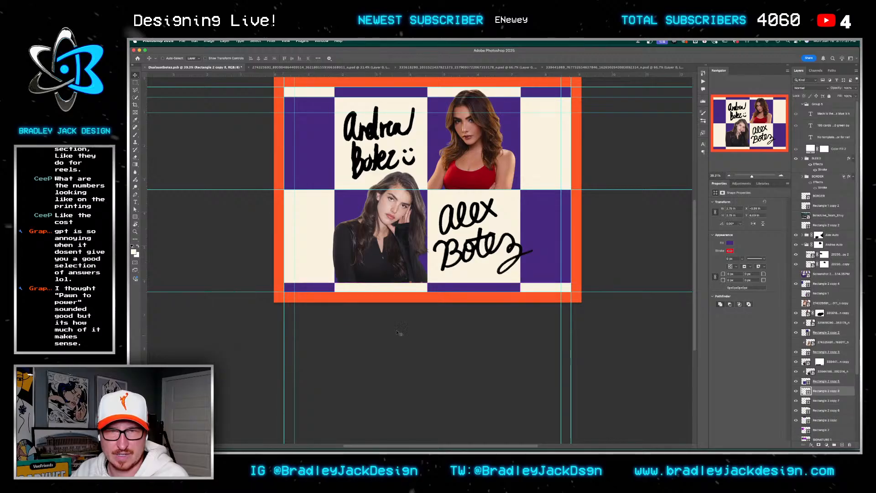
{"action": "left_click_drag", "start_coordinate": [434, 263], "coordinate": [422, 285]}
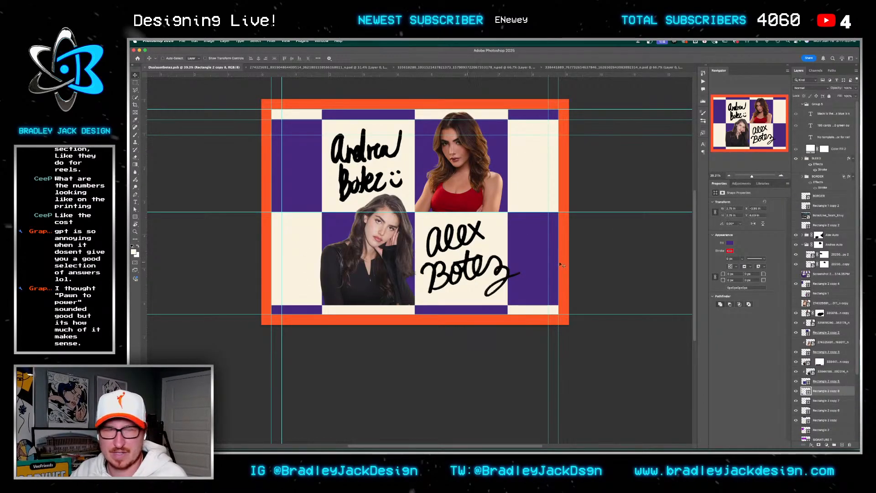
Preview the earlier Botez card mockup files and open the Andrea Botez SSP concept mockup
{"action": "key", "text": "ctrl+Tab"}
{"action": "key", "text": "ctrl+shift+Tab"}
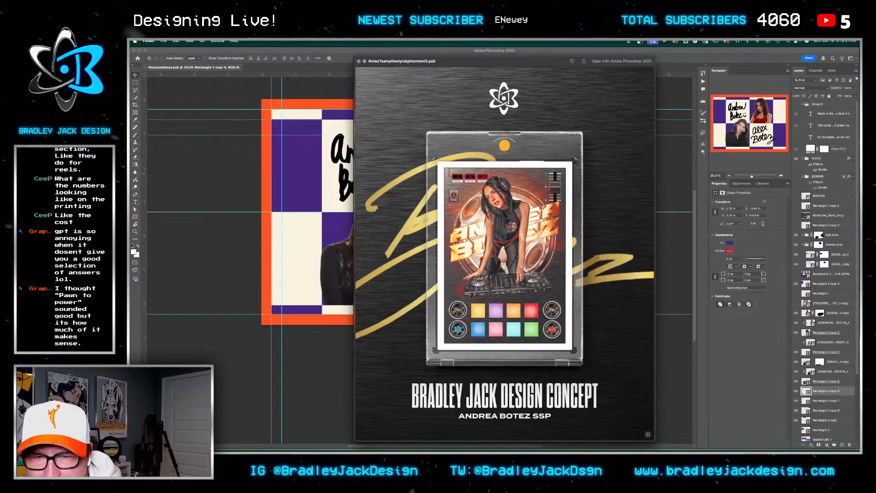
{"action": "key", "text": "space"}
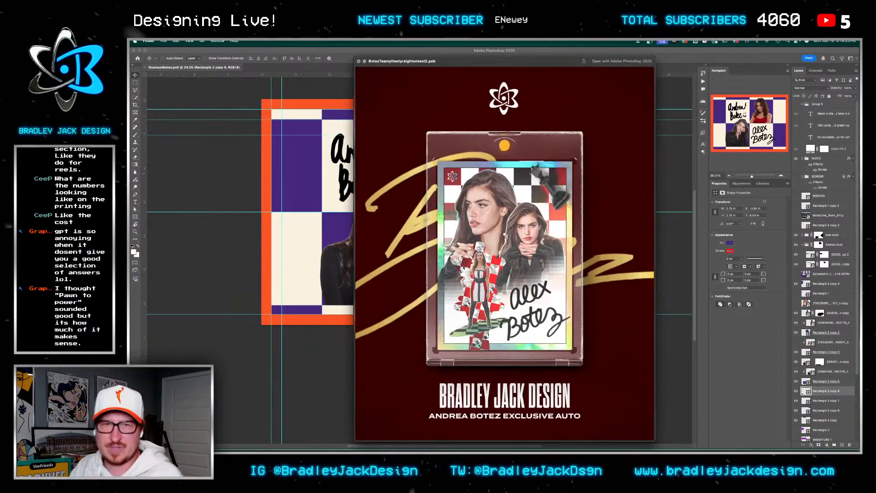
{"action": "key", "text": "space"}
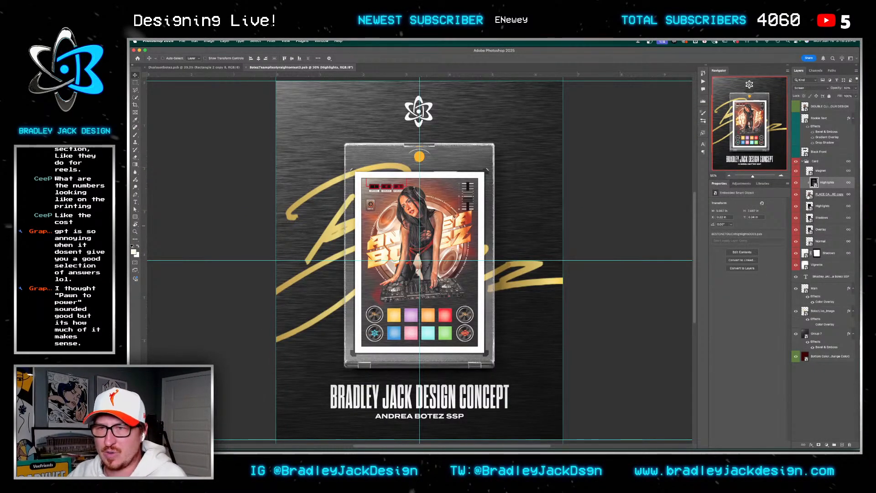
Open the mockup's PLACE CARD HERE copy smart object and the TRADING CARD TEMPLATE2 smart object inside it
{"action": "left_click", "coordinate": [821, 194]}
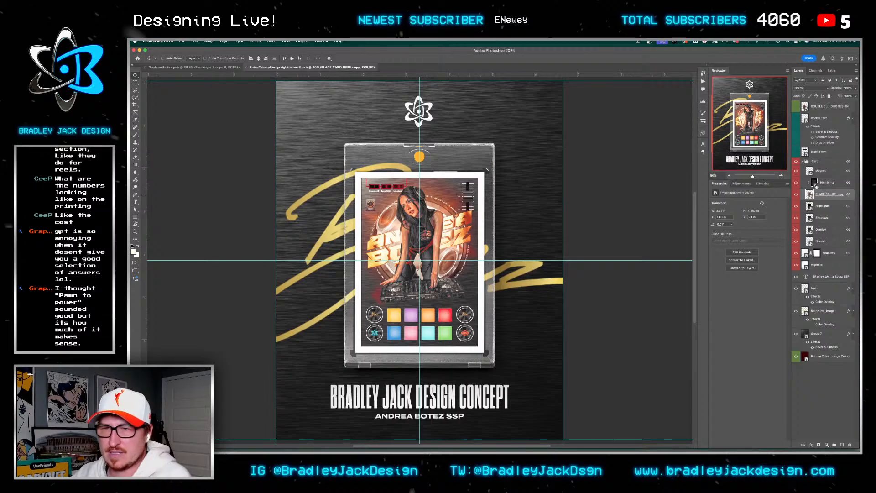
{"action": "double_click", "coordinate": [810, 195]}
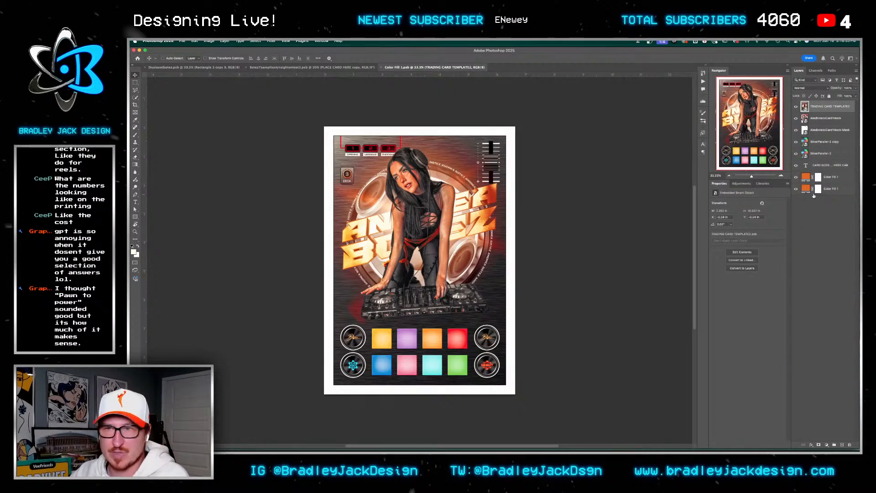
{"action": "double_click", "coordinate": [803, 107]}
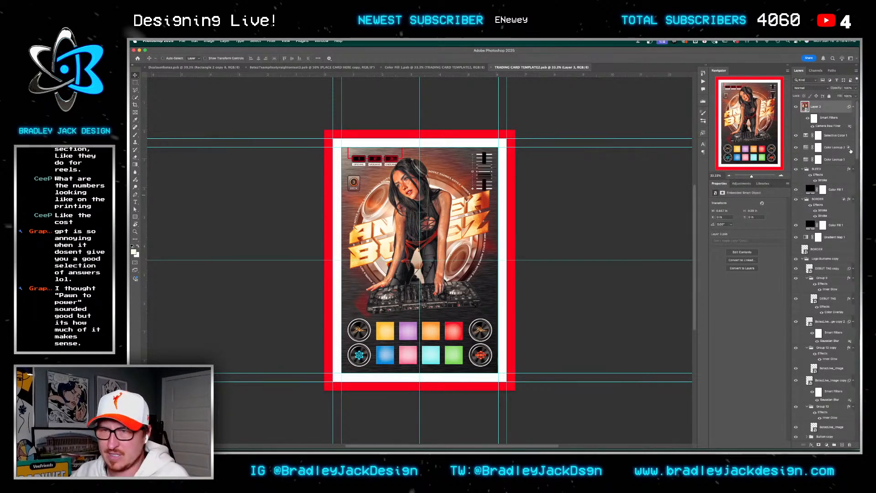
Copy the DEBUT TAG copy, BotezLive_Image copy 2 and Main copy layers from the TRADING CARD TEMPLATE2 document into the dual-autograph card
{"action": "left_click", "coordinate": [819, 260]}
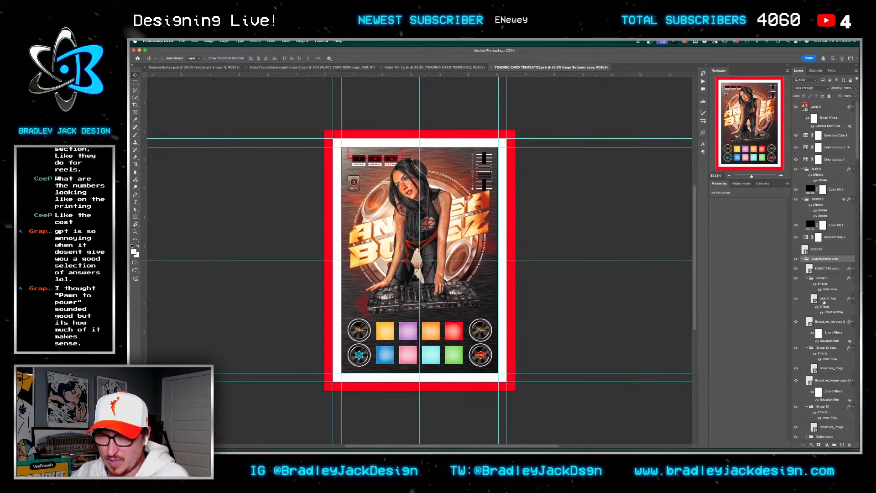
{"action": "key", "text": "alt+["}
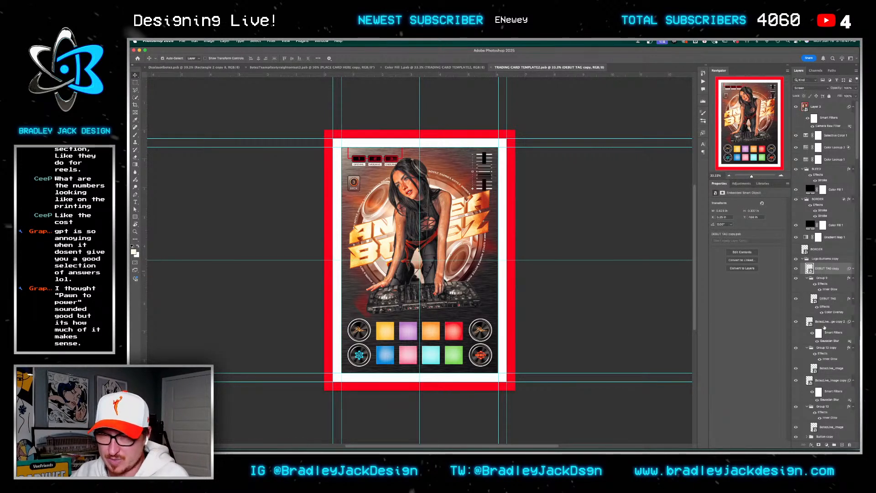
{"action": "left_click", "coordinate": [828, 321], "text": "super"}
{"action": "scroll", "coordinate": [825, 396], "scroll_direction": "down", "scroll_amount": 1}
{"action": "scroll", "coordinate": [825, 396], "scroll_direction": "down", "scroll_amount": 5}
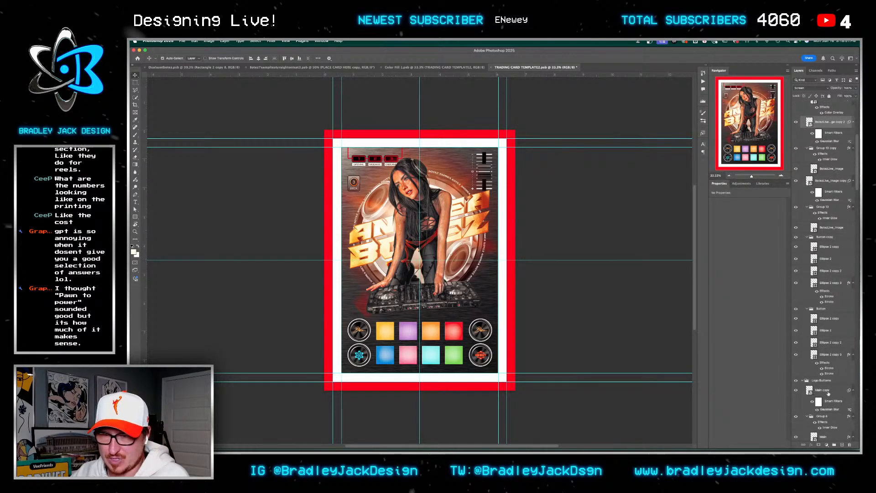
{"action": "key", "text": "ctrl+shift+Tab"}
{"action": "key", "text": "ctrl+shift+Tab"}
{"action": "key", "text": "ctrl+shift+Tab"}
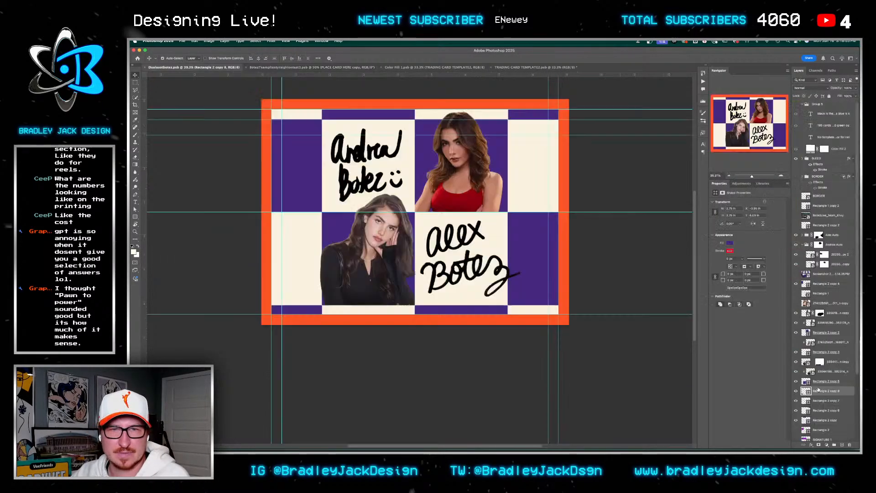
Move the imported DEBUT tag, Botez signature and atom logo layers up the stack to just below the BORDER layer
{"action": "key", "text": "ctrl+t"}
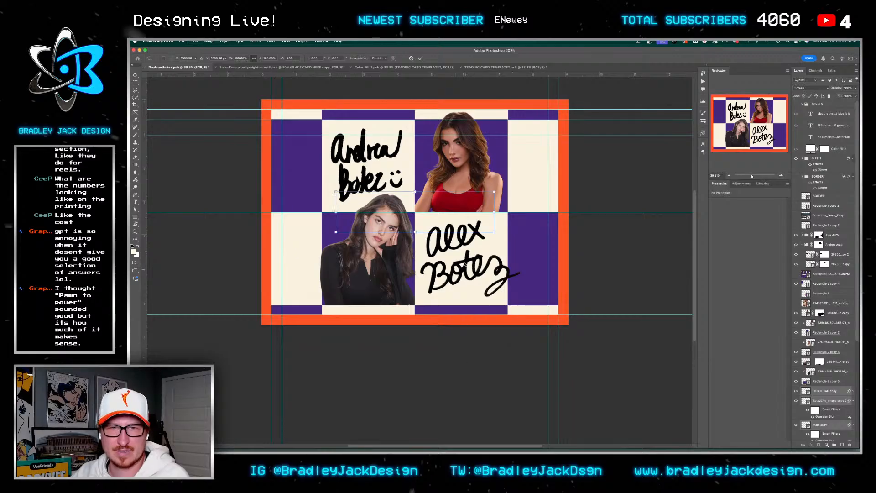
{"action": "key", "text": "Escape"}
{"action": "key", "text": "ctrl+shift+bracketright"}
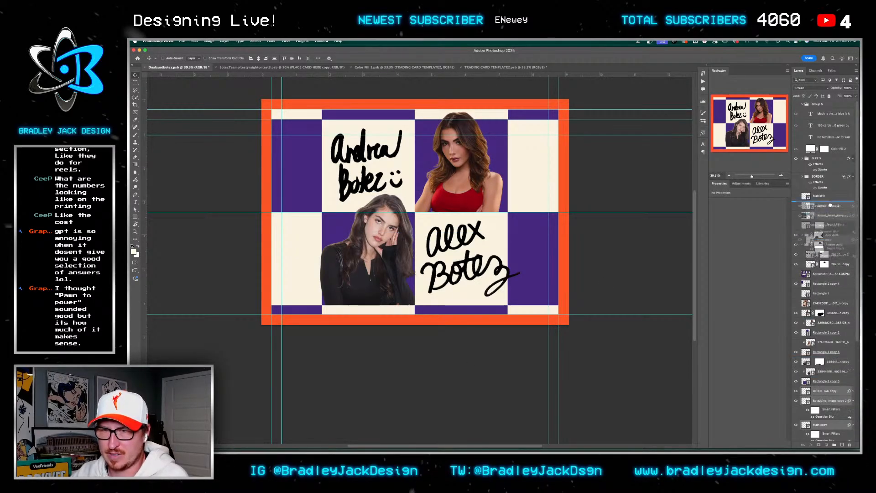
{"action": "key", "text": "ctrl+t"}
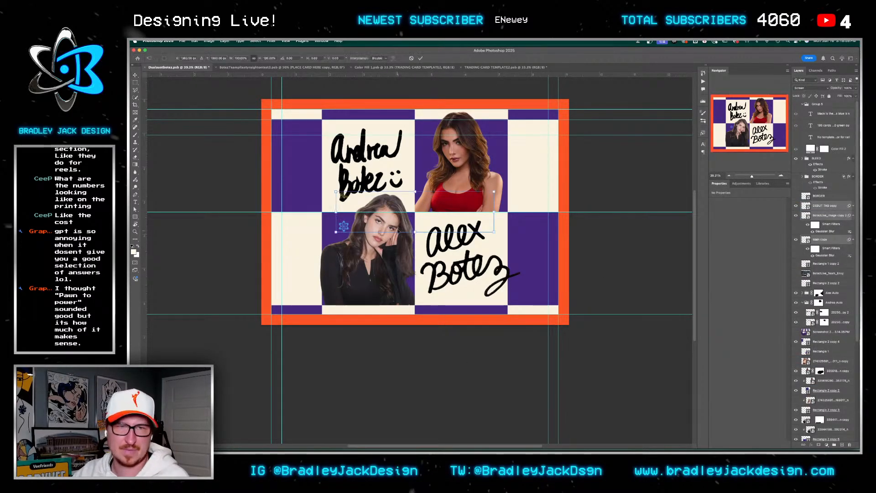
{"action": "left_click_drag", "start_coordinate": [505, 206], "coordinate": [414, 304]}
{"action": "key", "text": "Return"}
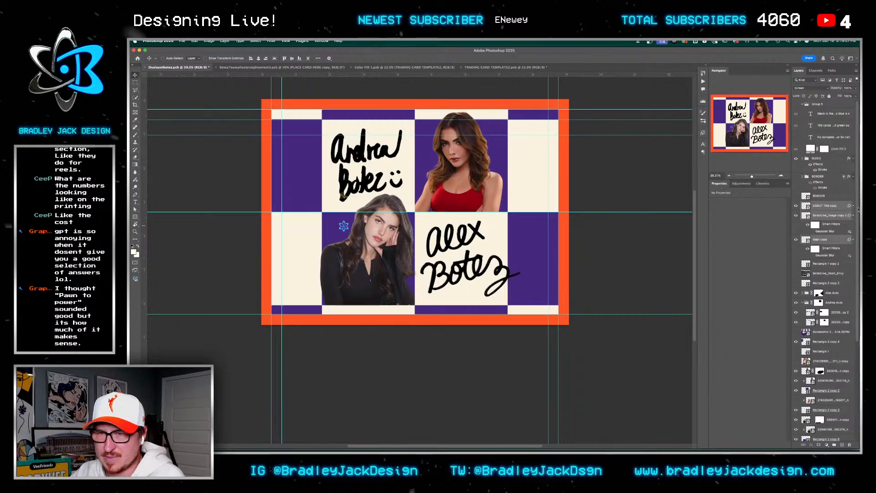
Set the blending mode of the DEBUT tag, Botez signature and atom logo layers to Normal
{"action": "left_click", "coordinate": [853, 206]}
{"action": "left_click", "coordinate": [821, 208]}
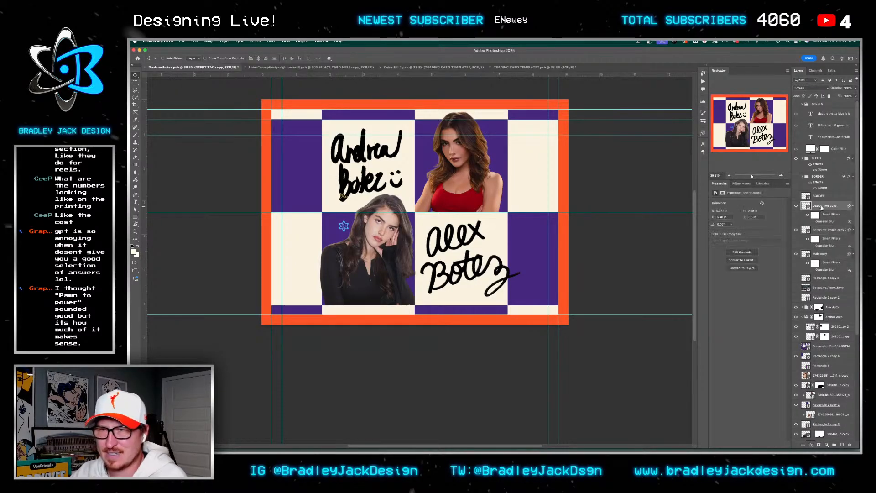
{"action": "left_click", "coordinate": [820, 253], "text": "shift"}
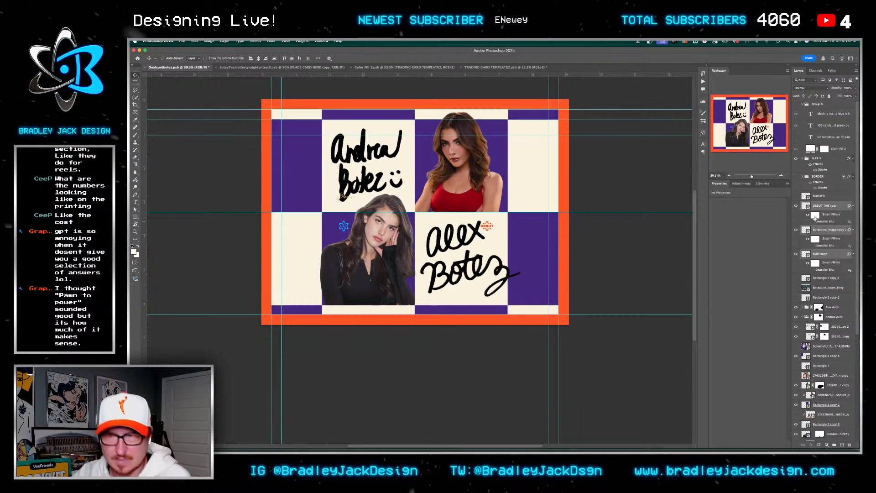
Enlarge the gold Botez signature and place it over the portrait in the red top
{"action": "left_click", "coordinate": [822, 208]}
{"action": "left_click", "coordinate": [797, 232]}
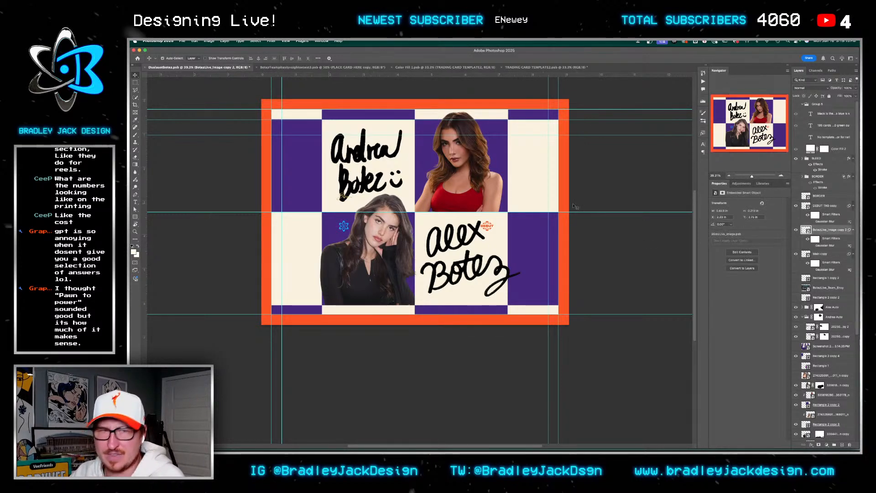
{"action": "key", "text": "ctrl+t"}
{"action": "left_click_drag", "start_coordinate": [358, 202], "coordinate": [460, 187]}
{"action": "key", "text": "Return"}
Enlarge the atom logo and the DEBUT tag together
{"action": "left_click", "coordinate": [816, 253]}
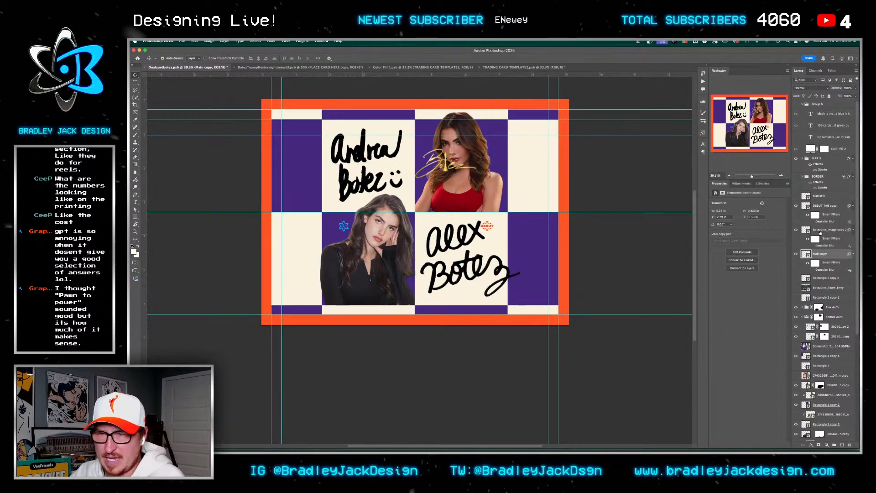
{"action": "left_click", "coordinate": [807, 207]}
{"action": "left_click", "coordinate": [820, 254]}
{"action": "key", "text": "ctrl+Tab"}
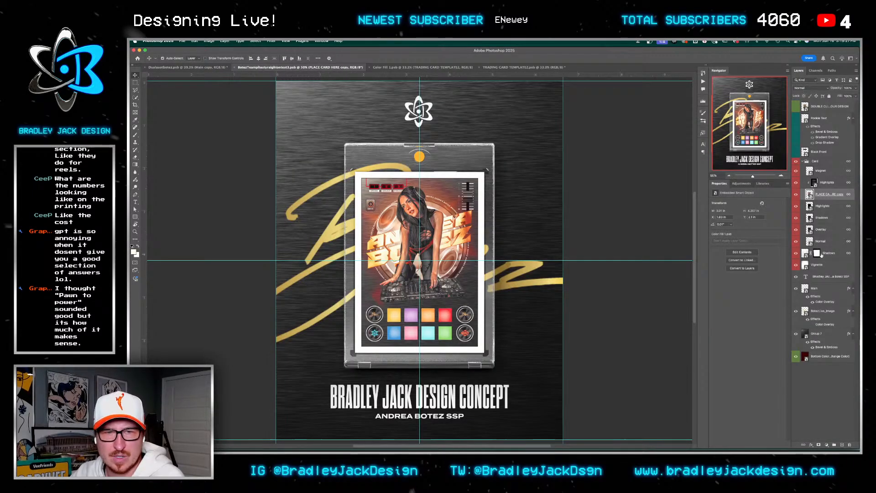
{"action": "key", "text": "ctrl+shift+Tab"}
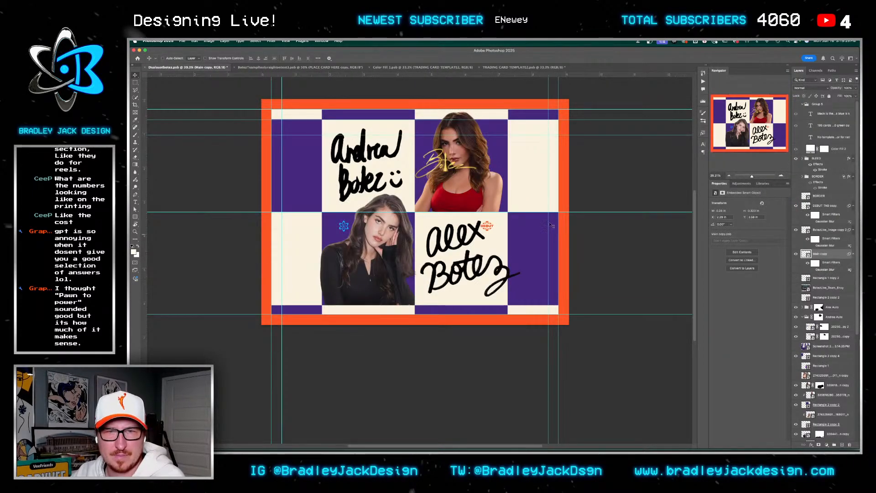
{"action": "left_click", "coordinate": [826, 205], "text": "super"}
{"action": "key", "text": "super+t"}
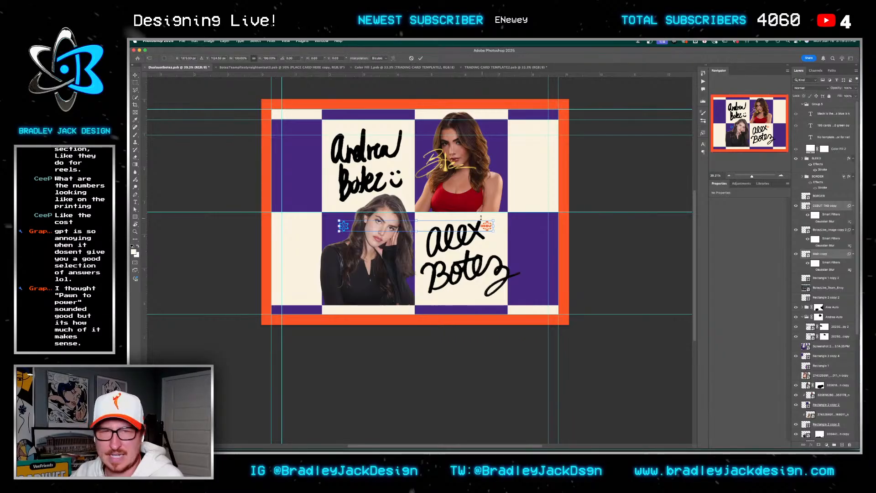
{"action": "left_click_drag", "start_coordinate": [498, 218], "coordinate": [498, 216]}
{"action": "key", "text": "Return"}
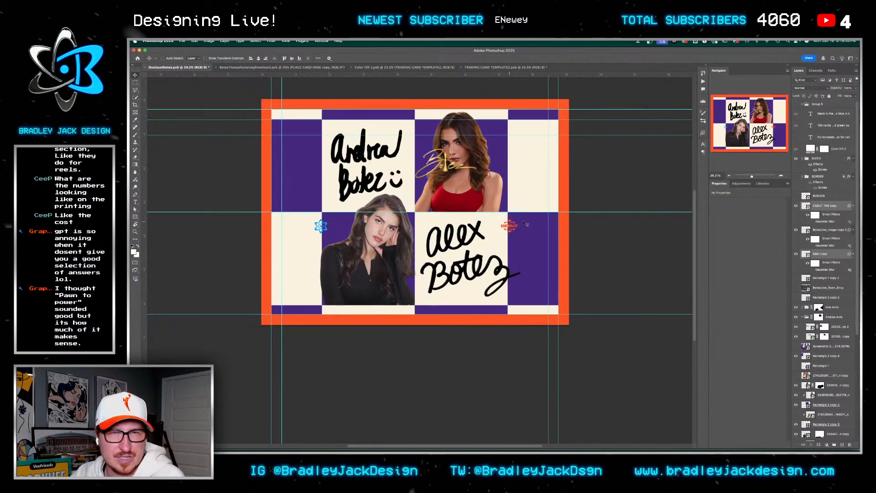
Apply a light Color Overlay to the DEBUT tag and move it into the lower corner of the right-hand purple square
{"action": "left_click", "coordinate": [838, 207]}
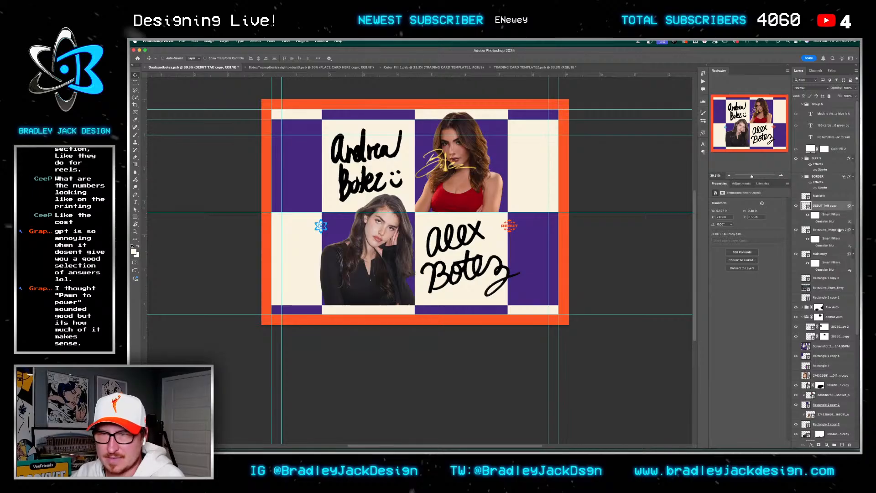
{"action": "right_click", "coordinate": [819, 433]}
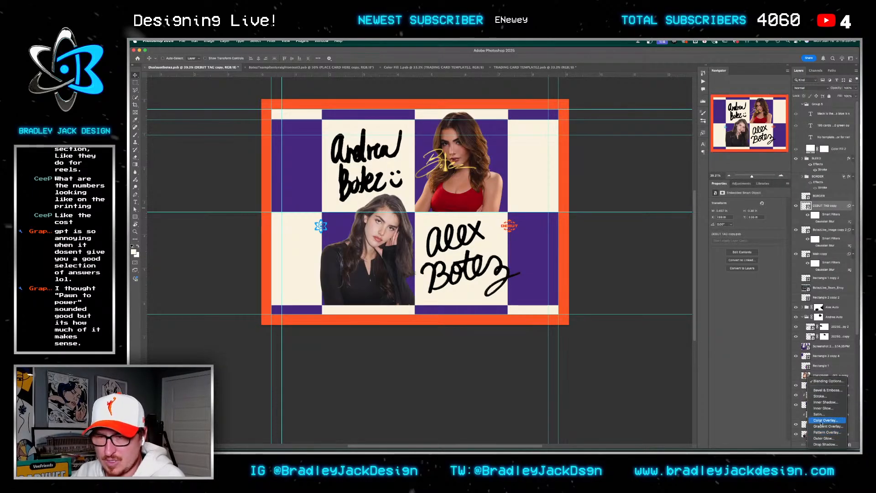
{"action": "left_click", "coordinate": [820, 422]}
{"action": "key", "text": "h"}
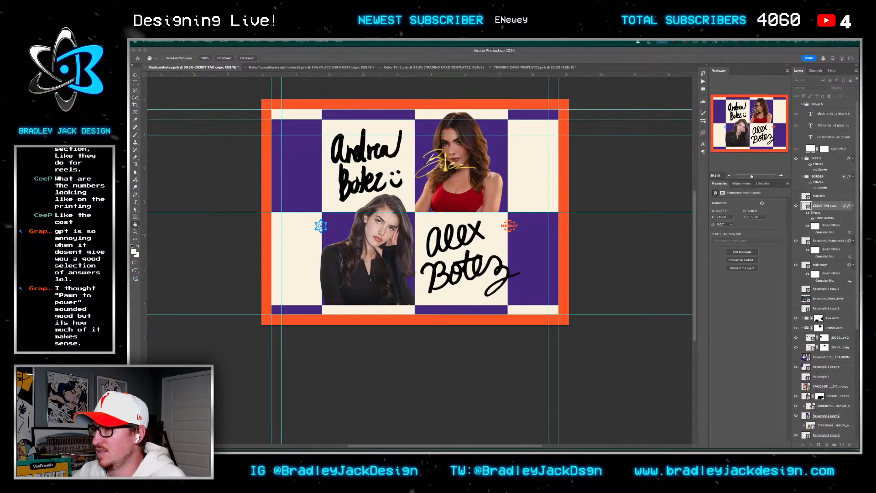
{"action": "key", "text": "i"}
{"action": "key", "text": "h"}
{"action": "key", "text": "i"}
{"action": "key", "text": "v"}
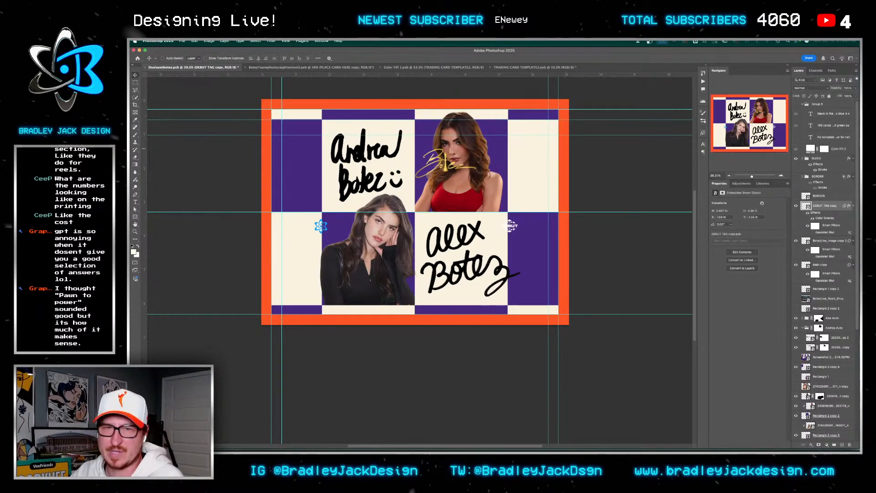
{"action": "left_click_drag", "start_coordinate": [512, 225], "coordinate": [568, 296]}
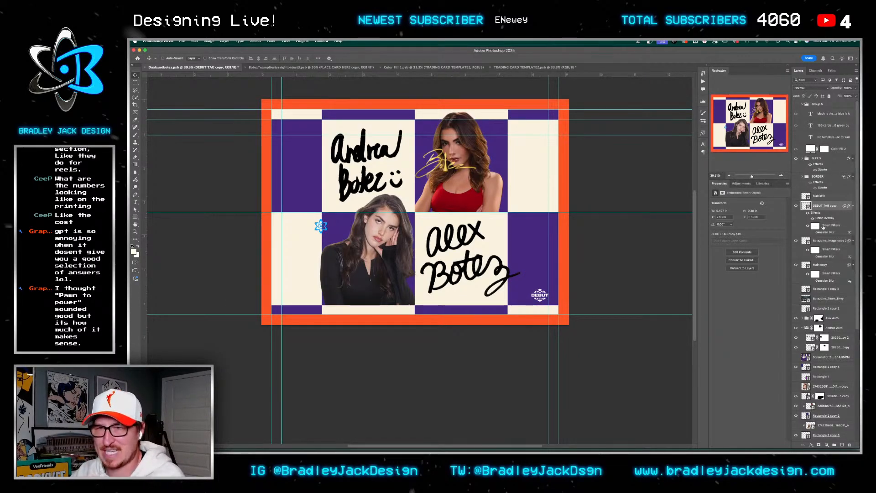
Copy the DEBUT tag's color overlay to the atom logo and place the logo directly above the tag
{"action": "left_click_drag", "start_coordinate": [824, 219], "coordinate": [820, 264]}
{"action": "left_click", "coordinate": [821, 264]}
{"action": "left_click_drag", "start_coordinate": [422, 260], "coordinate": [627, 305]}
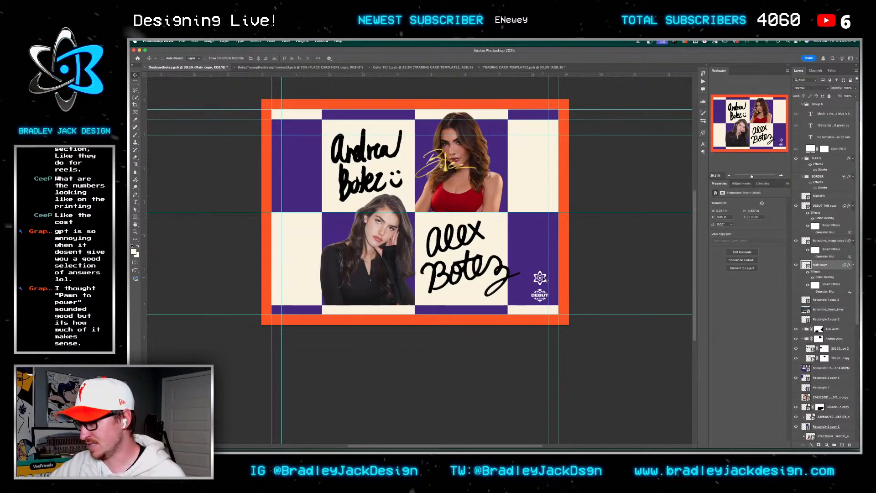
{"action": "left_click_drag", "start_coordinate": [545, 280], "coordinate": [544, 278]}
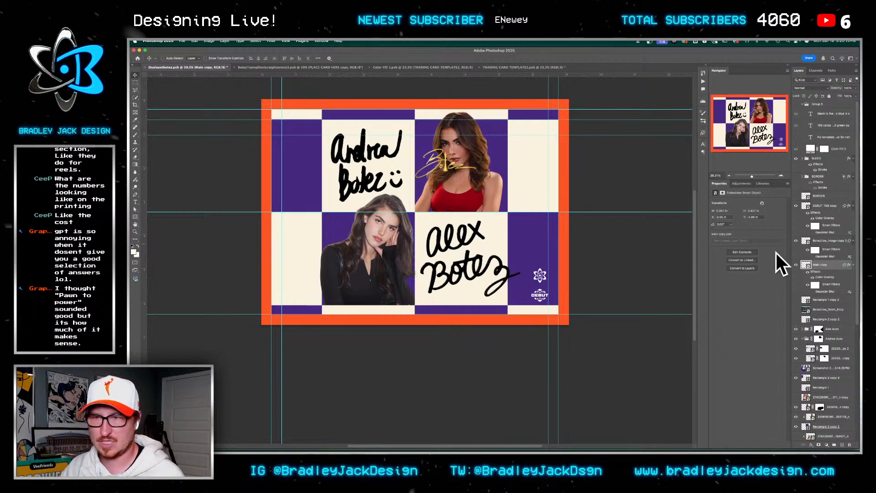
Try placing the gold Botez signature at the central seam between the two portraits
{"action": "left_click", "coordinate": [824, 241]}
{"action": "mouse_move", "coordinate": [459, 182]}
{"action": "left_mouse_down"}
{"action": "mouse_move", "coordinate": [445, 224]}
{"action": "mouse_move", "coordinate": [425, 232]}
{"action": "left_mouse_up"}
{"action": "left_click_drag", "start_coordinate": [420, 191], "coordinate": [423, 203]}
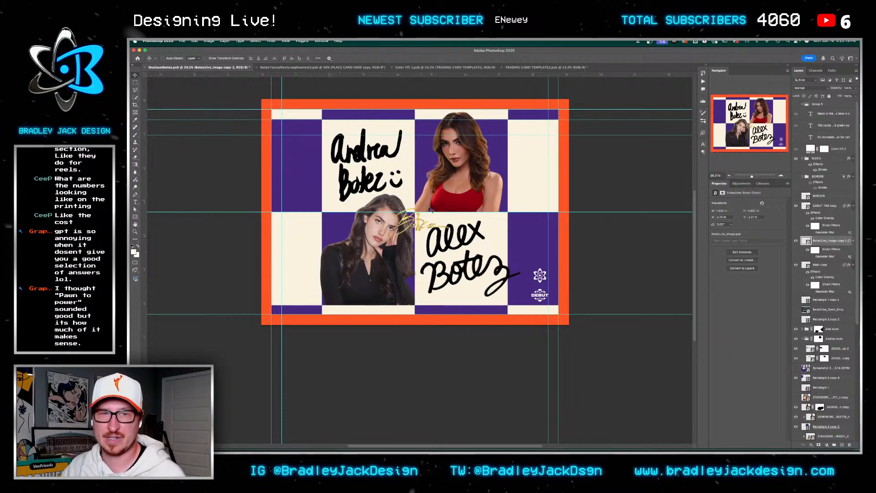
{"action": "key", "text": "super+z"}
{"action": "key", "text": "super+z"}
Move the gold Botez signature into the upper-left purple square, rotate it 90° to read downward, and nudge it toward the border
{"action": "mouse_move", "coordinate": [450, 174]}
{"action": "left_mouse_down"}
{"action": "mouse_move", "coordinate": [456, 196]}
{"action": "mouse_move", "coordinate": [347, 205]}
{"action": "mouse_move", "coordinate": [305, 195]}
{"action": "mouse_move", "coordinate": [301, 169]}
{"action": "left_mouse_up"}
{"action": "key", "text": "super+t"}
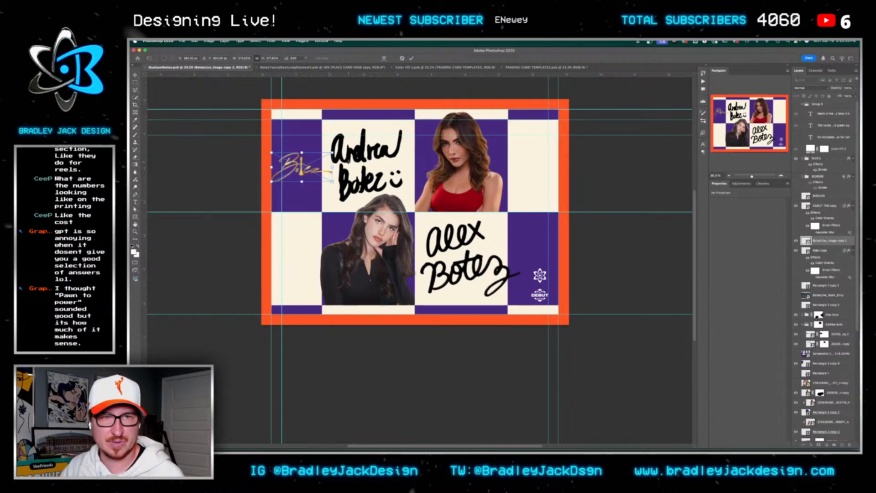
{"action": "mouse_move", "coordinate": [349, 164]}
{"action": "left_mouse_down"}
{"action": "mouse_move", "coordinate": [311, 213]}
{"action": "mouse_move", "coordinate": [285, 226]}
{"action": "mouse_move", "coordinate": [305, 224]}
{"action": "left_mouse_up"}
{"action": "key", "text": "Return"}
{"action": "key", "text": "shift+Left"}
{"action": "key", "text": "shift+Left"}
{"action": "key", "text": "shift+Left"}
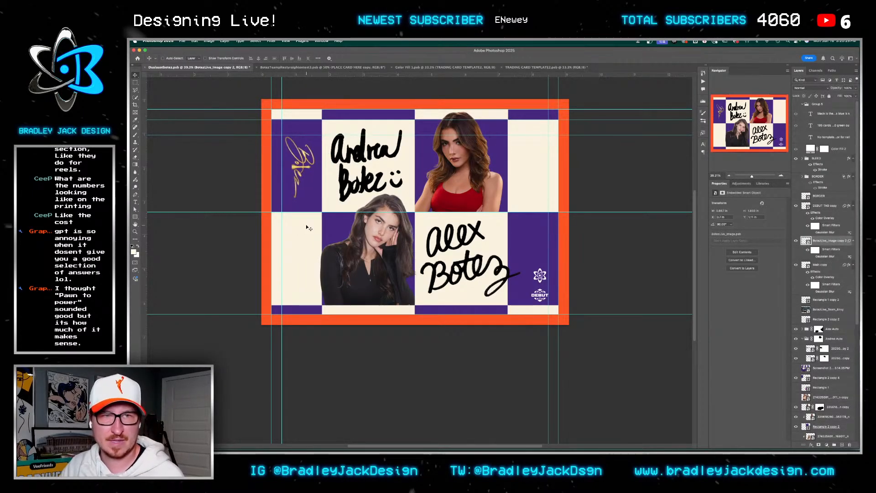
Duplicate the vertical gold signature into the lower-right purple square and rotate the copy to read upward
{"action": "left_click_drag", "start_coordinate": [317, 161], "coordinate": [524, 260], "text": "alt"}
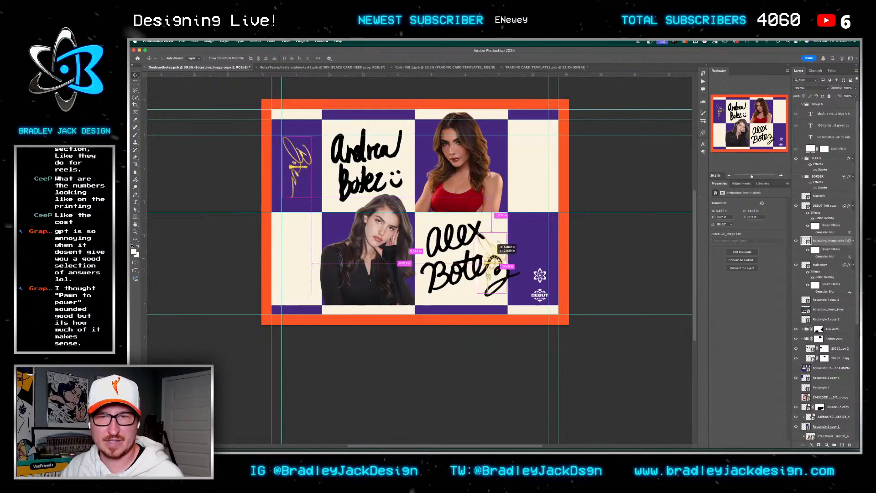
{"action": "key", "text": "ctrl+t"}
{"action": "mouse_move", "coordinate": [525, 301]}
{"action": "left_mouse_down"}
{"action": "mouse_move", "coordinate": [479, 329]}
{"action": "mouse_move", "coordinate": [432, 337]}
{"action": "left_mouse_up"}
{"action": "key", "text": "Return"}
{"action": "left_click_drag", "start_coordinate": [504, 267], "coordinate": [536, 262]}
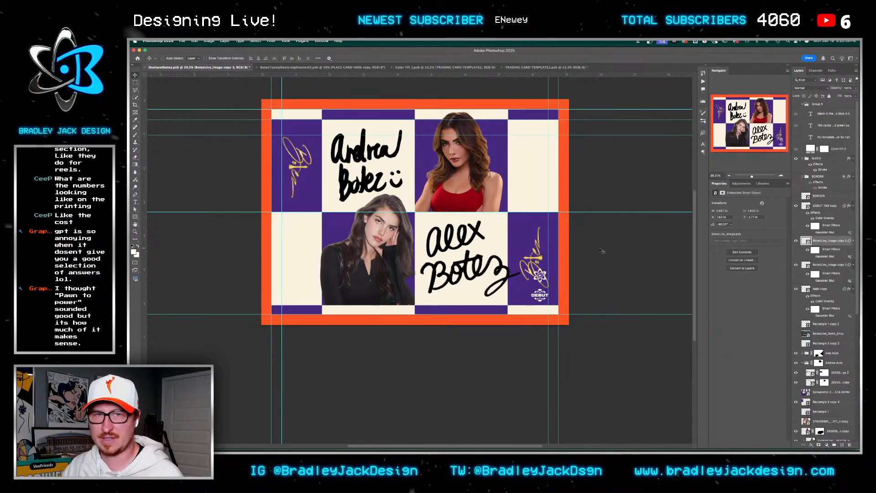
Select all the purple checkerboard rectangle layers and give them a light-colored stroke with a width of 5 px
{"action": "left_click", "coordinate": [821, 288]}
{"action": "scroll", "coordinate": [819, 319], "scroll_direction": "down", "scroll_amount": 5}
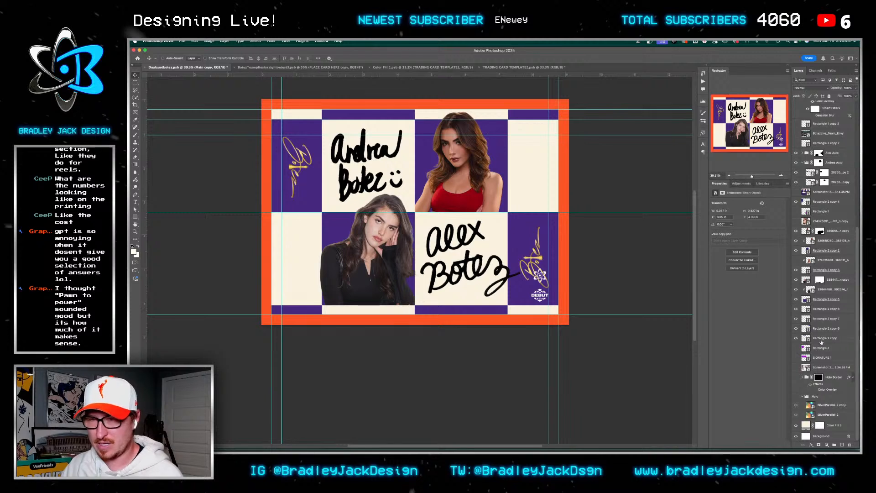
{"action": "left_click", "coordinate": [821, 338]}
{"action": "left_click", "coordinate": [825, 328], "text": "shift"}
{"action": "left_click", "coordinate": [824, 299], "text": "shift"}
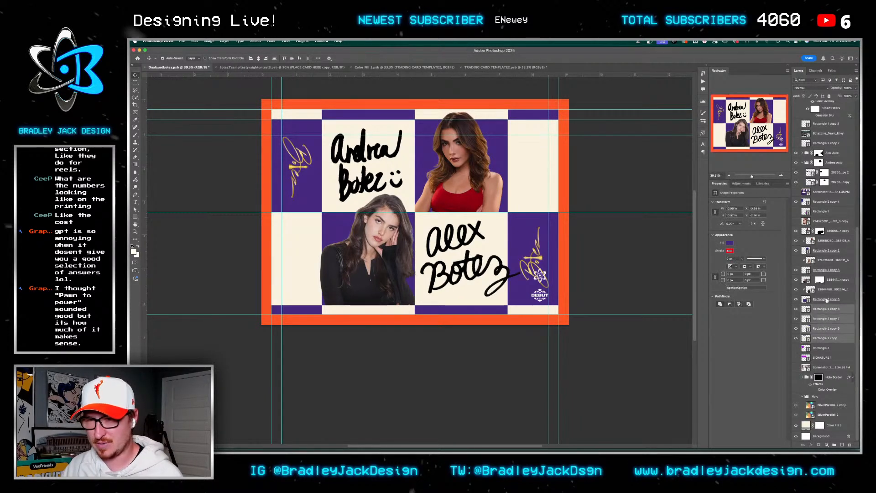
{"action": "left_click", "coordinate": [826, 250], "text": "super"}
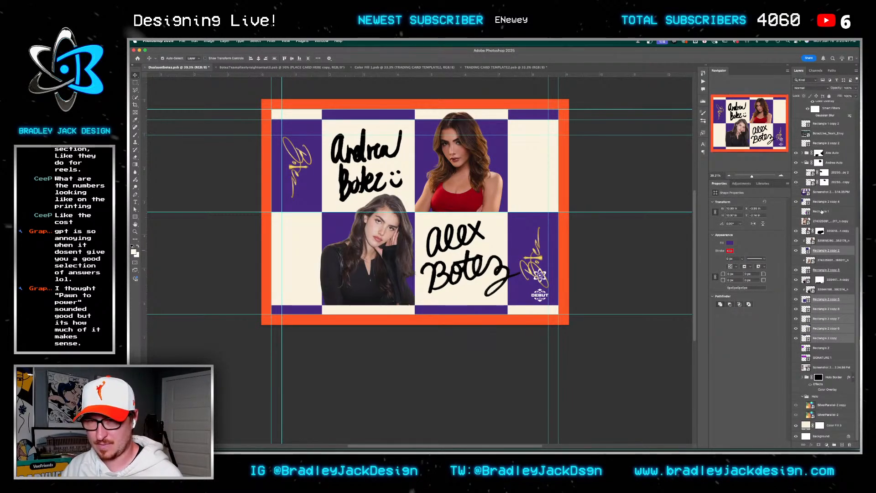
{"action": "left_click", "coordinate": [818, 202], "text": "super"}
{"action": "left_click", "coordinate": [826, 196], "text": "super"}
{"action": "key", "text": "u"}
{"action": "left_click", "coordinate": [213, 58]}
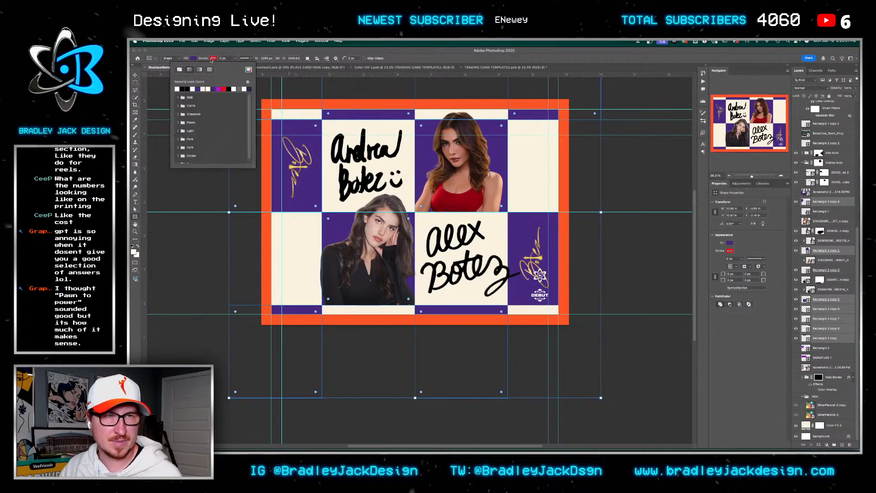
{"action": "left_click", "coordinate": [226, 58]}
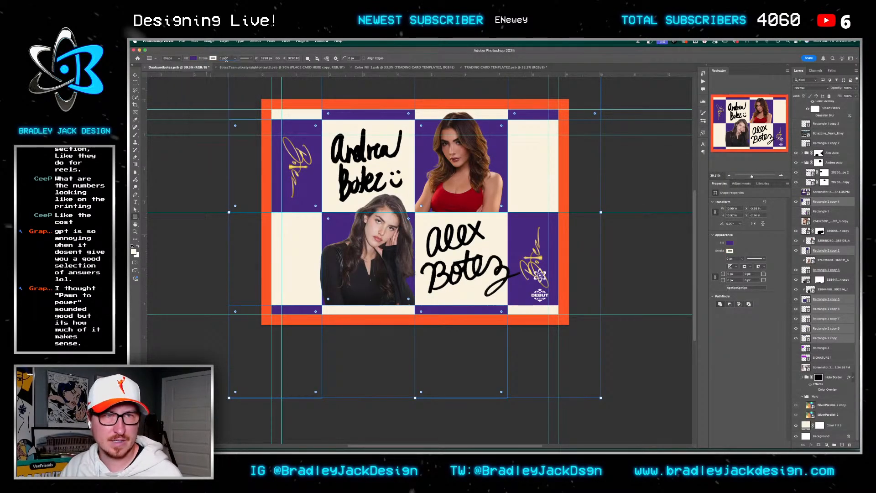
{"action": "type", "text": "5"}
{"action": "key", "text": "Return"}
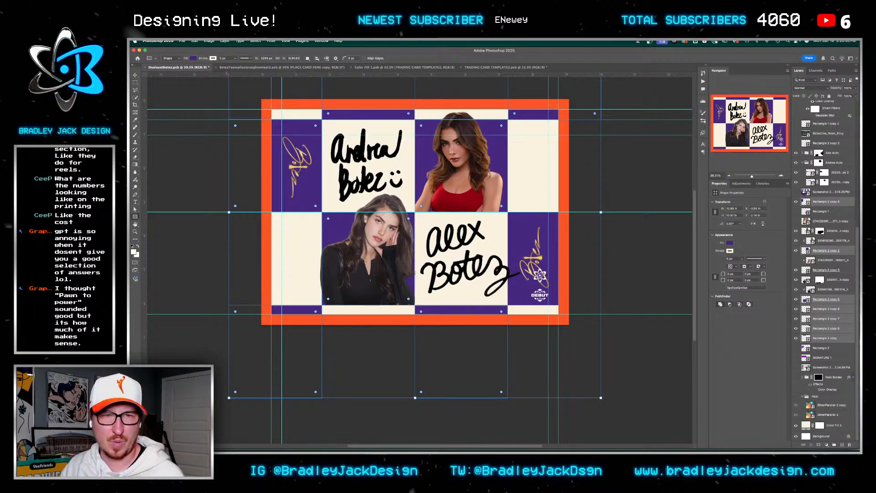
{"action": "scroll", "coordinate": [333, 206], "scroll_direction": "up", "scroll_amount": 5}
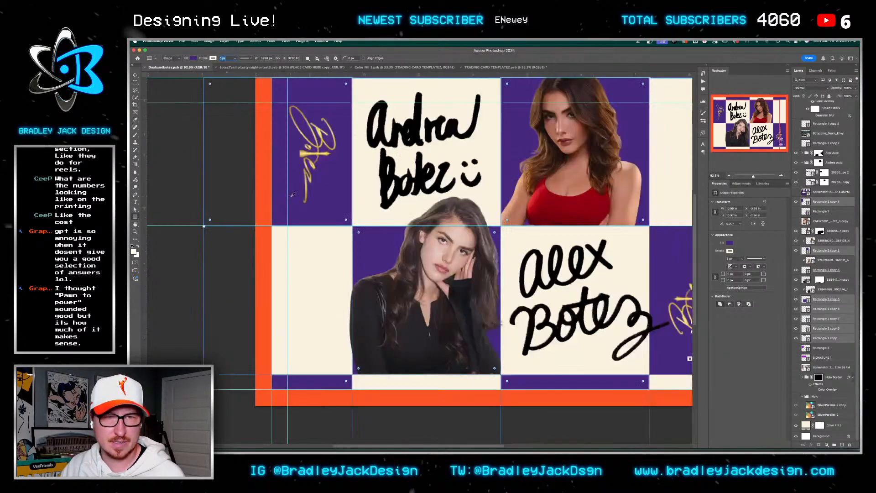
Set the stroke width of the selected purple checkerboard rectangles to 10 px and check the whole card
{"action": "scroll", "coordinate": [333, 206], "scroll_direction": "up", "scroll_amount": 3}
{"action": "type", "text": "10"}
{"action": "key", "text": "Return"}
{"action": "scroll", "coordinate": [470, 268], "scroll_direction": "down", "scroll_amount": 8}
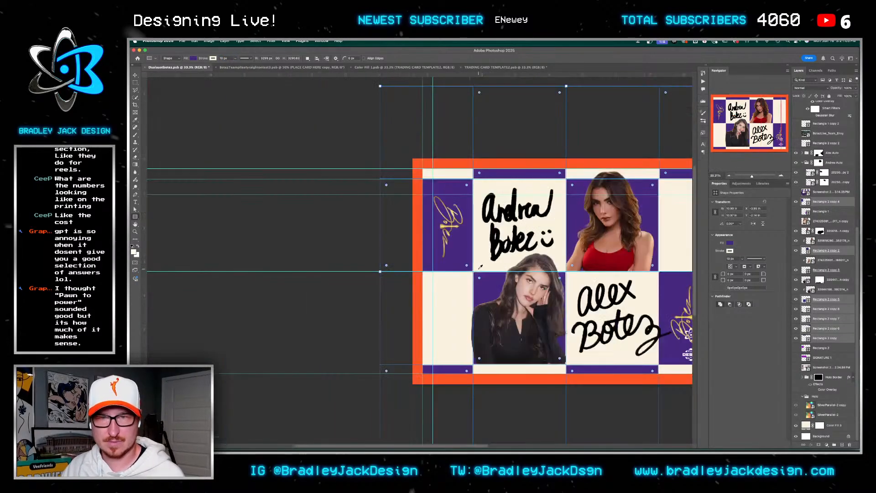
{"action": "left_click", "coordinate": [135, 75]}
{"action": "scroll", "coordinate": [434, 245], "scroll_direction": "right", "scroll_amount": 6}
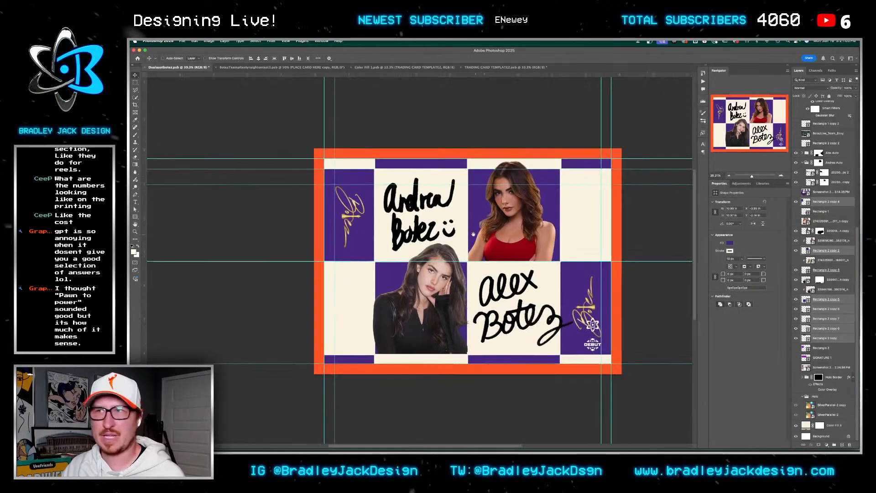
{"action": "key", "text": "z"}
{"action": "left_click_drag", "start_coordinate": [434, 246], "coordinate": [405, 270]}
{"action": "key", "text": "v"}
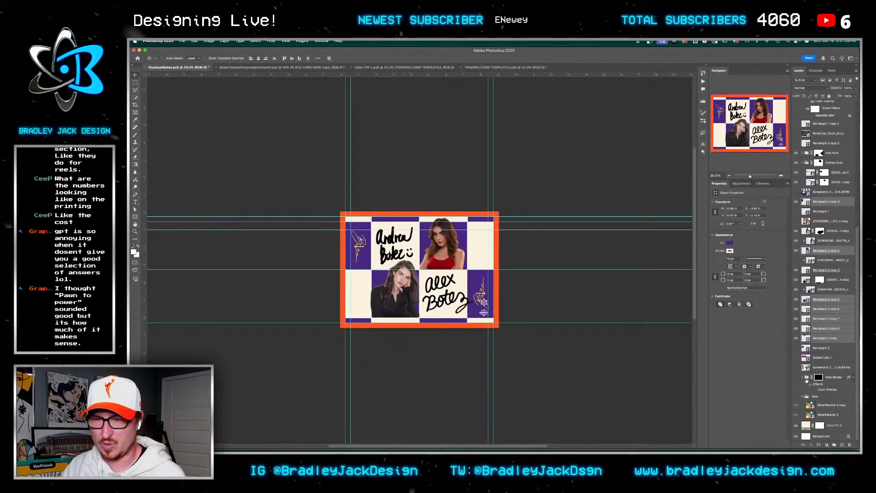
Duplicate the cream color fill layer four times in Multiply mode to deepen the light squares to tan
{"action": "left_click", "coordinate": [840, 425]}
{"action": "key", "text": "ctrl+j"}
{"action": "key", "text": "shift+alt+m"}
{"action": "key", "text": "ctrl+j"}
{"action": "key", "text": "ctrl+j"}
{"action": "key", "text": "ctrl+j"}
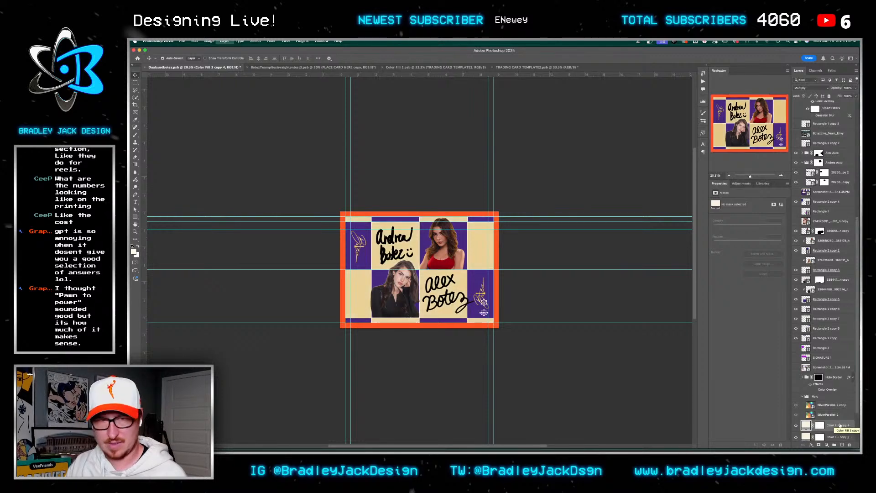
Try a stroke width of 10 px on the lower-right purple square and undo the last stroke change
{"action": "key", "text": "z"}
{"action": "left_click_drag", "start_coordinate": [429, 279], "coordinate": [458, 273]}
{"action": "key", "text": "v"}
{"action": "right_click", "coordinate": [564, 298]}
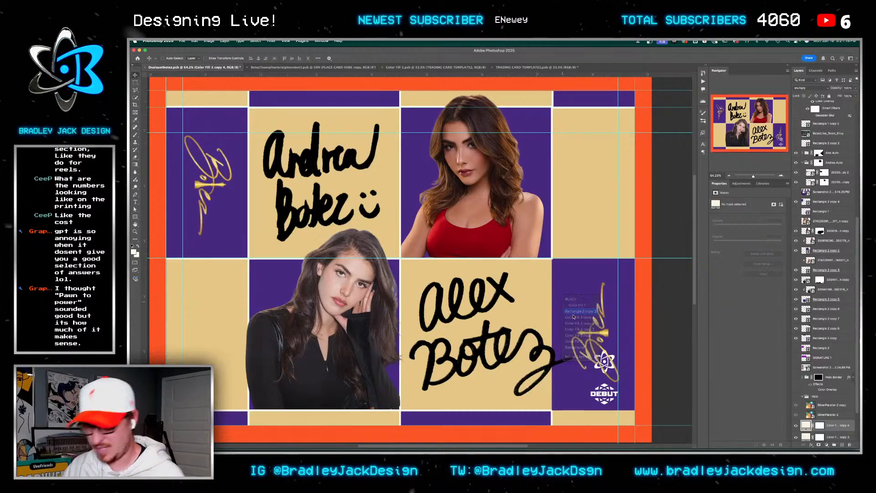
{"action": "left_click", "coordinate": [578, 311]}
{"action": "left_click", "coordinate": [223, 58]}
{"action": "type", "text": "10"}
{"action": "key", "text": "Return"}
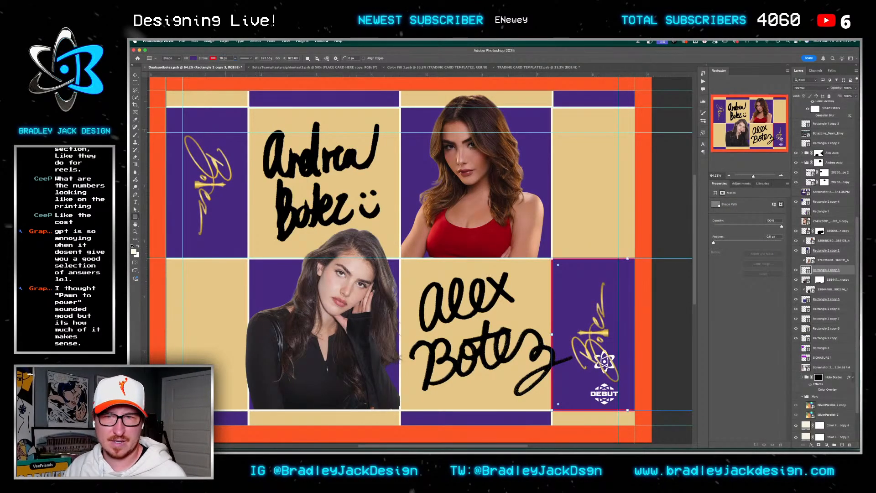
{"action": "left_click", "coordinate": [213, 58]}
{"action": "key", "text": "ctrl+z"}
{"action": "key", "text": "v"}
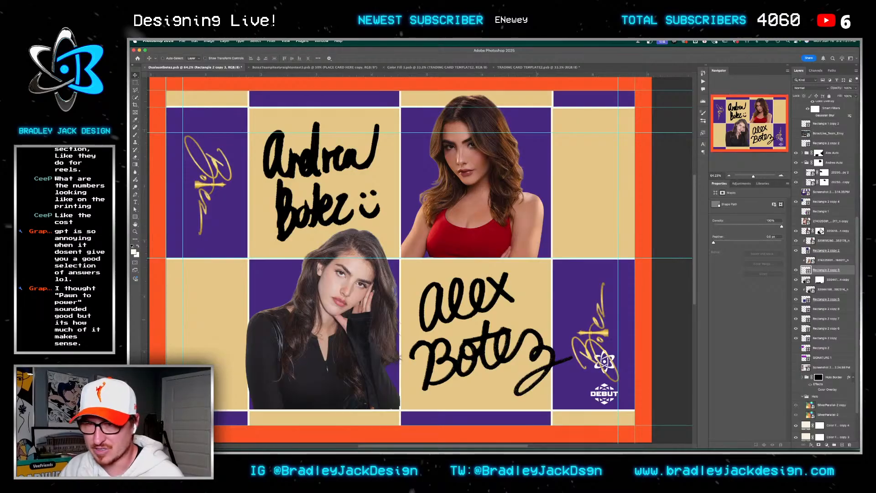
Clean up the stray edges on the lower portrait's layer mask along the central vertical seam with the Brush tool
{"action": "left_click", "coordinate": [819, 230]}
{"action": "key", "text": "z"}
{"action": "left_click", "coordinate": [412, 246]}
{"action": "left_click", "coordinate": [413, 247]}
{"action": "key", "text": "b"}
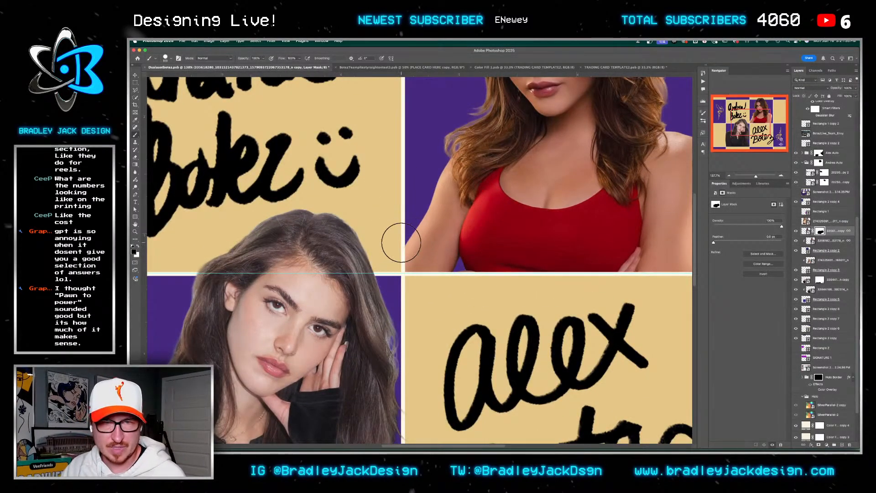
{"action": "scroll", "coordinate": [414, 264], "scroll_direction": "down", "scroll_amount": 10}
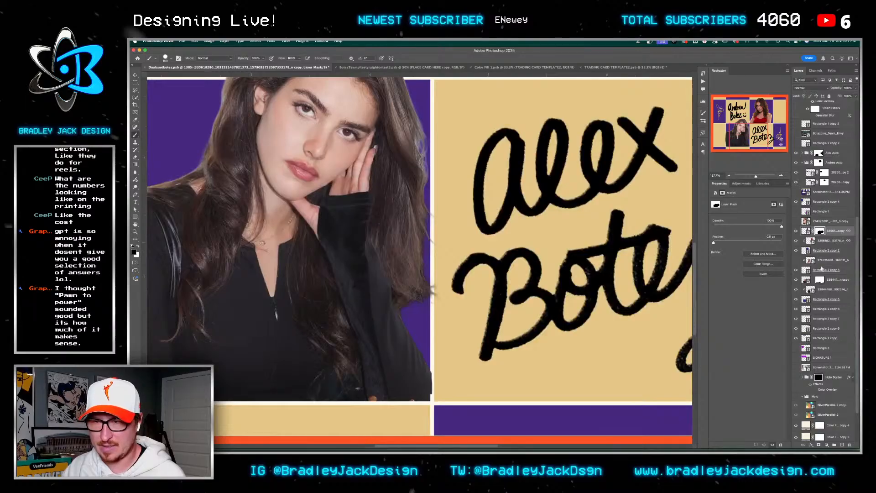
{"action": "left_click", "coordinate": [818, 280]}
{"action": "key", "text": "alt+bracketleft"}
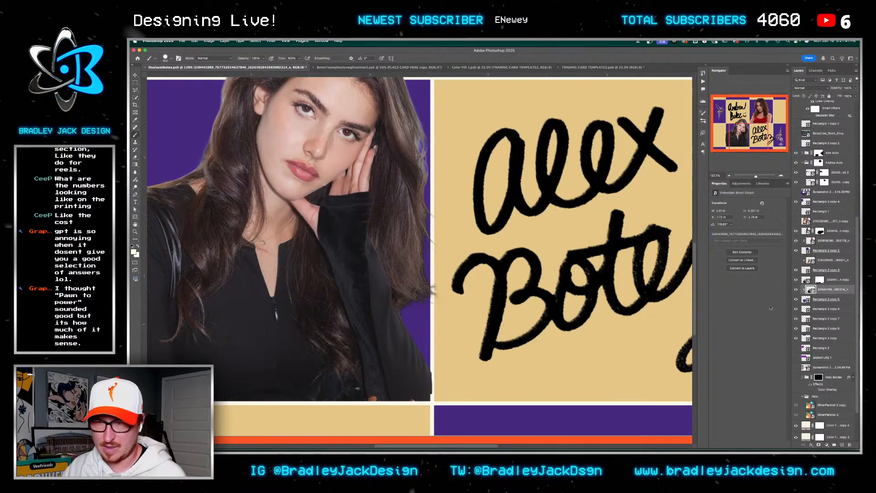
{"action": "key", "text": "alt+bracketright"}
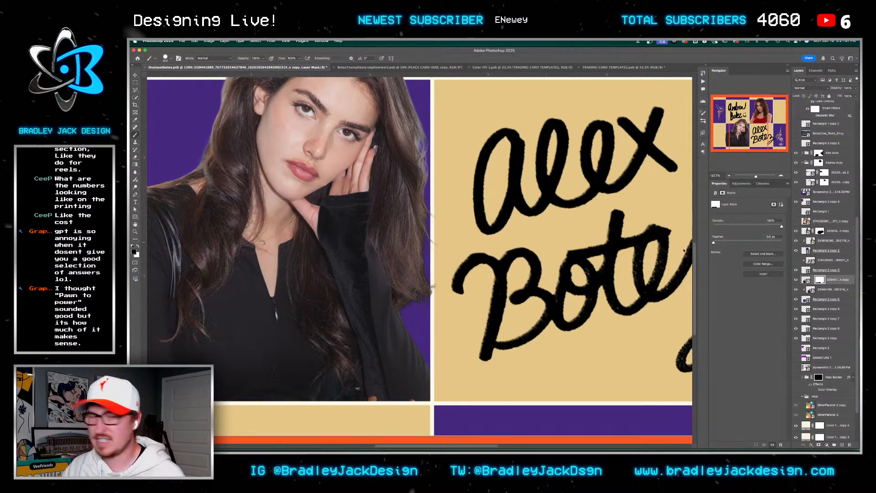
{"action": "scroll", "coordinate": [452, 295], "scroll_direction": "left", "scroll_amount": 5}
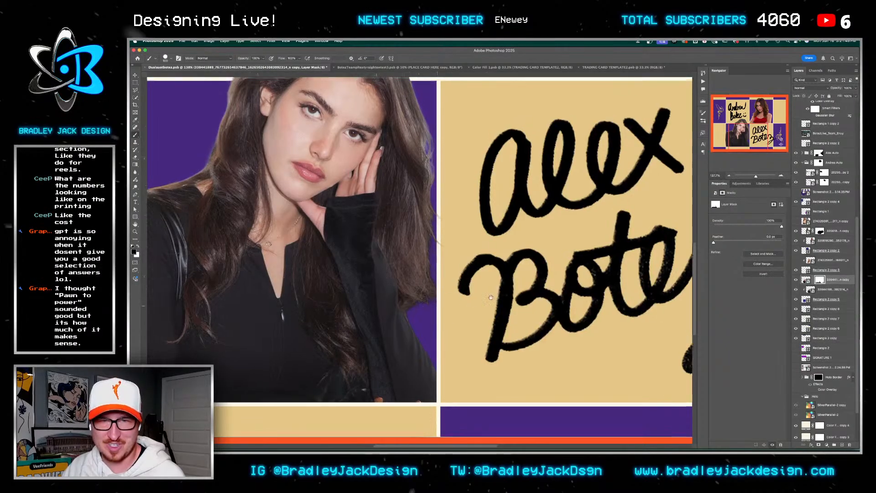
{"action": "scroll", "coordinate": [452, 294], "scroll_direction": "down", "scroll_amount": 3}
{"action": "scroll", "coordinate": [435, 285], "scroll_direction": "down", "scroll_amount": 8}
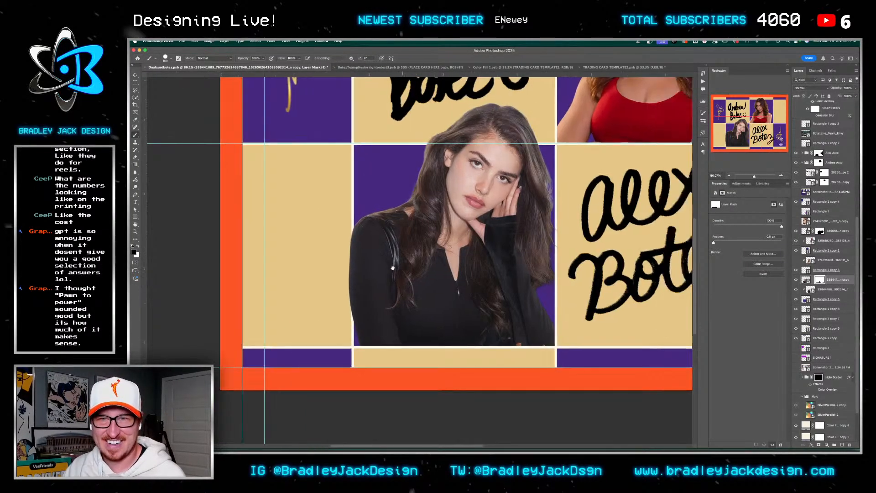
Save the card document and view the full layout
{"action": "key", "text": "v"}
{"action": "key", "text": "ctrl+s"}
{"action": "key", "text": "z"}
{"action": "left_click", "coordinate": [478, 219]}
{"action": "key", "text": "v"}
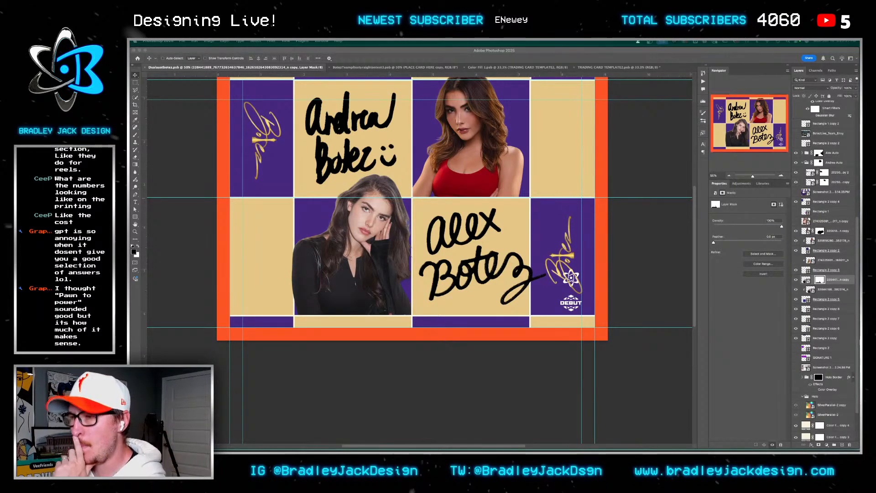
Switch to Finder and look through the texture files in the Grunge folder
{"action": "key", "text": "super+Tab"}
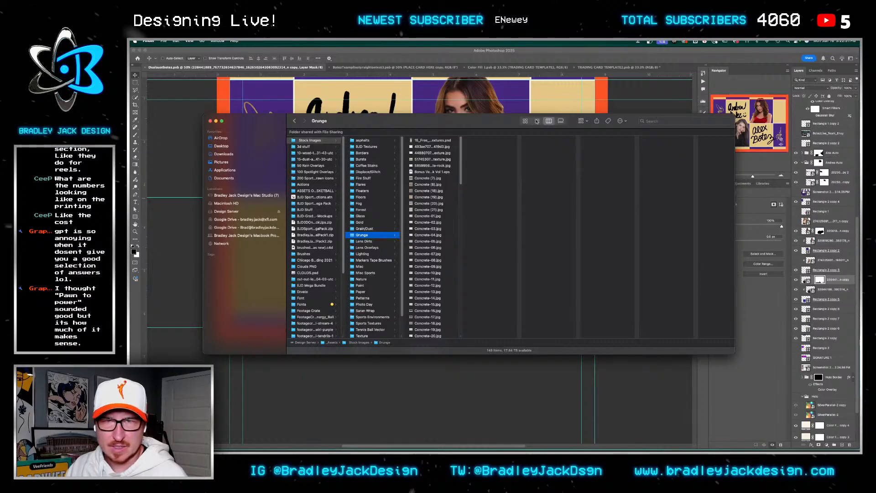
{"action": "key", "text": "super+2"}
{"action": "scroll", "coordinate": [448, 227], "scroll_direction": "down", "scroll_amount": 15}
{"action": "scroll", "coordinate": [371, 252], "scroll_direction": "up", "scroll_amount": 12}
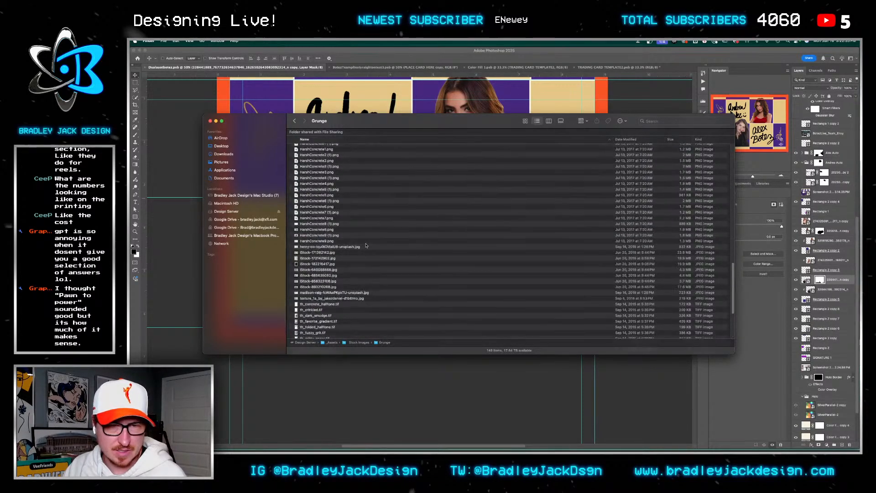
{"action": "scroll", "coordinate": [351, 243], "scroll_direction": "up", "scroll_amount": 5}
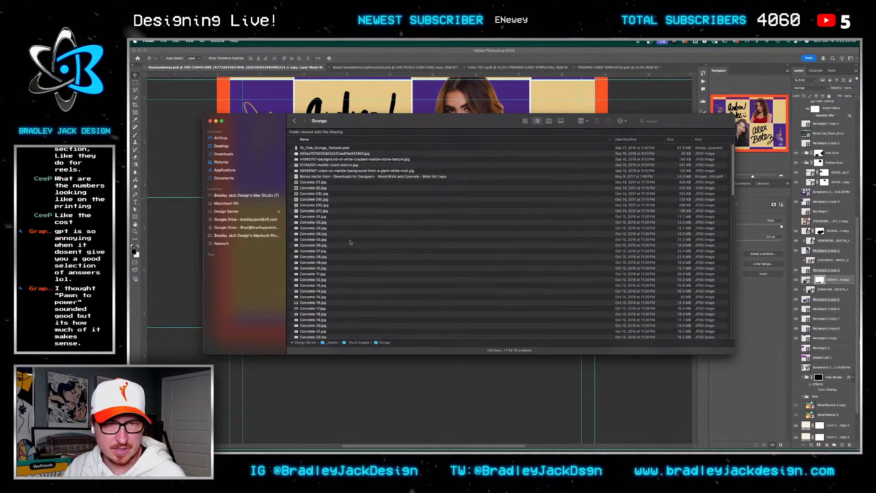
Open the BJD Textures folder in the stock images and show its files as a list
{"action": "left_click", "coordinate": [295, 121]}
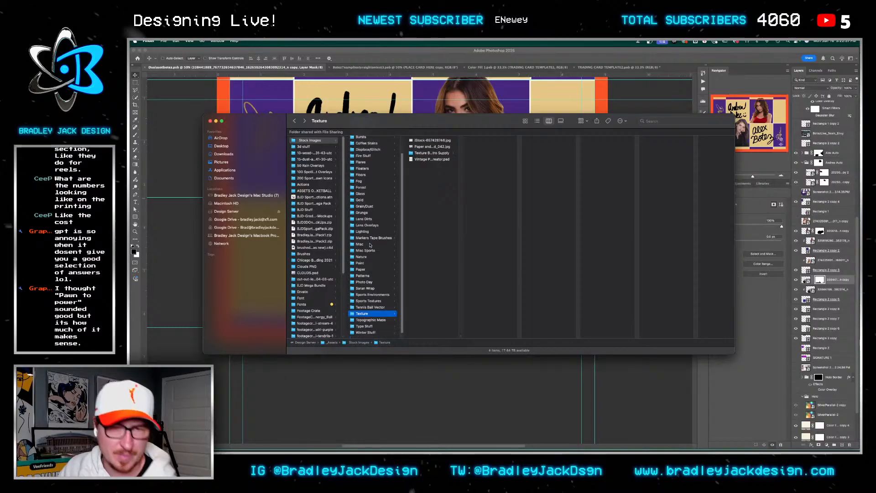
{"action": "scroll", "coordinate": [373, 229], "scroll_direction": "up", "scroll_amount": 3}
{"action": "left_click", "coordinate": [368, 147]}
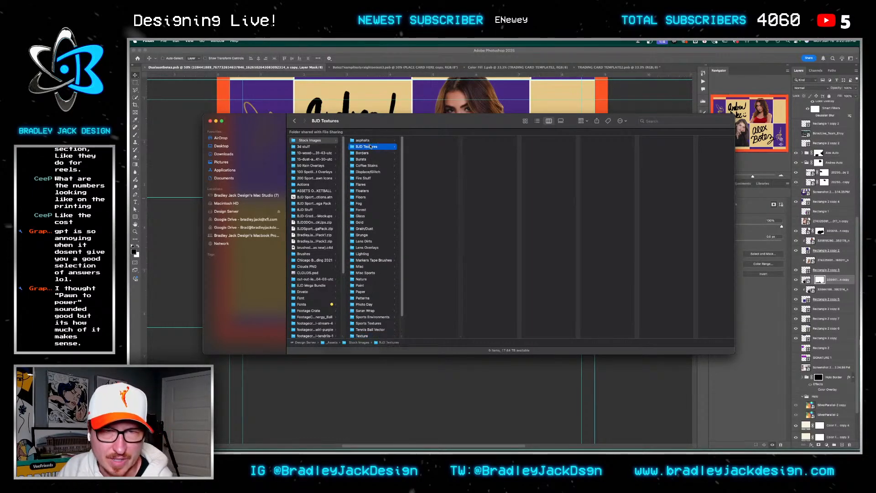
{"action": "left_click", "coordinate": [426, 171]}
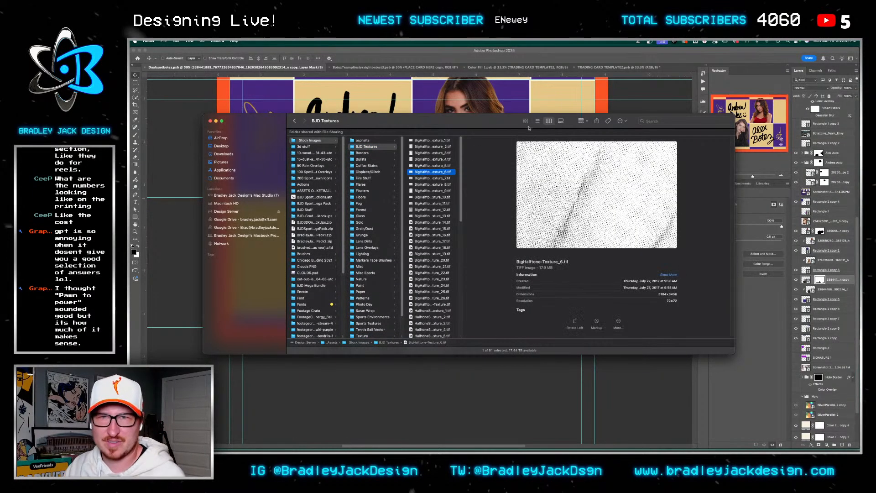
{"action": "key", "text": "super+2"}
{"action": "scroll", "coordinate": [364, 243], "scroll_direction": "down", "scroll_amount": 10}
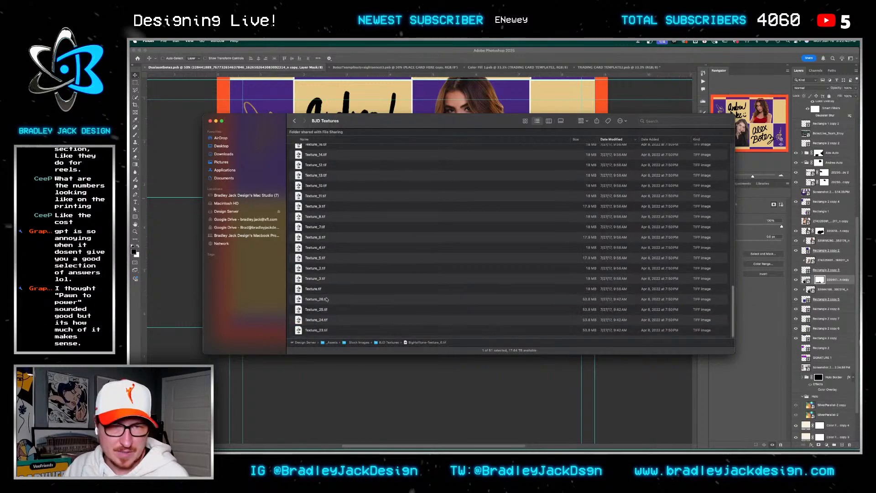
Preview the numbered TIFF files in the BJD Textures folder to find a white marble texture
{"action": "left_click", "coordinate": [319, 299]}
{"action": "left_click", "coordinate": [321, 199]}
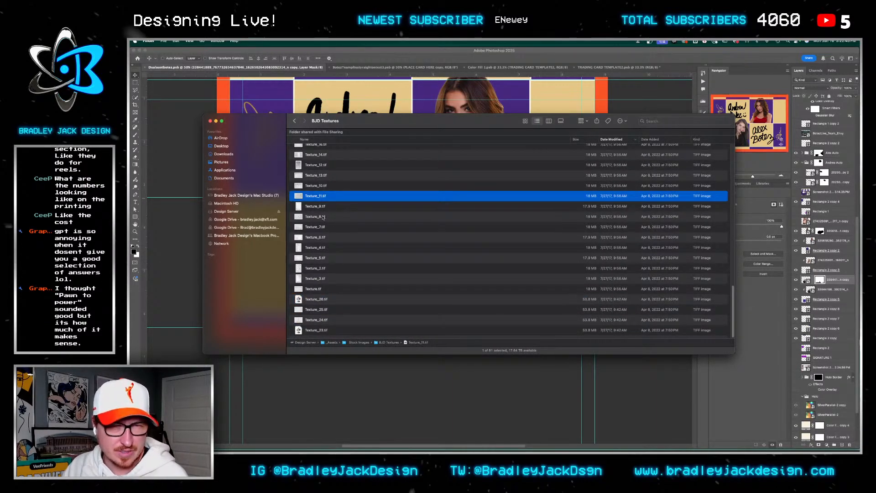
{"action": "key", "text": "space"}
{"action": "key", "text": "Down"}
{"action": "key", "text": "Down"}
{"action": "key", "text": "Down"}
{"action": "key", "text": "Down"}
{"action": "key", "text": "Up"}
{"action": "key", "text": "Down"}
{"action": "key", "text": "Down"}
{"action": "key", "text": "Up"}
{"action": "key", "text": "Up"}
{"action": "key", "text": "Up"}
{"action": "key", "text": "Up"}
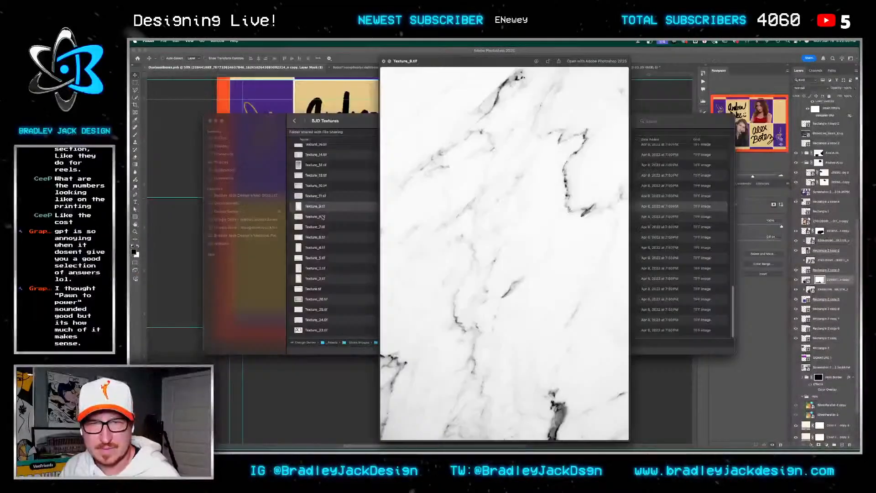
Place the Texture_9.tif marble image into the card below the portrait layers, set it to Multiply and shift it sideways
{"action": "key", "text": "space"}
{"action": "left_click_drag", "start_coordinate": [320, 206], "coordinate": [175, 228]}
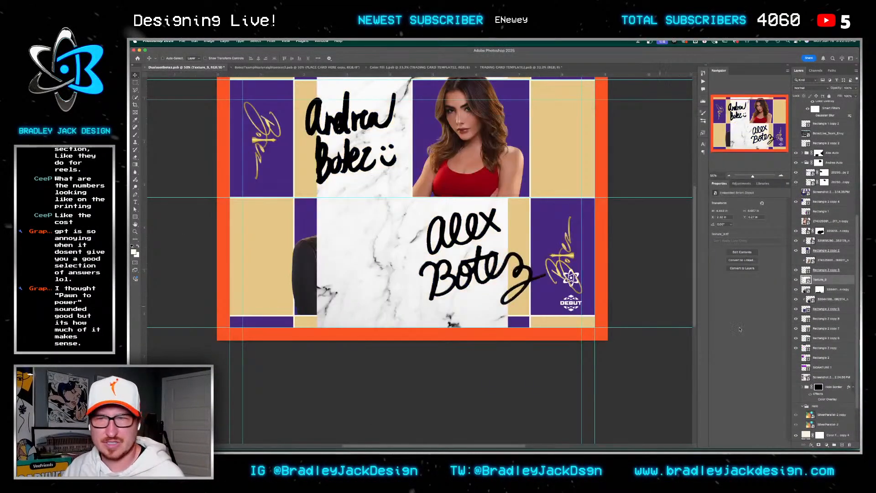
{"action": "left_click_drag", "start_coordinate": [819, 280], "coordinate": [820, 301]}
{"action": "key", "text": "shift+alt+m"}
{"action": "key", "text": "super+t"}
{"action": "left_click_drag", "start_coordinate": [431, 251], "coordinate": [512, 259]}
{"action": "key", "text": "Return"}
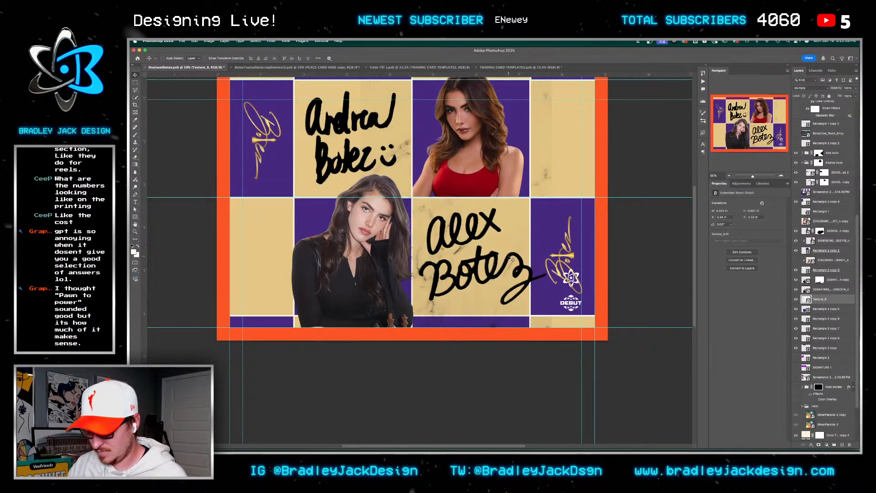
Move the marble texture layer down the stack to sit directly above the color fill copies
{"action": "key", "text": "super+bracketleft"}
{"action": "key", "text": "super+bracketleft"}
{"action": "key", "text": "super+bracketleft"}
{"action": "key", "text": "super+bracketleft"}
{"action": "key", "text": "super+bracketleft"}
{"action": "key", "text": "super+bracketleft"}
{"action": "key", "text": "super+bracketleft"}
{"action": "key", "text": "super+bracketleft"}
{"action": "key", "text": "super+bracketleft"}
{"action": "key", "text": "super+bracketleft"}
{"action": "key", "text": "super+bracketleft"}
Rotate the marble texture to landscape, then enlarge and position it to cover the whole card
{"action": "key", "text": "super+t"}
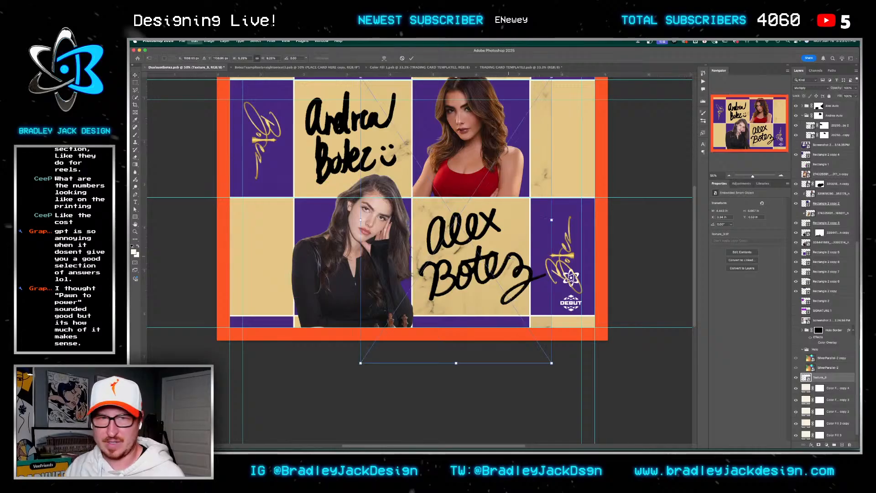
{"action": "left_click_drag", "start_coordinate": [566, 244], "coordinate": [464, 347]}
{"action": "left_click_drag", "start_coordinate": [633, 272], "coordinate": [681, 374]}
{"action": "key", "text": "Return"}
{"action": "left_click_drag", "start_coordinate": [552, 321], "coordinate": [536, 348]}
{"action": "key", "text": "ctrl+t"}
{"action": "key", "text": "Return"}
Set the marble texture to Overlay and use Blend If on the current layer to drop its light tones
{"action": "key", "text": "shift+alt+o"}
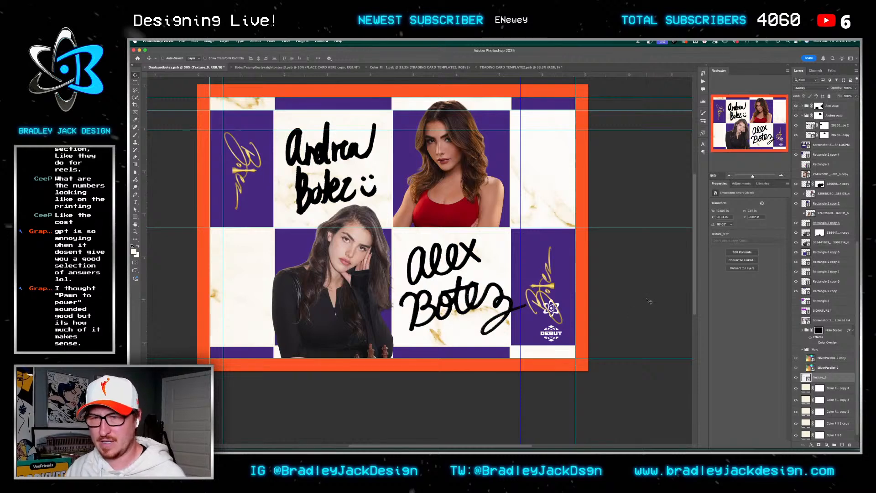
{"action": "key", "text": "space"}
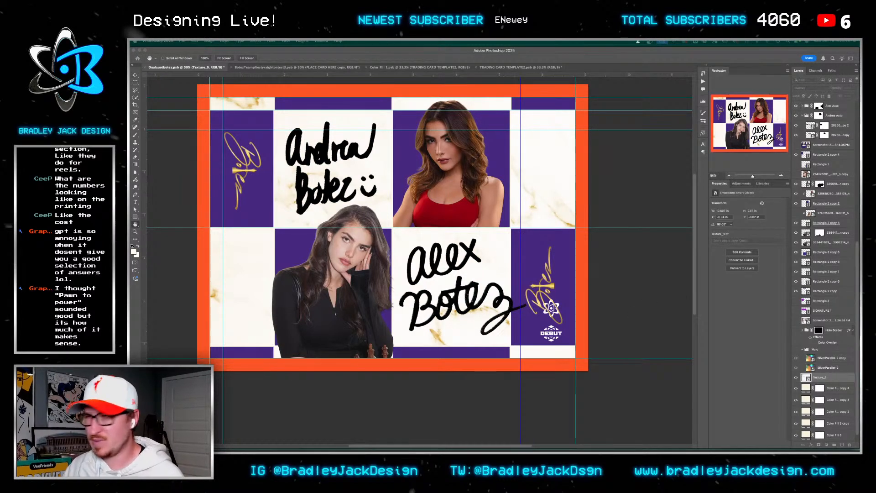
{"action": "double_click", "coordinate": [837, 377]}
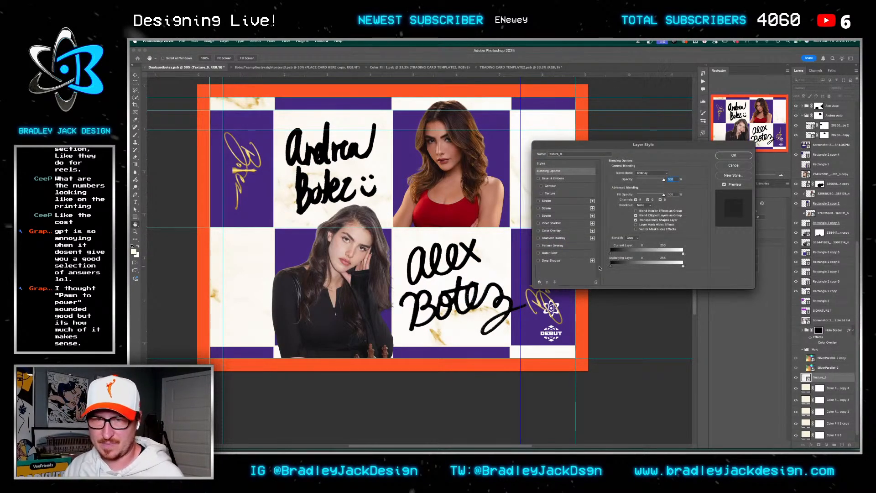
{"action": "left_click_drag", "start_coordinate": [682, 254], "coordinate": [639, 255]}
{"action": "key", "text": "Return"}
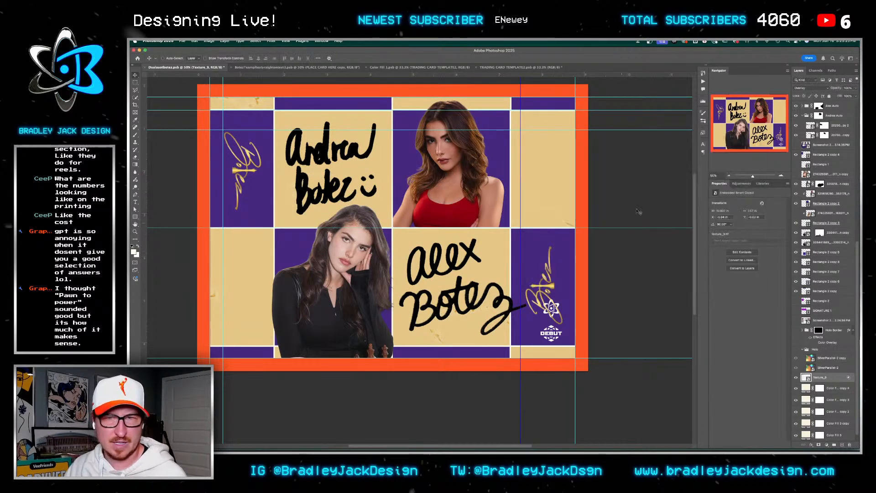
Set the marble texture to Normal and add a Color Overlay using the tan sampled from a checkerboard square
{"action": "left_click", "coordinate": [818, 379]}
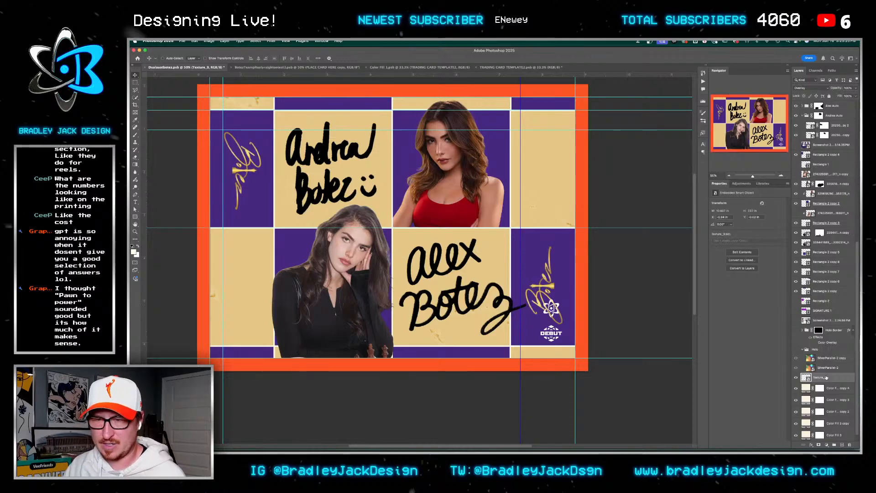
{"action": "key", "text": "shift+alt+n"}
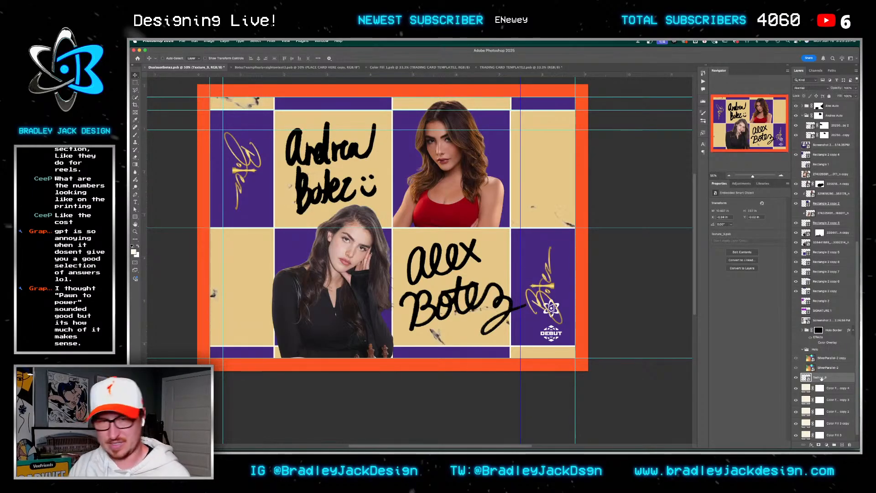
{"action": "left_click", "coordinate": [812, 445]}
{"action": "left_click", "coordinate": [825, 427]}
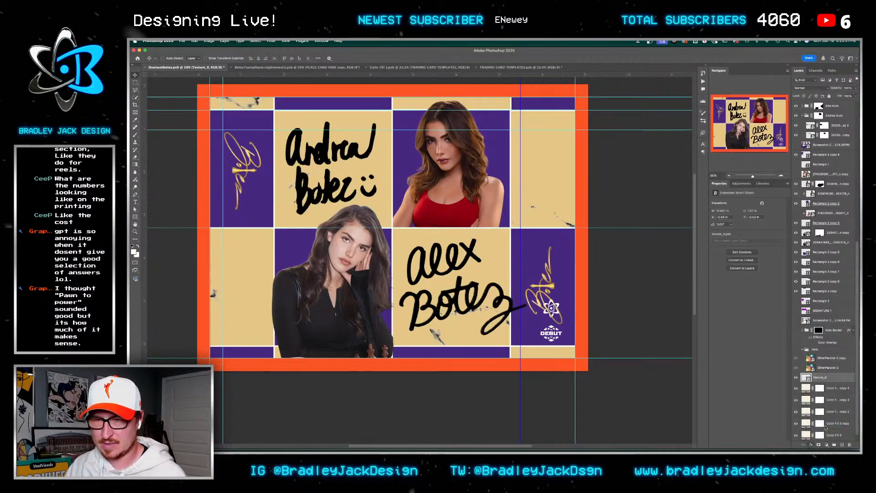
{"action": "left_click", "coordinate": [662, 173]}
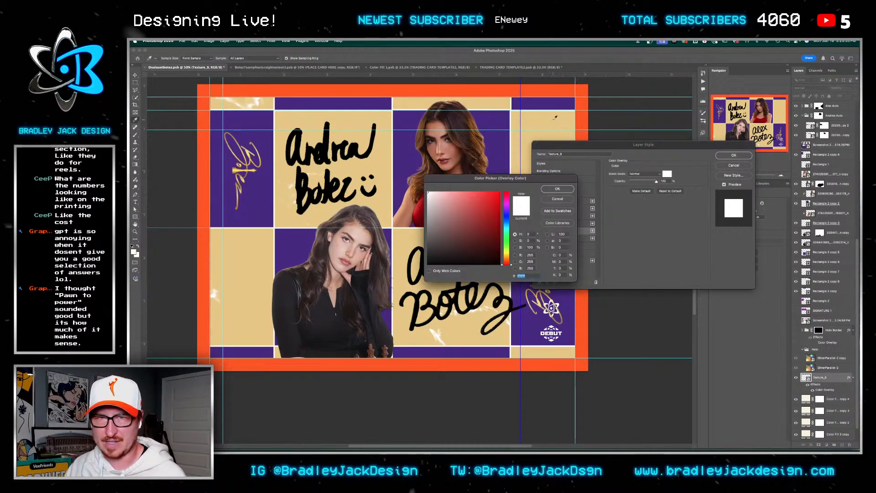
{"action": "left_click", "coordinate": [242, 274]}
{"action": "left_click", "coordinate": [557, 188]}
{"action": "left_click", "coordinate": [733, 155]}
Hide the top three duplicated color fill layers so the light squares return to cream
{"action": "scroll", "coordinate": [828, 410], "scroll_direction": "down", "scroll_amount": 1}
{"action": "left_click", "coordinate": [795, 379]}
{"action": "left_click", "coordinate": [795, 390]}
{"action": "left_click", "coordinate": [795, 401]}
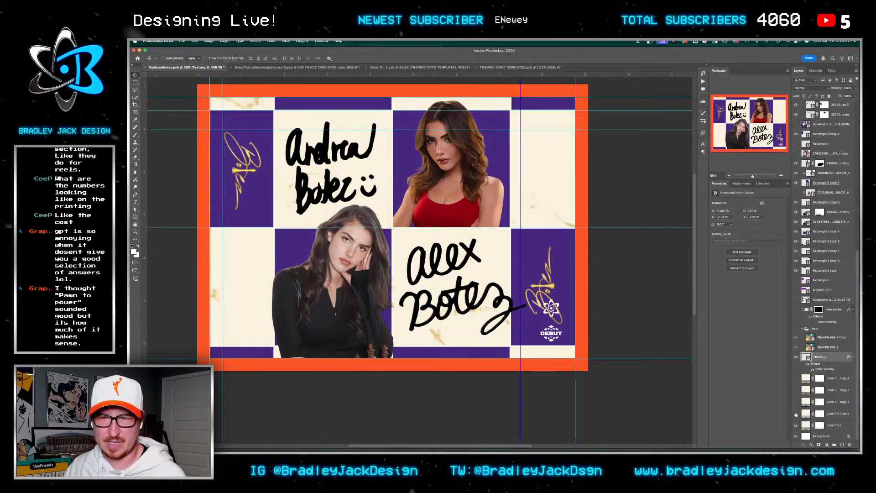
Show the lowest duplicated color fill layer and add a copy of the marble texture set to Multiply at 100% opacity
{"action": "left_click", "coordinate": [796, 413]}
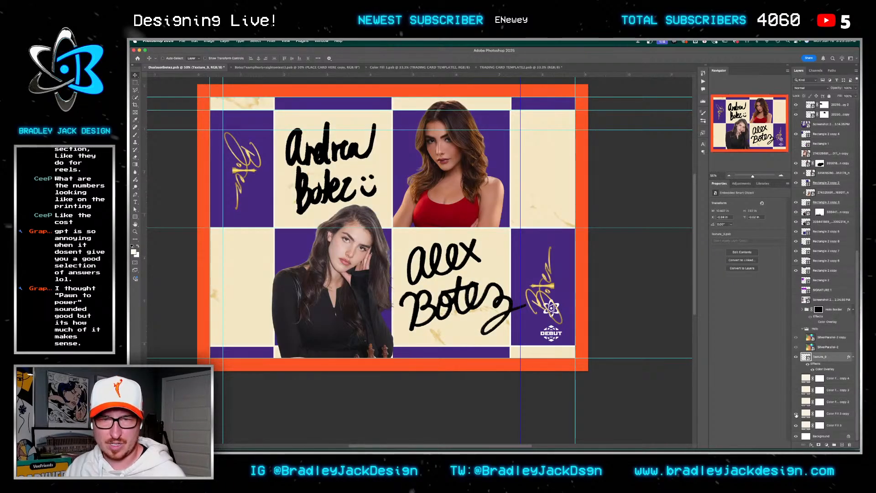
{"action": "key", "text": "super+j"}
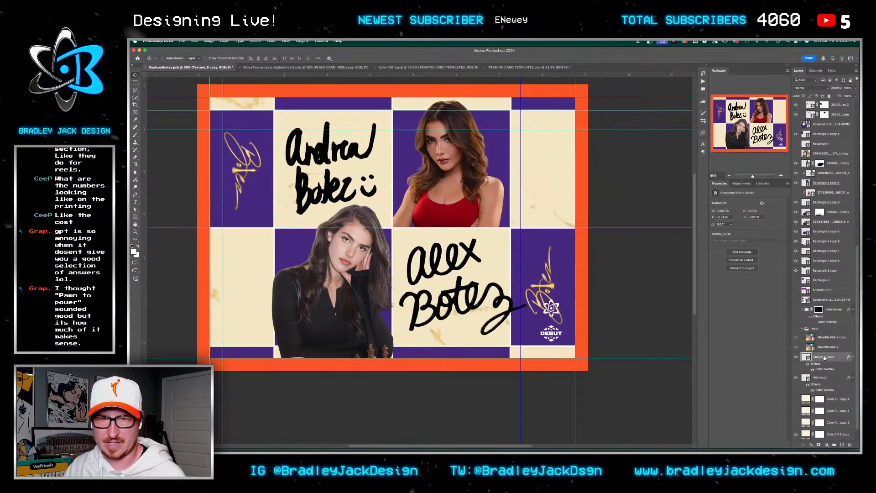
{"action": "key", "text": "shift+alt+m"}
{"action": "key", "text": "5"}
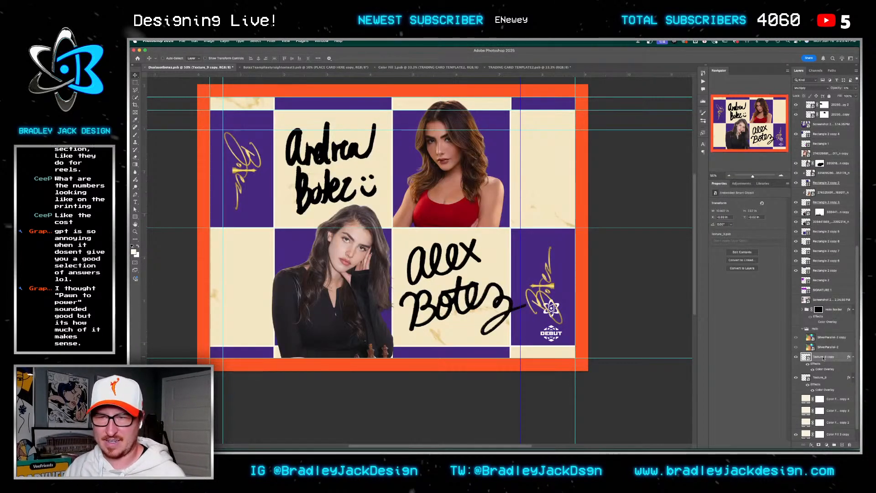
{"action": "key", "text": "0"}
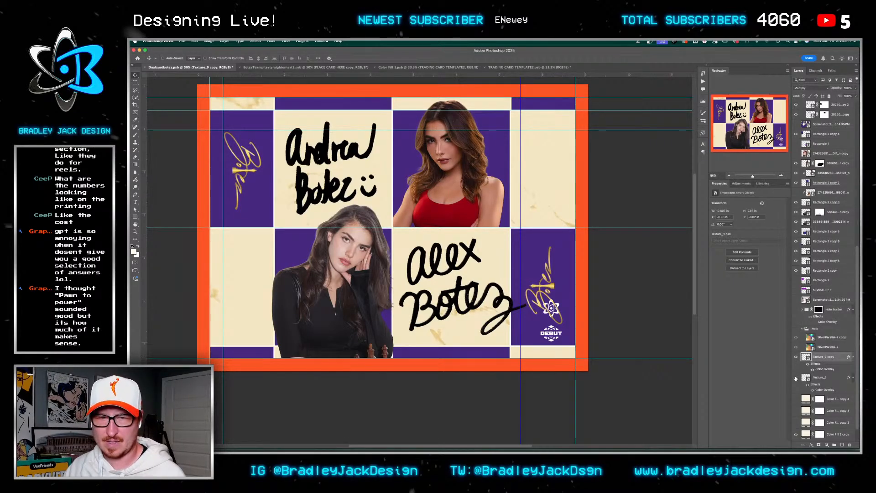
{"action": "left_click", "coordinate": [796, 357]}
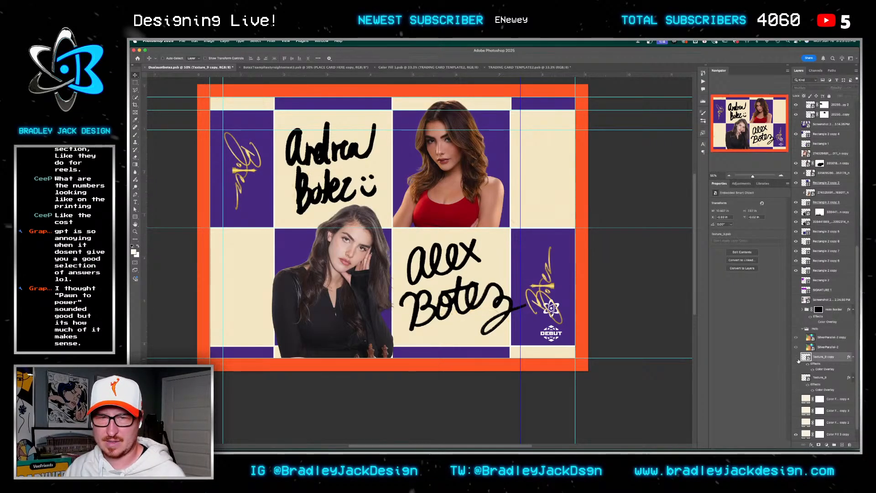
{"action": "left_click", "coordinate": [796, 357]}
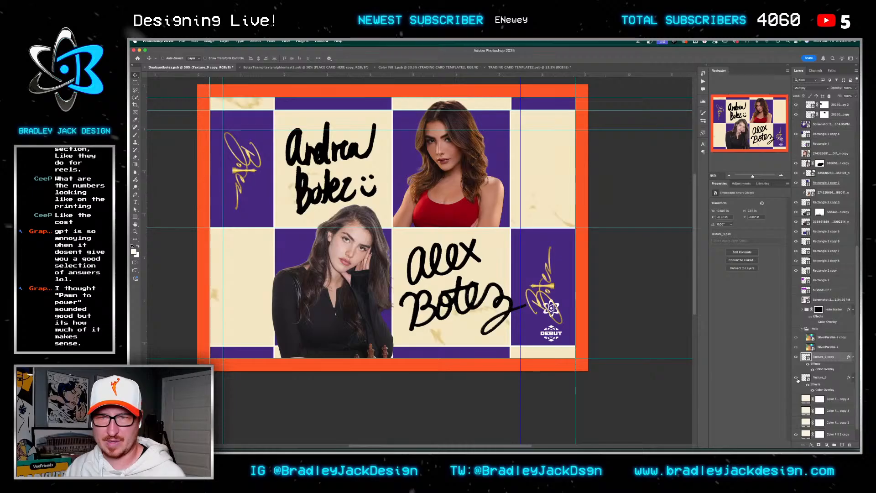
Scale down both marble texture layers together and position them over the Alex Botez autograph square
{"action": "left_click", "coordinate": [824, 379]}
{"action": "key", "text": "ctrl+t"}
{"action": "left_click_drag", "start_coordinate": [559, 235], "coordinate": [516, 305]}
{"action": "key", "text": "Return"}
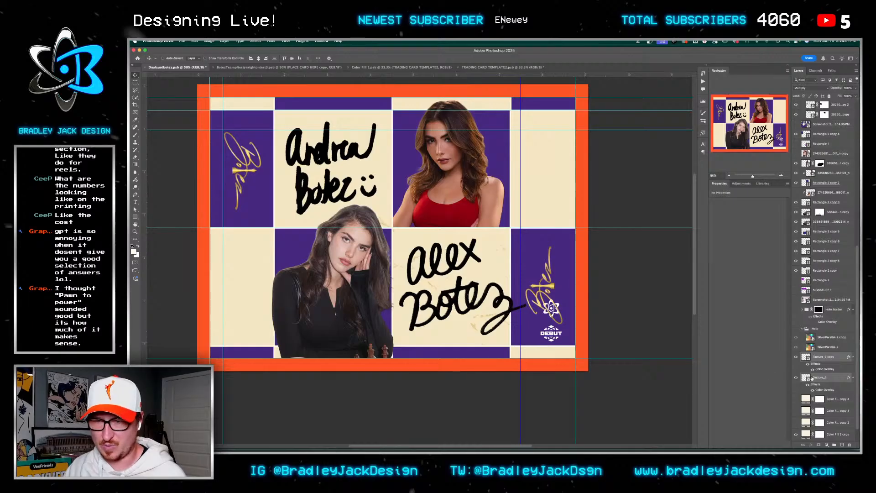
Edit the marble smart object's Blend If, splitting the current layer's white slider to bring back softer veins, and save and close it
{"action": "double_click", "coordinate": [805, 377]}
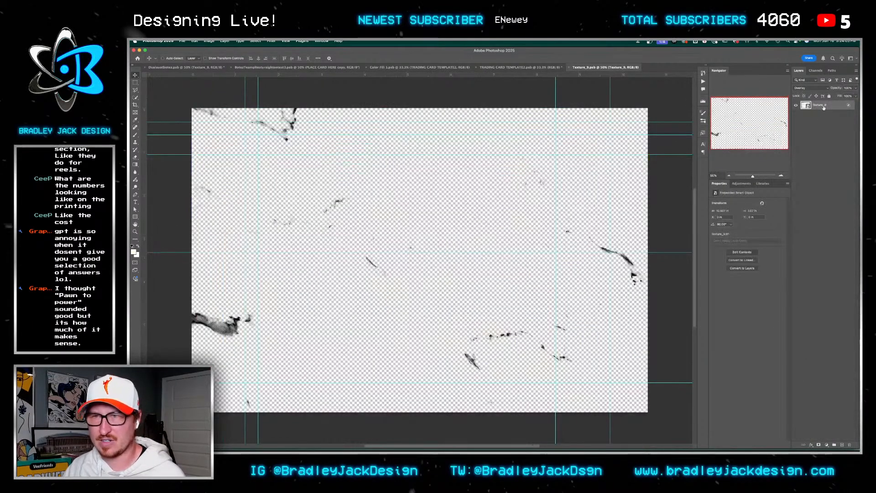
{"action": "double_click", "coordinate": [824, 107]}
{"action": "left_click_drag", "start_coordinate": [639, 254], "coordinate": [710, 257]}
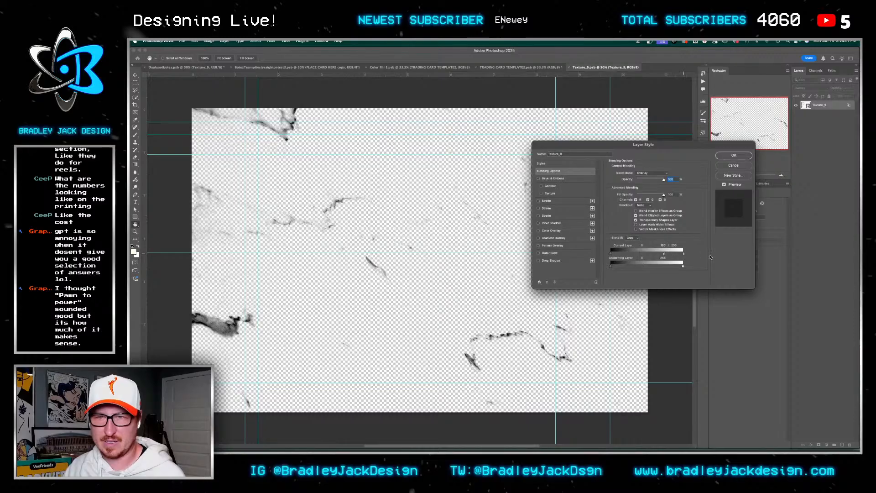
{"action": "key", "text": "Return"}
{"action": "key", "text": "super+s"}
{"action": "key", "text": "super+w"}
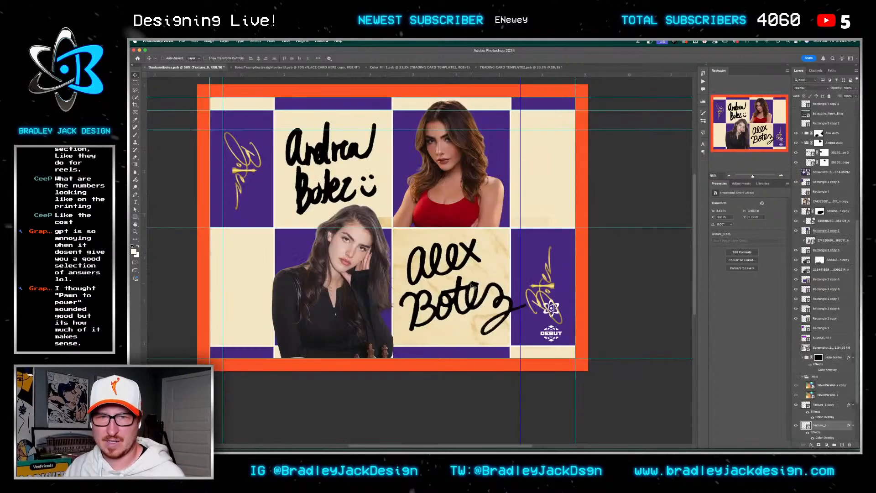
Duplicate both marble texture layers onto the card's upper-right light square and rotate the copies to portrait orientation
{"action": "left_click", "coordinate": [824, 405]}
{"action": "left_click", "coordinate": [821, 427], "text": "shift"}
{"action": "left_click_drag", "start_coordinate": [478, 339], "coordinate": [597, 220]}
{"action": "key", "text": "super+t"}
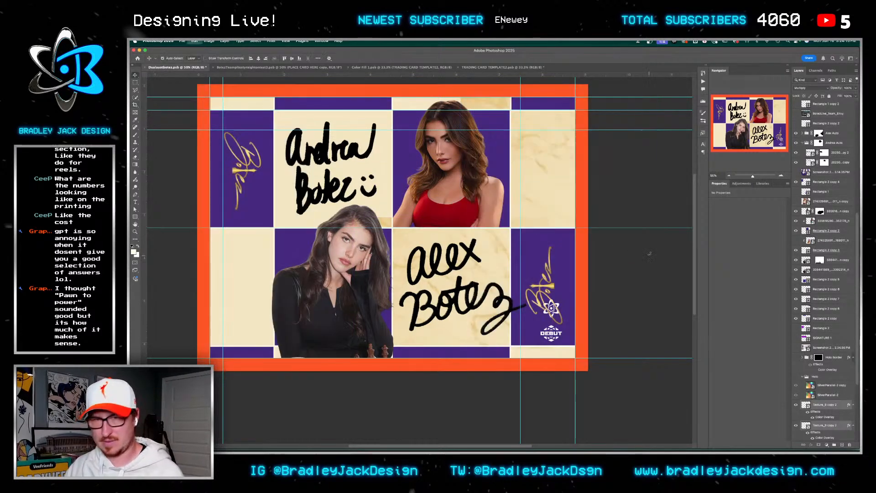
{"action": "left_click_drag", "start_coordinate": [651, 258], "coordinate": [545, 280]}
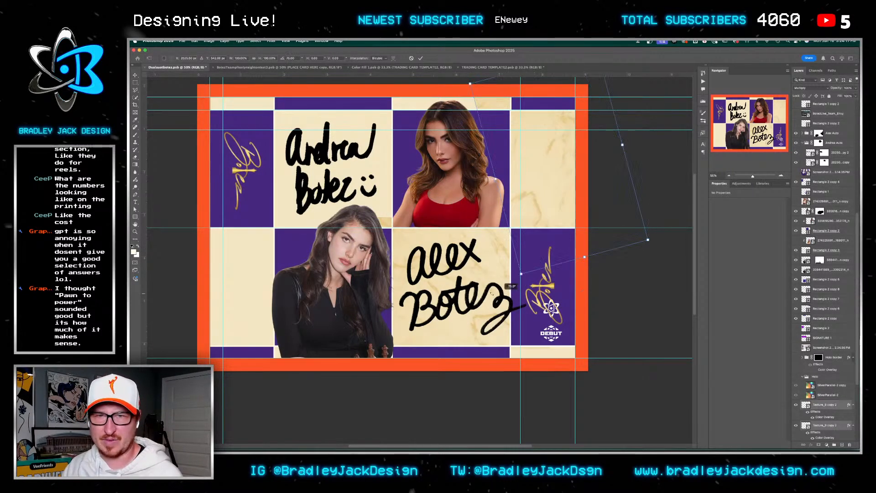
{"action": "key", "text": "Return"}
{"action": "left_click_drag", "start_coordinate": [517, 206], "coordinate": [529, 173]}
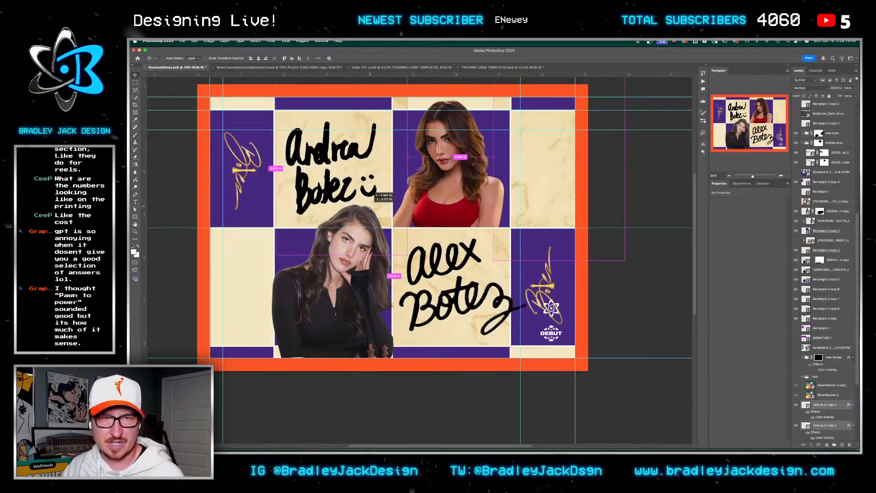
Copy the marble texture pair over the Andrea Botez autograph square with a new rotation, and place another pair over the lower-left light square
{"action": "key", "text": "super+t"}
{"action": "left_click_drag", "start_coordinate": [538, 112], "coordinate": [327, 150]}
{"action": "left_click_drag", "start_coordinate": [292, 256], "coordinate": [279, 272]}
{"action": "key", "text": "Return"}
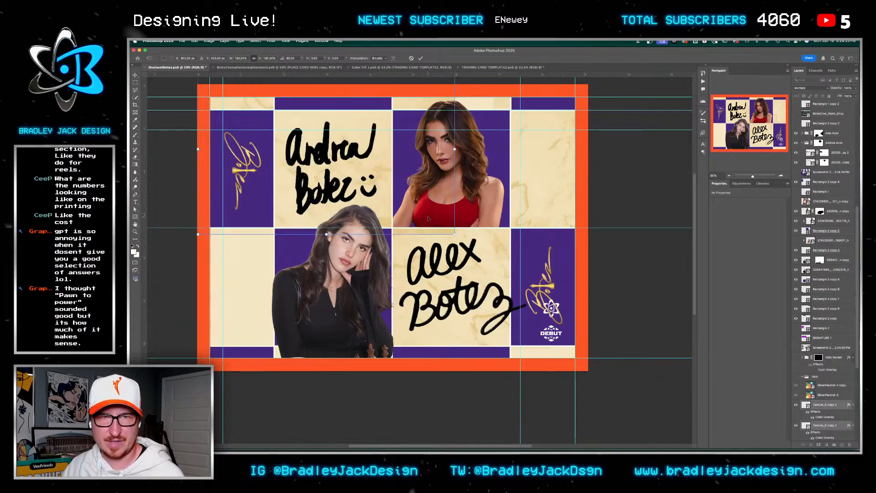
{"action": "mouse_move", "coordinate": [379, 172]}
{"action": "left_mouse_down"}
{"action": "mouse_move", "coordinate": [319, 256]}
{"action": "mouse_move", "coordinate": [305, 292]}
{"action": "mouse_move", "coordinate": [388, 269]}
{"action": "mouse_move", "coordinate": [395, 290]}
{"action": "left_mouse_up"}
{"action": "key", "text": "ctrl+t"}
{"action": "key", "text": "Return"}
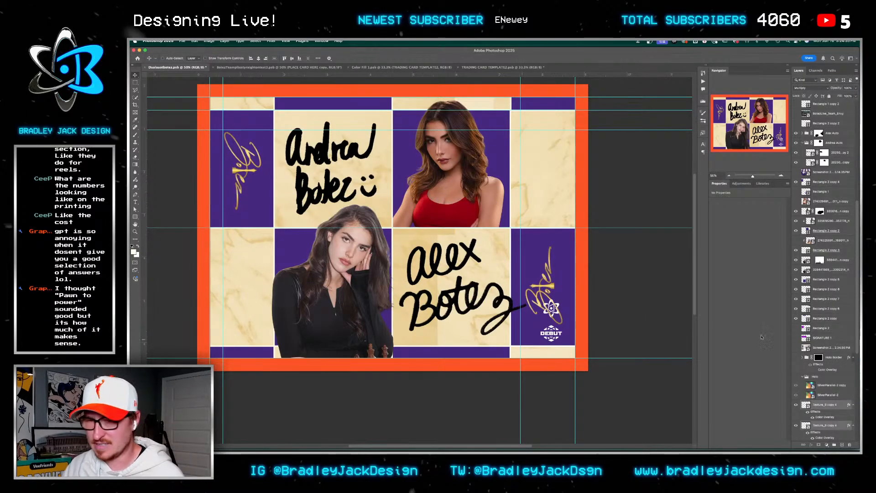
Group the marble texture layers into four pairs, one per large light square, and hide the top three groups
{"action": "scroll", "coordinate": [821, 315], "scroll_direction": "down", "scroll_amount": 5}
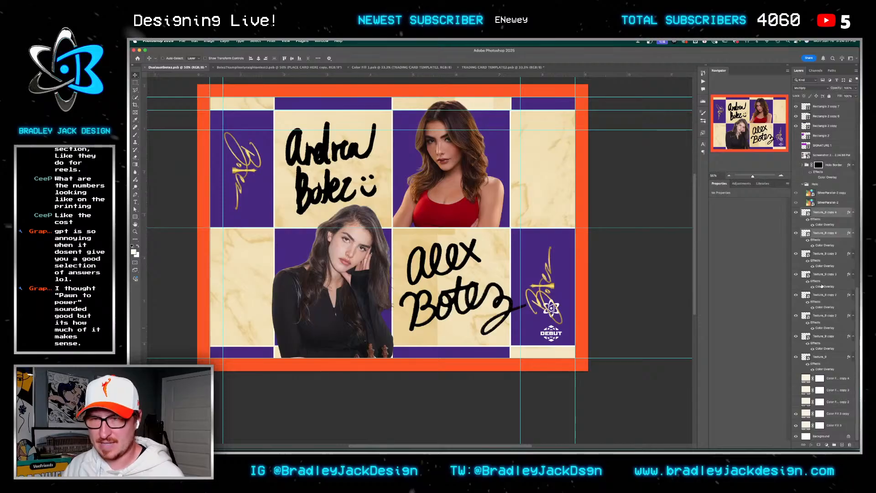
{"action": "key", "text": "ctrl+g"}
{"action": "left_click", "coordinate": [817, 246], "text": "shift"}
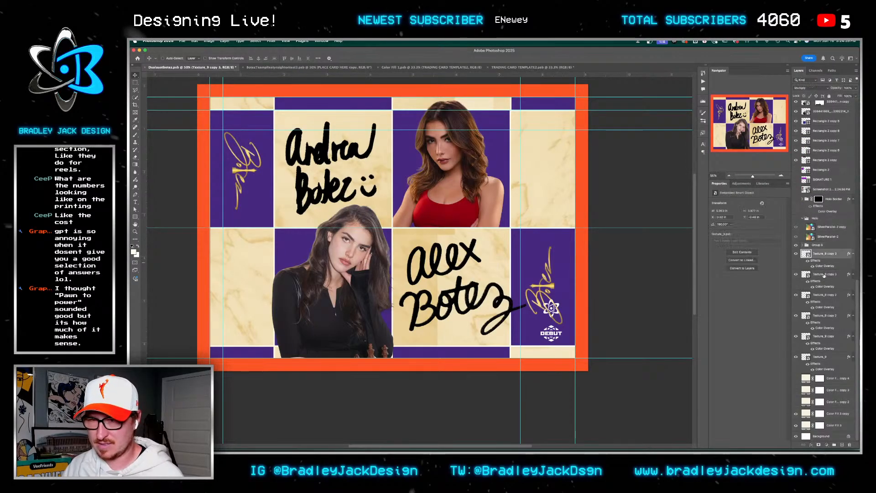
{"action": "key", "text": "ctrl+g"}
{"action": "left_click", "coordinate": [821, 294]}
{"action": "key", "text": "ctrl+g"}
{"action": "left_click", "coordinate": [818, 337]}
{"action": "left_click", "coordinate": [818, 358], "text": "shift"}
{"action": "key", "text": "ctrl+g"}
{"action": "left_click_drag", "start_coordinate": [796, 346], "coordinate": [797, 354]}
Mask the lowest marble group to the Alex Botez autograph square and the group above it to the upper-right light square
{"action": "key", "text": "m"}
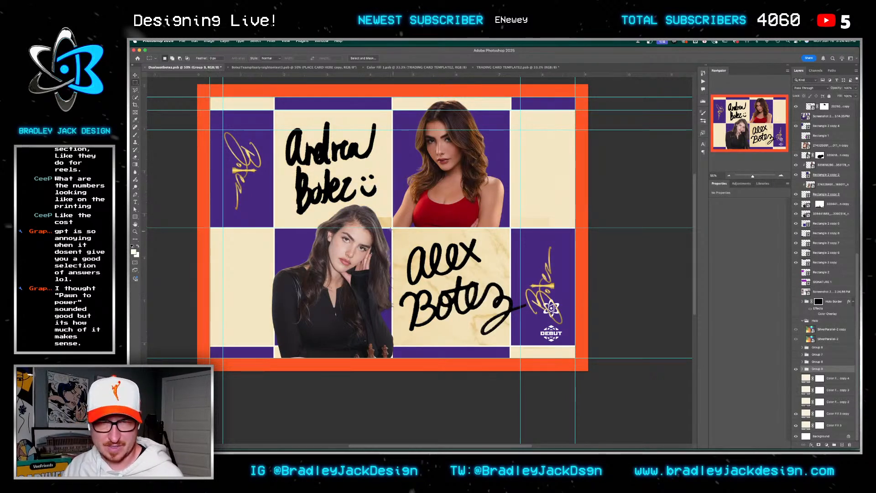
{"action": "left_click_drag", "start_coordinate": [391, 226], "coordinate": [511, 346]}
{"action": "left_click", "coordinate": [819, 445]}
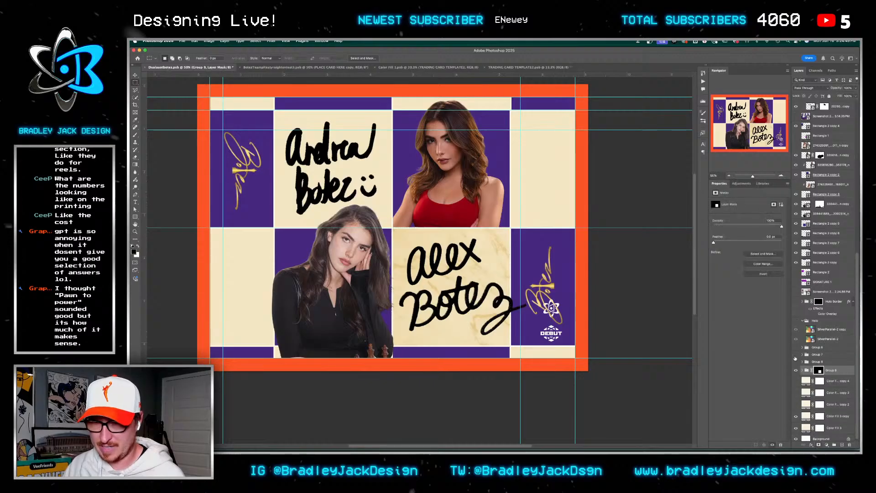
{"action": "left_click", "coordinate": [822, 362]}
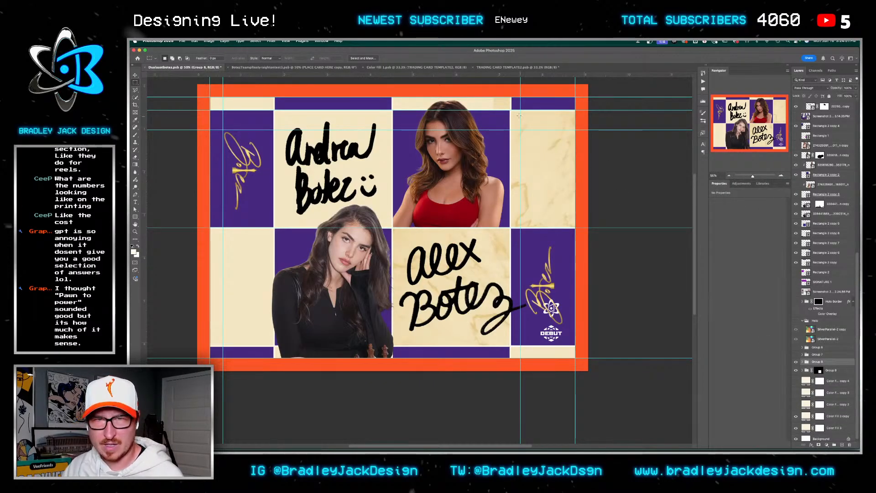
{"action": "left_click_drag", "start_coordinate": [510, 108], "coordinate": [615, 219]}
{"action": "left_click", "coordinate": [819, 444]}
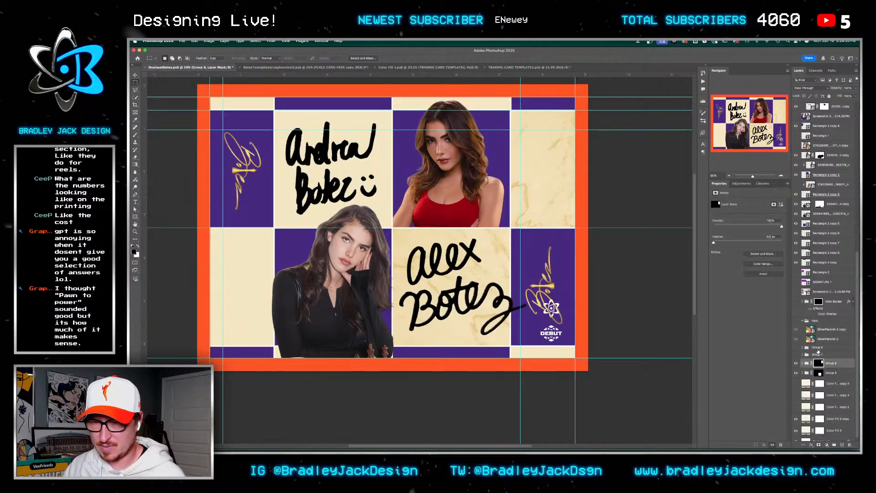
Show the other two marble groups and mask them to the Andrea Botez autograph square and the lower-left light square
{"action": "left_click", "coordinate": [796, 355]}
{"action": "left_click", "coordinate": [817, 354]}
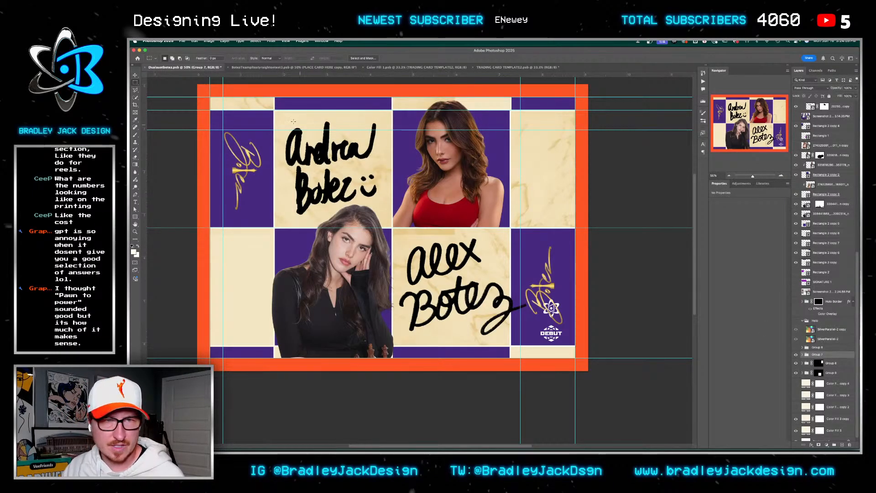
{"action": "left_click_drag", "start_coordinate": [275, 110], "coordinate": [393, 227]}
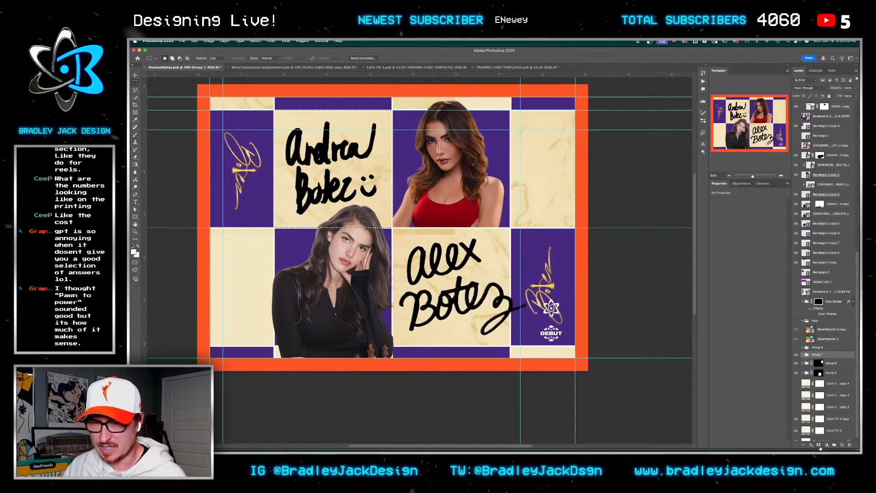
{"action": "left_click", "coordinate": [819, 445]}
{"action": "left_click", "coordinate": [817, 349]}
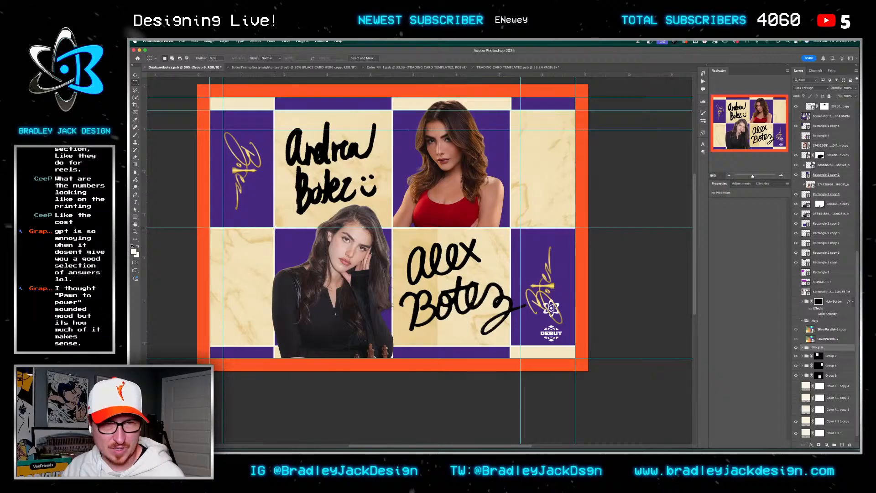
{"action": "left_click_drag", "start_coordinate": [275, 228], "coordinate": [194, 299]}
{"action": "left_click_drag", "start_coordinate": [181, 329], "coordinate": [179, 346]}
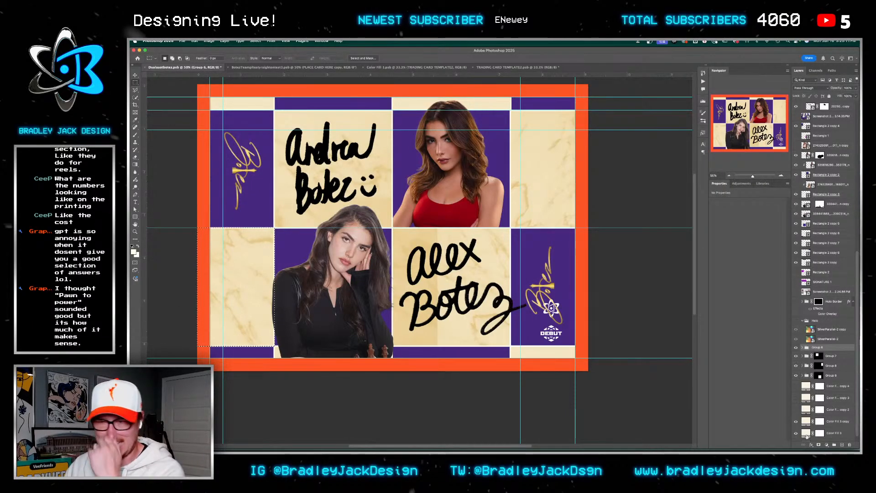
{"action": "left_click", "coordinate": [819, 446]}
Duplicate the lowest masked marble group onto the four narrow cream strips along the card's upper and lower edges
{"action": "key", "text": "v"}
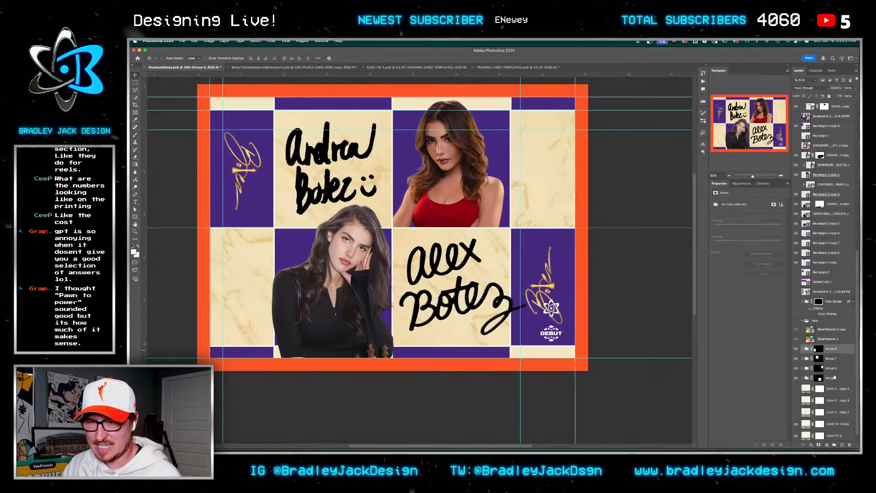
{"action": "left_click", "coordinate": [831, 378]}
{"action": "left_click_drag", "start_coordinate": [654, 359], "coordinate": [274, 114]}
{"action": "left_click_drag", "start_coordinate": [274, 114], "coordinate": [326, 372]}
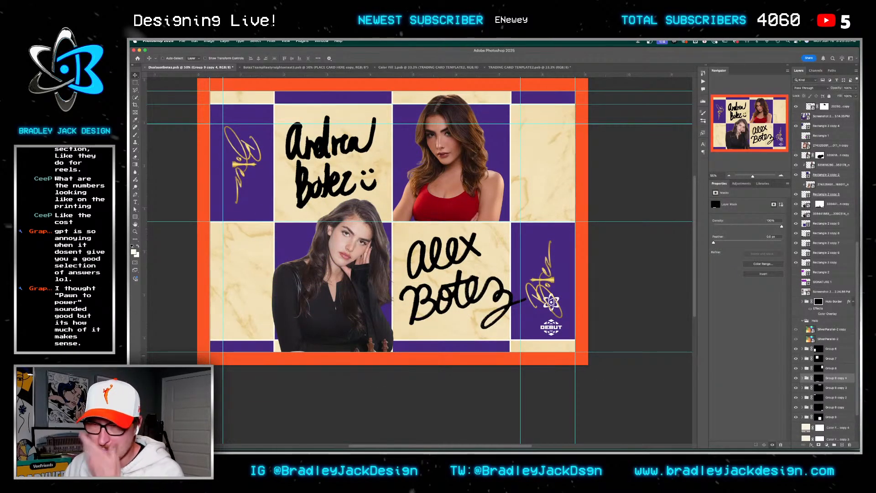
Select the layer mask of the duplicated portrait photo just beneath the stroked rectangle layer
{"action": "left_click", "coordinate": [820, 206]}
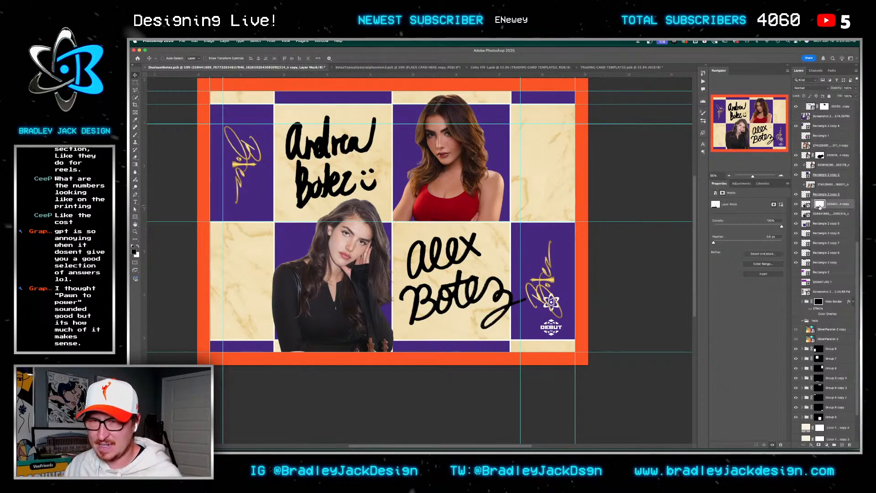
Clip the black-top portrait to its purple square and align the marble strip below it with the checkerboard
{"action": "left_click", "coordinate": [805, 218], "text": "alt"}
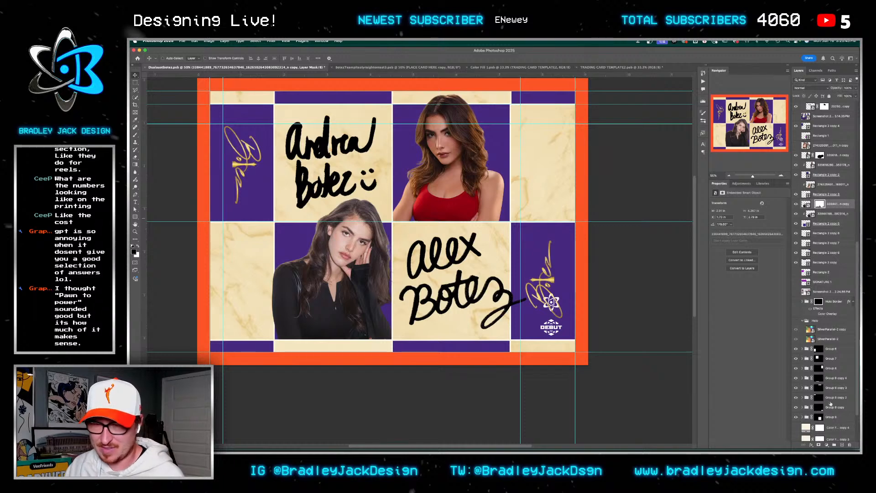
{"action": "left_click", "coordinate": [830, 378]}
{"action": "scroll", "coordinate": [416, 318], "scroll_direction": "up", "scroll_amount": 3}
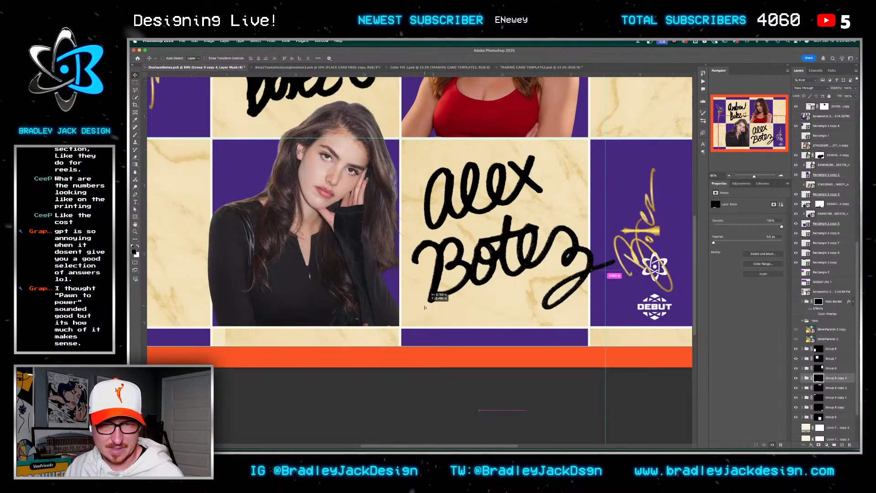
{"action": "left_click_drag", "start_coordinate": [416, 318], "coordinate": [411, 314]}
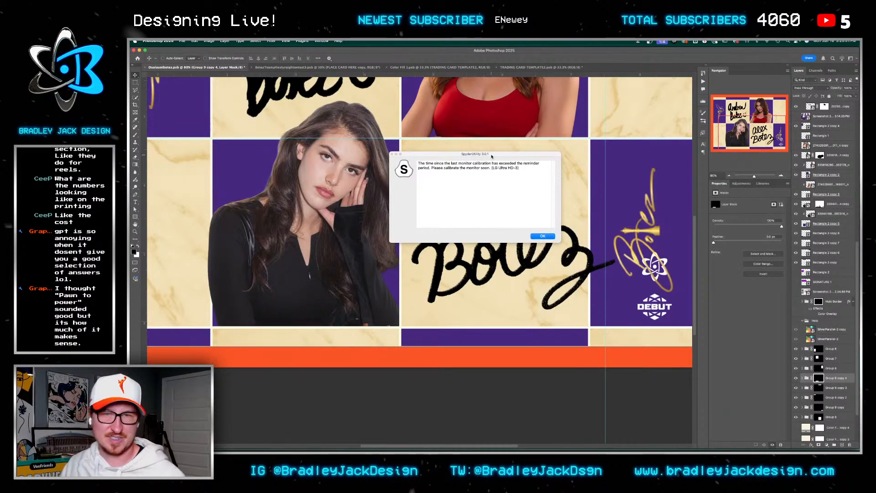
{"action": "left_click_drag", "start_coordinate": [488, 148], "coordinate": [873, 174]}
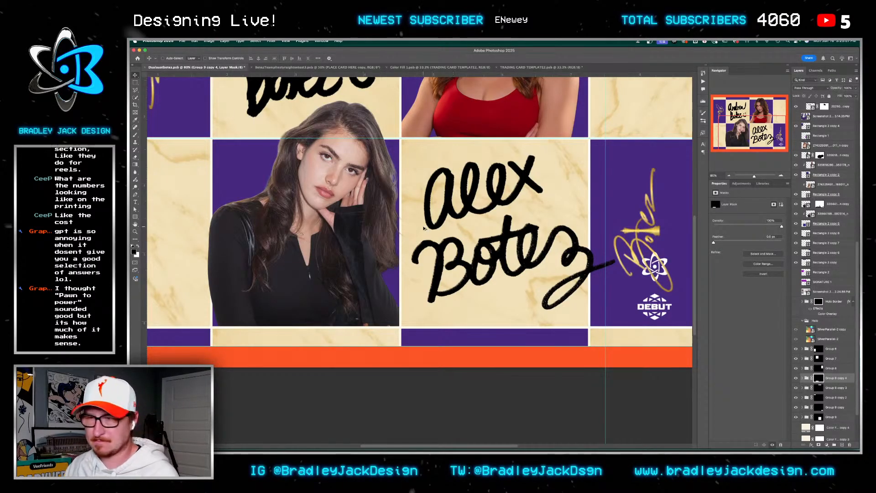
{"action": "scroll", "coordinate": [458, 225], "scroll_direction": "down", "scroll_amount": 3}
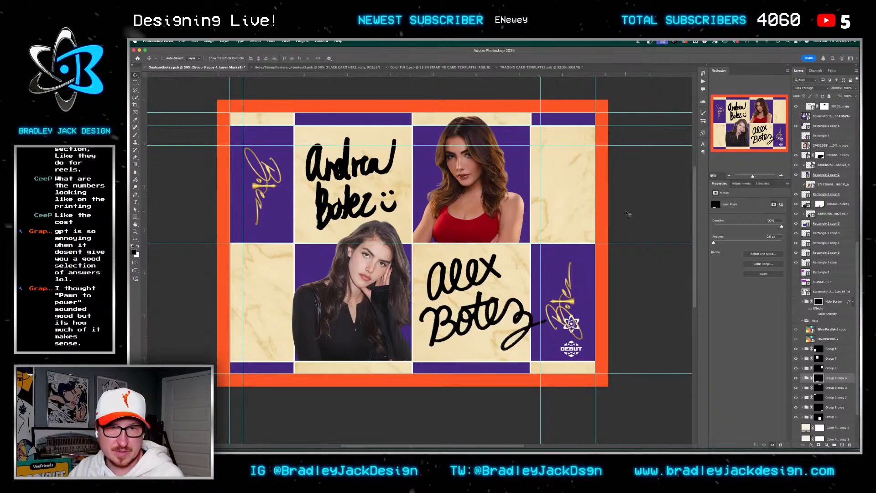
Add a right-aligned text box reading ANDREA BOTEZ in the marble rectangle beside the red-top portrait
{"action": "key", "text": "t"}
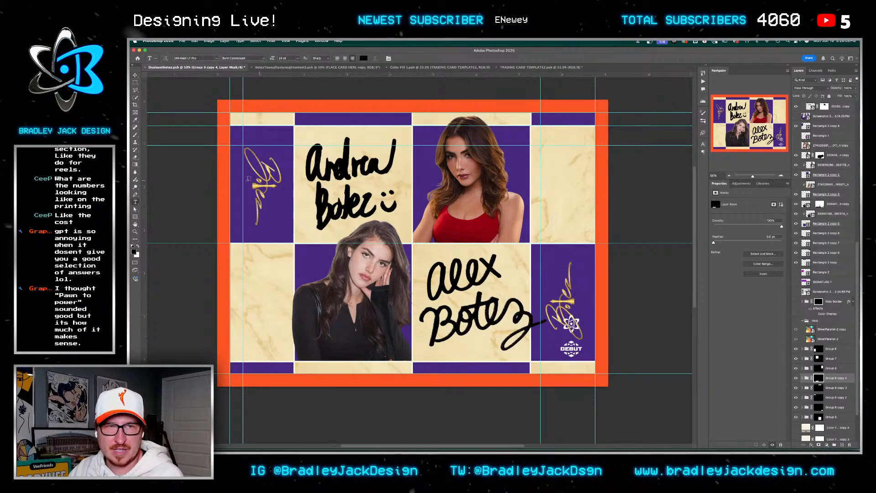
{"action": "left_click_drag", "start_coordinate": [532, 125], "coordinate": [595, 242]}
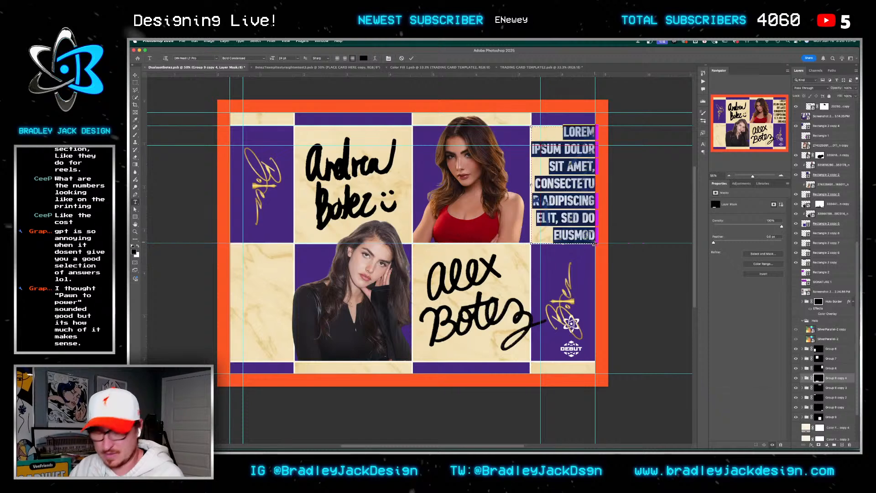
{"action": "key", "text": "BackSpace"}
{"action": "type", "text": "ANDREA BOTEZ"}
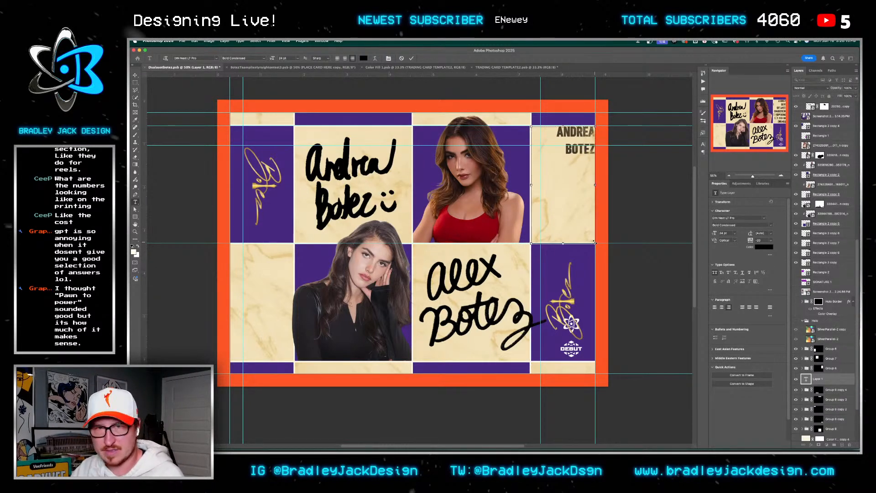
{"action": "key", "text": "super+a"}
{"action": "key", "text": "super+Return"}
{"action": "key", "text": "super+t"}
{"action": "key", "text": "v"}
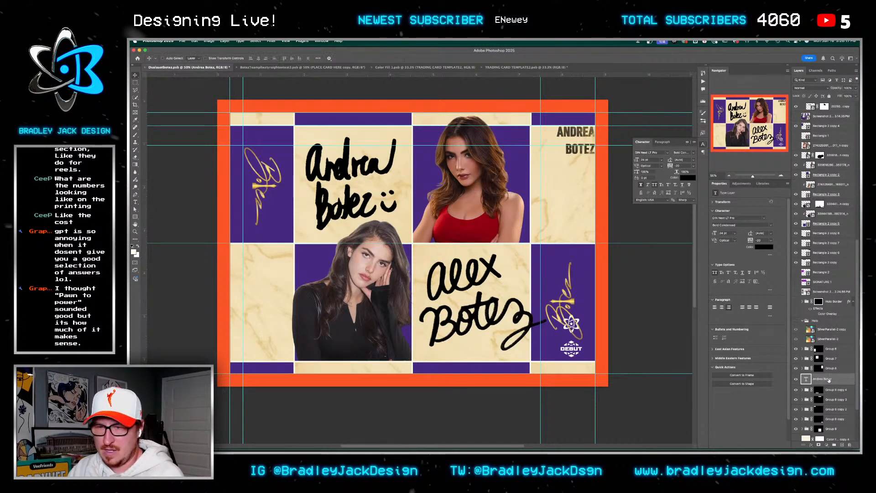
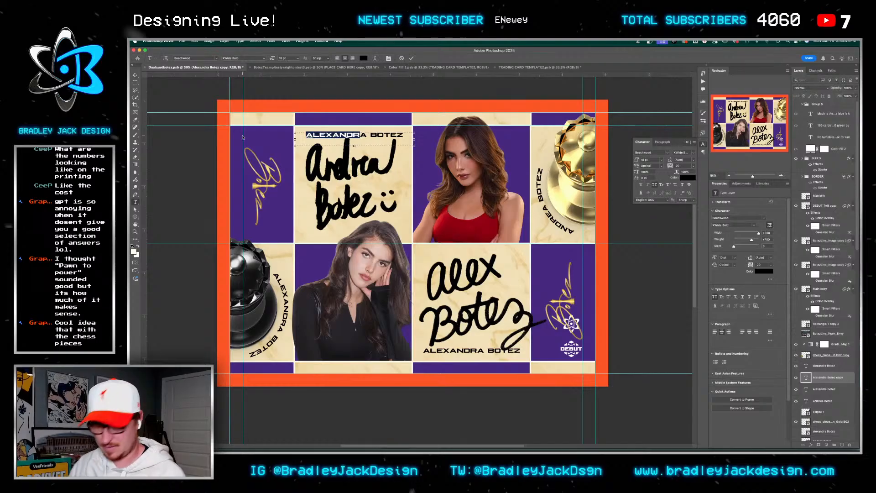
Correct the name above the upper black signature to ANDREA BOTEZ
{"action": "key", "text": "Escape"}
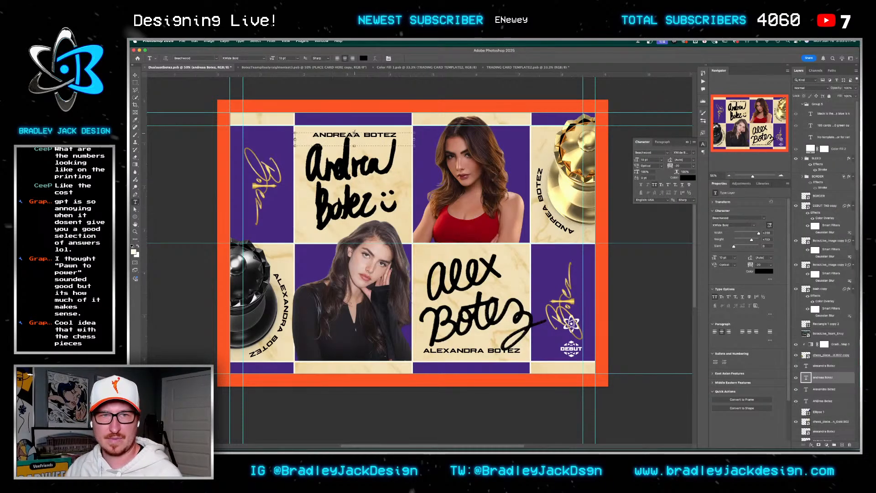
{"action": "key", "text": "BackSpace"}
{"action": "key", "text": "Escape"}
Change the curved text around the gold and black chess pieces to THE BOTEZ GAMBIT and save the document
{"action": "double_click", "coordinate": [806, 401]}
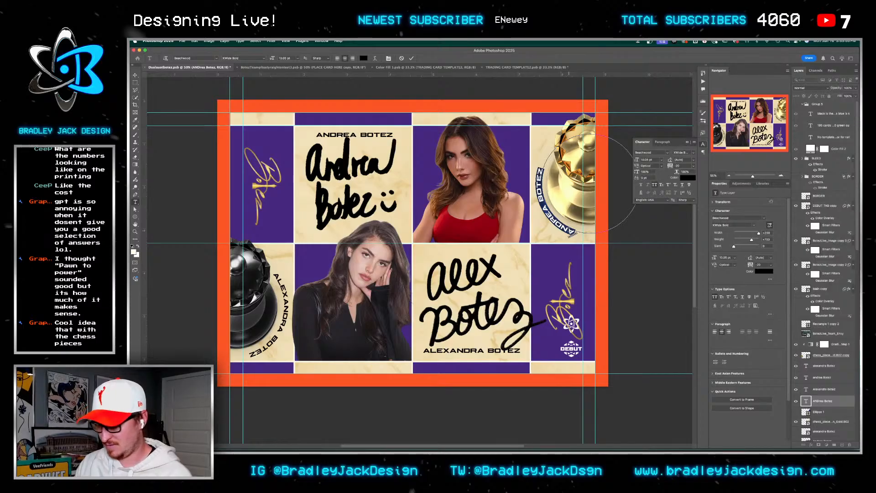
{"action": "type", "text": "THE BOTEZ GAMBIT"}
{"action": "key", "text": "Escape"}
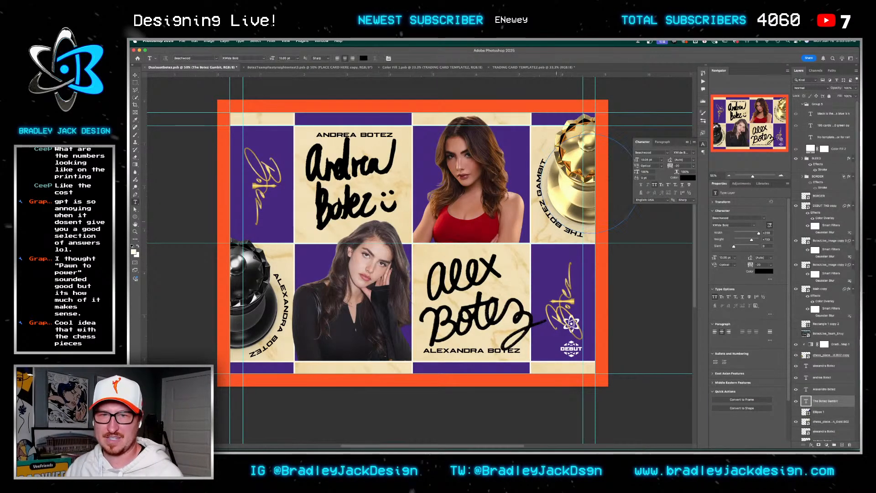
{"action": "key", "text": "v"}
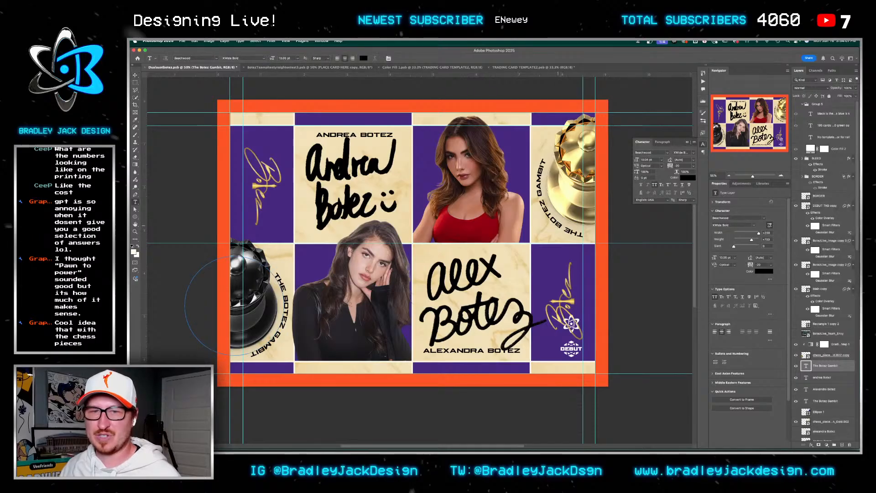
{"action": "left_click", "coordinate": [561, 226], "text": "ctrl"}
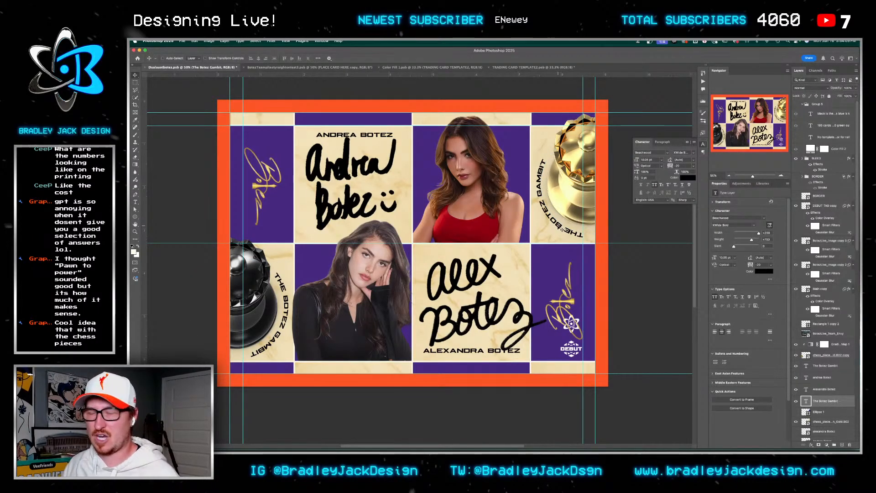
{"action": "key", "text": "ctrl+s"}
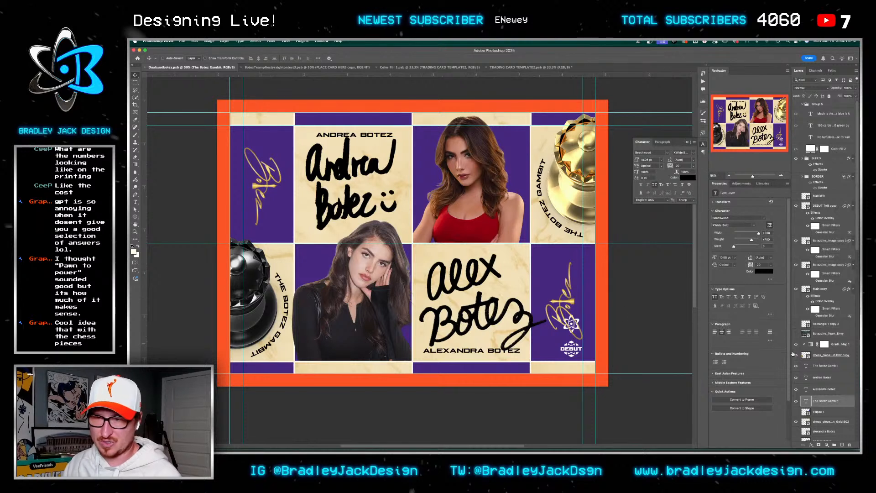
Duplicate the lowest marble group, delete the copy's layer mask, and move it directly above the Rectangle 2 copy 4 layer
{"action": "scroll", "coordinate": [822, 368], "scroll_direction": "down", "scroll_amount": 5}
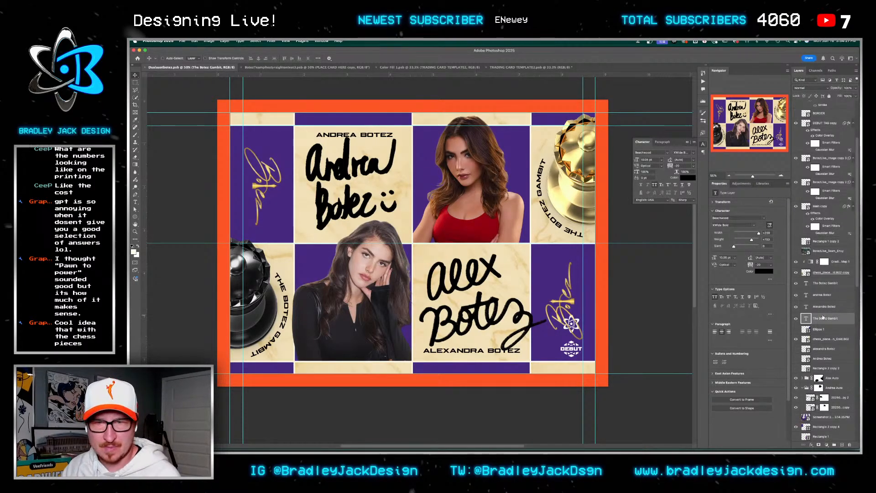
{"action": "scroll", "coordinate": [818, 365], "scroll_direction": "down", "scroll_amount": 10}
{"action": "left_click", "coordinate": [835, 366]}
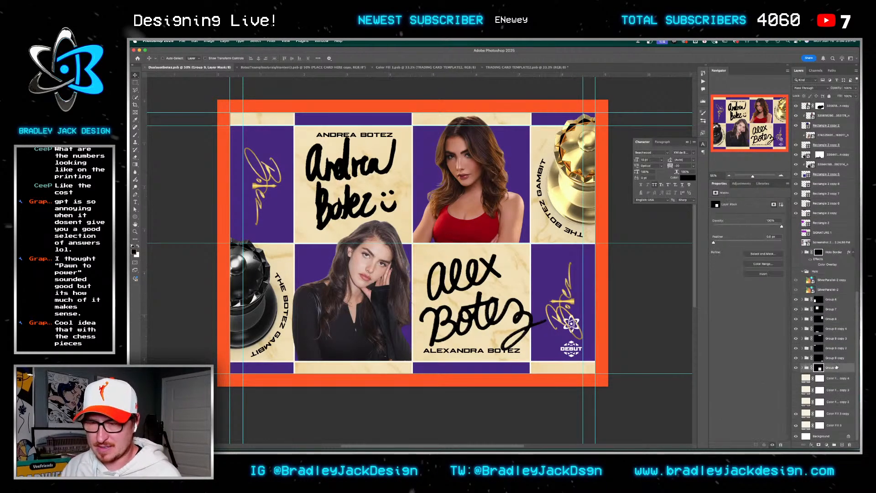
{"action": "key", "text": "super+j"}
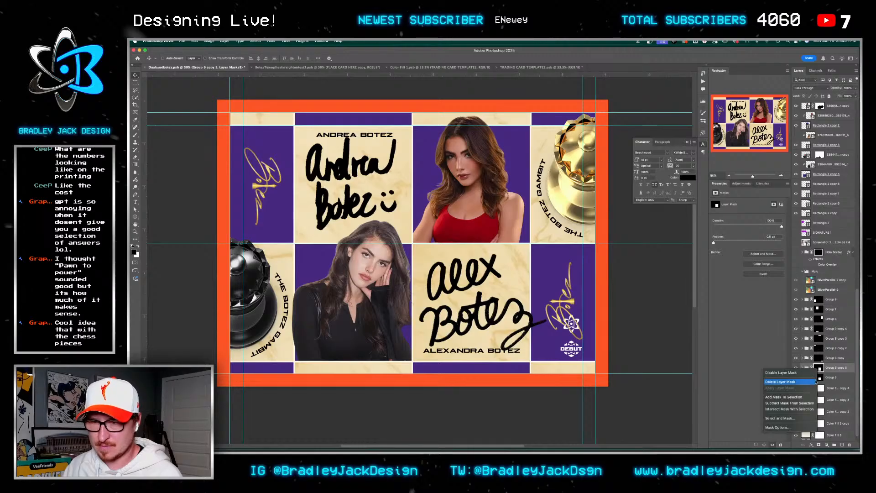
{"action": "left_click_drag", "start_coordinate": [819, 370], "coordinate": [807, 128]}
{"action": "key", "text": "super+shift+s"}
{"action": "key", "text": "super+z"}
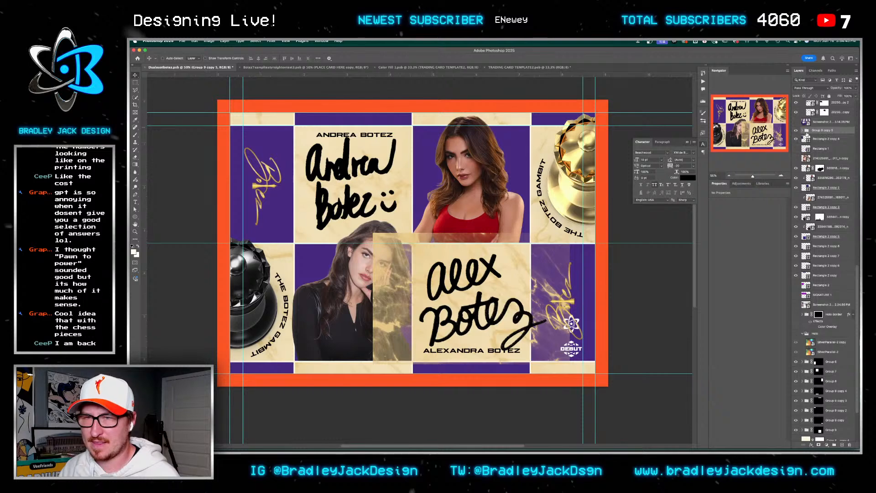
Delete the gold-tinted layer inside the copied marble group, leaving the veined texture layer
{"action": "left_click", "coordinate": [803, 131]}
{"action": "left_click", "coordinate": [828, 139]}
{"action": "key", "text": "Delete"}
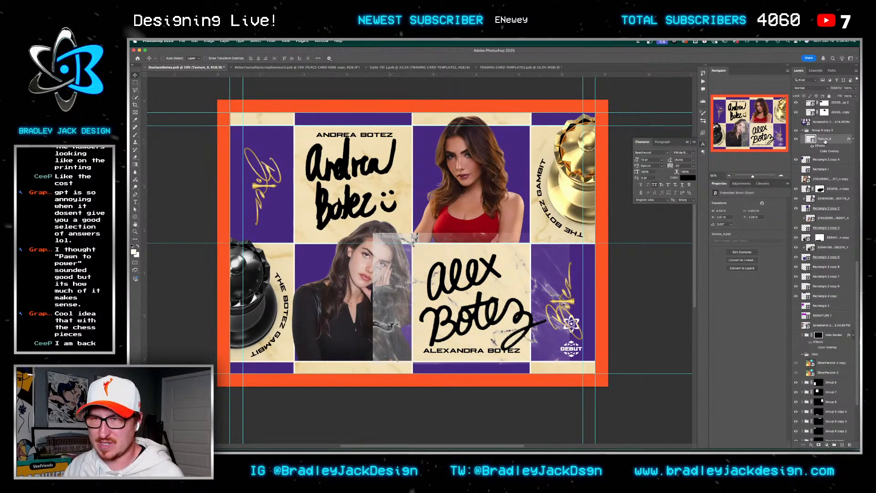
Set the marble texture to Multiply, clip it to the purple square behind the upper gold signature, and move it there
{"action": "key", "text": "alt+shift+m"}
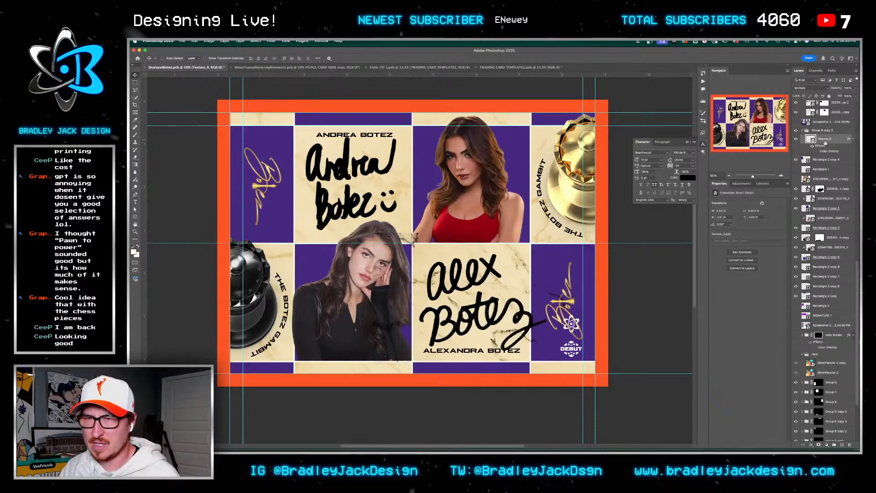
{"action": "left_click", "coordinate": [825, 146], "text": "alt"}
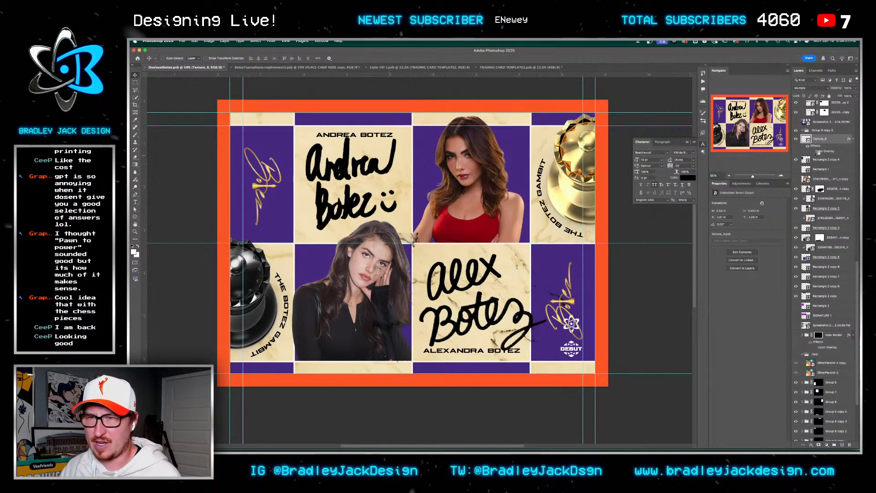
{"action": "left_click_drag", "start_coordinate": [593, 263], "coordinate": [402, 176]}
Make an independent smart object copy of the marble texture layer and delete the original layer
{"action": "right_click", "coordinate": [817, 139]}
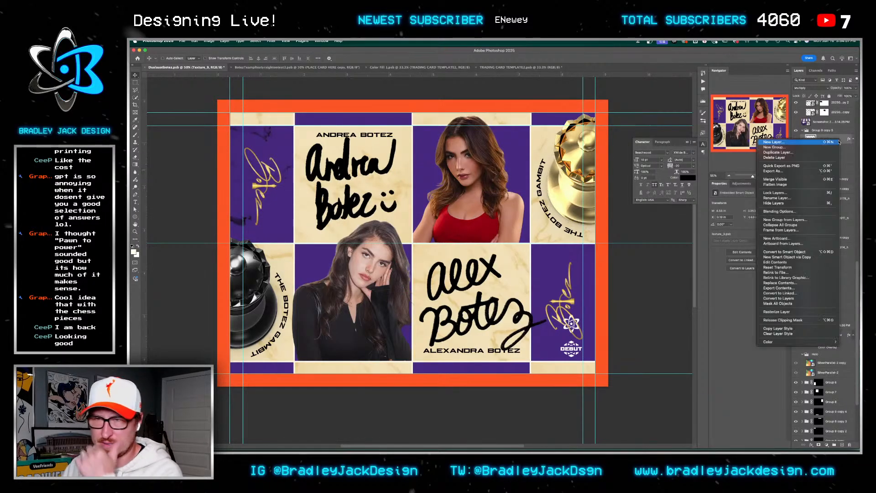
{"action": "left_click", "coordinate": [807, 258]}
{"action": "left_click", "coordinate": [812, 165]}
{"action": "key", "text": "Delete"}
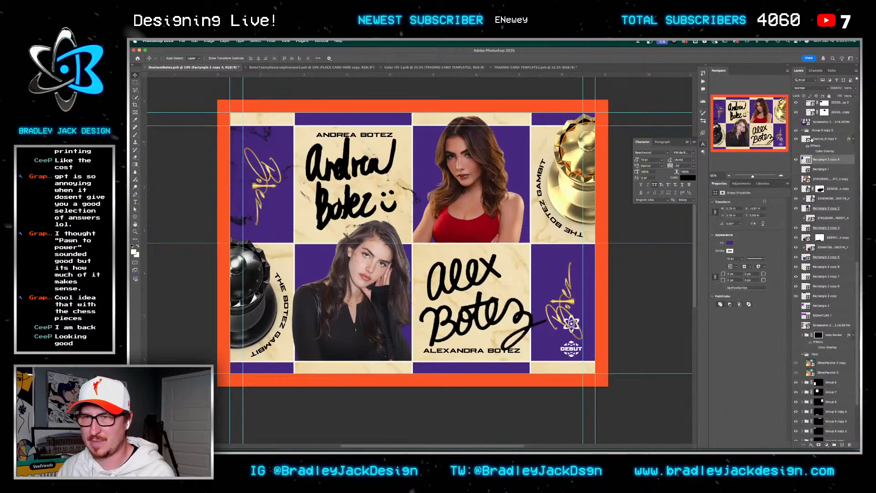
In the copied texture's smart object, restore the marble layer's Blend If range to 0–255 and return to the card
{"action": "double_click", "coordinate": [806, 139]}
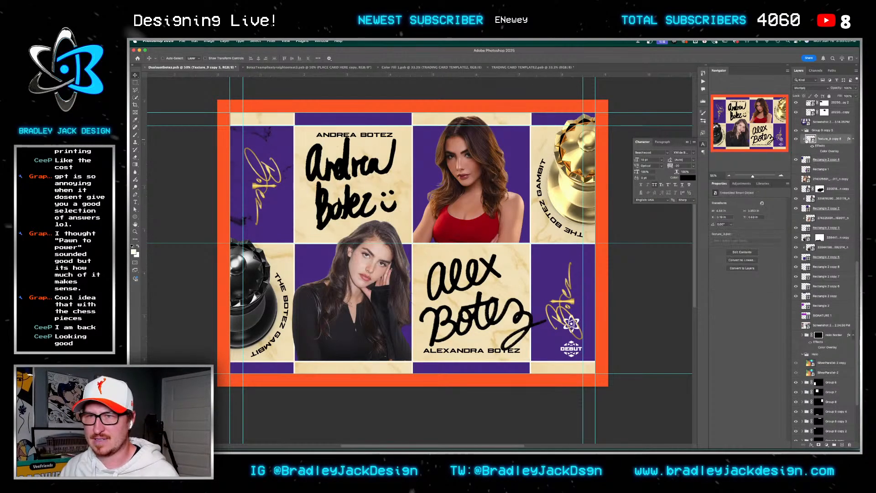
{"action": "double_click", "coordinate": [826, 106]}
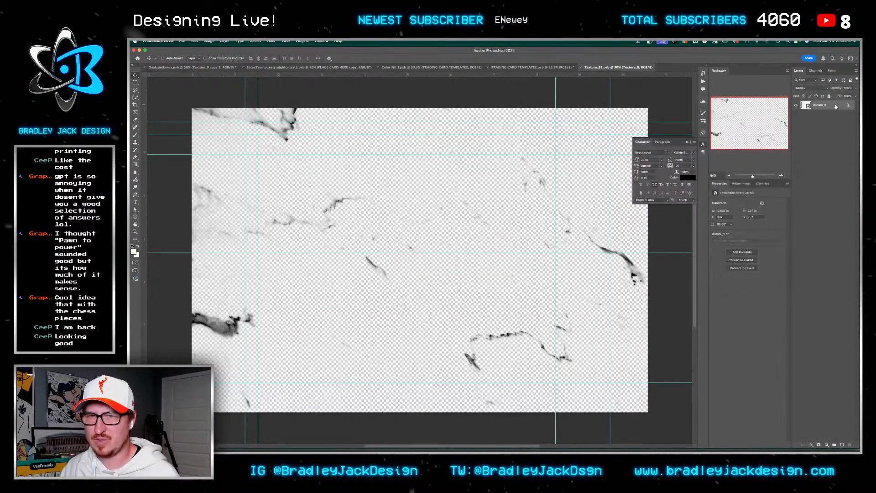
{"action": "key", "text": "Escape"}
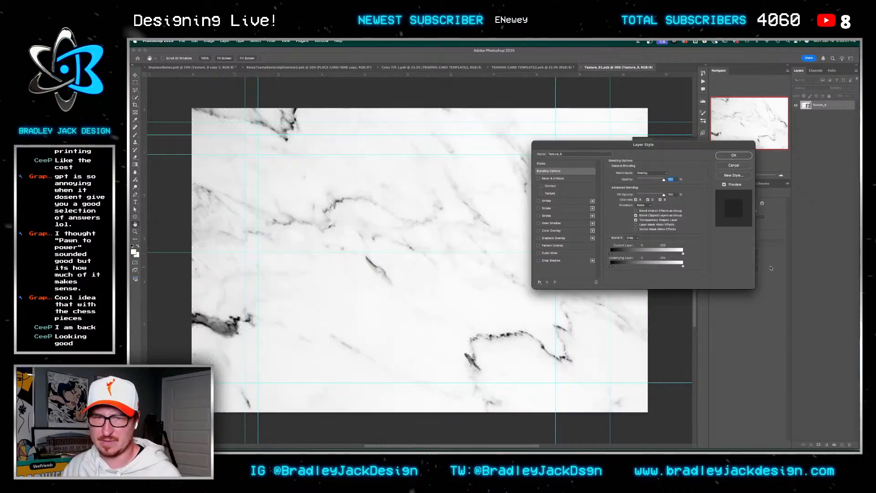
{"action": "key", "text": "super+w"}
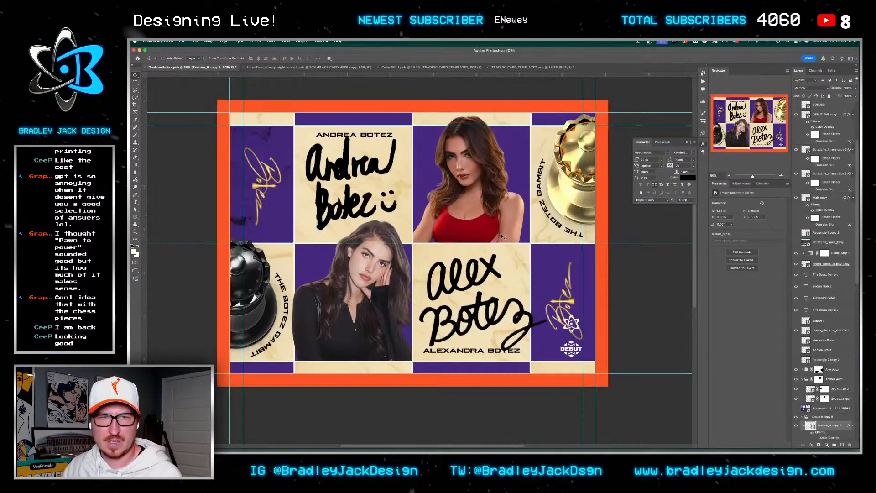
Transform and reposition the marble texture over the purple square behind the upper gold signature
{"action": "left_click_drag", "start_coordinate": [375, 233], "coordinate": [365, 223]}
{"action": "key", "text": "super+t"}
{"action": "key", "text": "Return"}
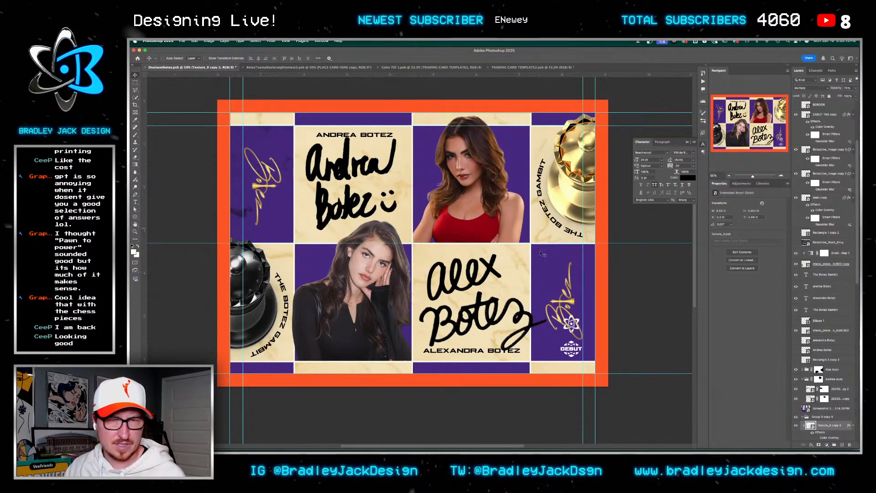
{"action": "left_click_drag", "start_coordinate": [365, 244], "coordinate": [342, 244]}
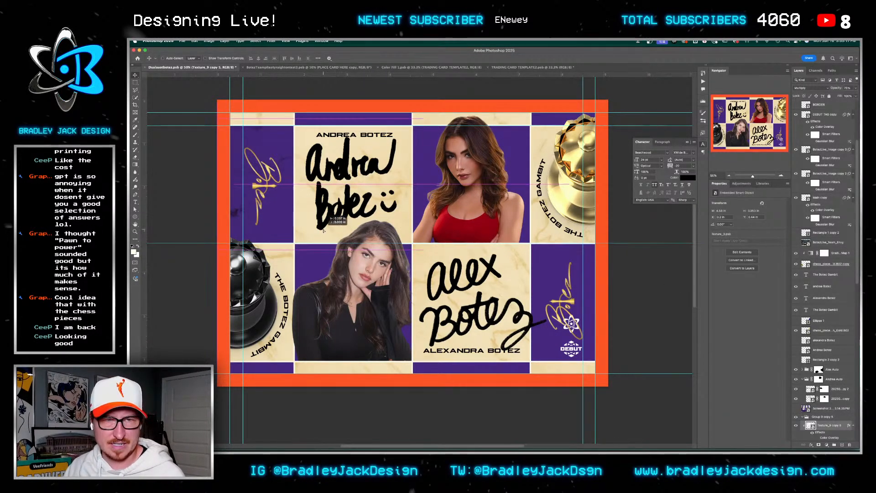
Duplicate the marble texture onto the purple square behind the red-top portrait, reposition it, and set its opacity to 100%
{"action": "scroll", "coordinate": [833, 395], "scroll_direction": "down", "scroll_amount": 5}
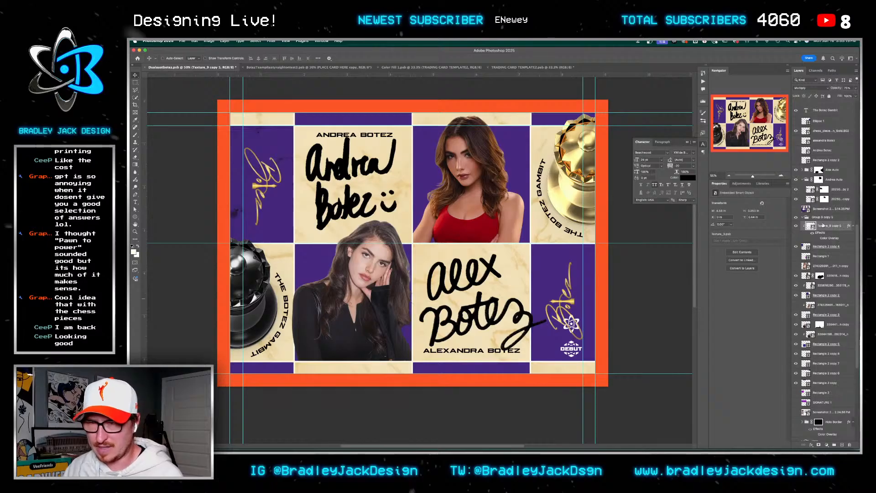
{"action": "left_click_drag", "start_coordinate": [823, 227], "coordinate": [831, 289]}
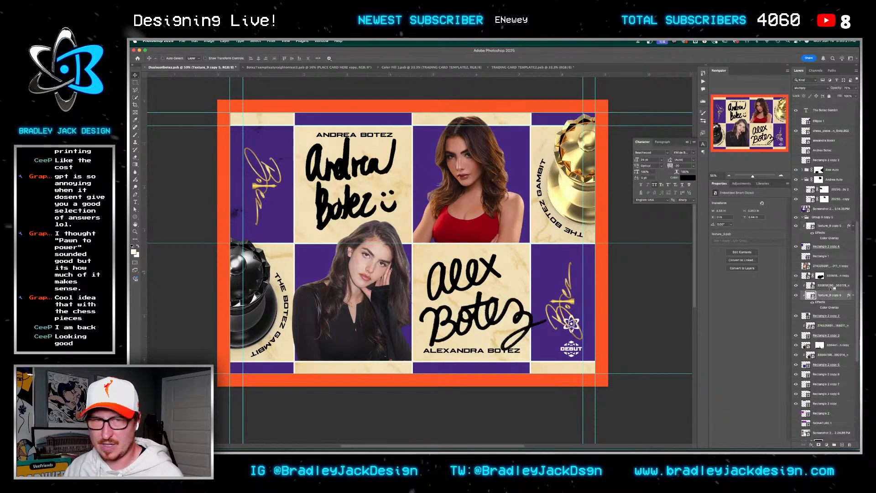
{"action": "left_click_drag", "start_coordinate": [483, 251], "coordinate": [519, 256]}
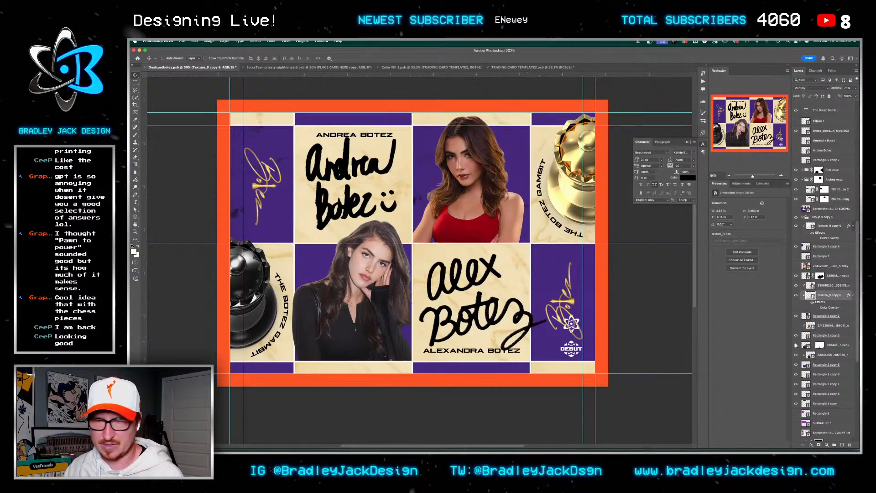
{"action": "key", "text": "0"}
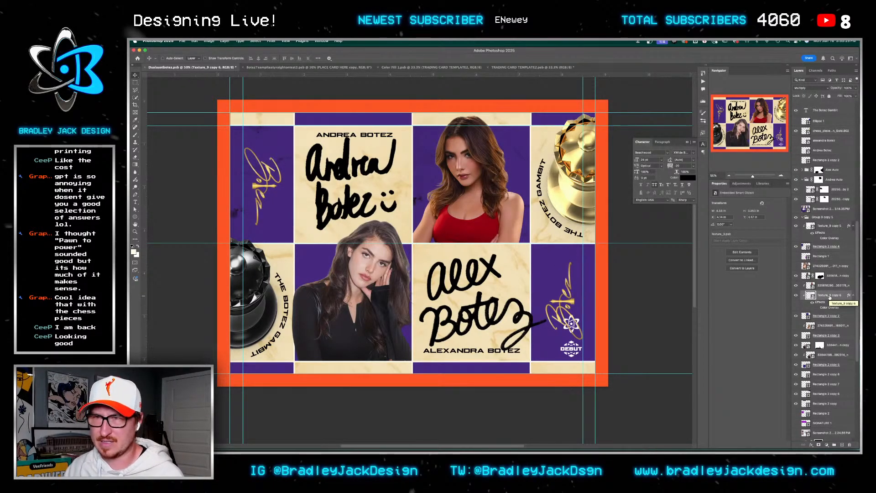
Duplicate the marble texture from the upper gold signature's square onto the purple square behind the lower gold signature and position it
{"action": "left_click", "coordinate": [828, 226]}
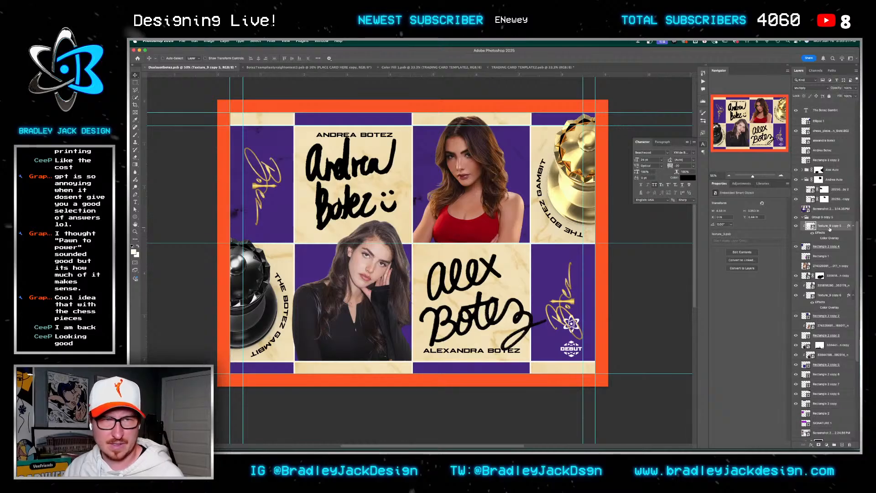
{"action": "left_click_drag", "start_coordinate": [274, 197], "coordinate": [338, 301]}
{"action": "left_click_drag", "start_coordinate": [827, 226], "coordinate": [828, 351]}
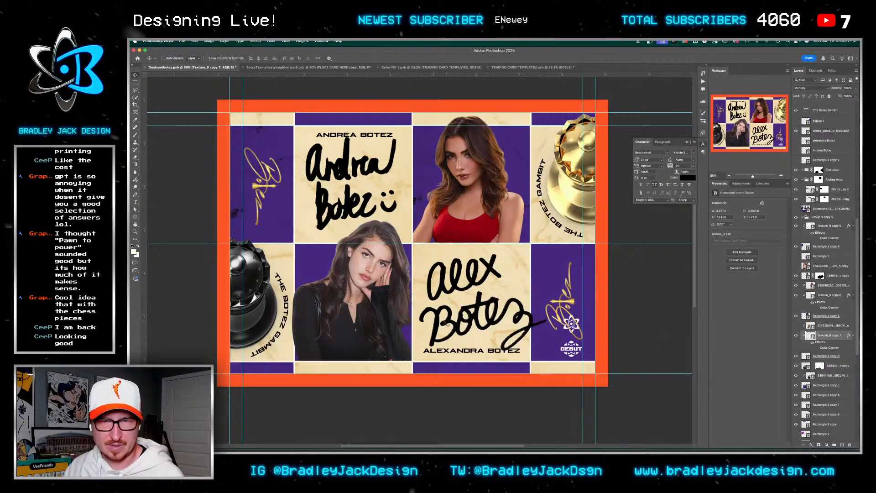
{"action": "left_click_drag", "start_coordinate": [382, 328], "coordinate": [586, 328]}
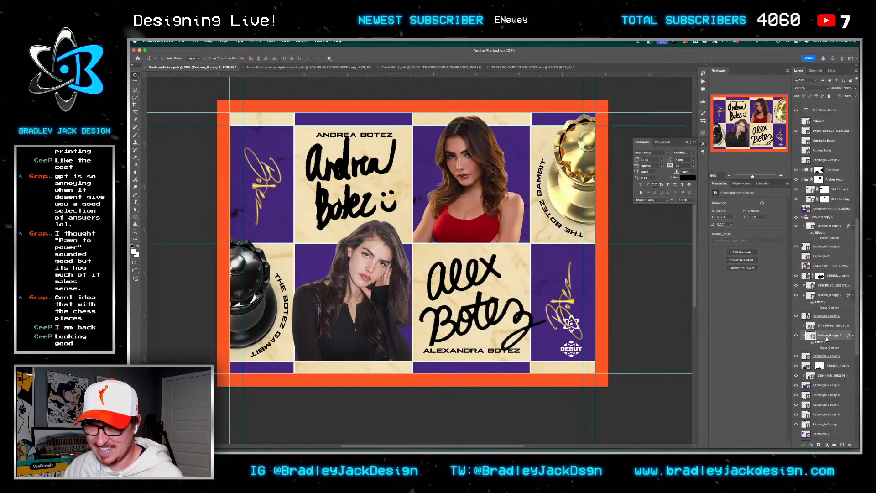
Duplicate the marble texture onto the purple square behind the black-jacket portrait, then rotate and reposition it
{"action": "left_click_drag", "start_coordinate": [827, 338], "coordinate": [825, 378]}
{"action": "key", "text": "ctrl+t"}
{"action": "left_click_drag", "start_coordinate": [666, 235], "coordinate": [419, 436]}
{"action": "key", "text": "Return"}
{"action": "left_click_drag", "start_coordinate": [550, 334], "coordinate": [349, 330]}
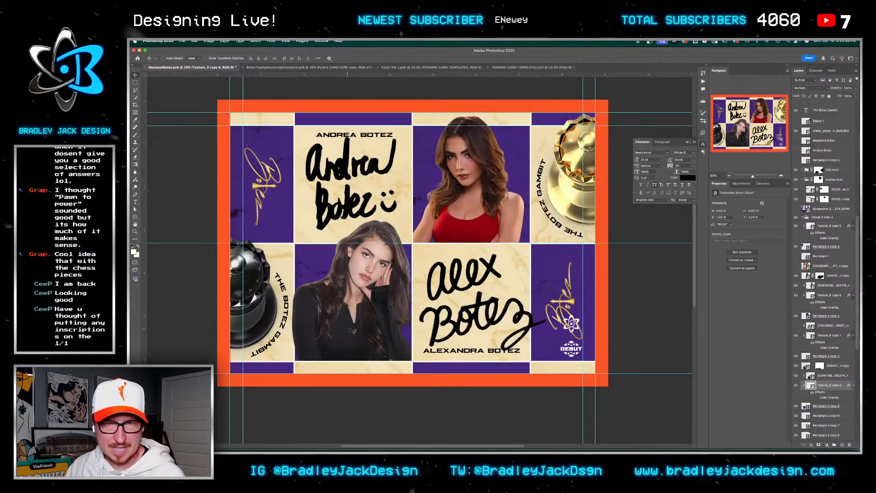
Group the layers of the narrow purple rectangles along the card's upper and lower edges
{"action": "scroll", "coordinate": [809, 349], "scroll_direction": "down", "scroll_amount": 2}
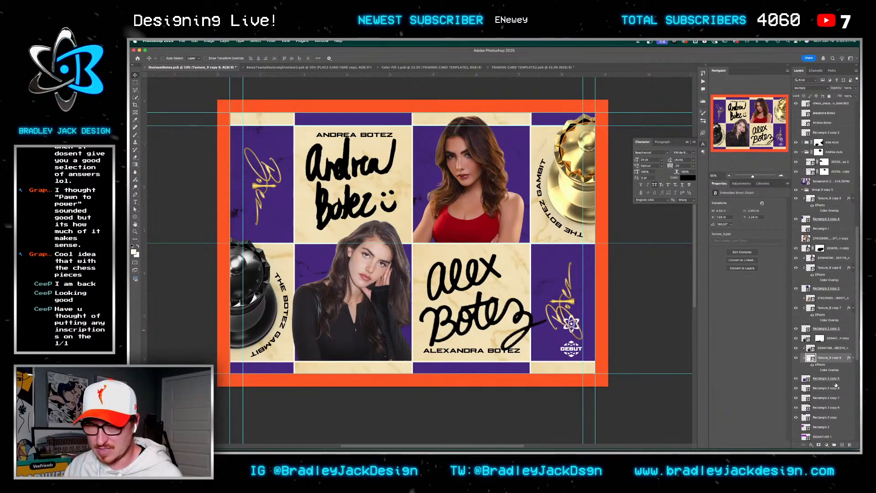
{"action": "scroll", "coordinate": [817, 352], "scroll_direction": "down", "scroll_amount": 1}
{"action": "left_click", "coordinate": [821, 375]}
{"action": "left_click", "coordinate": [821, 404], "text": "shift"}
{"action": "key", "text": "ctrl+g"}
Duplicate the marble texture into the edge rectangle group, clip it to Rectangle 2 copy 8, and position it over the lower-left purple strip
{"action": "left_click_drag", "start_coordinate": [825, 347], "coordinate": [819, 370]}
{"action": "left_click_drag", "start_coordinate": [421, 336], "coordinate": [502, 388]}
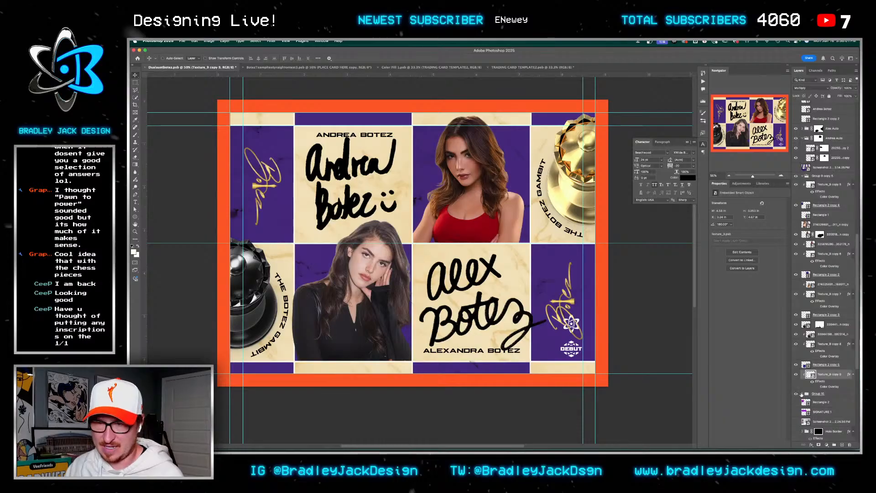
{"action": "left_click", "coordinate": [808, 395]}
{"action": "scroll", "coordinate": [807, 393], "scroll_direction": "down", "scroll_amount": 1}
{"action": "left_click", "coordinate": [806, 373]}
{"action": "scroll", "coordinate": [806, 373], "scroll_direction": "down", "scroll_amount": 2}
{"action": "left_click_drag", "start_coordinate": [821, 319], "coordinate": [827, 339]}
{"action": "left_click_drag", "start_coordinate": [502, 346], "coordinate": [345, 370]}
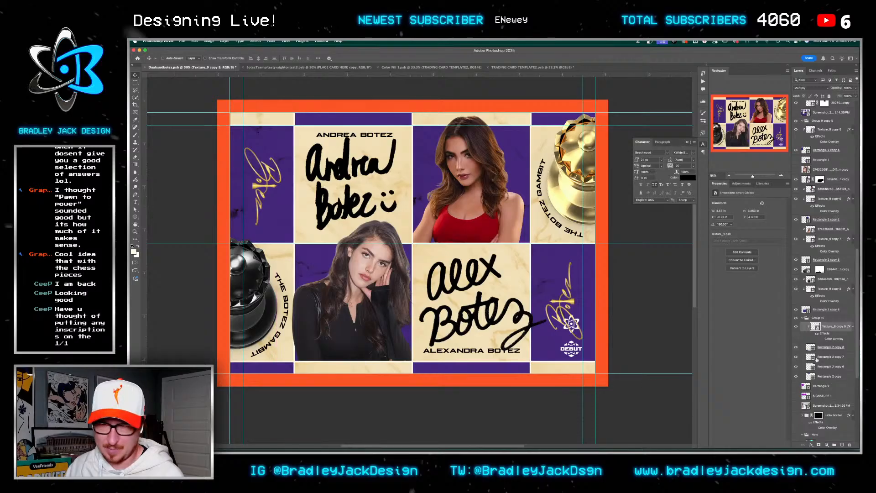
Duplicate the marble texture above Rectangle 2 copy 7, clip it, and position it over the purple strip below ALEXANDRA BOTEZ
{"action": "left_click_drag", "start_coordinate": [832, 333], "coordinate": [831, 348]}
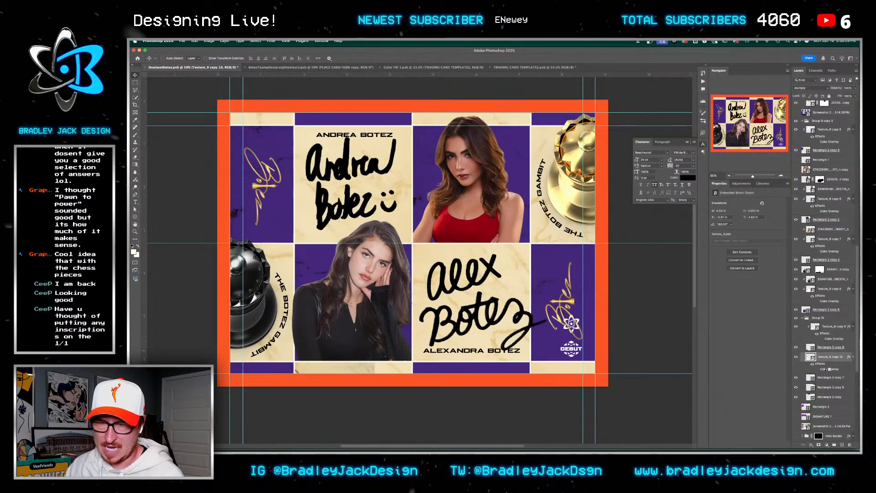
{"action": "key", "text": "ctrl+alt+g"}
{"action": "left_click_drag", "start_coordinate": [373, 371], "coordinate": [552, 363]}
Duplicate the marble texture onto the two purple strips along the card's upper edge, position each copy, and save the document
{"action": "left_click_drag", "start_coordinate": [834, 358], "coordinate": [831, 382]}
{"action": "left_click_drag", "start_coordinate": [503, 365], "coordinate": [580, 106]}
{"action": "left_click_drag", "start_coordinate": [824, 407], "coordinate": [826, 411]}
{"action": "left_click_drag", "start_coordinate": [561, 151], "coordinate": [345, 170]}
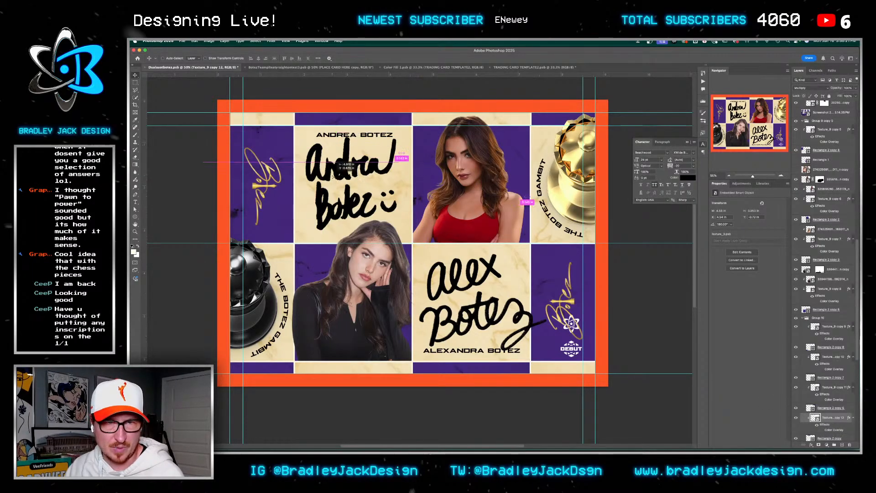
{"action": "key", "text": "ctrl+s"}
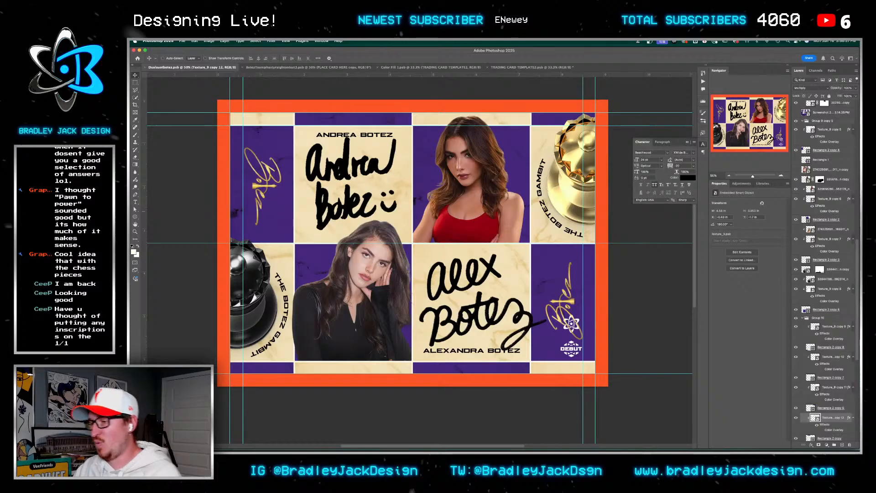
Switch to the browser, open the Tyson Beck shop in a new tab, and look through its autograph and inscription card listings
{"action": "key", "text": "super+Tab"}
{"action": "key", "text": "super+t"}
{"action": "type", "text": "tyson"}
{"action": "key", "text": "Return"}
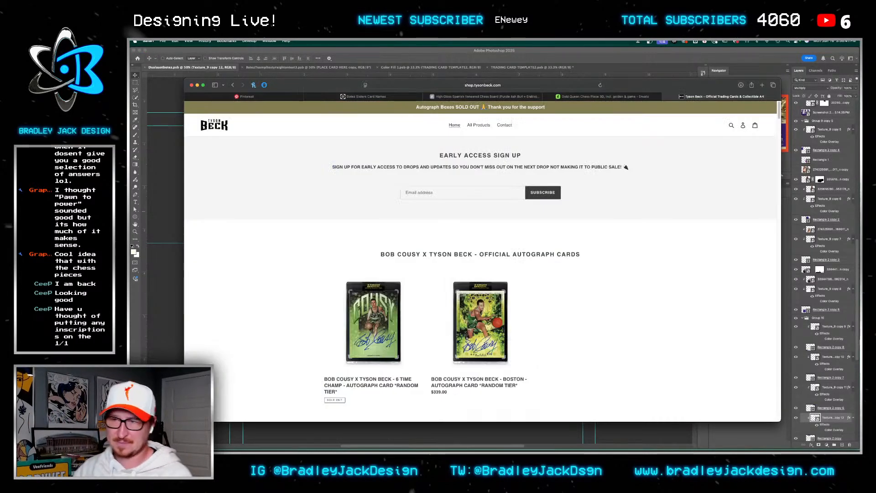
{"action": "scroll", "coordinate": [528, 237], "scroll_direction": "down", "scroll_amount": 10}
{"action": "scroll", "coordinate": [528, 237], "scroll_direction": "down", "scroll_amount": 15}
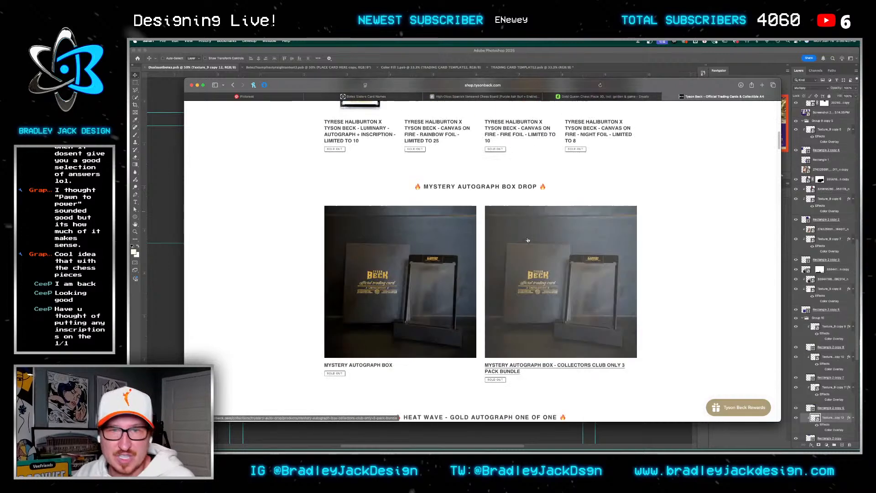
{"action": "scroll", "coordinate": [529, 239], "scroll_direction": "down", "scroll_amount": 10}
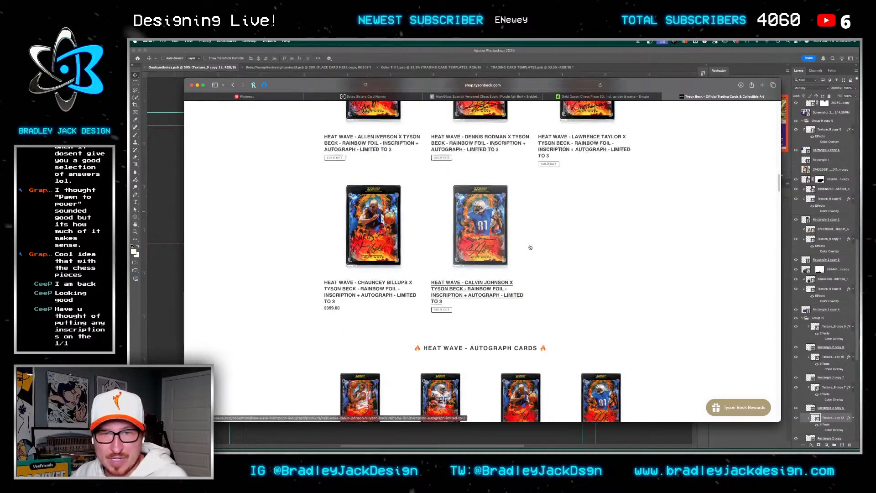
{"action": "scroll", "coordinate": [530, 248], "scroll_direction": "down", "scroll_amount": 10}
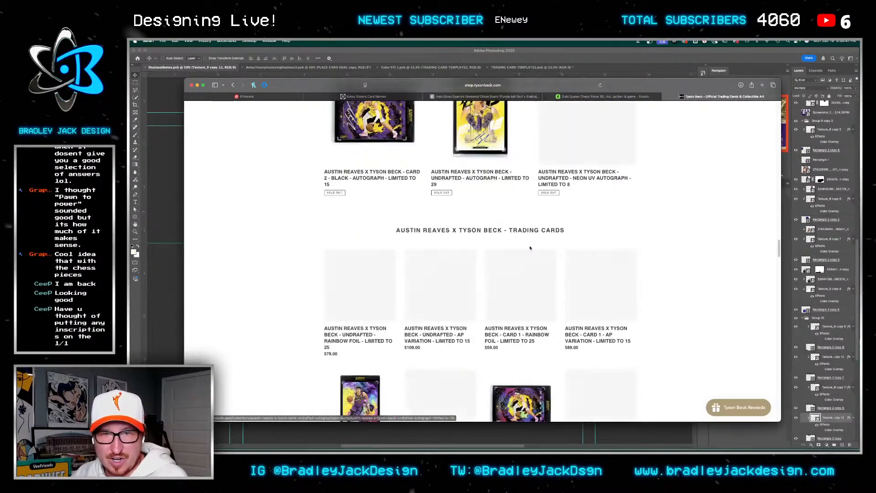
{"action": "scroll", "coordinate": [530, 249], "scroll_direction": "down", "scroll_amount": 10}
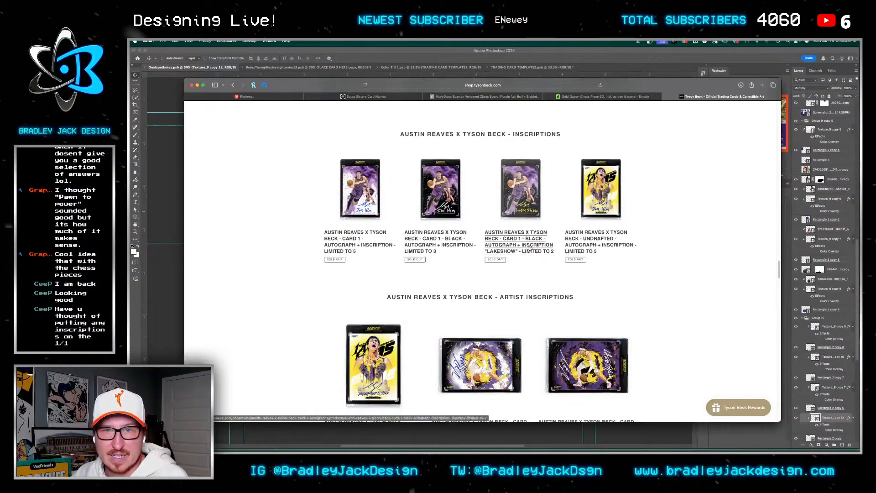
{"action": "scroll", "coordinate": [529, 248], "scroll_direction": "up", "scroll_amount": 4}
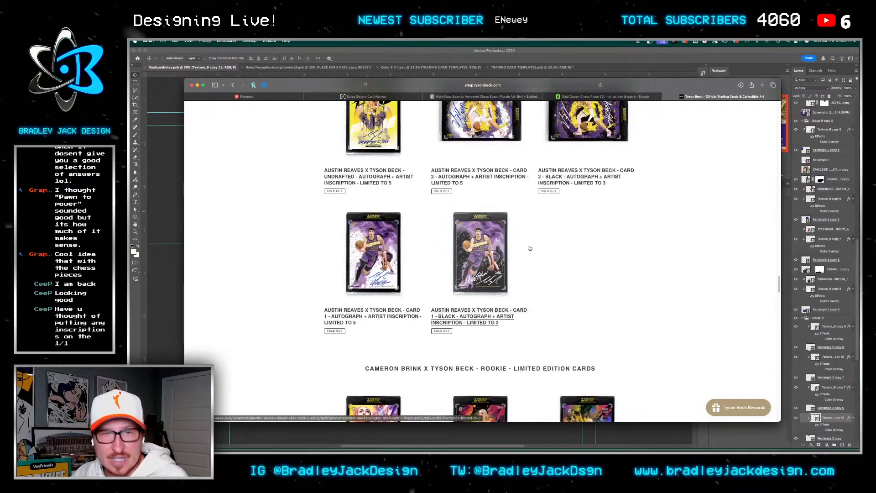
Open the Austin Reaves Undrafted autograph card limited to 5 and examine the artist inscription in its title and picture
{"action": "left_click", "coordinate": [367, 134]}
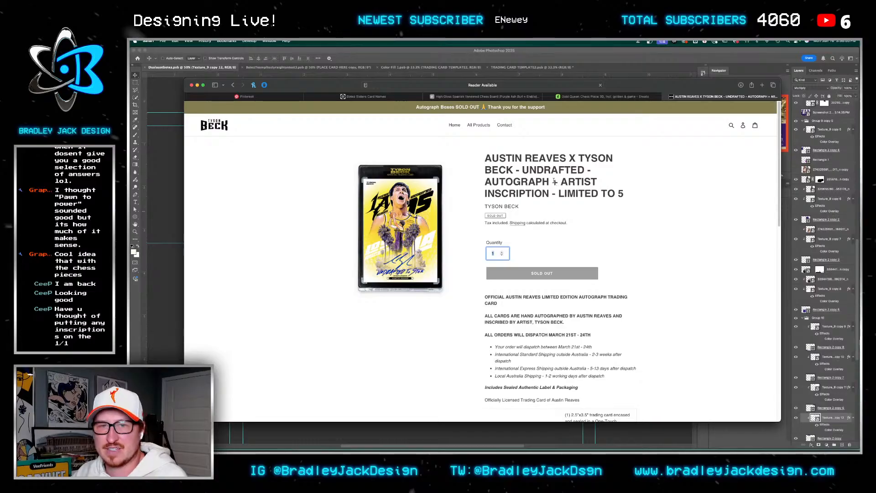
{"action": "mouse_move", "coordinate": [545, 182]}
{"action": "left_mouse_down"}
{"action": "mouse_move", "coordinate": [625, 194]}
{"action": "mouse_move", "coordinate": [549, 194]}
{"action": "left_mouse_up"}
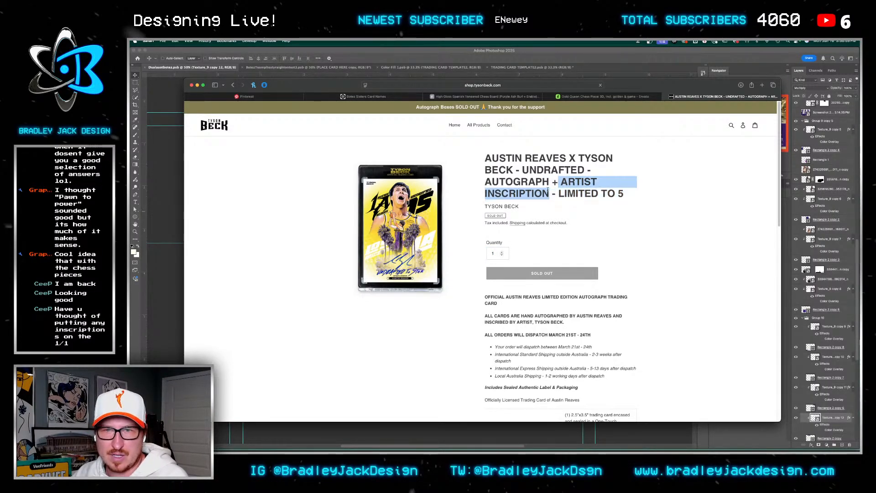
{"action": "left_click", "coordinate": [549, 194]}
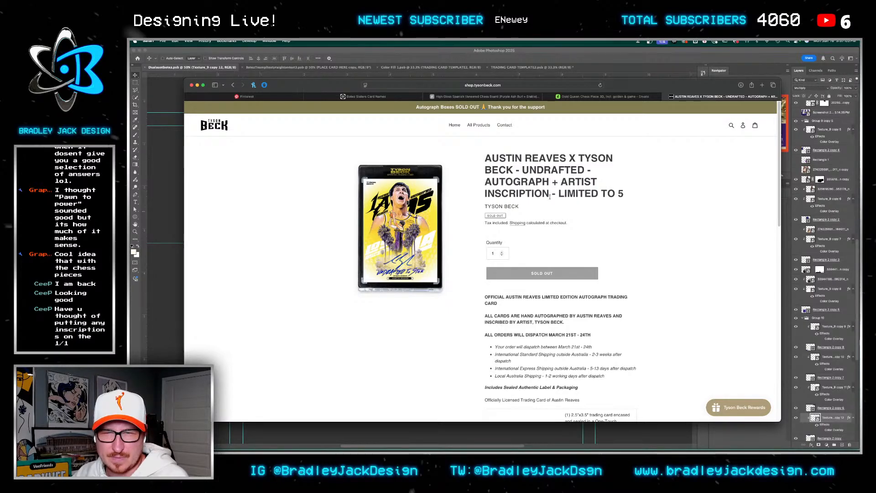
{"action": "mouse_move", "coordinate": [397, 228]}
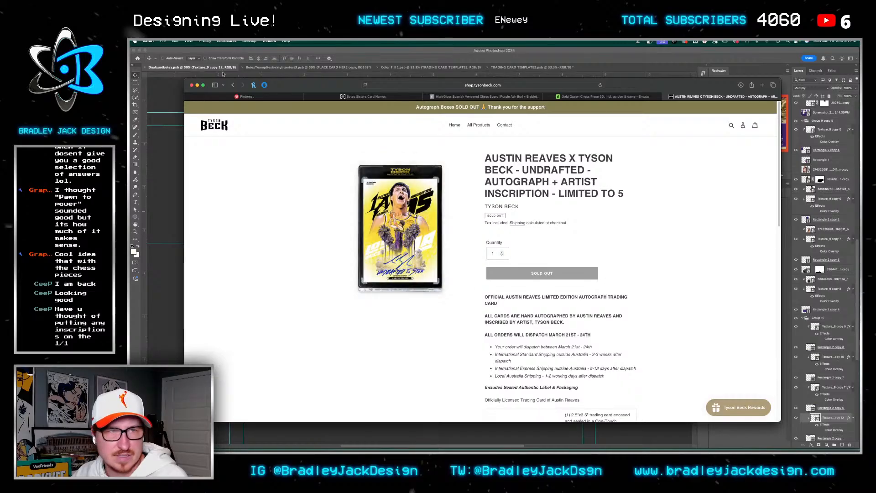
Return to the shop listings, open the Cameron Brink Drafted Night Foil autograph and inscription card, and read its description
{"action": "left_click", "coordinate": [234, 85]}
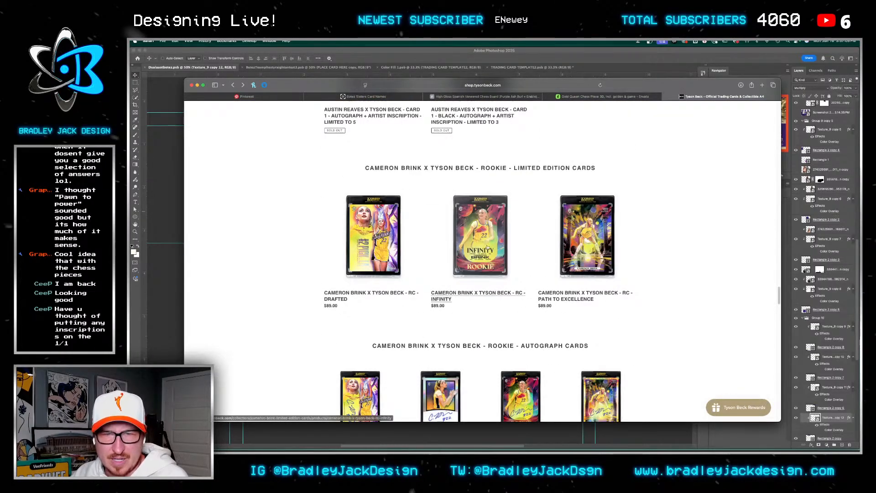
{"action": "scroll", "coordinate": [396, 246], "scroll_direction": "down", "scroll_amount": 4}
{"action": "scroll", "coordinate": [359, 254], "scroll_direction": "down", "scroll_amount": 3}
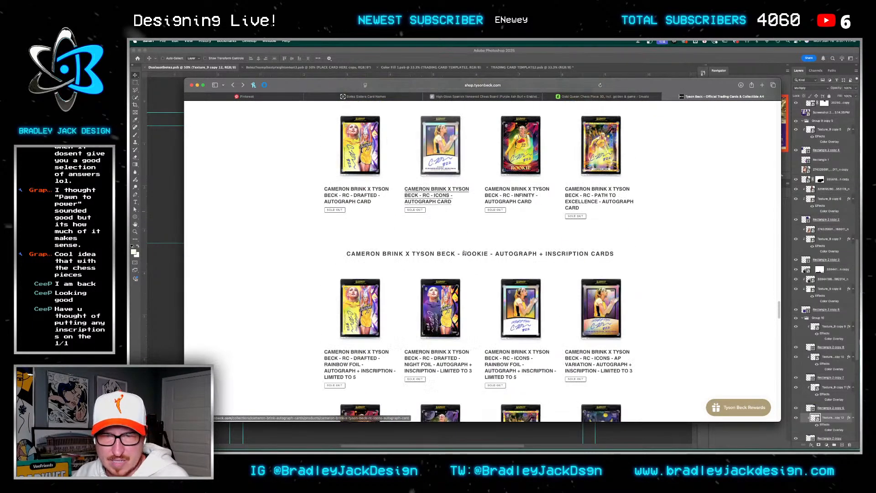
{"action": "left_click", "coordinate": [446, 320]}
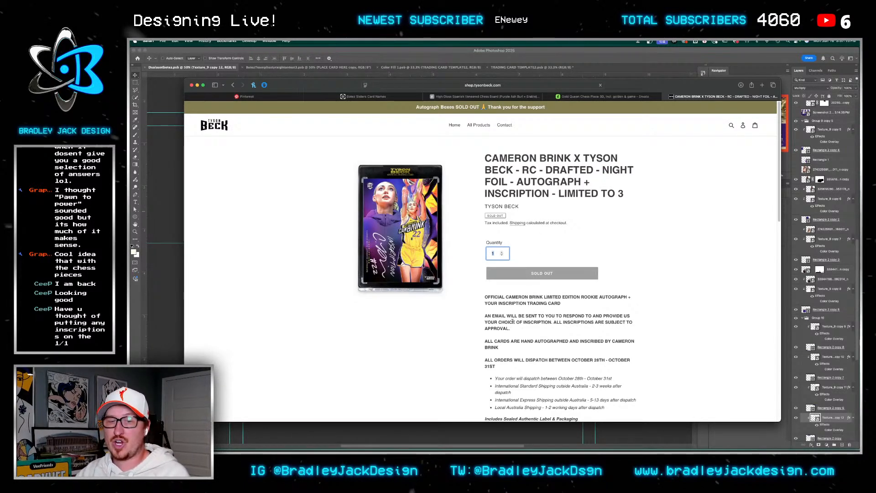
{"action": "triple_click", "coordinate": [533, 346]}
{"action": "left_click_drag", "start_coordinate": [616, 341], "coordinate": [499, 347]}
{"action": "left_click", "coordinate": [596, 347]}
{"action": "scroll", "coordinate": [596, 347], "scroll_direction": "down", "scroll_amount": 2}
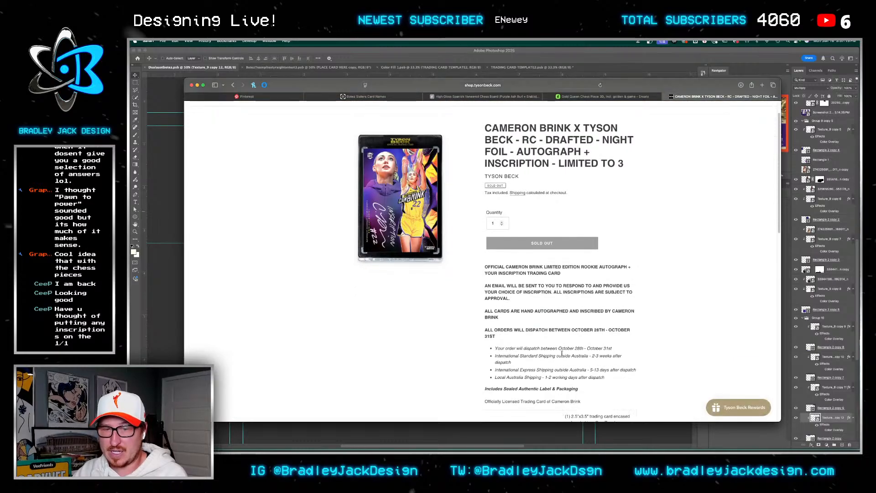
Review the Cameron Brink card's product details and its terms for choosing and approving a custom inscription
{"action": "scroll", "coordinate": [560, 357], "scroll_direction": "down", "scroll_amount": 3}
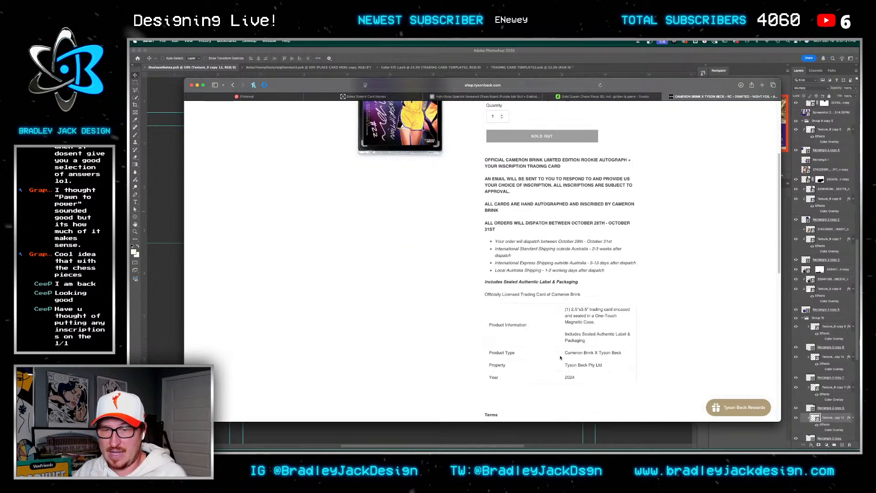
{"action": "scroll", "coordinate": [560, 357], "scroll_direction": "down", "scroll_amount": 3}
{"action": "scroll", "coordinate": [561, 357], "scroll_direction": "up", "scroll_amount": 5}
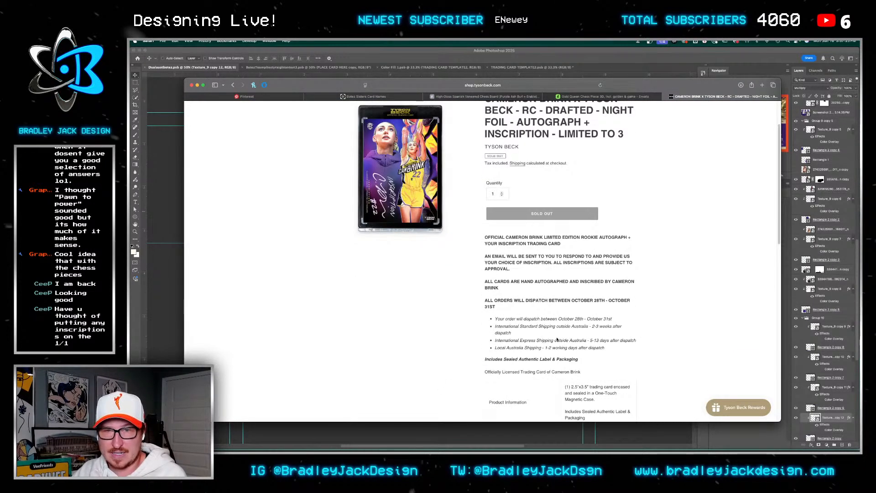
{"action": "left_click_drag", "start_coordinate": [485, 253], "coordinate": [627, 266]}
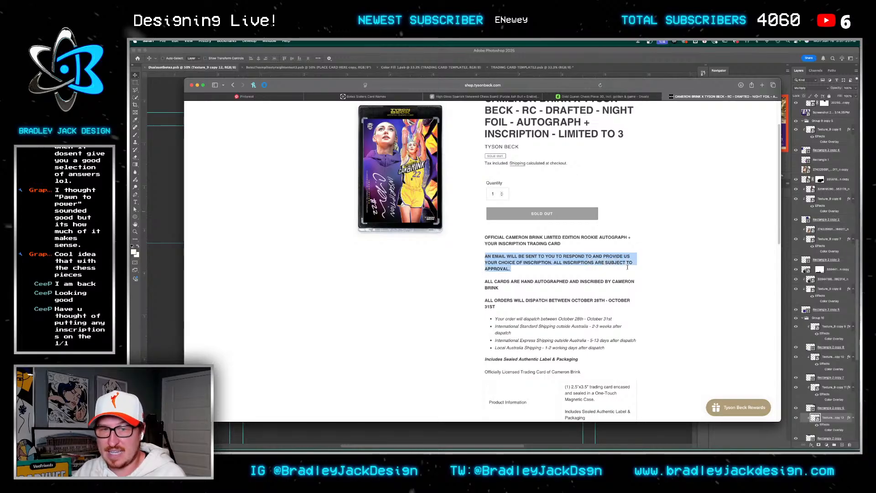
{"action": "left_click", "coordinate": [518, 263]}
{"action": "left_click_drag", "start_coordinate": [500, 263], "coordinate": [568, 268]}
{"action": "left_click", "coordinate": [552, 263]}
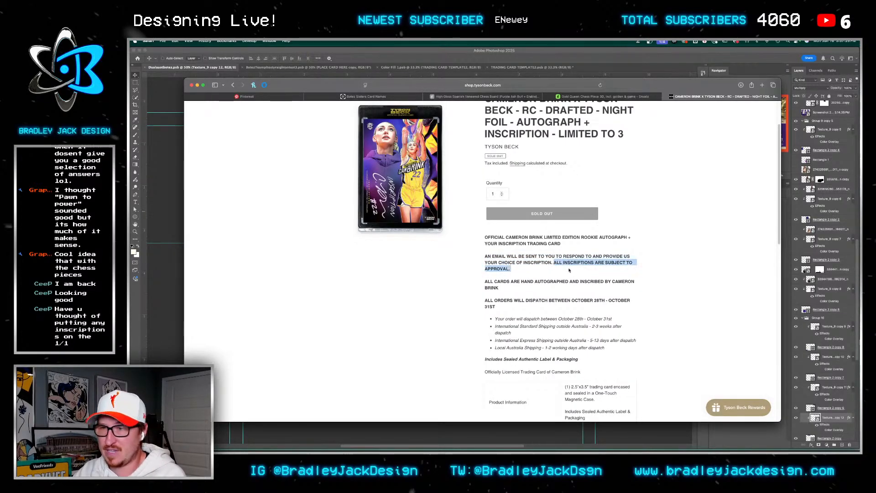
{"action": "left_click", "coordinate": [393, 173]}
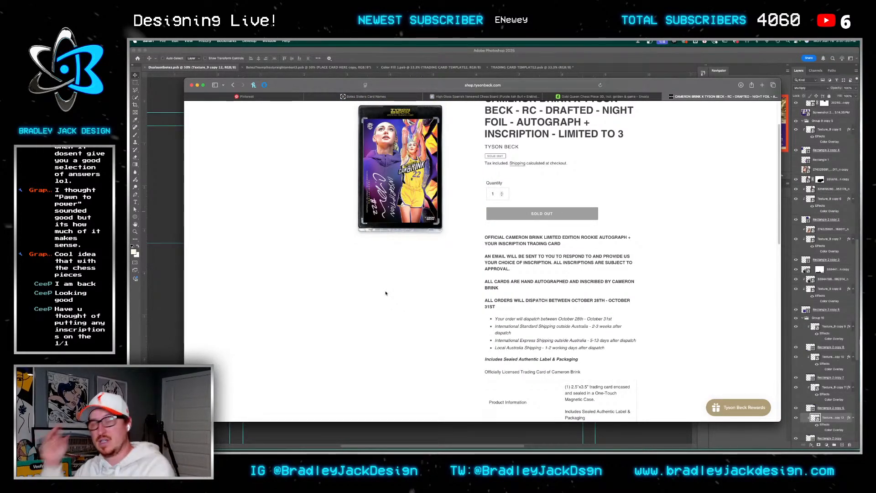
Close the shop page, switch back to Photoshop, and save the Botez card document
{"action": "key", "text": "super+w"}
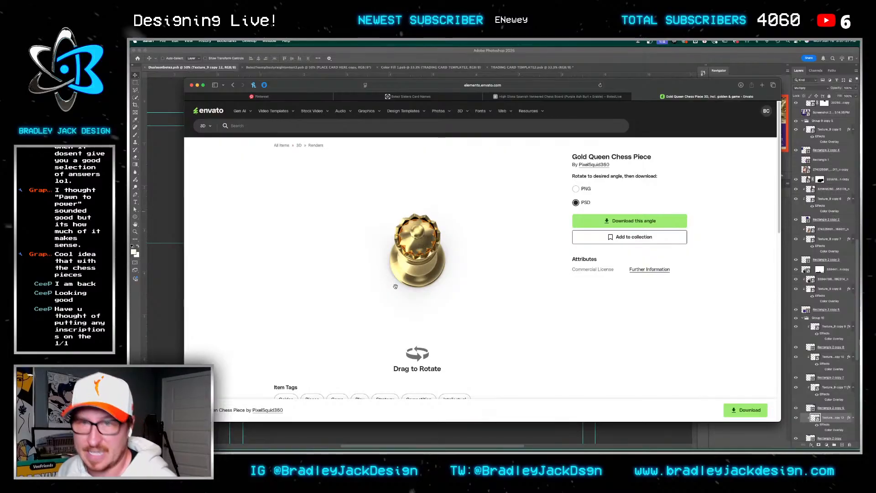
{"action": "key", "text": "super+Tab"}
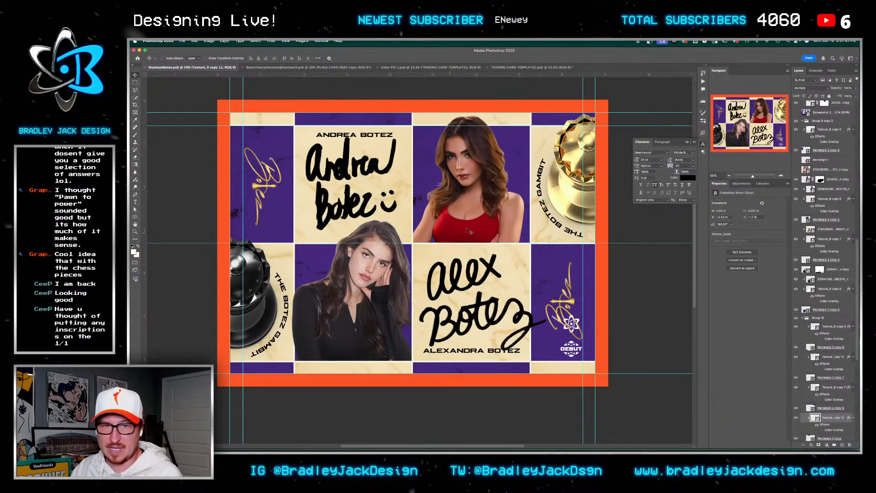
{"action": "scroll", "coordinate": [819, 381], "scroll_direction": "down", "scroll_amount": 5}
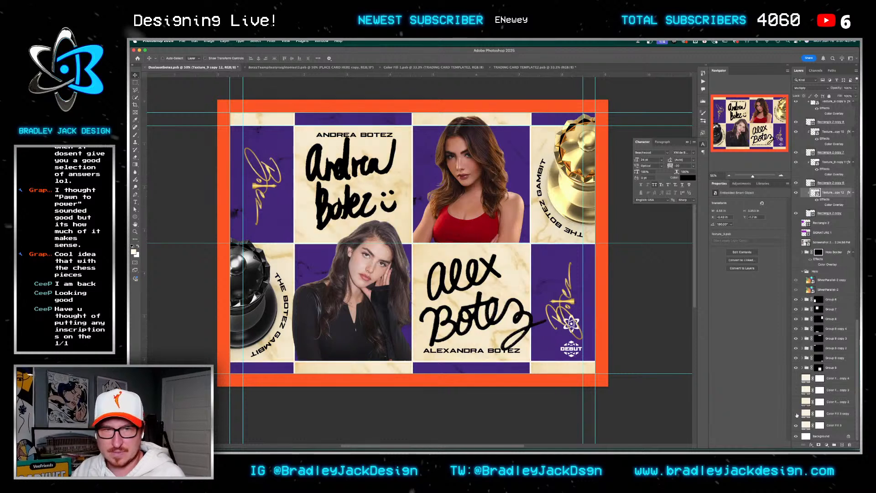
{"action": "key", "text": "super+s"}
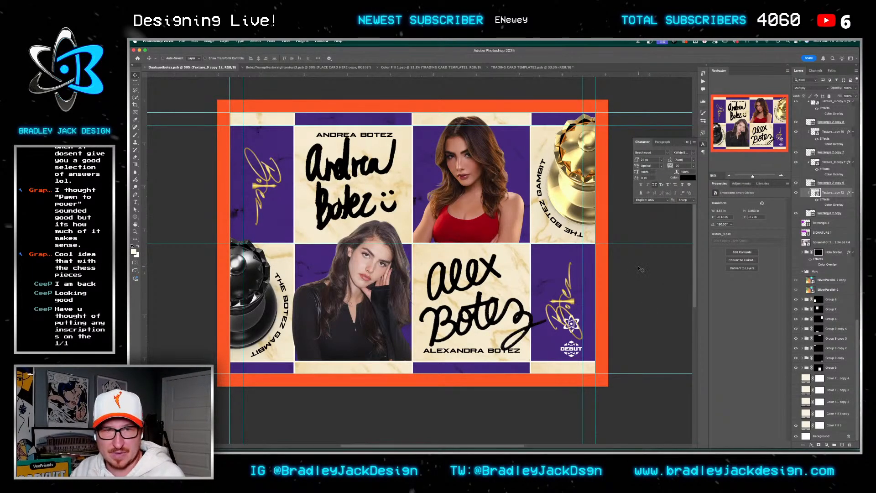
{"action": "scroll", "coordinate": [834, 249], "scroll_direction": "up", "scroll_amount": 1}
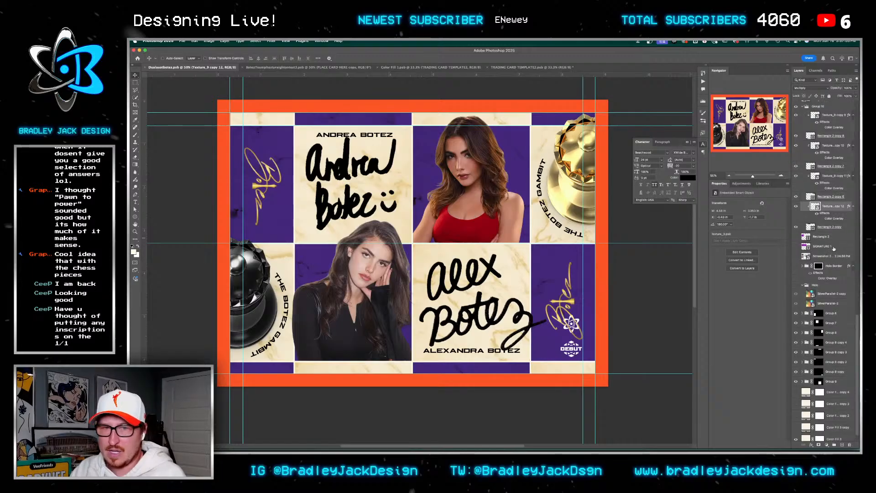
{"action": "scroll", "coordinate": [827, 253], "scroll_direction": "up", "scroll_amount": 10}
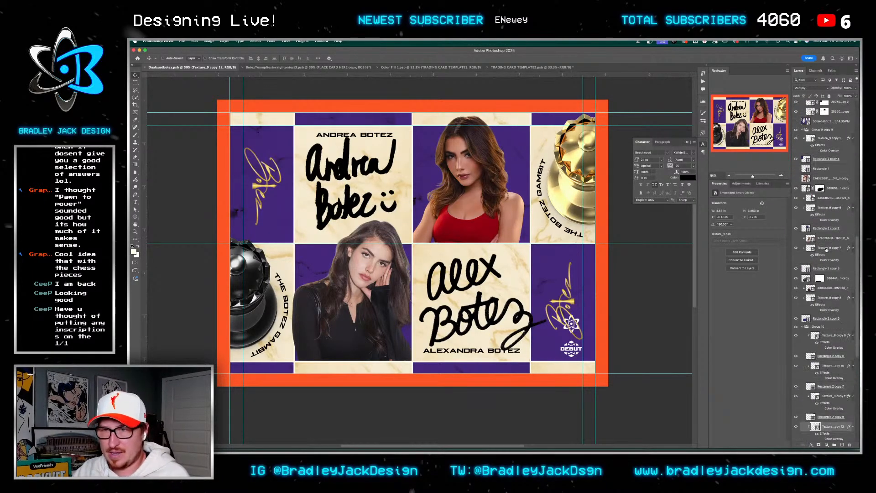
Apply the PRINCETON EDITING copy action to the embedded portrait of the woman in red, and close the updated smart object
{"action": "double_click", "coordinate": [820, 201]}
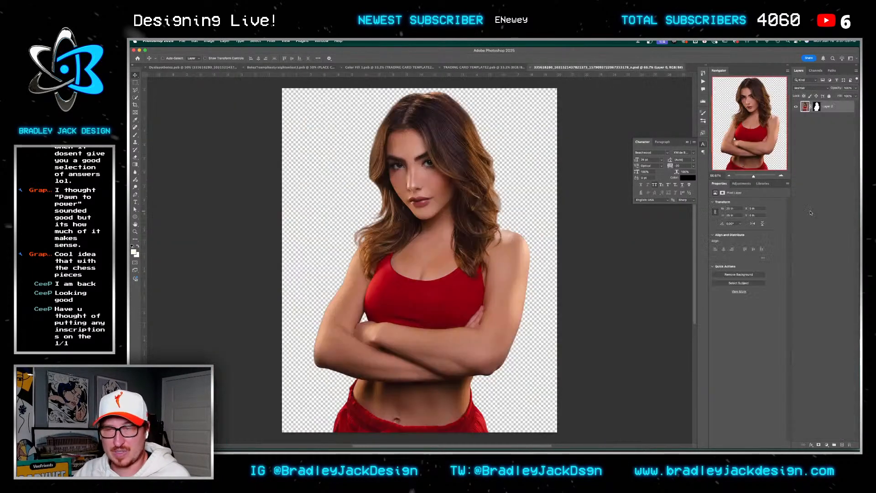
{"action": "left_click", "coordinate": [703, 81]}
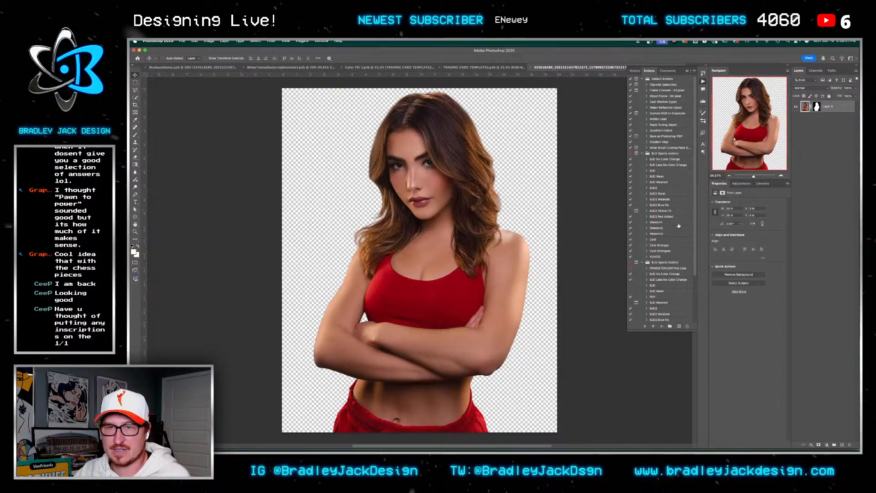
{"action": "left_click", "coordinate": [668, 267]}
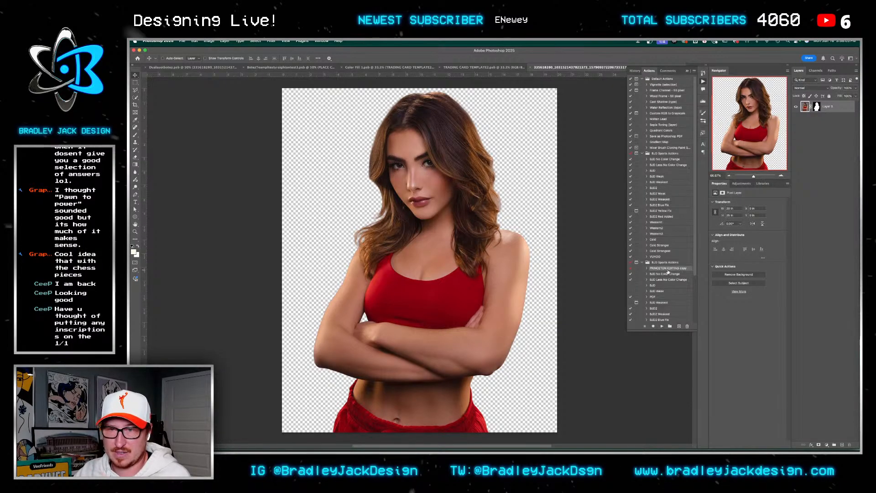
{"action": "left_click", "coordinate": [662, 326]}
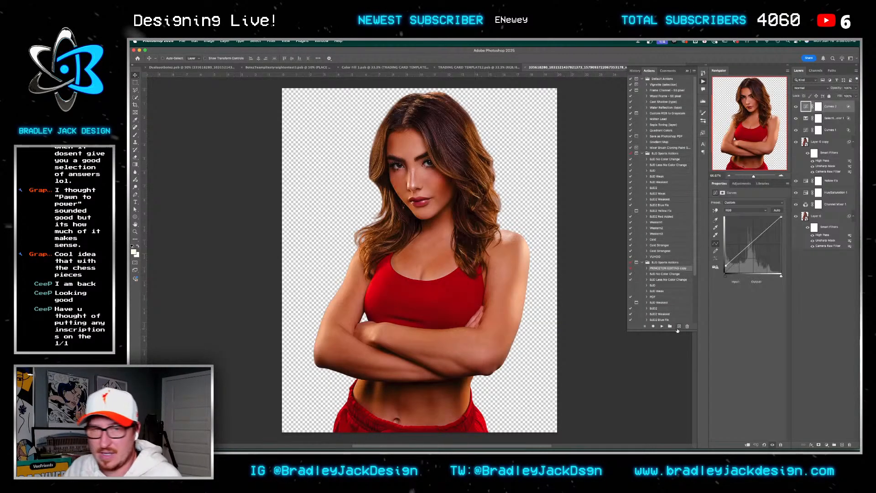
{"action": "key", "text": "super+w"}
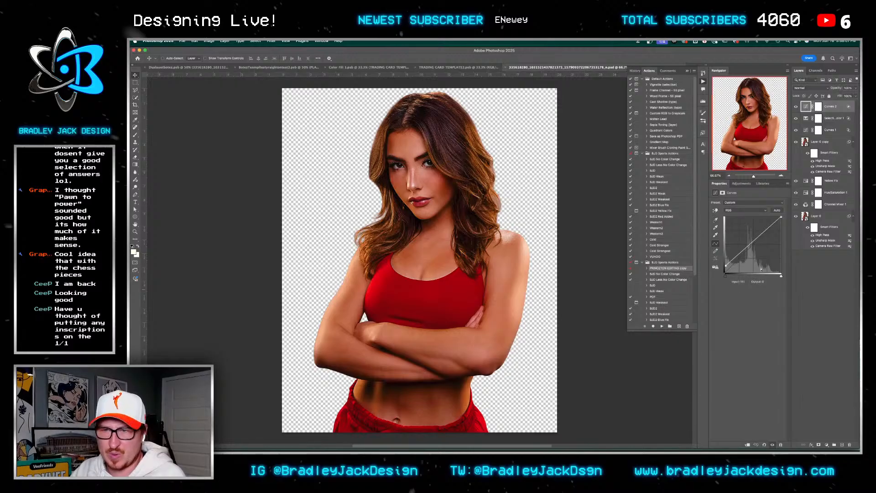
Run the same PRINCETON EDITING copy action on the embedded portrait of the woman in black, and return to the updated card
{"action": "scroll", "coordinate": [802, 323], "scroll_direction": "down", "scroll_amount": 10}
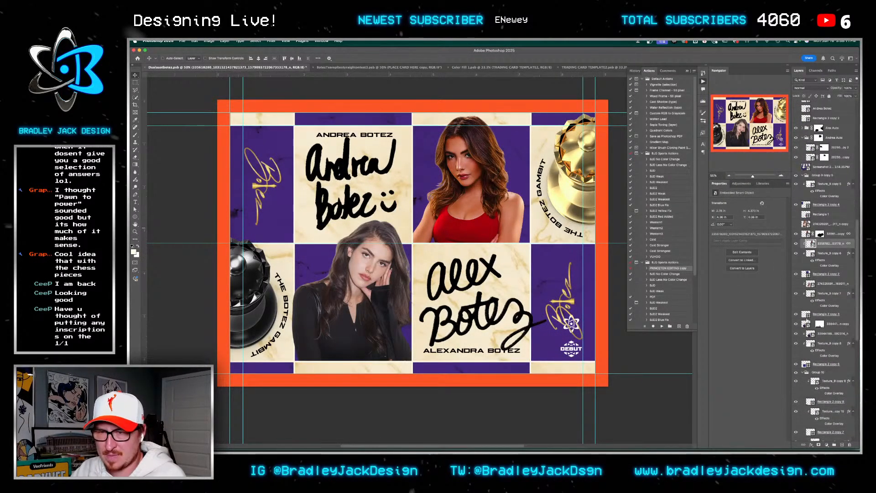
{"action": "double_click", "coordinate": [805, 324]}
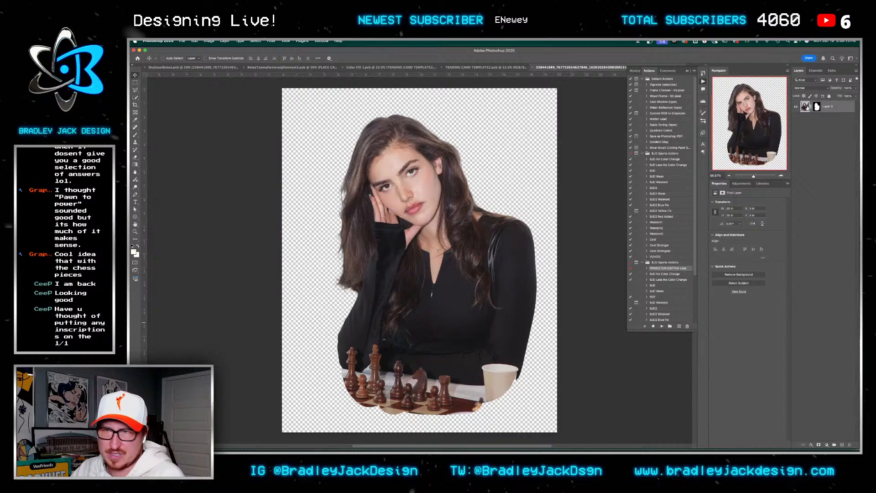
{"action": "left_click", "coordinate": [660, 327]}
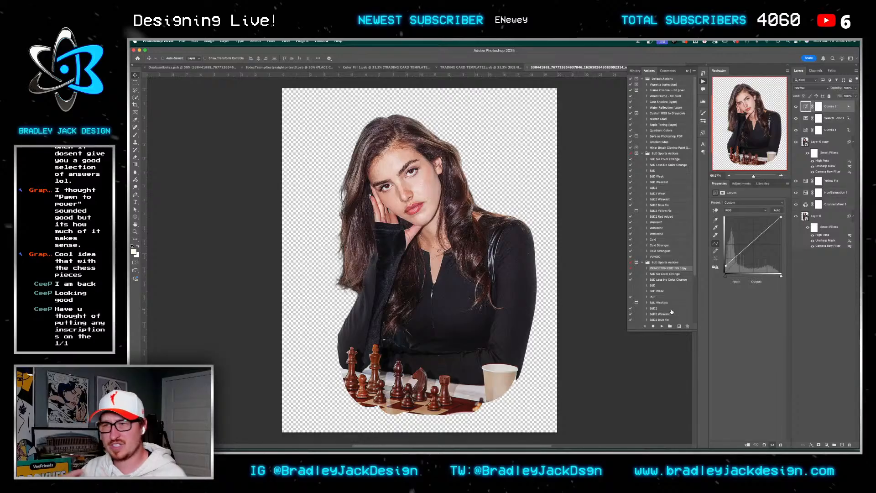
{"action": "key", "text": "super+Tab"}
{"action": "key", "text": "super+Tab"}
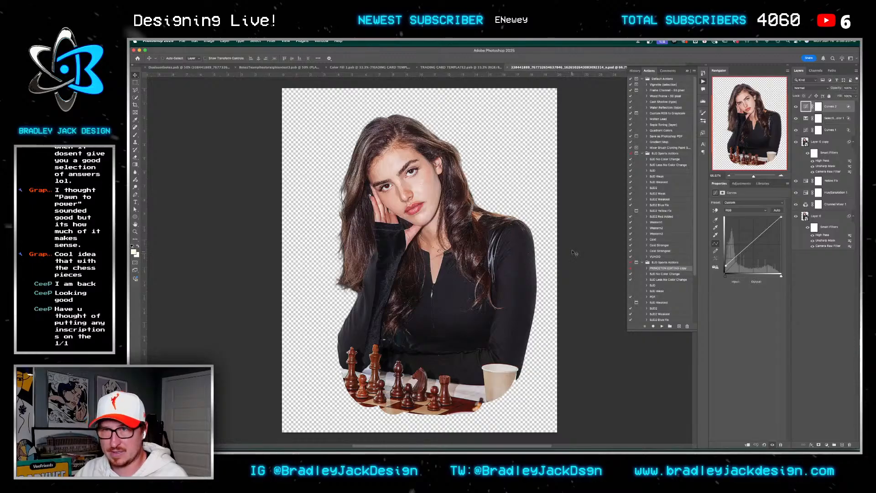
{"action": "key", "text": "ctrl+Tab"}
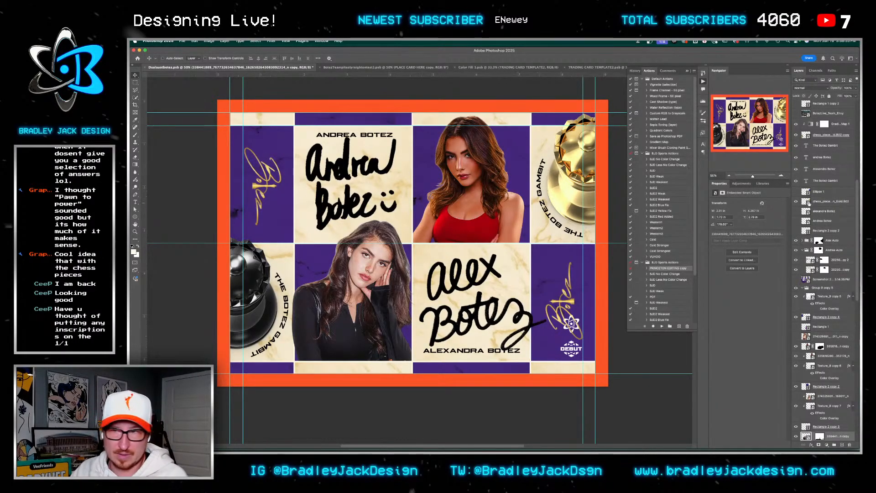
Hide the Alex Auto and Andrea Auto signature groups on the card
{"action": "scroll", "coordinate": [826, 186], "scroll_direction": "up", "scroll_amount": 10}
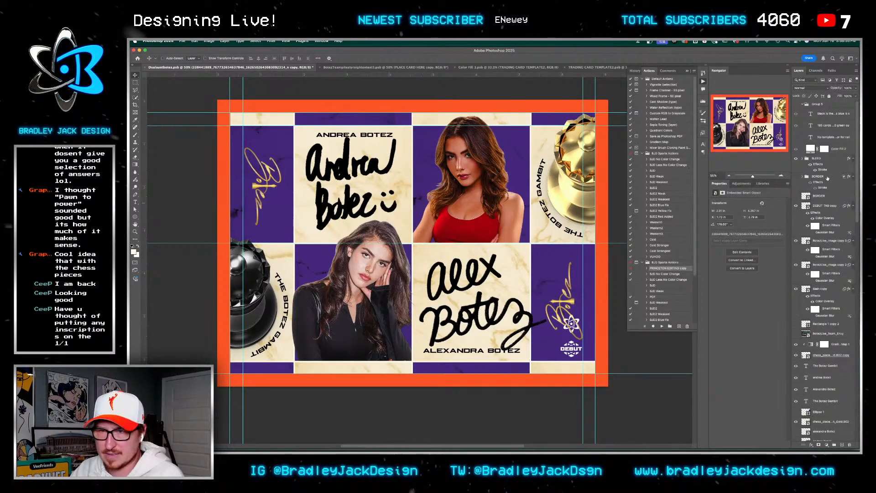
{"action": "scroll", "coordinate": [827, 183], "scroll_direction": "down", "scroll_amount": 10}
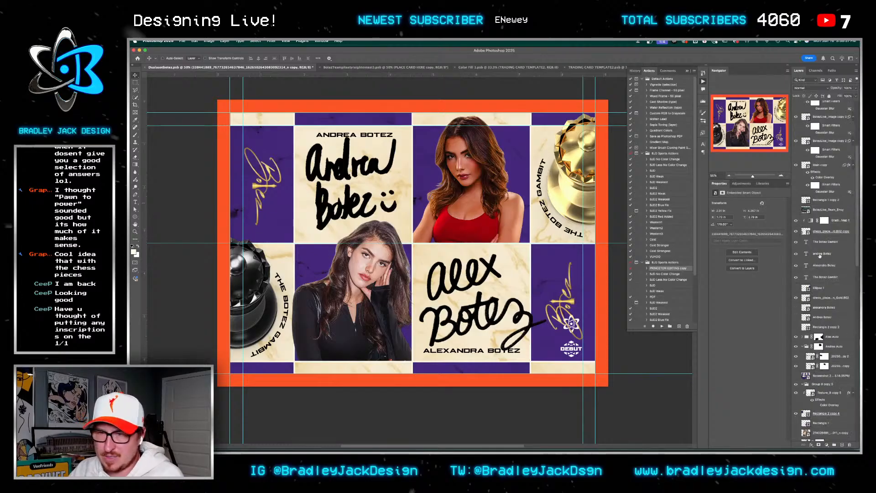
{"action": "scroll", "coordinate": [830, 255], "scroll_direction": "down", "scroll_amount": 5}
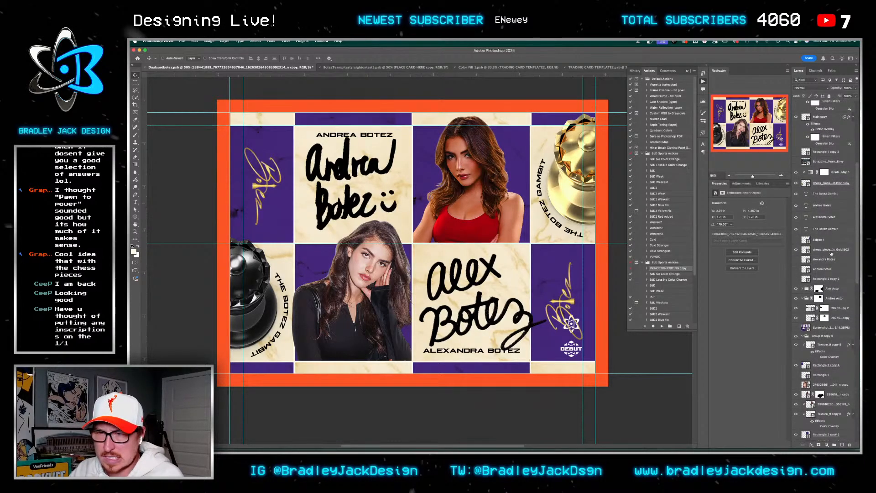
{"action": "scroll", "coordinate": [820, 286], "scroll_direction": "up", "scroll_amount": 15}
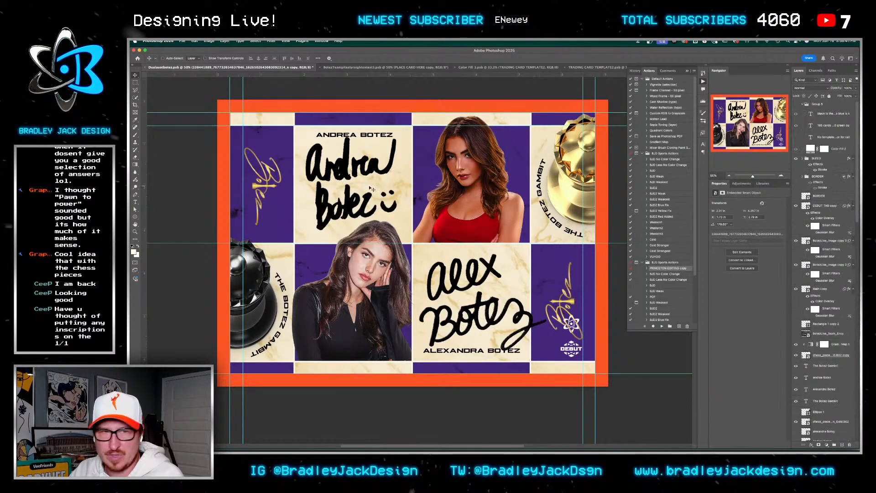
{"action": "scroll", "coordinate": [817, 274], "scroll_direction": "down", "scroll_amount": 9}
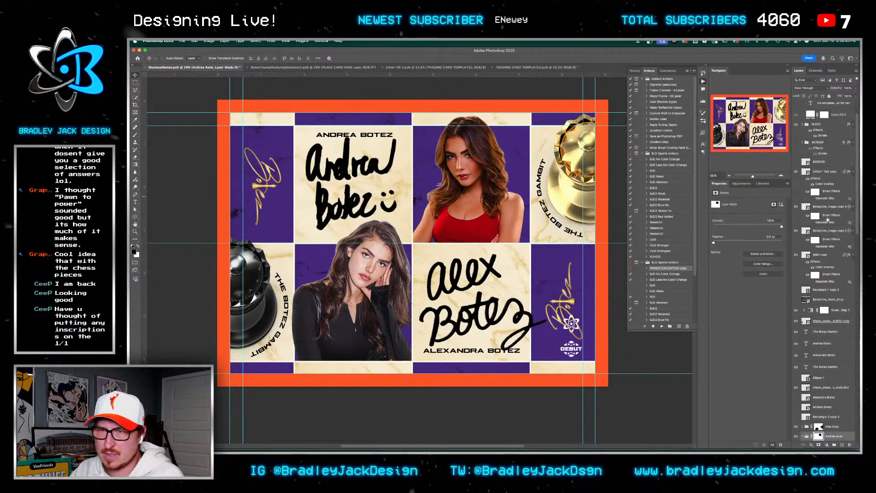
{"action": "left_click", "coordinate": [818, 333]}
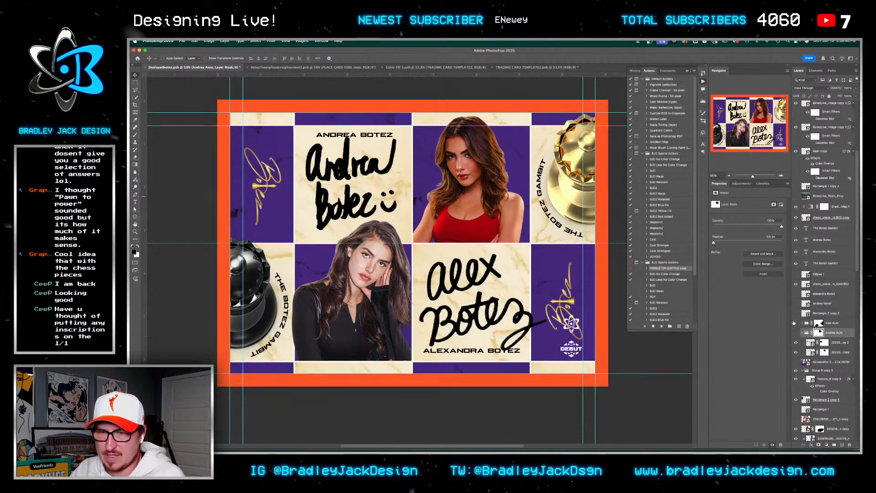
{"action": "left_click_drag", "start_coordinate": [796, 325], "coordinate": [795, 333]}
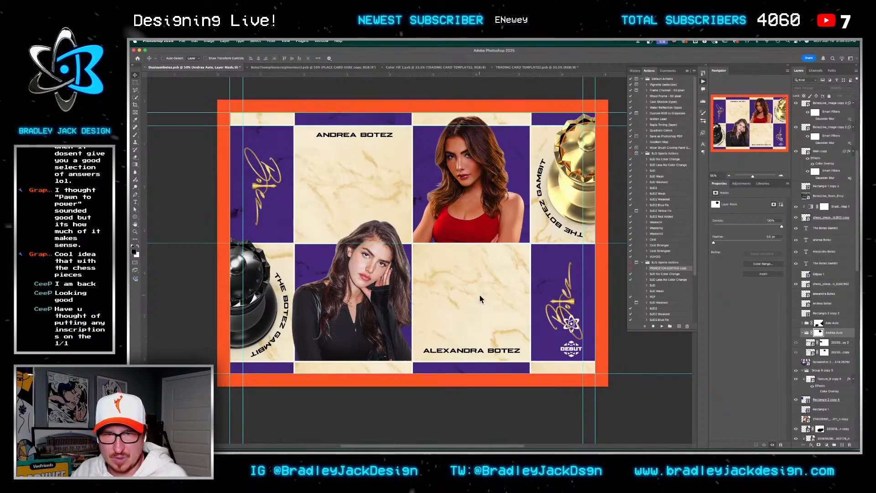
Move the gold Botez logo from the purple square into the cream square under ANDREA BOTEZ, enlarging it and rotating it about 27 degrees counterclockwise
{"action": "left_click", "coordinate": [828, 284]}
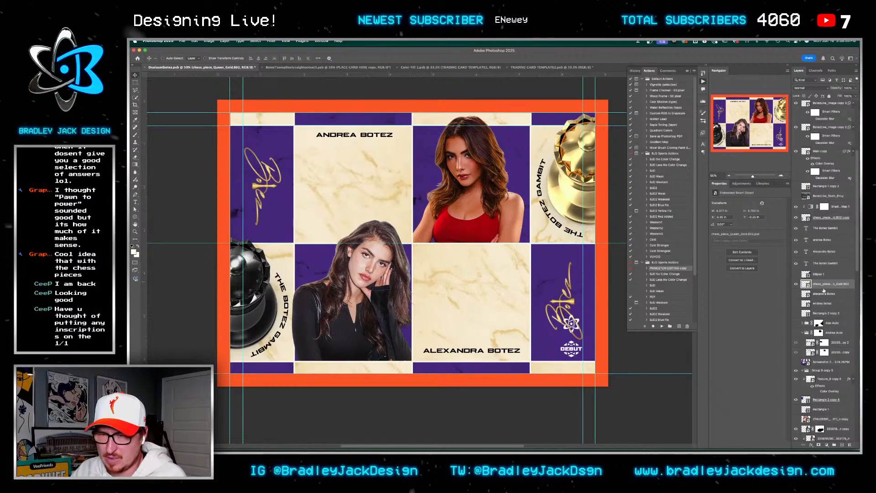
{"action": "scroll", "coordinate": [820, 310], "scroll_direction": "down", "scroll_amount": 1}
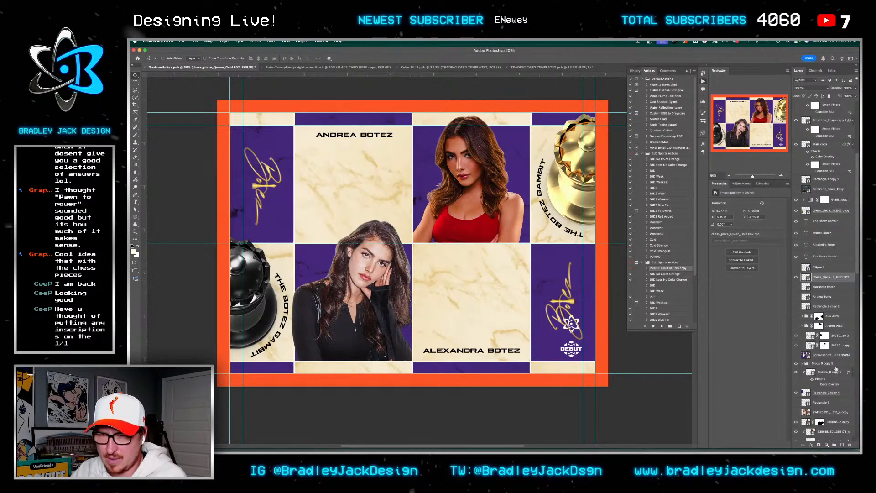
{"action": "scroll", "coordinate": [836, 368], "scroll_direction": "down", "scroll_amount": 3}
{"action": "scroll", "coordinate": [835, 370], "scroll_direction": "down", "scroll_amount": 15}
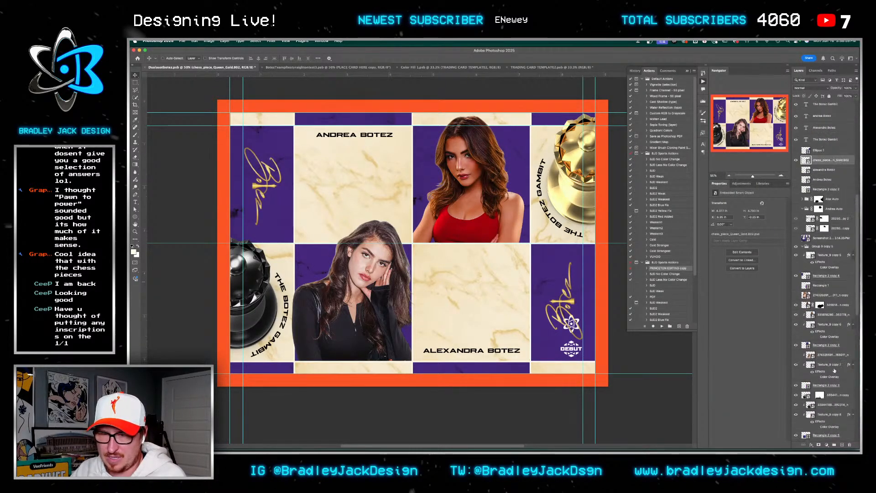
{"action": "scroll", "coordinate": [833, 319], "scroll_direction": "down", "scroll_amount": 10}
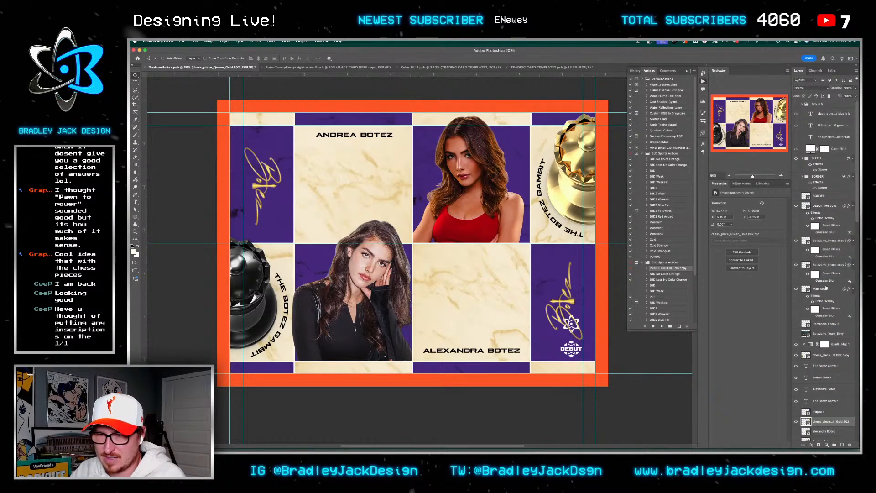
{"action": "left_click", "coordinate": [826, 268]}
{"action": "key", "text": "shift+Right"}
{"action": "key", "text": "shift+Right"}
{"action": "key", "text": "shift+Right"}
{"action": "key", "text": "shift+Right"}
{"action": "key", "text": "shift+Right"}
{"action": "key", "text": "shift+Right"}
{"action": "key", "text": "shift+Right"}
{"action": "key", "text": "shift+Right"}
{"action": "key", "text": "shift+Right"}
{"action": "key", "text": "shift+Right"}
{"action": "key", "text": "shift+Right"}
{"action": "key", "text": "shift+Right"}
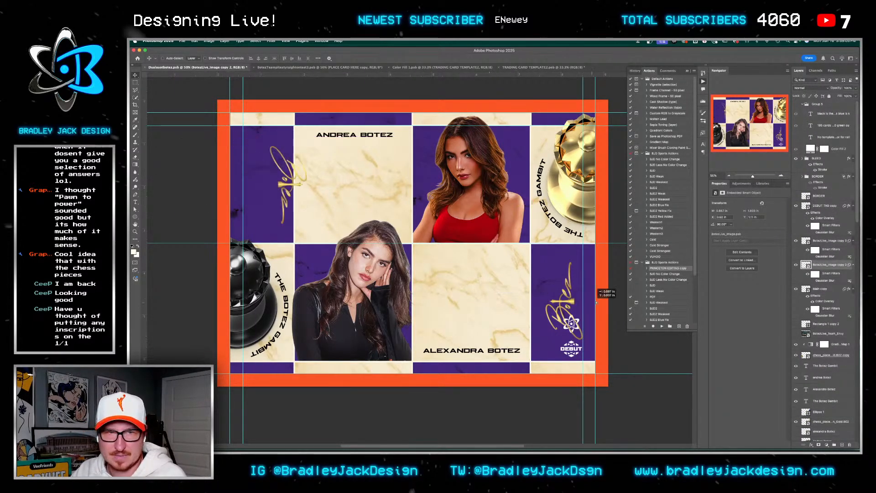
{"action": "key", "text": "ctrl+t"}
{"action": "left_click_drag", "start_coordinate": [386, 121], "coordinate": [356, 114]}
{"action": "scroll", "coordinate": [356, 137], "scroll_direction": "up", "scroll_amount": 2}
{"action": "left_click_drag", "start_coordinate": [388, 201], "coordinate": [409, 212]}
{"action": "key", "text": "Return"}
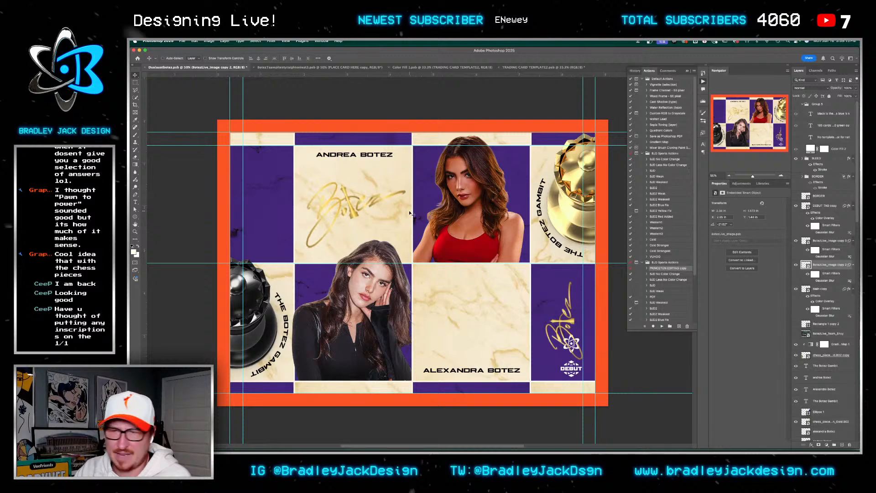
Open the moved Botez logo's smart object down to its embedded source image, and return to the card document
{"action": "double_click", "coordinate": [805, 265]}
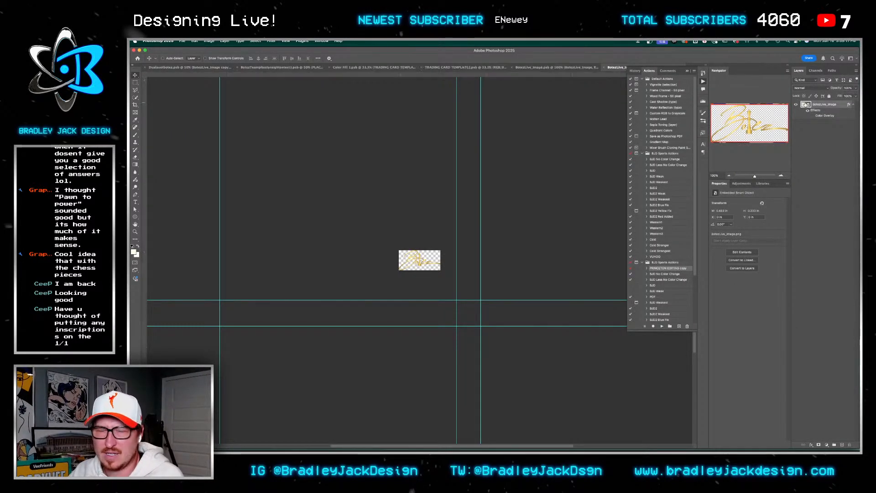
{"action": "double_click", "coordinate": [803, 105]}
{"action": "key", "text": "ctrl+shift+Tab"}
{"action": "key", "text": "ctrl+shift+Tab"}
{"action": "key", "text": "ctrl+shift+Tab"}
{"action": "key", "text": "ctrl+shift+Tab"}
{"action": "key", "text": "ctrl+shift+Tab"}
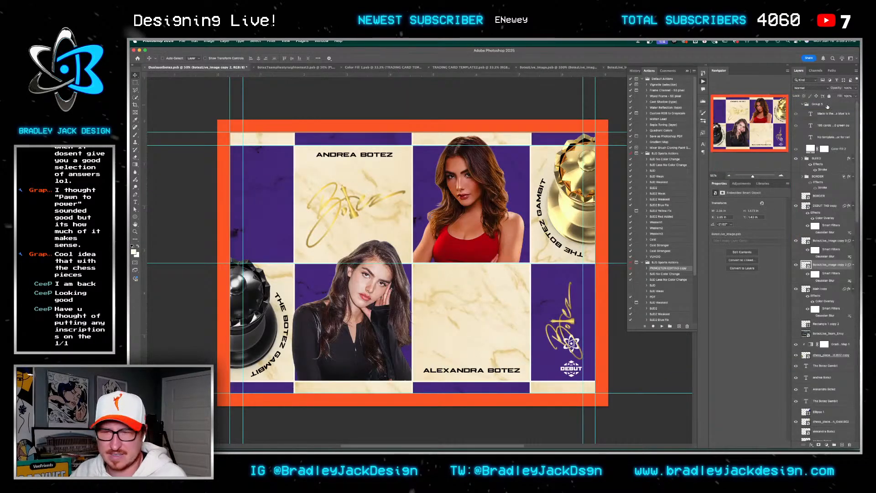
Replace the blurred logo smart object with its source artwork, fitted into Andrea's cream square and rotated about 27 degrees counterclockwise
{"action": "left_click", "coordinate": [742, 268]}
{"action": "key", "text": "ctrl+t"}
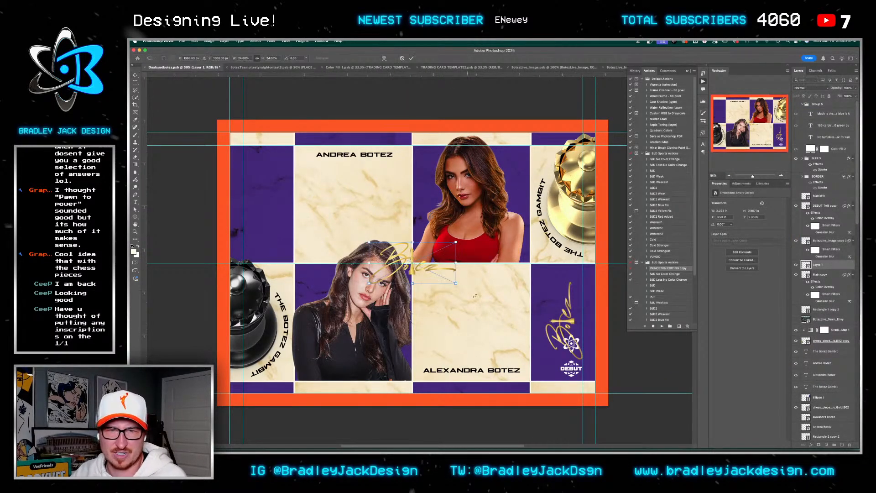
{"action": "left_click_drag", "start_coordinate": [478, 292], "coordinate": [485, 265]}
{"action": "mouse_move", "coordinate": [413, 262]}
{"action": "left_mouse_down"}
{"action": "mouse_move", "coordinate": [352, 205]}
{"action": "mouse_move", "coordinate": [401, 203]}
{"action": "left_mouse_up"}
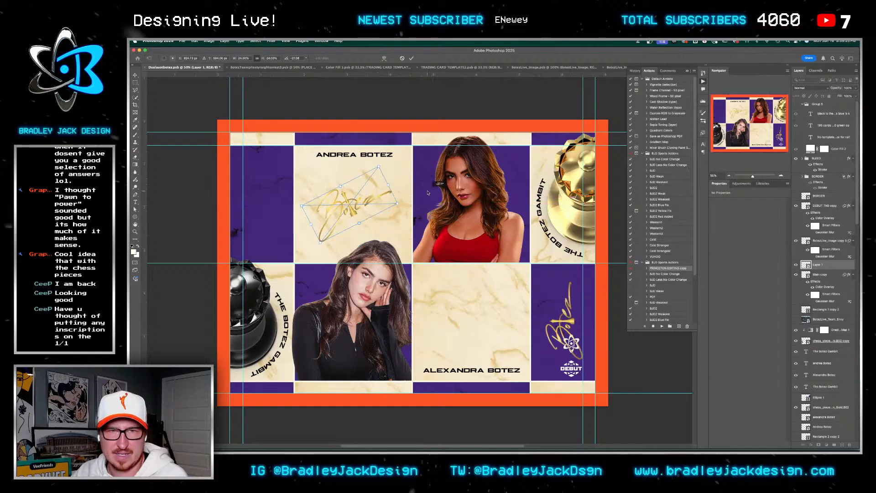
{"action": "key", "text": "Return"}
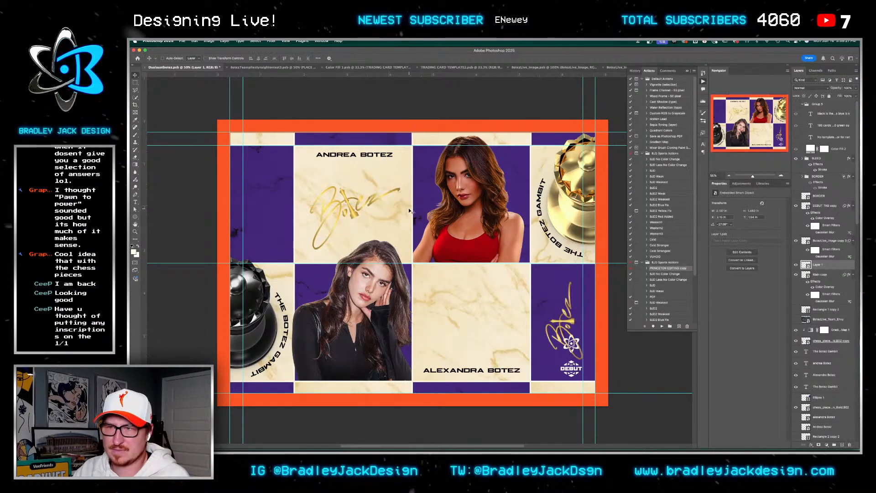
{"action": "key", "text": "Down"}
{"action": "key", "text": "Down"}
{"action": "key", "text": "Down"}
{"action": "key", "text": "Right"}
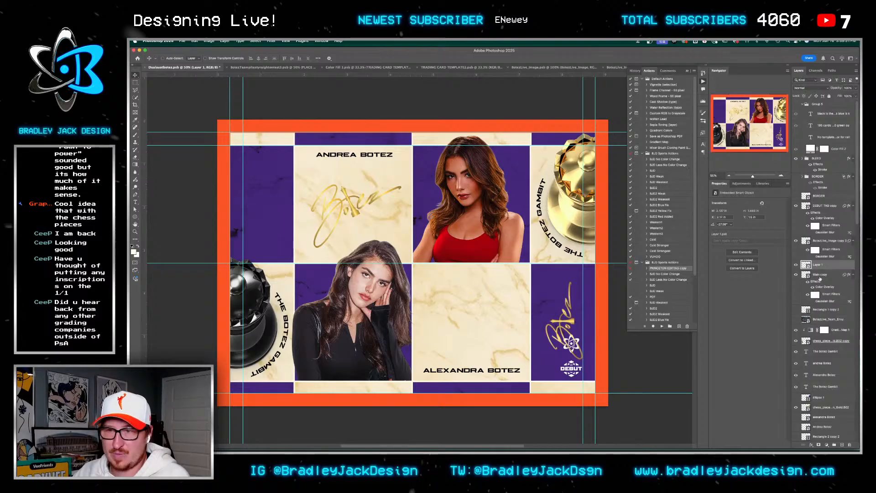
Duplicate the Botez logo into the cream square above ALEXANDRA BOTEZ, and give both logos a white Color Overlay
{"action": "mouse_move", "coordinate": [351, 208]}
{"action": "left_mouse_down"}
{"action": "mouse_move", "coordinate": [470, 303]}
{"action": "mouse_move", "coordinate": [465, 311]}
{"action": "left_mouse_up"}
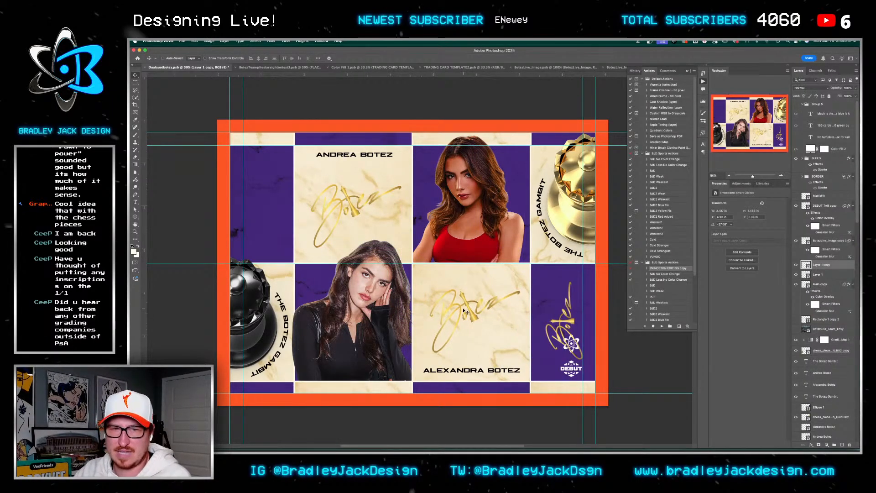
{"action": "left_click", "coordinate": [811, 444]}
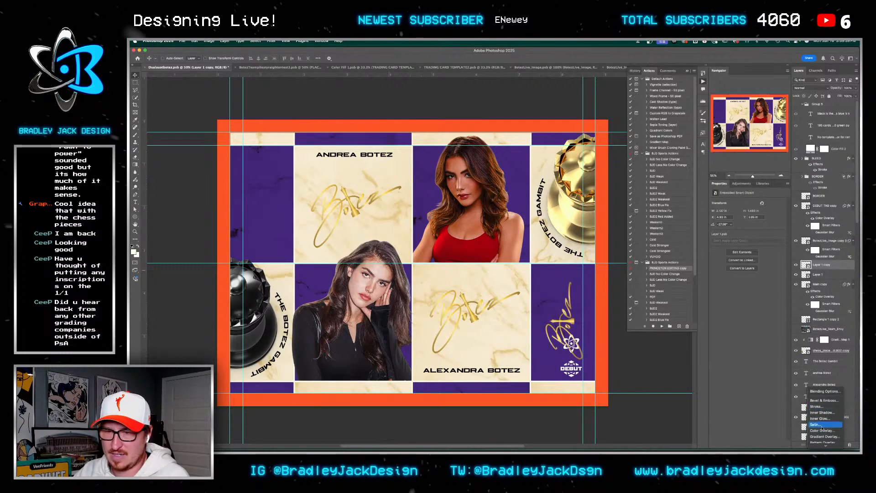
{"action": "left_click", "coordinate": [821, 431]}
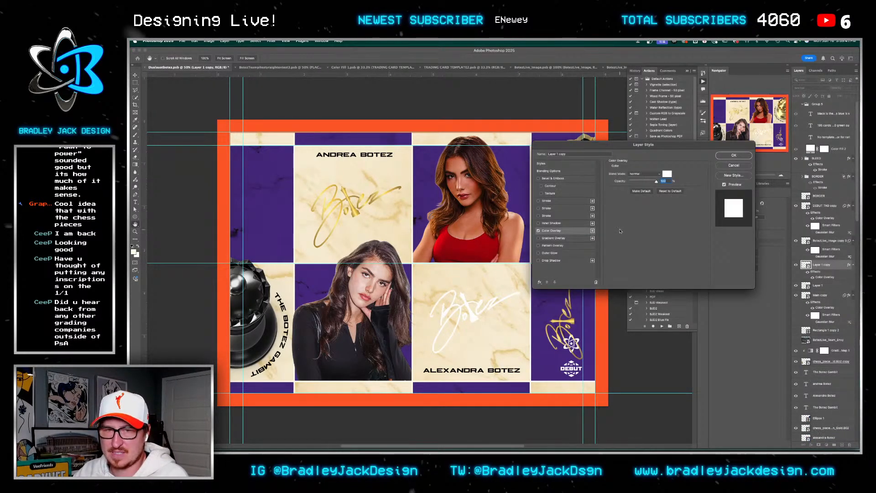
{"action": "key", "text": "Return"}
{"action": "left_click_drag", "start_coordinate": [822, 280], "coordinate": [821, 284]}
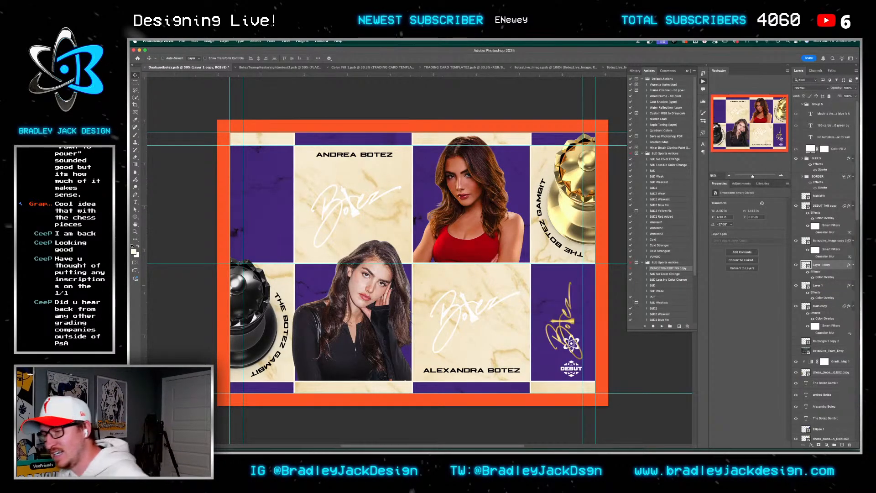
{"action": "key", "text": "super+Tab"}
{"action": "key", "text": "super+w"}
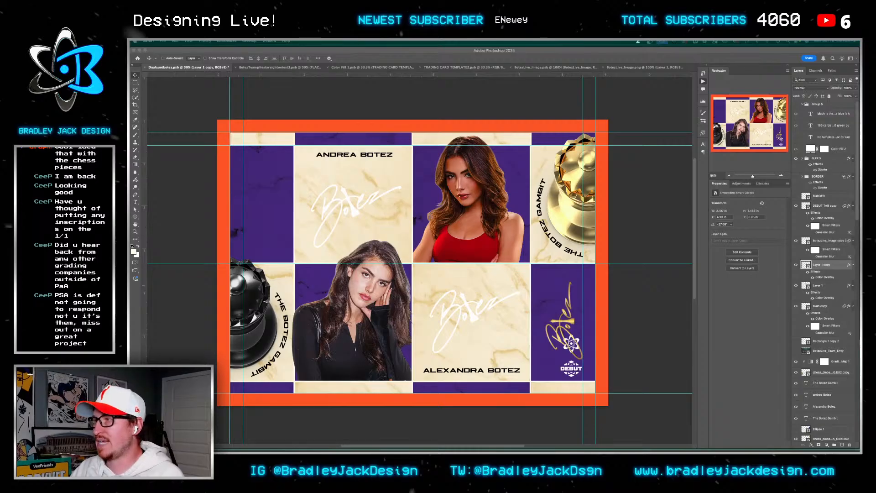
{"action": "left_click", "coordinate": [555, 311]}
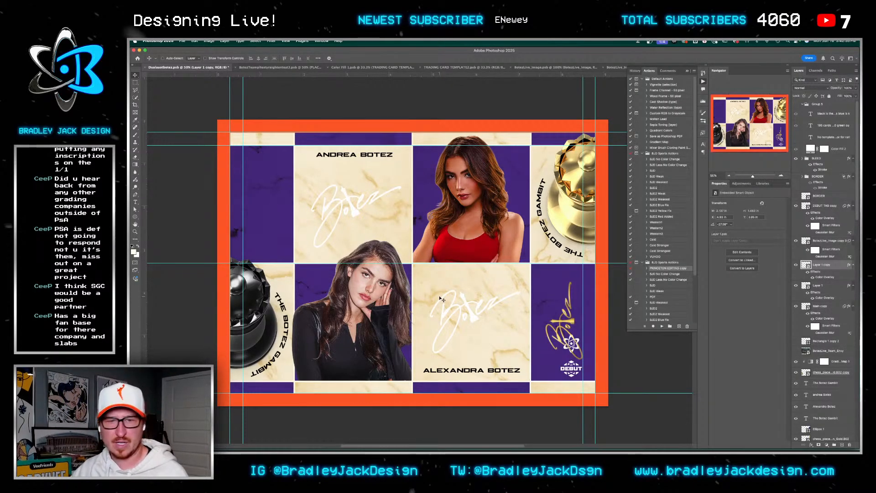
Select the ALEXANDRA BOTEZ text layer without editing its text, and return to the Move tool
{"action": "key", "text": "t"}
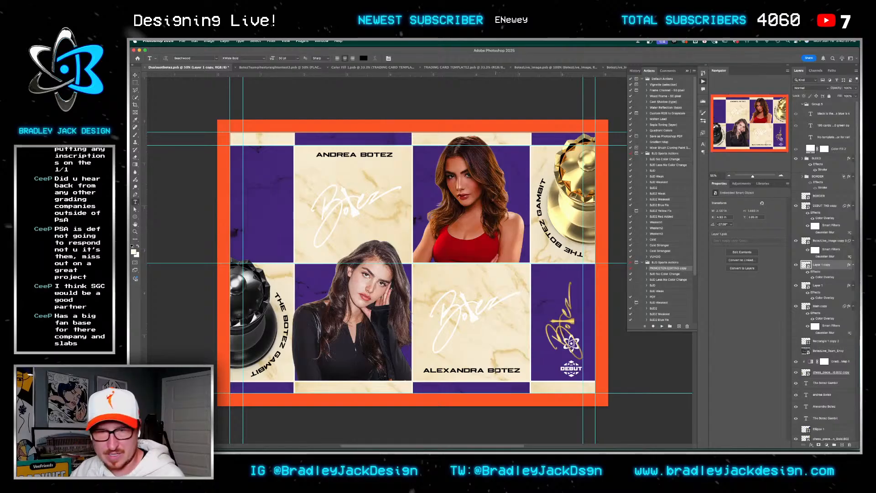
{"action": "left_click", "coordinate": [495, 372]}
{"action": "key", "text": "Escape"}
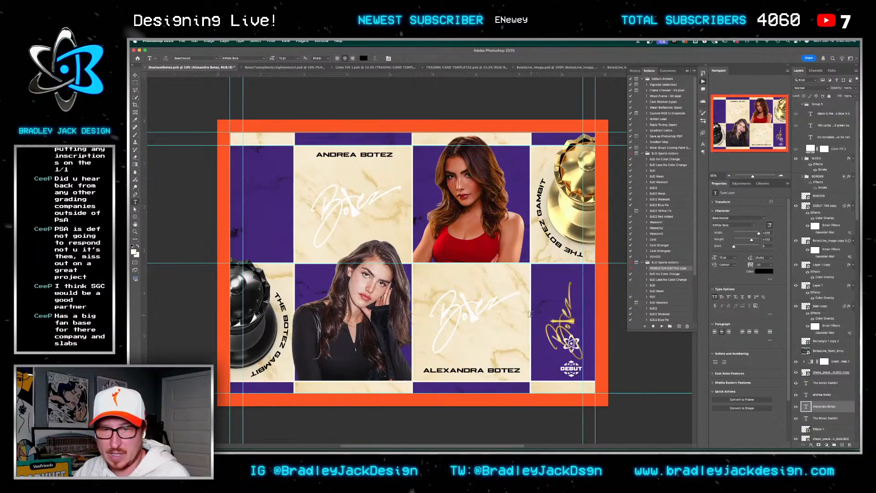
{"action": "triple_click", "coordinate": [416, 372]}
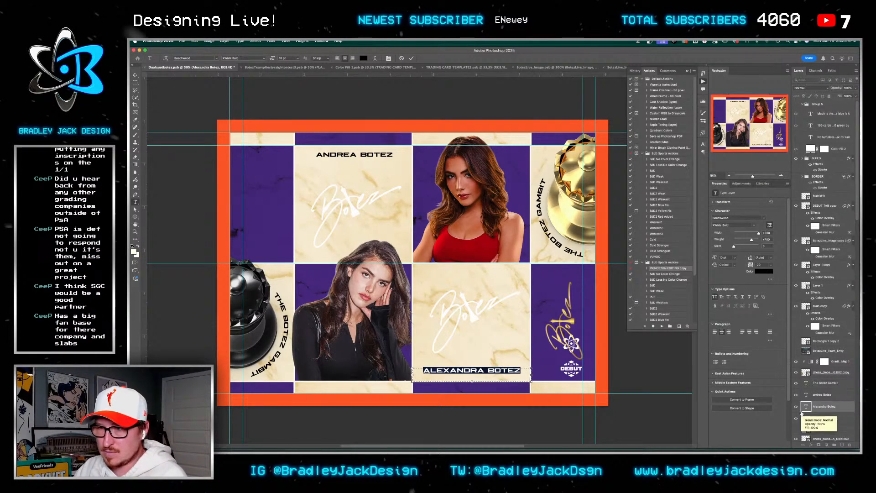
{"action": "key", "text": "Escape"}
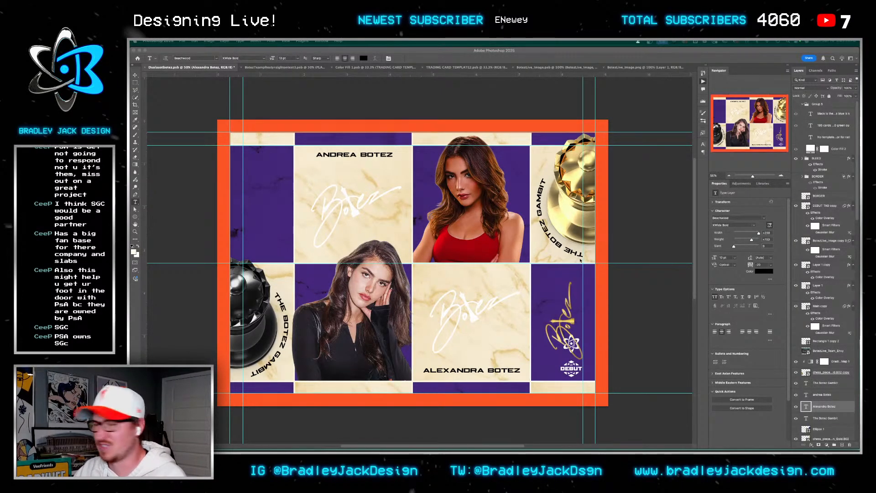
{"action": "key", "text": "alt+F9"}
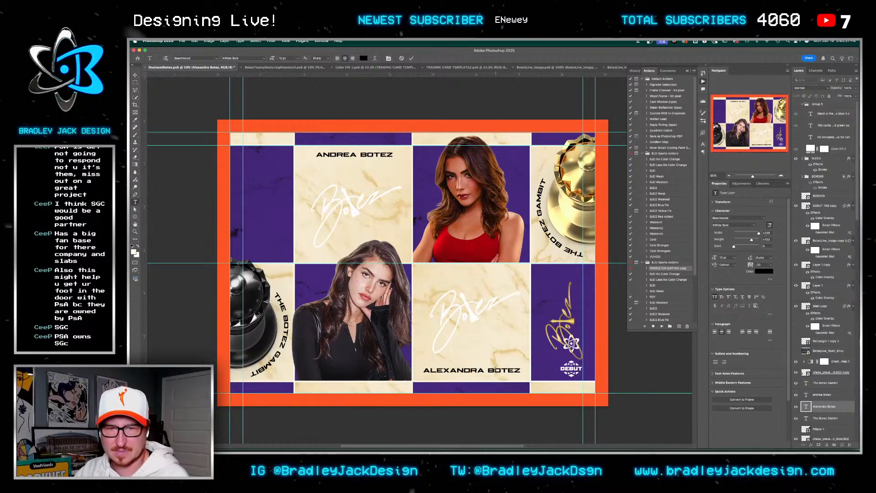
{"action": "key", "text": "v"}
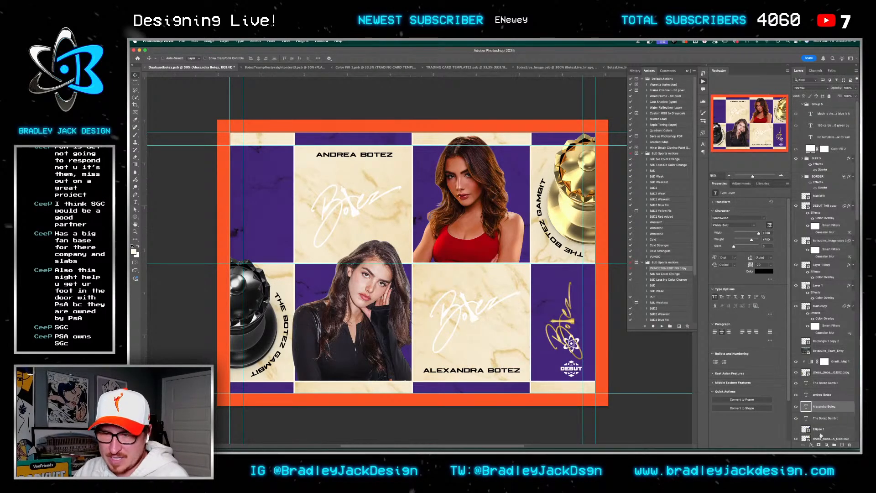
{"action": "left_click", "coordinate": [810, 445]}
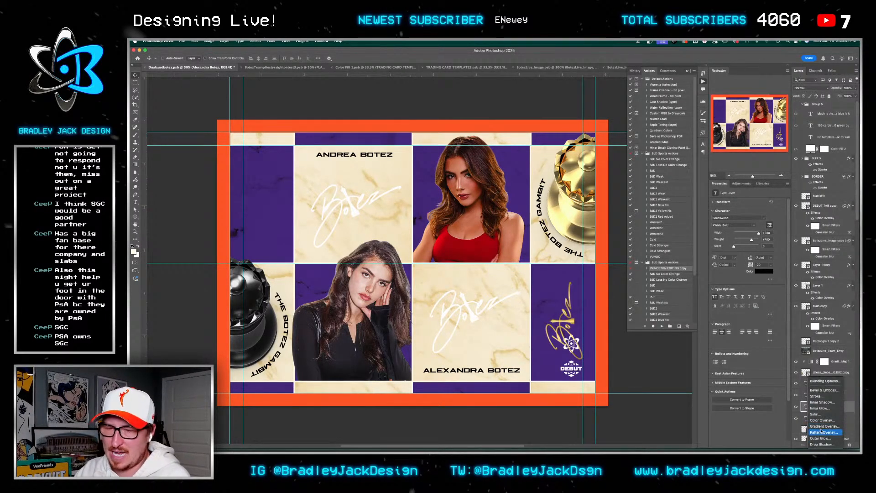
{"action": "left_click", "coordinate": [822, 427]}
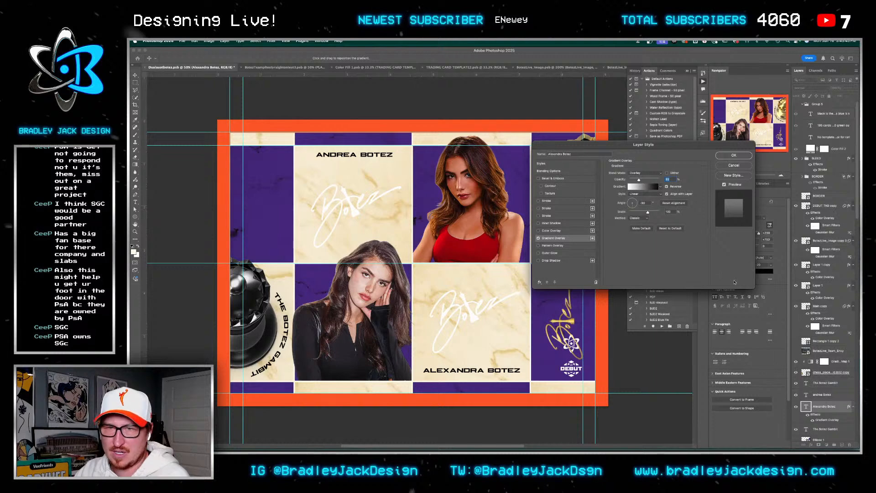
{"action": "left_click", "coordinate": [641, 185]}
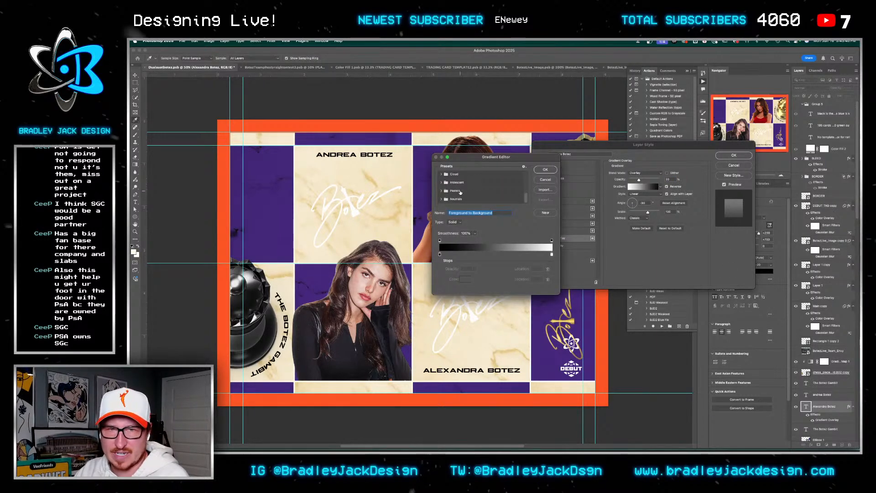
{"action": "left_click", "coordinate": [544, 179]}
{"action": "left_click", "coordinate": [748, 166]}
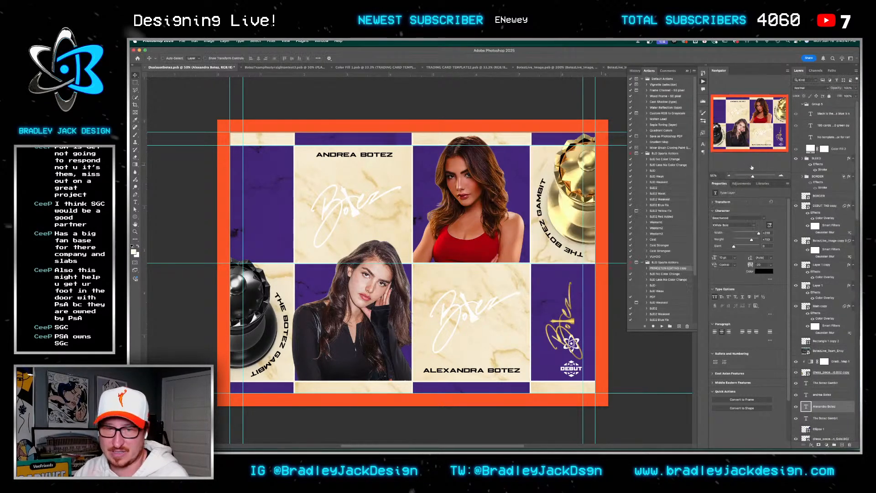
Add a white Stroke effect to the ALEXANDRA BOTEZ text
{"action": "double_click", "coordinate": [507, 375]}
{"action": "left_click", "coordinate": [813, 445]}
{"action": "left_click", "coordinate": [822, 405]}
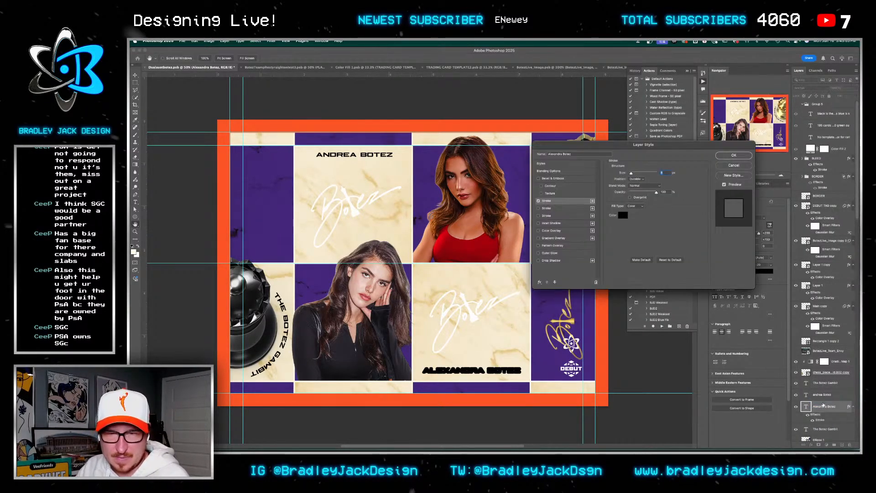
{"action": "left_click", "coordinate": [622, 215]}
{"action": "left_click_drag", "start_coordinate": [461, 214], "coordinate": [345, 156]}
{"action": "key", "text": "Return"}
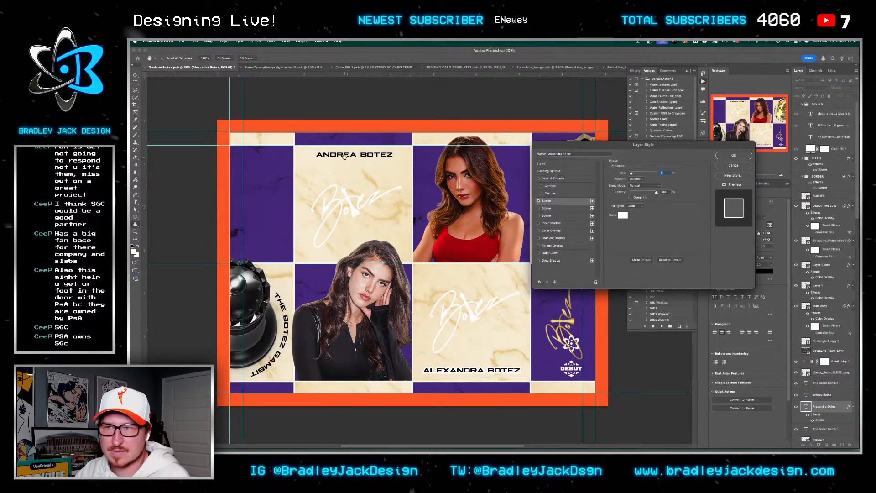
{"action": "key", "text": "Return"}
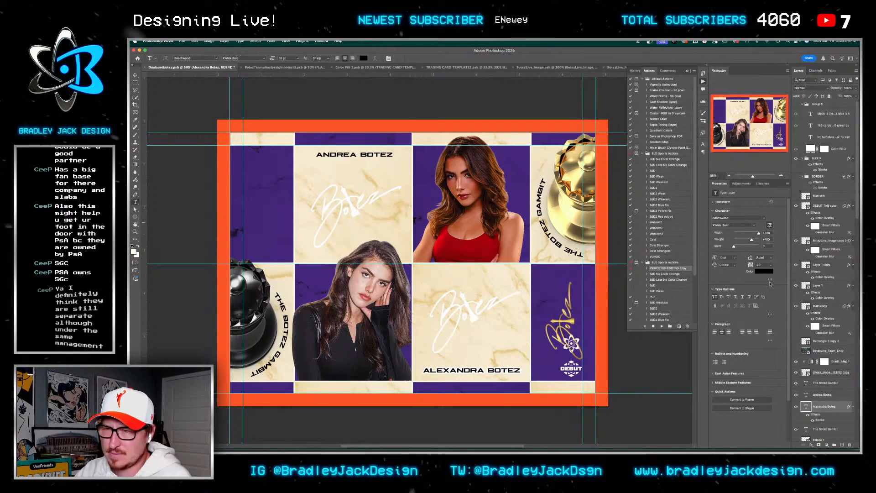
Copy the white Stroke effect onto the ANDREA BOTEZ text and both curved THE BOTEZ GAMBIT texts
{"action": "left_click_drag", "start_coordinate": [815, 414], "coordinate": [818, 397]}
{"action": "key", "text": "v"}
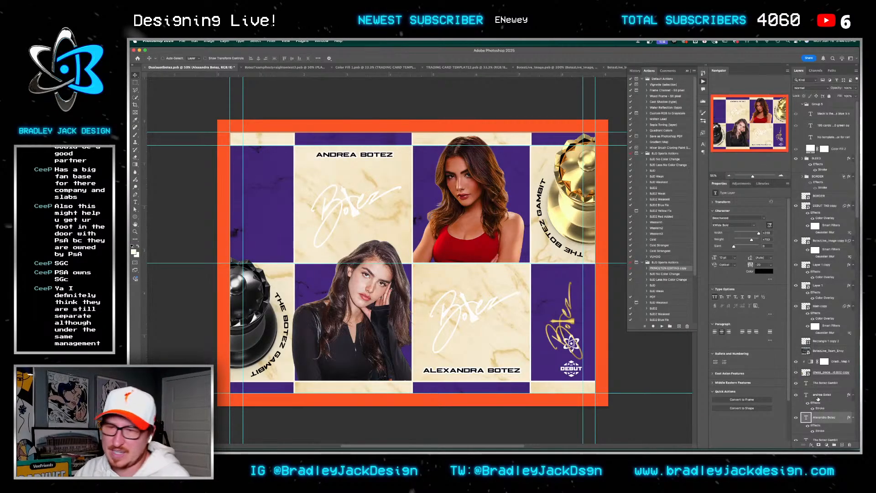
{"action": "scroll", "coordinate": [815, 401], "scroll_direction": "down", "scroll_amount": 3}
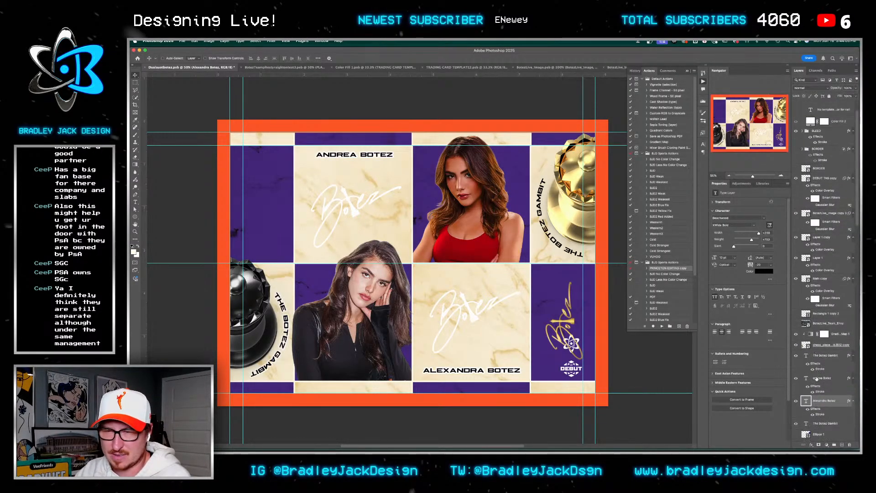
{"action": "scroll", "coordinate": [817, 378], "scroll_direction": "down", "scroll_amount": 1}
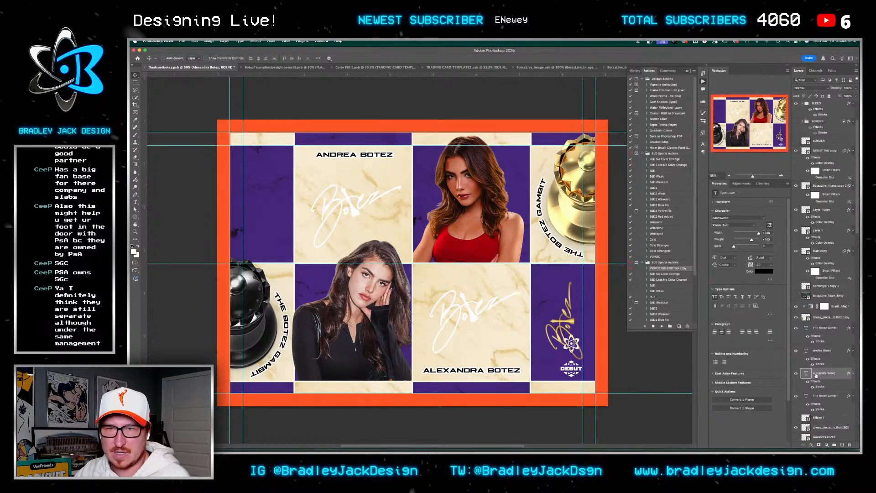
Try copying the white Stroke effect onto the black chess queen's layer, and undo it
{"action": "scroll", "coordinate": [816, 375], "scroll_direction": "down", "scroll_amount": 1}
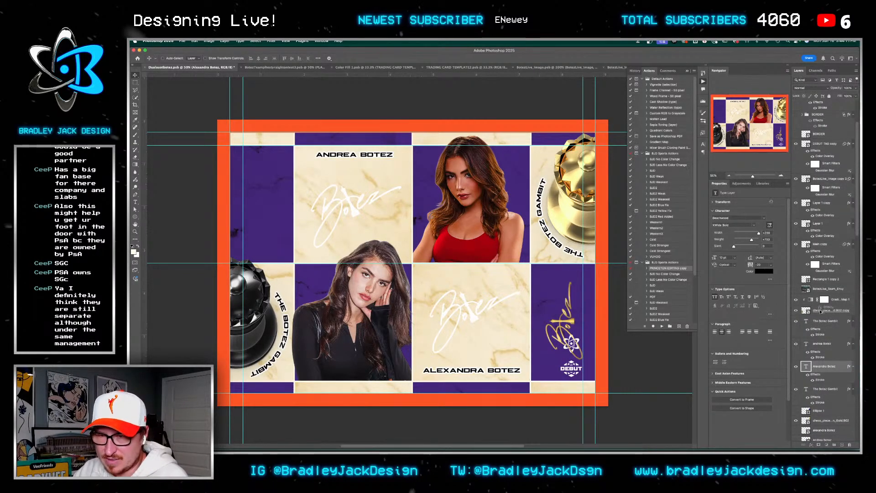
{"action": "left_click_drag", "start_coordinate": [820, 311], "coordinate": [820, 312]}
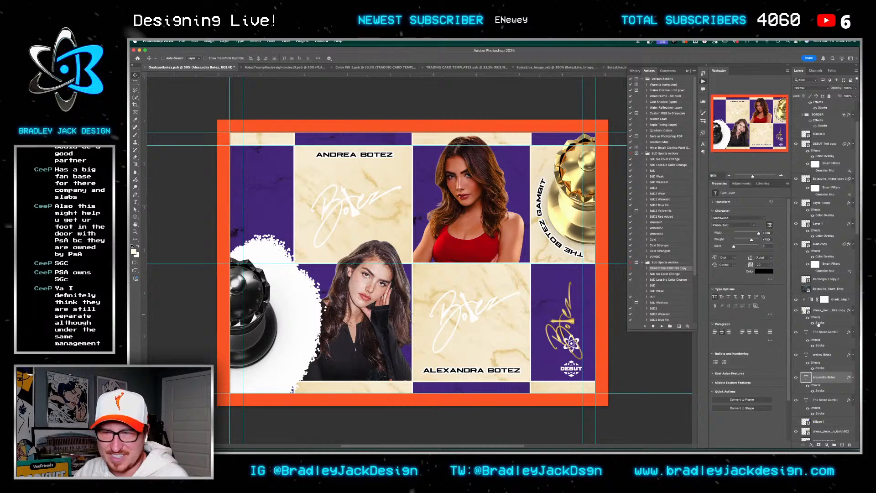
{"action": "key", "text": "super+z"}
Duplicate the black chess queen with New Smart Object via Copy, and place the duplicate directly beneath the original layer
{"action": "left_click", "coordinate": [838, 310]}
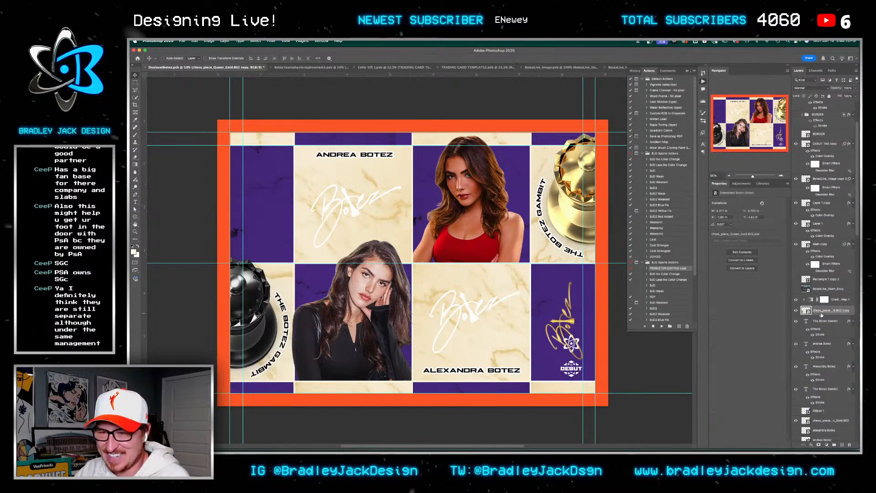
{"action": "right_click", "coordinate": [834, 309]}
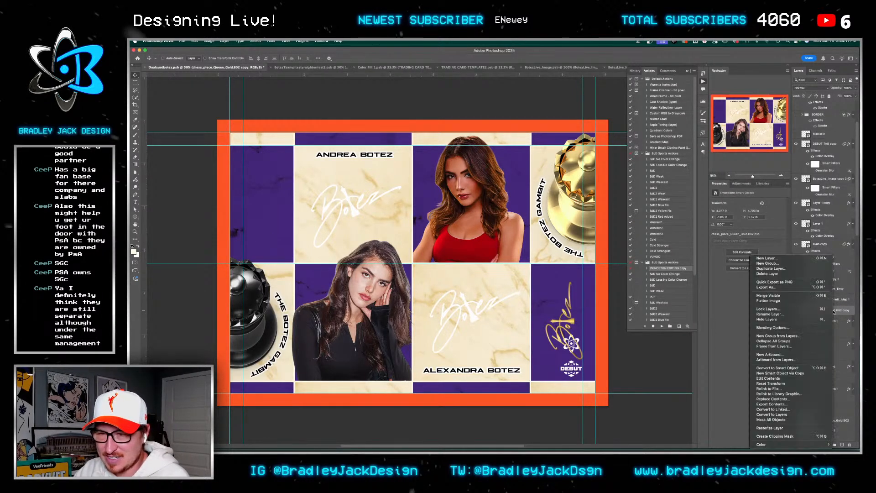
{"action": "left_click", "coordinate": [809, 369]}
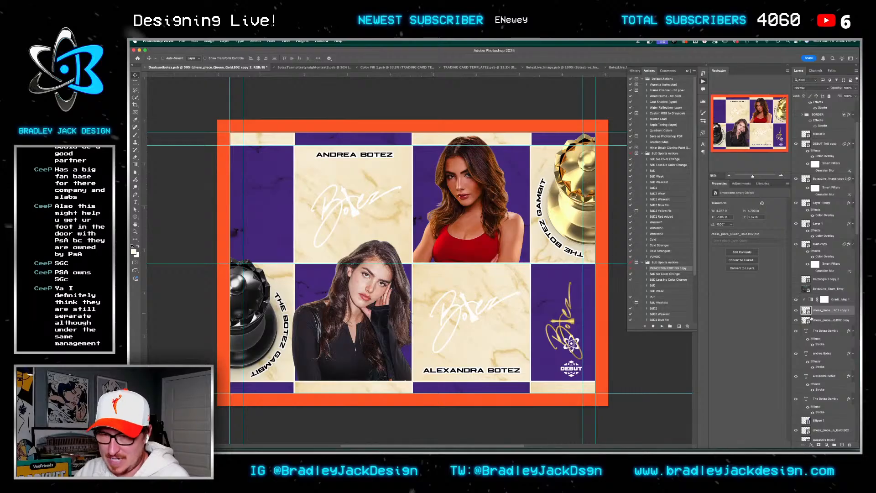
{"action": "mouse_move", "coordinate": [810, 313]}
{"action": "left_mouse_down"}
{"action": "mouse_move", "coordinate": [818, 327]}
{"action": "mouse_move", "coordinate": [808, 301]}
{"action": "mouse_move", "coordinate": [810, 311]}
{"action": "left_mouse_up"}
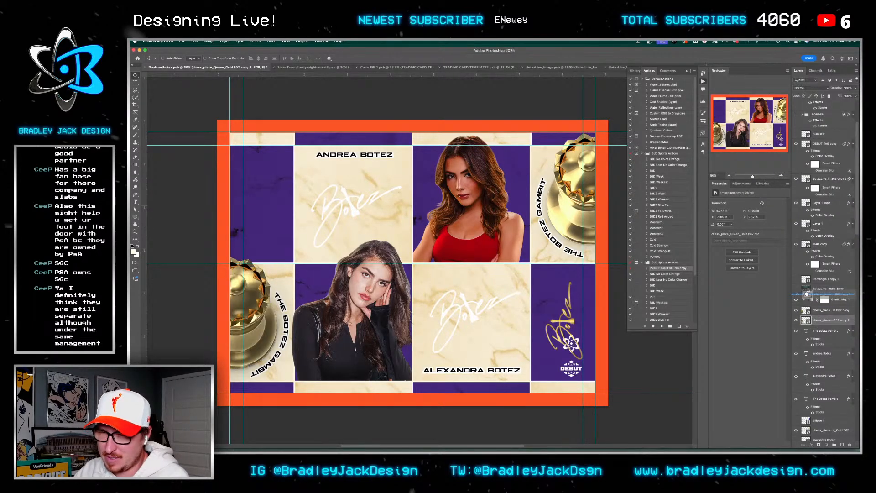
{"action": "key", "text": "super+alt+g"}
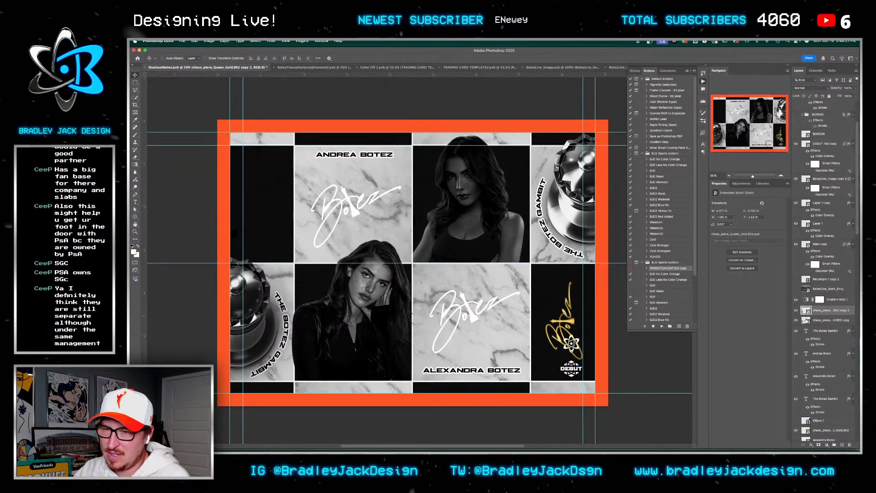
{"action": "left_click_drag", "start_coordinate": [812, 312], "coordinate": [825, 323]}
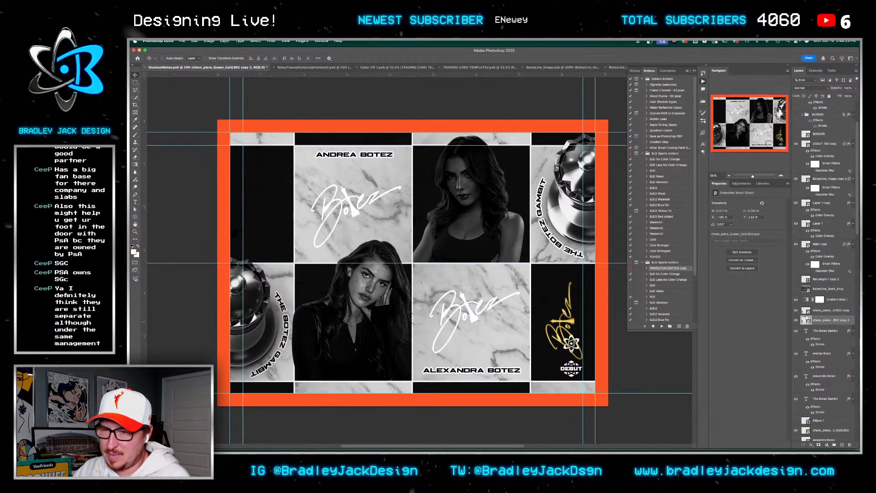
Hide the Shadows layer inside the upper black queen's smart object, save it, and clip the Gradient Map back onto the queen
{"action": "double_click", "coordinate": [806, 320]}
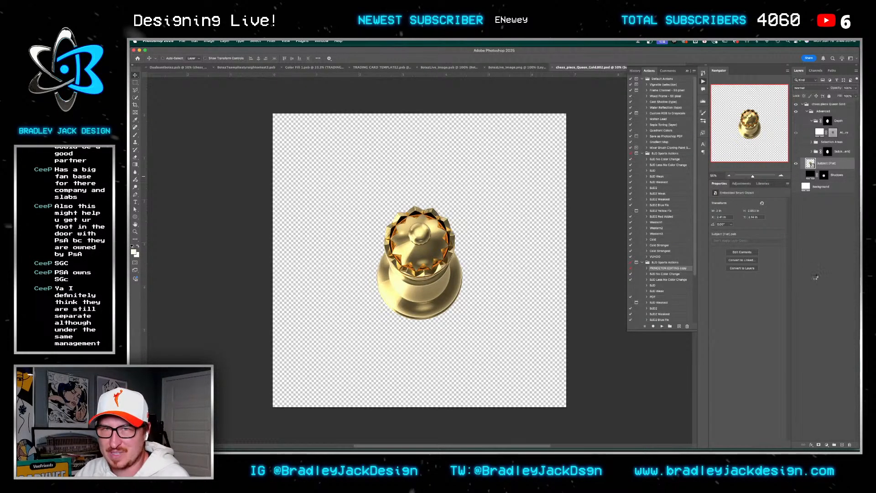
{"action": "key", "text": "ctrl+w"}
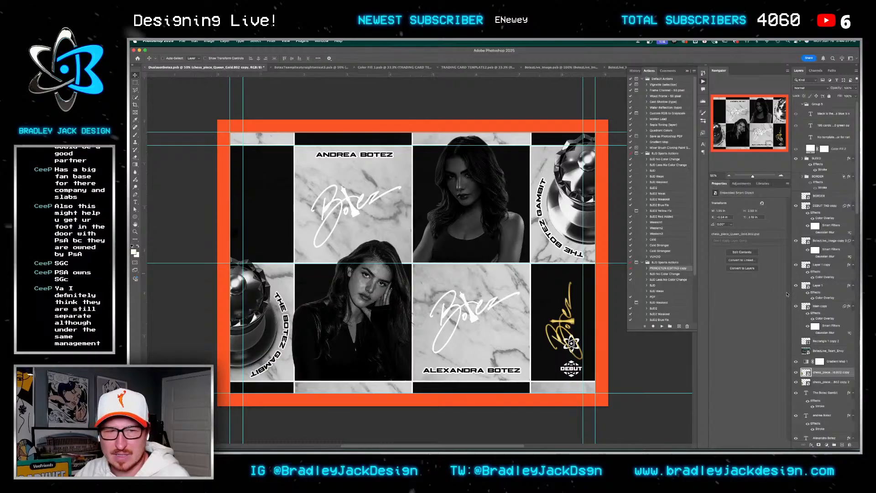
{"action": "left_click", "coordinate": [808, 366], "text": "alt"}
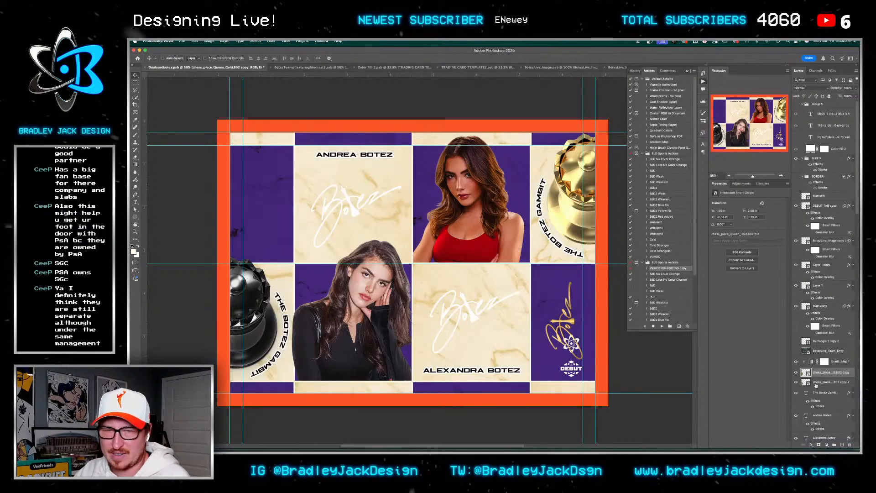
Hide the flat subject layer inside the lower queen duplicate's smart object, keeping only Shadows visible, and save and close it
{"action": "left_click", "coordinate": [805, 382]}
{"action": "double_click", "coordinate": [805, 383]}
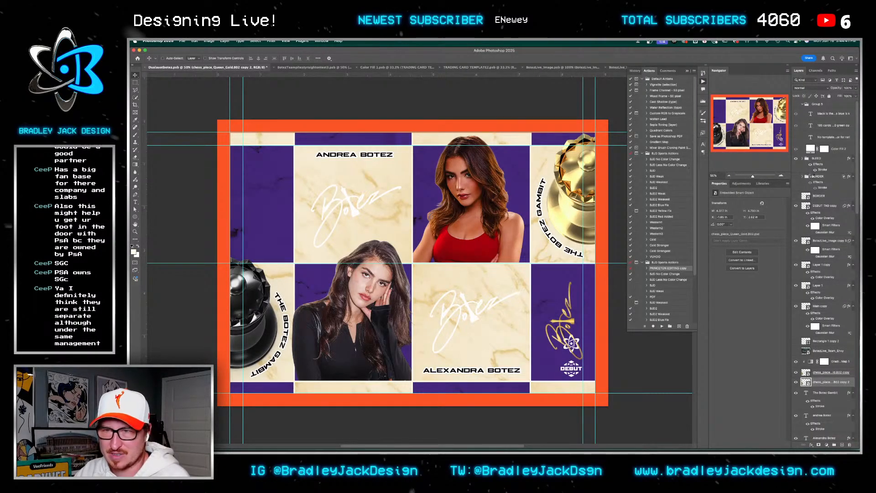
{"action": "left_click", "coordinate": [796, 163]}
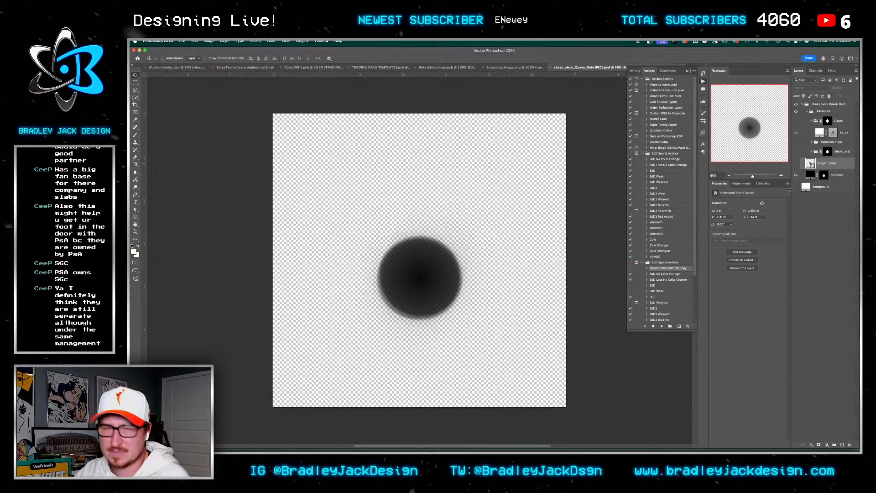
{"action": "key", "text": "super+w"}
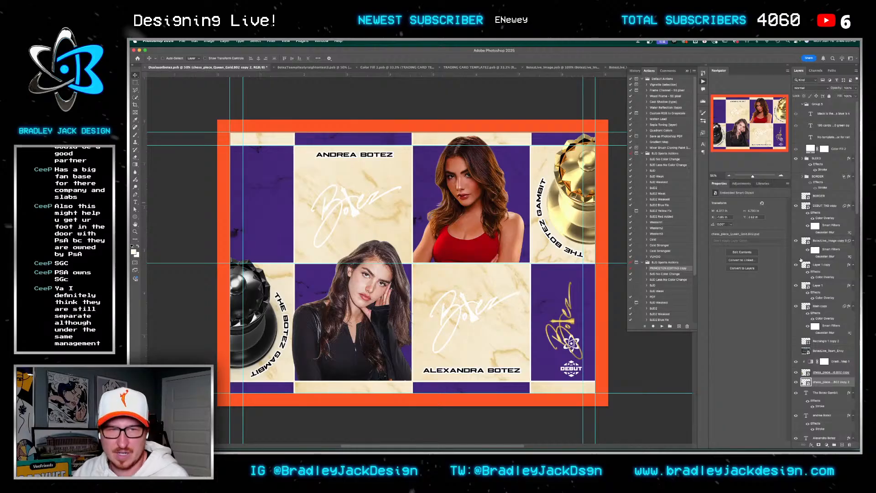
Give the shadowless black queen a white Stroke effect and copy that effect onto the gold queen's layer
{"action": "left_click", "coordinate": [834, 371]}
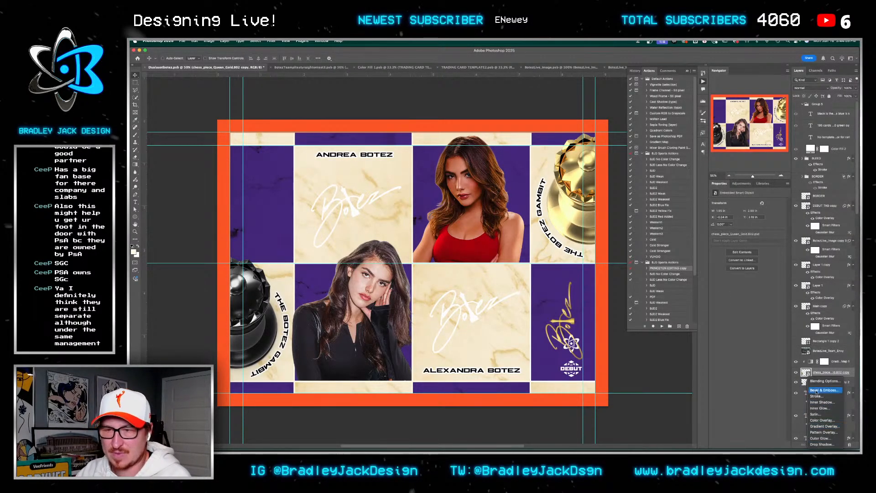
{"action": "left_click_drag", "start_coordinate": [815, 401], "coordinate": [817, 374]}
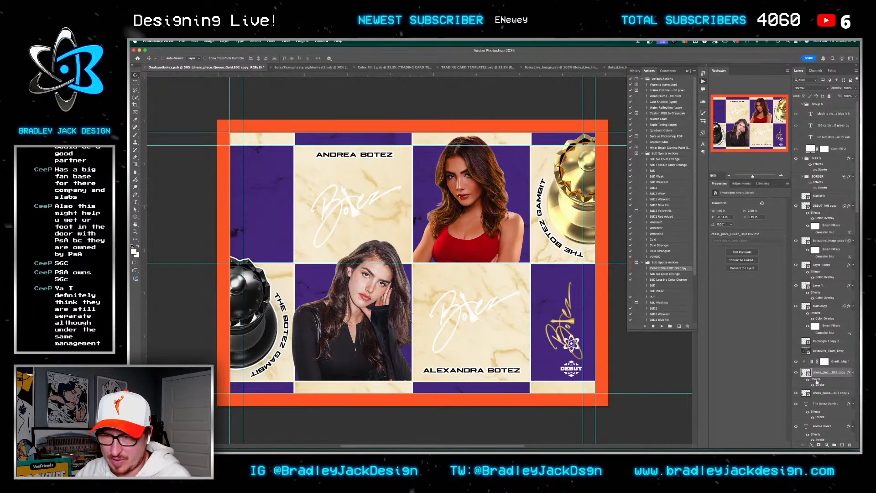
{"action": "left_click_drag", "start_coordinate": [816, 382], "coordinate": [828, 408]}
{"action": "scroll", "coordinate": [821, 388], "scroll_direction": "down", "scroll_amount": 5}
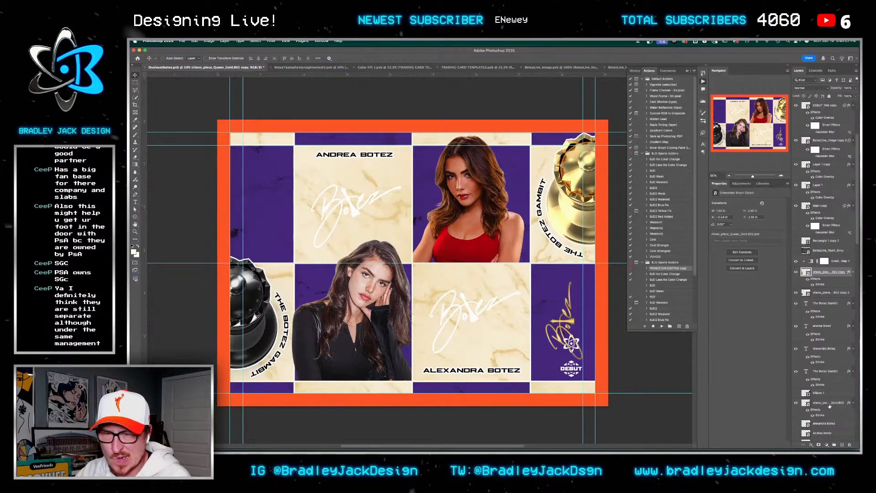
Duplicate the gold chess queen with New Smart Object via Copy and place the duplicate directly beneath the original layer
{"action": "right_click", "coordinate": [824, 414]}
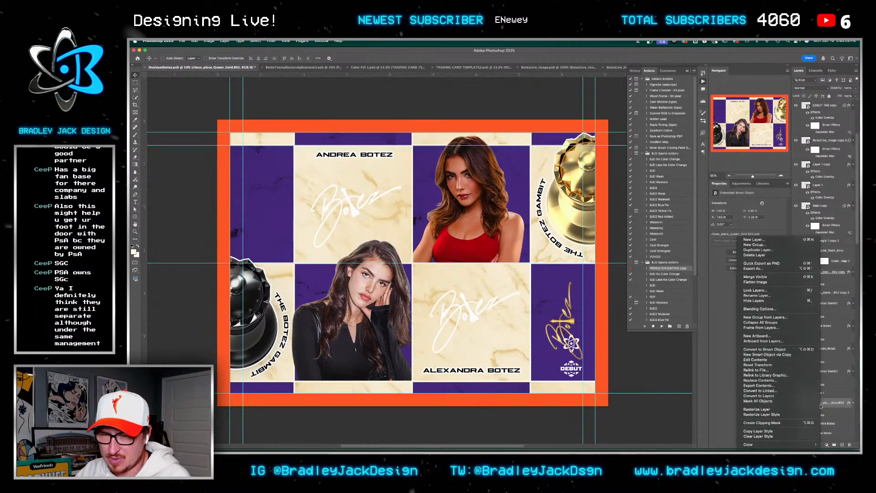
{"action": "left_click", "coordinate": [795, 358]}
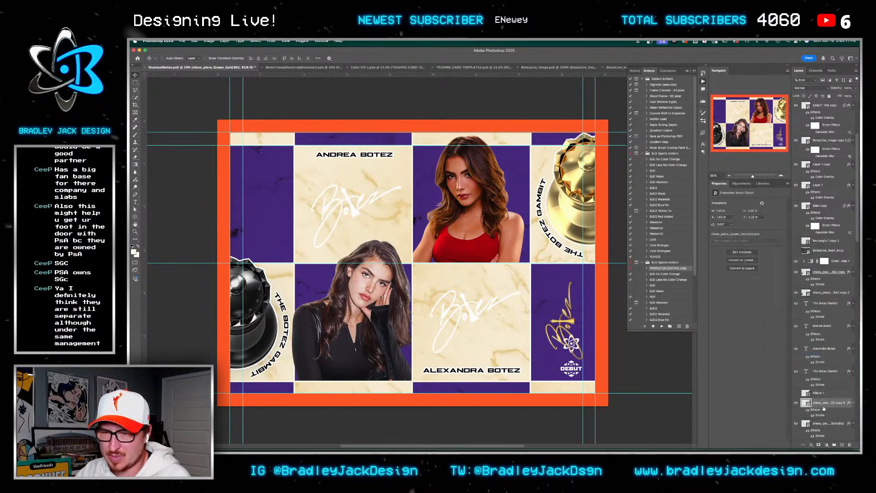
{"action": "left_click_drag", "start_coordinate": [818, 394], "coordinate": [813, 424]}
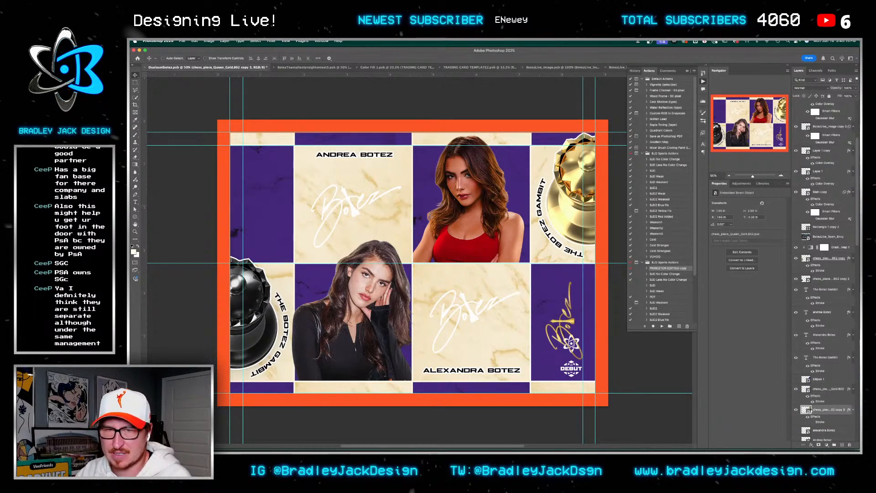
Hide the Subject (Flat) layer inside the lower gold queen's smart object, keeping only Shadows visible, and save and close it
{"action": "double_click", "coordinate": [806, 409]}
{"action": "left_click", "coordinate": [796, 175], "text": "alt"}
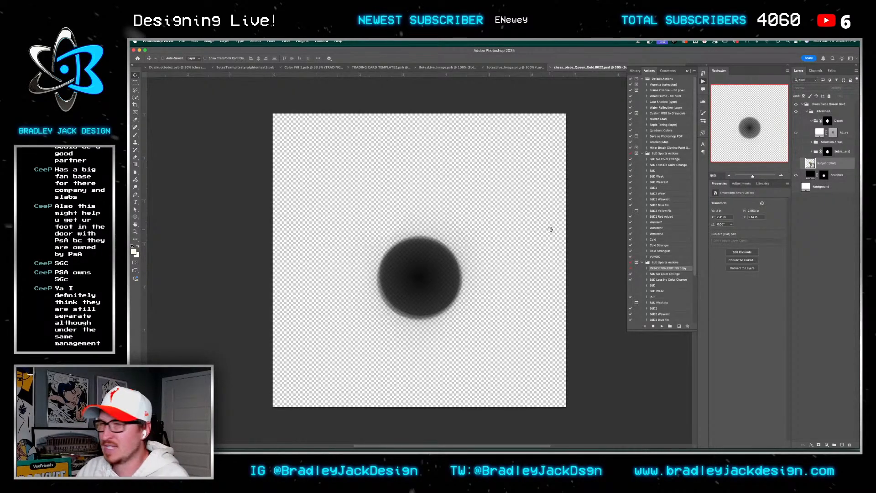
{"action": "key", "text": "super+w"}
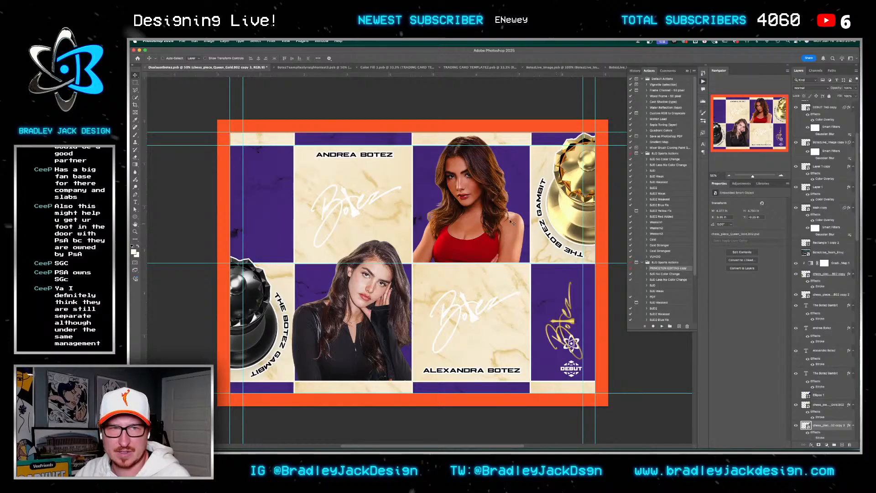
Hide the guides on the card and save the document
{"action": "key", "text": "super+semicolon"}
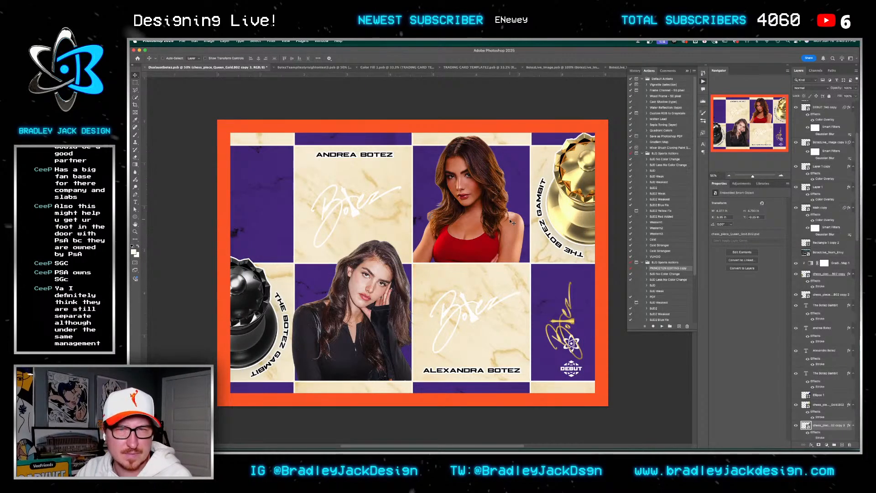
{"action": "scroll", "coordinate": [835, 280], "scroll_direction": "up", "scroll_amount": 5}
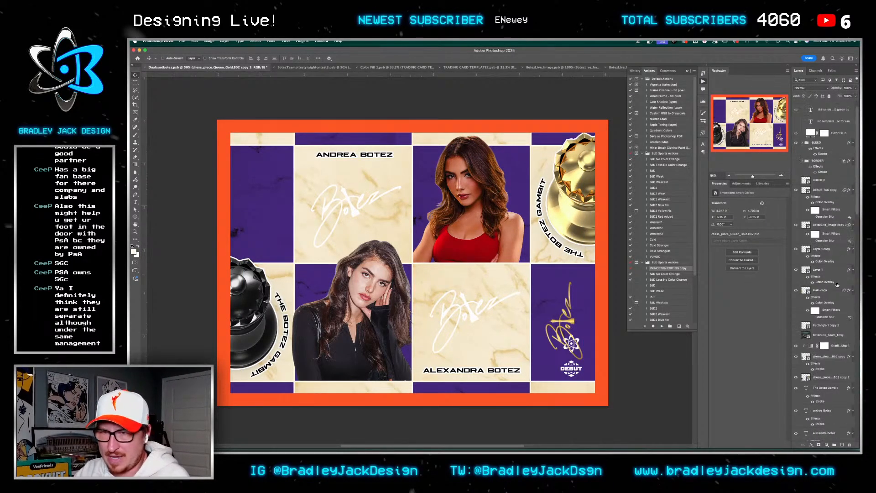
{"action": "key", "text": "super+s"}
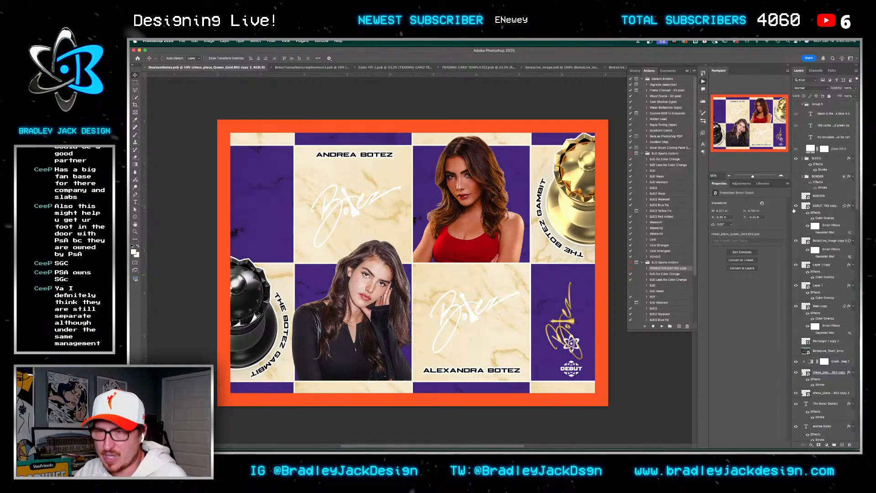
Hide the gold Botez signature layer on the purple square that holds the DEBUT logo
{"action": "left_click", "coordinate": [796, 205]}
{"action": "left_click", "coordinate": [795, 206]}
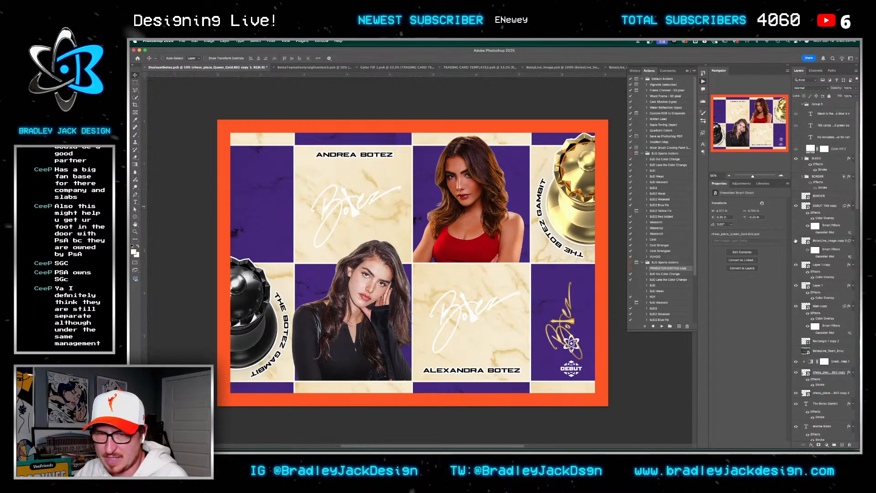
{"action": "left_click", "coordinate": [795, 240]}
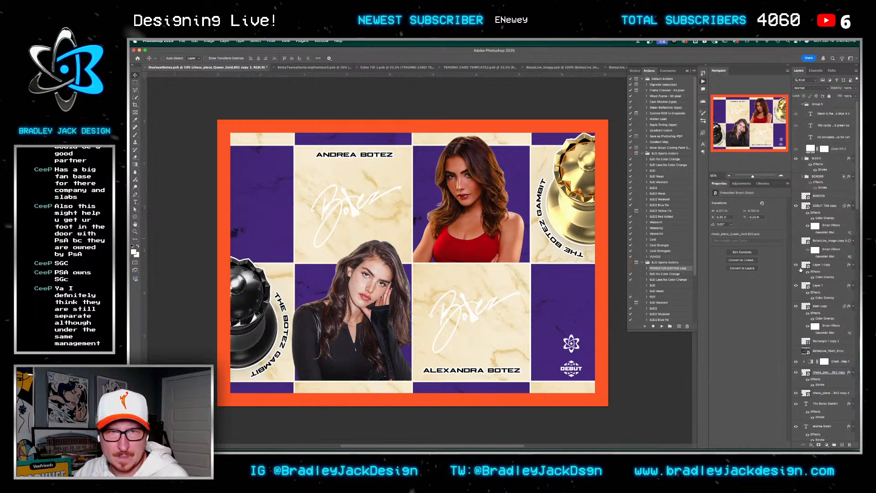
Find the photo layers of the woman in red and release the lower, unmasked copy from its clipping mask
{"action": "right_click", "coordinate": [466, 212]}
{"action": "left_click", "coordinate": [502, 236]}
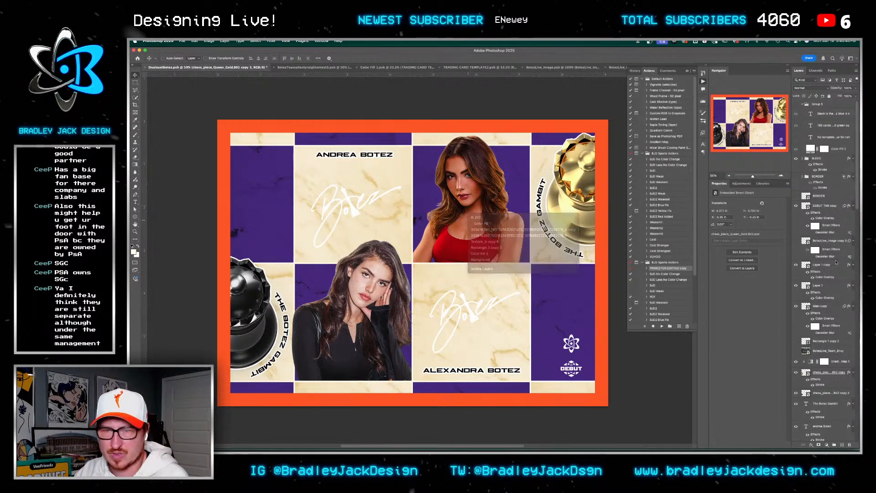
{"action": "scroll", "coordinate": [836, 400], "scroll_direction": "down", "scroll_amount": 3}
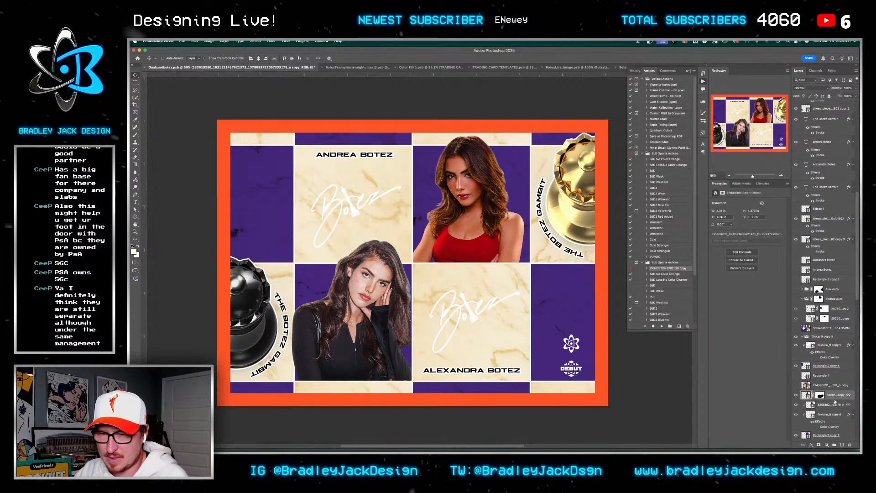
{"action": "scroll", "coordinate": [837, 400], "scroll_direction": "down", "scroll_amount": 1}
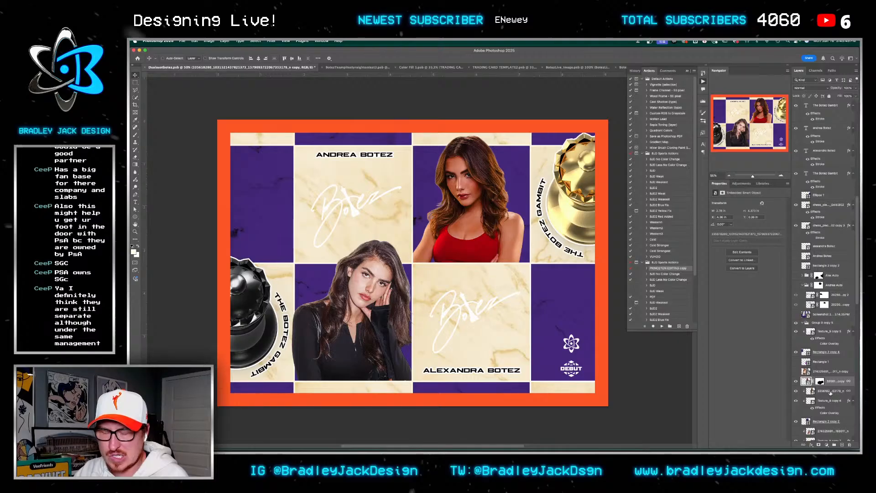
{"action": "left_click", "coordinate": [826, 394]}
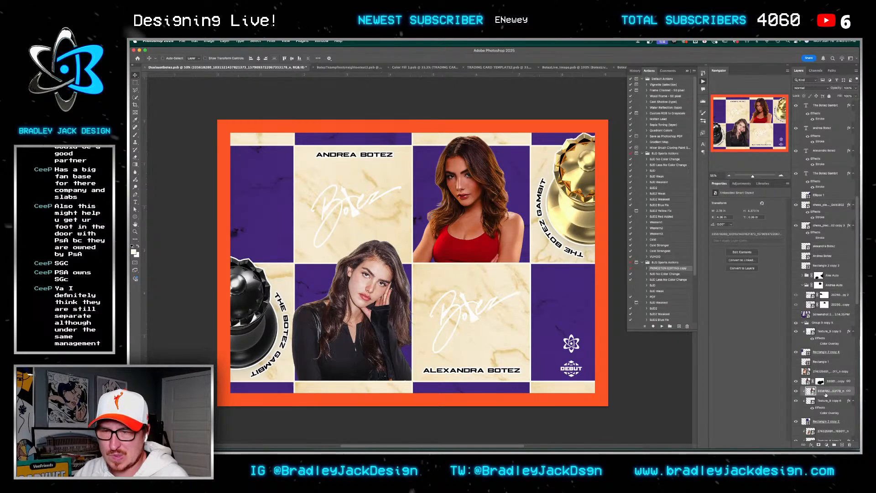
{"action": "double_click", "coordinate": [825, 391]}
{"action": "key", "text": "Return"}
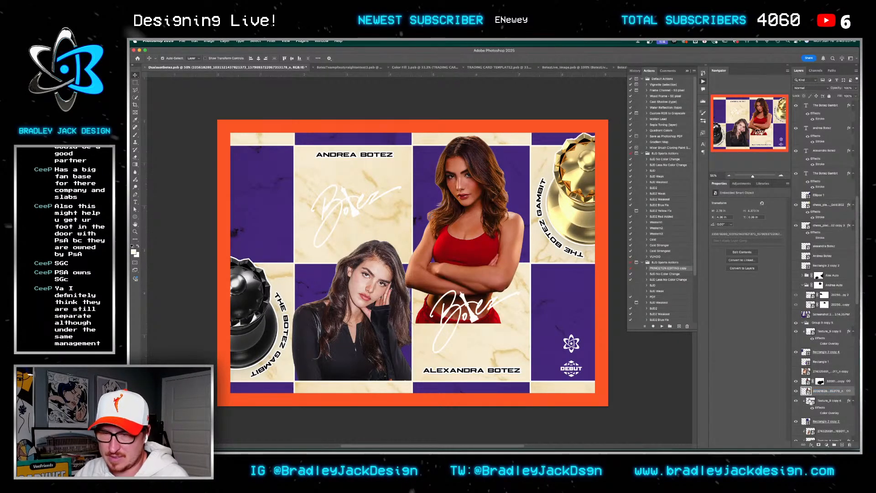
Load the outline of the purple square behind the woman in red as a selection and hide her unclipped photo layer
{"action": "left_click", "coordinate": [810, 401], "text": "ctrl"}
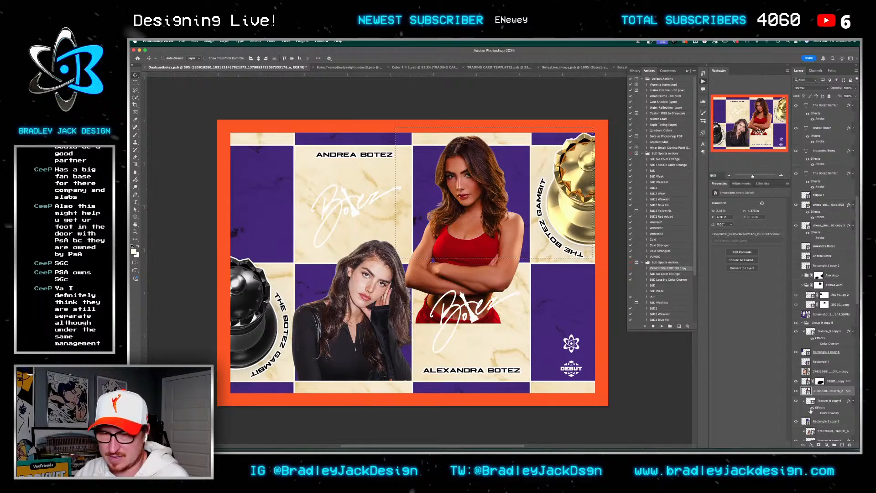
{"action": "left_click", "coordinate": [807, 391], "text": "ctrl"}
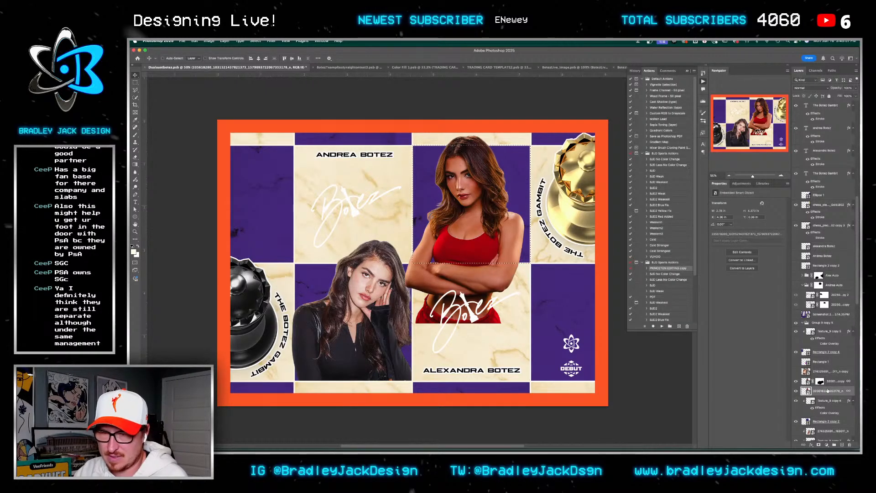
{"action": "key", "text": "Return"}
{"action": "left_click", "coordinate": [795, 391]}
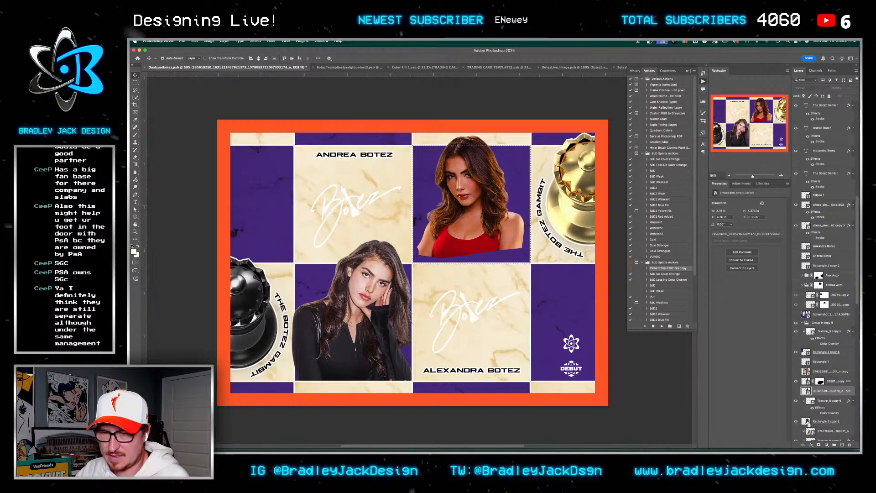
{"action": "left_click", "coordinate": [820, 381]}
{"action": "key", "text": "b"}
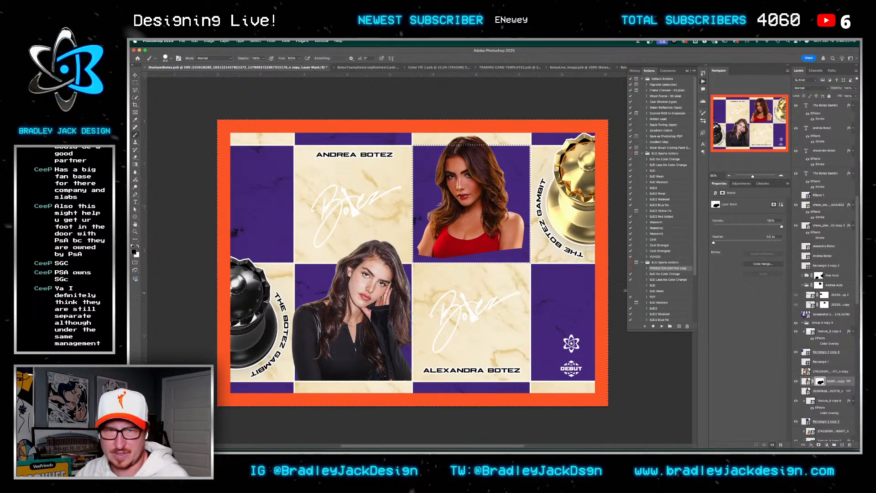
{"action": "scroll", "coordinate": [543, 254], "scroll_direction": "up", "scroll_amount": 3}
{"action": "scroll", "coordinate": [542, 254], "scroll_direction": "up", "scroll_amount": 3}
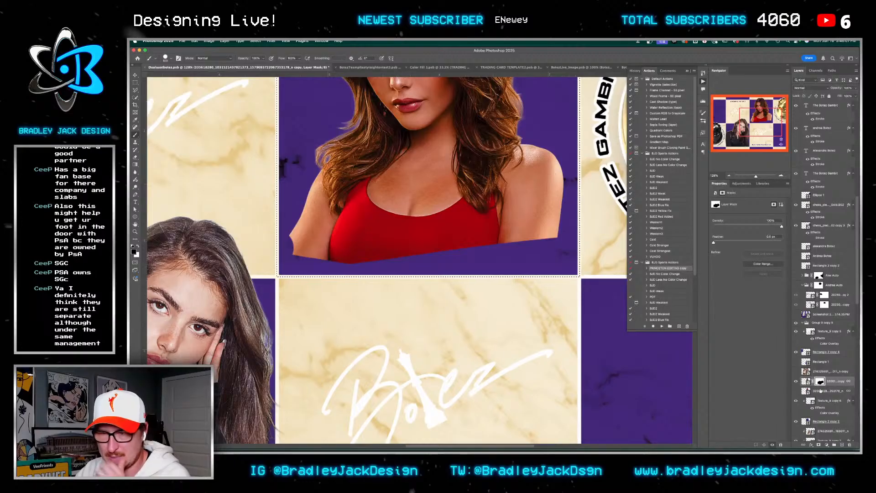
{"action": "key", "text": "ctrl+d"}
{"action": "key", "text": "v"}
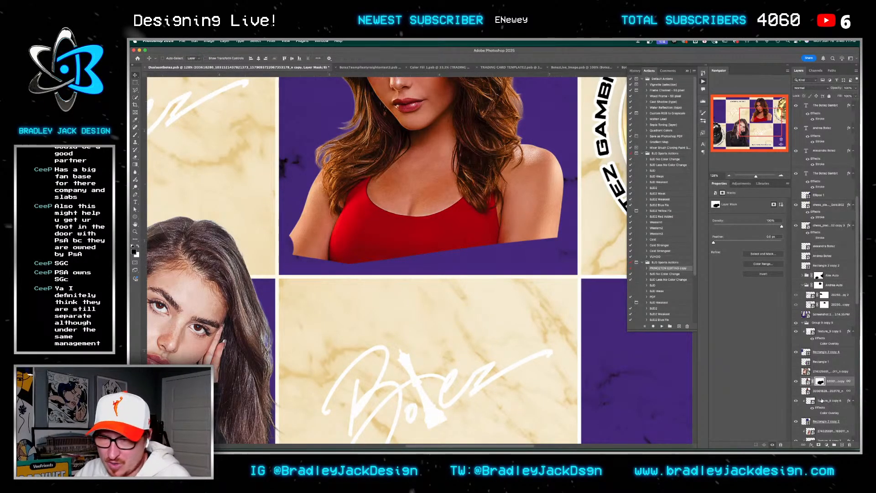
Select the two purple squares behind the women and set their shape stroke colour to white
{"action": "scroll", "coordinate": [820, 396], "scroll_direction": "down", "scroll_amount": 3}
{"action": "scroll", "coordinate": [828, 388], "scroll_direction": "down", "scroll_amount": 5}
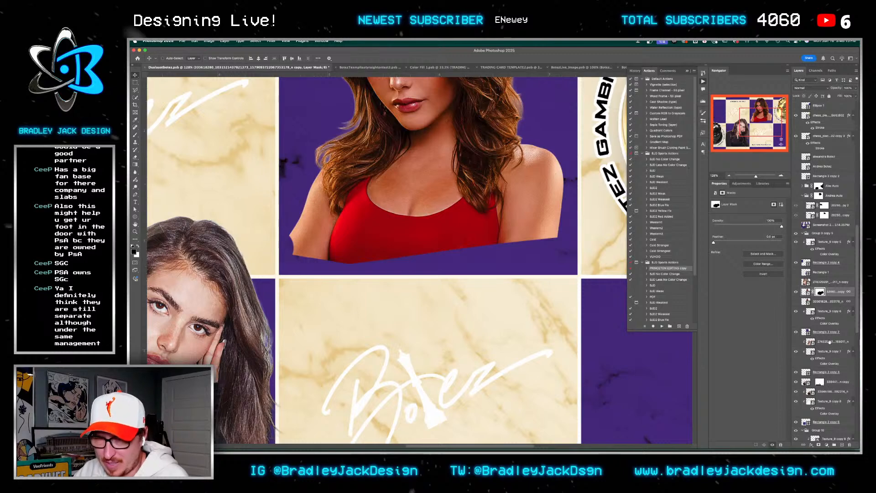
{"action": "left_click", "coordinate": [826, 333]}
{"action": "scroll", "coordinate": [829, 340], "scroll_direction": "down", "scroll_amount": 3}
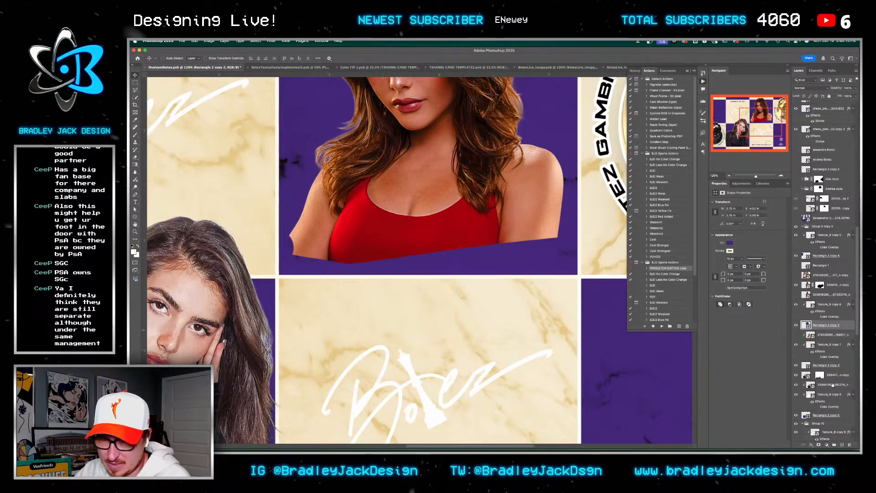
{"action": "left_click", "coordinate": [827, 405], "text": "super"}
{"action": "scroll", "coordinate": [827, 396], "scroll_direction": "down", "scroll_amount": 6}
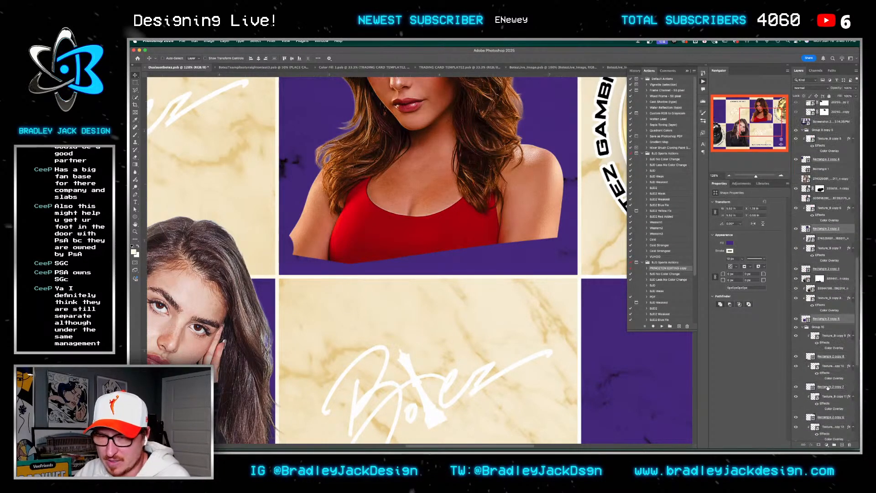
{"action": "key", "text": "u"}
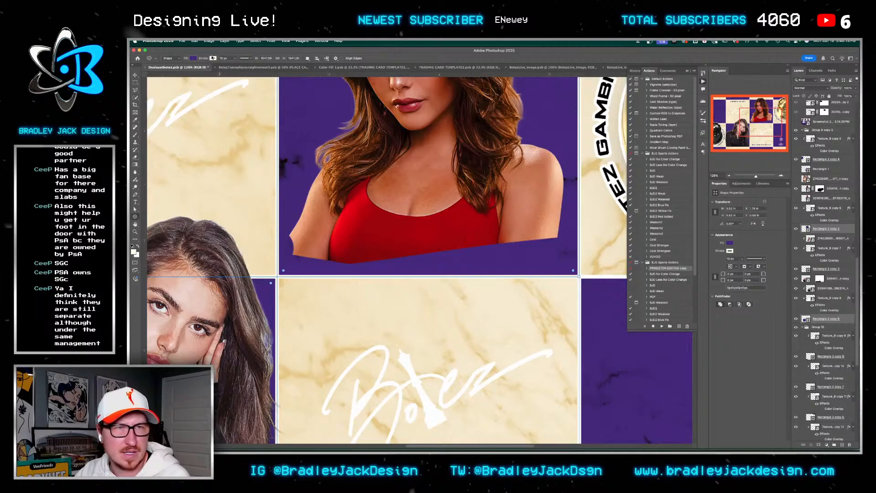
{"action": "left_click", "coordinate": [212, 58]}
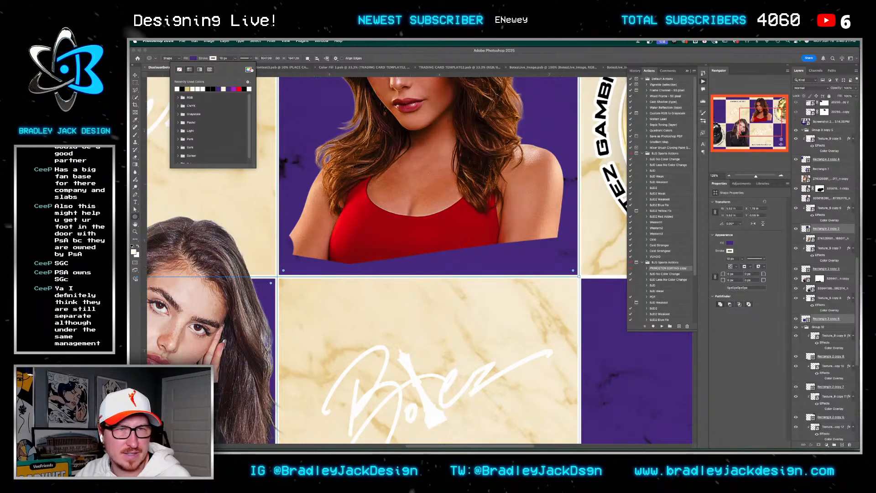
{"action": "left_click", "coordinate": [248, 70]}
{"action": "key", "text": "Return"}
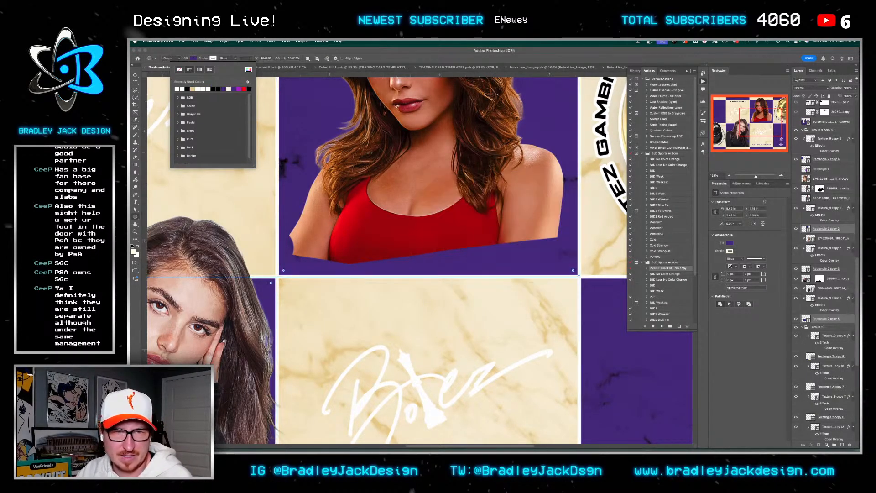
{"action": "key", "text": "Return"}
Select the four rectangle shapes in Group 10 and open their stroke colour options
{"action": "left_click", "coordinate": [826, 327]}
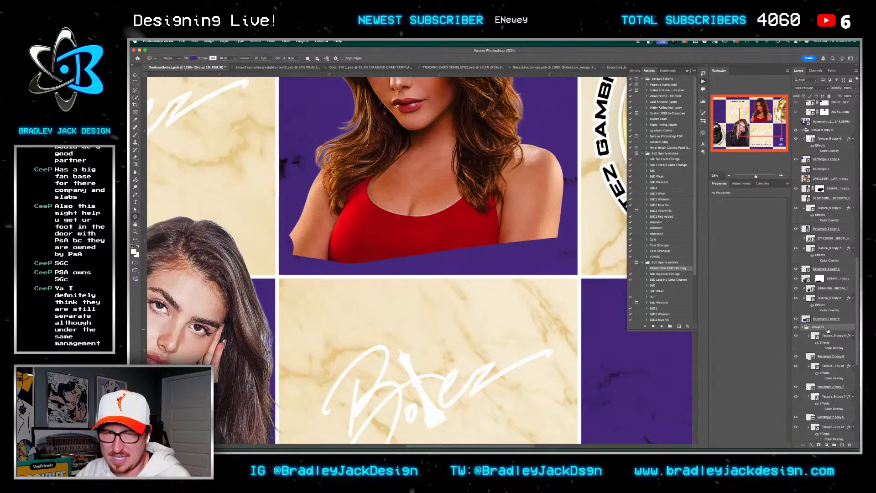
{"action": "scroll", "coordinate": [828, 329], "scroll_direction": "down", "scroll_amount": 1}
{"action": "scroll", "coordinate": [828, 329], "scroll_direction": "down", "scroll_amount": 3}
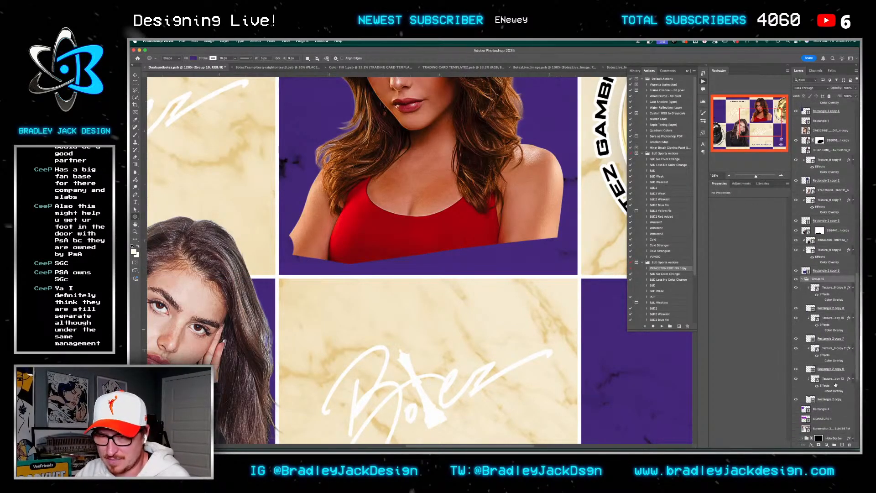
{"action": "left_click", "coordinate": [829, 400]}
{"action": "left_click", "coordinate": [830, 308], "text": "shift"}
{"action": "left_click", "coordinate": [213, 59]}
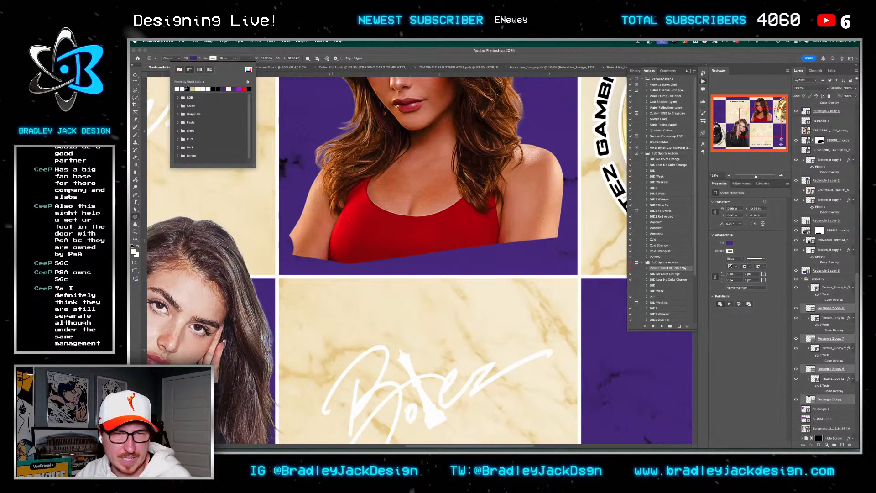
{"action": "scroll", "coordinate": [379, 299], "scroll_direction": "down", "scroll_amount": 5}
{"action": "scroll", "coordinate": [379, 298], "scroll_direction": "up", "scroll_amount": 6}
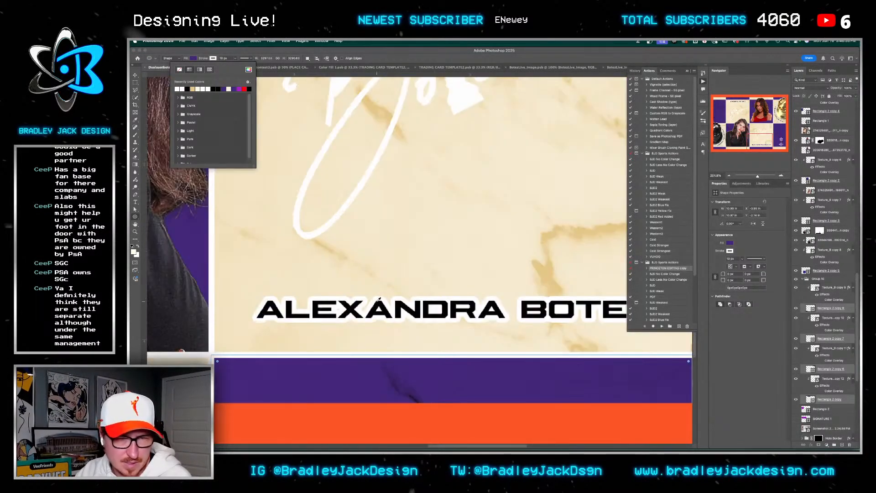
{"action": "left_click", "coordinate": [309, 306]}
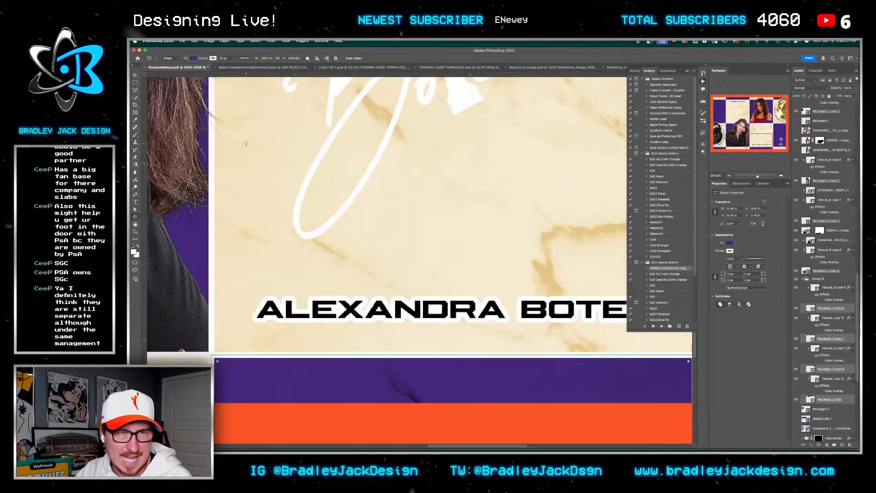
{"action": "left_click", "coordinate": [213, 58]}
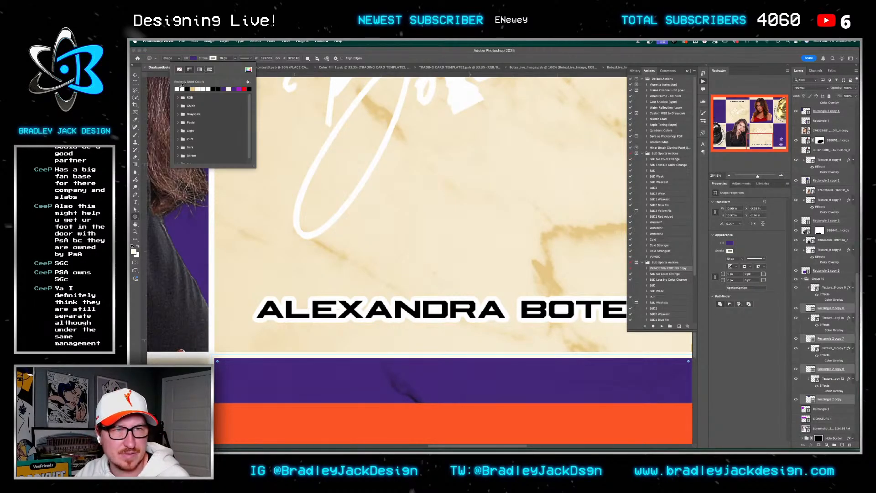
{"action": "key", "text": "Escape"}
Select the purple square beside the upper signature square, above the black queen, and set its shape stroke colour to white
{"action": "key", "text": "v"}
{"action": "mouse_move", "coordinate": [256, 172]}
{"action": "left_mouse_down"}
{"action": "mouse_move", "coordinate": [488, 173]}
{"action": "mouse_move", "coordinate": [340, 211]}
{"action": "left_mouse_up"}
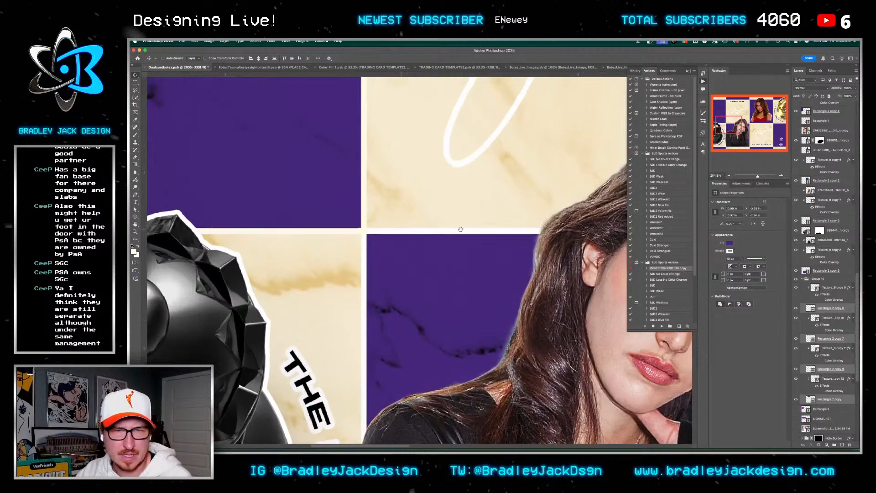
{"action": "right_click", "coordinate": [340, 211]}
{"action": "left_click", "coordinate": [358, 223]}
{"action": "key", "text": "u"}
{"action": "left_click", "coordinate": [193, 58]}
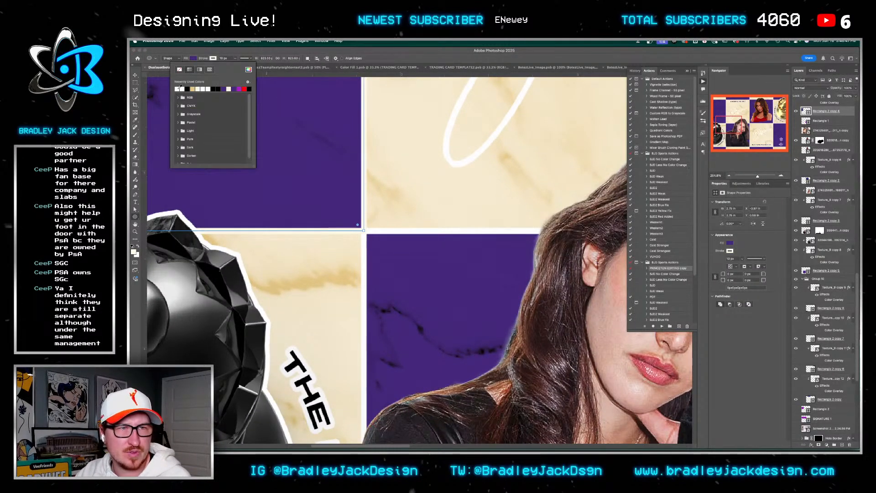
{"action": "left_click", "coordinate": [178, 89]}
Examine the white borders between the squares across the card for consistent thickness
{"action": "key", "text": "v"}
{"action": "scroll", "coordinate": [178, 89], "scroll_direction": "down", "scroll_amount": 5}
{"action": "left_click_drag", "start_coordinate": [484, 196], "coordinate": [468, 283]}
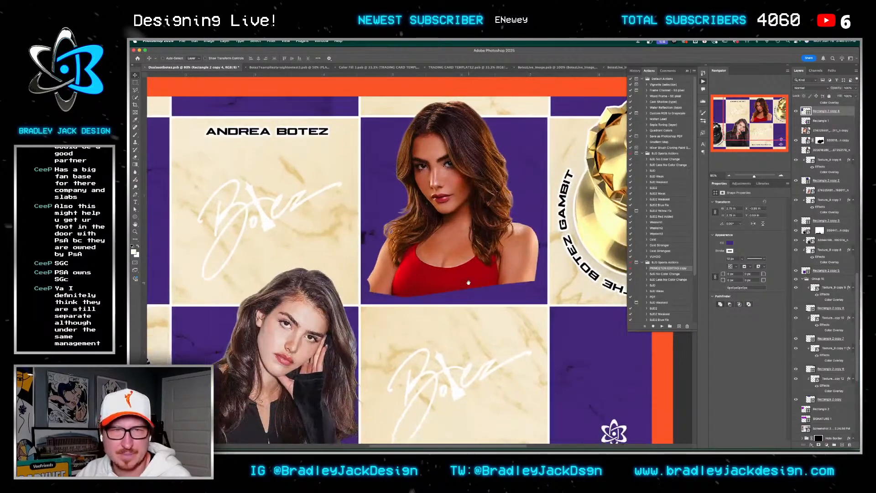
{"action": "scroll", "coordinate": [357, 104], "scroll_direction": "up", "scroll_amount": 5}
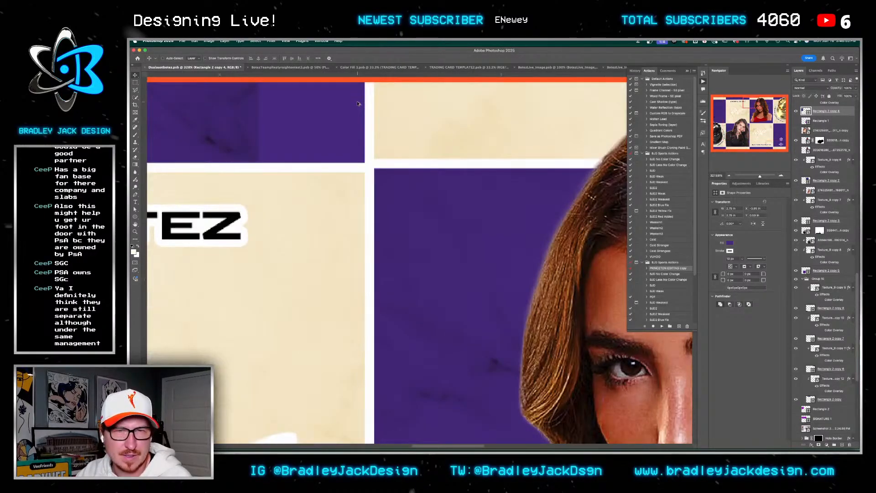
{"action": "left_click_drag", "start_coordinate": [510, 195], "coordinate": [283, 214]}
{"action": "scroll", "coordinate": [211, 221], "scroll_direction": "down", "scroll_amount": 2}
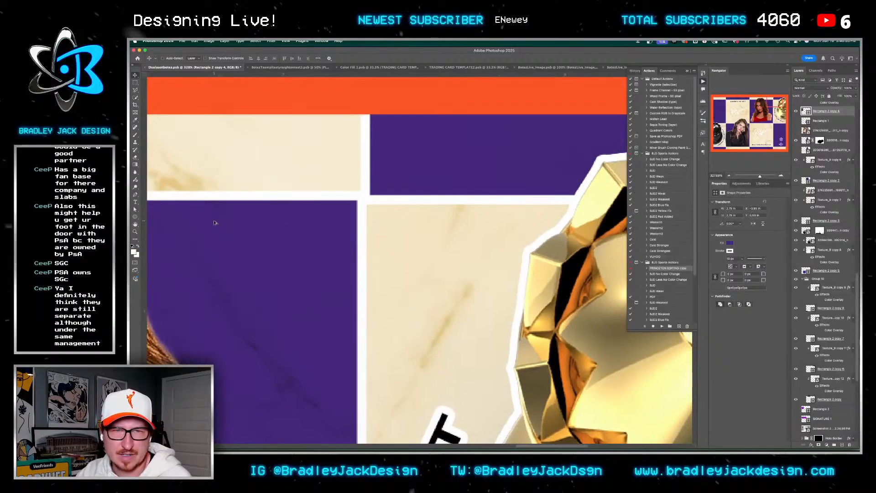
{"action": "scroll", "coordinate": [214, 222], "scroll_direction": "down", "scroll_amount": 4}
{"action": "left_click_drag", "start_coordinate": [287, 239], "coordinate": [456, 213]}
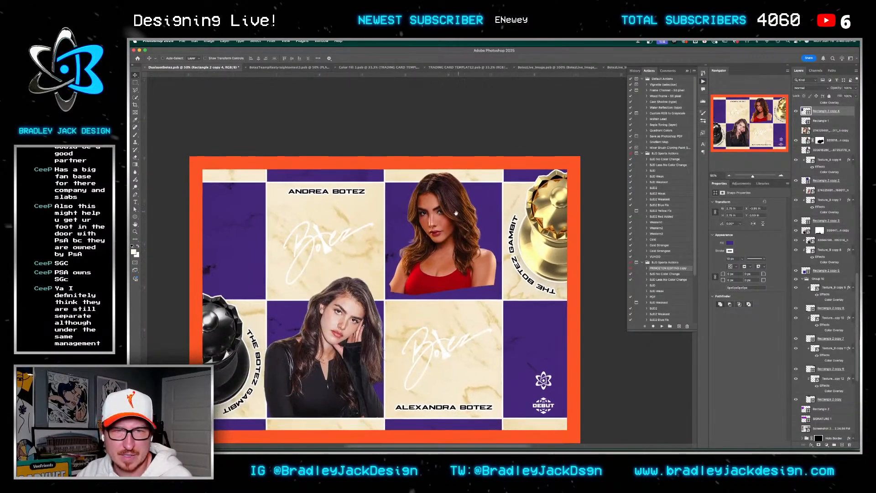
Select all eight purple rectangle shapes, inside and outside Group 10, and set their stroke width to 0 px
{"action": "left_click", "coordinate": [836, 400]}
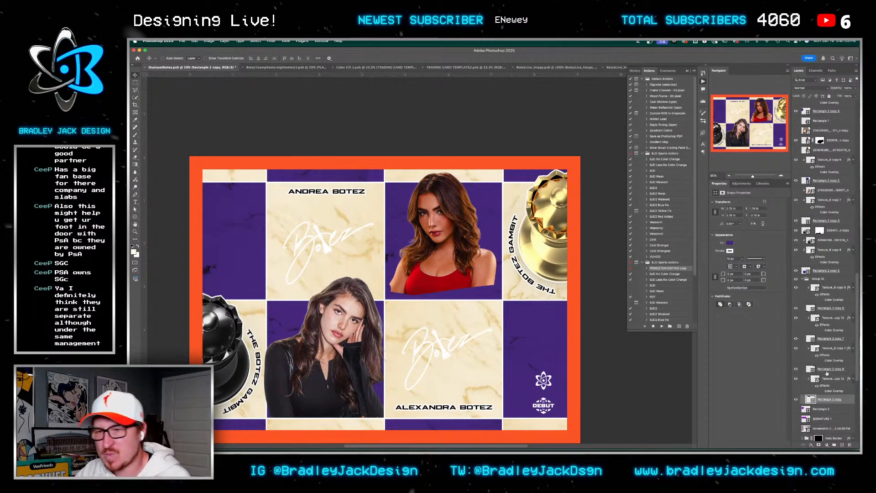
{"action": "left_click", "coordinate": [828, 368], "text": "super"}
{"action": "left_click", "coordinate": [827, 338], "text": "super"}
{"action": "left_click", "coordinate": [827, 308], "text": "super"}
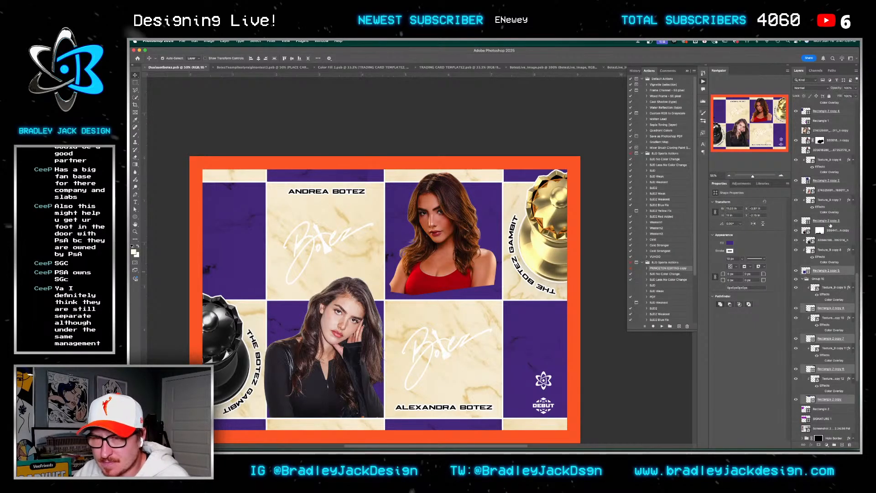
{"action": "scroll", "coordinate": [825, 184], "scroll_direction": "up", "scroll_amount": 1}
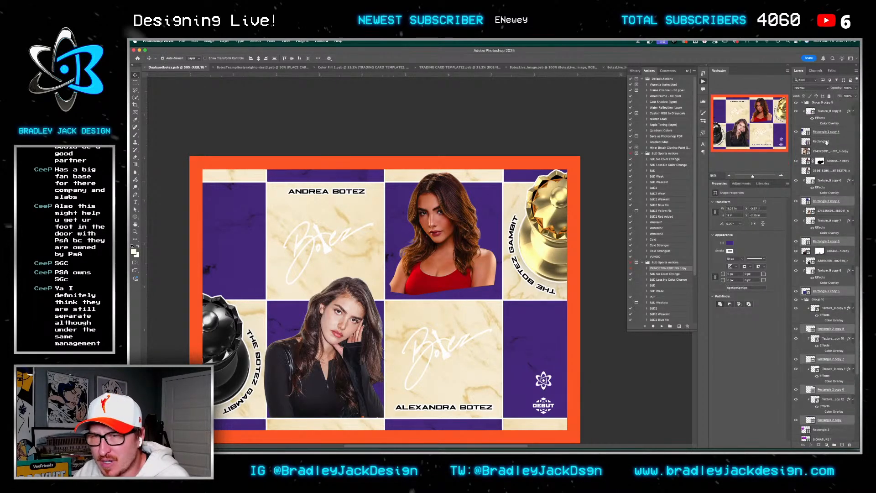
{"action": "key", "text": "u"}
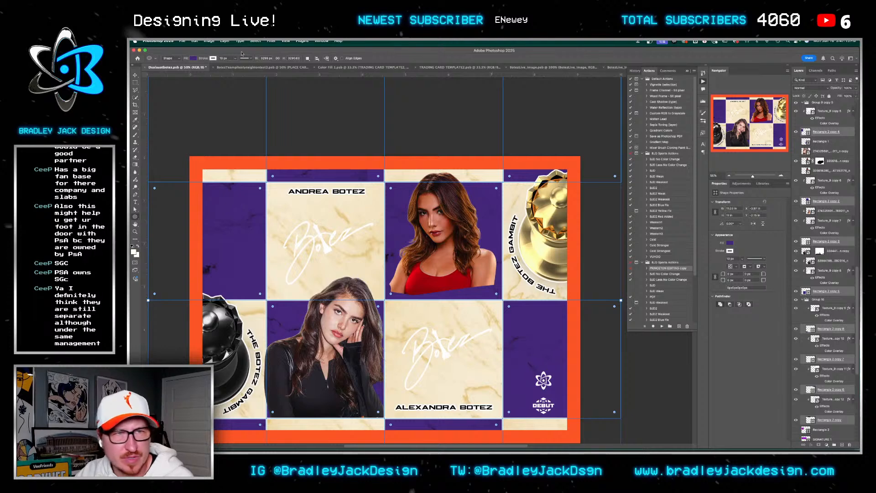
{"action": "double_click", "coordinate": [228, 58]}
{"action": "type", "text": "0"}
{"action": "key", "text": "Return"}
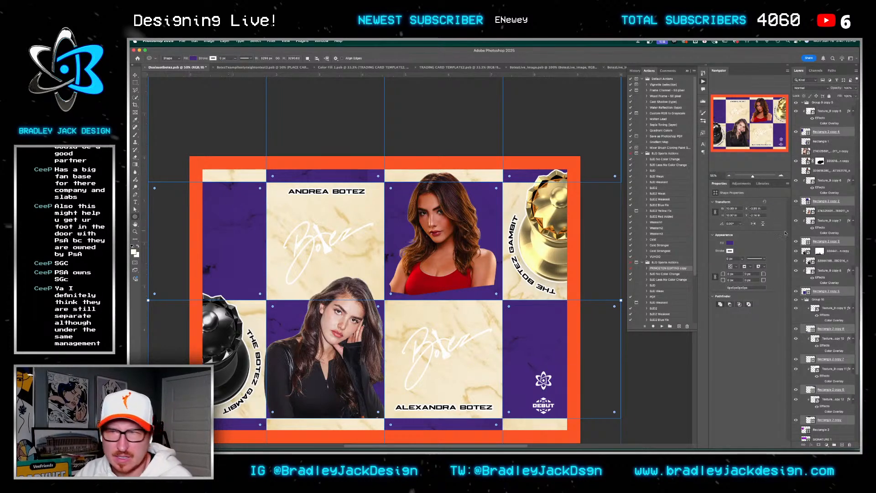
Duplicate the eight selected rectangles to just above the masked square groups and group the copies
{"action": "scroll", "coordinate": [826, 283], "scroll_direction": "down", "scroll_amount": 5}
{"action": "left_click", "coordinate": [827, 300]}
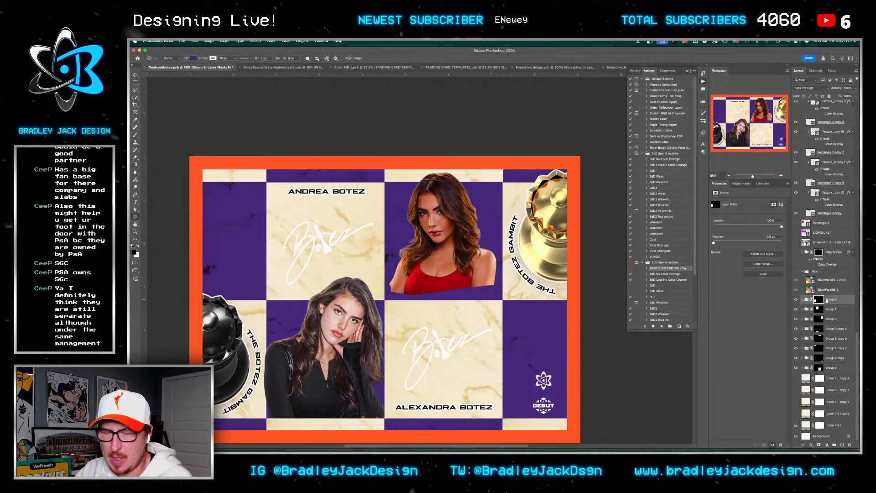
{"action": "key", "text": "ctrl+z"}
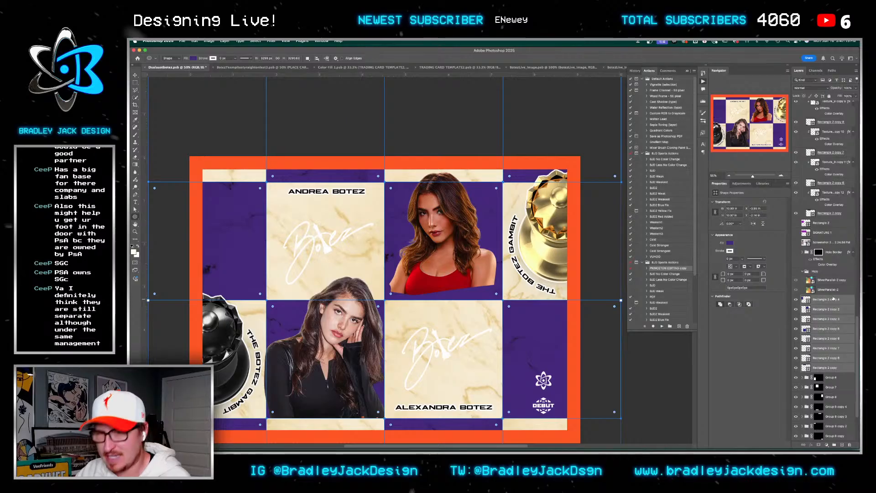
{"action": "key", "text": "ctrl+g"}
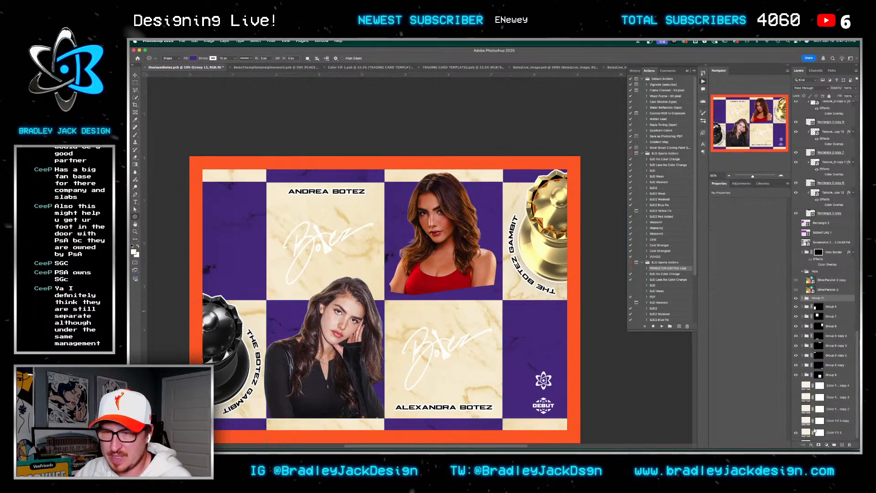
Add a white Stroke layer effect with a size of 10 px to Group 11
{"action": "left_click", "coordinate": [810, 444]}
{"action": "left_click", "coordinate": [816, 406]}
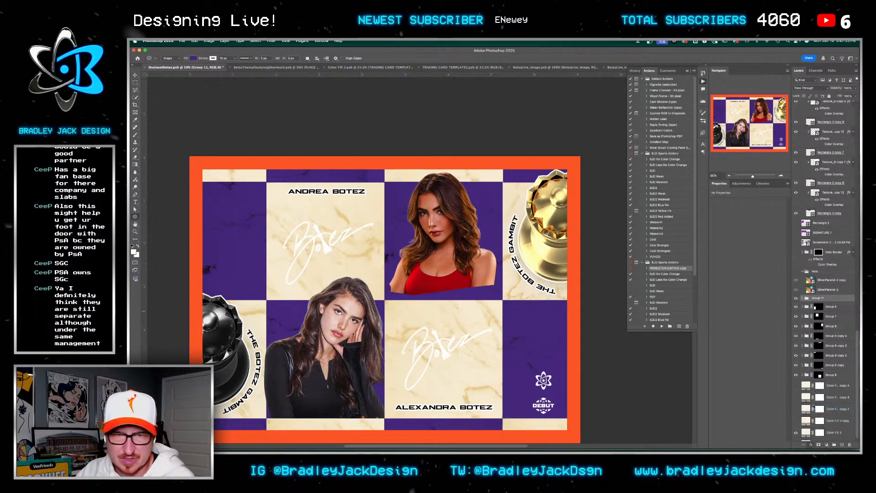
{"action": "type", "text": "10"}
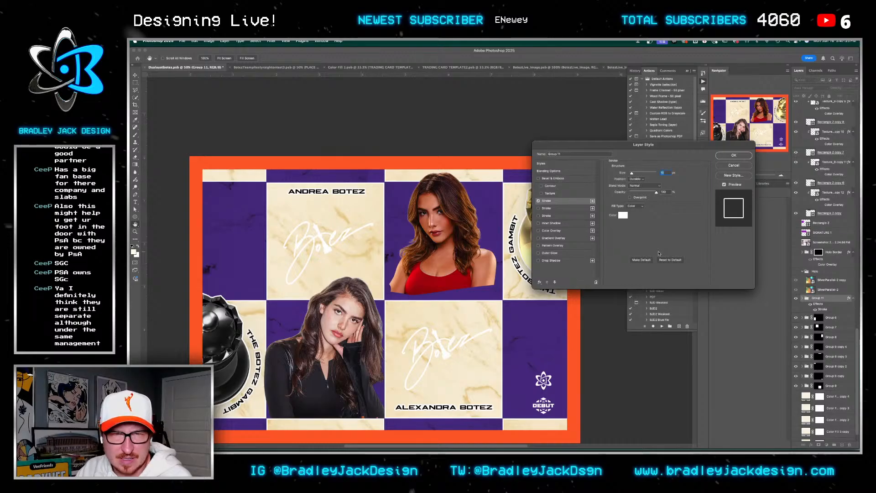
{"action": "key", "text": "Return"}
Select the purple rectangle above the upper signature square, align it with its neighbouring squares, and hide Group 11
{"action": "key", "text": "z"}
{"action": "left_click_drag", "start_coordinate": [390, 179], "coordinate": [424, 182]}
{"action": "key", "text": "v"}
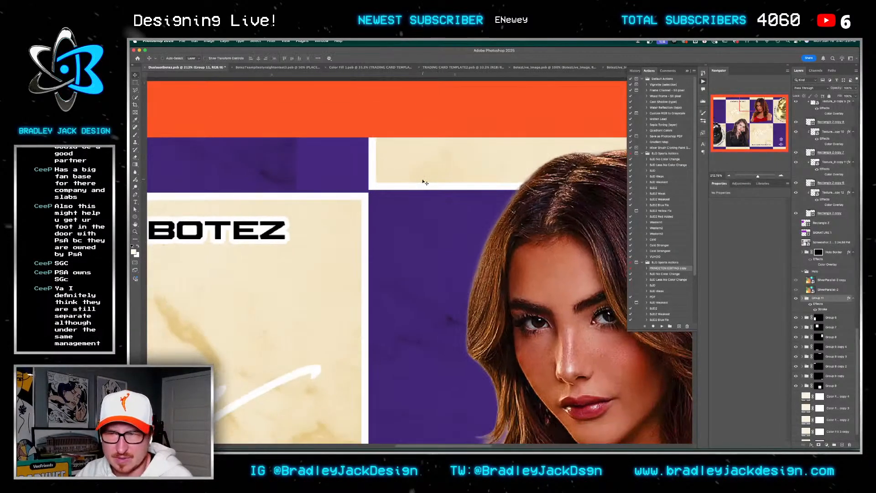
{"action": "right_click", "coordinate": [341, 179]}
{"action": "left_click", "coordinate": [346, 191]}
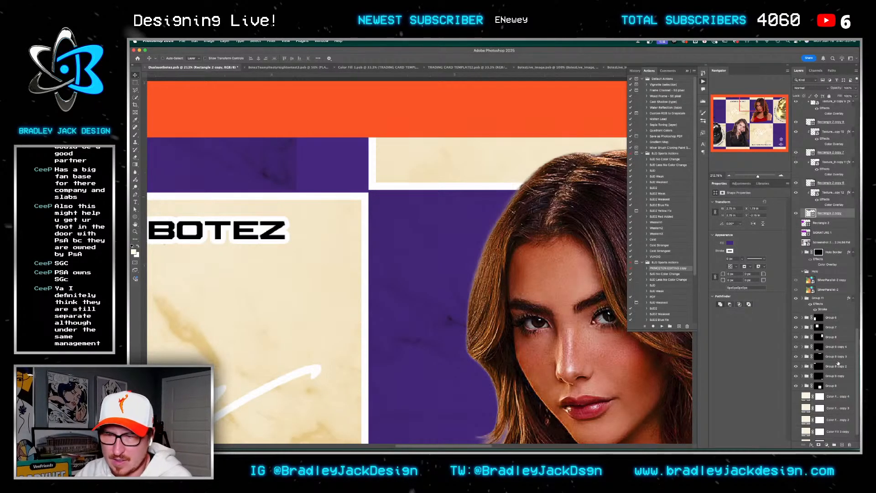
{"action": "scroll", "coordinate": [817, 321], "scroll_direction": "down", "scroll_amount": 1}
{"action": "left_click", "coordinate": [797, 285]}
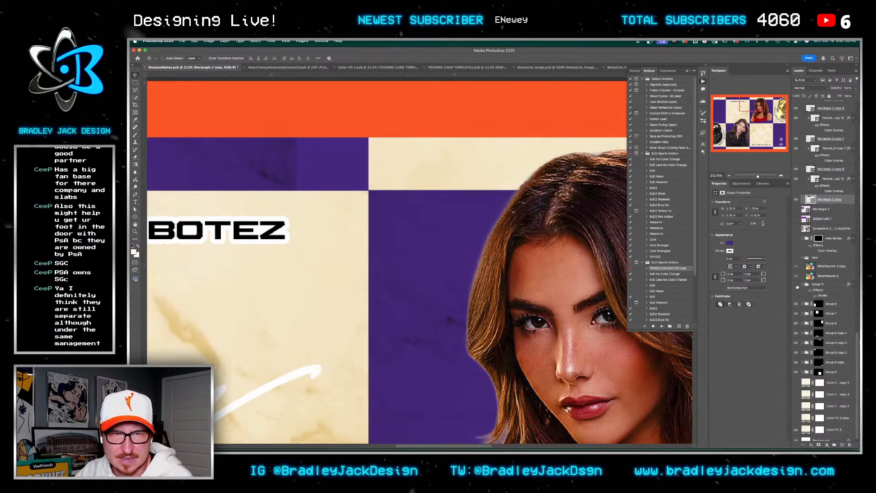
Select the purple rectangle above the gold queen in Group 10 and nudge it flush with the neighbouring squares
{"action": "left_click_drag", "start_coordinate": [316, 281], "coordinate": [601, 270]}
{"action": "scroll", "coordinate": [600, 271], "scroll_direction": "down", "scroll_amount": 15}
{"action": "scroll", "coordinate": [601, 271], "scroll_direction": "right", "scroll_amount": 5}
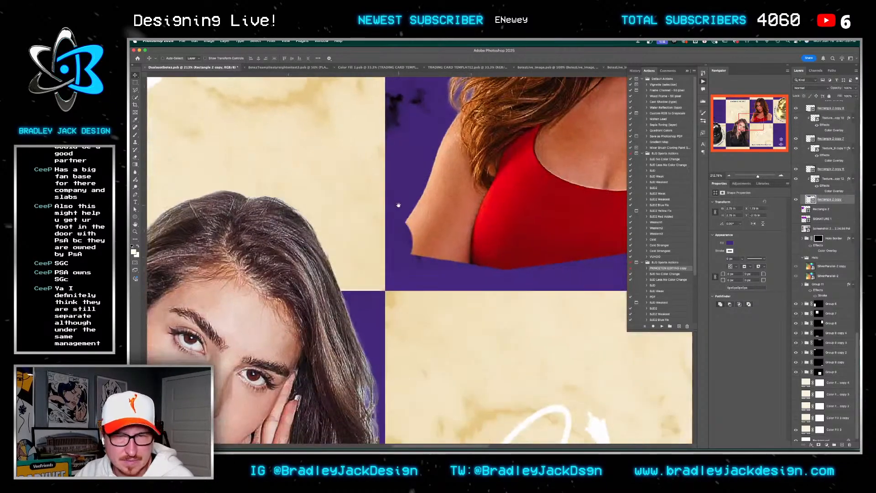
{"action": "scroll", "coordinate": [470, 282], "scroll_direction": "up", "scroll_amount": 15}
{"action": "scroll", "coordinate": [470, 282], "scroll_direction": "right", "scroll_amount": 8}
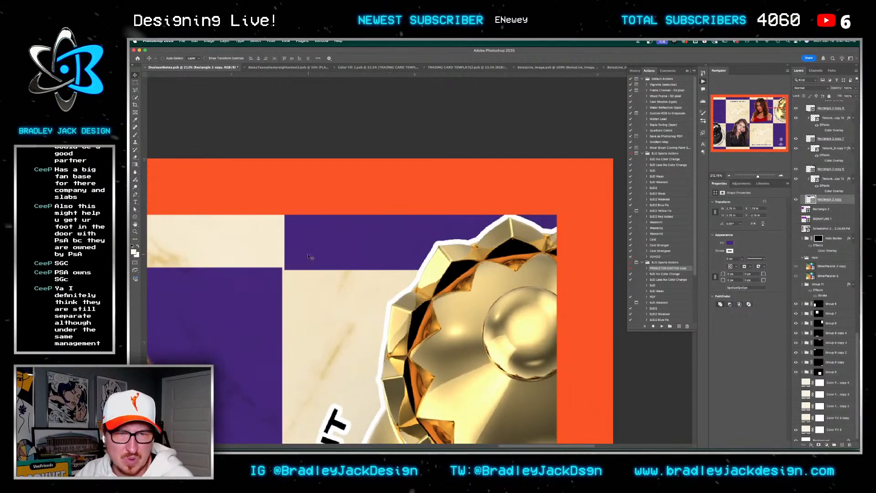
{"action": "right_click", "coordinate": [309, 256]}
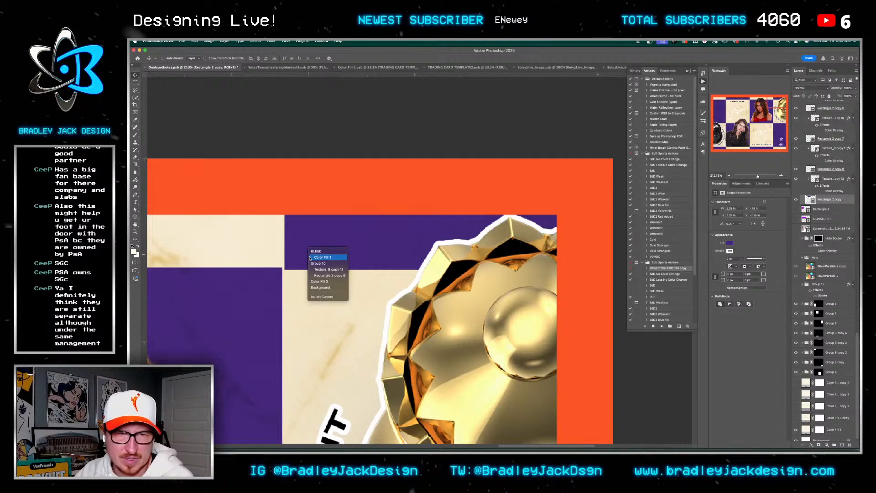
{"action": "left_click", "coordinate": [323, 276]}
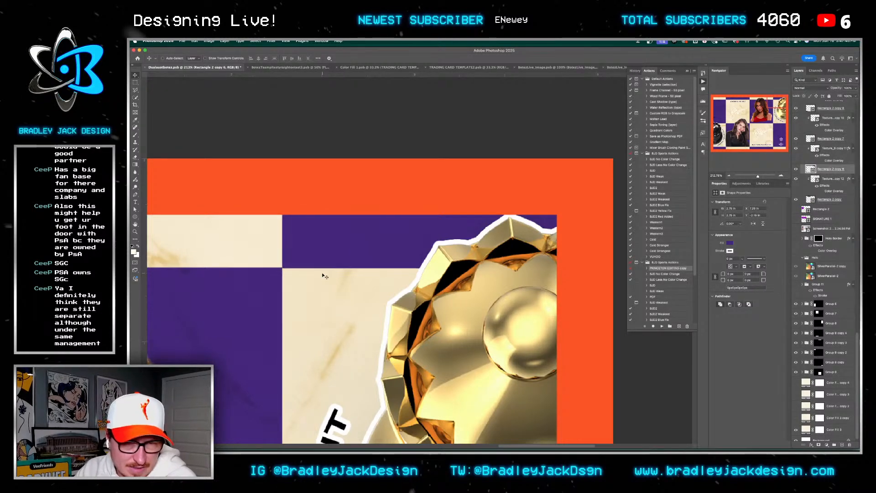
Check the square edges along the card's lower side and expand the visible Group 11 to list its rectangles
{"action": "scroll", "coordinate": [324, 276], "scroll_direction": "down", "scroll_amount": 5}
{"action": "scroll", "coordinate": [322, 304], "scroll_direction": "up", "scroll_amount": 5}
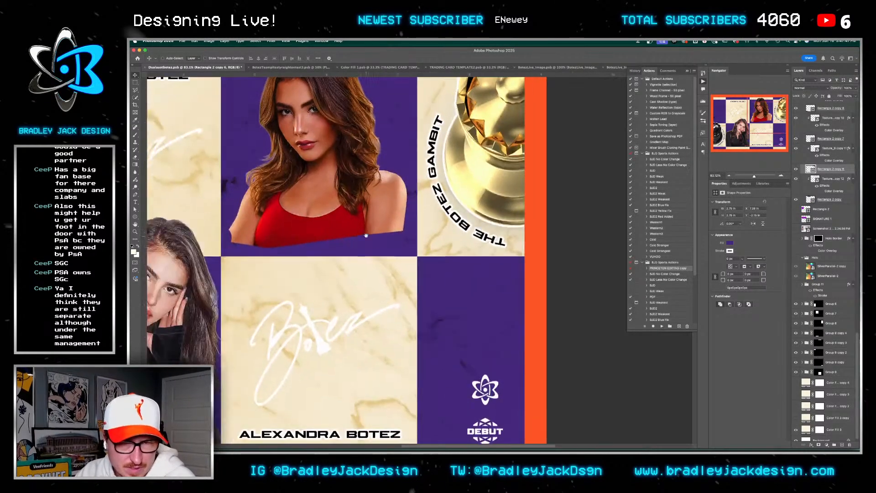
{"action": "scroll", "coordinate": [437, 388], "scroll_direction": "up", "scroll_amount": 6}
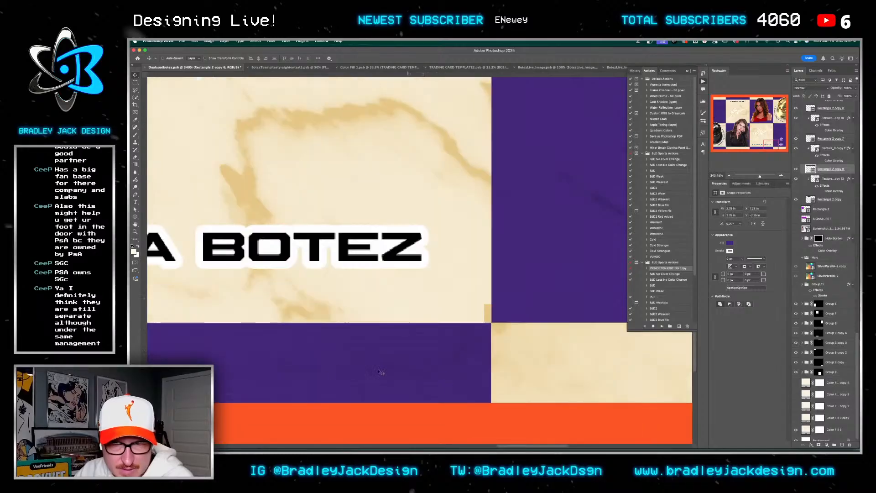
{"action": "scroll", "coordinate": [262, 317], "scroll_direction": "down", "scroll_amount": 4}
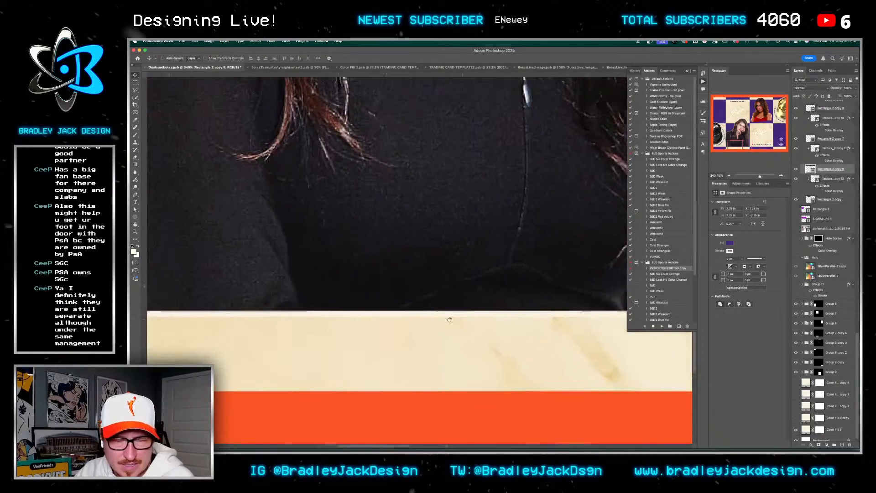
{"action": "scroll", "coordinate": [389, 301], "scroll_direction": "down", "scroll_amount": 3}
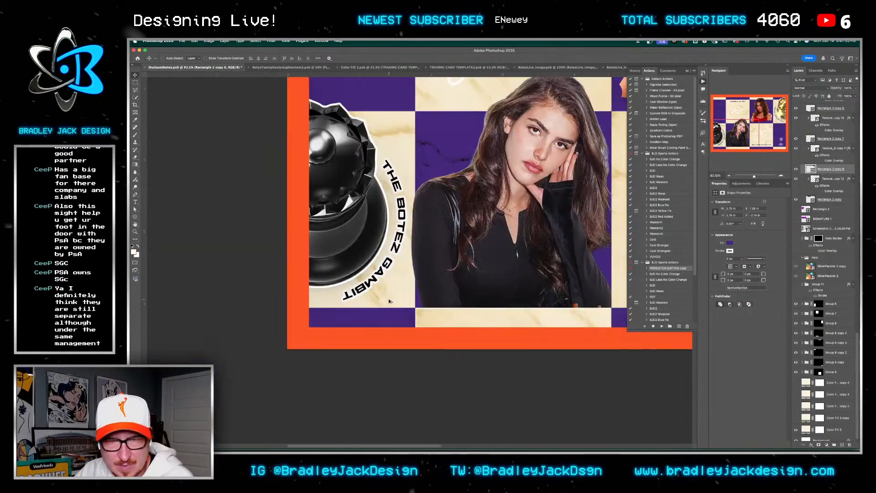
{"action": "right_click", "coordinate": [455, 321]}
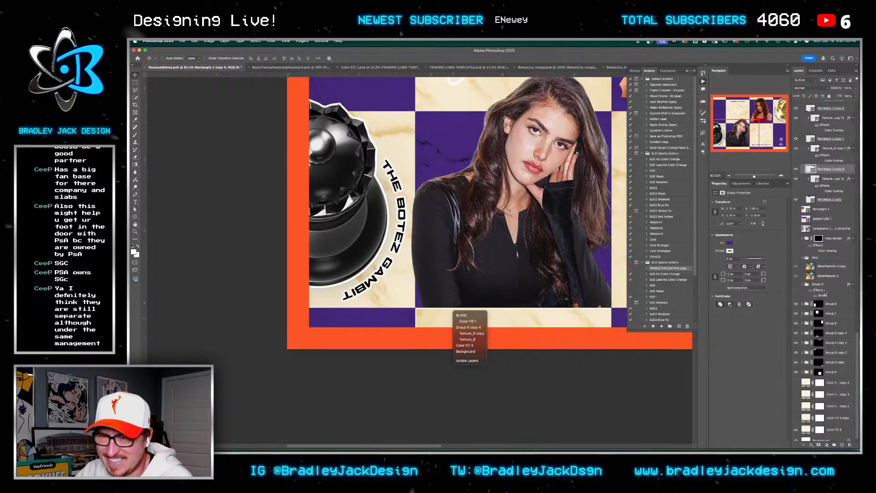
{"action": "left_click", "coordinate": [816, 290]}
{"action": "left_click", "coordinate": [818, 287]}
{"action": "left_click", "coordinate": [795, 285]}
{"action": "left_click", "coordinate": [802, 285]}
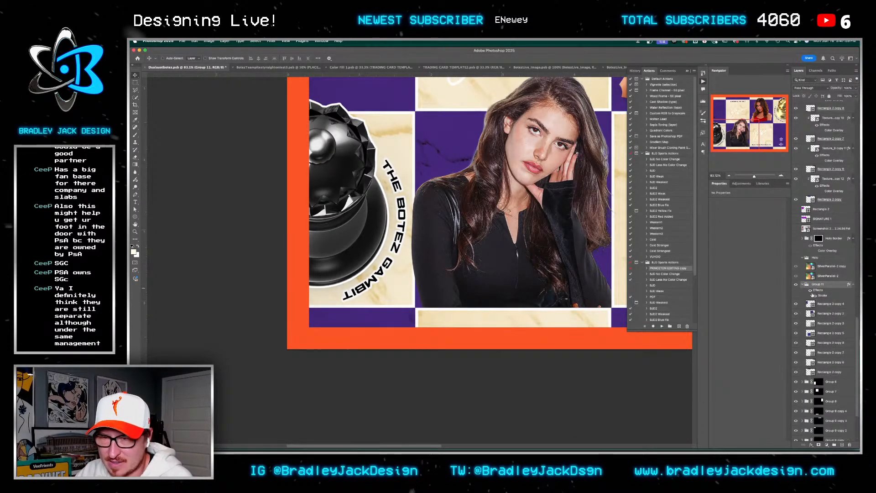
Select Group 11's copy of the purple rectangle above the upper signature square and clear the loaded selection outline
{"action": "left_click", "coordinate": [808, 304]}
{"action": "left_click", "coordinate": [808, 304], "text": "super"}
{"action": "scroll", "coordinate": [456, 209], "scroll_direction": "up", "scroll_amount": 10}
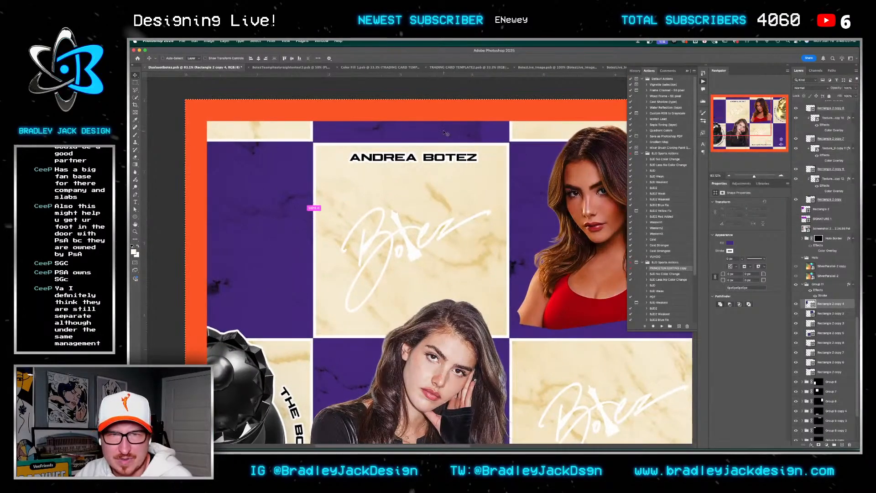
{"action": "right_click", "coordinate": [441, 128]}
{"action": "left_click", "coordinate": [459, 166]}
{"action": "key", "text": "ctrl+d"}
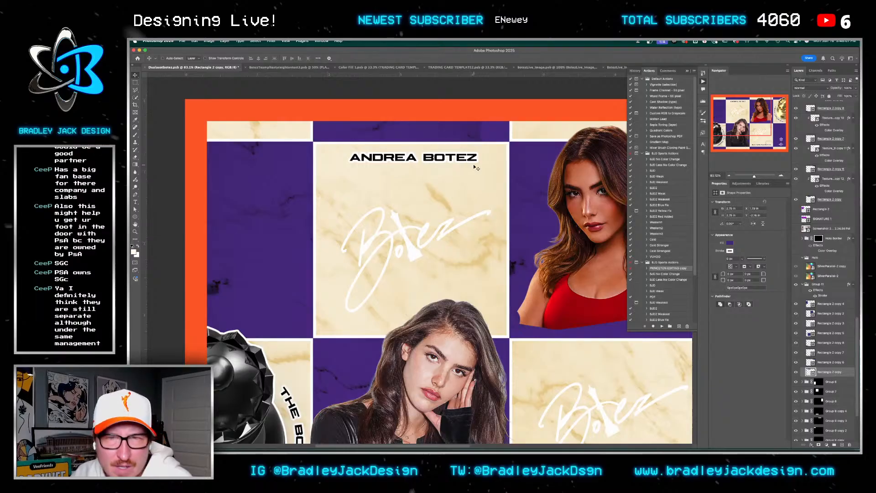
Select Group 11's copy of the purple rectangle above the gold queen
{"action": "scroll", "coordinate": [502, 182], "scroll_direction": "right", "scroll_amount": 10}
{"action": "right_click", "coordinate": [384, 89]}
{"action": "left_click", "coordinate": [404, 107]}
{"action": "right_click", "coordinate": [403, 101]}
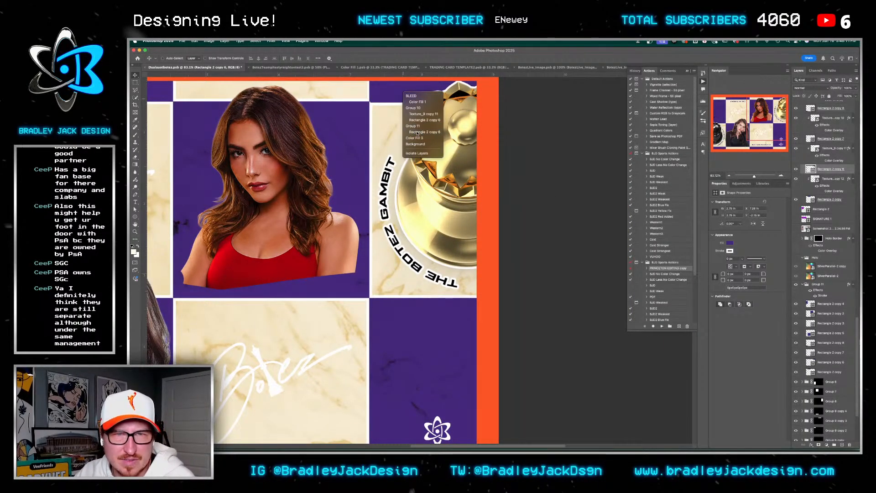
{"action": "left_click", "coordinate": [420, 132]}
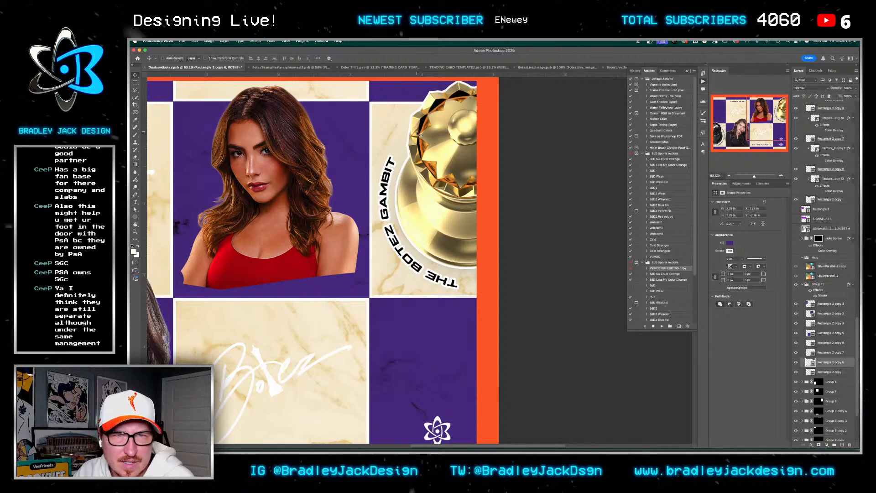
Open the stroke effect of Group 11 and accept its settings
{"action": "scroll", "coordinate": [436, 253], "scroll_direction": "down", "scroll_amount": 6}
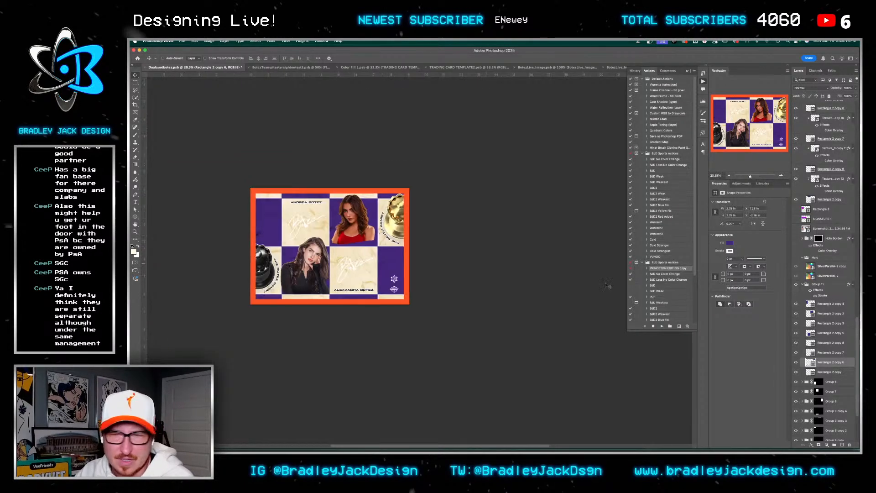
{"action": "double_click", "coordinate": [822, 296]}
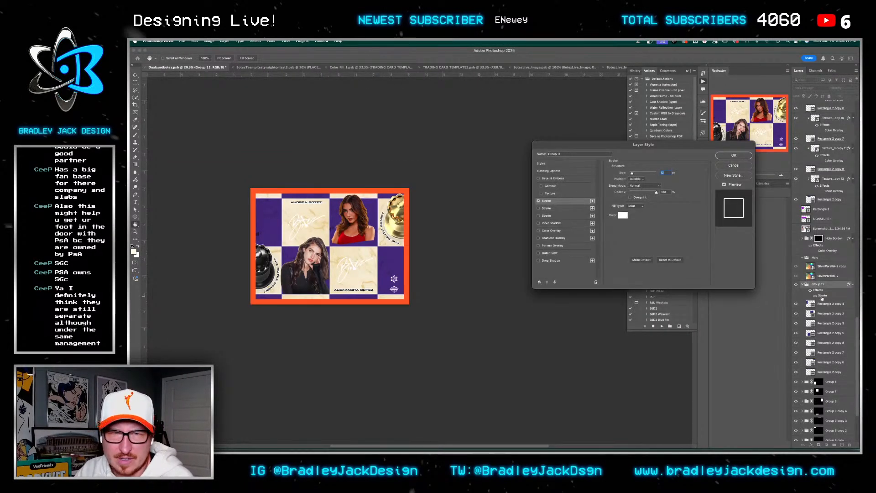
{"action": "key", "text": "Return"}
{"action": "key", "text": "z"}
{"action": "left_click_drag", "start_coordinate": [358, 201], "coordinate": [477, 264]}
{"action": "key", "text": "v"}
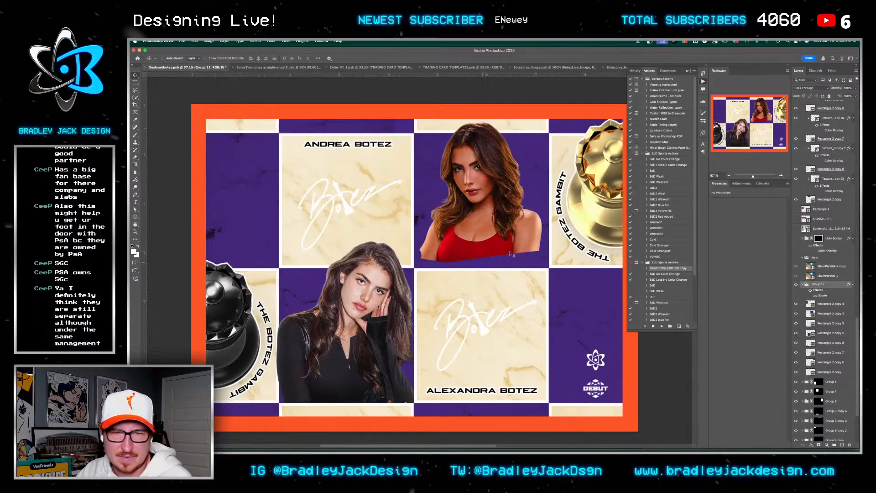
Within her purple square's outline, paint the mask to extend the red-topped woman's photo down to the square's lower edge
{"action": "scroll", "coordinate": [835, 255], "scroll_direction": "down", "scroll_amount": 10}
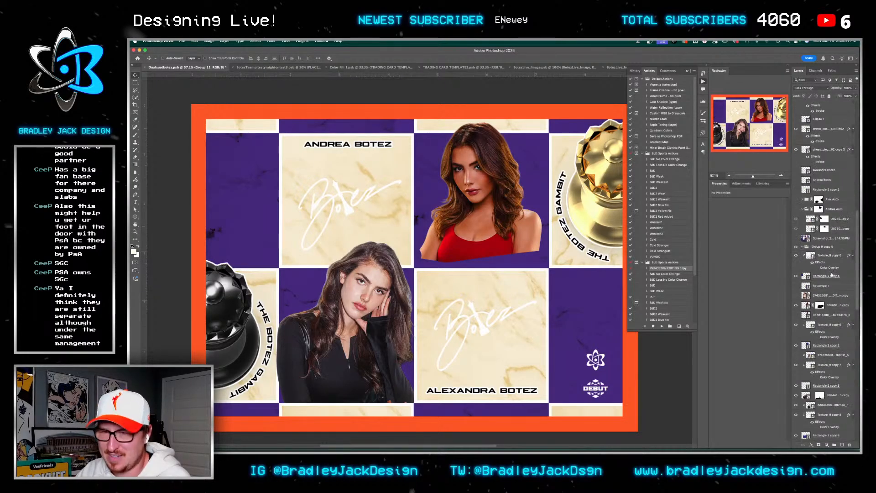
{"action": "left_click", "coordinate": [832, 314]}
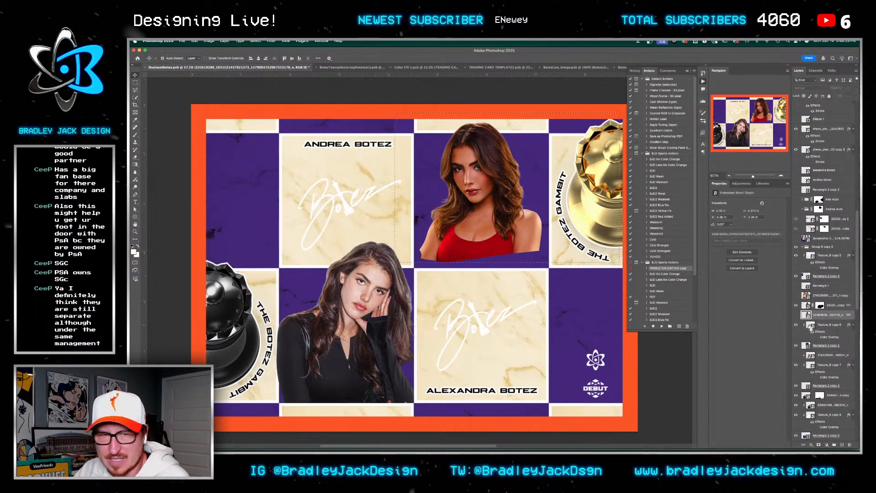
{"action": "left_click", "coordinate": [807, 347], "text": "super"}
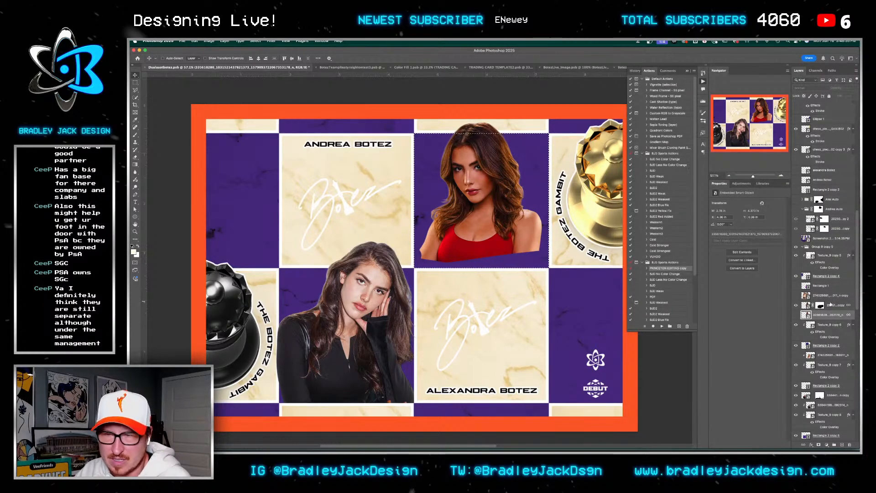
{"action": "left_click", "coordinate": [819, 306]}
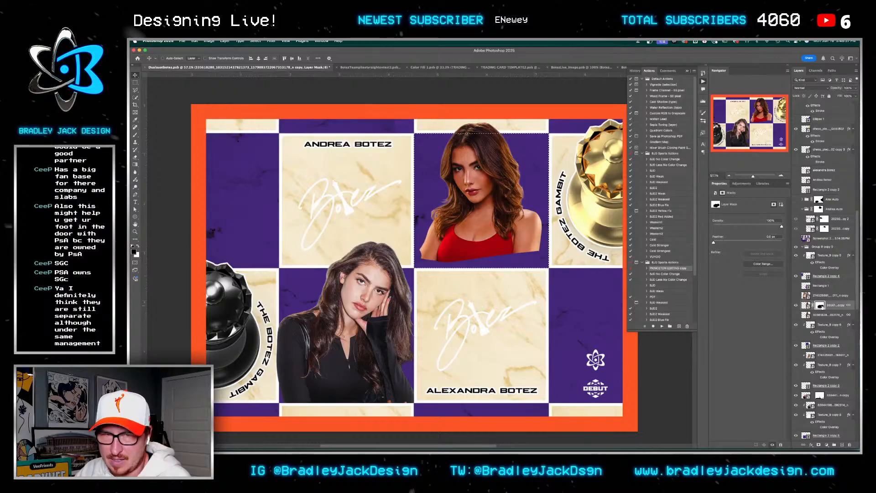
{"action": "key", "text": "b"}
{"action": "mouse_move", "coordinate": [424, 256]}
{"action": "left_mouse_down"}
{"action": "mouse_move", "coordinate": [445, 241]}
{"action": "mouse_move", "coordinate": [469, 289]}
{"action": "mouse_move", "coordinate": [558, 250]}
{"action": "mouse_move", "coordinate": [467, 287]}
{"action": "mouse_move", "coordinate": [464, 261]}
{"action": "mouse_move", "coordinate": [542, 254]}
{"action": "left_mouse_up"}
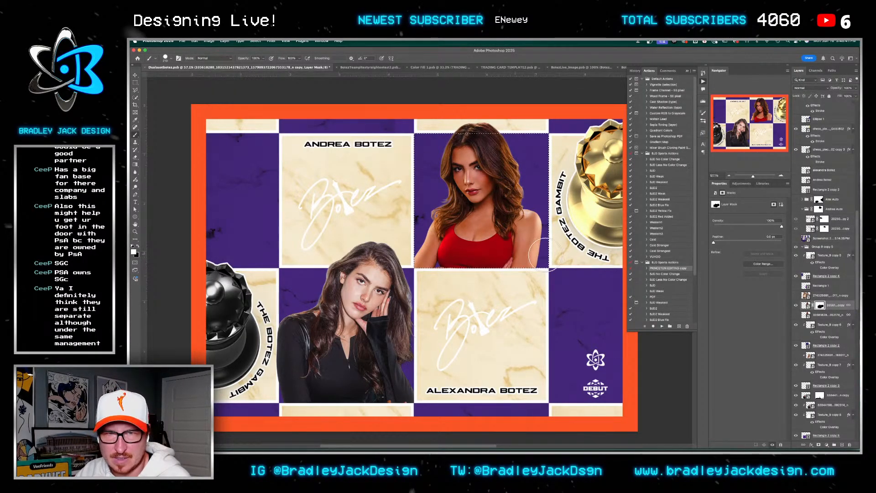
Clear the selection and delete the photo layer of the woman in black that lies beneath her masked copy
{"action": "key", "text": "v"}
{"action": "right_click", "coordinate": [335, 297]}
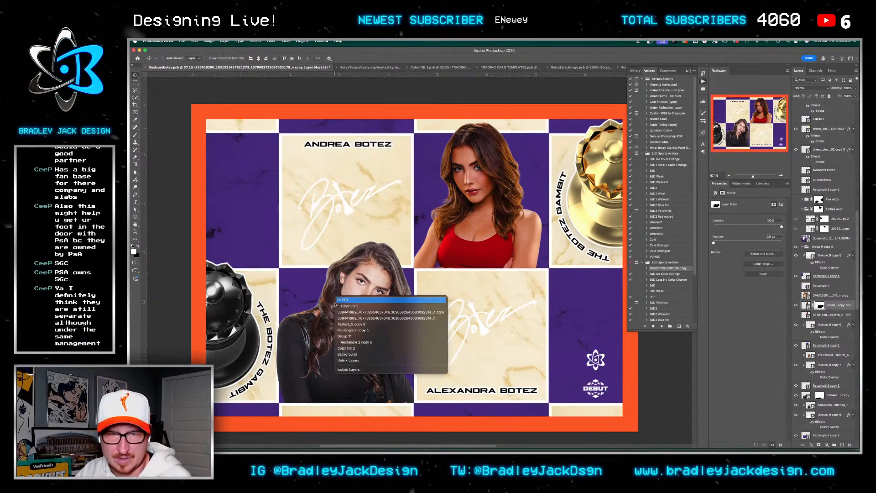
{"action": "left_click", "coordinate": [361, 318]}
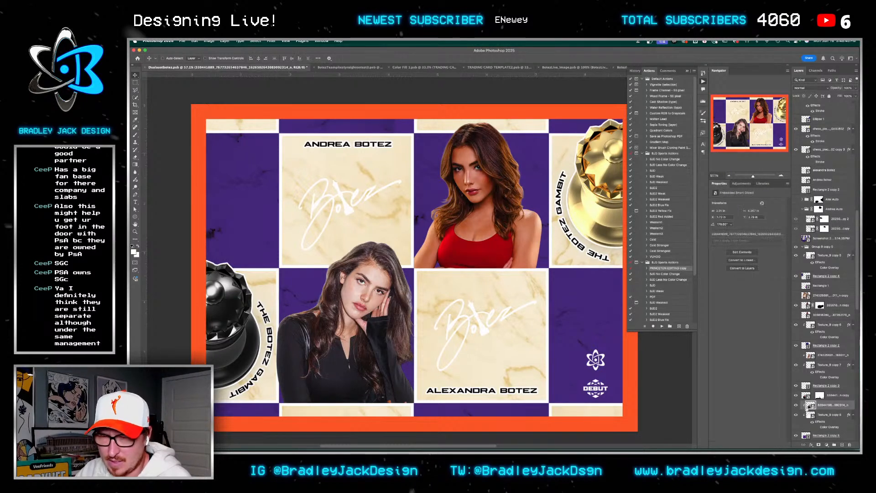
{"action": "key", "text": "BackSpace"}
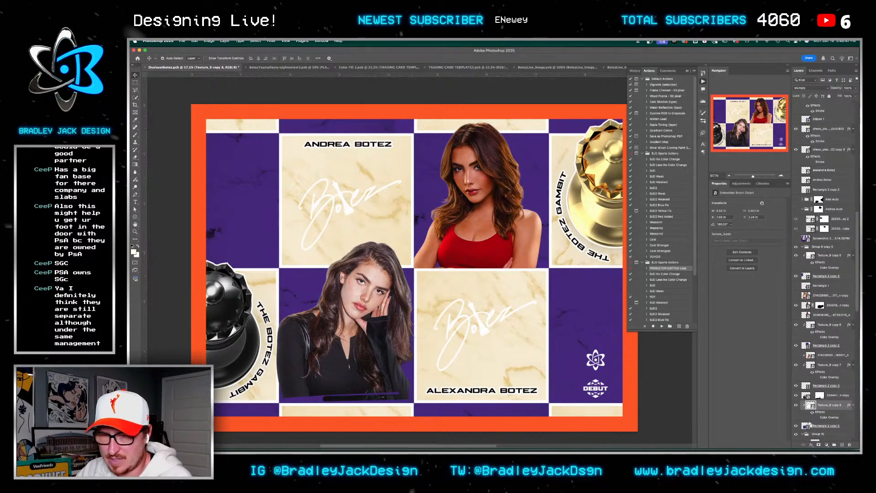
Within her square's outline, paint the mask to restore the woman in black down to the lower edge
{"action": "left_click", "coordinate": [514, 412]}
{"action": "key", "text": "b"}
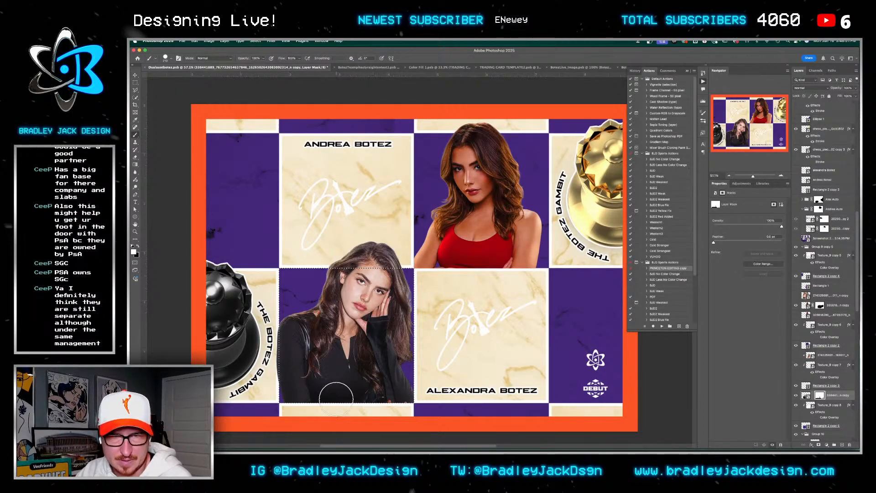
{"action": "key", "text": "v"}
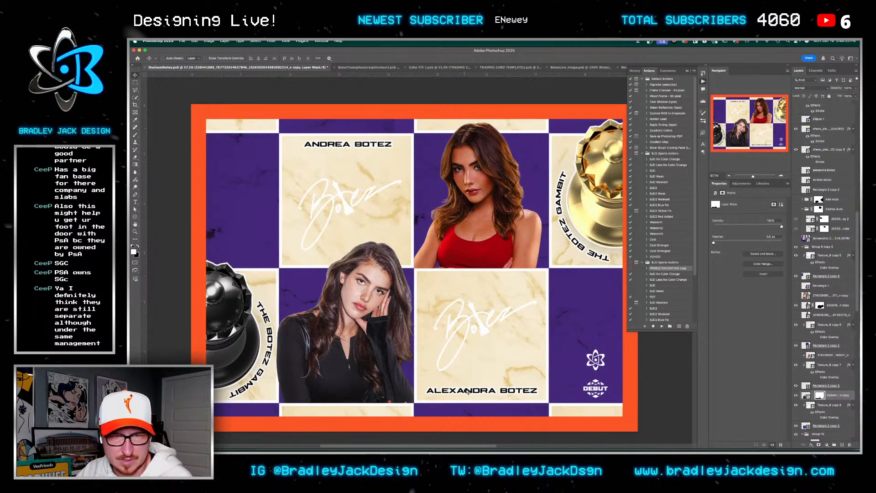
Duplicate the photo of the woman in black, remove the lower copy's mask and give that copy a white outer stroke
{"action": "key", "text": "super+j"}
{"action": "key", "text": "super+s"}
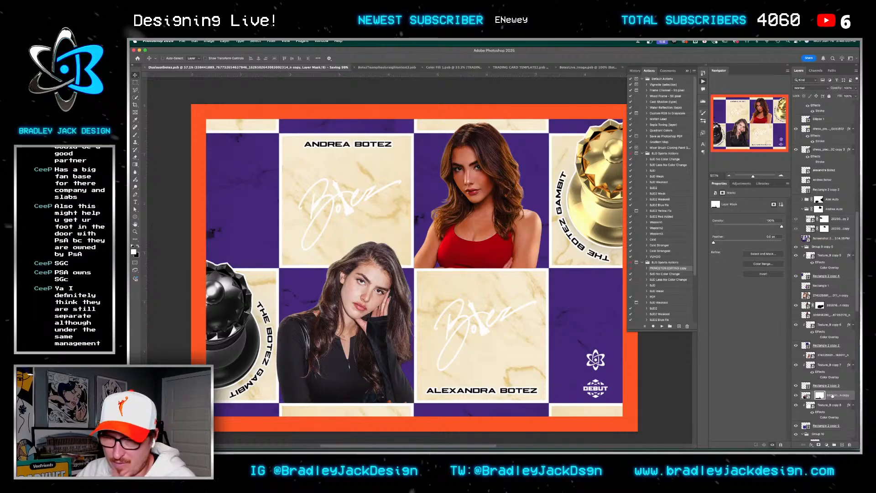
{"action": "left_click", "coordinate": [819, 405]}
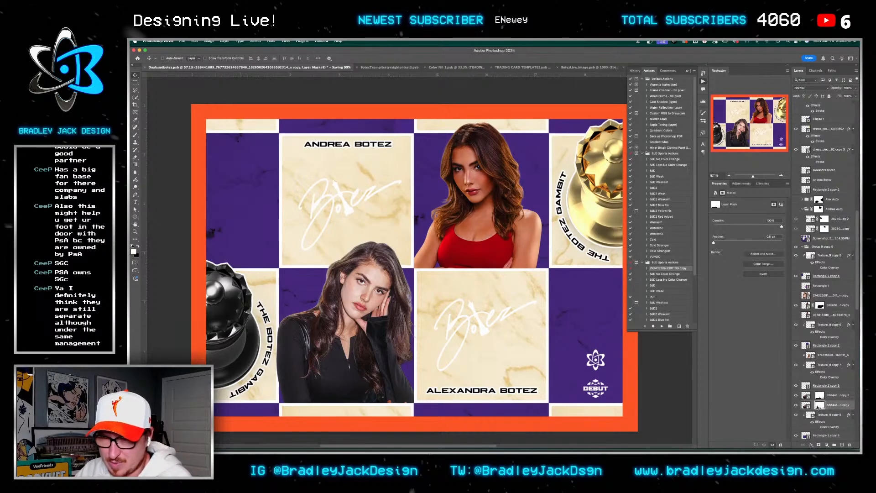
{"action": "double_click", "coordinate": [819, 405]}
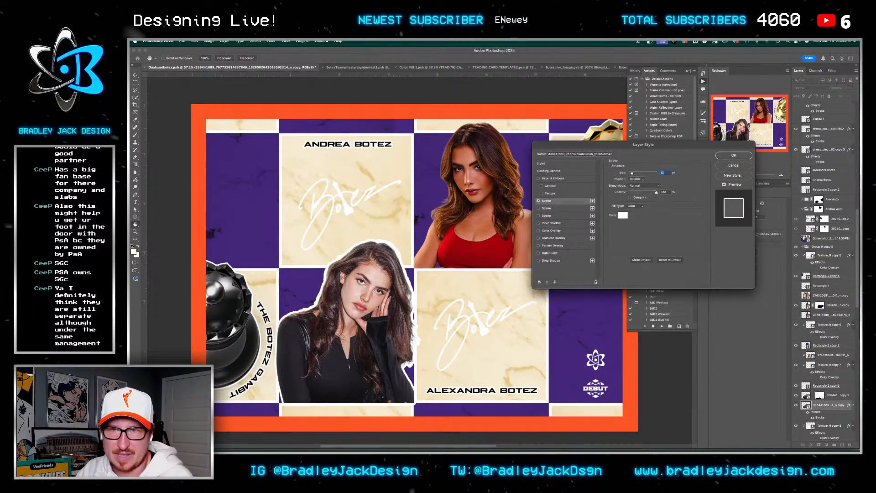
{"action": "key", "text": "Return"}
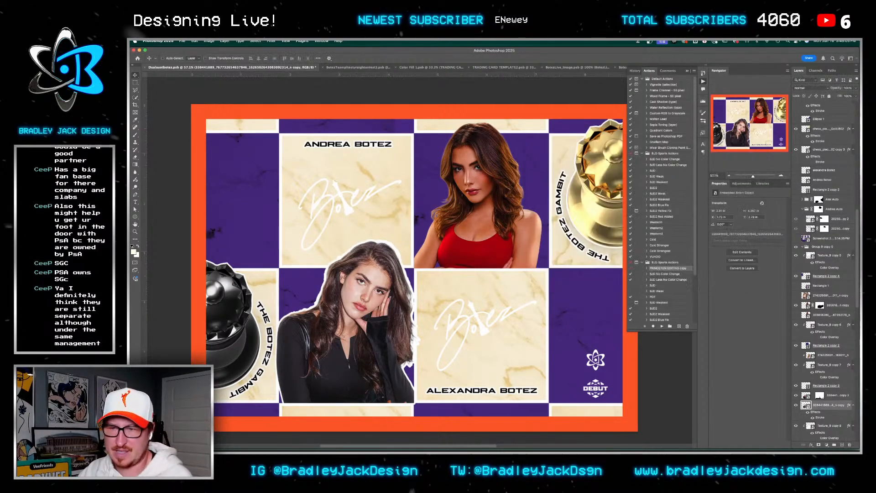
Load the outline of the stroked copy of the woman in black, smooth the selection and turn it into a layer mask
{"action": "left_click", "coordinate": [806, 405], "text": "super"}
{"action": "left_click", "coordinate": [255, 41]}
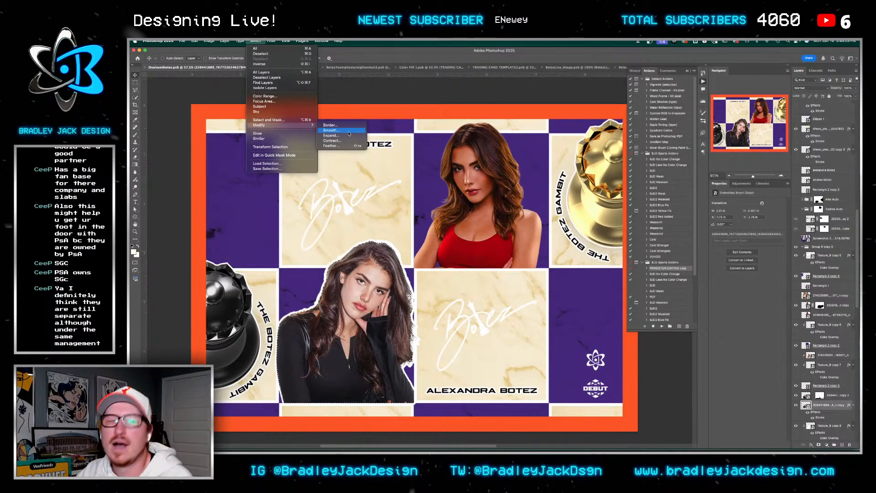
{"action": "left_click", "coordinate": [349, 134]}
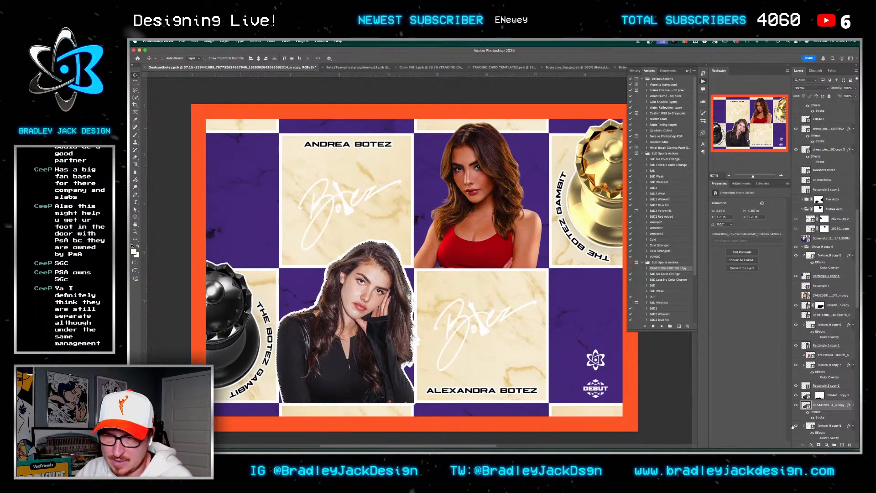
{"action": "left_click", "coordinate": [819, 445]}
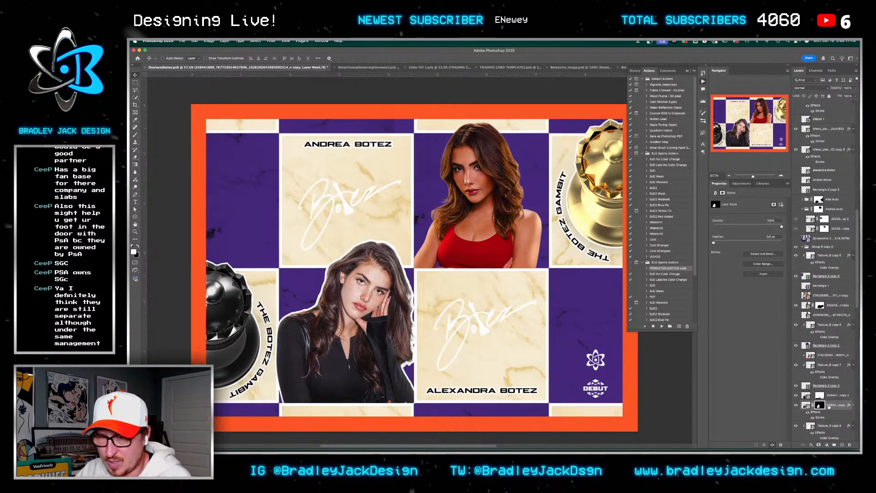
Duplicate the photo of the woman in red and give the unmasked lower copy the same white stroke
{"action": "left_click", "coordinate": [832, 311]}
{"action": "key", "text": "ctrl+j"}
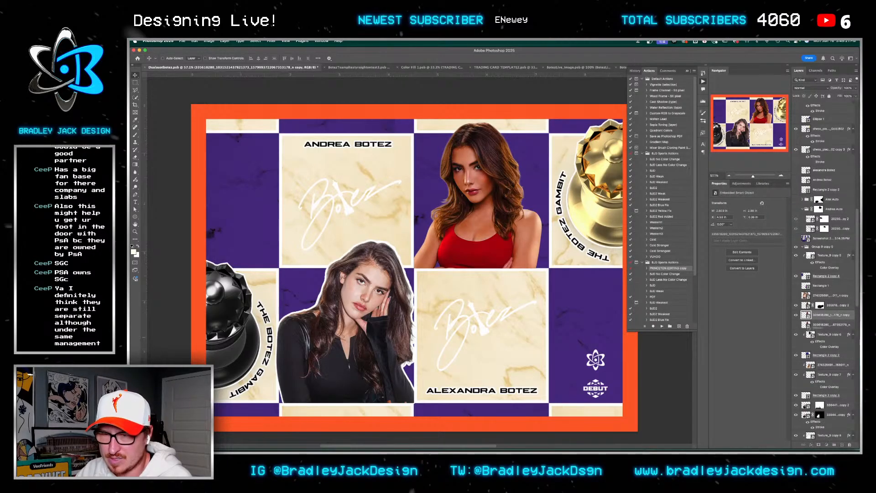
{"action": "left_click", "coordinate": [805, 315], "text": "ctrl"}
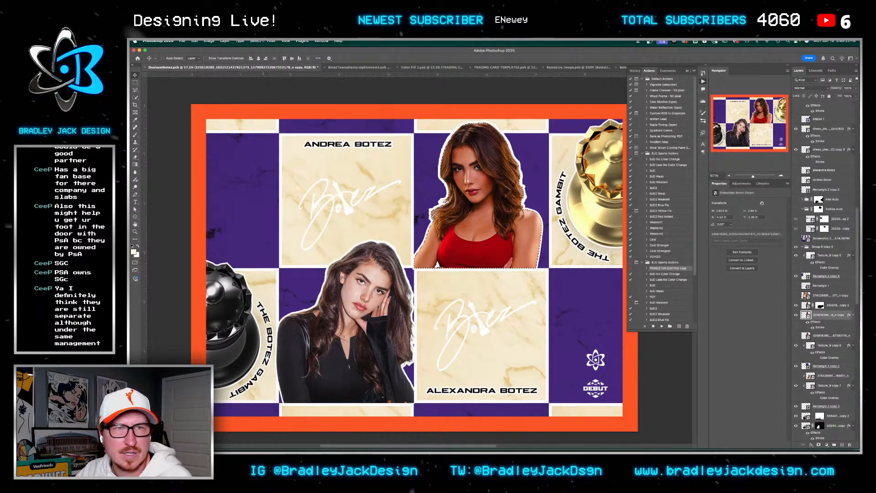
Smooth the loaded outline of the woman in red, turn it into a mask on the stroked copy and save the card
{"action": "left_click", "coordinate": [255, 40]}
{"action": "mouse_move", "coordinate": [274, 125]}
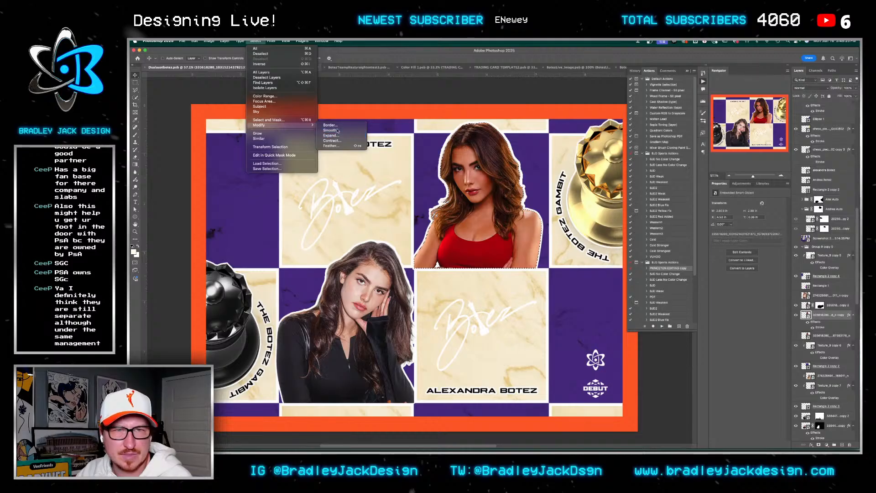
{"action": "left_click", "coordinate": [333, 127]}
{"action": "key", "text": "Return"}
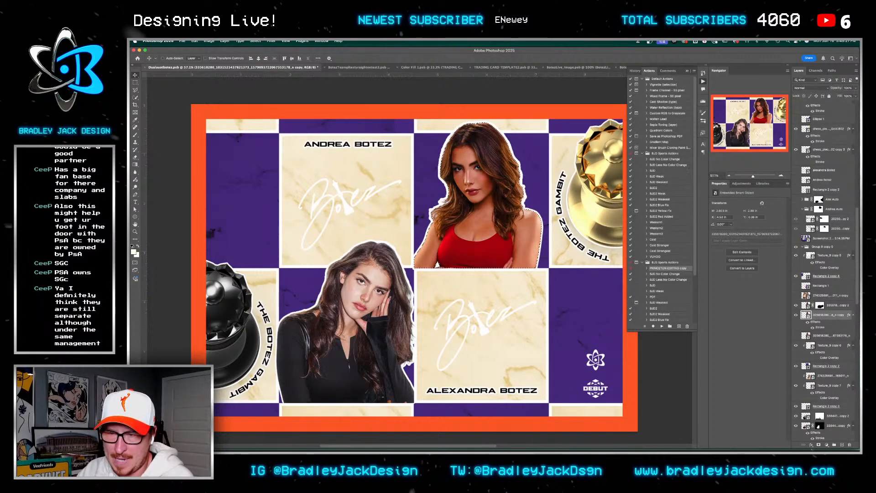
{"action": "left_click", "coordinate": [820, 445]}
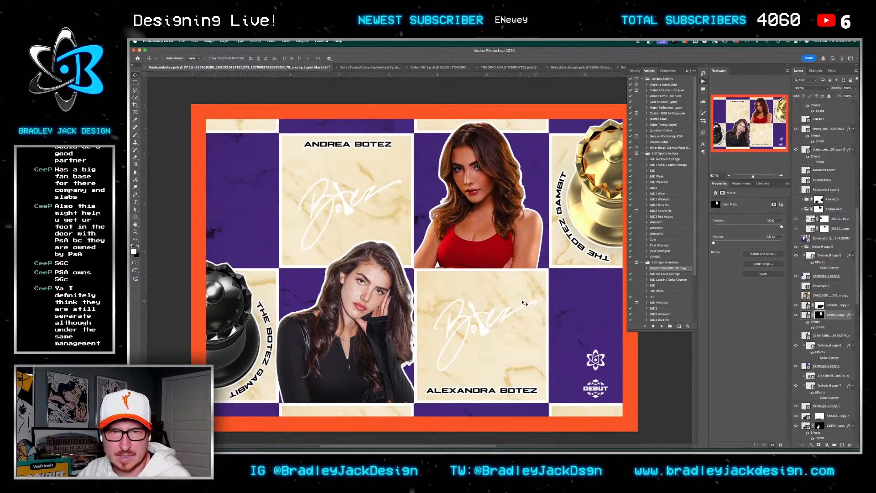
{"action": "key", "text": "super+s"}
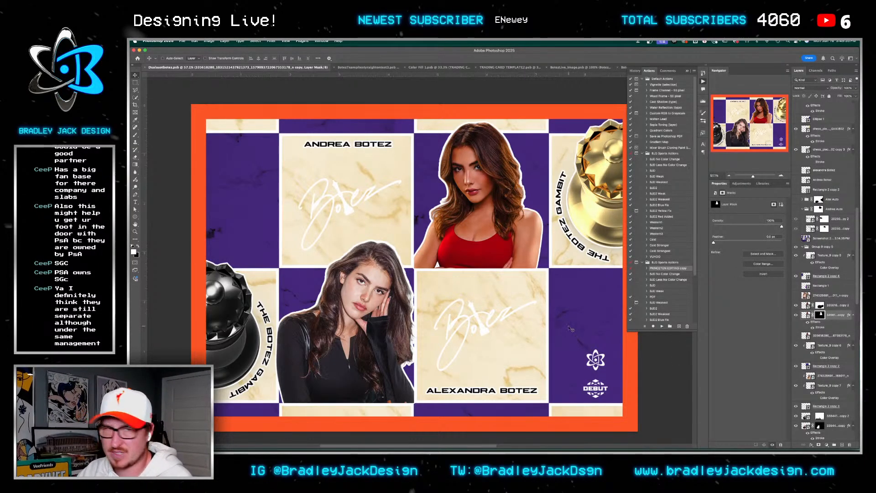
{"action": "key", "text": "super"}
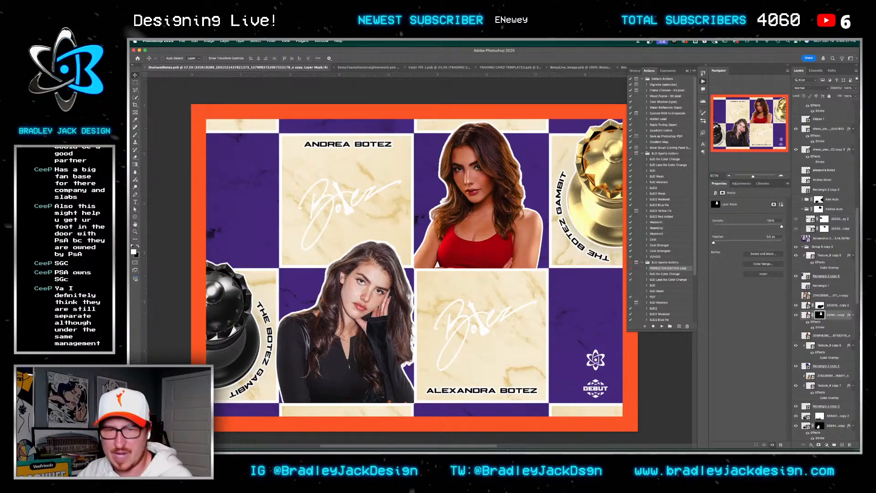
Switch to Finder and look through the BJD 3D Trading Card Mockups 2.0 folder for a card mockup template
{"action": "key", "text": "ctrl+Tab"}
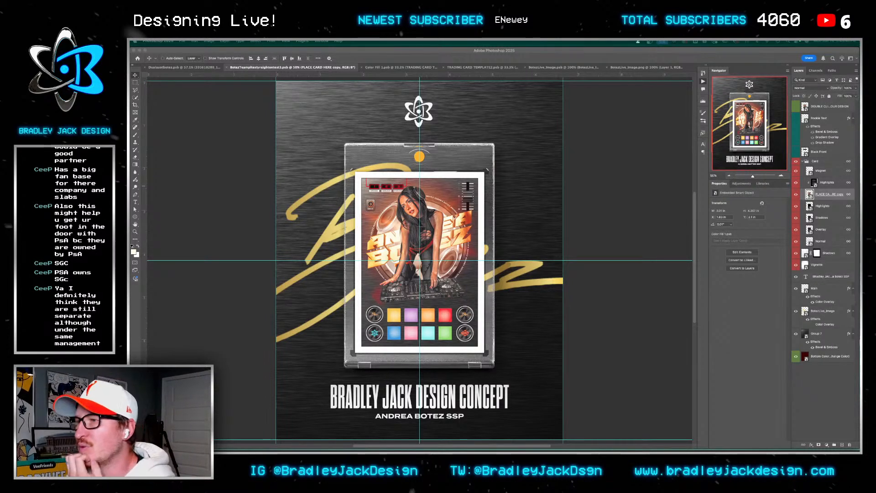
{"action": "key", "text": "super+Tab"}
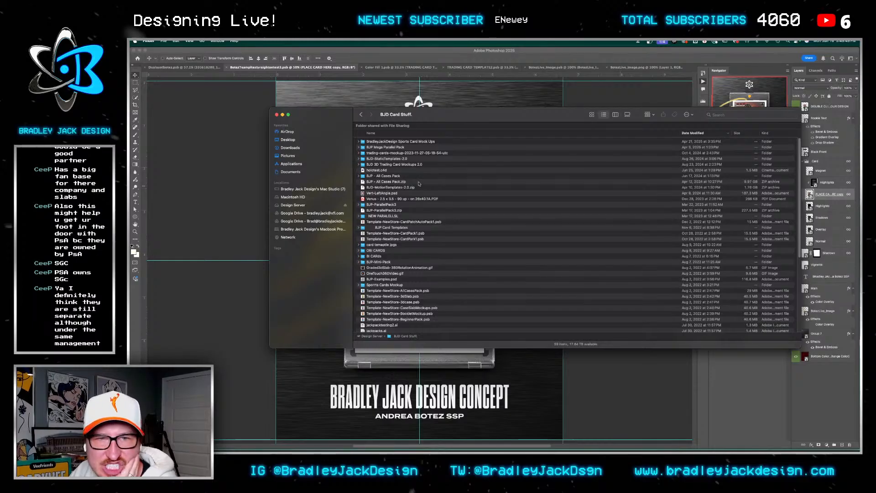
{"action": "double_click", "coordinate": [395, 164]}
{"action": "left_click", "coordinate": [382, 143]}
{"action": "key", "text": "Right"}
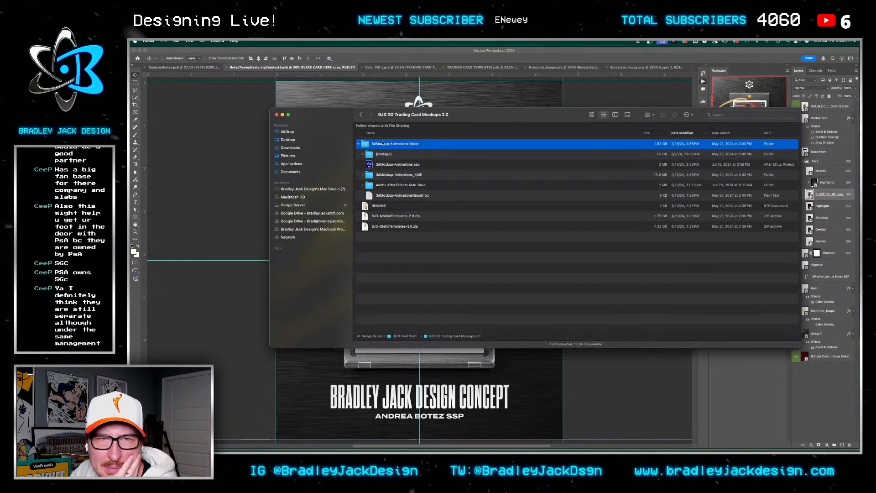
{"action": "left_click", "coordinate": [361, 114]}
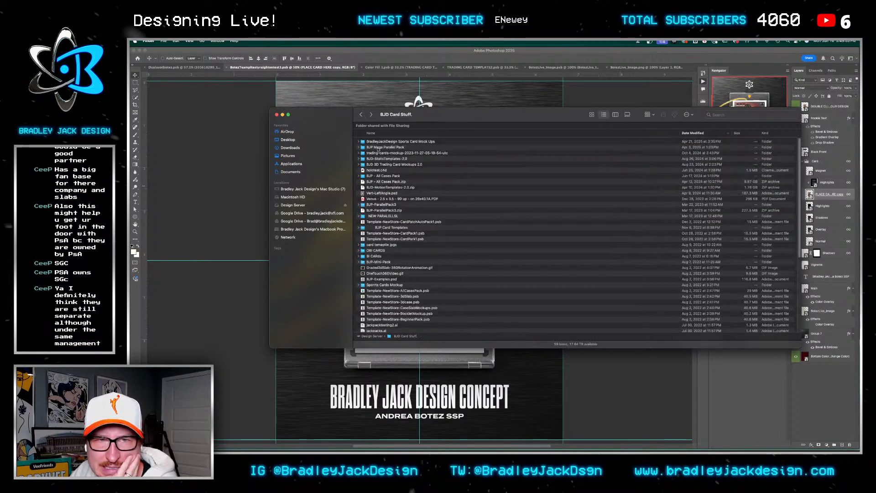
Open the horizontal mockup Horz-StraightOn.psd from the BJD-StaticTemplates-2.0 folder in Photoshop
{"action": "double_click", "coordinate": [388, 159]}
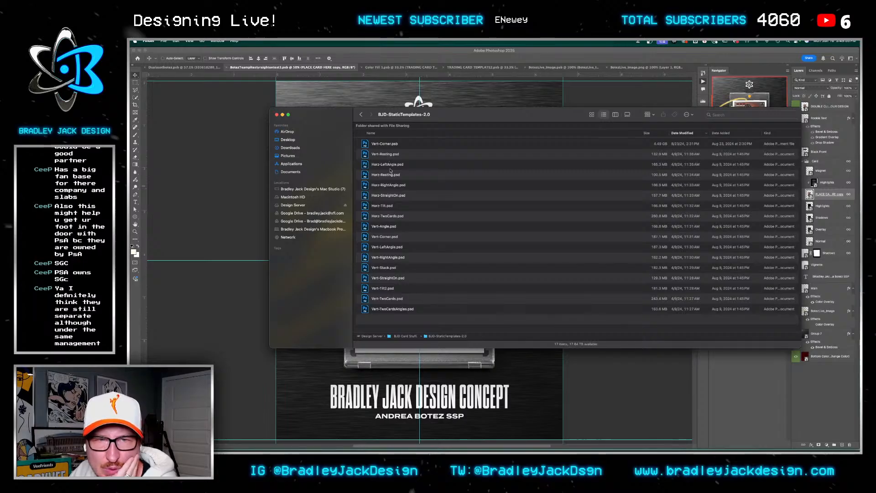
{"action": "left_click", "coordinate": [388, 196]}
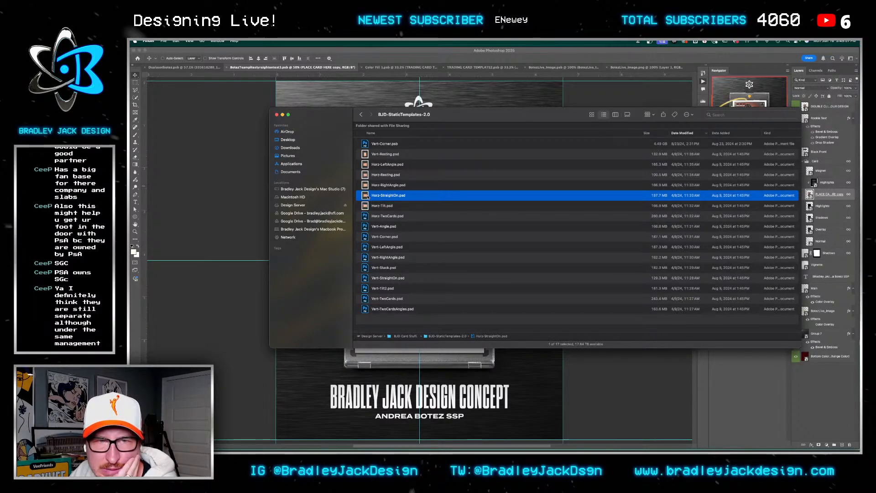
{"action": "double_click", "coordinate": [368, 196]}
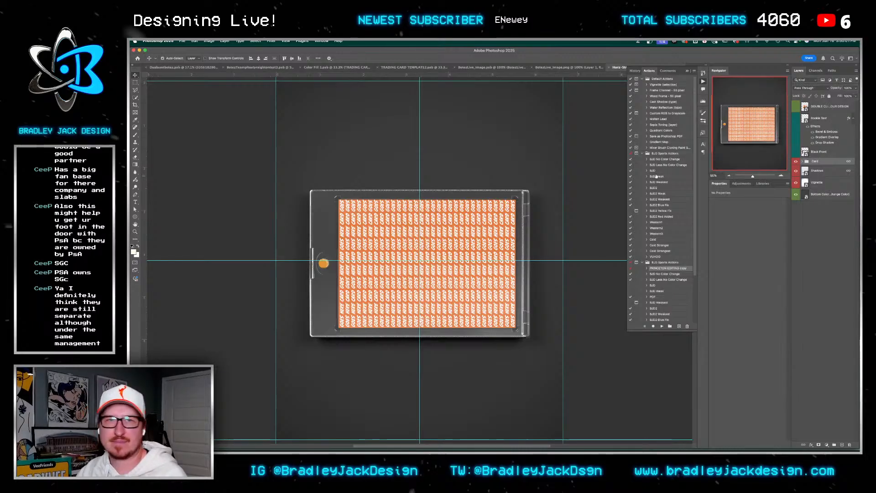
Return to the dual autograph card document
{"action": "key", "text": "ctrl+shift+Tab"}
{"action": "key", "text": "ctrl+shift+Tab"}
{"action": "key", "text": "ctrl+shift+Tab"}
{"action": "key", "text": "ctrl+shift+Tab"}
{"action": "key", "text": "ctrl+shift+Tab"}
{"action": "key", "text": "ctrl+shift+Tab"}
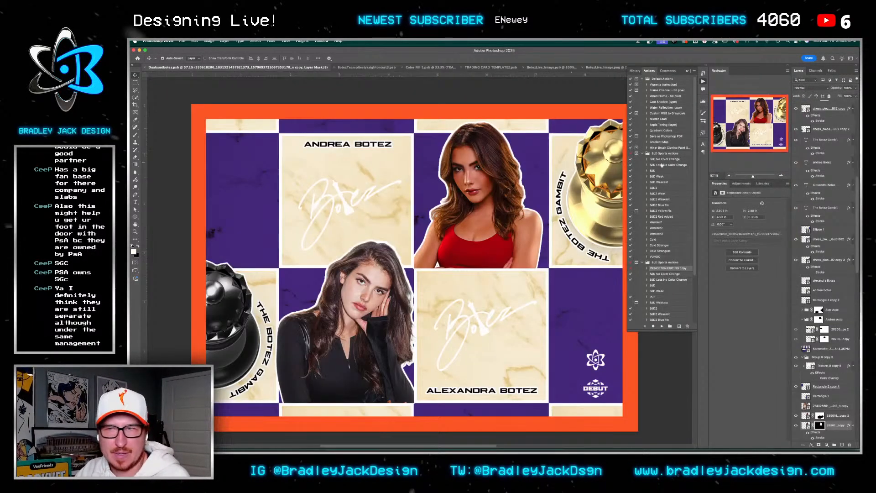
Examine the layers of the card design embedded in the DJ card mockup and those of the trading card template
{"action": "key", "text": "ctrl+Tab"}
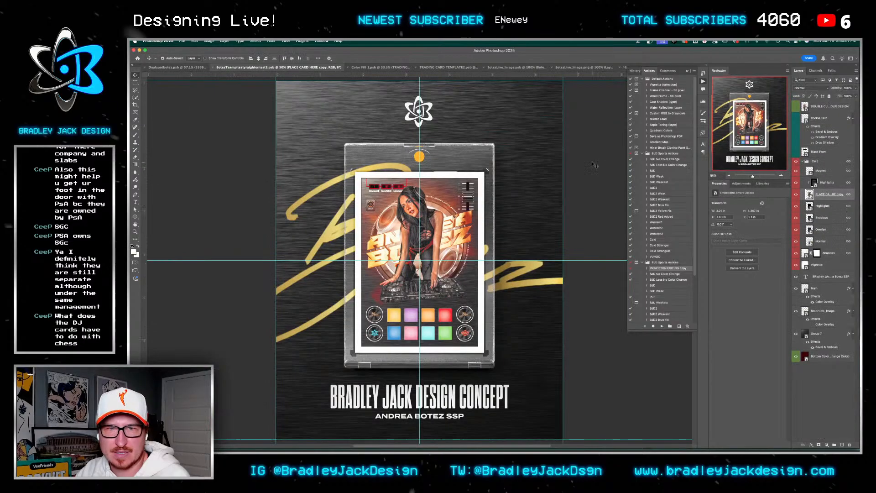
{"action": "double_click", "coordinate": [809, 194]}
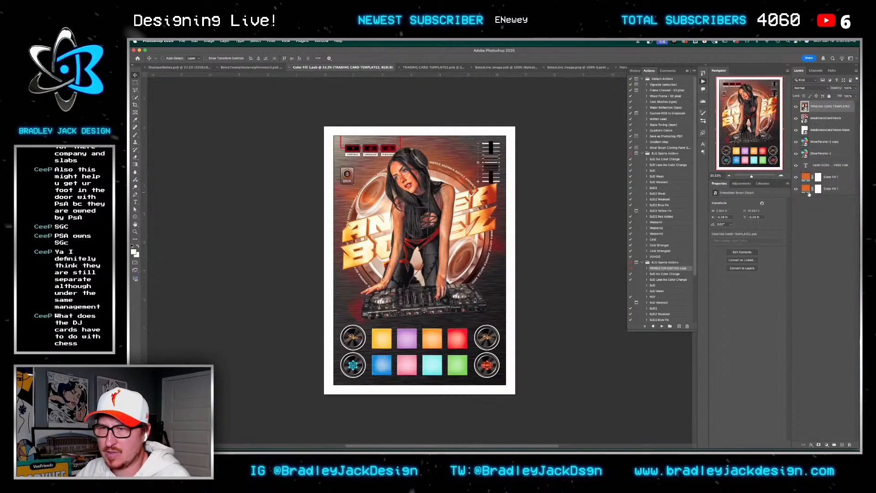
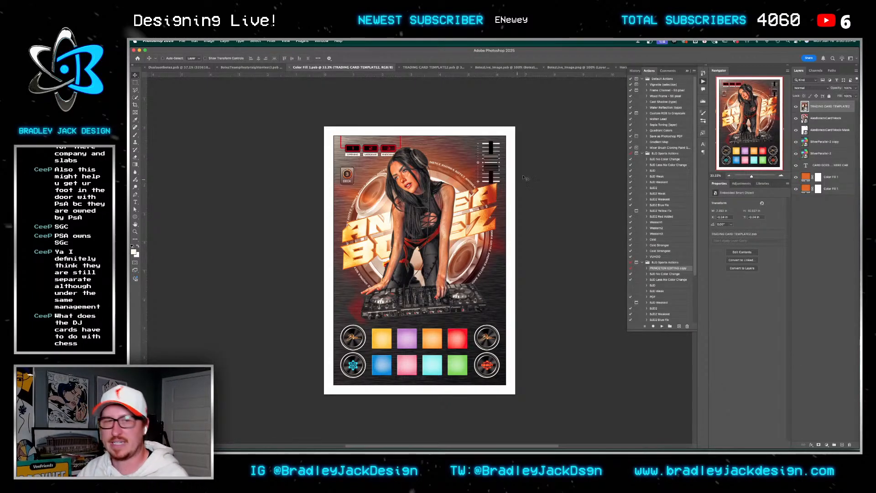
{"action": "left_click", "coordinate": [824, 142]}
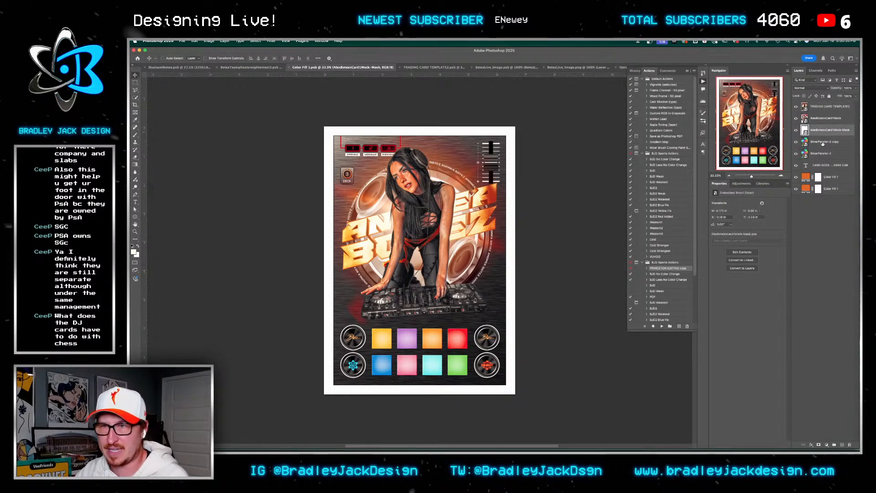
{"action": "key", "text": "ctrl+Tab"}
{"action": "key", "text": "ctrl+Tab"}
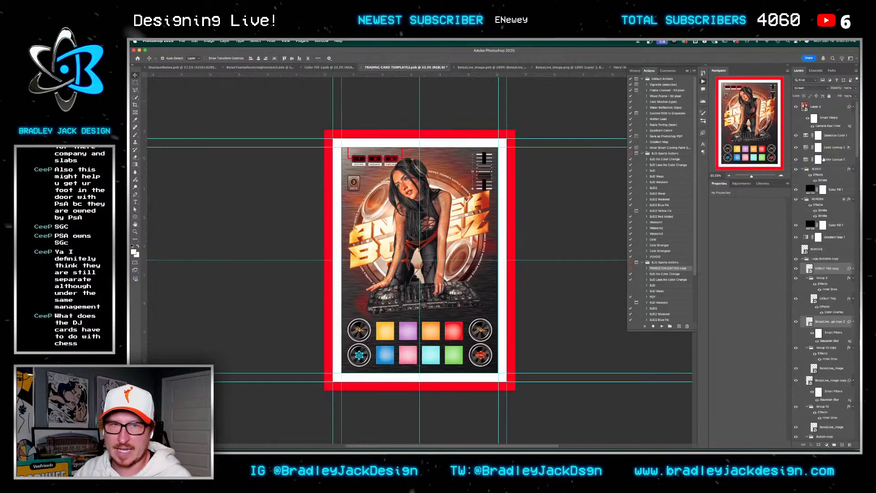
{"action": "key", "text": "ctrl+Tab"}
{"action": "key", "text": "ctrl+Tab"}
{"action": "key", "text": "ctrl+Tab"}
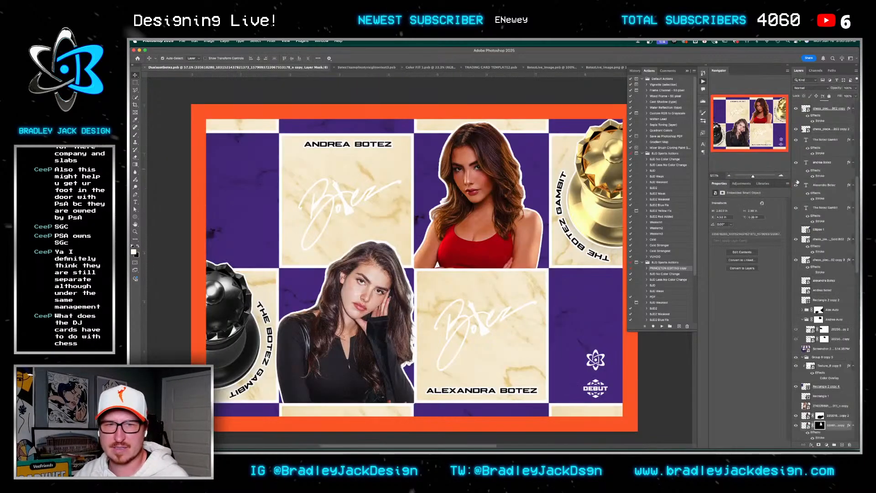
Add the two holographic foil layers to the horizontal mockup's card design, scale them to cover it, and update the mockup
{"action": "key", "text": "ctrl+shift+Tab"}
{"action": "left_click", "coordinate": [803, 161]}
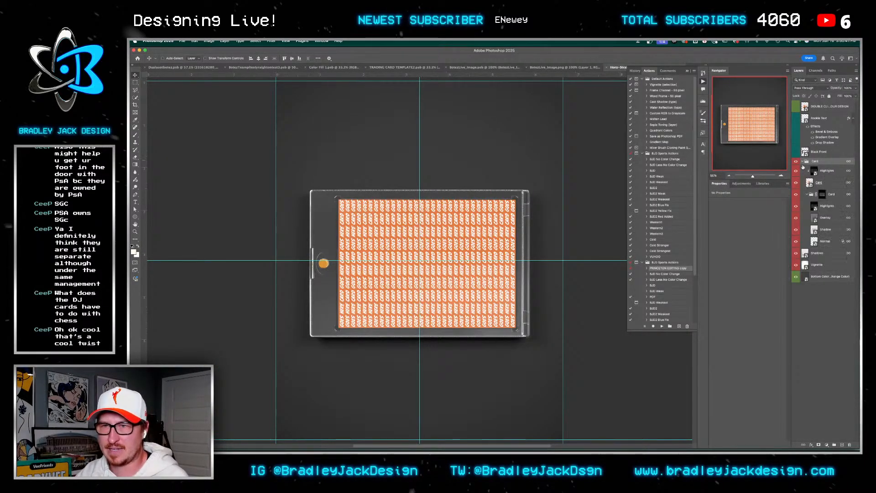
{"action": "key", "text": "ctrl+Tab"}
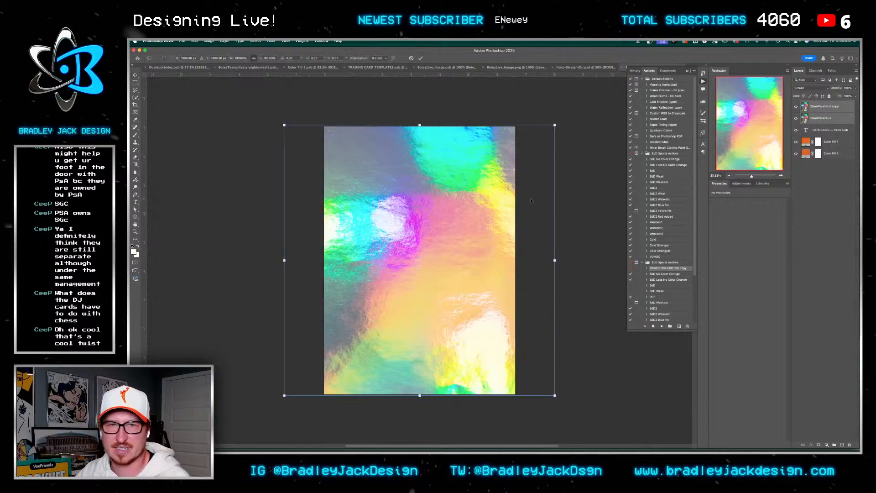
{"action": "key", "text": "b"}
{"action": "key", "text": "ctrl+Tab"}
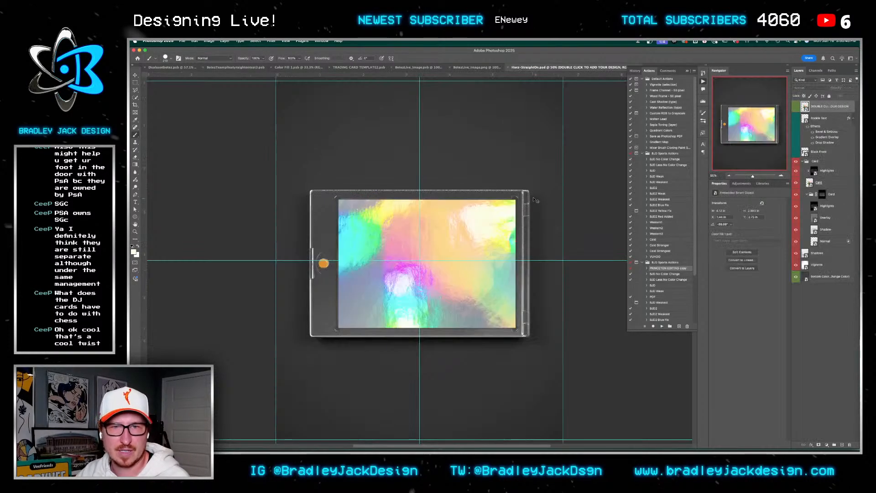
Switch to Finder and place the dual autograph card file from the Desktop folder over the foil in the mockup's card design
{"action": "key", "text": "ctrl+Tab"}
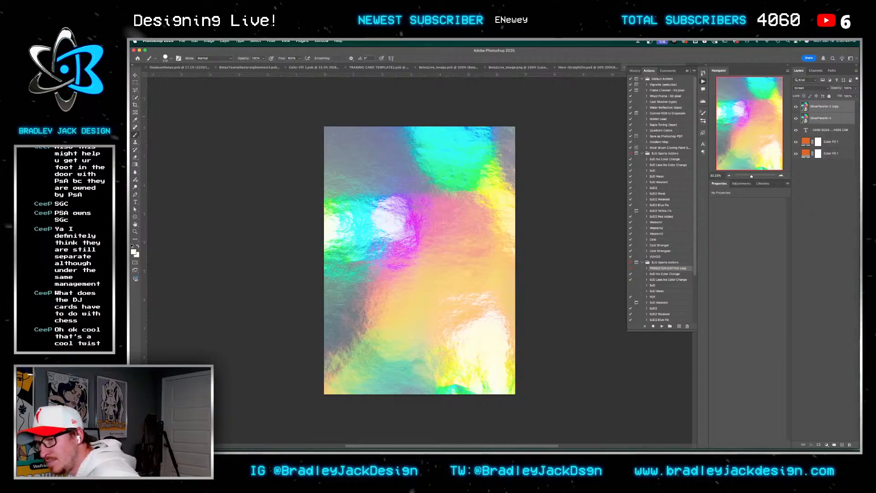
{"action": "key", "text": "super+Tab"}
{"action": "left_click", "coordinate": [288, 140]}
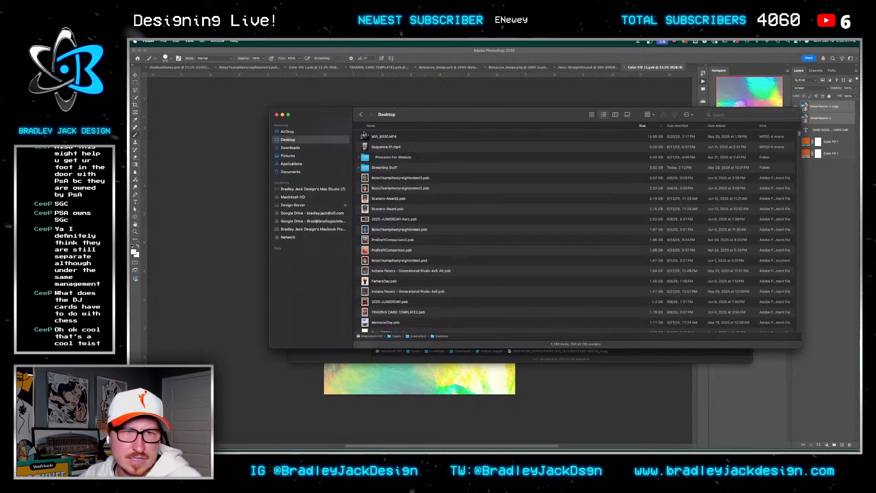
{"action": "left_click_drag", "start_coordinate": [315, 114], "coordinate": [484, 134]}
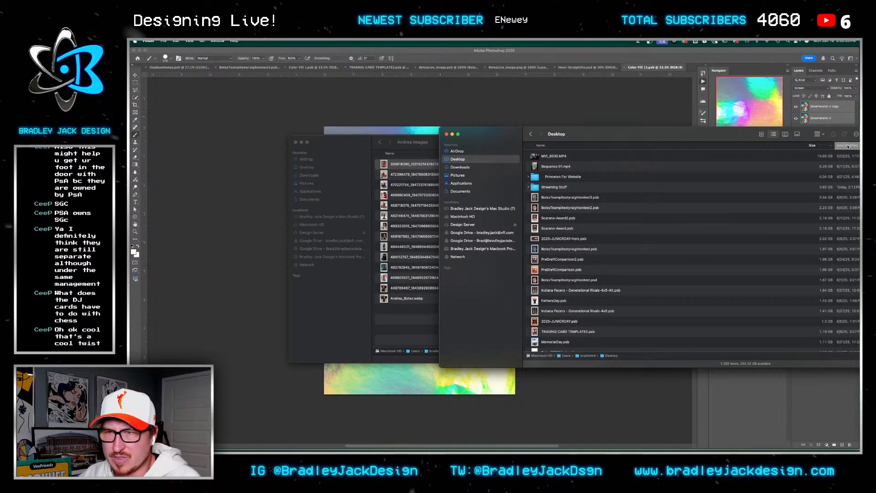
{"action": "left_click_drag", "start_coordinate": [561, 167], "coordinate": [407, 106]}
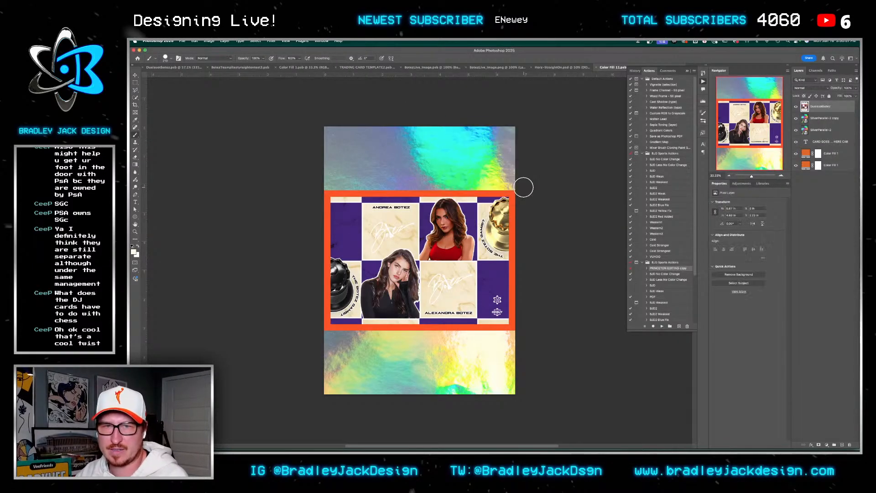
Rotate the placed card artwork 90° and enlarge it to fill the card design, then save and close the design
{"action": "key", "text": "ctrl+t"}
{"action": "left_click_drag", "start_coordinate": [524, 186], "coordinate": [527, 403]}
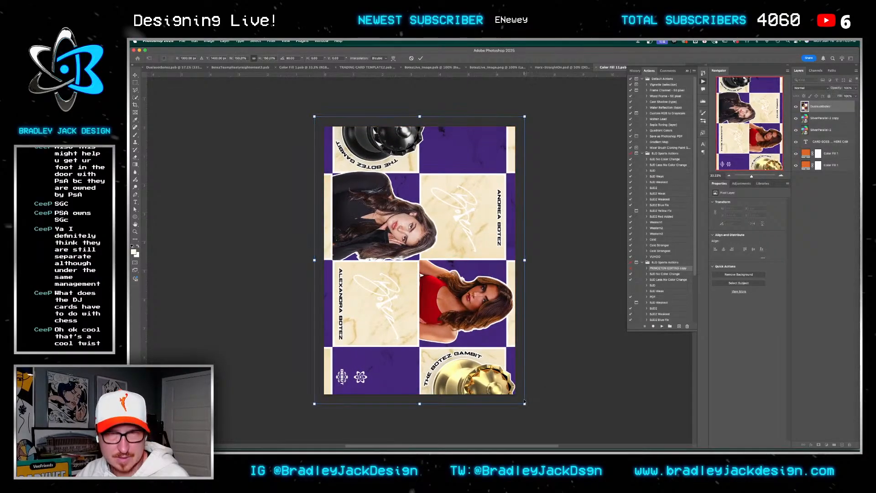
{"action": "key", "text": "Return"}
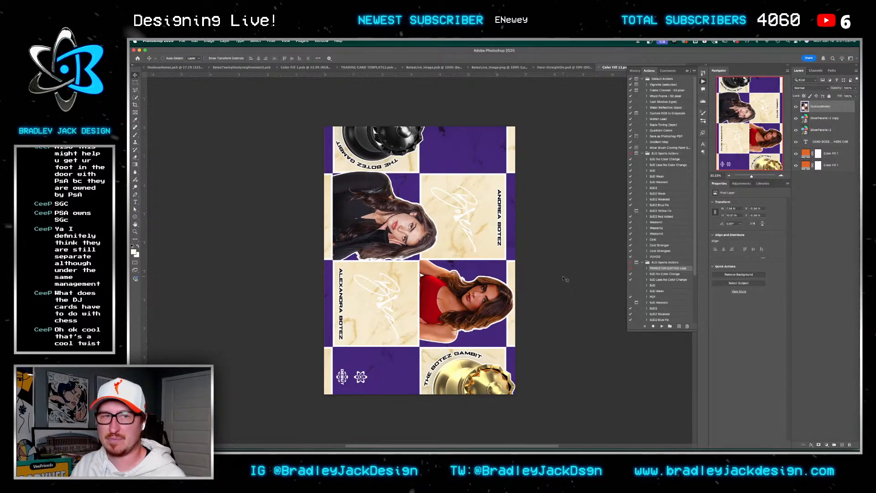
{"action": "key", "text": "ctrl+w"}
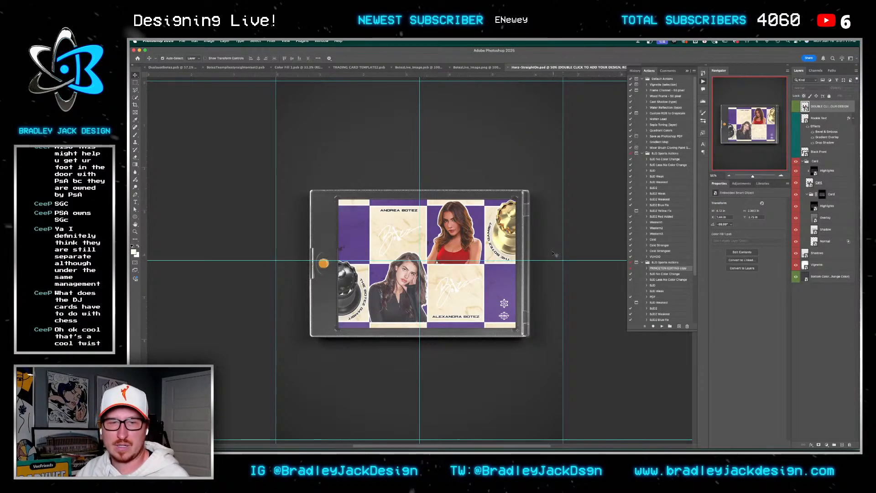
Show the Alex Auto and Andrea Auto groups in the dual autograph card document, raise them in the layer stack and save
{"action": "key", "text": "super"}
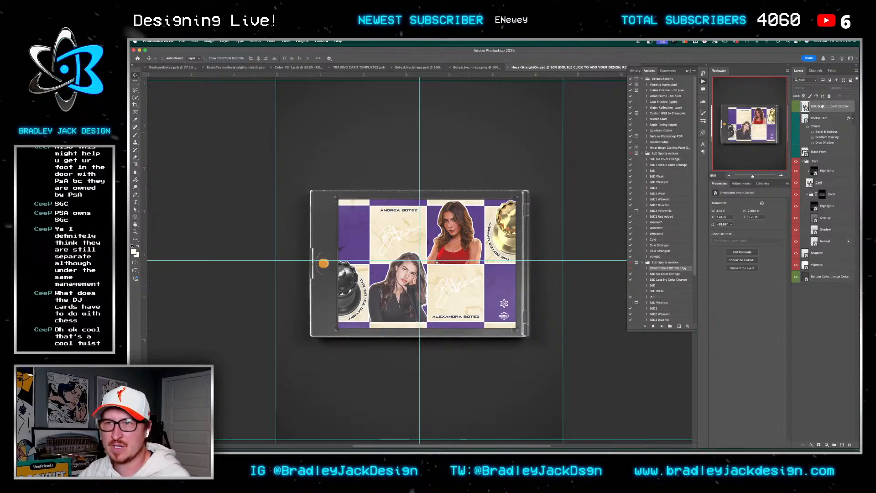
{"action": "double_click", "coordinate": [805, 107]}
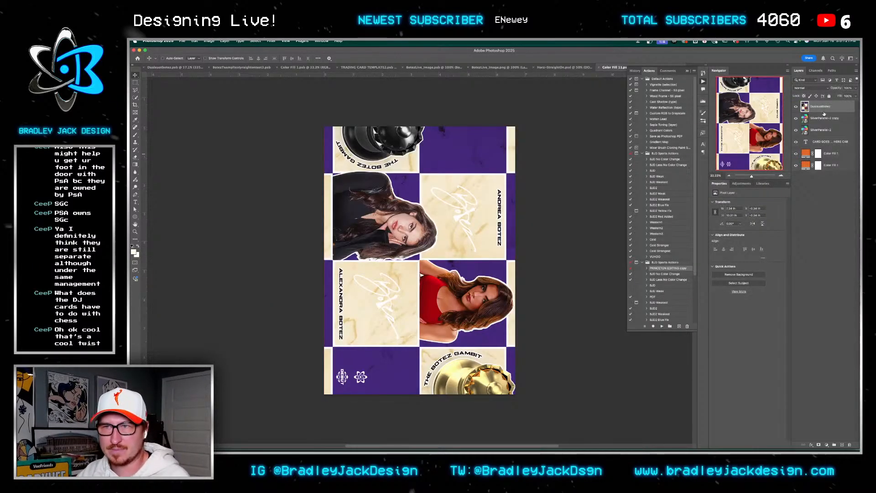
{"action": "key", "text": "super+w"}
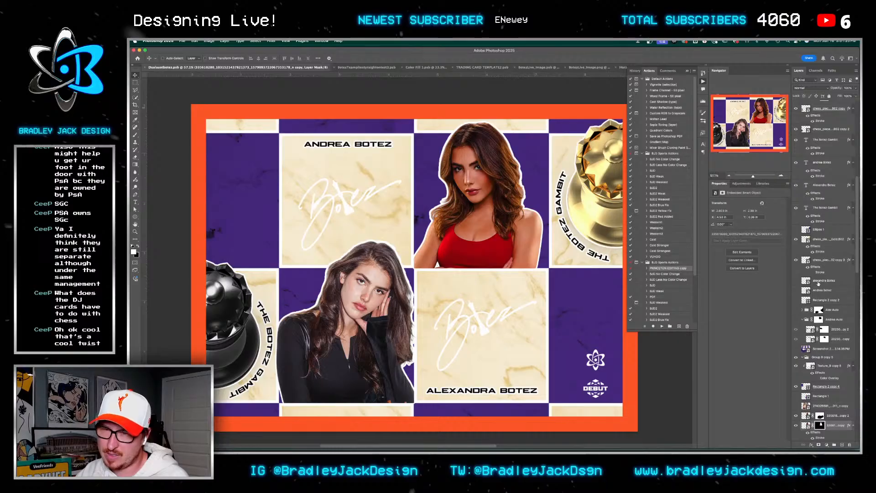
{"action": "left_click", "coordinate": [819, 310]}
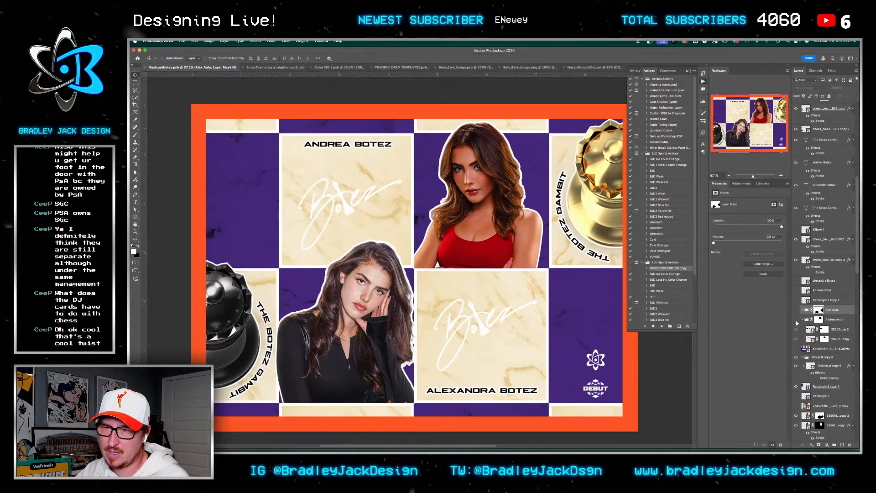
{"action": "left_click_drag", "start_coordinate": [796, 320], "coordinate": [796, 310]}
{"action": "key", "text": "super+s"}
{"action": "left_click", "coordinate": [832, 320], "text": "shift"}
{"action": "scroll", "coordinate": [833, 314], "scroll_direction": "down", "scroll_amount": 5}
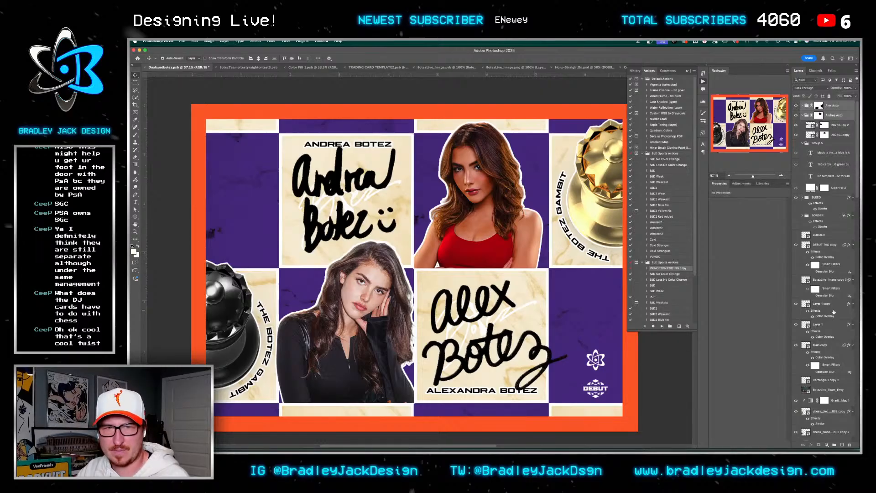
Compare the mockup's card design with the dual autograph document and check the placed card layer's blending options
{"action": "key", "text": "ctrl+Tab"}
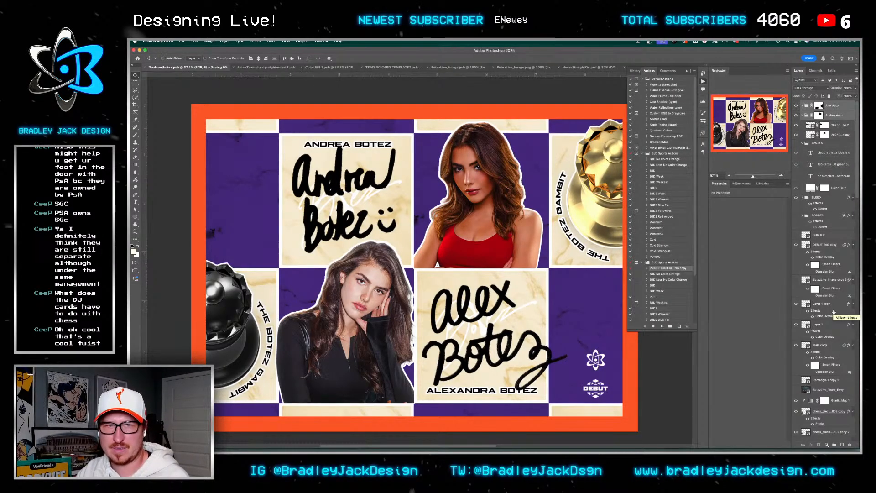
{"action": "key", "text": "ctrl+Tab"}
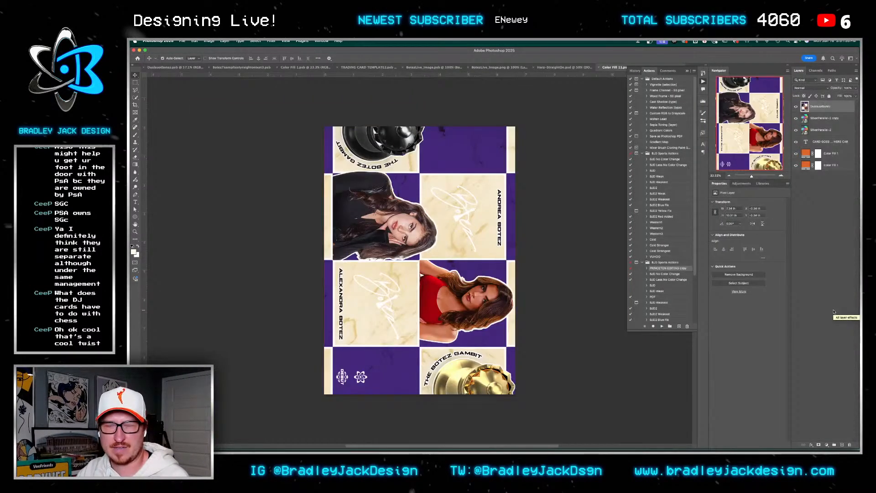
{"action": "key", "text": "ctrl+Tab"}
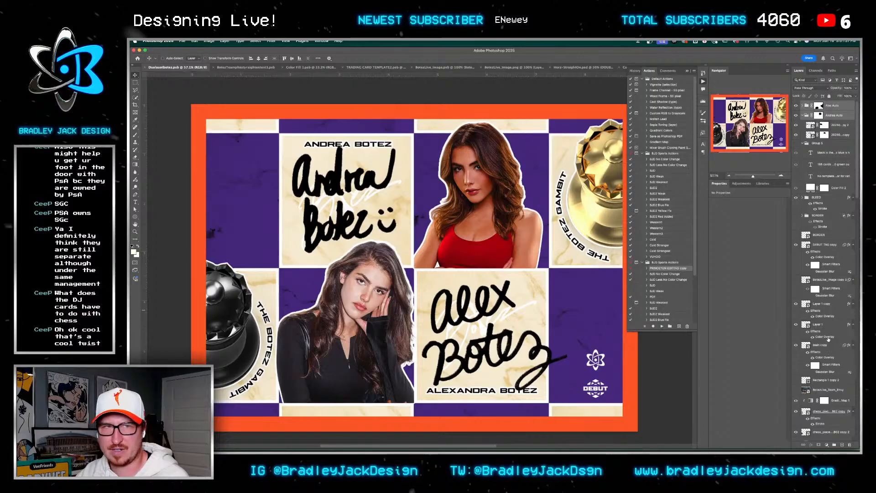
{"action": "key", "text": "ctrl+shift+Tab"}
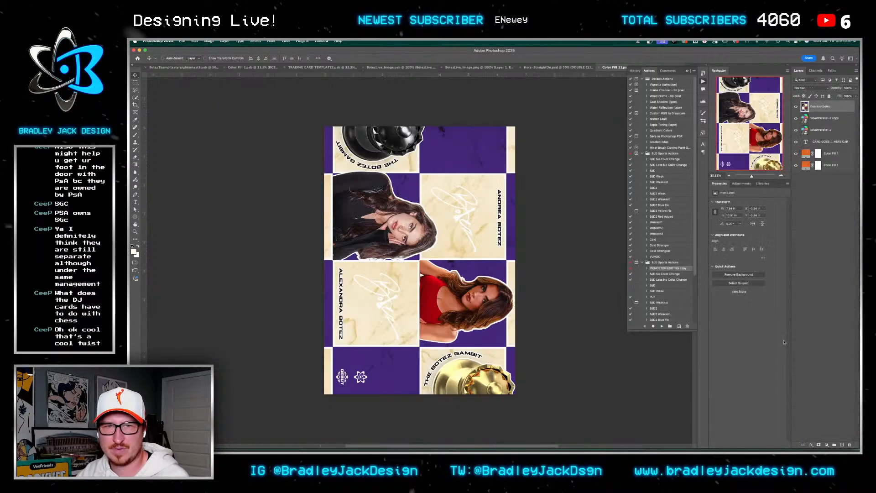
{"action": "double_click", "coordinate": [842, 107]}
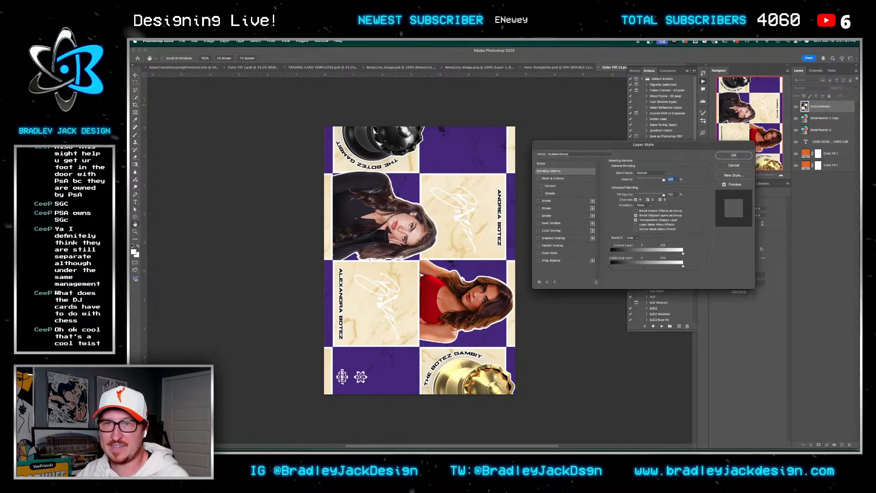
{"action": "key", "text": "Escape"}
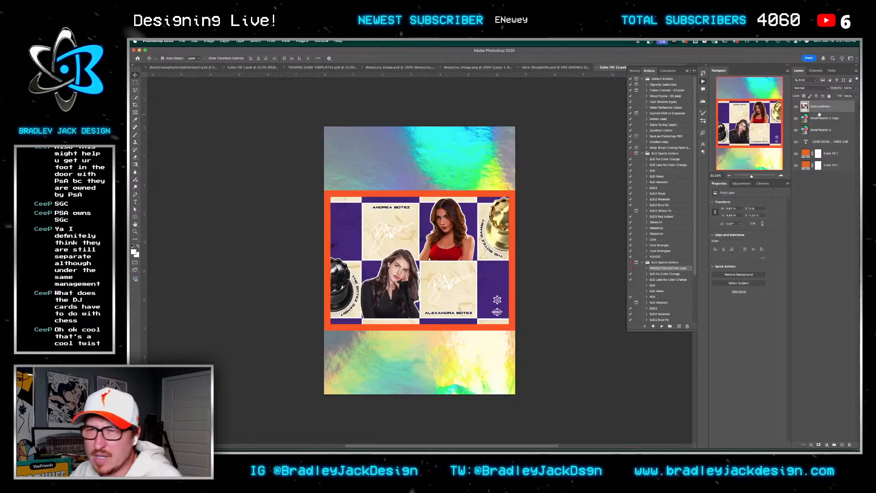
Turn the unrotated card artwork 90° and scale it until its orange bleed lies outside the mockup's card design
{"action": "key", "text": "ctrl+t"}
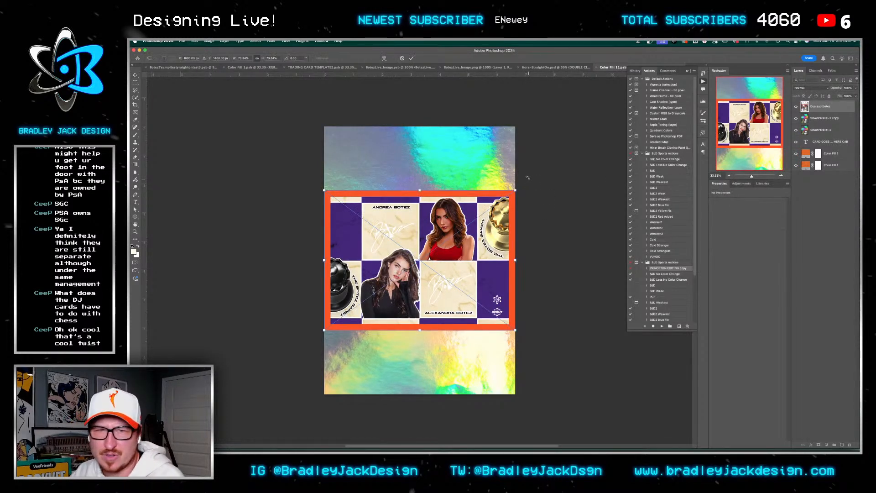
{"action": "left_click_drag", "start_coordinate": [364, 177], "coordinate": [503, 205]}
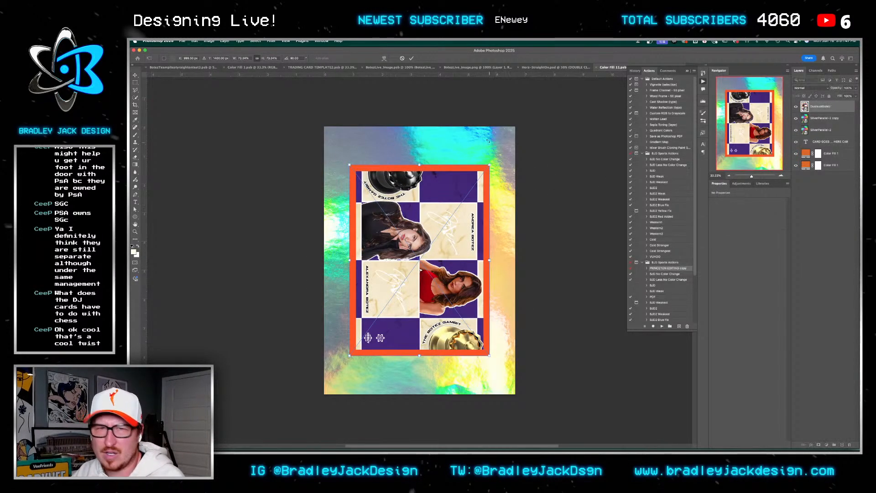
{"action": "left_click_drag", "start_coordinate": [490, 163], "coordinate": [515, 107]}
{"action": "left_click", "coordinate": [816, 109]}
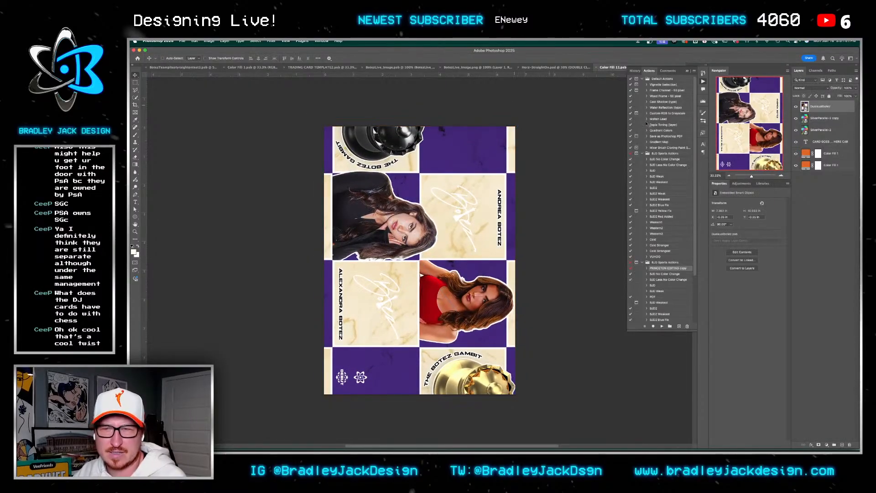
Open the embedded card, show the Alex Auto and Andrea Auto groups, and move them directly below the DEBUT TAG copy layer
{"action": "double_click", "coordinate": [805, 107]}
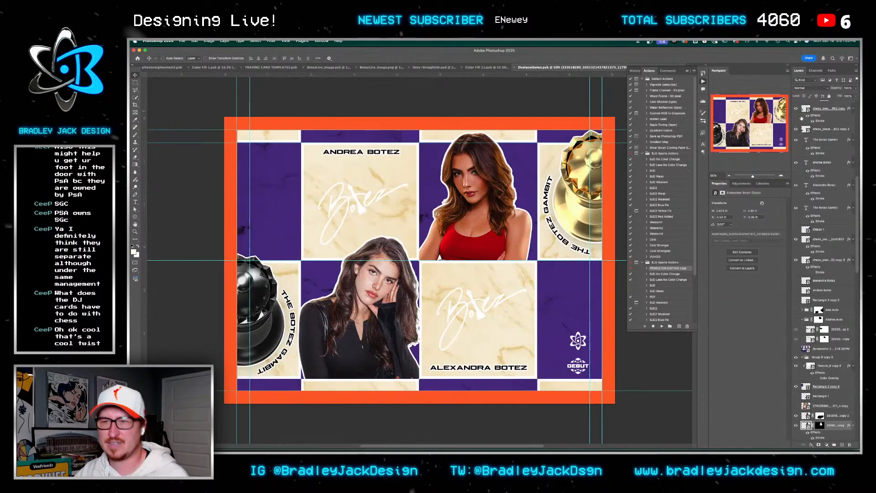
{"action": "left_click_drag", "start_coordinate": [825, 309], "coordinate": [823, 142]}
{"action": "left_click", "coordinate": [795, 239]}
{"action": "scroll", "coordinate": [826, 192], "scroll_direction": "up", "scroll_amount": 10}
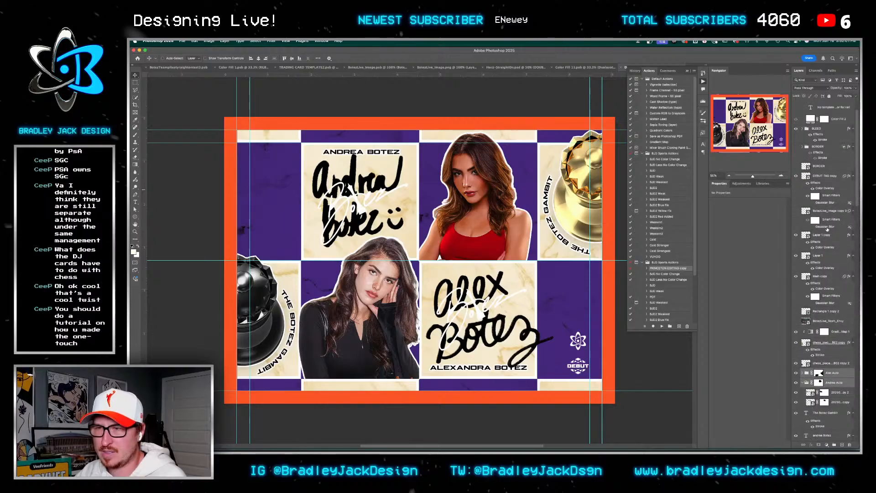
{"action": "left_click_drag", "start_coordinate": [826, 372], "coordinate": [826, 206]}
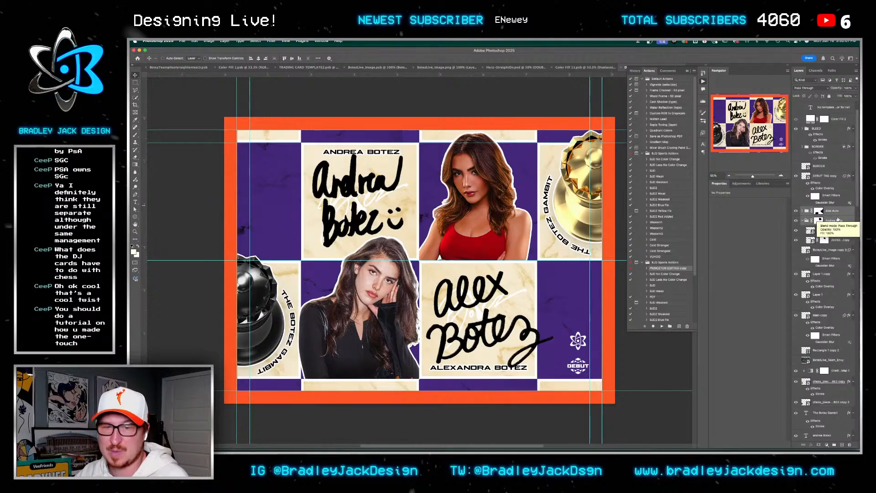
{"action": "left_click", "coordinate": [831, 212]}
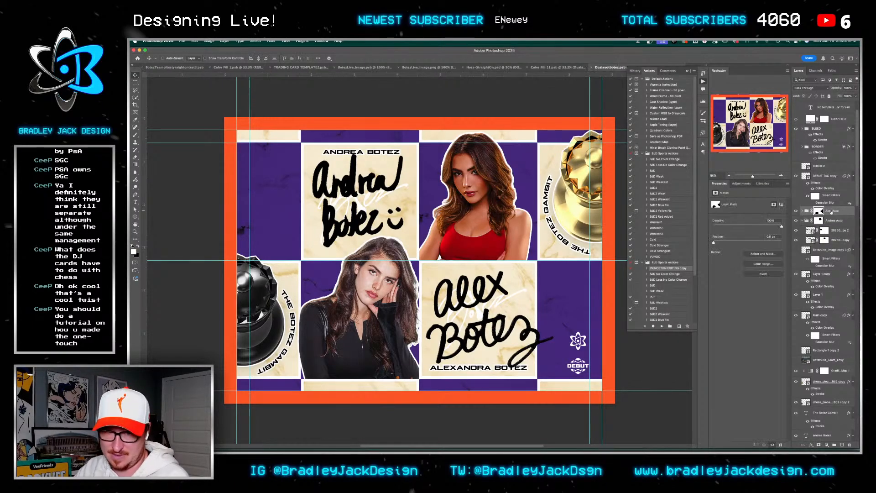
{"action": "left_click", "coordinate": [841, 222]}
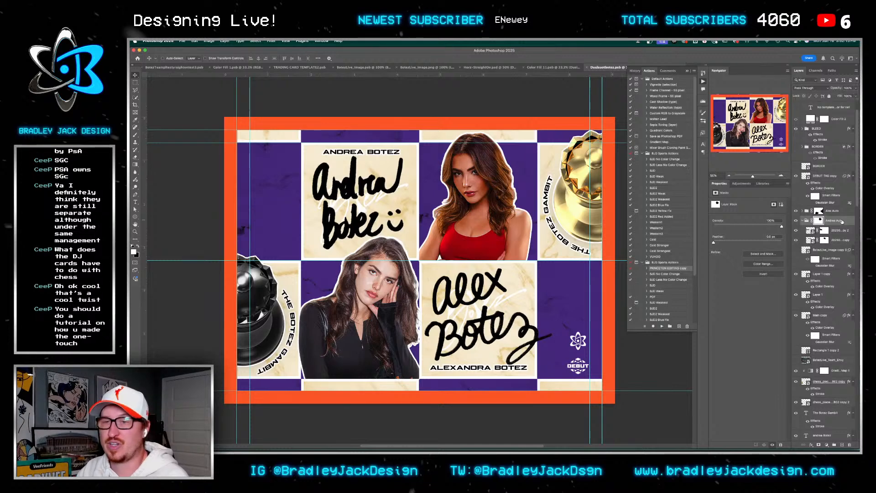
Close the edited embedded card, check the artwork in the horizontal mockup and return to the rotated card document
{"action": "key", "text": "ctrl+w"}
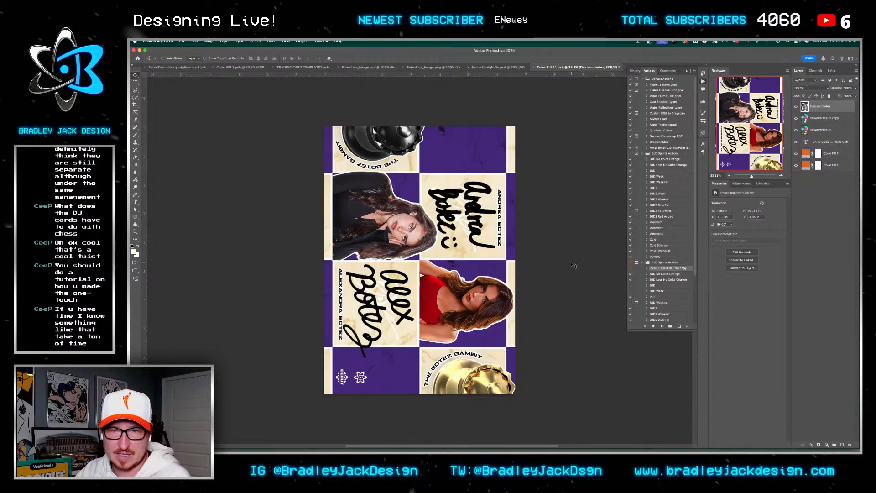
{"action": "key", "text": "ctrl+shift+Tab"}
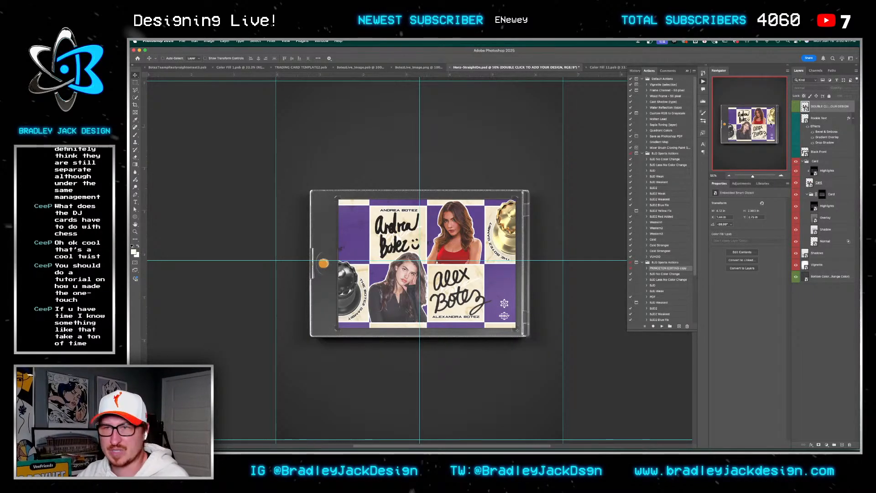
{"action": "left_click", "coordinate": [604, 67]}
Create an independent smart object copy of the card layer, set it to Multiply, and compare it with the original layer hidden and shown
{"action": "right_click", "coordinate": [817, 109]}
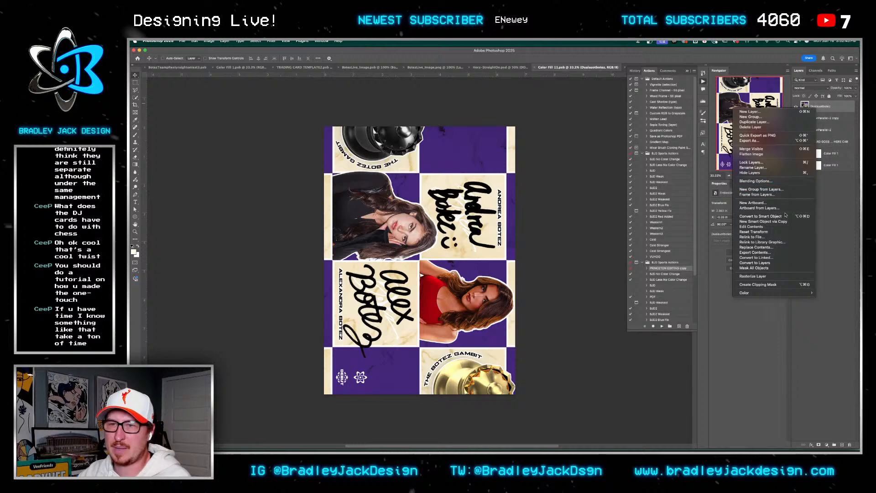
{"action": "left_click", "coordinate": [763, 222]}
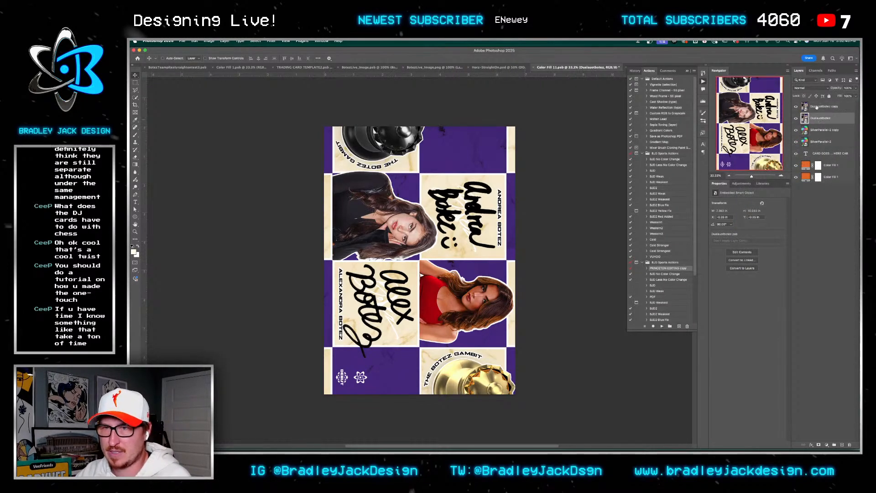
{"action": "key", "text": "shift+alt+m"}
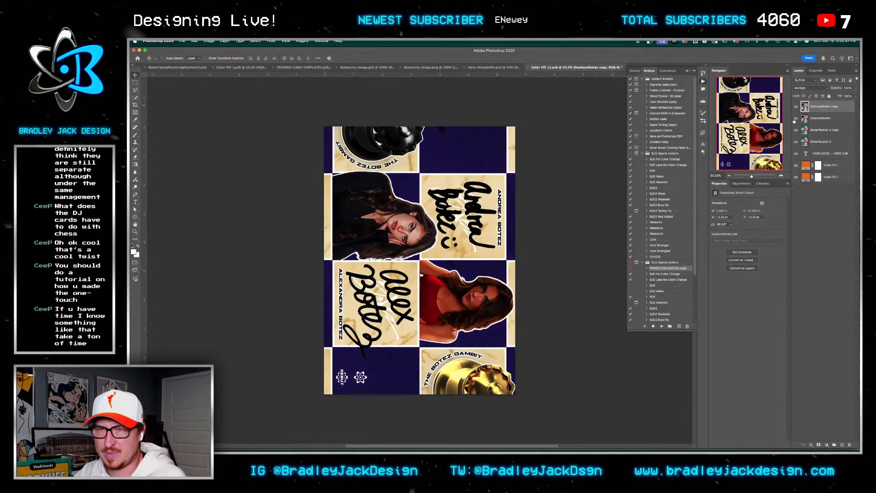
{"action": "left_click", "coordinate": [795, 119]}
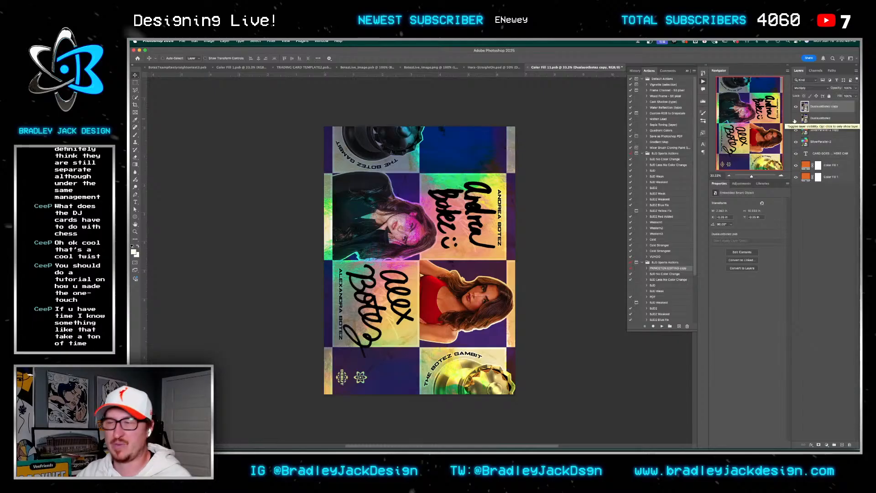
{"action": "left_click", "coordinate": [795, 120]}
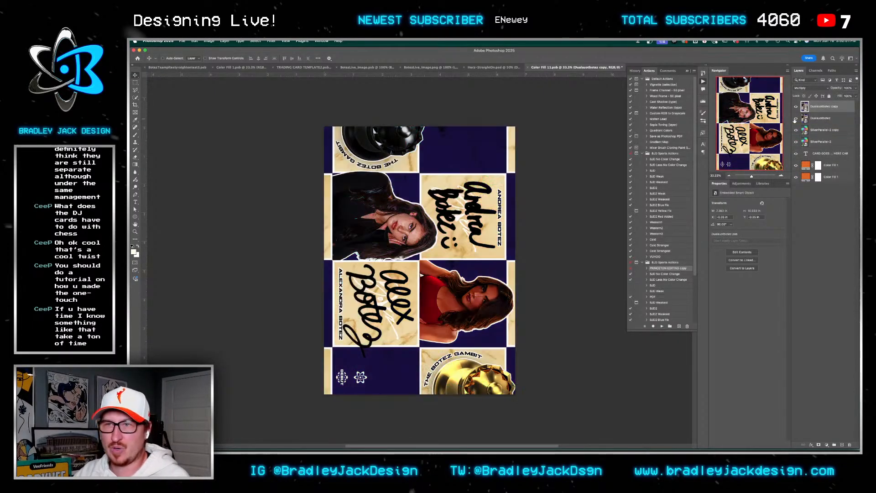
Open the original card smart object's contents and hide all the marble texture groups behind the light squares
{"action": "double_click", "coordinate": [804, 119]}
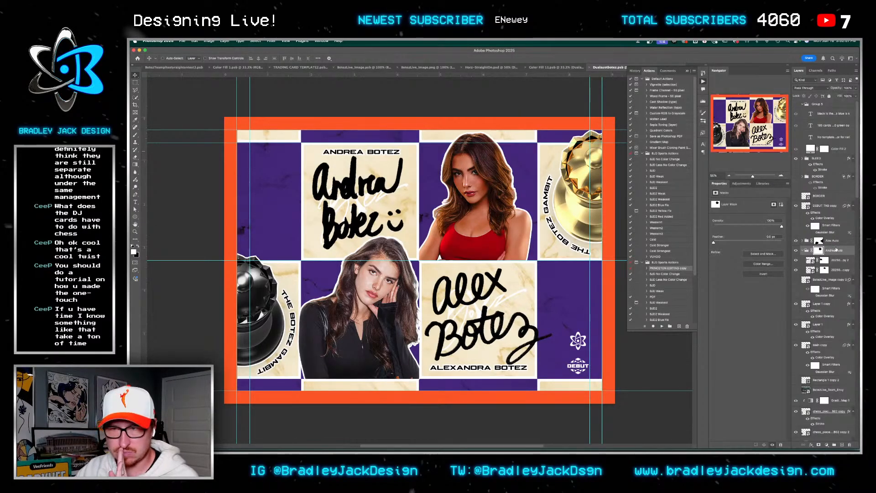
{"action": "scroll", "coordinate": [816, 279], "scroll_direction": "down", "scroll_amount": 10}
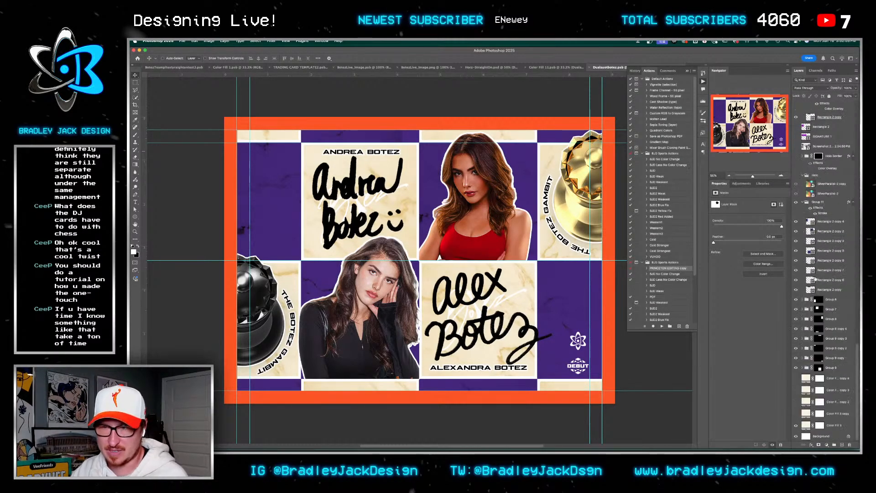
{"action": "left_click", "coordinate": [827, 368]}
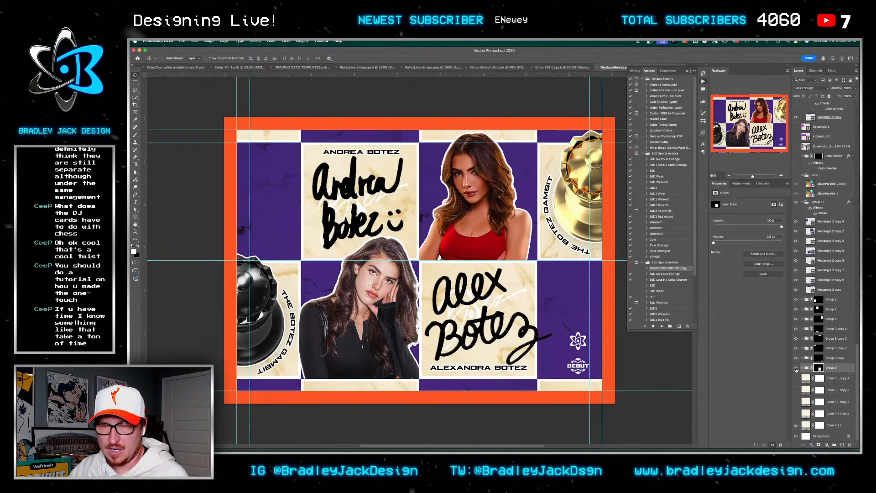
{"action": "left_click", "coordinate": [798, 302]}
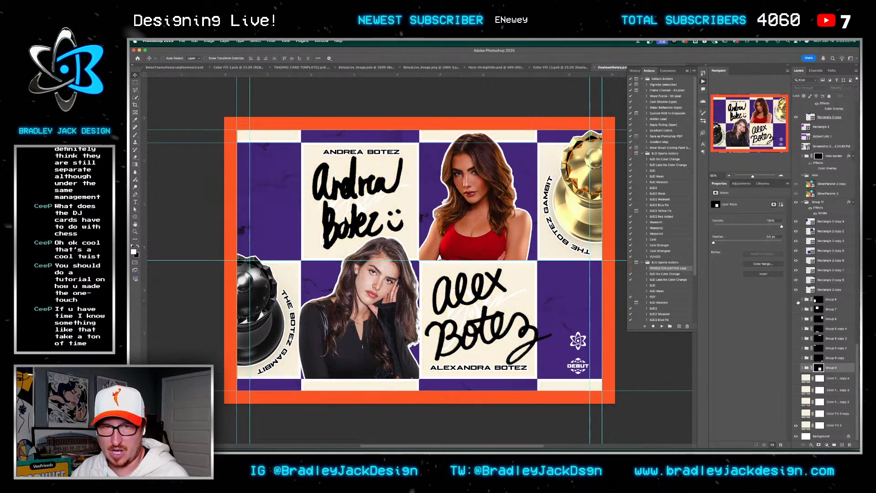
Convert Group 11 with the purple checker rectangles to a smart object and mask the Color Fill 3 layer with a checkered selection
{"action": "left_click", "coordinate": [827, 289]}
{"action": "left_click", "coordinate": [827, 222], "text": "shift"}
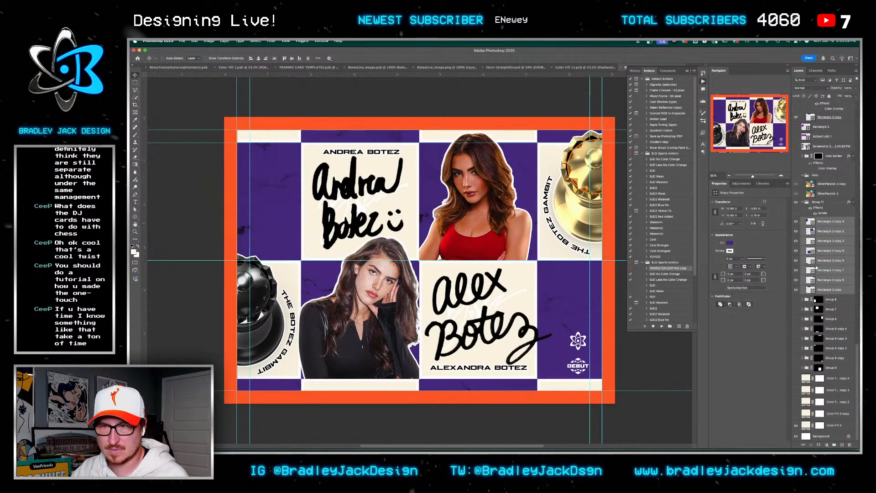
{"action": "left_click", "coordinate": [797, 426]}
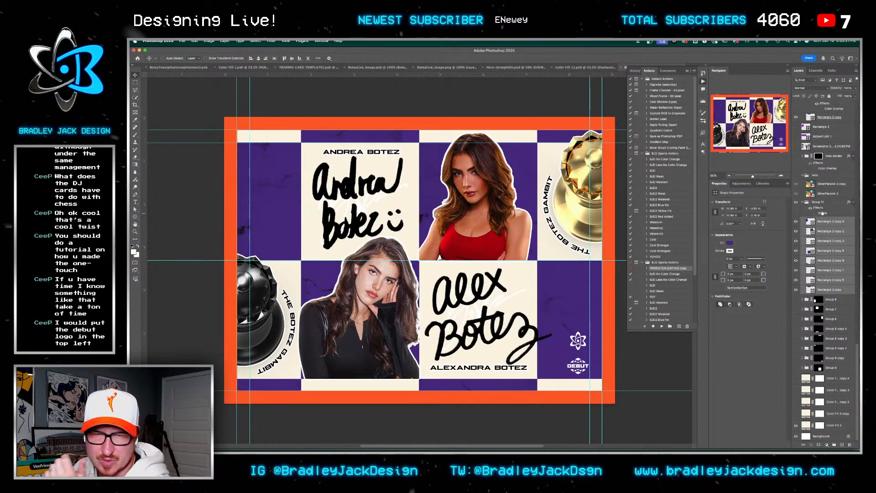
{"action": "scroll", "coordinate": [821, 213], "scroll_direction": "up", "scroll_amount": 3}
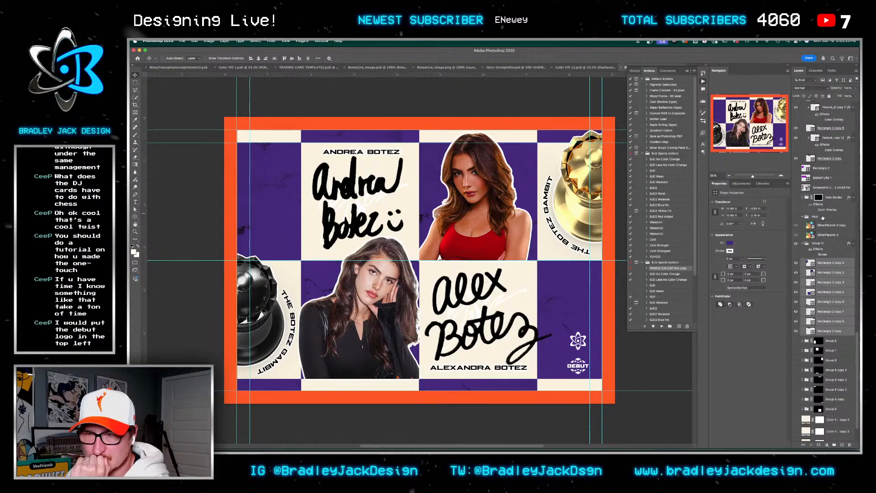
{"action": "left_click", "coordinate": [827, 244]}
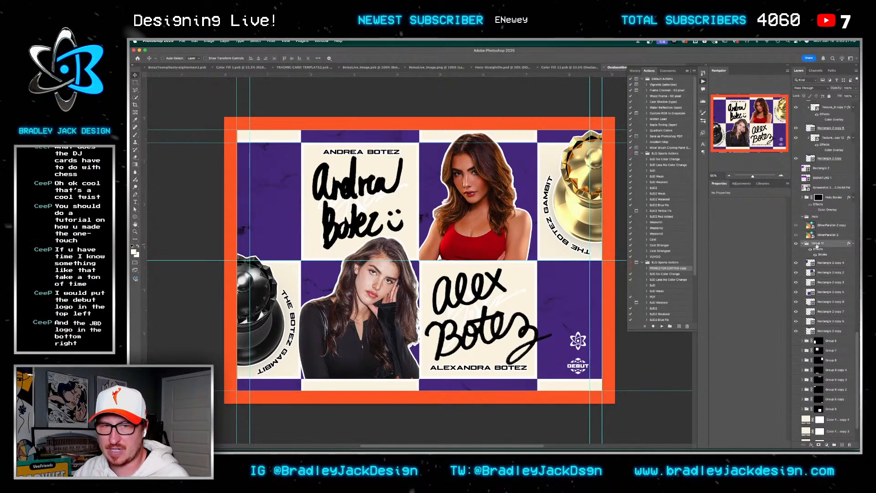
{"action": "key", "text": "ctrl+alt+shift+s"}
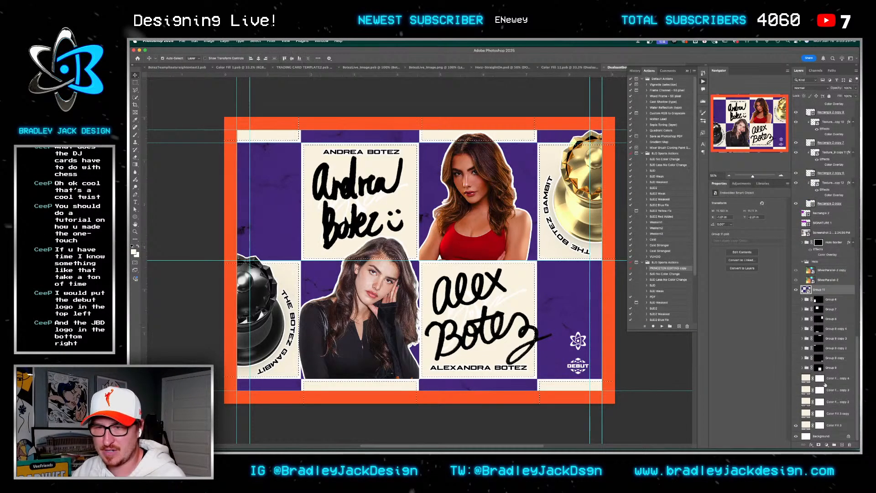
{"action": "left_click", "coordinate": [806, 425]}
{"action": "left_click", "coordinate": [819, 444]}
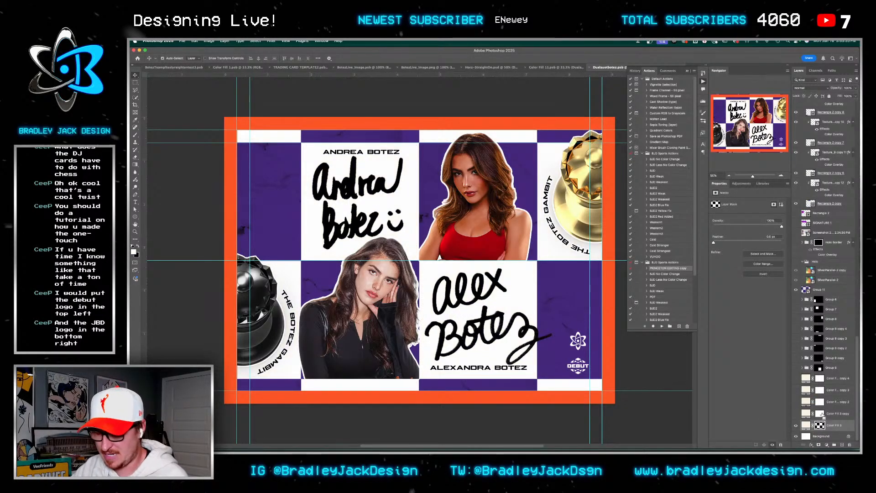
Add a solid color fill layer in red, ff0000, directly above the Background layer
{"action": "left_click", "coordinate": [821, 437]}
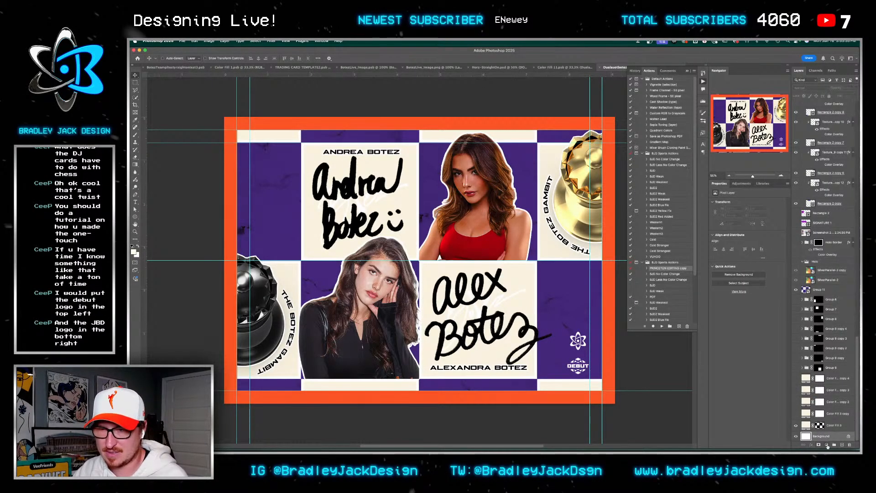
{"action": "left_click", "coordinate": [826, 444]}
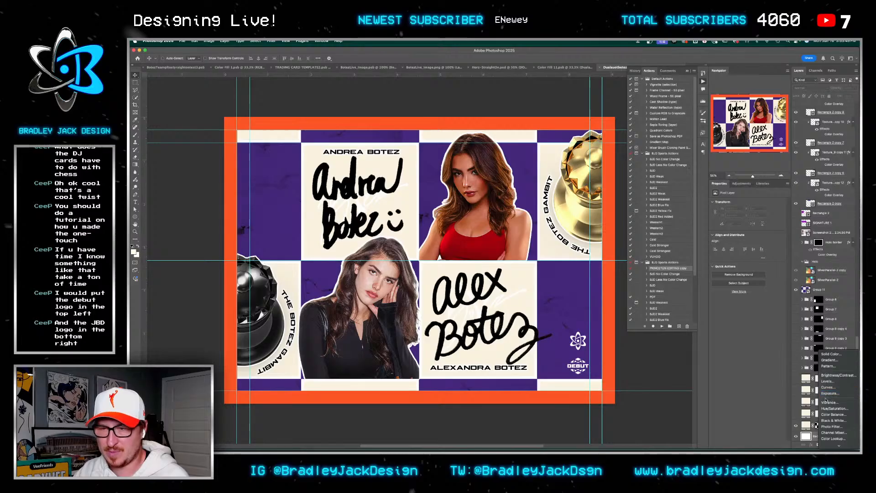
{"action": "left_click", "coordinate": [830, 354]}
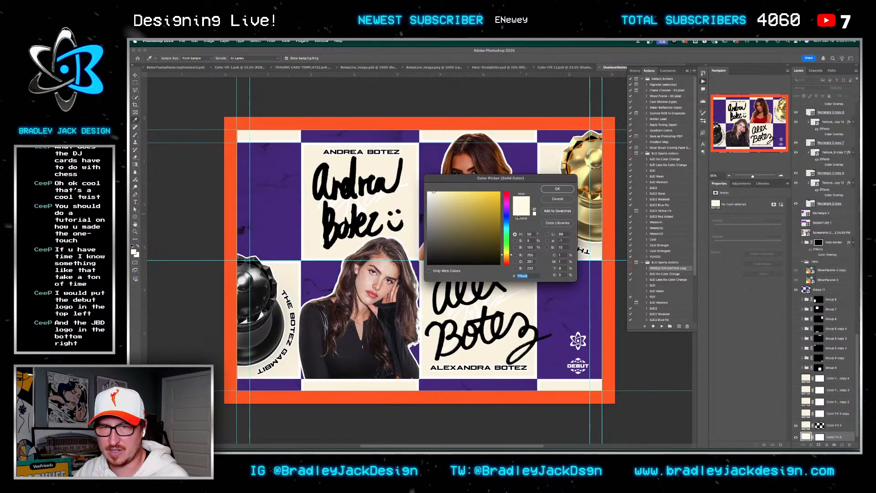
{"action": "type", "text": "ff0000"}
{"action": "key", "text": "Return"}
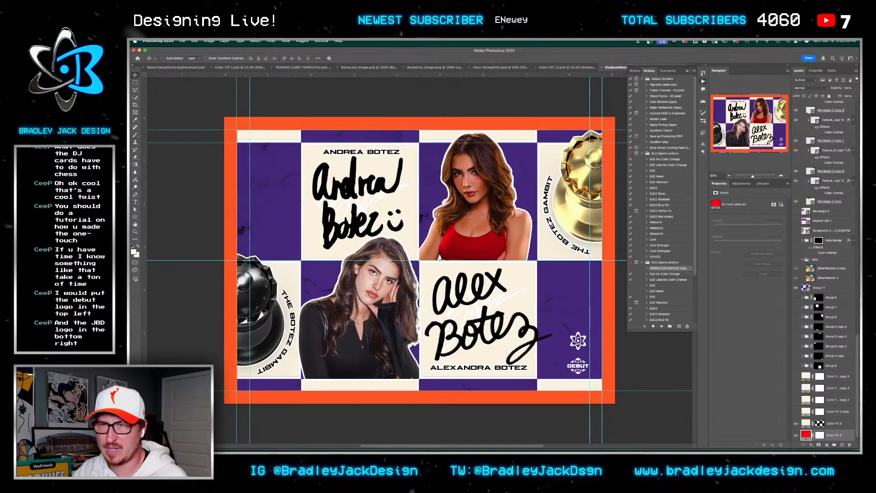
Hide the Group 11 checker layer and move the Holo group, switched to visible, directly below Color Fill 3
{"action": "scroll", "coordinate": [835, 390], "scroll_direction": "down", "scroll_amount": 1}
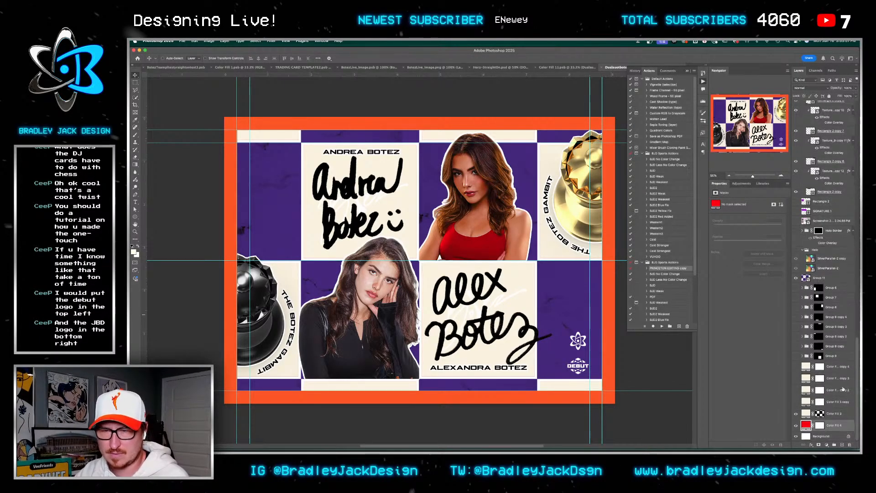
{"action": "left_click", "coordinate": [806, 278]}
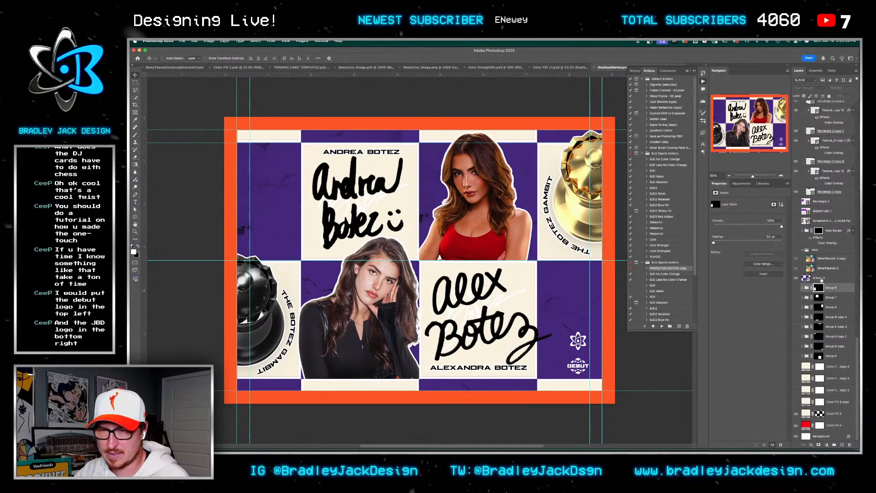
{"action": "left_click", "coordinate": [796, 278]}
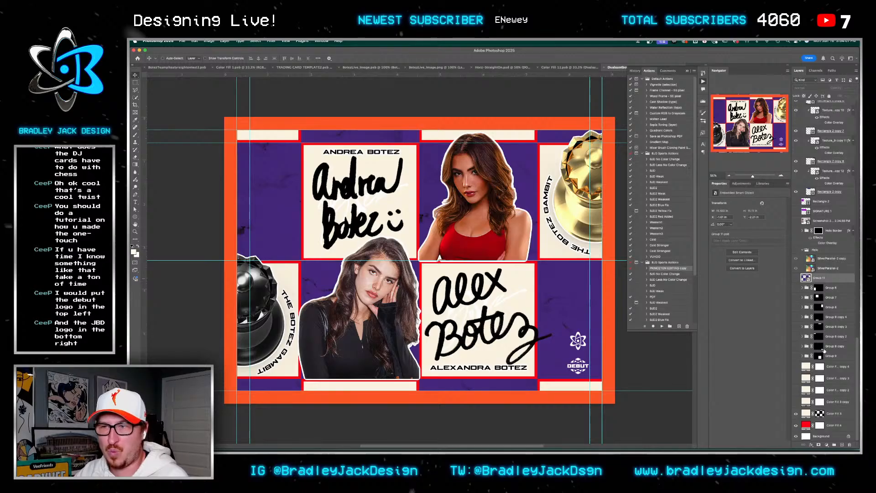
{"action": "scroll", "coordinate": [816, 351], "scroll_direction": "up", "scroll_amount": 1}
{"action": "left_click", "coordinate": [796, 265]}
{"action": "left_click_drag", "start_coordinate": [814, 264], "coordinate": [828, 397]}
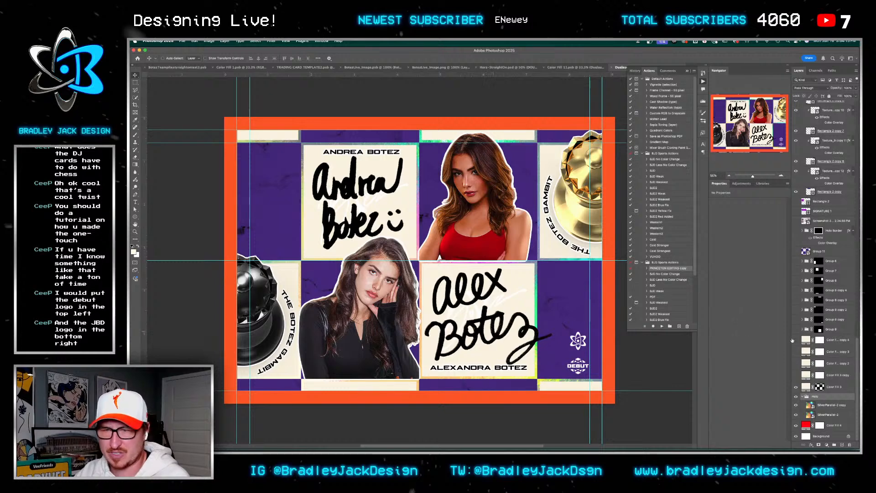
Pick the gold chess piece on the card and select its version without a stroke in the layer stack
{"action": "scroll", "coordinate": [823, 327], "scroll_direction": "up", "scroll_amount": 8}
{"action": "scroll", "coordinate": [823, 327], "scroll_direction": "up", "scroll_amount": 10}
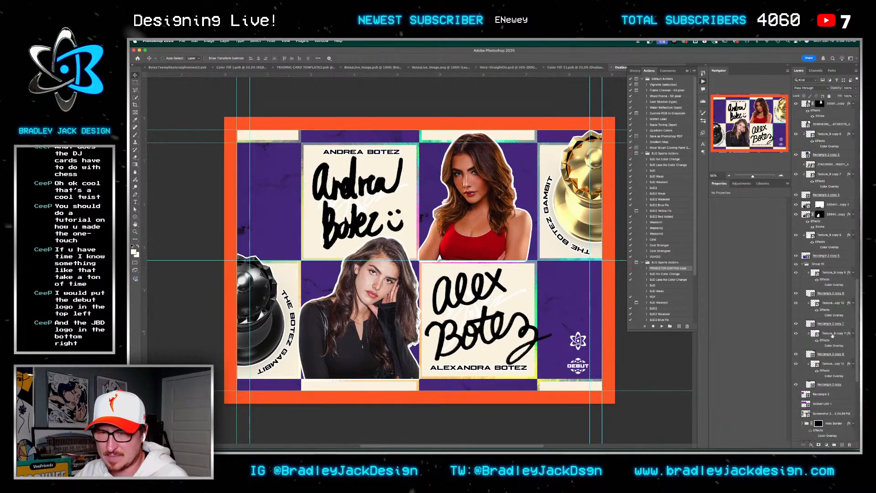
{"action": "right_click", "coordinate": [572, 168]}
{"action": "left_click", "coordinate": [593, 172]}
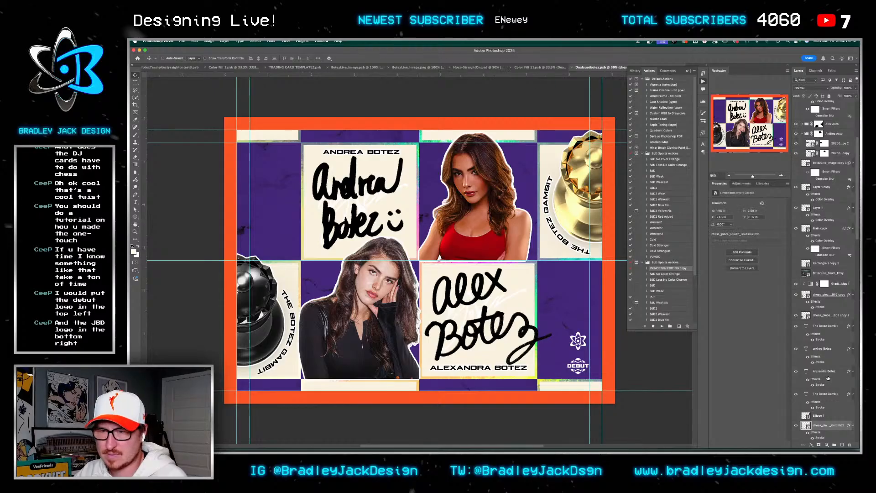
{"action": "scroll", "coordinate": [828, 359], "scroll_direction": "down", "scroll_amount": 2}
{"action": "left_click", "coordinate": [822, 419]}
{"action": "scroll", "coordinate": [817, 393], "scroll_direction": "down", "scroll_amount": 1}
{"action": "left_click", "coordinate": [816, 384]}
{"action": "key", "text": "ctrl+j"}
{"action": "left_click", "coordinate": [816, 405]}
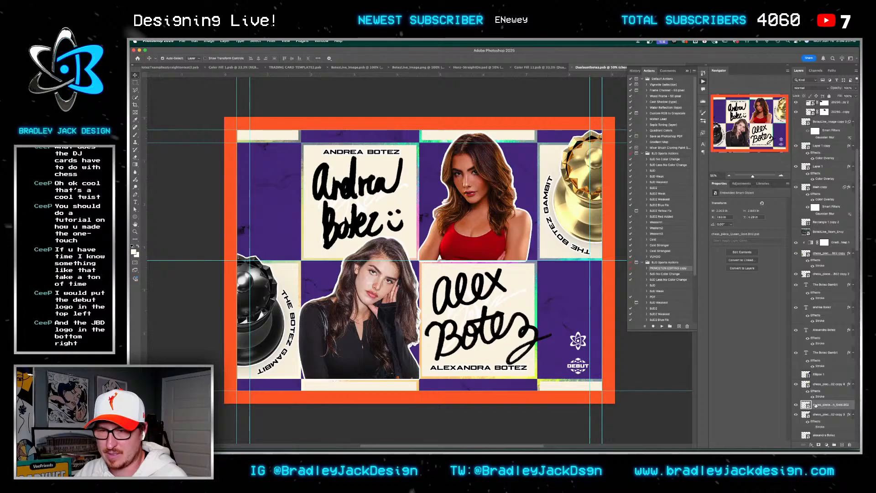
Load the gold chess piece's outline as a selection and place the masked Color Fill 3 layer in a new group
{"action": "scroll", "coordinate": [808, 405], "scroll_direction": "down", "scroll_amount": 10}
{"action": "scroll", "coordinate": [826, 273], "scroll_direction": "up", "scroll_amount": 8}
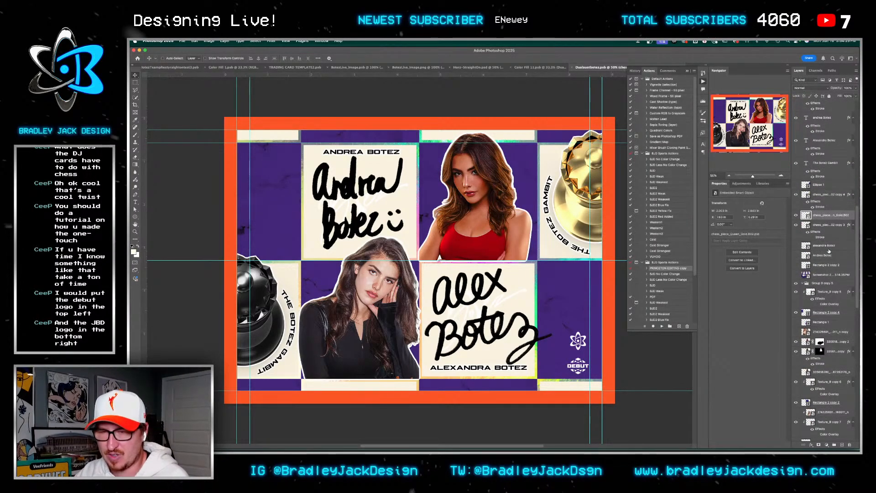
{"action": "left_click", "coordinate": [806, 225], "text": "super"}
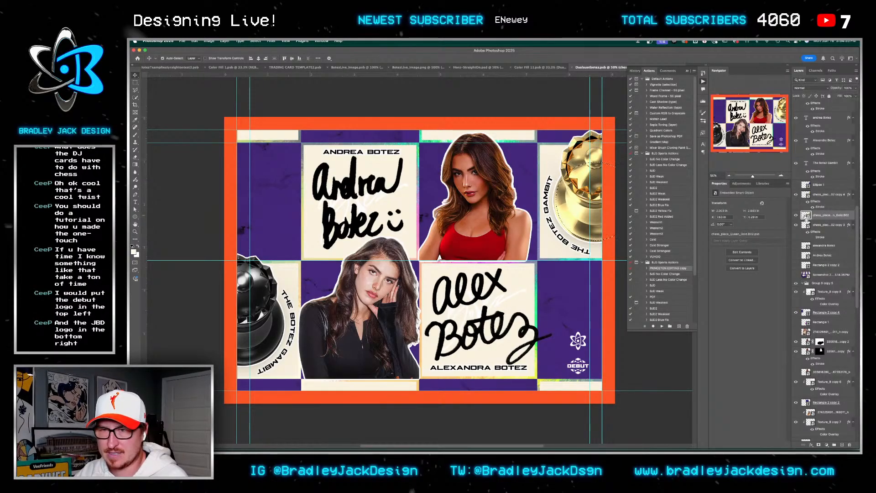
{"action": "left_click", "coordinate": [796, 225]}
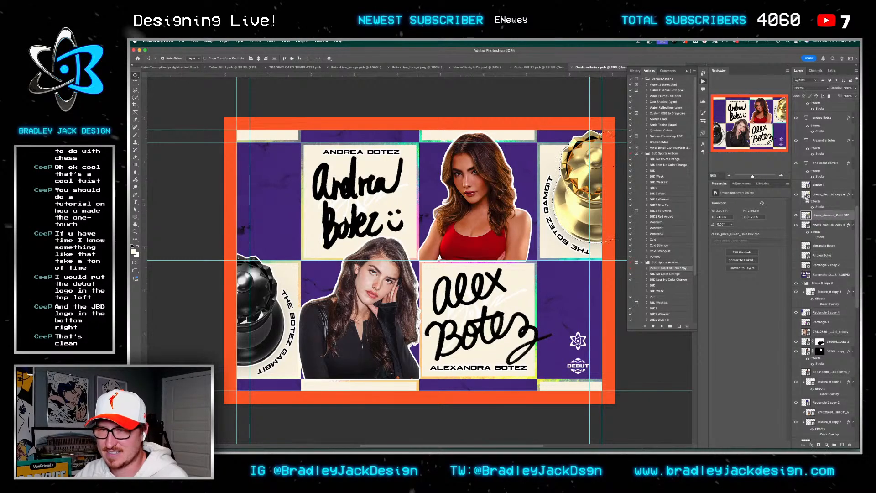
{"action": "scroll", "coordinate": [840, 397], "scroll_direction": "down", "scroll_amount": 10}
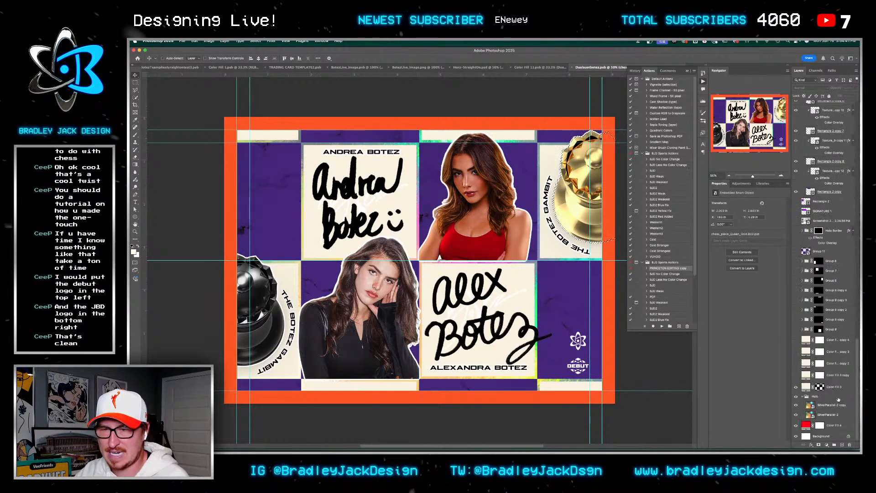
{"action": "key", "text": "ctrl+g"}
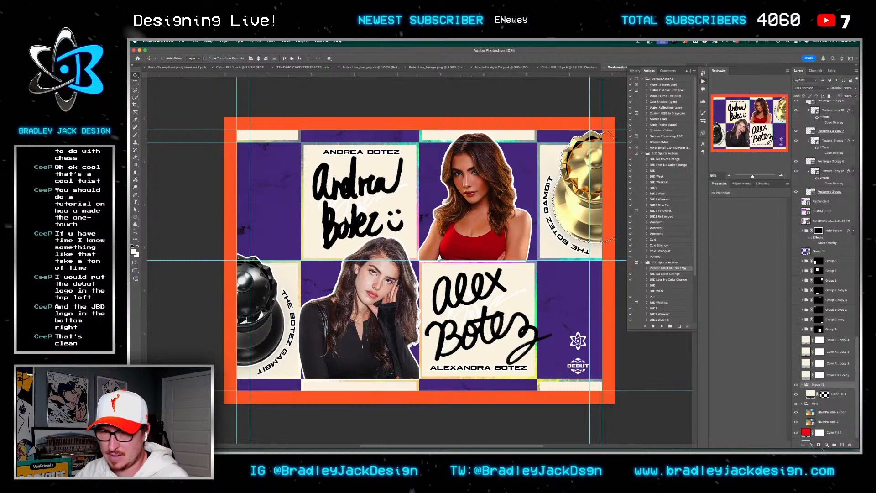
Add a layer mask to Group 12 that hides the selected area around the gold chess piece
{"action": "key", "text": "ctrl+i"}
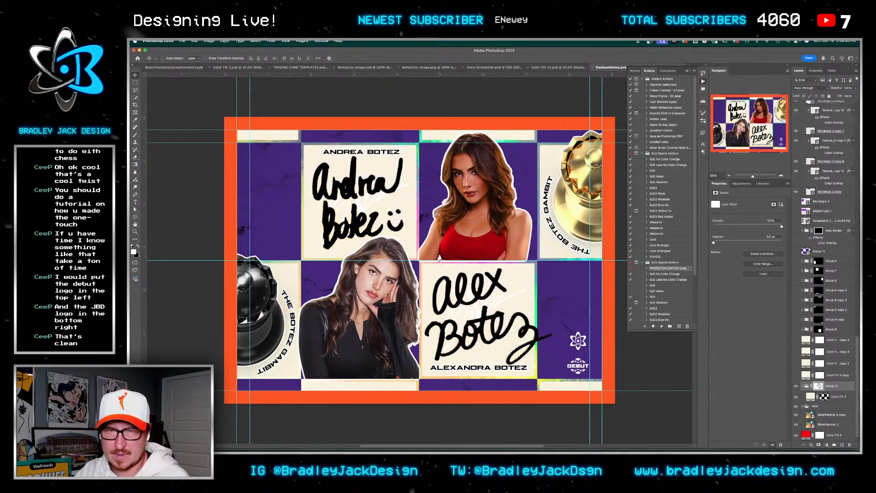
{"action": "scroll", "coordinate": [819, 260], "scroll_direction": "up", "scroll_amount": 10}
{"action": "scroll", "coordinate": [824, 238], "scroll_direction": "down", "scroll_amount": 5}
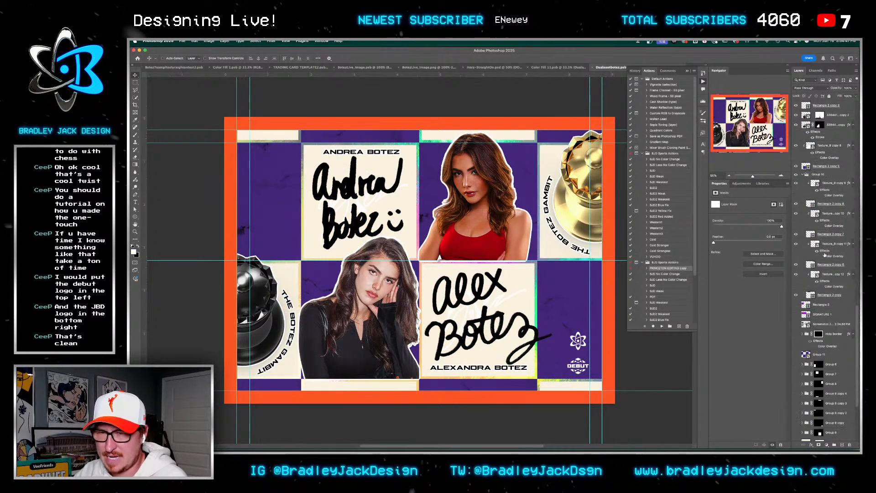
Locate the gold queen chess piece's layers from the artwork and examine the piece up close
{"action": "right_click", "coordinate": [560, 187]}
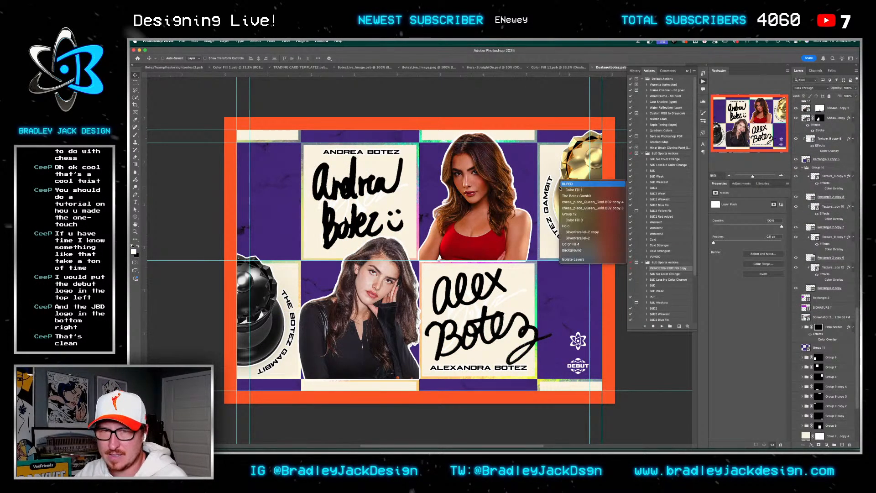
{"action": "left_click", "coordinate": [570, 213]}
{"action": "right_click", "coordinate": [584, 184]}
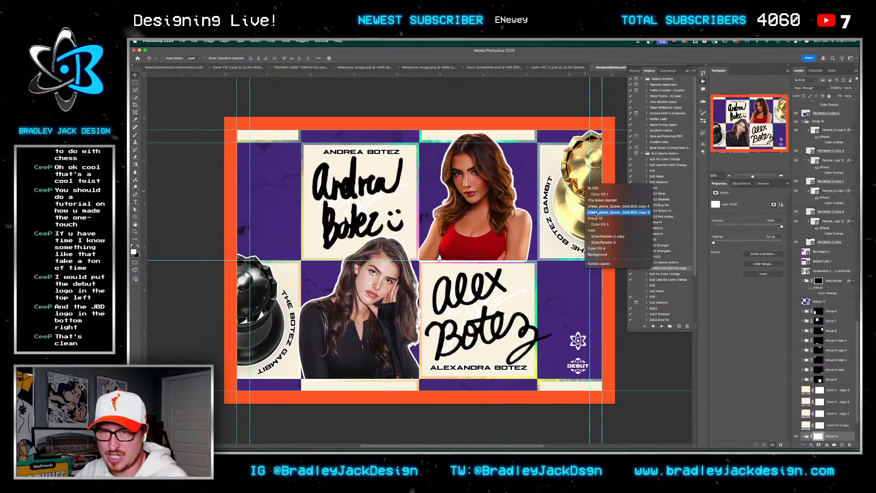
{"action": "left_click", "coordinate": [612, 213]}
{"action": "scroll", "coordinate": [813, 211], "scroll_direction": "up", "scroll_amount": 4}
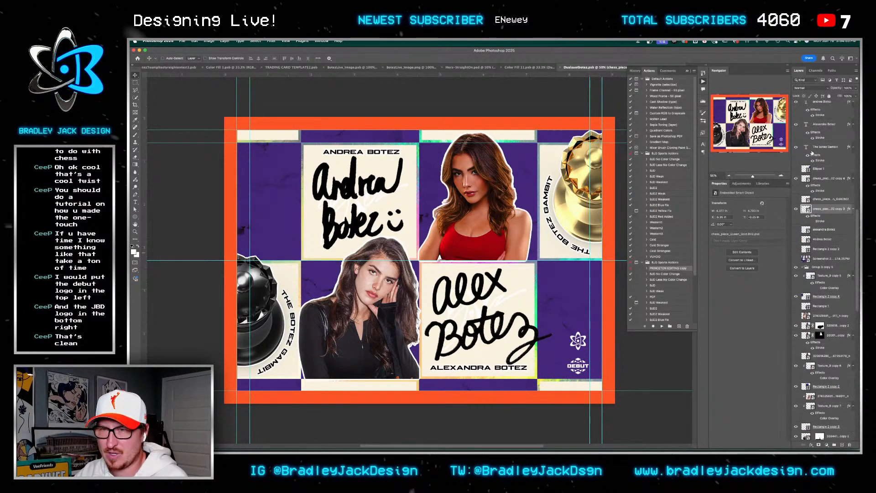
{"action": "left_click", "coordinate": [820, 200]}
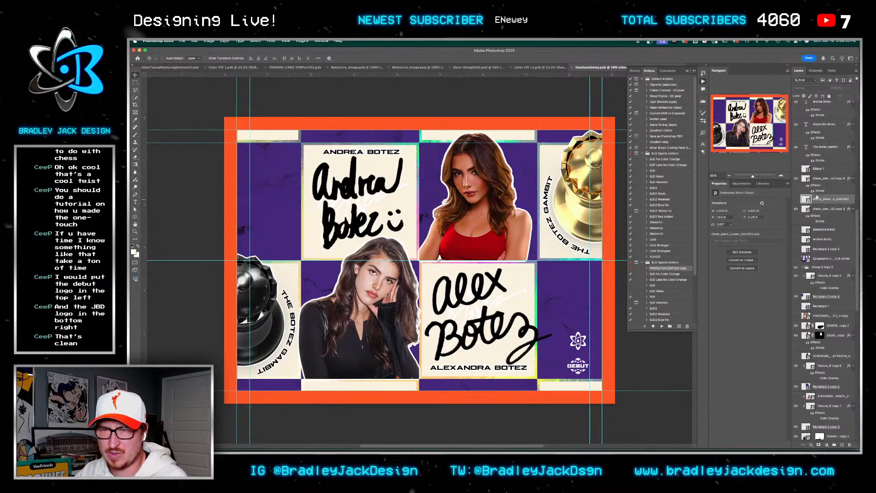
{"action": "key", "text": "z"}
{"action": "mouse_move", "coordinate": [593, 162]}
{"action": "left_mouse_down"}
{"action": "mouse_move", "coordinate": [648, 163]}
{"action": "mouse_move", "coordinate": [593, 162]}
{"action": "left_mouse_up"}
{"action": "key", "text": "v"}
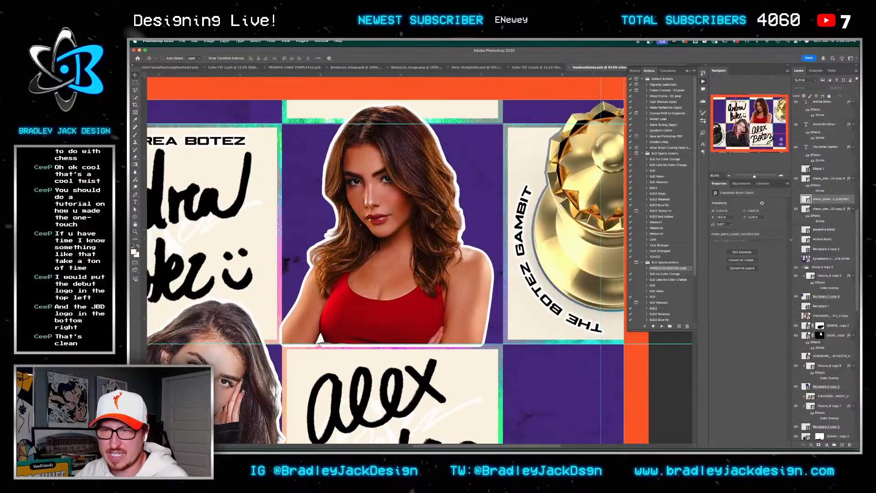
Toggle the visibility of the purple square behind the red-top portrait to identify its layer
{"action": "scroll", "coordinate": [835, 323], "scroll_direction": "down", "scroll_amount": 5}
{"action": "scroll", "coordinate": [835, 324], "scroll_direction": "down", "scroll_amount": 4}
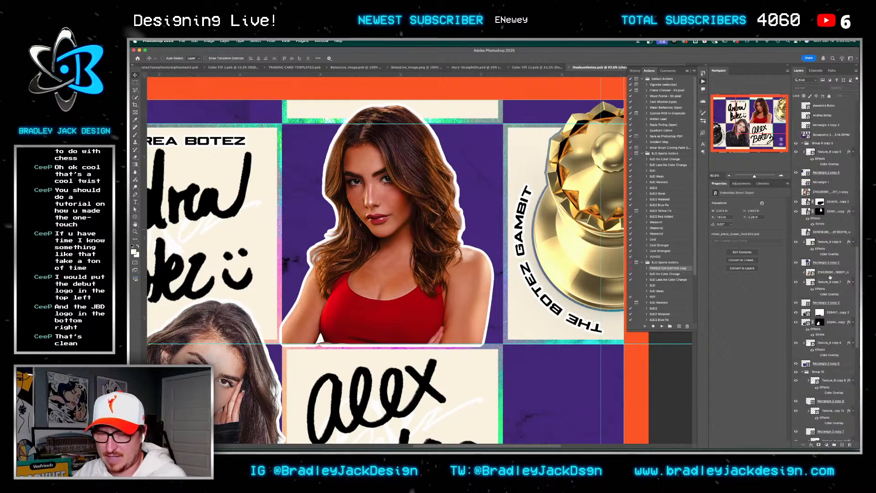
{"action": "scroll", "coordinate": [830, 276], "scroll_direction": "down", "scroll_amount": 3}
{"action": "left_click", "coordinate": [796, 247]}
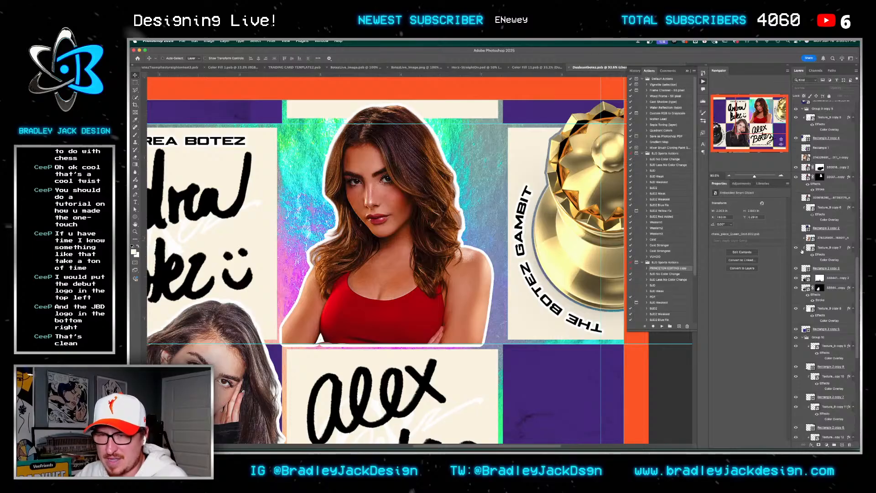
{"action": "left_click", "coordinate": [796, 264]}
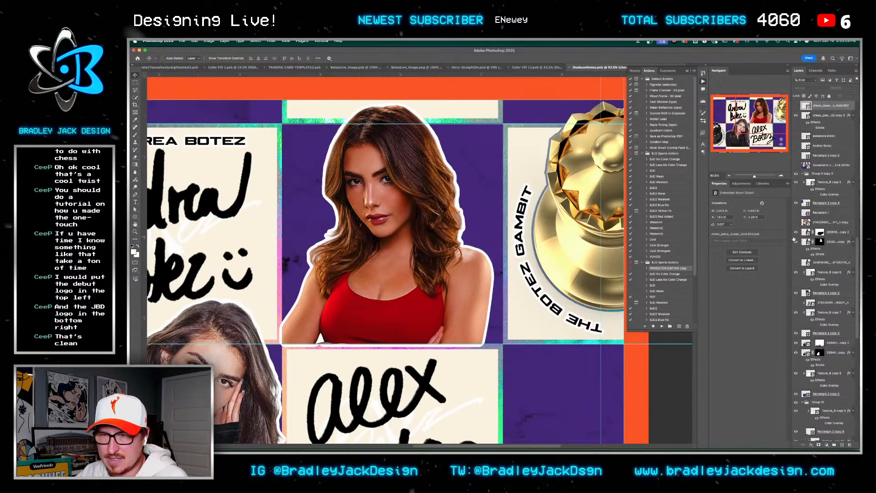
Check the Group 11 smart object's visibility, inspect its checkerboard contents, and return to the main card document
{"action": "scroll", "coordinate": [817, 286], "scroll_direction": "down", "scroll_amount": 4}
{"action": "left_click", "coordinate": [795, 314]}
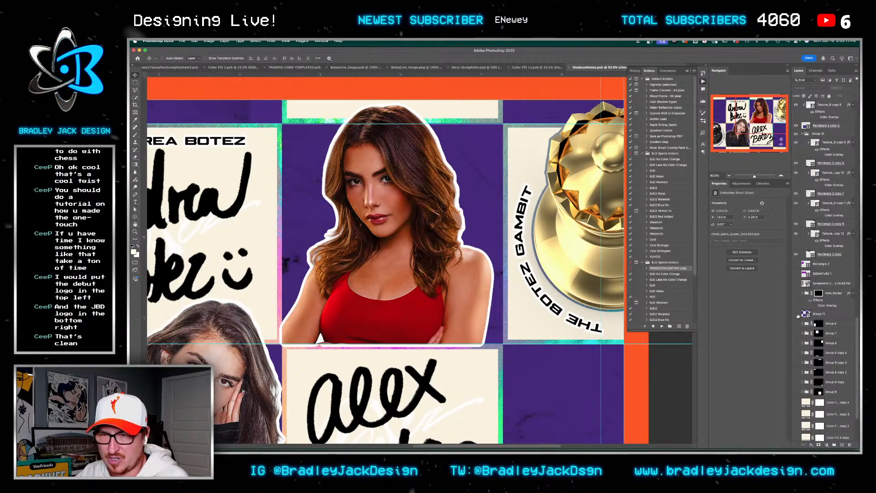
{"action": "double_click", "coordinate": [805, 314]}
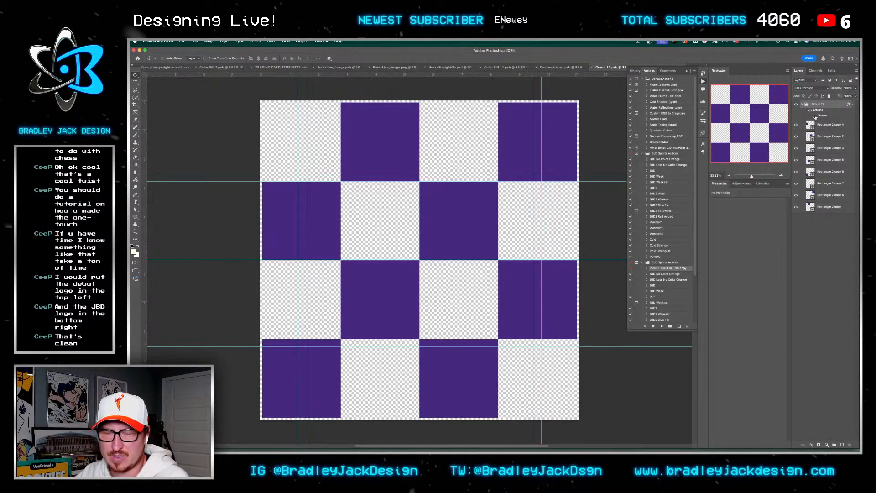
{"action": "left_click", "coordinate": [613, 67]}
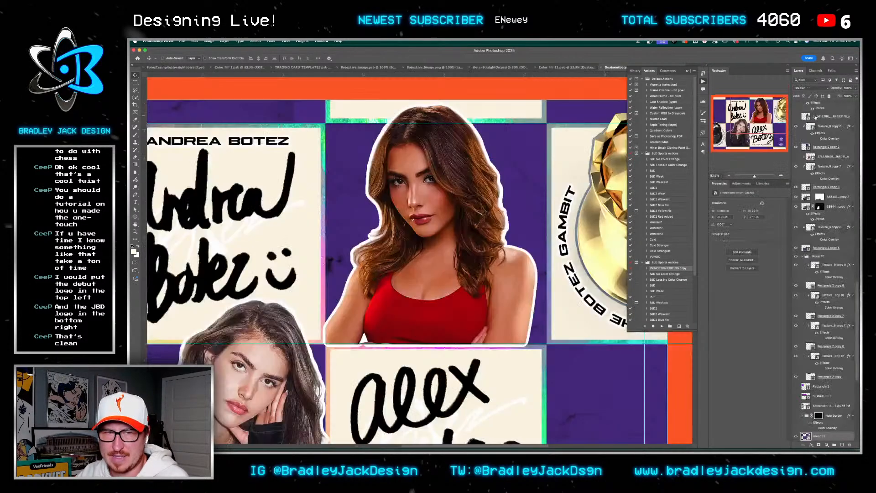
Apply a white Color Overlay effect to the Group 11 checkerboard layer
{"action": "left_click", "coordinate": [811, 446]}
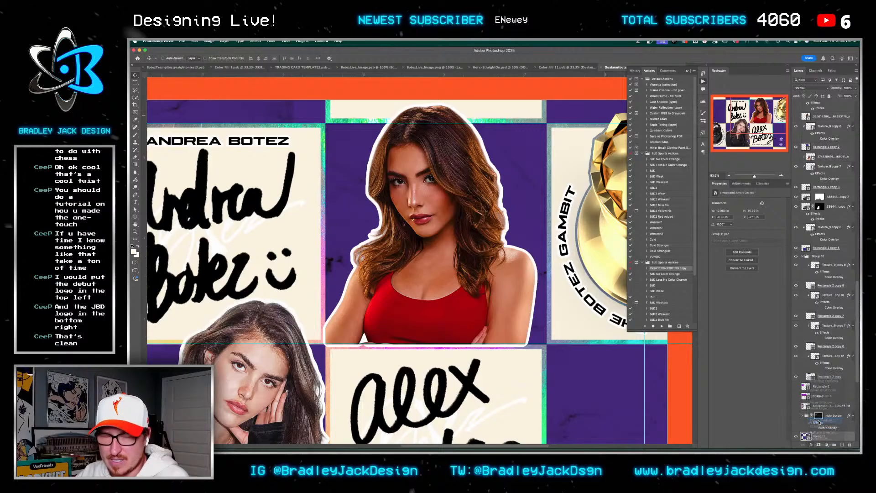
{"action": "left_click", "coordinate": [820, 421]}
{"action": "key", "text": "Return"}
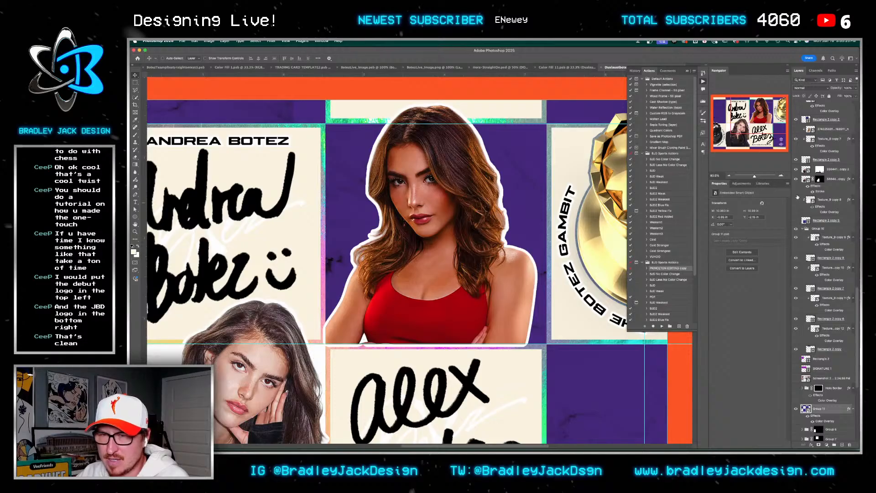
Convert the masked portrait cutout layers into smart objects and hide the purple square behind the red-top portrait
{"action": "left_click", "coordinate": [821, 179]}
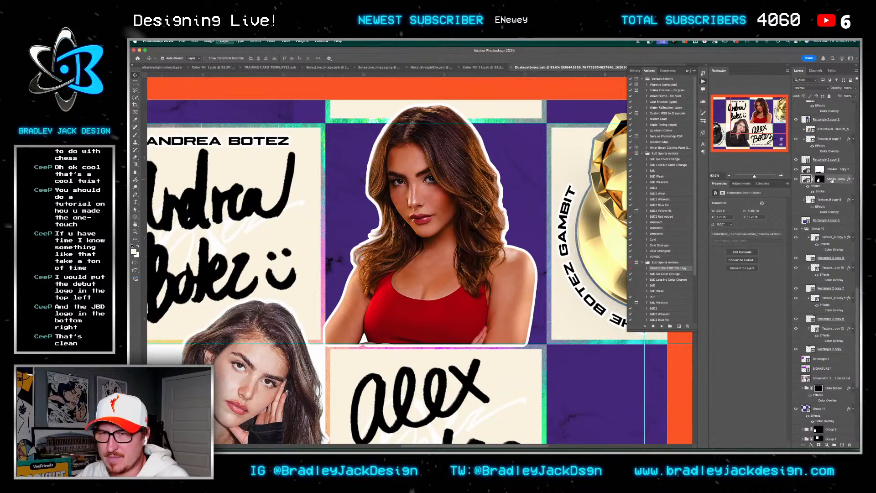
{"action": "left_click", "coordinate": [796, 175]}
{"action": "scroll", "coordinate": [826, 205], "scroll_direction": "up", "scroll_amount": 2}
{"action": "left_click", "coordinate": [834, 165]}
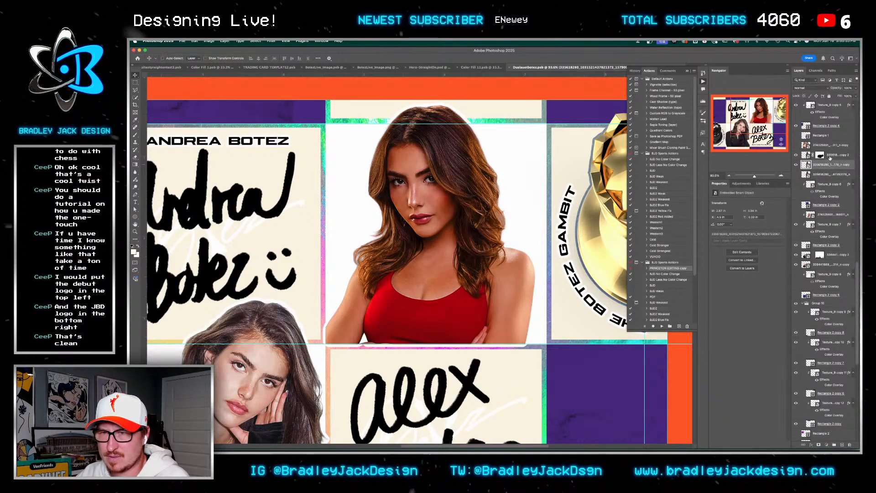
{"action": "left_click", "coordinate": [830, 158]}
Load the red-top portrait's outline as a selection, hide that area on Group 12's mask, and deselect
{"action": "left_click", "coordinate": [820, 155], "text": "ctrl"}
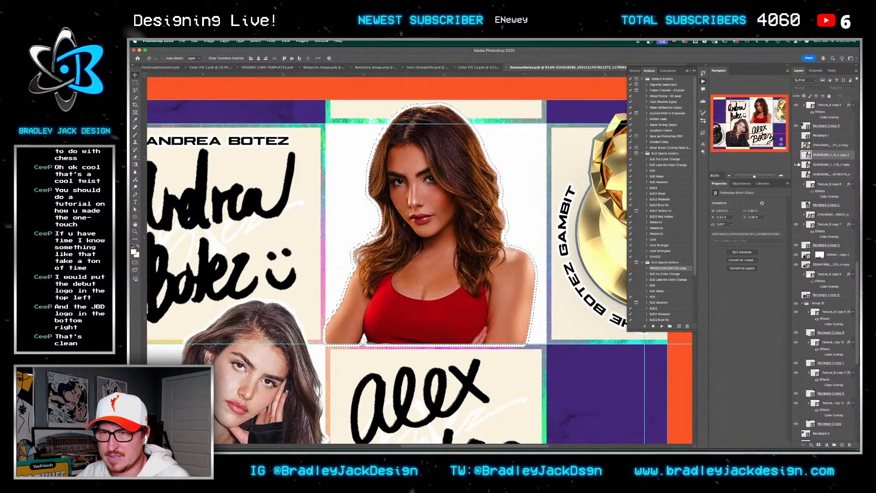
{"action": "scroll", "coordinate": [820, 273], "scroll_direction": "down", "scroll_amount": 10}
{"action": "scroll", "coordinate": [820, 297], "scroll_direction": "down", "scroll_amount": 2}
{"action": "left_click", "coordinate": [820, 377]}
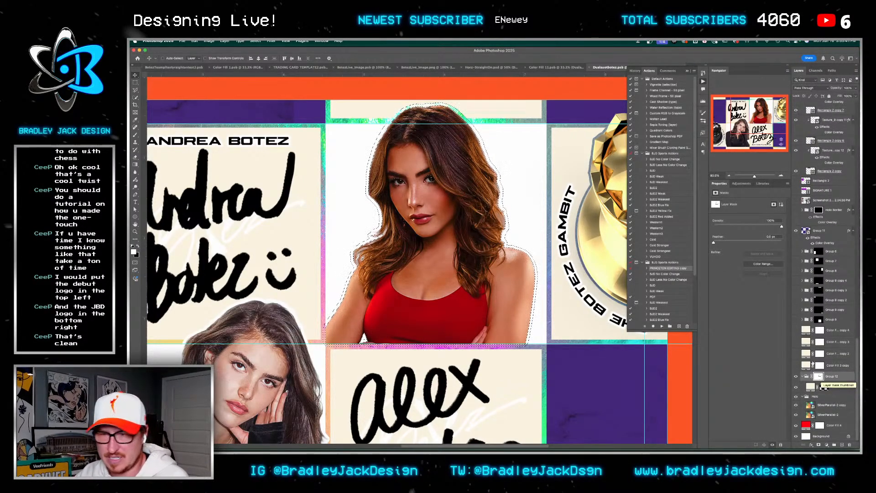
{"action": "key", "text": "ctrl+d"}
Move Group 11 into Group 12 above Color Fill 3 and check its Color Overlay off and on
{"action": "left_click", "coordinate": [833, 232]}
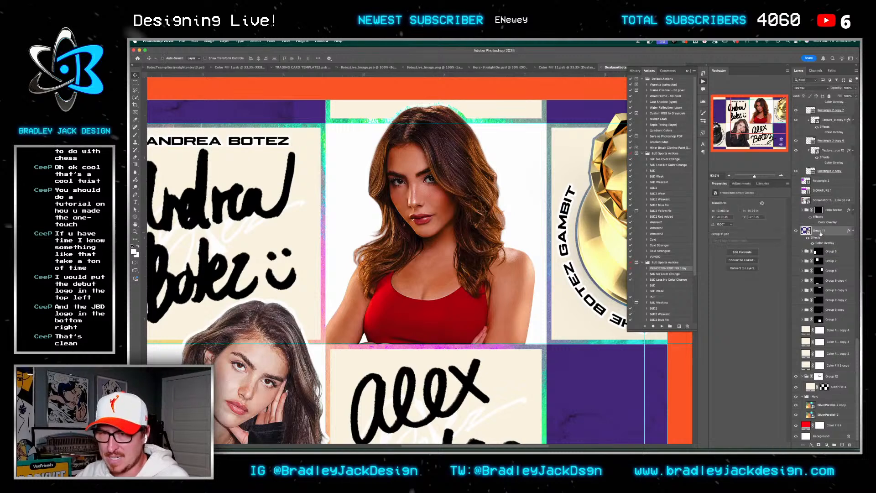
{"action": "left_click_drag", "start_coordinate": [833, 233], "coordinate": [843, 383]}
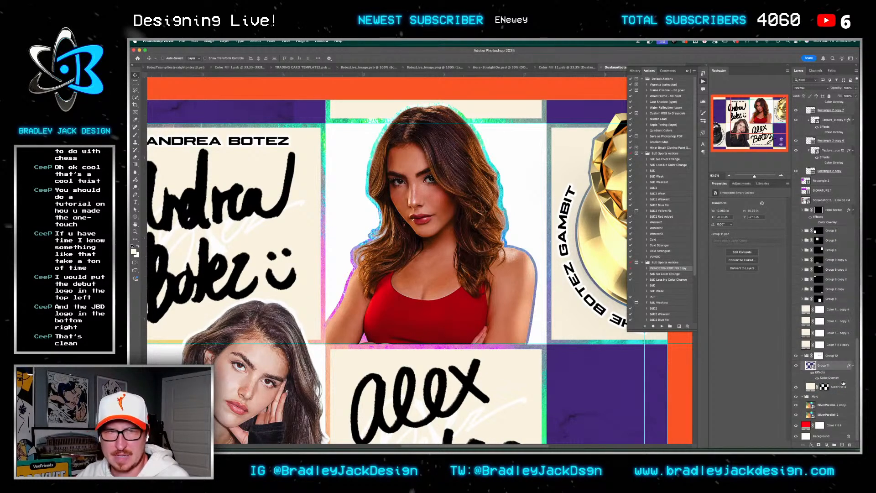
{"action": "left_click", "coordinate": [817, 379]}
{"action": "left_click", "coordinate": [817, 378]}
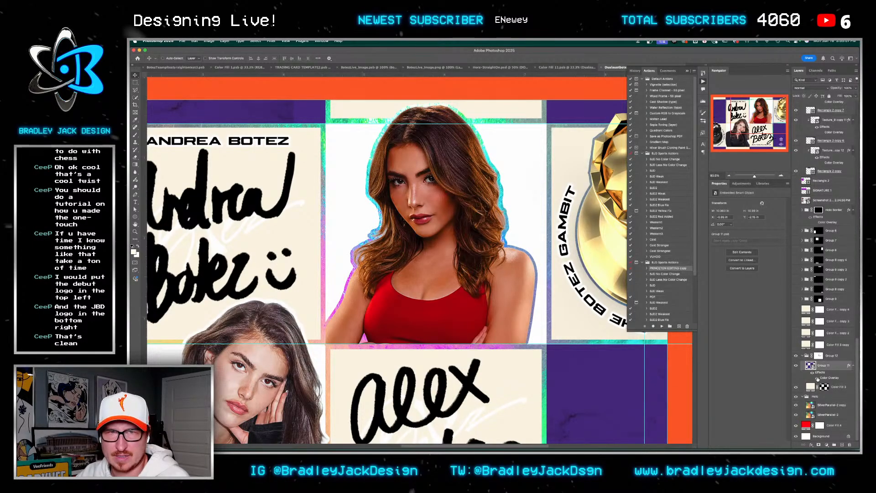
Hide the texture and rectangle layers in Group 10 and convert the black-top portrait's second copy into a smart object
{"action": "scroll", "coordinate": [813, 321], "scroll_direction": "up", "scroll_amount": 5}
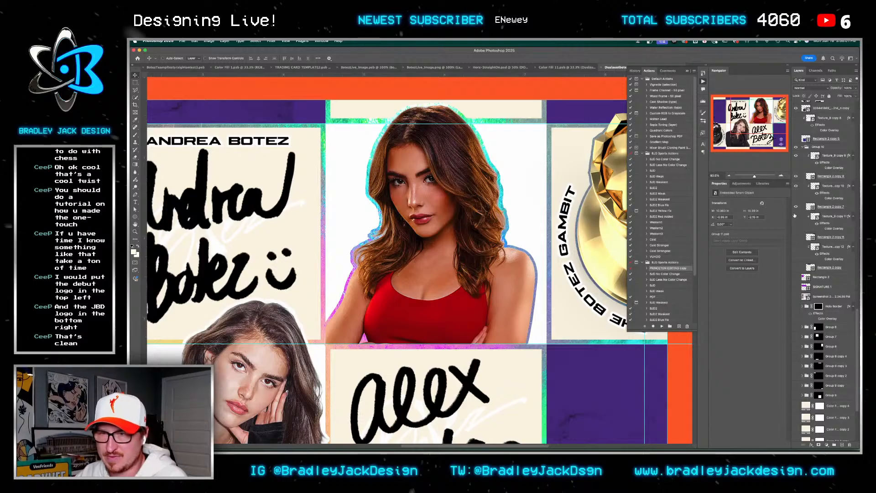
{"action": "left_click", "coordinate": [796, 155]}
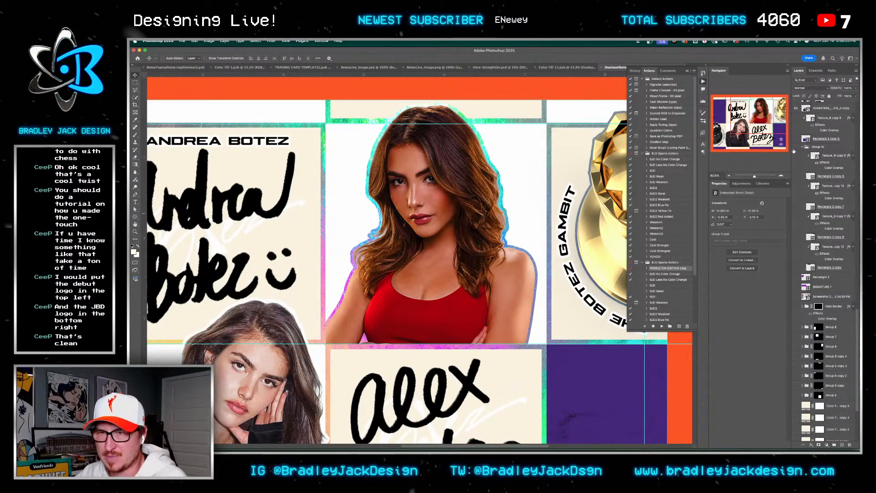
{"action": "scroll", "coordinate": [806, 186], "scroll_direction": "up", "scroll_amount": 2}
{"action": "scroll", "coordinate": [806, 187], "scroll_direction": "up", "scroll_amount": 1}
{"action": "left_click", "coordinate": [834, 143]}
{"action": "left_click", "coordinate": [838, 155]}
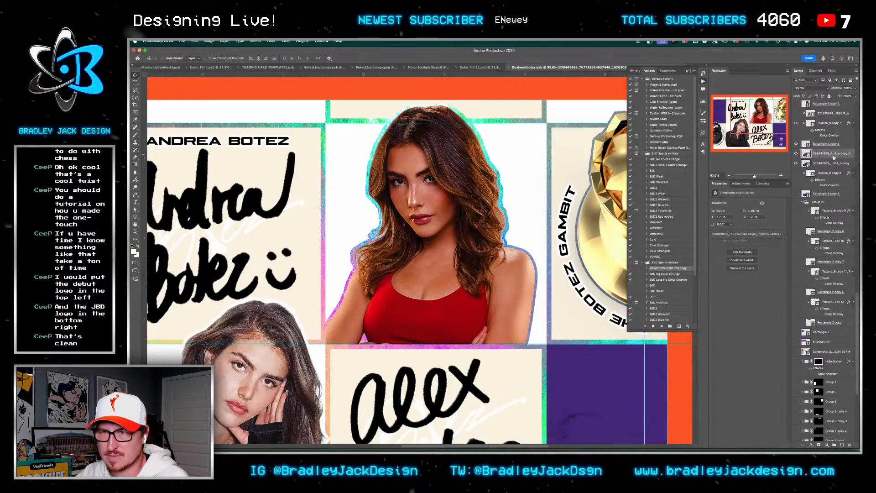
Load the black-top portrait's outline as a selection and hide that area on Group 12's mask
{"action": "left_click", "coordinate": [805, 162]}
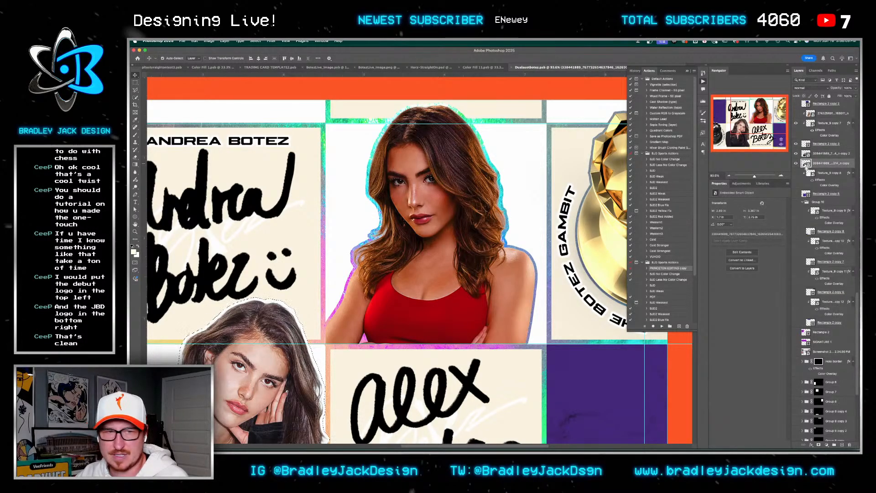
{"action": "scroll", "coordinate": [822, 364], "scroll_direction": "down", "scroll_amount": 10}
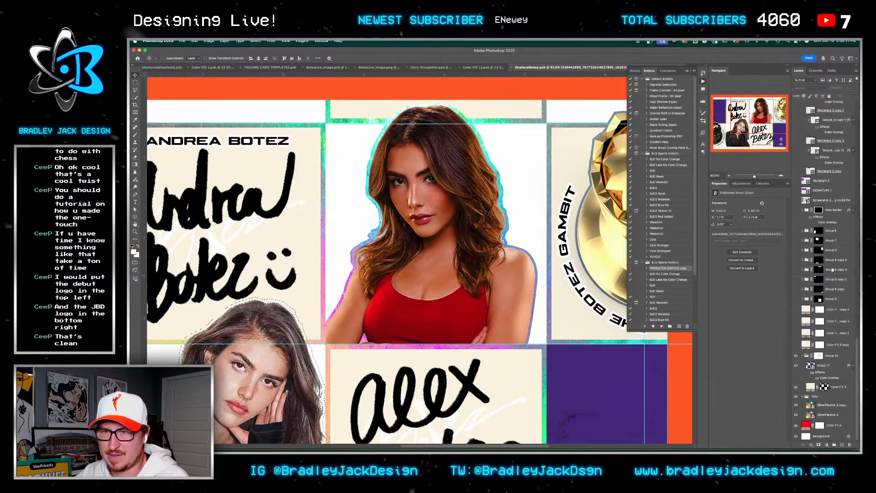
{"action": "left_click", "coordinate": [819, 355]}
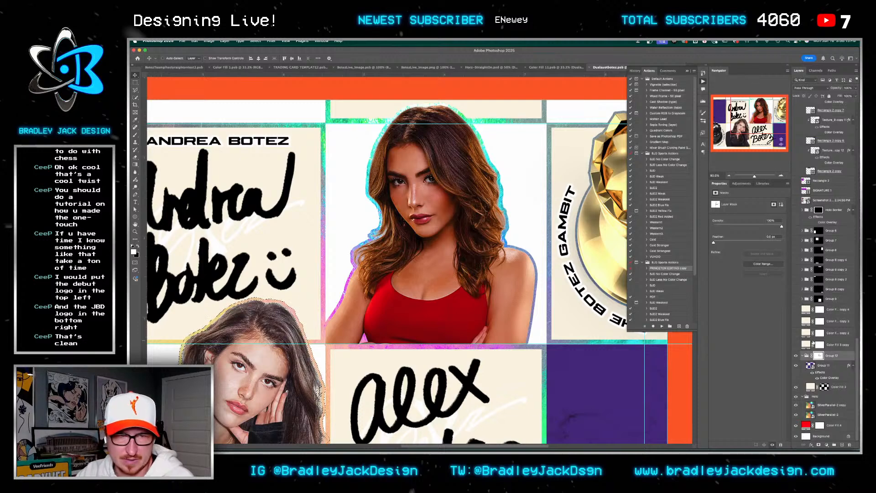
Convert the curved The Botez Gambit text layer beside the gold queen into a smart object
{"action": "left_click_drag", "start_coordinate": [577, 357], "coordinate": [540, 270]}
{"action": "double_click", "coordinate": [541, 270]}
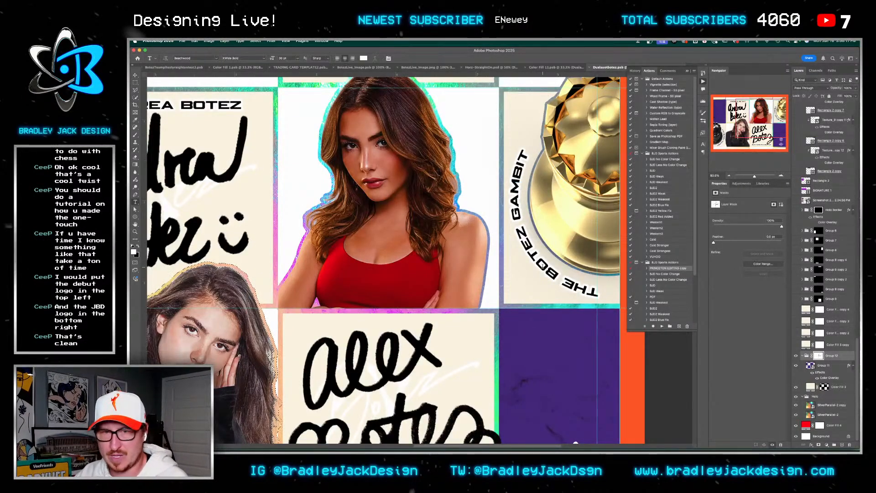
{"action": "key", "text": "Escape"}
{"action": "scroll", "coordinate": [821, 172], "scroll_direction": "up", "scroll_amount": 3}
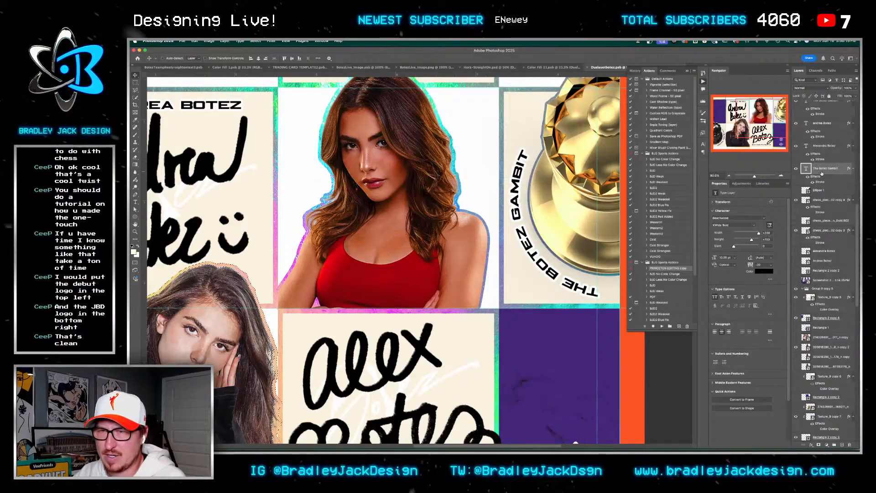
{"action": "scroll", "coordinate": [822, 172], "scroll_direction": "up", "scroll_amount": 1}
{"action": "key", "text": "ctrl+alt+shift+s"}
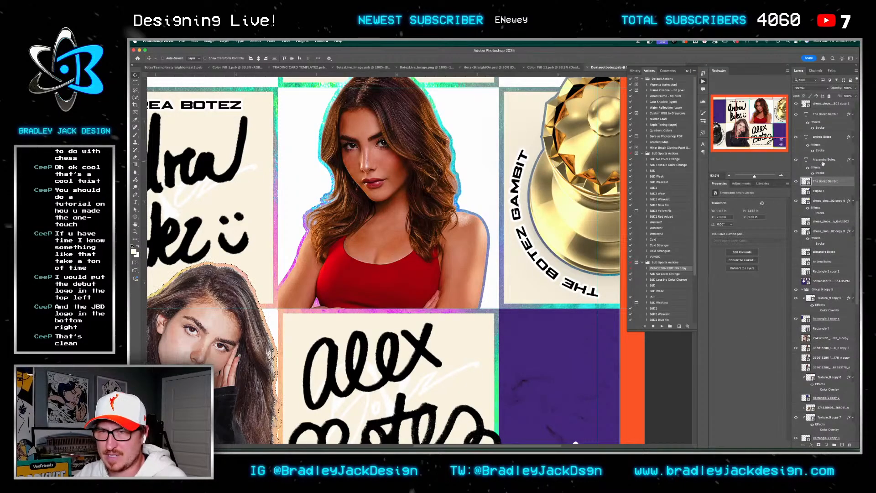
Convert each of the two name text layers into a smart object
{"action": "left_click", "coordinate": [823, 161]}
{"action": "key", "text": "ctrl+alt+shift+s"}
{"action": "left_click", "coordinate": [821, 136]}
{"action": "key", "text": "ctrl+alt+shift+s"}
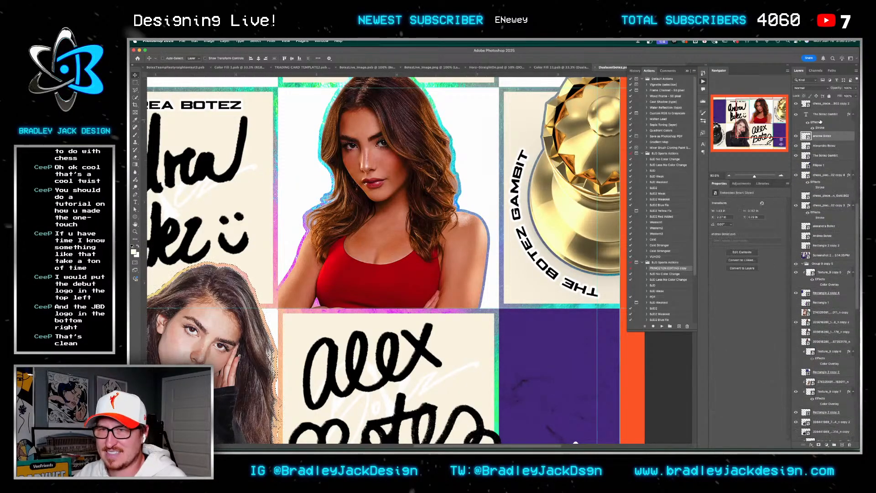
Undo the smart object conversions of the text layers
{"action": "left_click", "coordinate": [819, 118]}
{"action": "key", "text": "ctrl+z"}
{"action": "key", "text": "ctrl+z"}
{"action": "key", "text": "ctrl+z"}
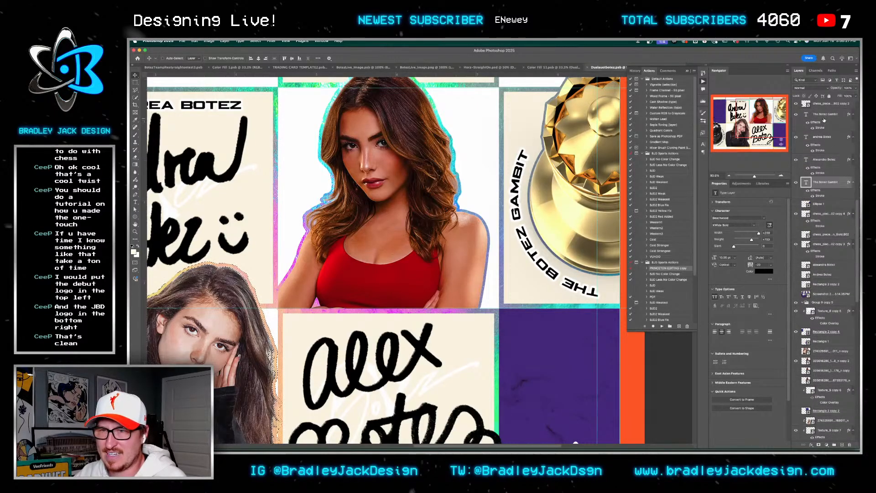
Duplicate the four text layers and combine the originals into a single smart object
{"action": "key", "text": "ctrl+j"}
{"action": "left_click", "coordinate": [826, 220]}
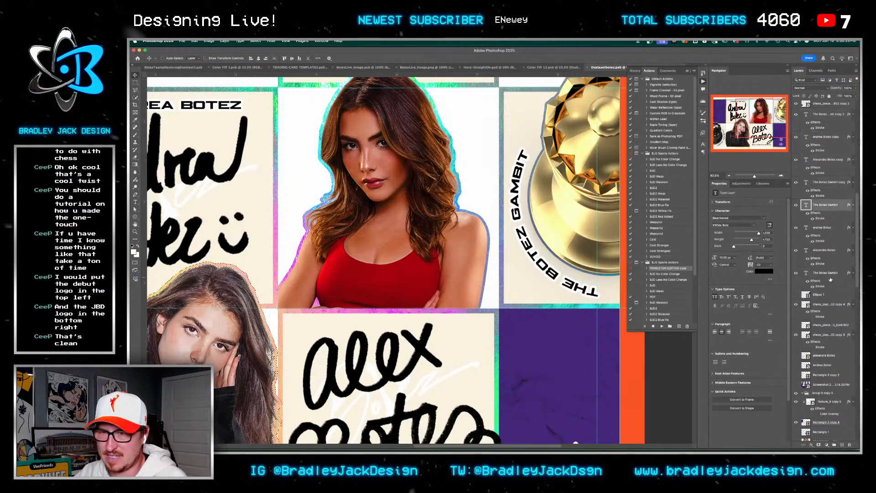
{"action": "left_click", "coordinate": [826, 272], "text": "shift"}
{"action": "key", "text": "ctrl+e"}
Combine the four duplicated text layers into a single smart object
{"action": "left_click", "coordinate": [825, 182]}
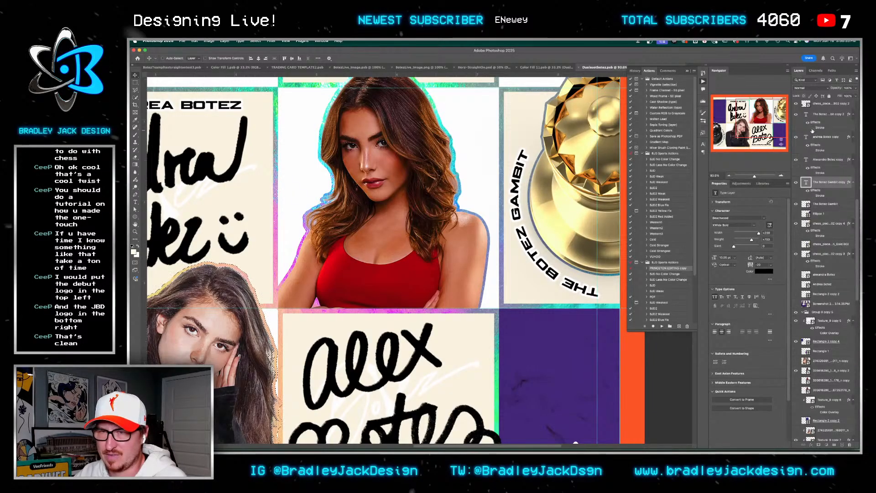
{"action": "left_click", "coordinate": [819, 114], "text": "shift"}
{"action": "key", "text": "ctrl+shift+alt+s"}
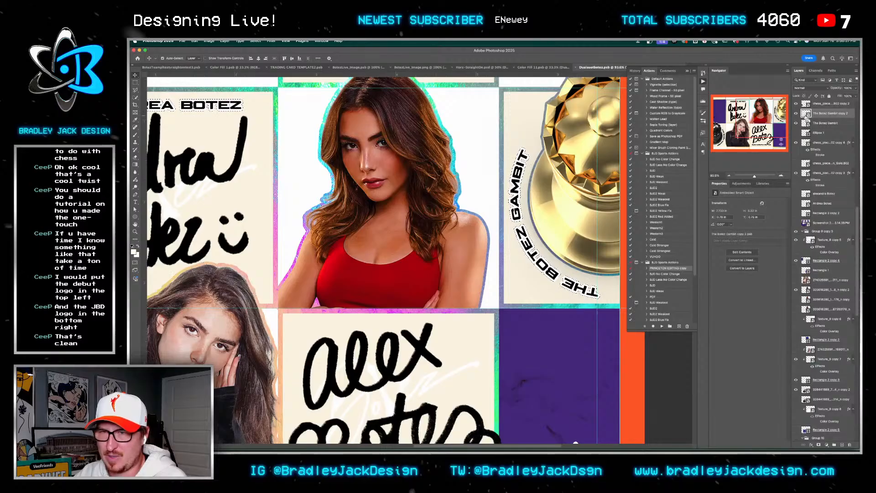
Mask the combined text's outlined shape out of the checkerboard background through the layer mask of Group 12
{"action": "scroll", "coordinate": [831, 325], "scroll_direction": "down", "scroll_amount": 15}
{"action": "left_click", "coordinate": [821, 355]}
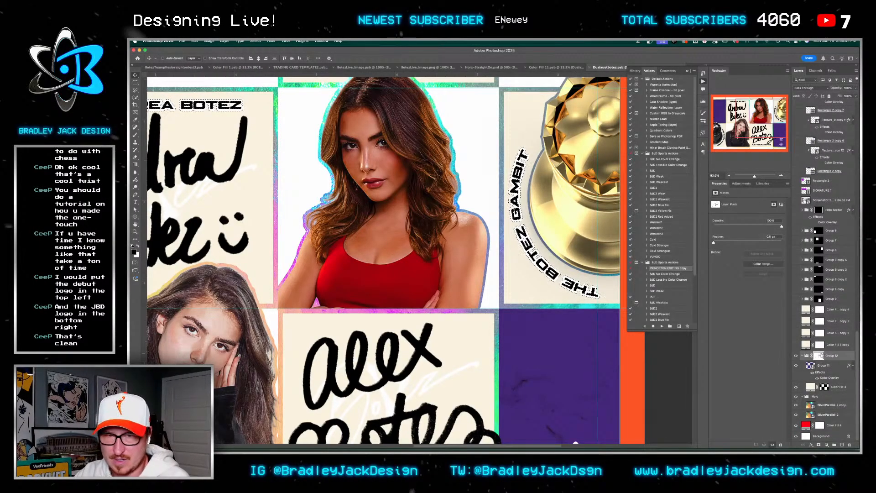
{"action": "scroll", "coordinate": [827, 274], "scroll_direction": "up", "scroll_amount": 10}
{"action": "scroll", "coordinate": [383, 260], "scroll_direction": "down", "scroll_amount": 1}
{"action": "scroll", "coordinate": [825, 234], "scroll_direction": "down", "scroll_amount": 2}
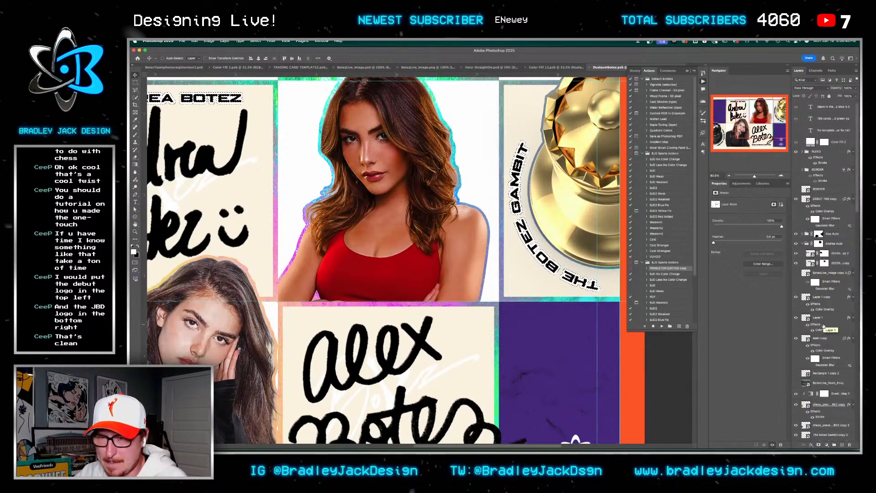
Hide the original The Botez Gambit smart object that holds the white-stroked text
{"action": "scroll", "coordinate": [820, 315], "scroll_direction": "down", "scroll_amount": 10}
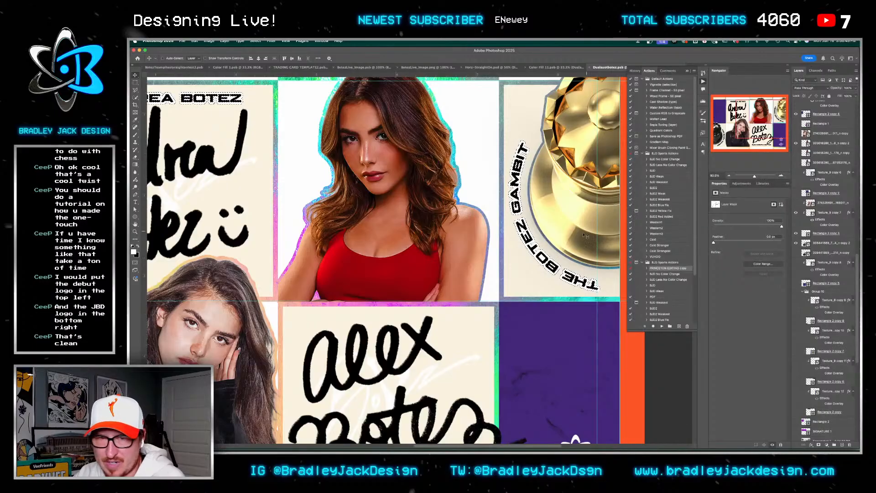
{"action": "right_click", "coordinate": [555, 271]}
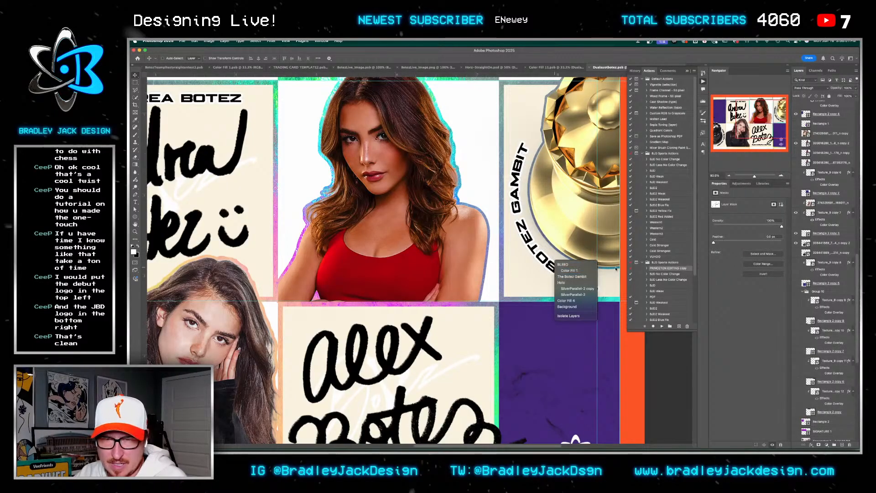
{"action": "left_click", "coordinate": [574, 276]}
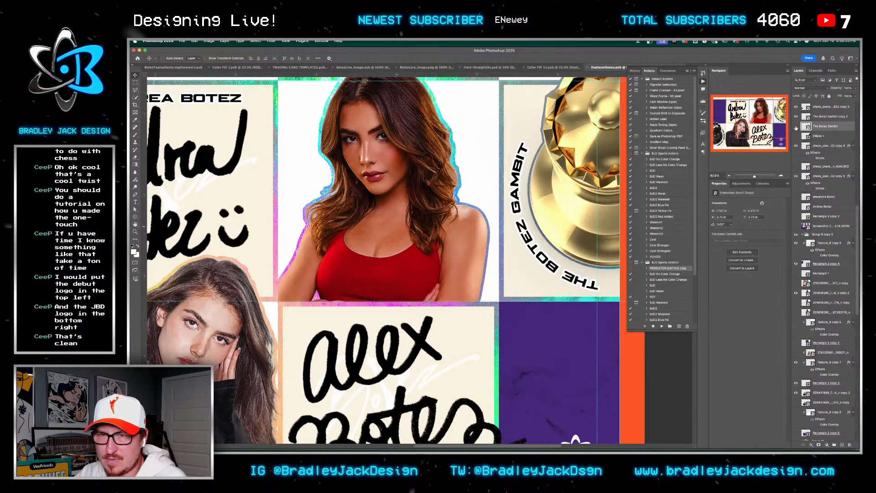
{"action": "left_click_drag", "start_coordinate": [545, 215], "coordinate": [415, 306]}
{"action": "scroll", "coordinate": [415, 305], "scroll_direction": "down", "scroll_amount": 5}
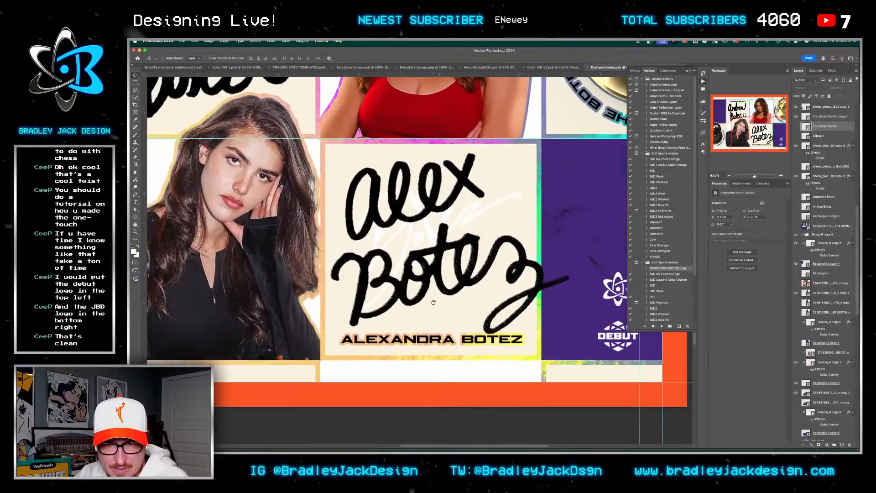
{"action": "scroll", "coordinate": [432, 302], "scroll_direction": "left", "scroll_amount": 3}
{"action": "scroll", "coordinate": [433, 302], "scroll_direction": "down", "scroll_amount": 2}
{"action": "right_click", "coordinate": [417, 328]}
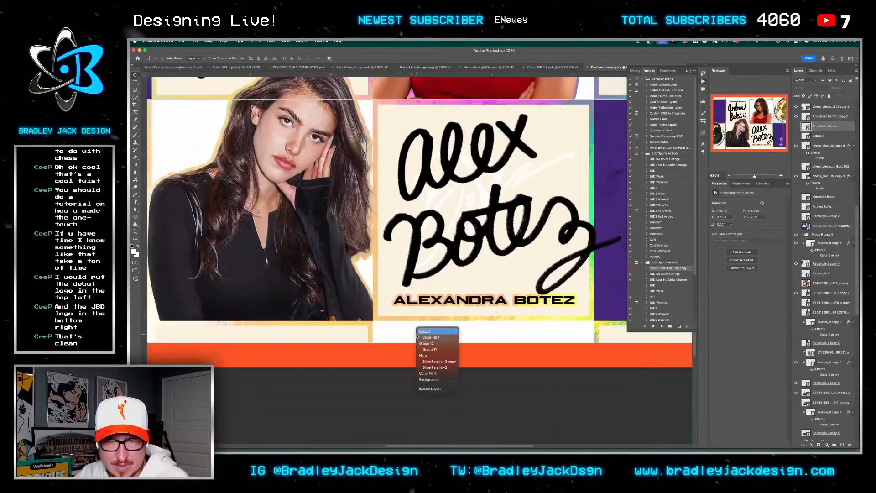
{"action": "left_click", "coordinate": [431, 361]}
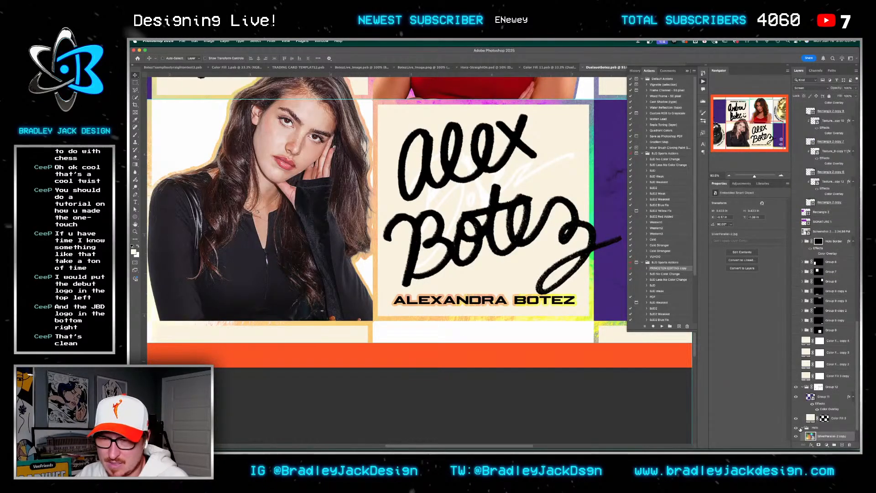
{"action": "left_click", "coordinate": [829, 420]}
{"action": "left_click", "coordinate": [825, 419], "text": "ctrl"}
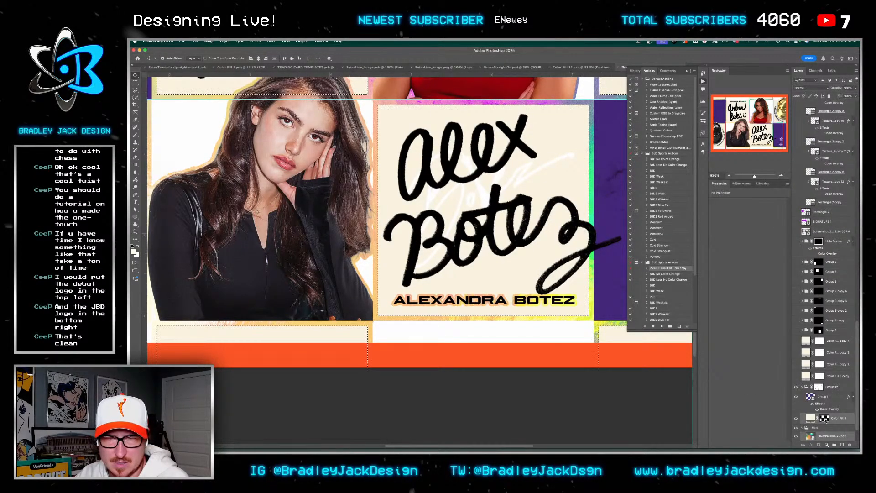
Hide the purple rectangle behind the debut logo and the one beside the Andrea Botez signature square
{"action": "scroll", "coordinate": [561, 315], "scroll_direction": "right", "scroll_amount": 3}
{"action": "right_click", "coordinate": [560, 312]}
{"action": "scroll", "coordinate": [826, 247], "scroll_direction": "up", "scroll_amount": 3}
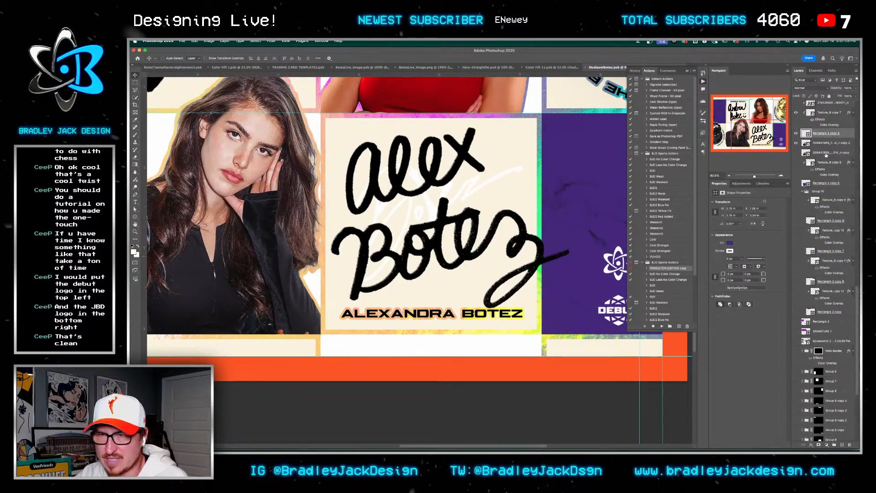
{"action": "scroll", "coordinate": [510, 234], "scroll_direction": "down", "scroll_amount": 5}
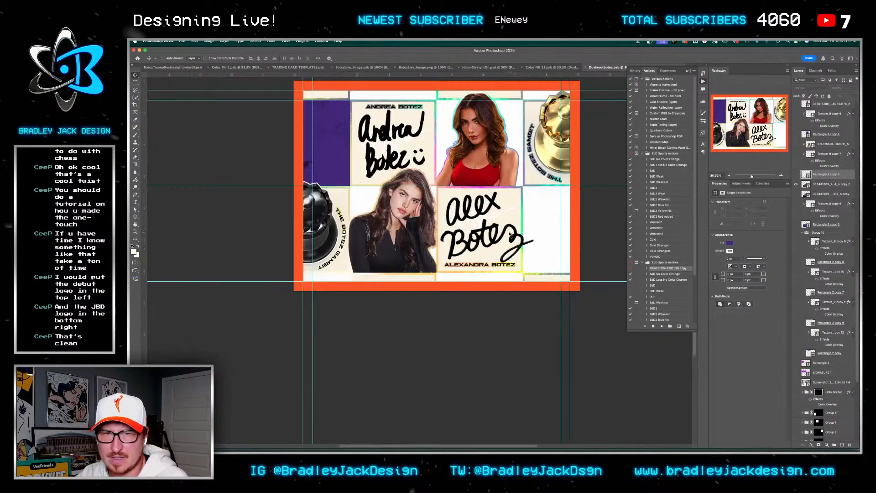
{"action": "left_click", "coordinate": [345, 162], "text": "ctrl"}
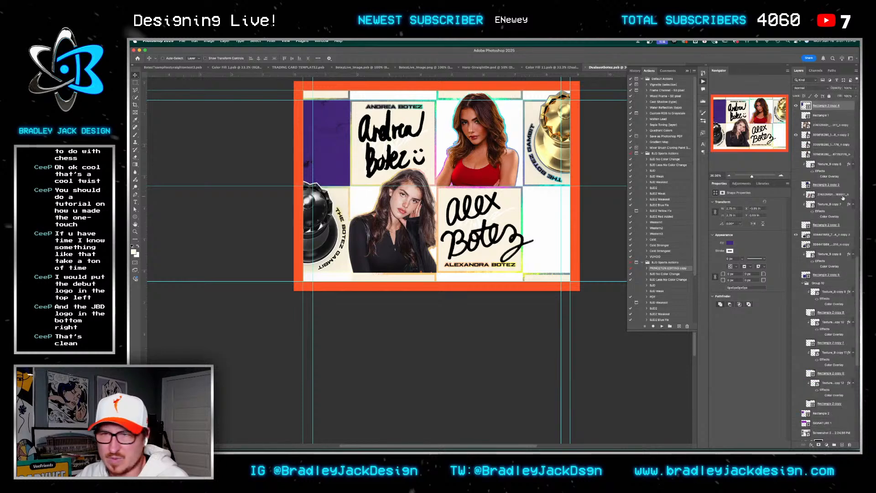
{"action": "scroll", "coordinate": [820, 127], "scroll_direction": "up", "scroll_amount": 2}
{"action": "left_click", "coordinate": [796, 154]}
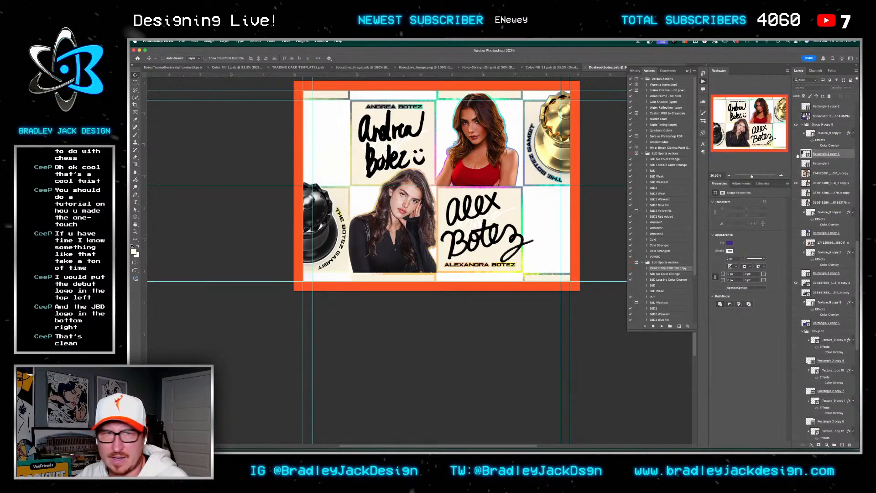
Set the opacity of the Group 11 layer to 75%
{"action": "scroll", "coordinate": [814, 259], "scroll_direction": "down", "scroll_amount": 12}
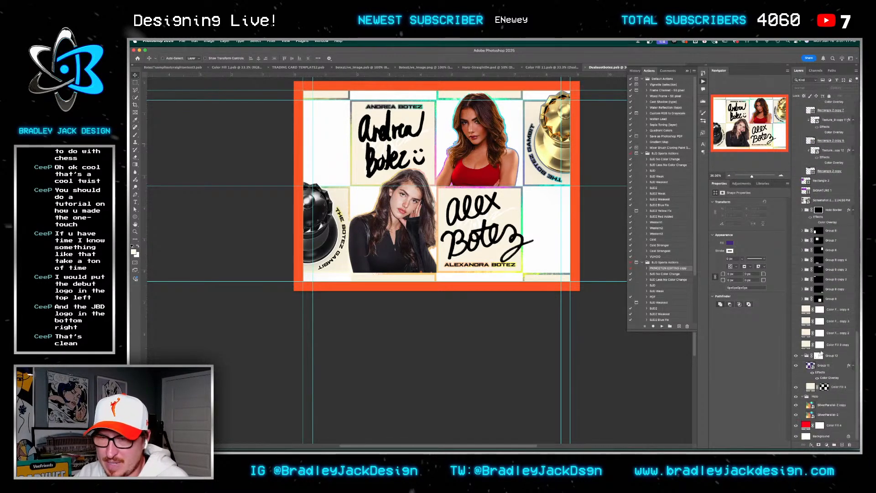
{"action": "left_click", "coordinate": [833, 366]}
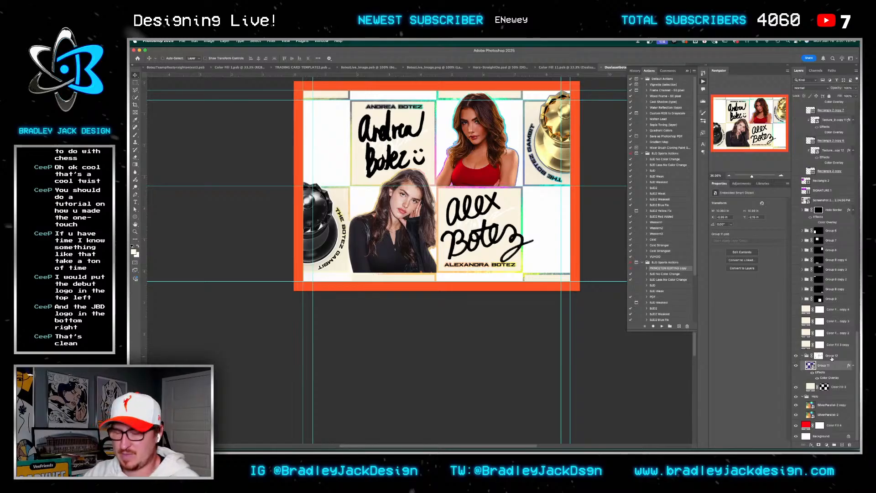
{"action": "key", "text": "5"}
{"action": "key", "text": "7"}
{"action": "key", "text": "5"}
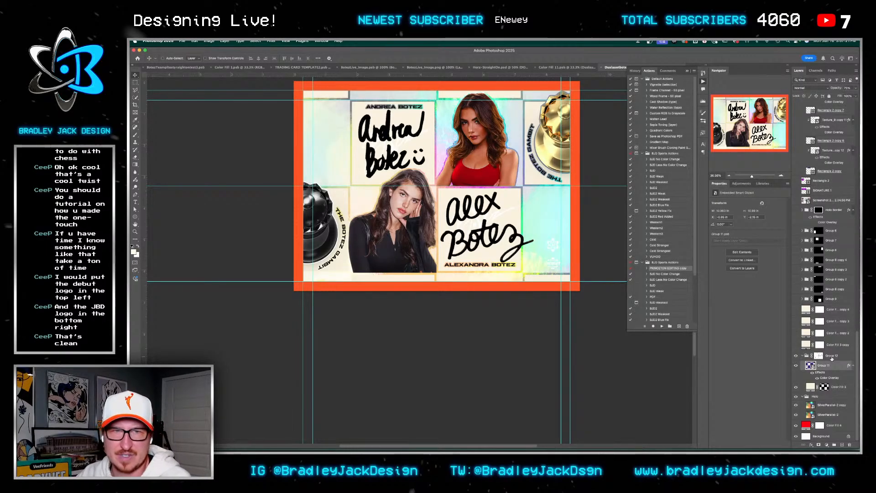
Duplicate the black chess queen layer and turn off the Gradient Map 1 adjustment above it
{"action": "scroll", "coordinate": [319, 228], "scroll_direction": "up", "scroll_amount": 10}
{"action": "right_click", "coordinate": [345, 211]}
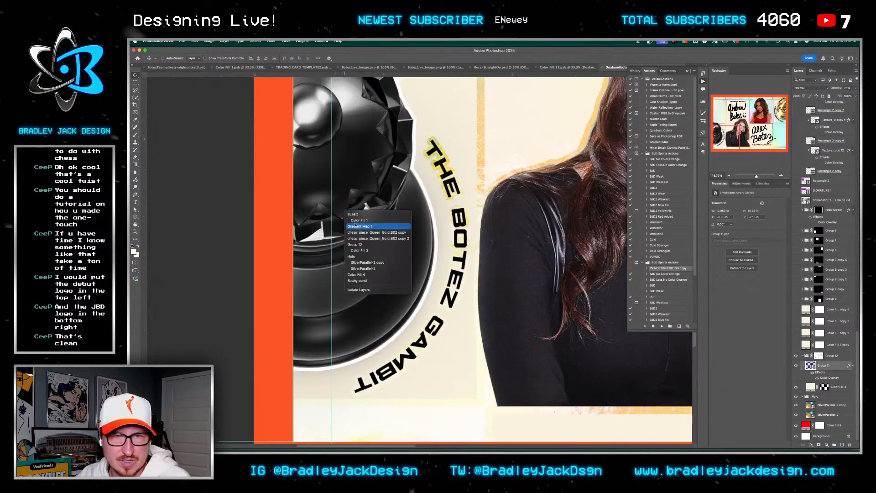
{"action": "left_click", "coordinate": [365, 232]}
{"action": "scroll", "coordinate": [818, 143], "scroll_direction": "up", "scroll_amount": 2}
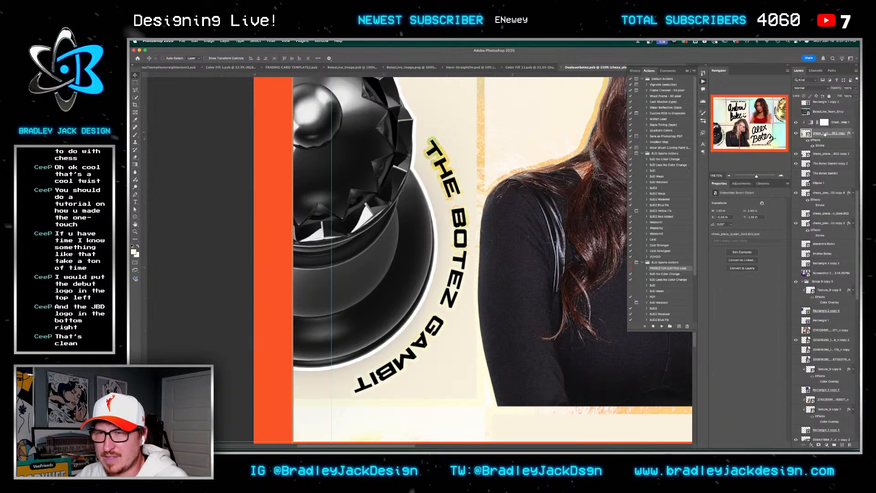
{"action": "key", "text": "ctrl+j"}
{"action": "left_click", "coordinate": [796, 123]}
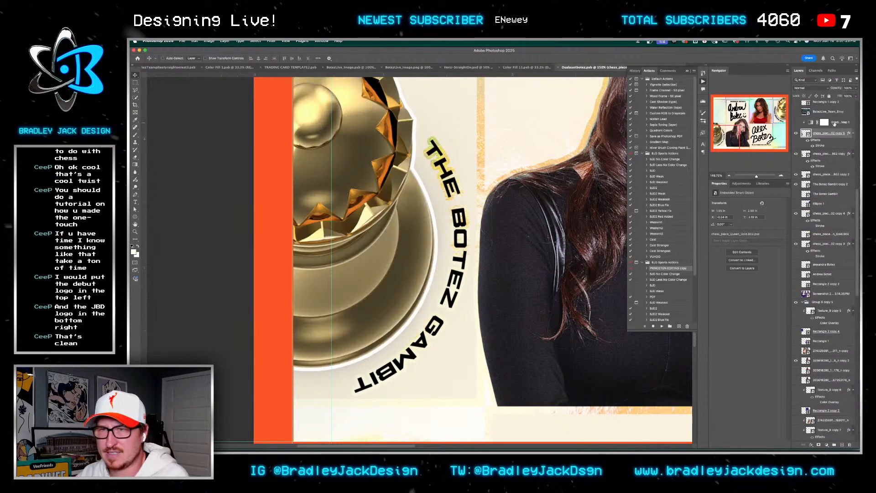
Load the lower queen copy's outline as a selection and mask it out of the Group 12 background
{"action": "left_click", "coordinate": [818, 154]}
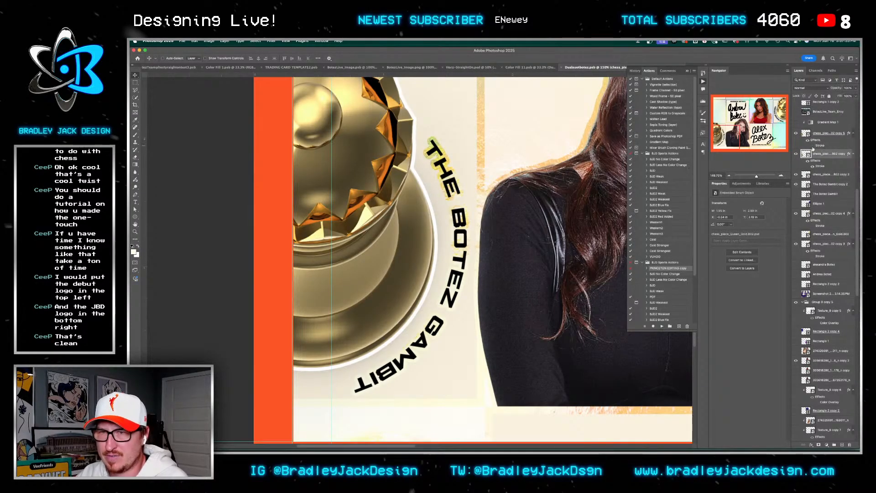
{"action": "left_click", "coordinate": [806, 154], "text": "ctrl"}
{"action": "scroll", "coordinate": [821, 273], "scroll_direction": "down", "scroll_amount": 10}
{"action": "left_click", "coordinate": [819, 355]}
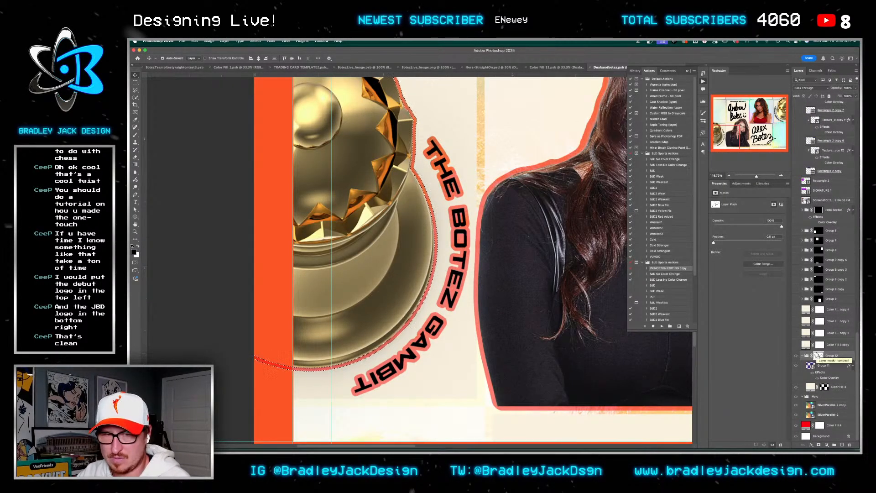
{"action": "left_click", "coordinate": [818, 355]}
{"action": "scroll", "coordinate": [500, 249], "scroll_direction": "down", "scroll_amount": 3}
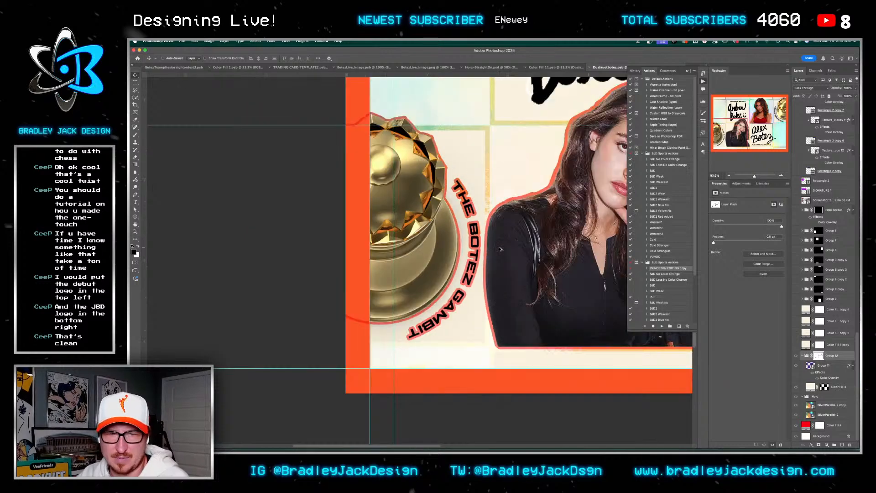
{"action": "scroll", "coordinate": [500, 248], "scroll_direction": "down", "scroll_amount": 3}
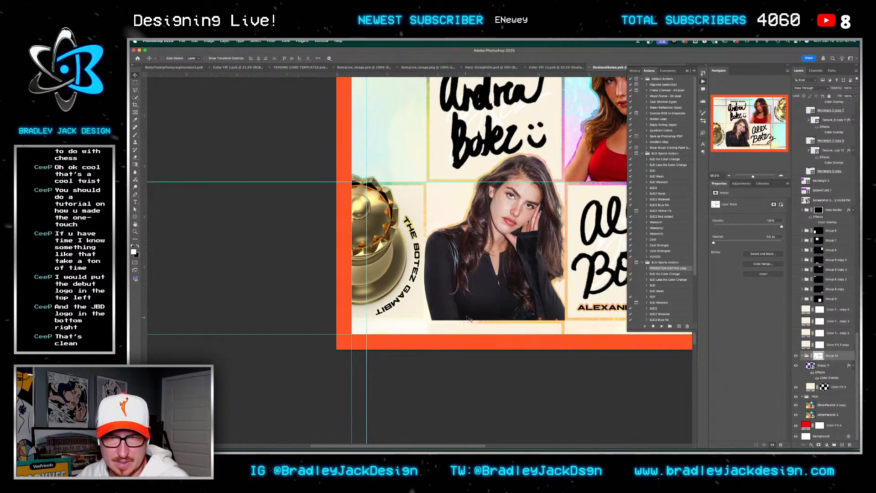
Examine the foil outlines around the queen, curved text and black-jacket portrait, including the card's bottom edge
{"action": "scroll", "coordinate": [508, 279], "scroll_direction": "down", "scroll_amount": 2}
{"action": "scroll", "coordinate": [352, 347], "scroll_direction": "up", "scroll_amount": 2}
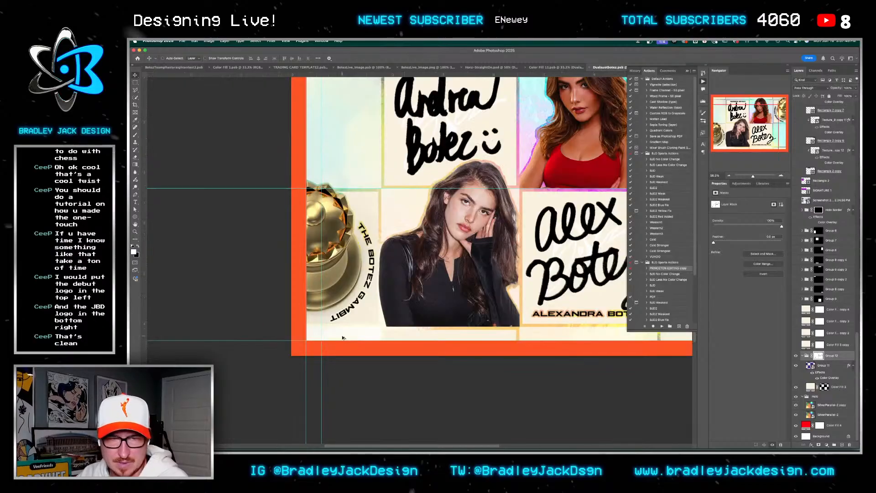
{"action": "right_click", "coordinate": [351, 339]}
{"action": "key", "text": "Escape"}
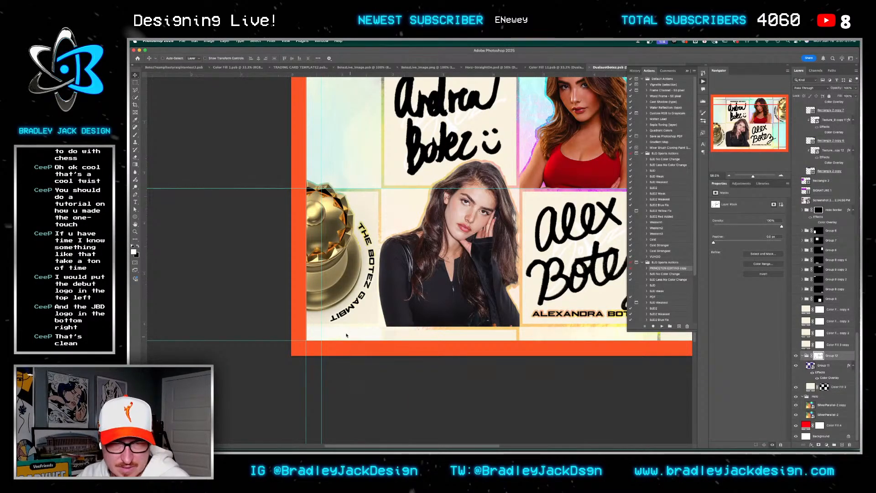
{"action": "scroll", "coordinate": [383, 337], "scroll_direction": "up", "scroll_amount": 5}
{"action": "scroll", "coordinate": [424, 327], "scroll_direction": "down", "scroll_amount": 4}
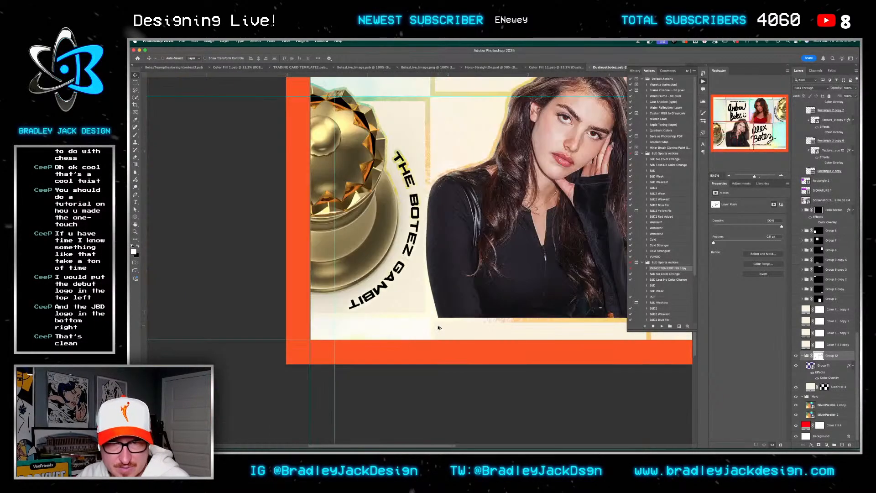
{"action": "scroll", "coordinate": [438, 327], "scroll_direction": "down", "scroll_amount": 4}
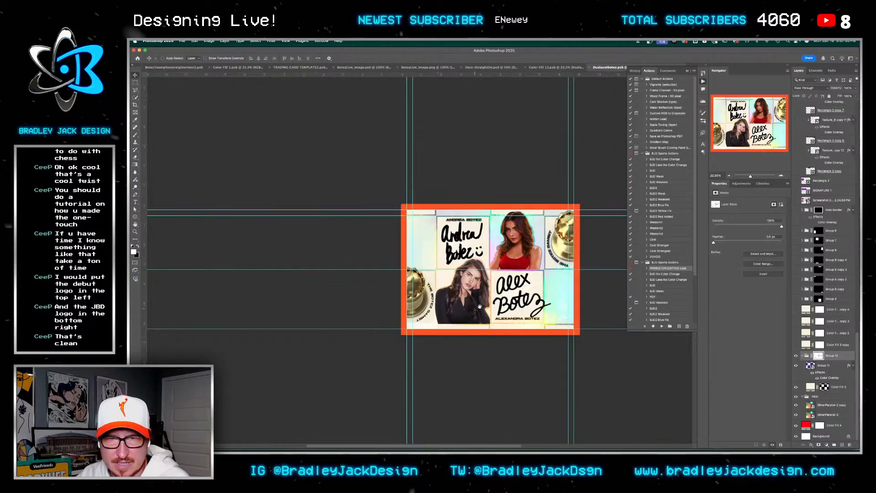
{"action": "scroll", "coordinate": [436, 310], "scroll_direction": "up", "scroll_amount": 2}
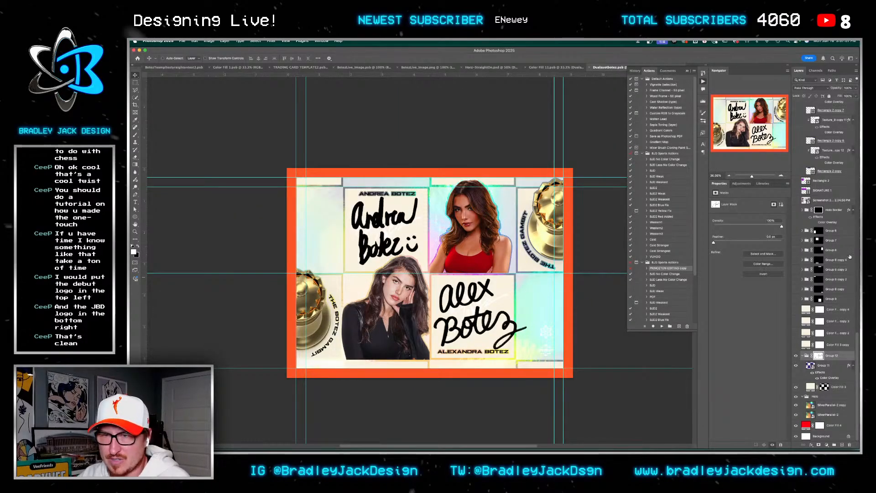
Add a white Color Overlay to the portrait in the red top
{"action": "scroll", "coordinate": [831, 205], "scroll_direction": "up", "scroll_amount": 10}
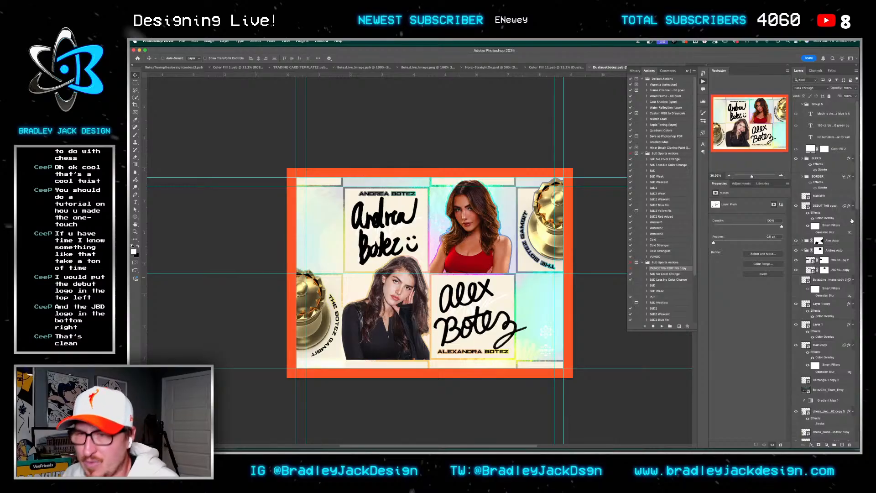
{"action": "scroll", "coordinate": [818, 401], "scroll_direction": "down", "scroll_amount": 8}
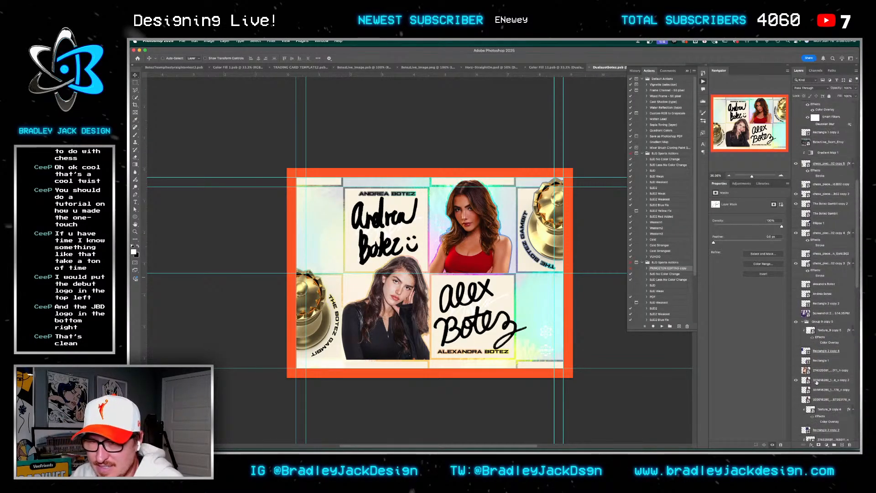
{"action": "left_click", "coordinate": [816, 383]}
{"action": "left_click", "coordinate": [811, 444]}
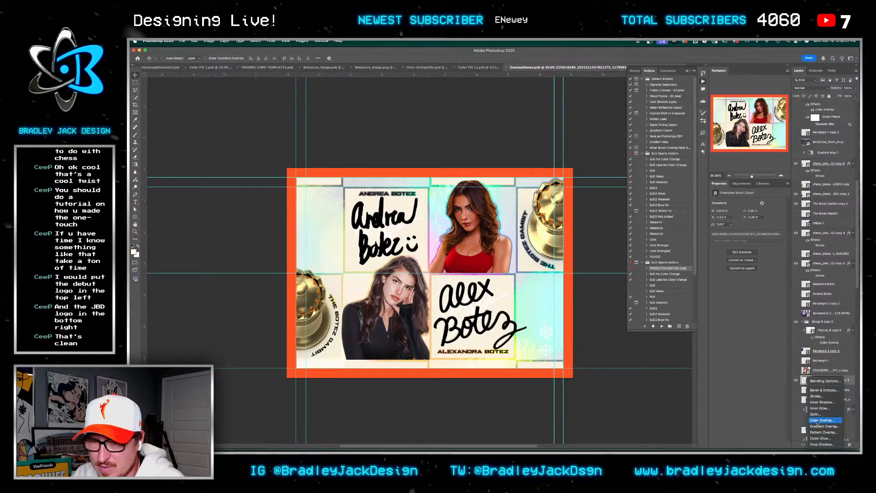
{"action": "left_click", "coordinate": [818, 421]}
{"action": "key", "text": "Return"}
Add a white Color Overlay to the portrait in the black jacket
{"action": "scroll", "coordinate": [823, 403], "scroll_direction": "down", "scroll_amount": 8}
{"action": "left_click", "coordinate": [817, 226]}
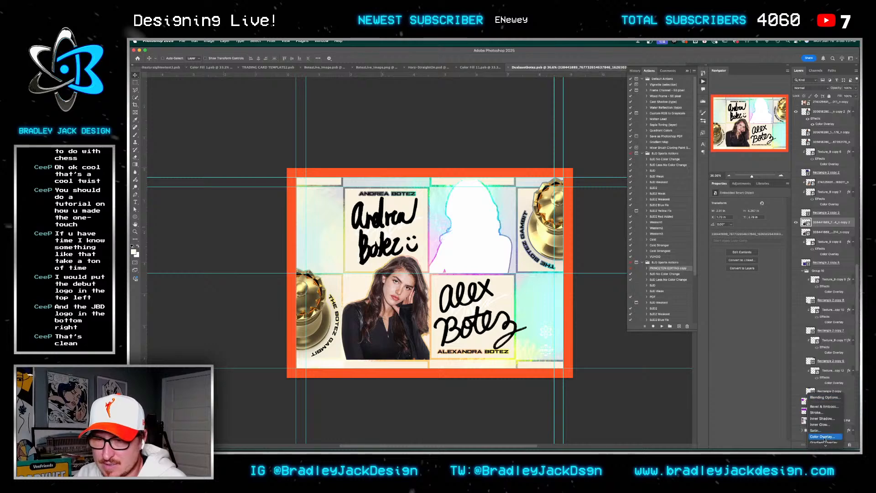
{"action": "key", "text": "Delete"}
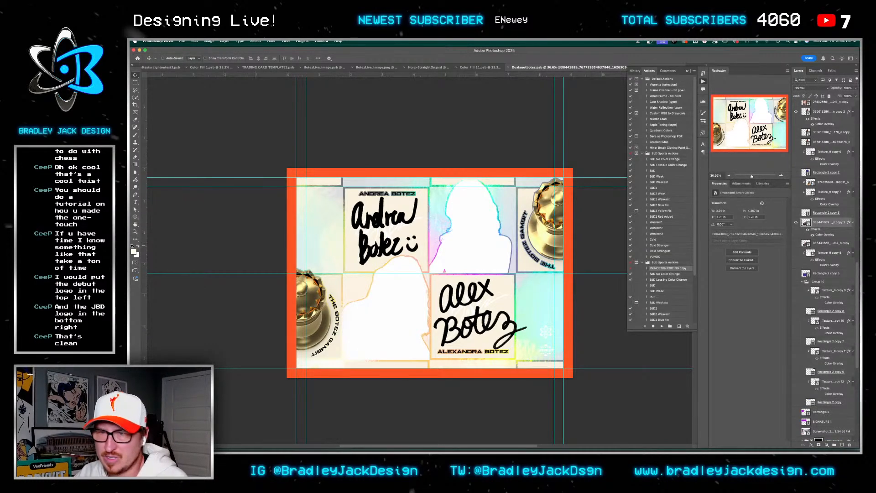
Hide the groups holding the two large black handwritten autographs on the card
{"action": "scroll", "coordinate": [837, 226], "scroll_direction": "up", "scroll_amount": 8}
{"action": "scroll", "coordinate": [821, 237], "scroll_direction": "up", "scroll_amount": 6}
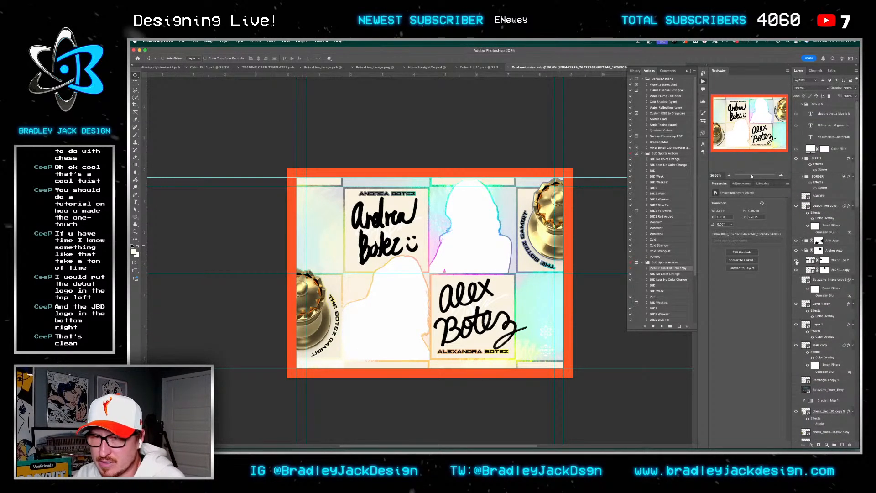
{"action": "left_click", "coordinate": [795, 250]}
{"action": "left_click", "coordinate": [796, 240]}
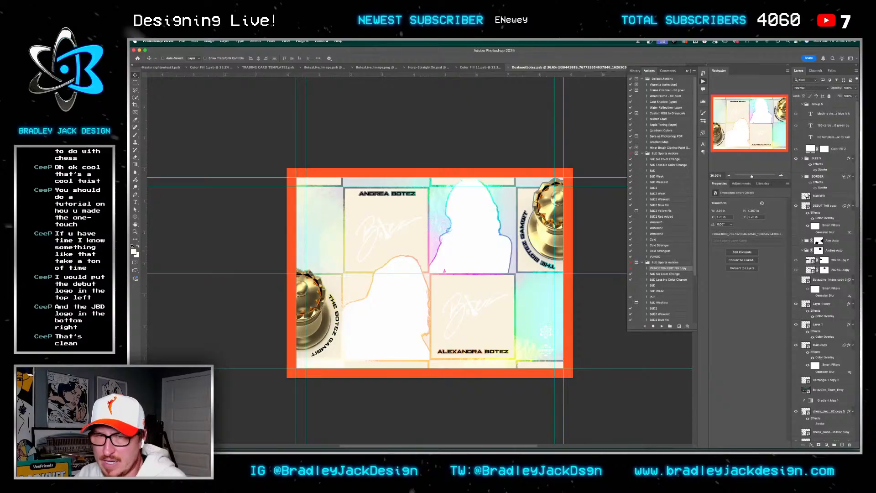
{"action": "key", "text": "t"}
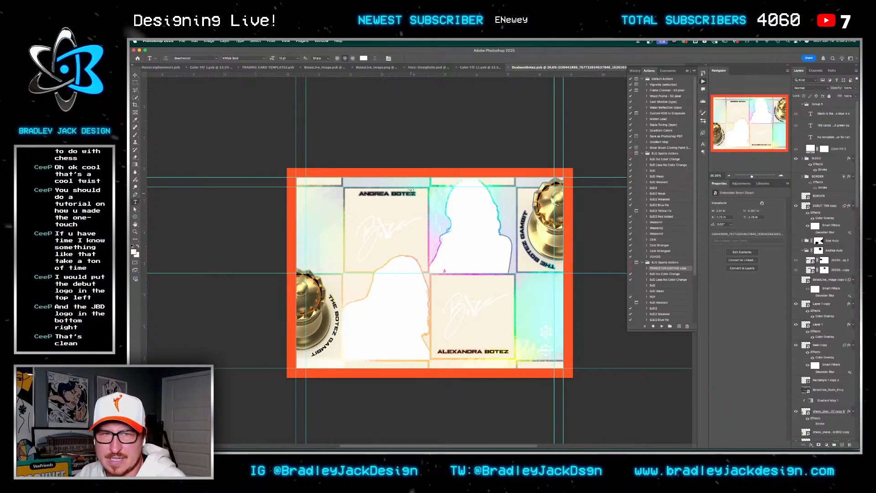
{"action": "key", "text": "v"}
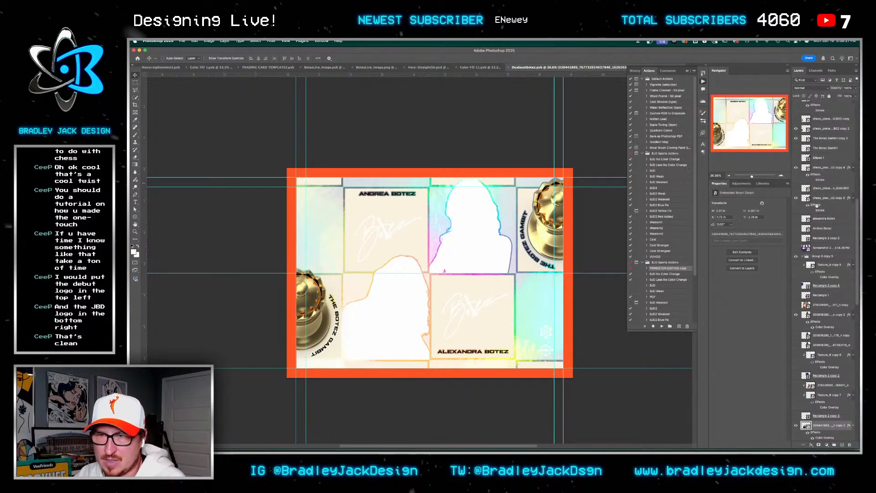
Add a white Color Overlay to the curved lettering layer The Botez Gambit copy 2
{"action": "scroll", "coordinate": [822, 187], "scroll_direction": "up", "scroll_amount": 8}
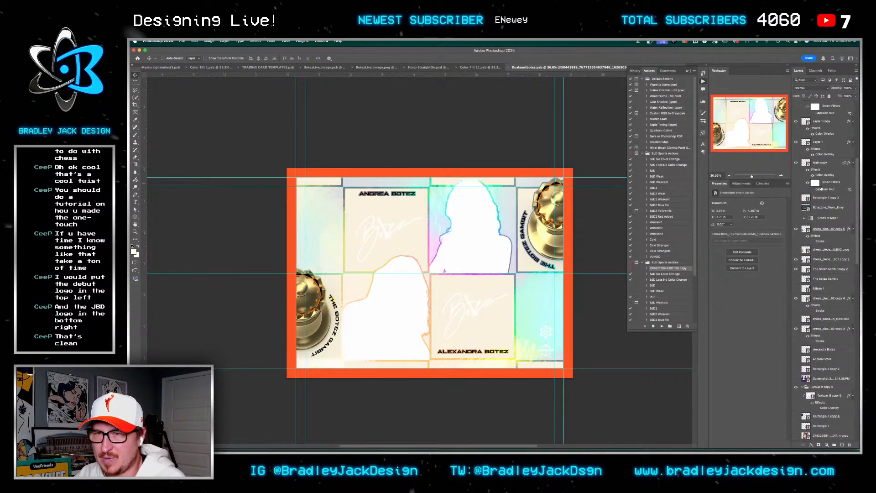
{"action": "scroll", "coordinate": [821, 188], "scroll_direction": "up", "scroll_amount": 1}
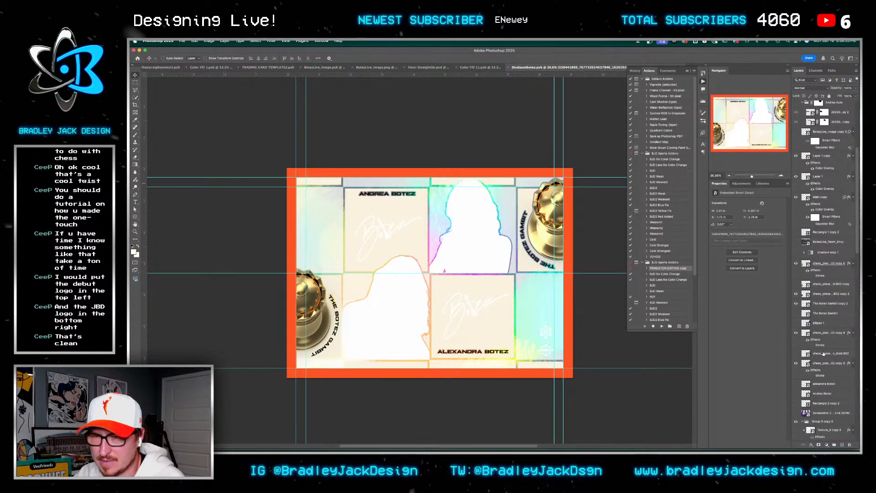
{"action": "left_click", "coordinate": [822, 305]}
{"action": "left_click", "coordinate": [814, 445]}
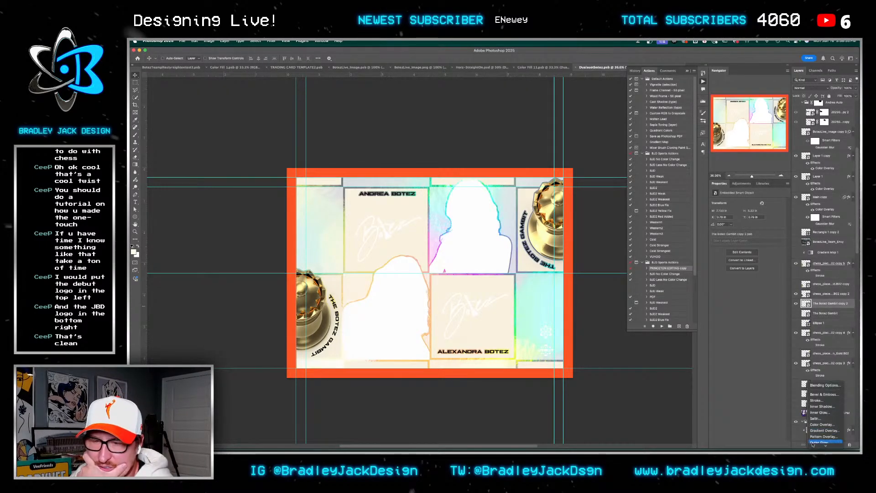
{"action": "left_click", "coordinate": [808, 426]}
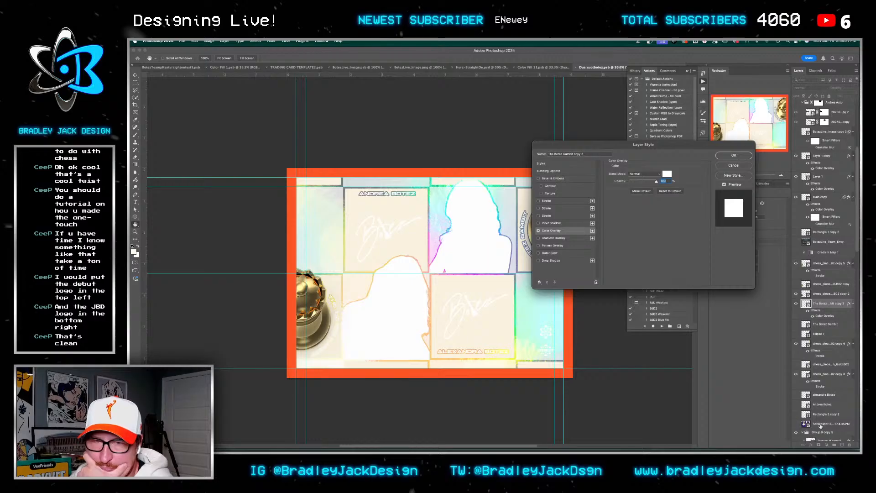
{"action": "key", "text": "Return"}
Add a white Color Overlay to the upper gold queen chess piece
{"action": "right_click", "coordinate": [541, 216]}
{"action": "left_click", "coordinate": [575, 233]}
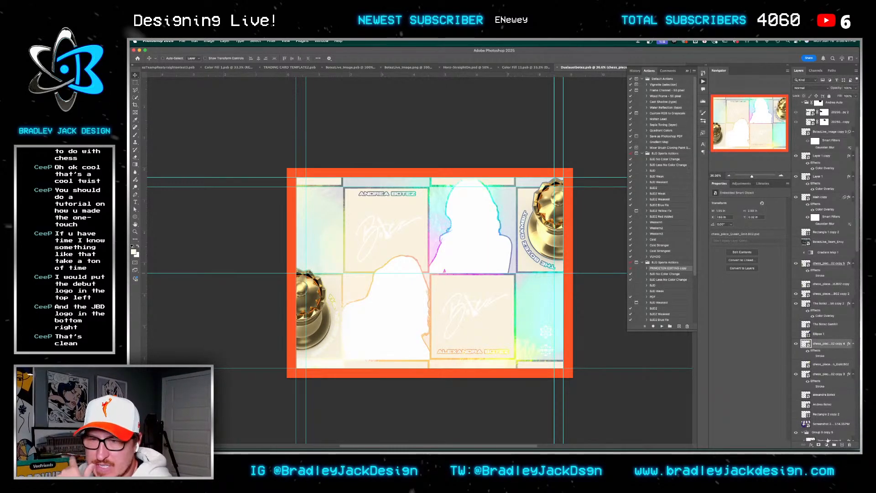
{"action": "left_click", "coordinate": [815, 445]}
{"action": "left_click", "coordinate": [819, 431]}
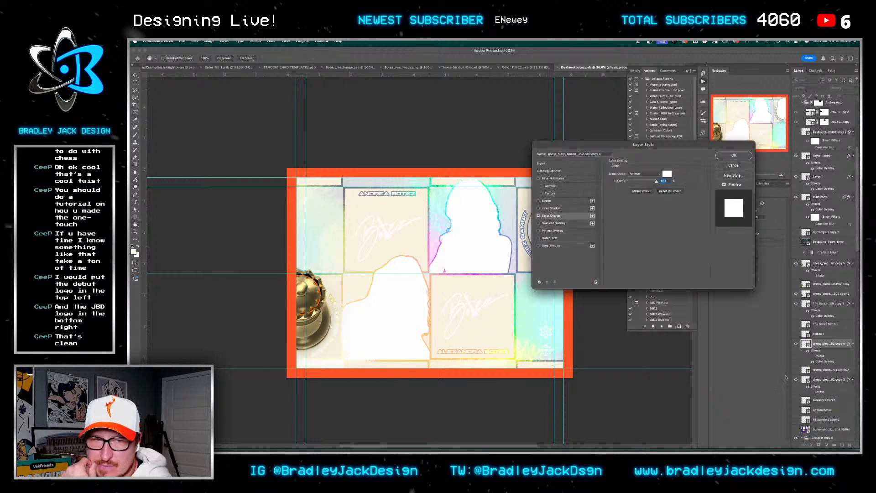
{"action": "key", "text": "Return"}
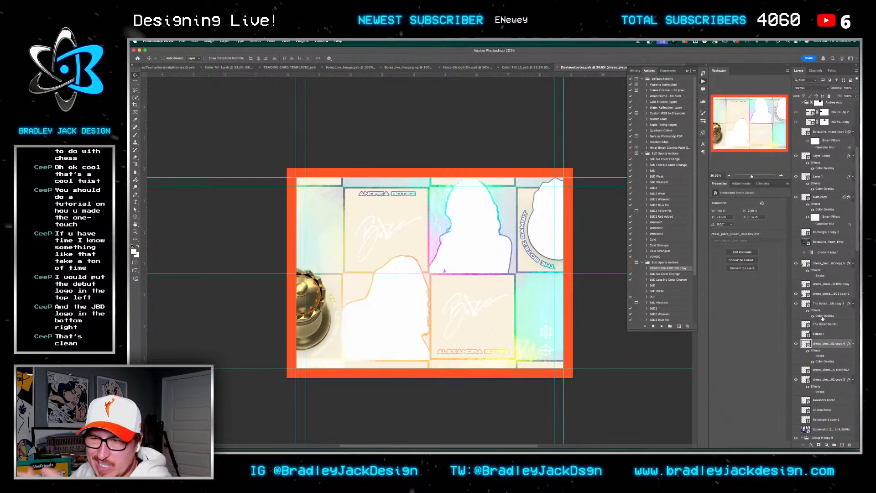
Copy the white Color Overlay to the lower queen chess piece and hide the extra chess piece copies beneath both queens
{"action": "left_click_drag", "start_coordinate": [819, 315], "coordinate": [820, 271]}
{"action": "left_click", "coordinate": [797, 299]}
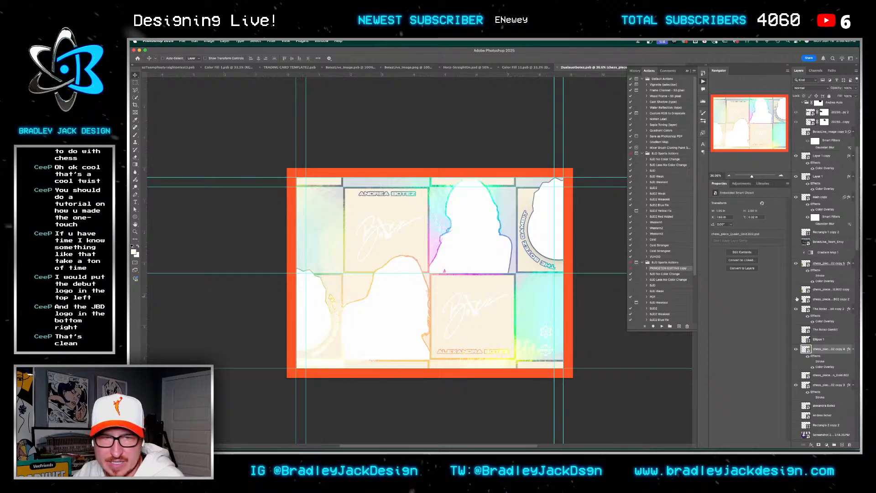
{"action": "left_click", "coordinate": [796, 385]}
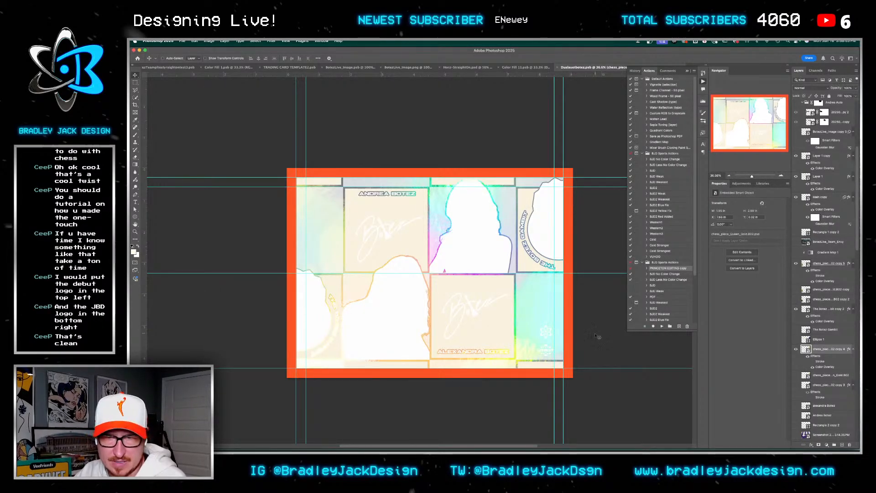
Examine the layers stacked at the lower Botez signature and around the curved Botez Gambit lettering
{"action": "right_click", "coordinate": [482, 314]}
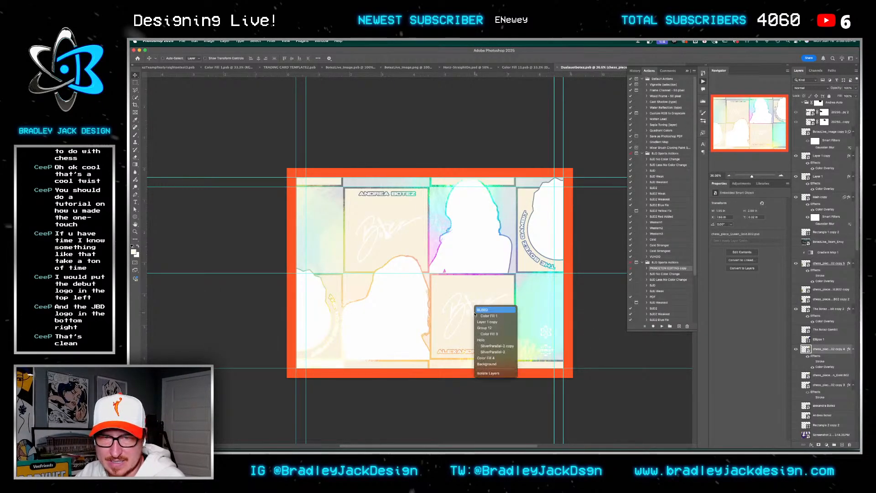
{"action": "left_click", "coordinate": [487, 333]}
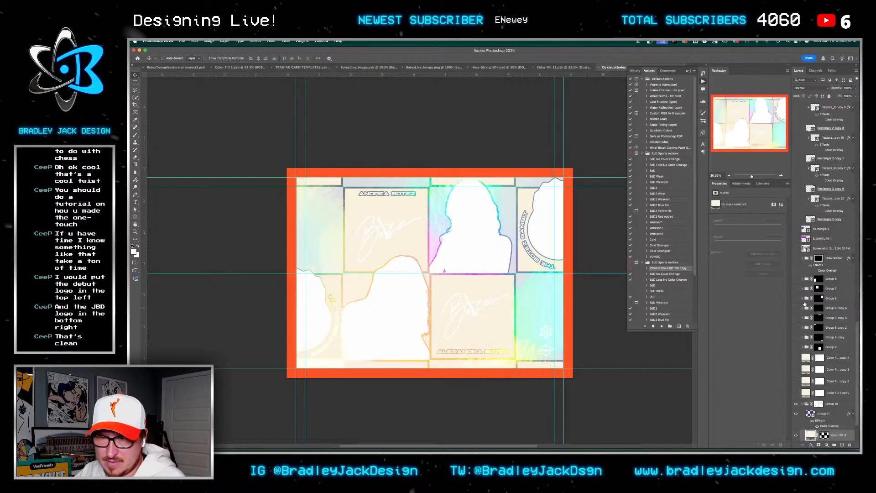
{"action": "right_click", "coordinate": [474, 306]}
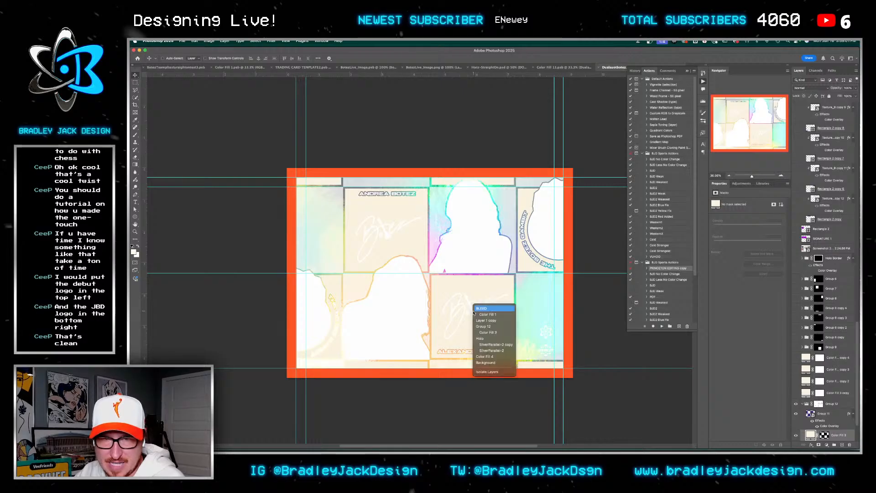
{"action": "left_click", "coordinate": [485, 333]}
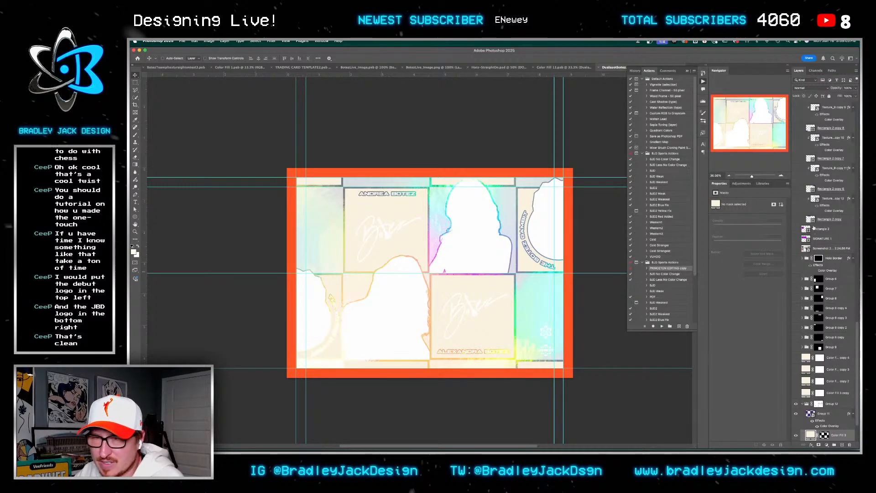
{"action": "scroll", "coordinate": [821, 226], "scroll_direction": "up", "scroll_amount": 10}
{"action": "scroll", "coordinate": [821, 226], "scroll_direction": "up", "scroll_amount": 5}
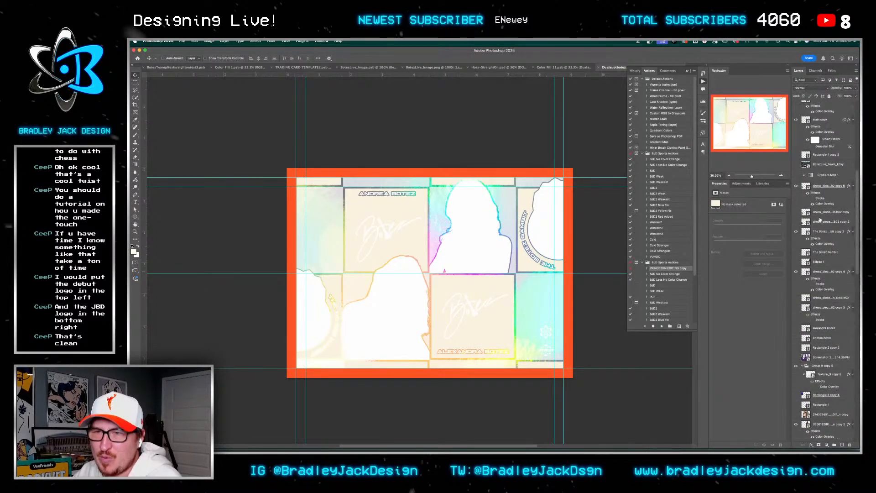
{"action": "left_click", "coordinate": [800, 232]}
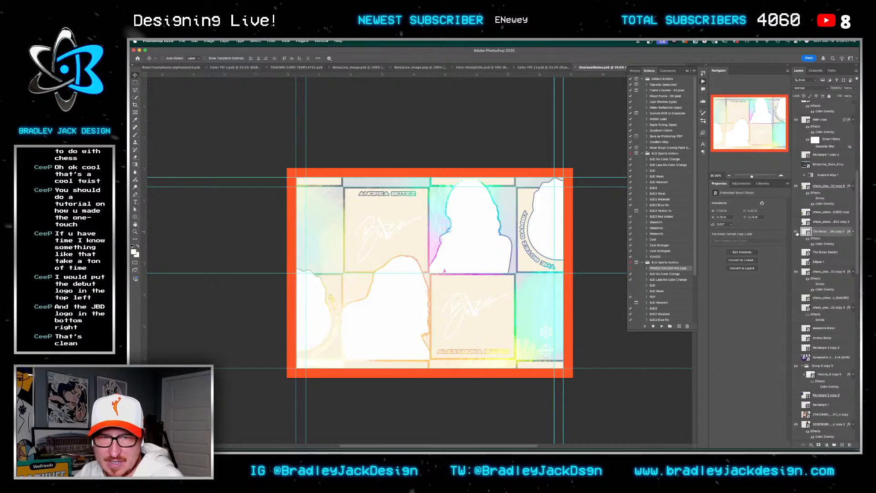
{"action": "scroll", "coordinate": [834, 299], "scroll_direction": "down", "scroll_amount": 15}
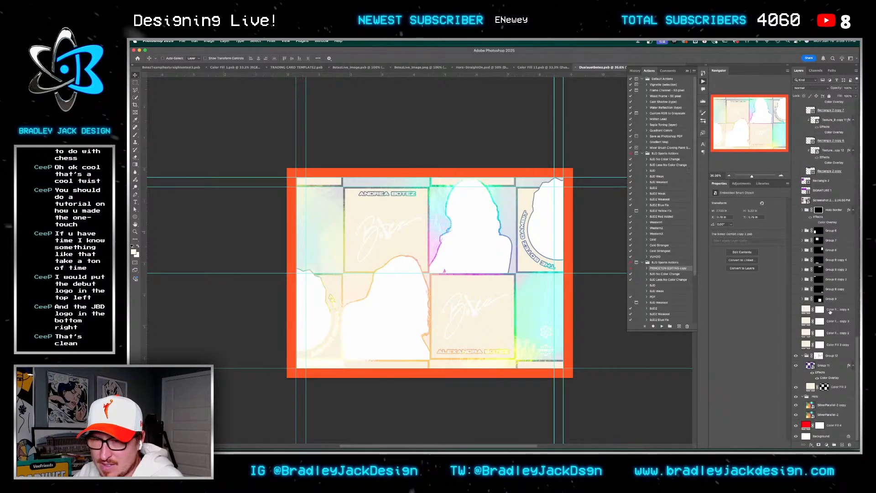
Load the outlines of both Botez signatures, Layer 1 and Layer 1 copy, as one combined selection
{"action": "right_click", "coordinate": [389, 232]}
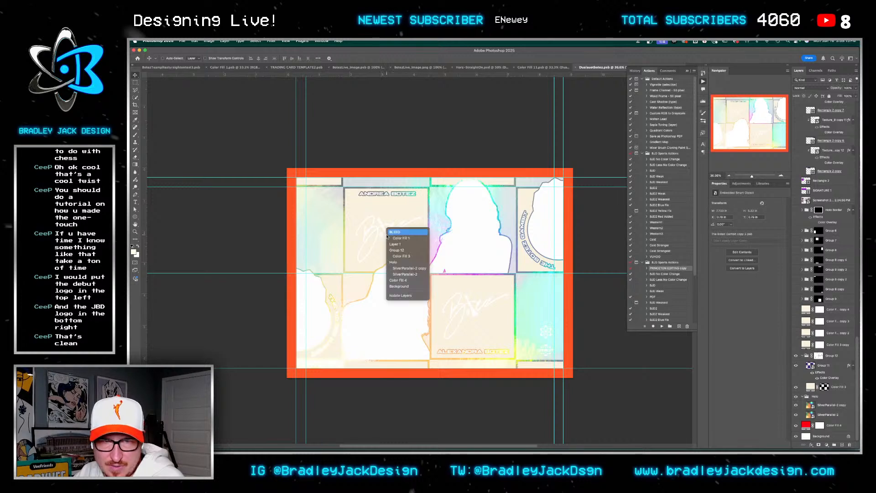
{"action": "left_click", "coordinate": [394, 244]}
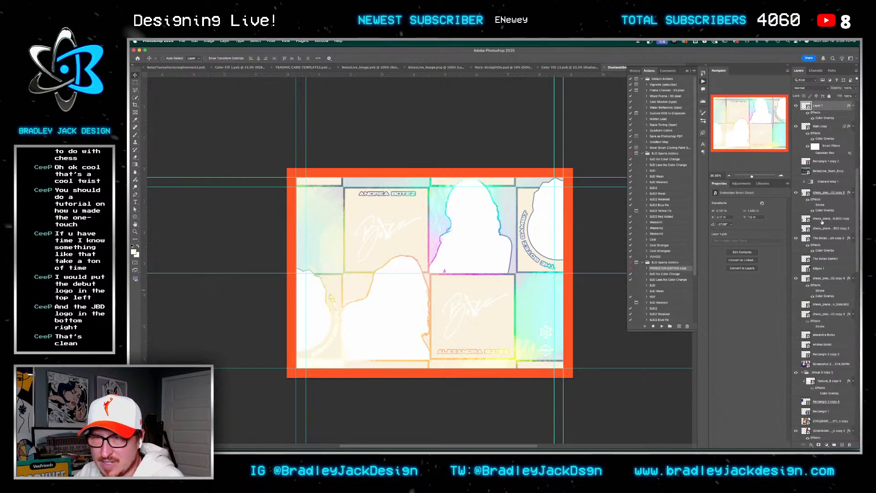
{"action": "scroll", "coordinate": [810, 221], "scroll_direction": "up", "scroll_amount": 5}
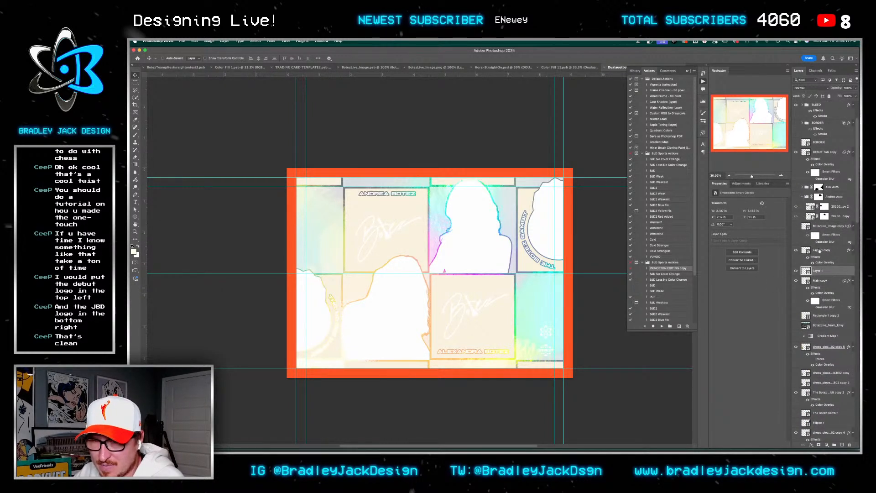
{"action": "left_click", "coordinate": [805, 252]}
{"action": "left_click", "coordinate": [803, 253], "text": "ctrl"}
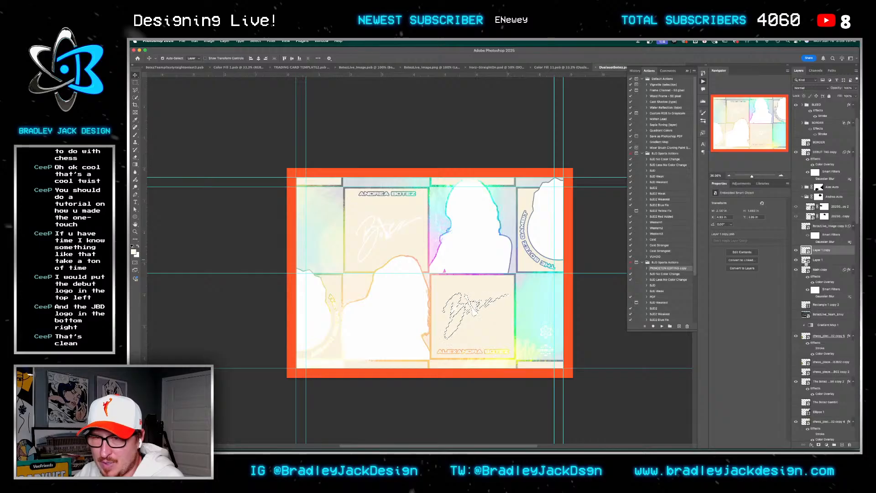
{"action": "left_click", "coordinate": [804, 260], "text": "ctrl"}
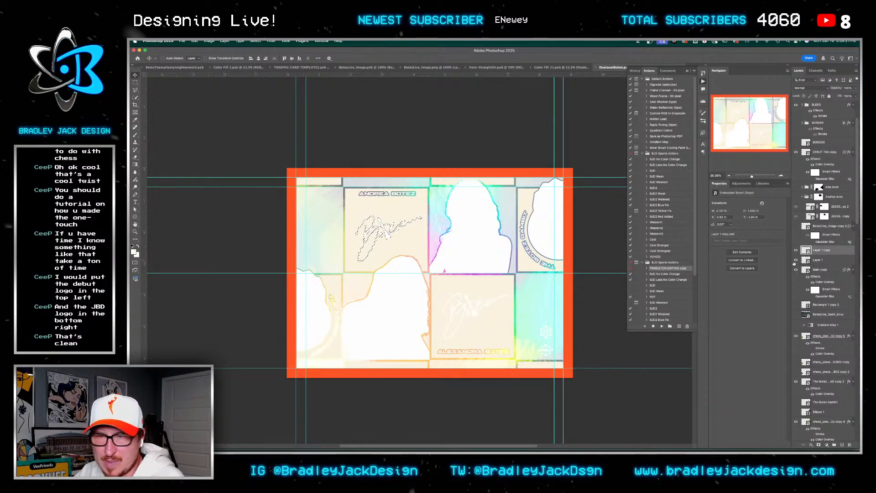
{"action": "left_click", "coordinate": [804, 252], "text": "ctrl+shift"}
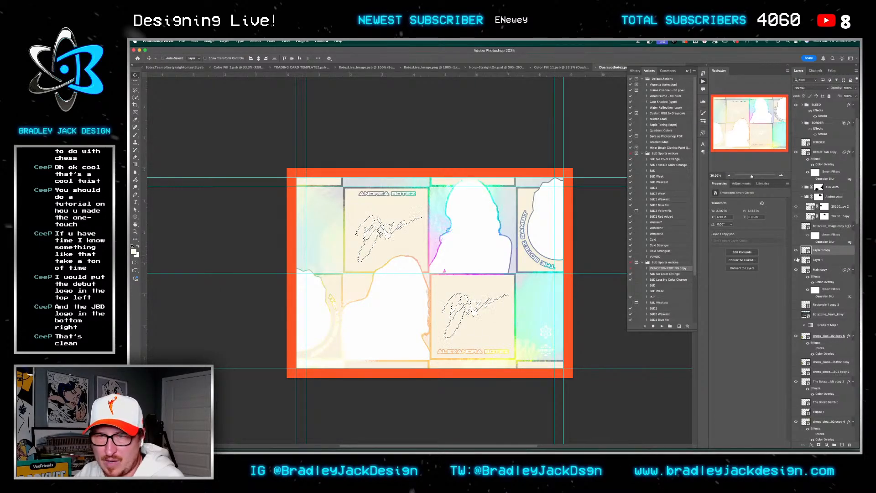
Fill the signature selection with black on the Group 12 mask to reveal the foil, and deselect
{"action": "scroll", "coordinate": [828, 283], "scroll_direction": "down", "scroll_amount": 10}
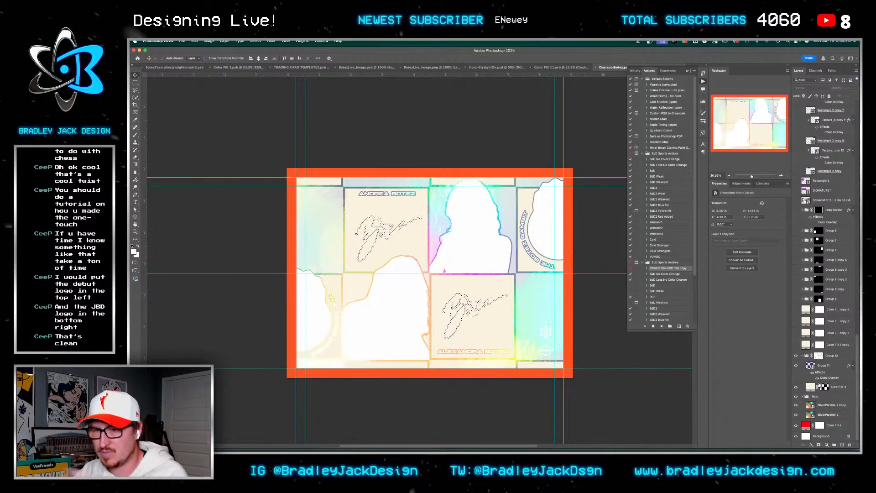
{"action": "left_click", "coordinate": [819, 356]}
{"action": "key", "text": "x"}
{"action": "key", "text": "alt+BackSpace"}
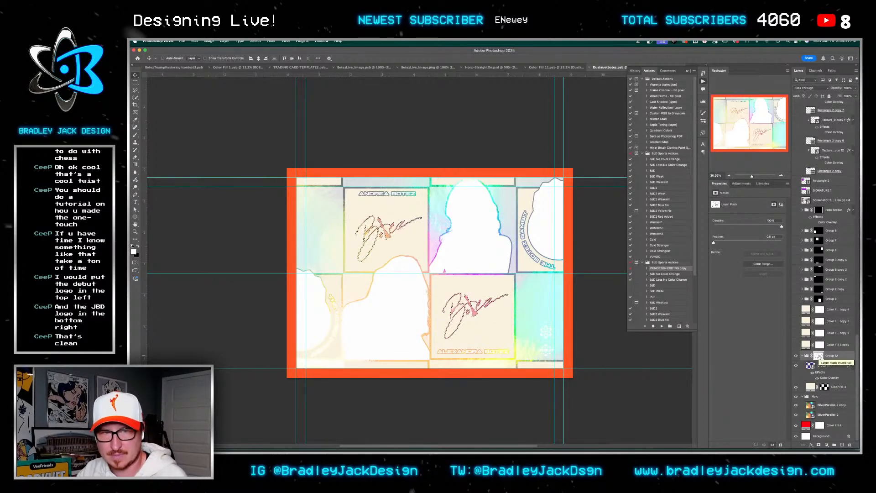
{"action": "key", "text": "ctrl+d"}
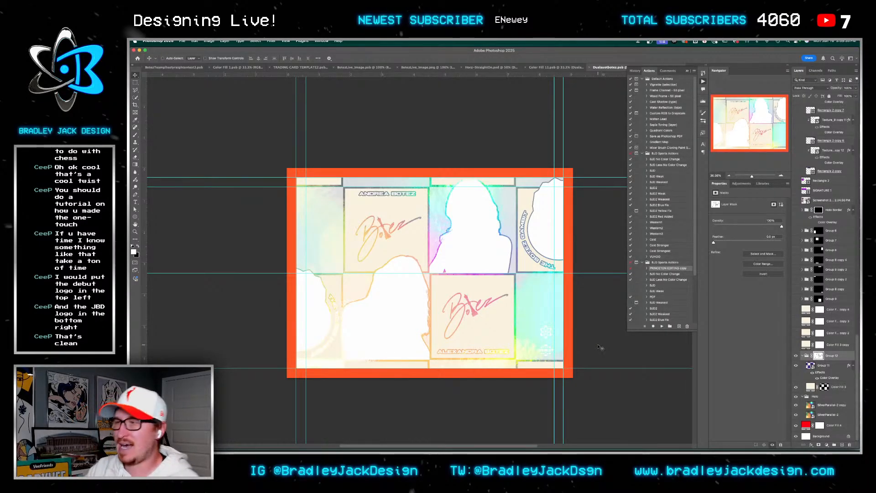
Return to the Hero-StraightOn.psd case mockup and examine the foil signatures and outlines on the card up close
{"action": "key", "text": "super+w"}
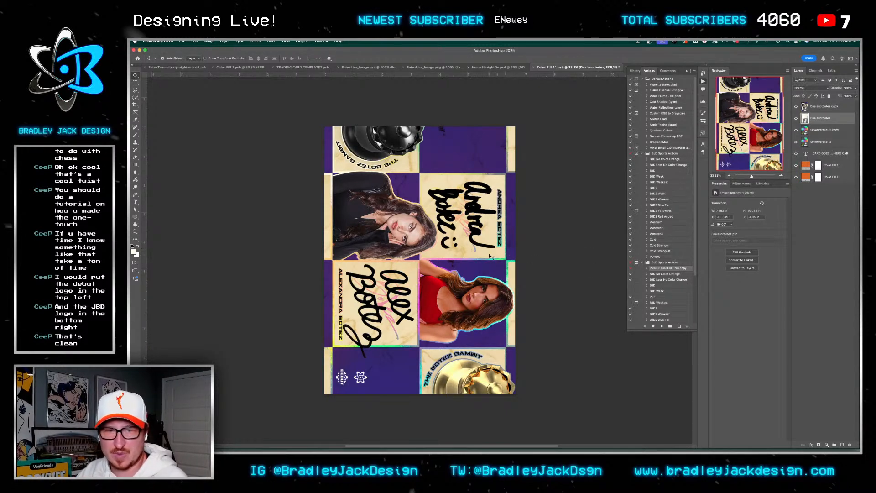
{"action": "key", "text": "ctrl+shift+Tab"}
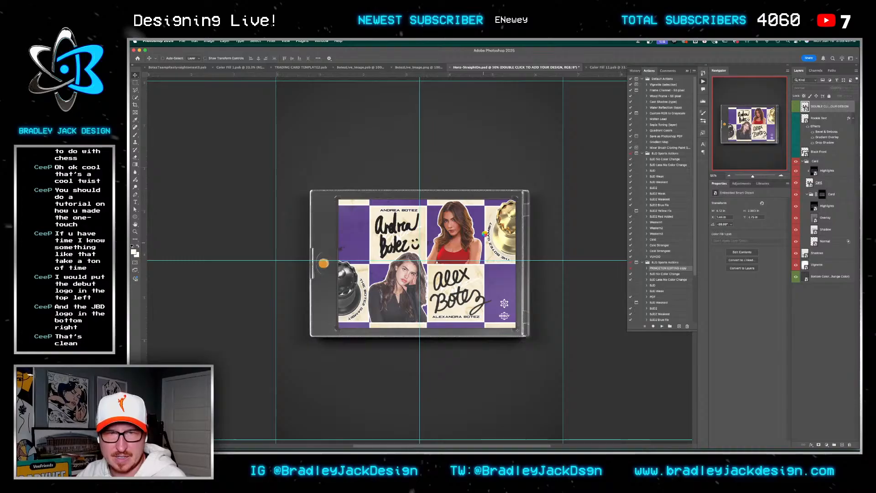
{"action": "key", "text": "z"}
{"action": "left_click_drag", "start_coordinate": [434, 234], "coordinate": [454, 205]}
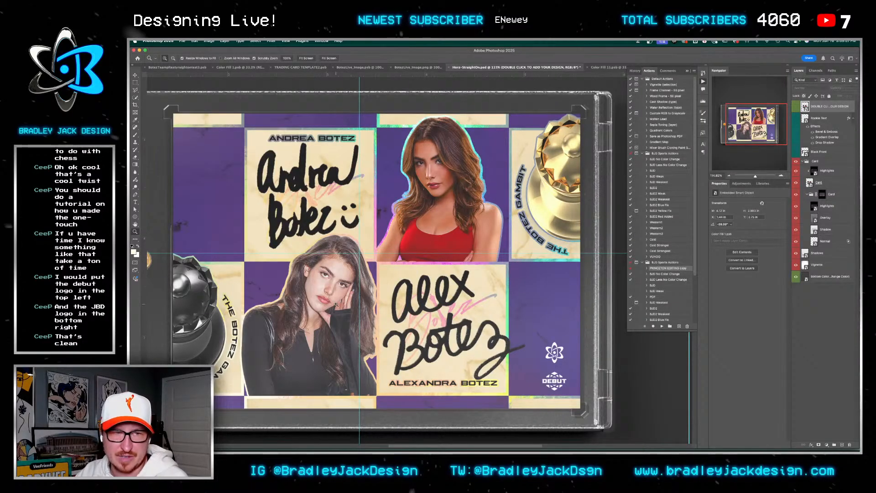
{"action": "mouse_move", "coordinate": [199, 359]}
{"action": "left_mouse_down"}
{"action": "mouse_move", "coordinate": [215, 359]}
{"action": "mouse_move", "coordinate": [199, 359]}
{"action": "left_mouse_up"}
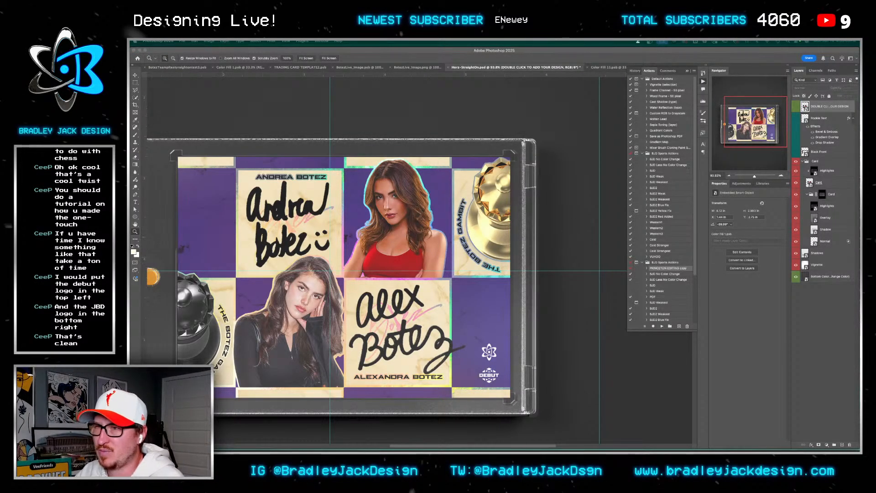
Save the case mockup under the name botezsistersdualautofront
{"action": "key", "text": "Return"}
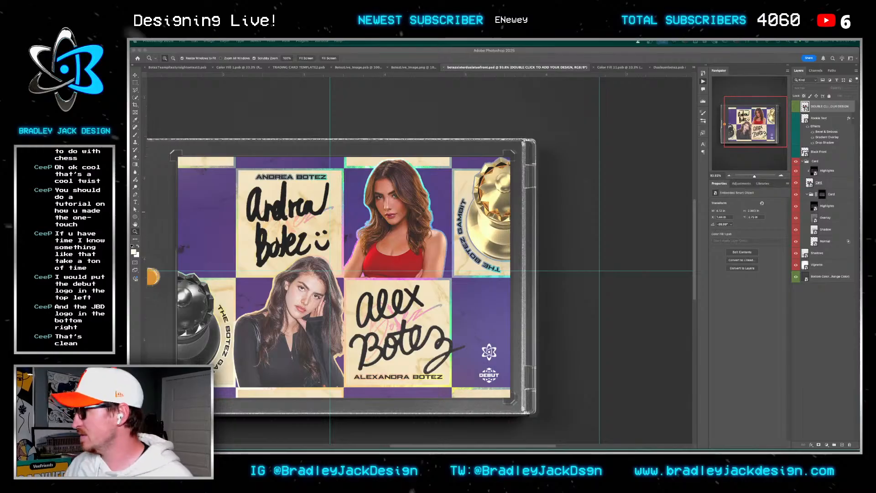
{"action": "left_click", "coordinate": [703, 81]}
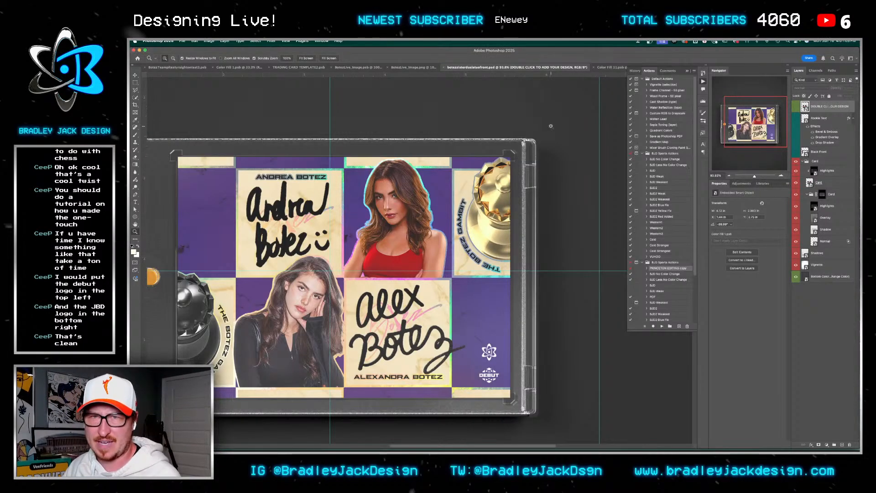
Switch to Color Fill 11.psb, show only the Dualautobotez copy artwork layer, select it, and save
{"action": "left_click", "coordinate": [577, 67]}
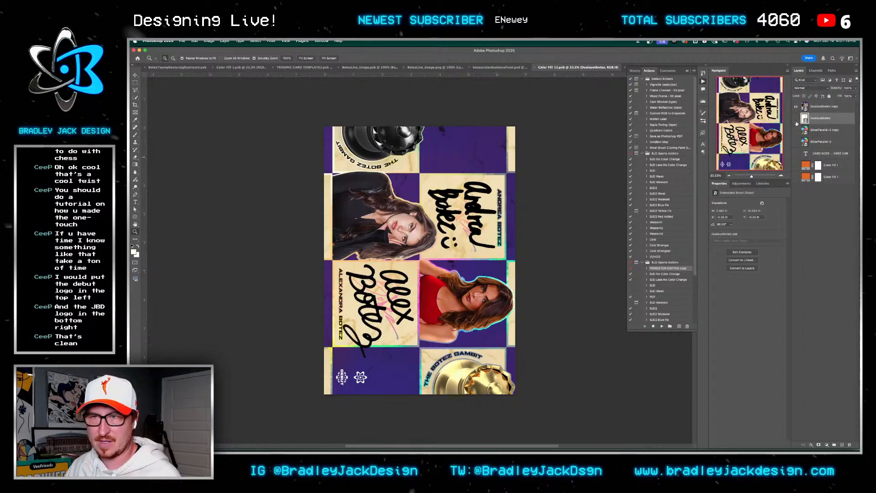
{"action": "left_click", "coordinate": [796, 106], "text": "alt"}
{"action": "left_click", "coordinate": [820, 108]}
{"action": "key", "text": "v"}
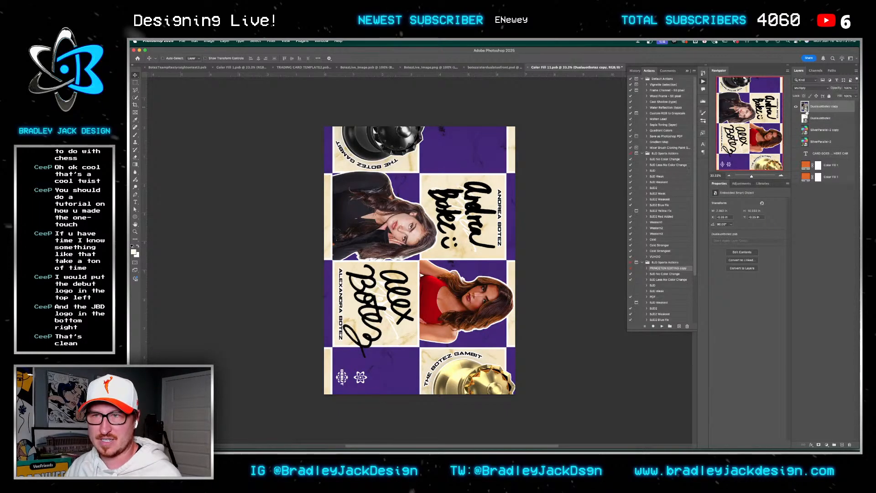
{"action": "key", "text": "super+s"}
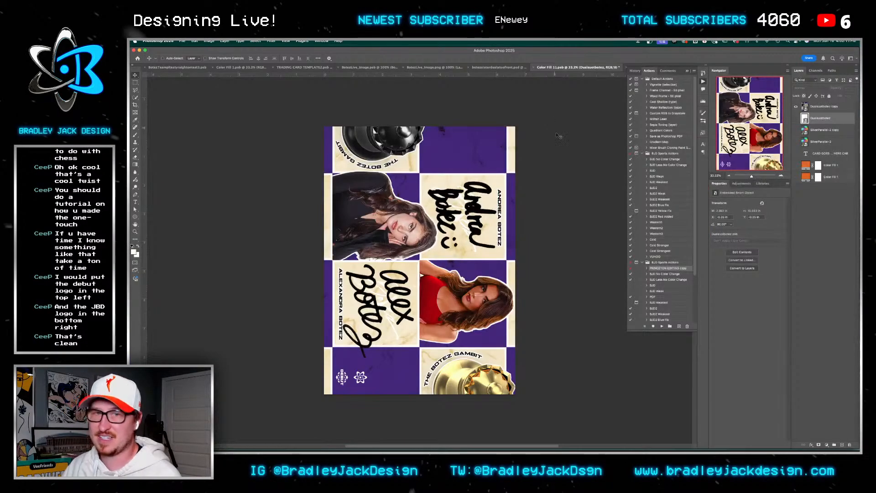
Show only the Dualautobotez mask layer, open its smart object contents, and hide the holo layers, red fill and background
{"action": "left_click", "coordinate": [796, 118], "text": "alt"}
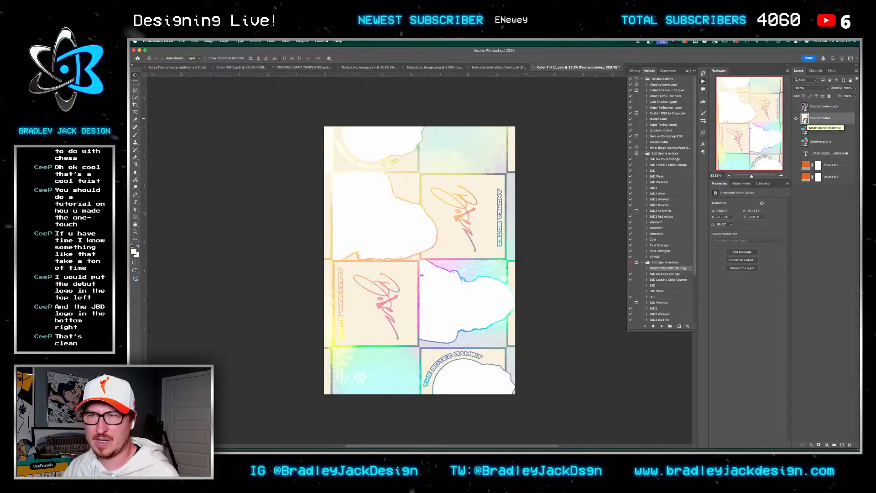
{"action": "double_click", "coordinate": [805, 119]}
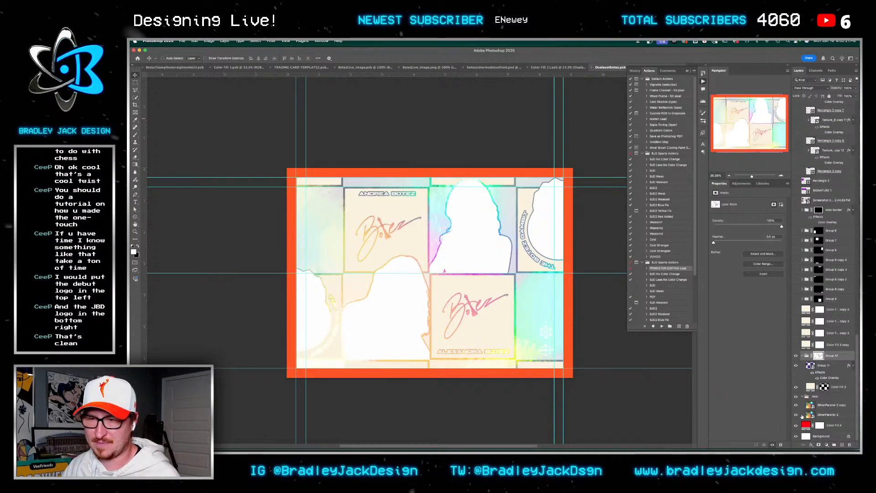
{"action": "left_click_drag", "start_coordinate": [795, 398], "coordinate": [796, 426]}
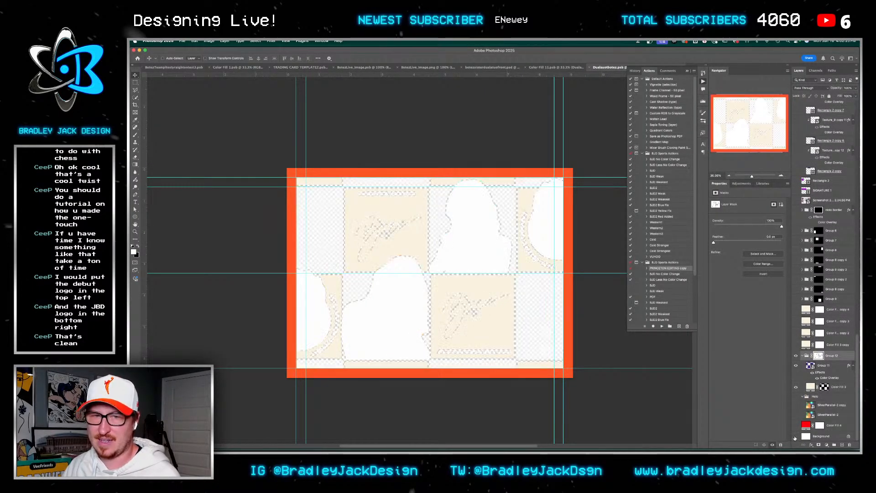
Recolor the cream checker fill inside Group 12 to white (ffffff) at 75% opacity, and save and close the smart object
{"action": "left_click", "coordinate": [811, 387]}
{"action": "double_click", "coordinate": [810, 386]}
{"action": "type", "text": "ffffff"}
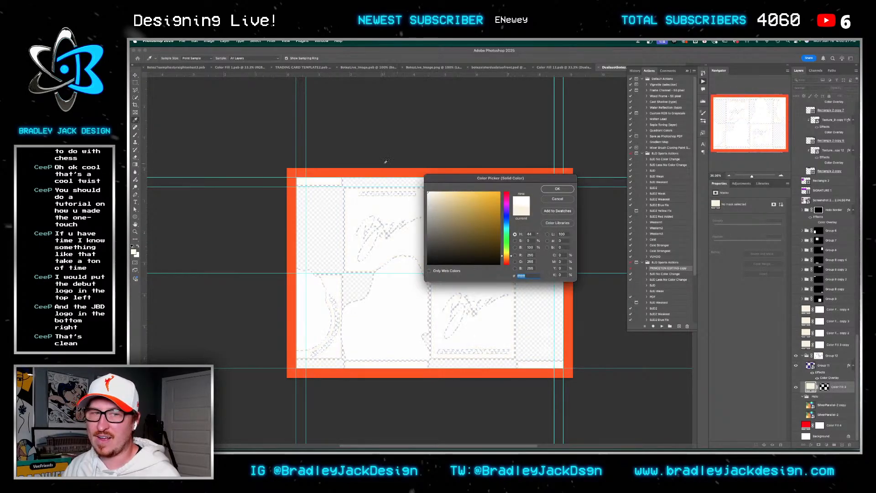
{"action": "key", "text": "Return"}
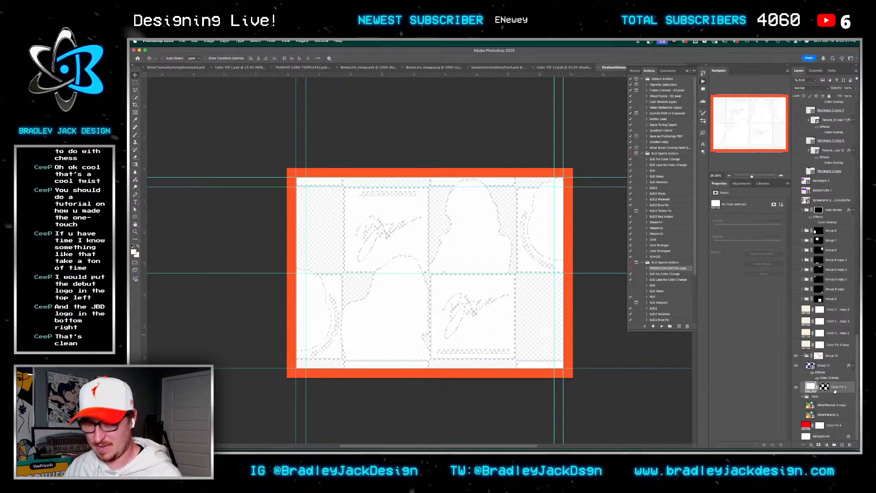
{"action": "key", "text": "5"}
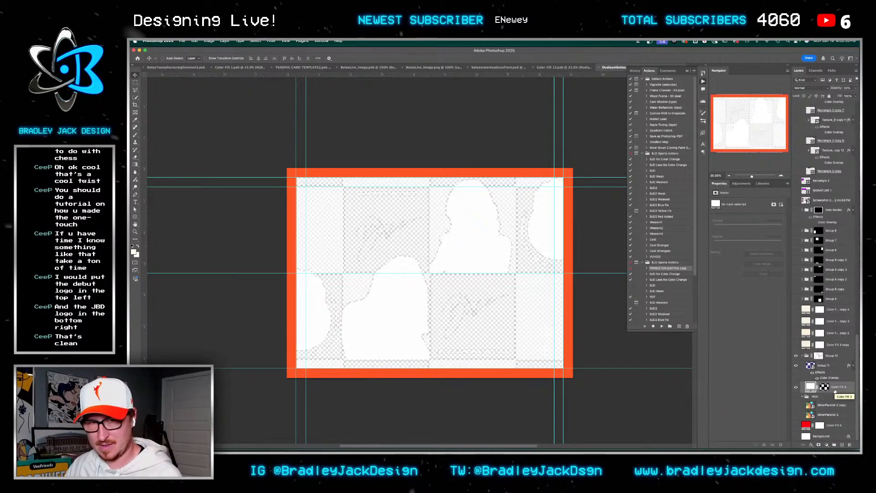
{"action": "key", "text": "7"}
{"action": "key", "text": "5"}
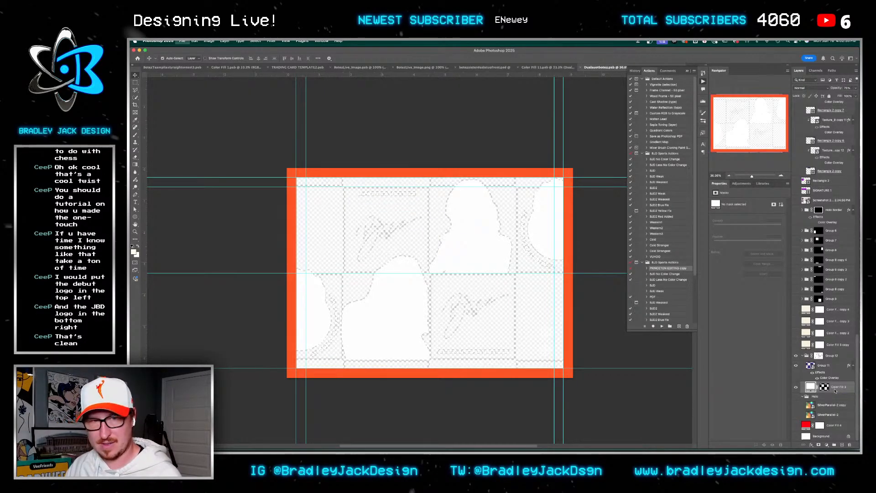
{"action": "key", "text": "super+s"}
{"action": "key", "text": "super+w"}
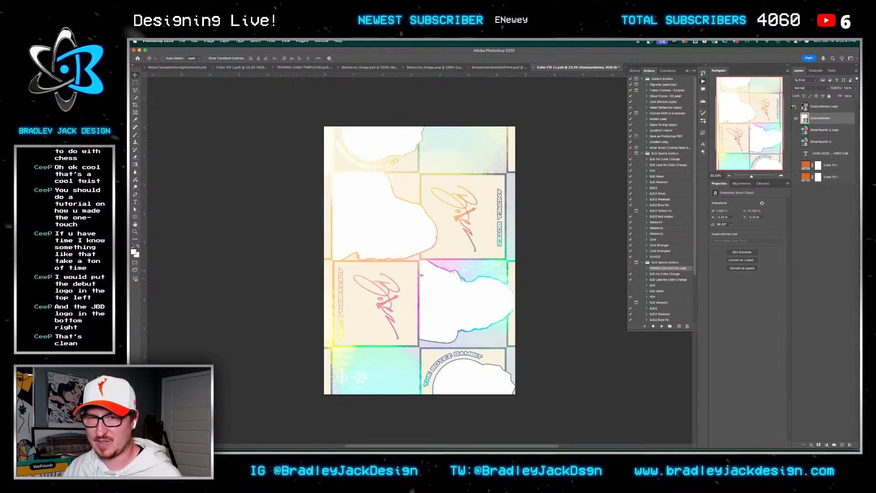
Check the artwork together with its foil layers, and leave only the Dualautobotez white mask layer visible and selected
{"action": "left_click", "coordinate": [795, 107]}
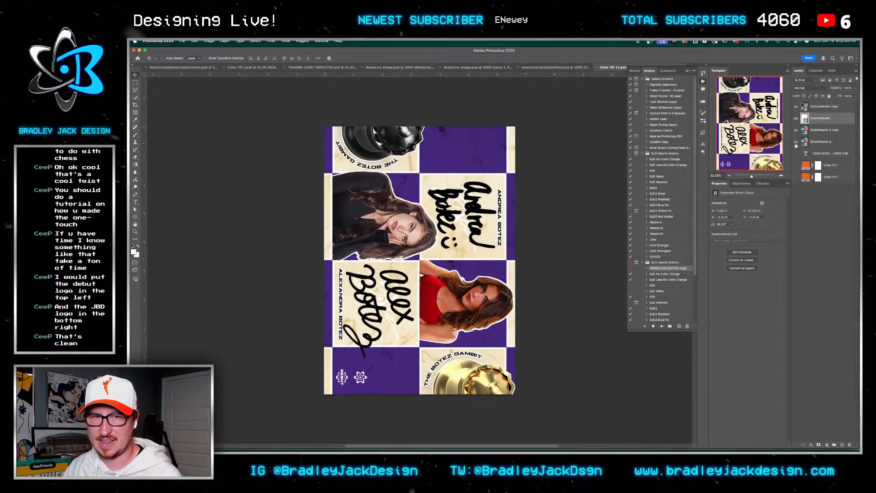
{"action": "left_click", "coordinate": [819, 108]}
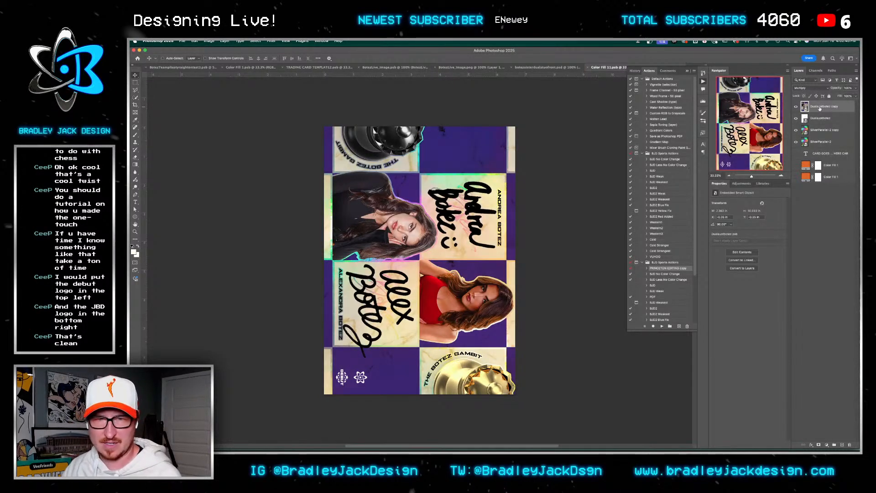
{"action": "left_click", "coordinate": [795, 106]}
{"action": "left_click", "coordinate": [810, 119]}
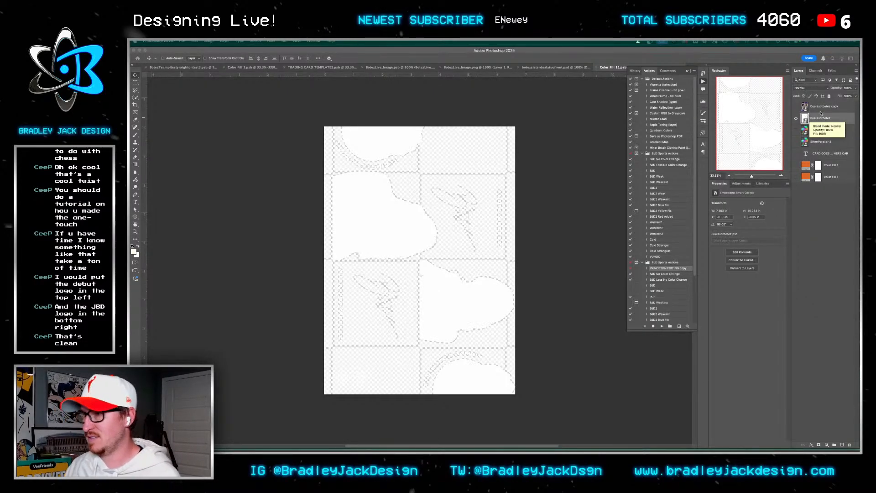
Switch to Finder and preview Color-Fill-11.png on the Desktop, comparing it with the neighbouring file
{"action": "key", "text": "super+Tab"}
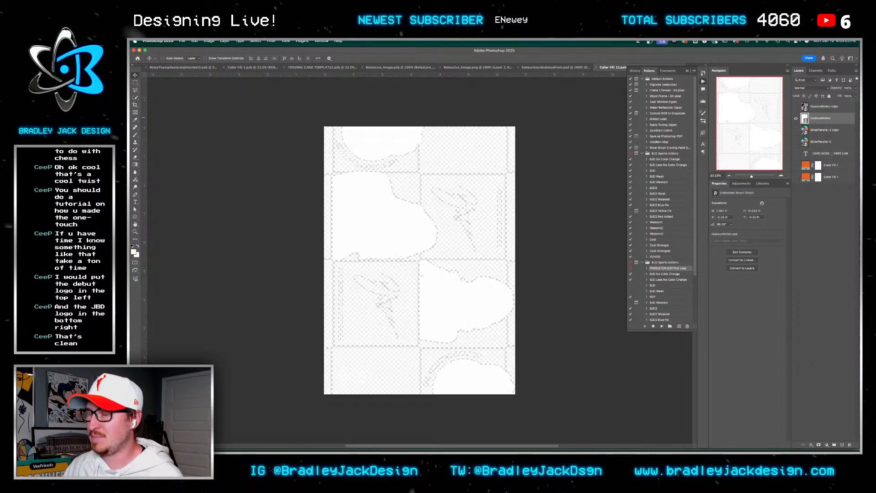
{"action": "key", "text": "super+Tab"}
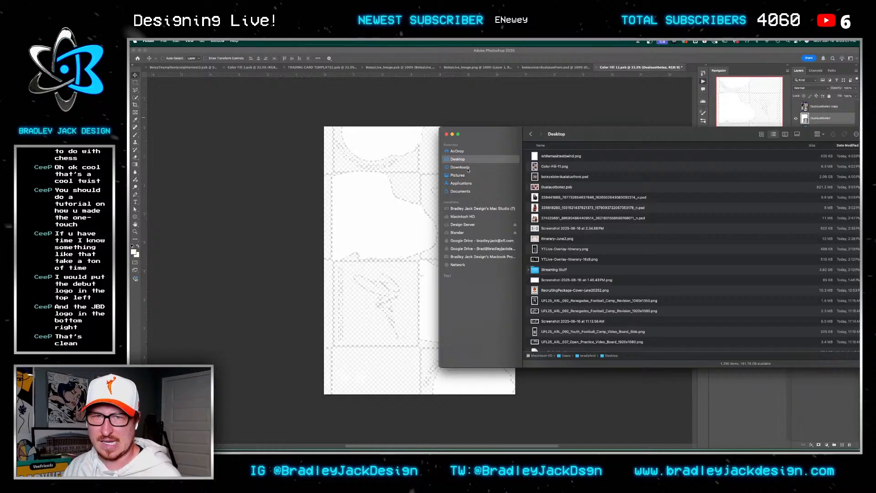
{"action": "left_click", "coordinate": [535, 168]}
{"action": "key", "text": "space"}
{"action": "key", "text": "Down"}
{"action": "key", "text": "Up"}
{"action": "key", "text": "Down"}
{"action": "key", "text": "Up"}
{"action": "key", "text": "Down"}
{"action": "key", "text": "Up"}
{"action": "key", "text": "space"}
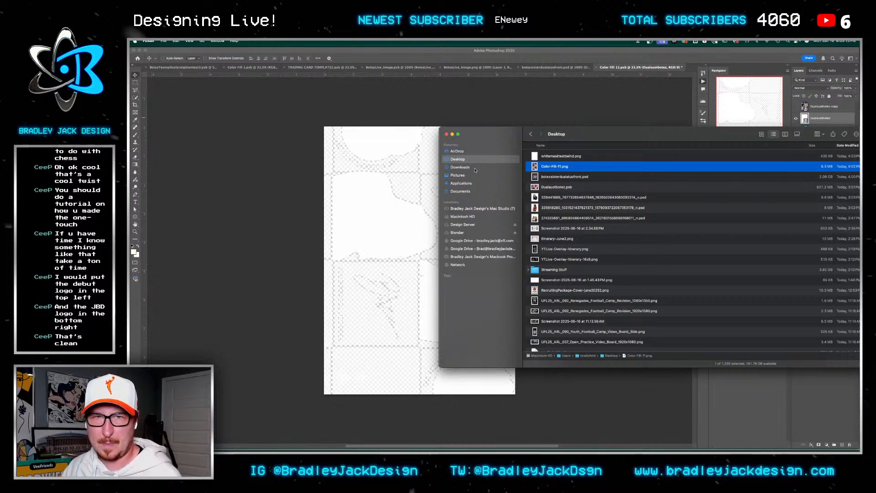
{"action": "key", "text": "super+Tab"}
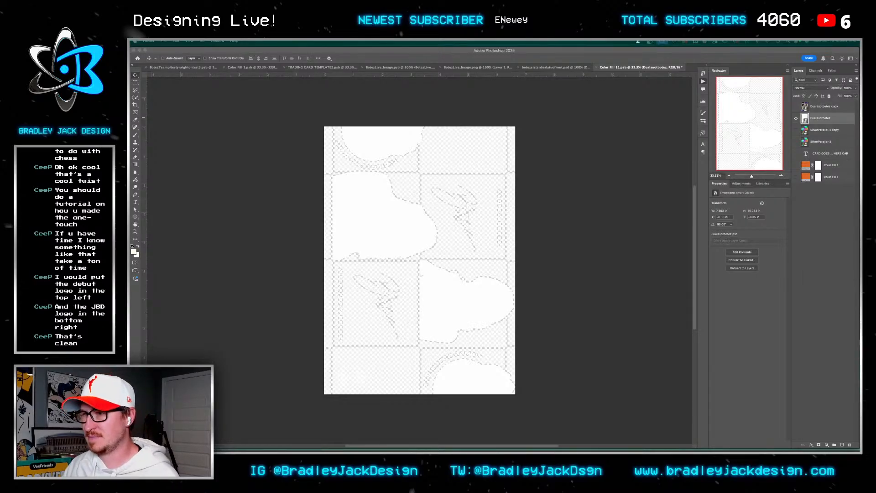
Launch Blender from the Applications folder and approve opening the downloaded app
{"action": "key", "text": "super+shift+a"}
{"action": "left_click", "coordinate": [525, 259]}
{"action": "key", "text": "b"}
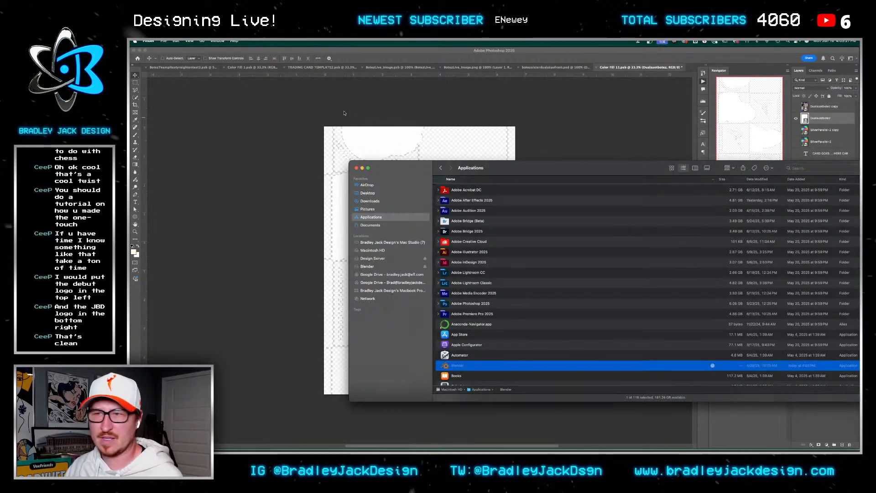
{"action": "left_click", "coordinate": [466, 345]}
{"action": "left_click", "coordinate": [464, 366]}
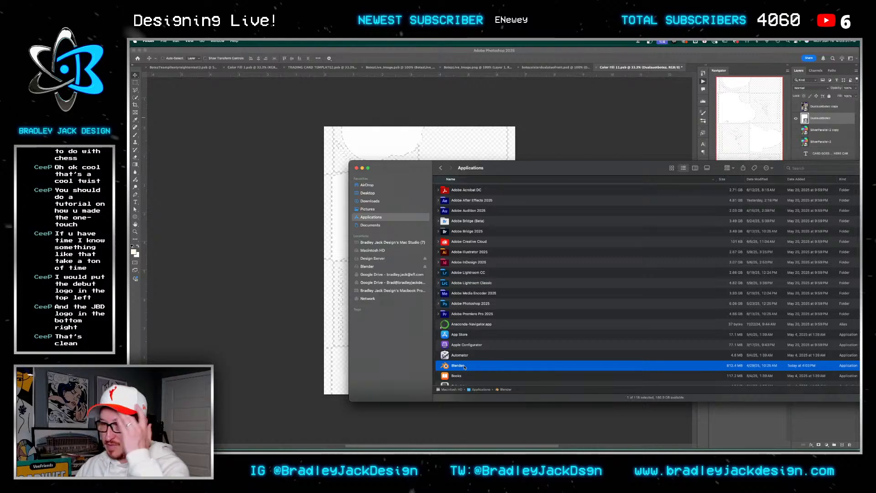
{"action": "double_click", "coordinate": [464, 367]}
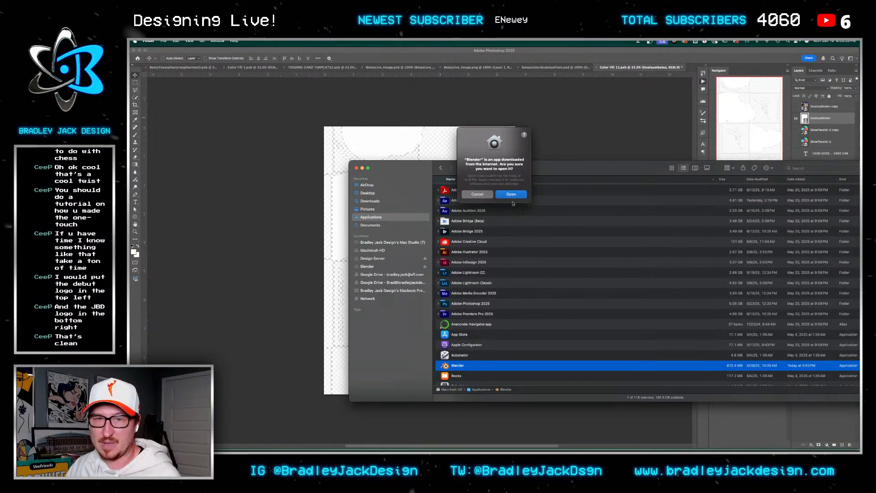
{"action": "left_click", "coordinate": [510, 194]}
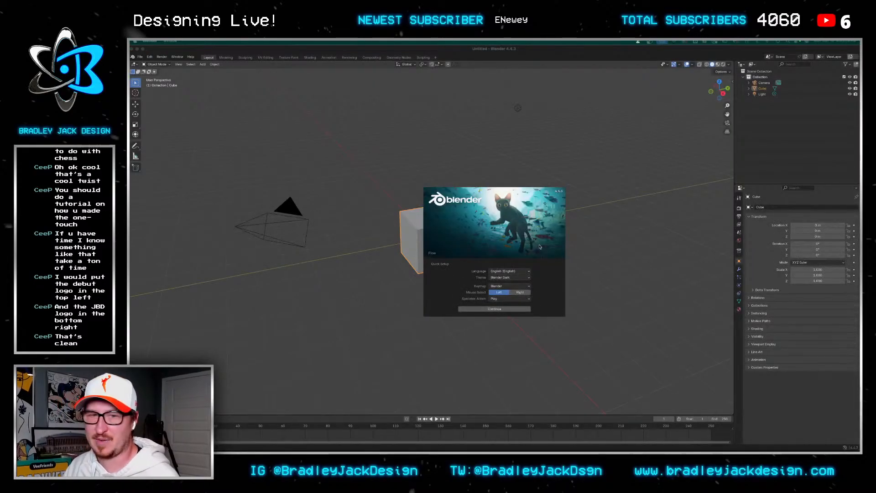
Dismiss the splash screen, open the saved card scene, and examine the image texture nodes feeding the card material's Principled BSDF
{"action": "left_click", "coordinate": [551, 245]}
{"action": "left_click", "coordinate": [140, 57]}
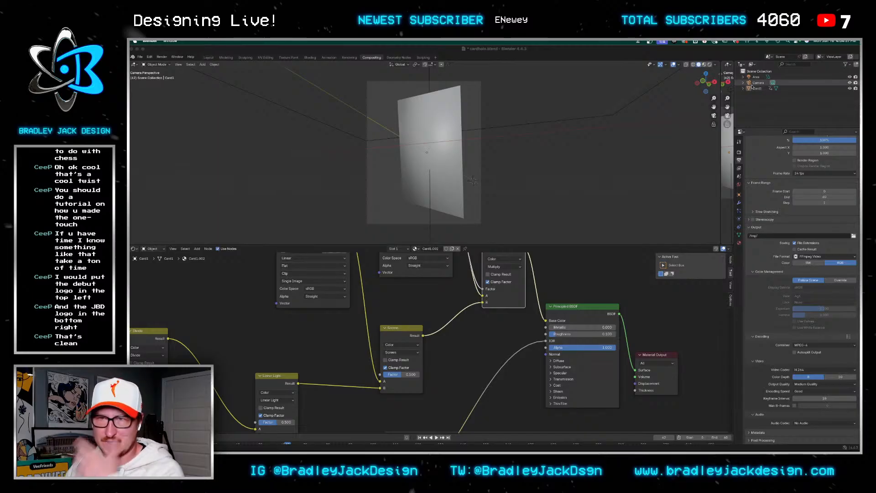
{"action": "scroll", "coordinate": [390, 316], "scroll_direction": "down", "scroll_amount": 3}
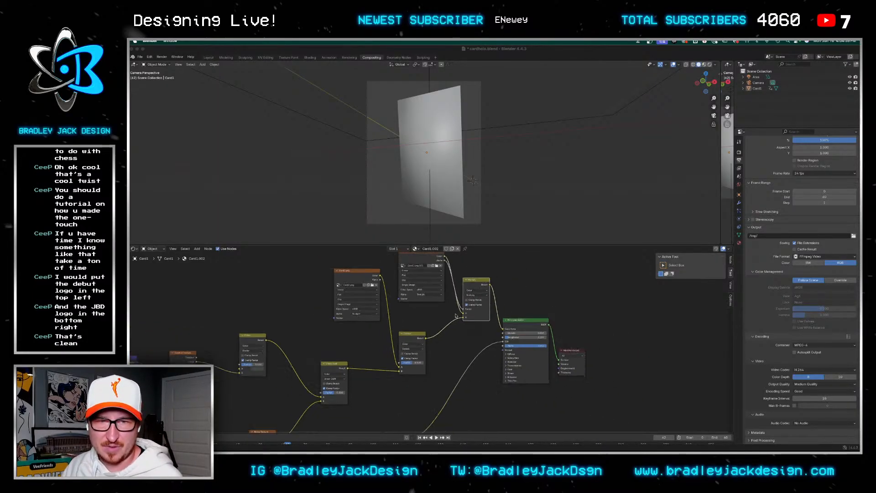
{"action": "scroll", "coordinate": [398, 357], "scroll_direction": "down", "scroll_amount": 1}
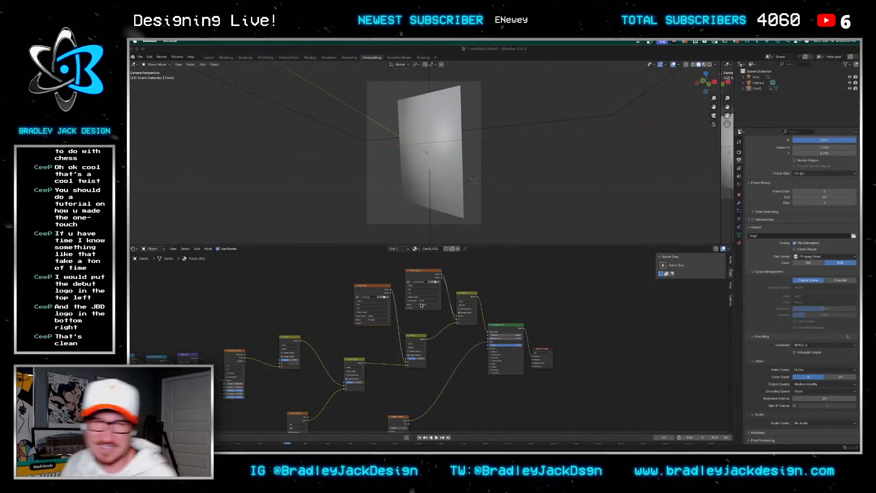
{"action": "scroll", "coordinate": [422, 305], "scroll_direction": "up", "scroll_amount": 4}
{"action": "scroll", "coordinate": [301, 274], "scroll_direction": "down", "scroll_amount": 2}
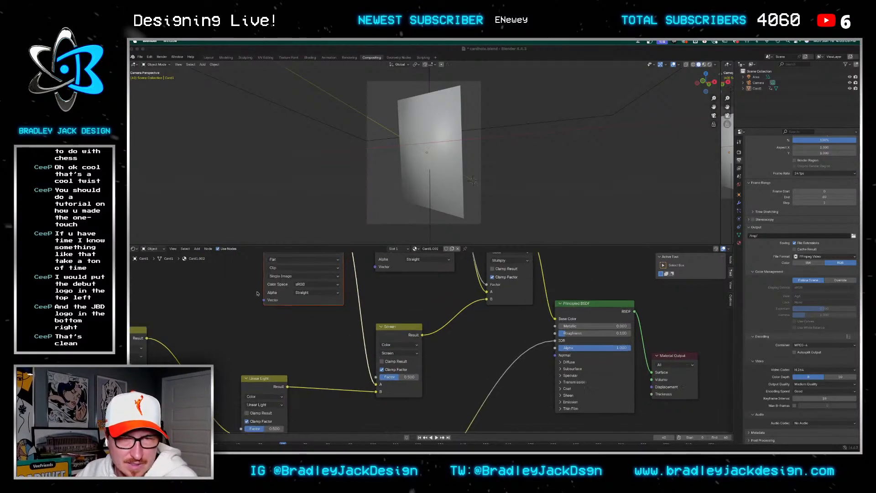
{"action": "scroll", "coordinate": [257, 295], "scroll_direction": "down", "scroll_amount": 1}
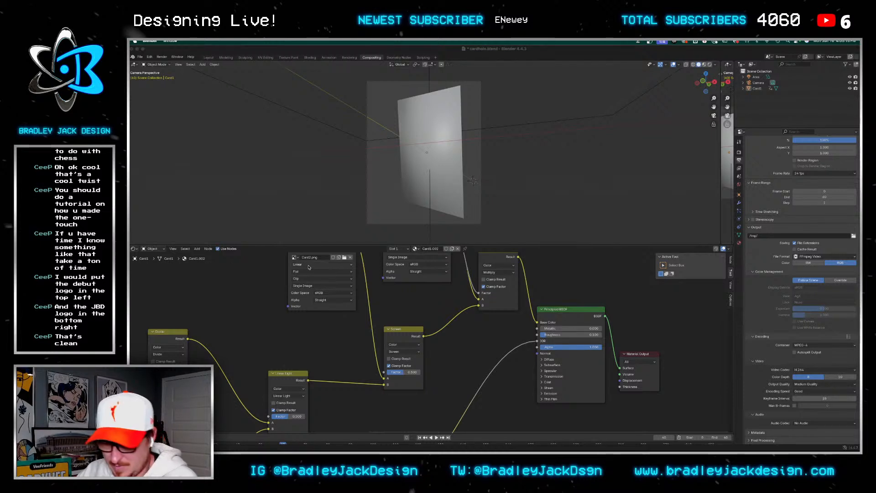
{"action": "scroll", "coordinate": [309, 267], "scroll_direction": "down", "scroll_amount": 3}
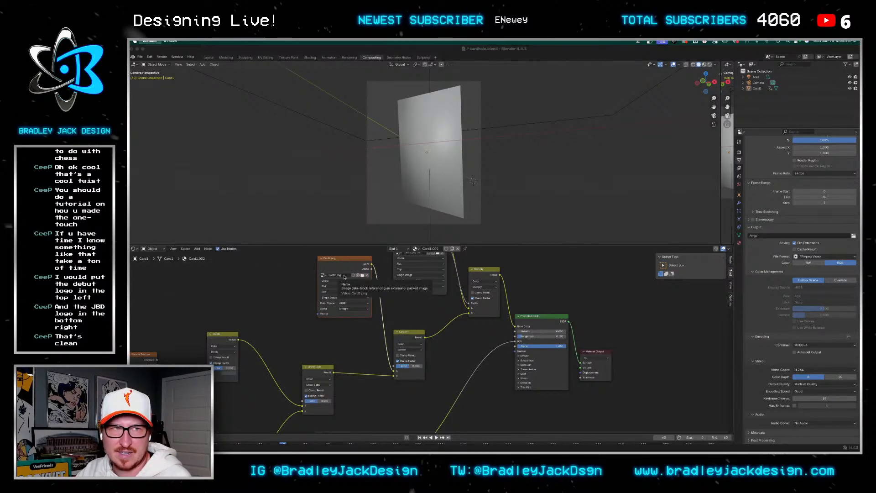
Force quit Blender and confirm losing the unsaved changes
{"action": "key", "text": "super+alt+Escape"}
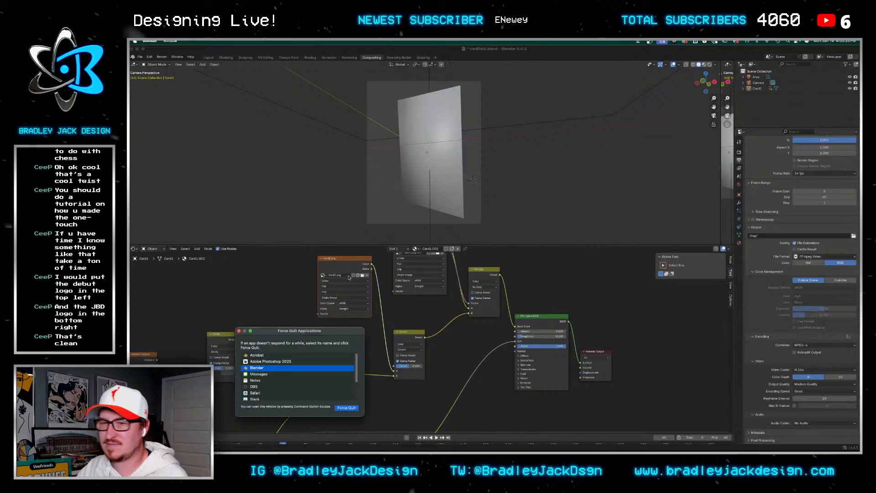
{"action": "key", "text": "Return"}
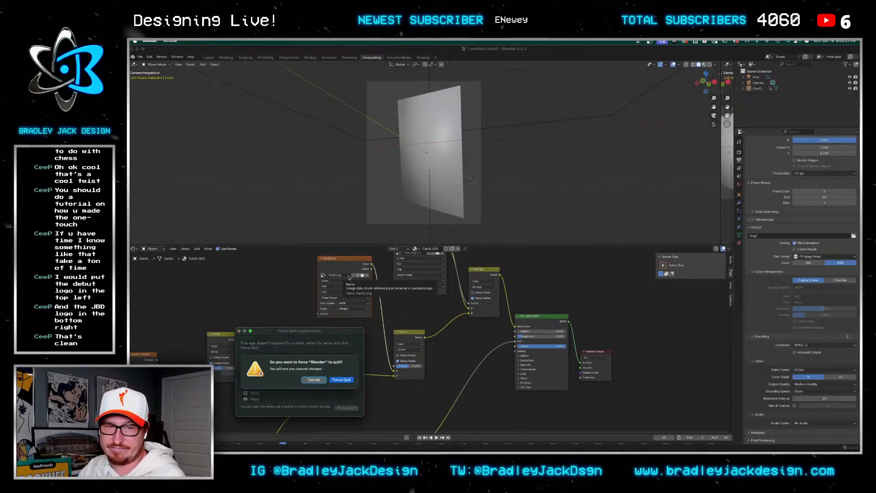
{"action": "key", "text": "Return"}
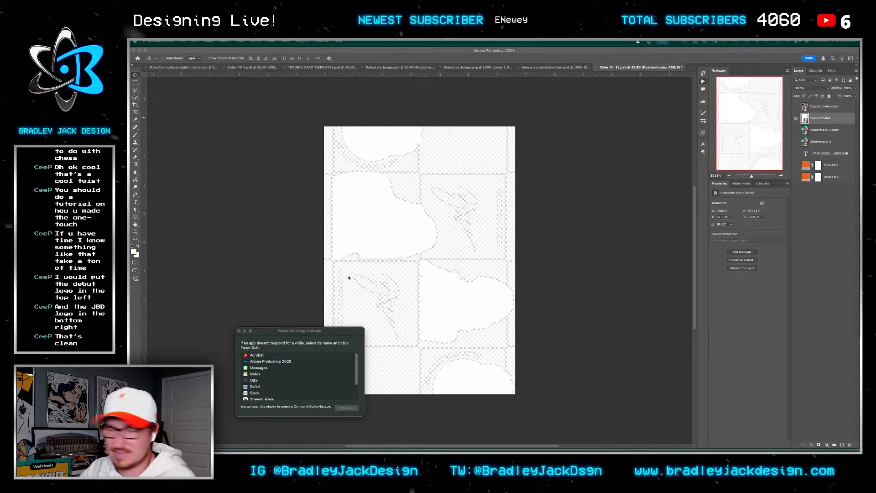
Minimize the Photoshop window, and close the trading card proposal PDF and the Force Quit window
{"action": "left_click", "coordinate": [198, 116]}
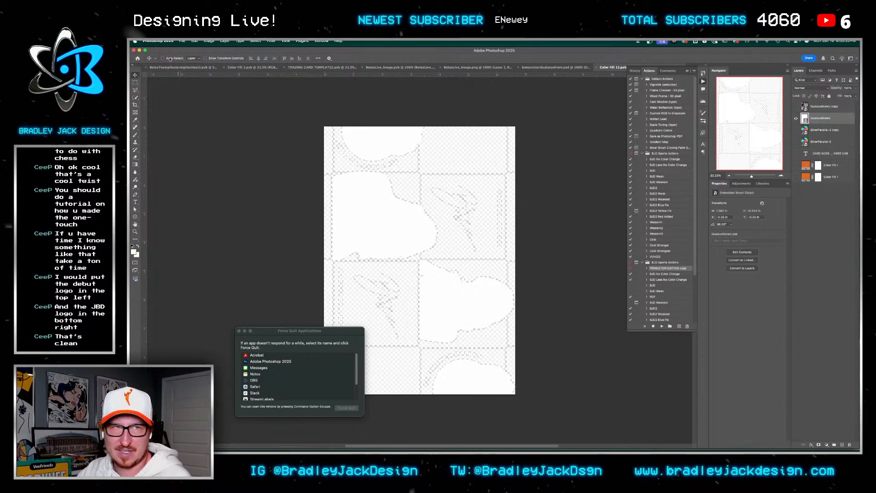
{"action": "left_click", "coordinate": [140, 51]}
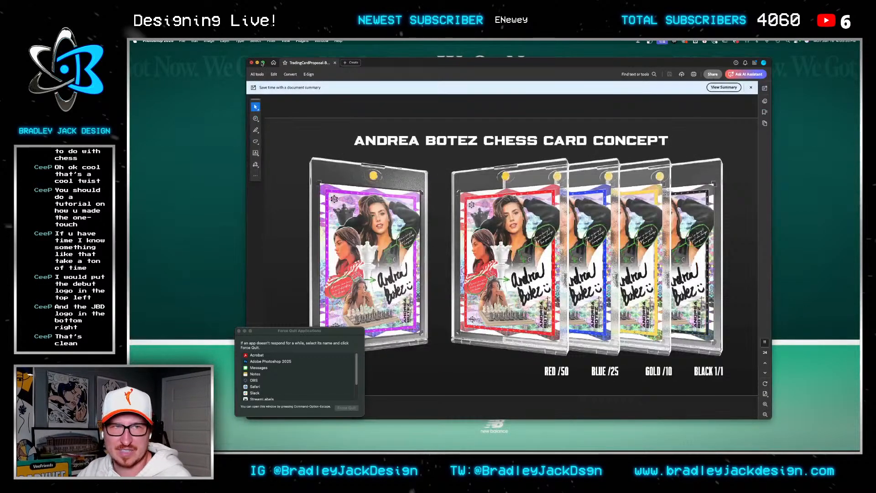
{"action": "left_click", "coordinate": [252, 63]}
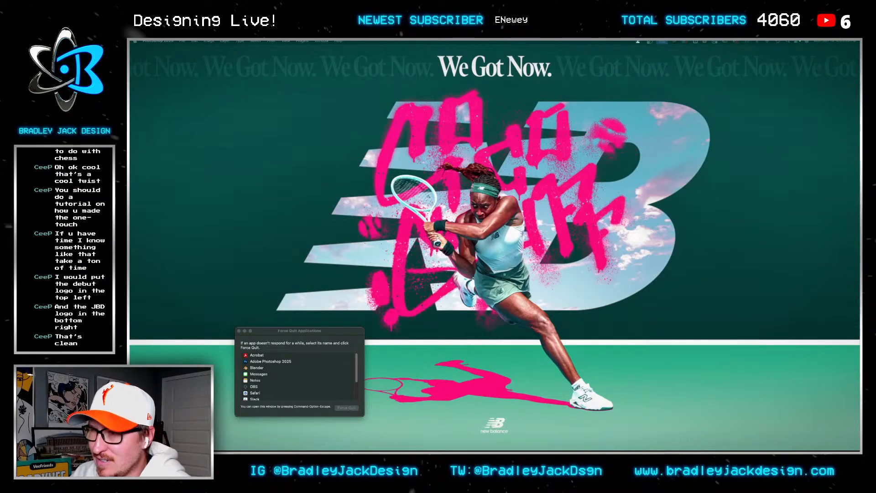
{"action": "left_click", "coordinate": [239, 331]}
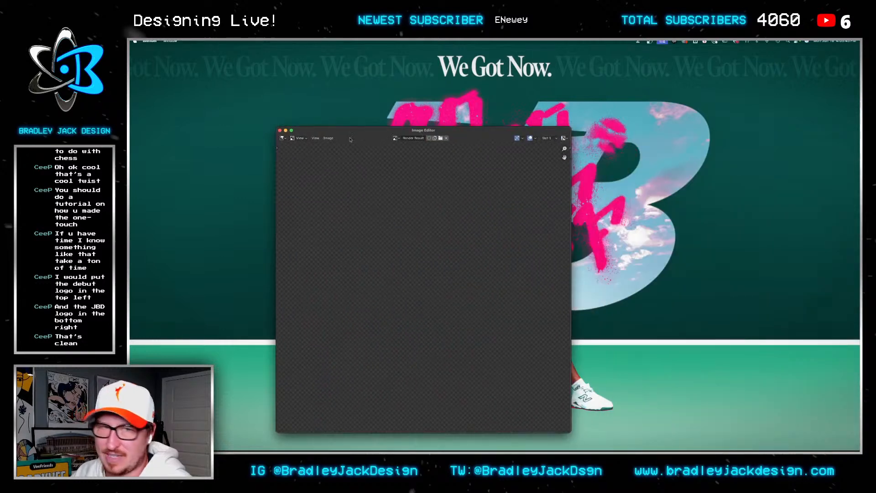
Close the render result window, fit the Blender window to the screen, and enlarge the camera view above the card's shader nodes
{"action": "left_click", "coordinate": [280, 131]}
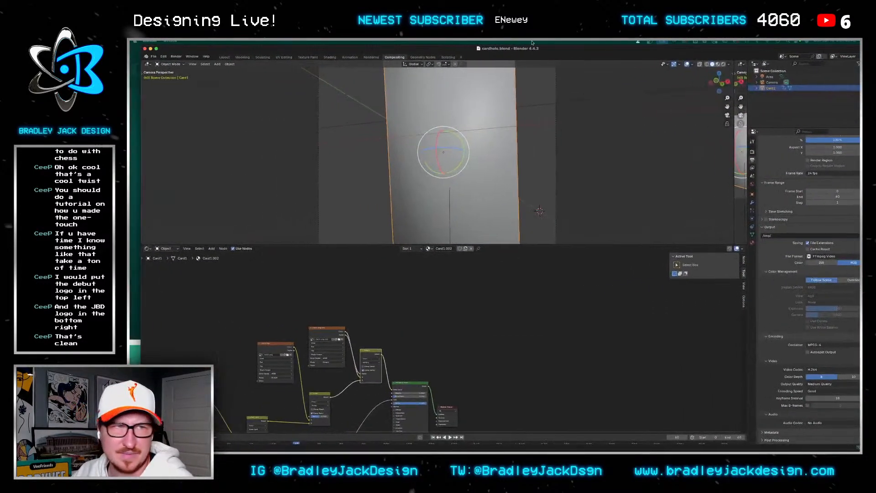
{"action": "double_click", "coordinate": [531, 42]}
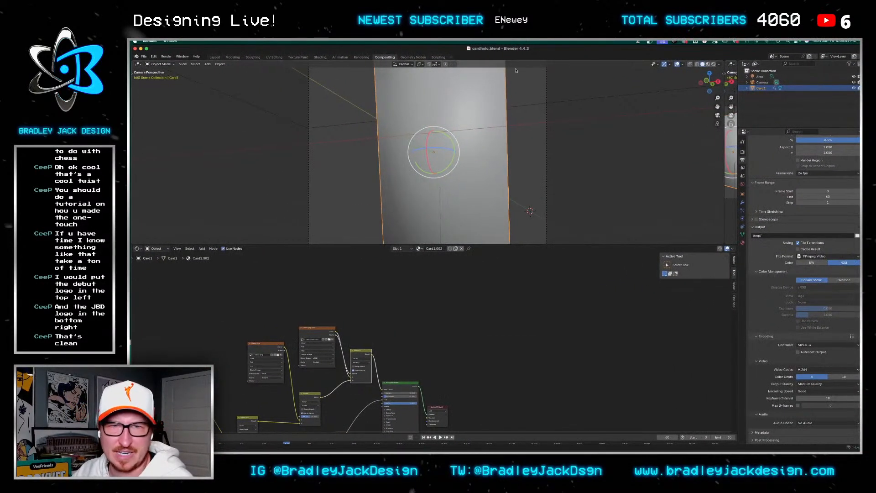
{"action": "left_click_drag", "start_coordinate": [479, 245], "coordinate": [357, 338]}
{"action": "scroll", "coordinate": [356, 375], "scroll_direction": "up", "scroll_amount": 3}
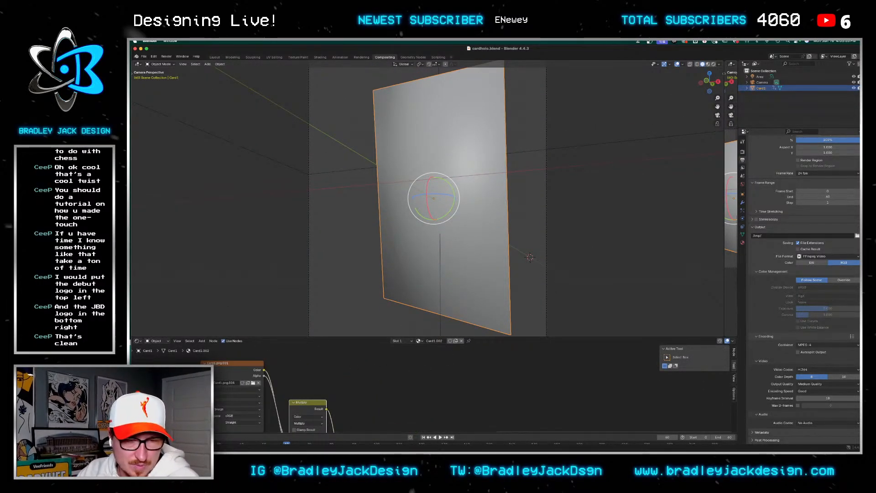
{"action": "scroll", "coordinate": [456, 399], "scroll_direction": "left", "scroll_amount": 5}
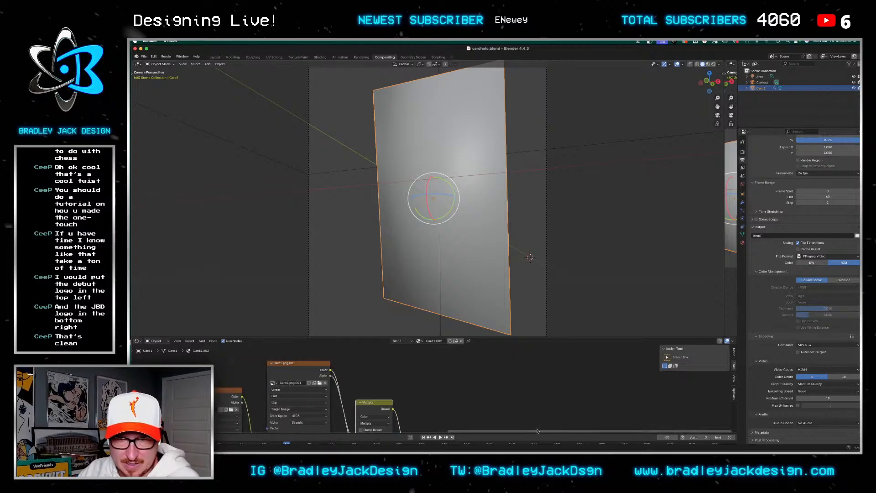
Play the card's rotation animation in short stretches and examine the two image texture nodes in its material
{"action": "key", "text": "space"}
{"action": "key", "text": "space"}
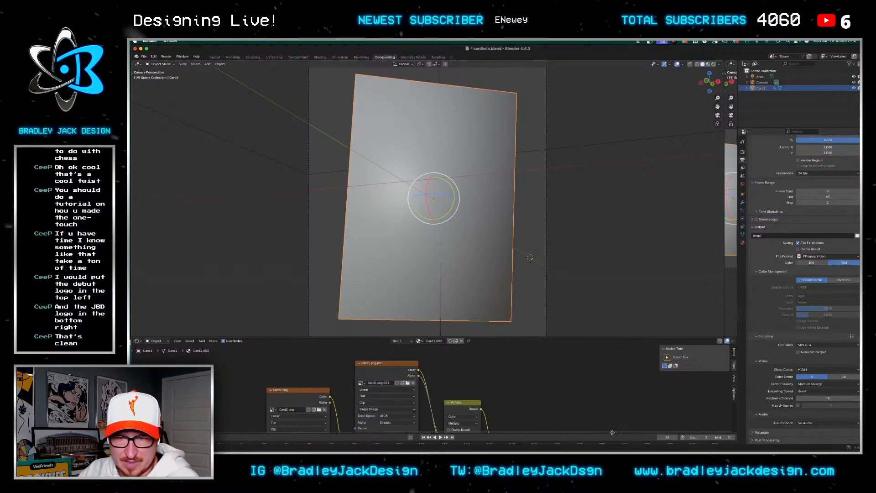
{"action": "left_click_drag", "start_coordinate": [480, 337], "coordinate": [480, 255]}
{"action": "key", "text": "space"}
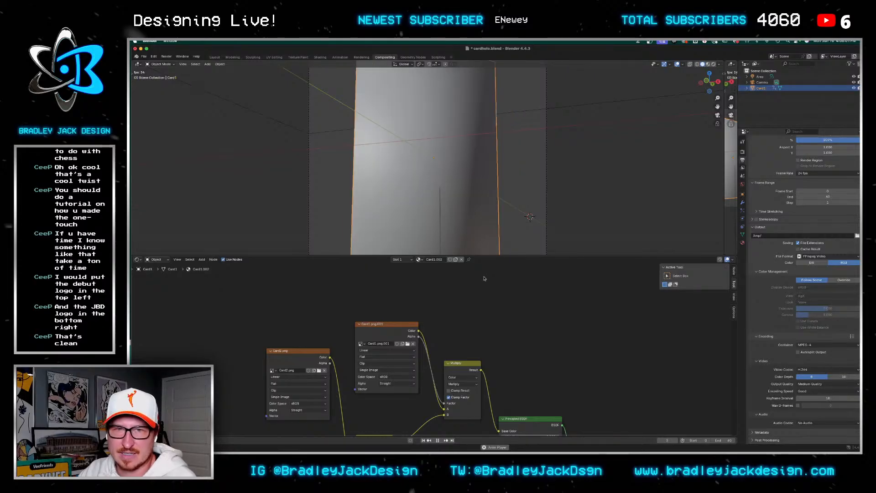
{"action": "key", "text": "space"}
{"action": "scroll", "coordinate": [340, 395], "scroll_direction": "down", "scroll_amount": 3}
{"action": "scroll", "coordinate": [340, 395], "scroll_direction": "up", "scroll_amount": 2}
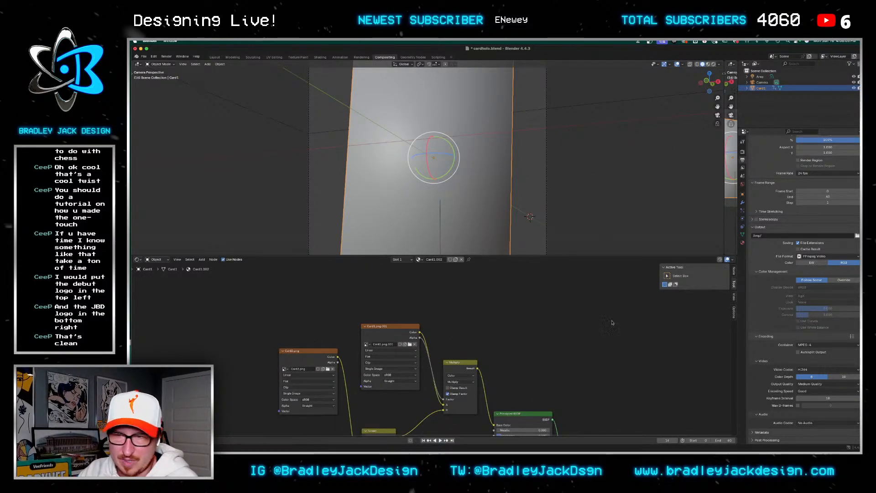
{"action": "scroll", "coordinate": [417, 400], "scroll_direction": "down", "scroll_amount": 3}
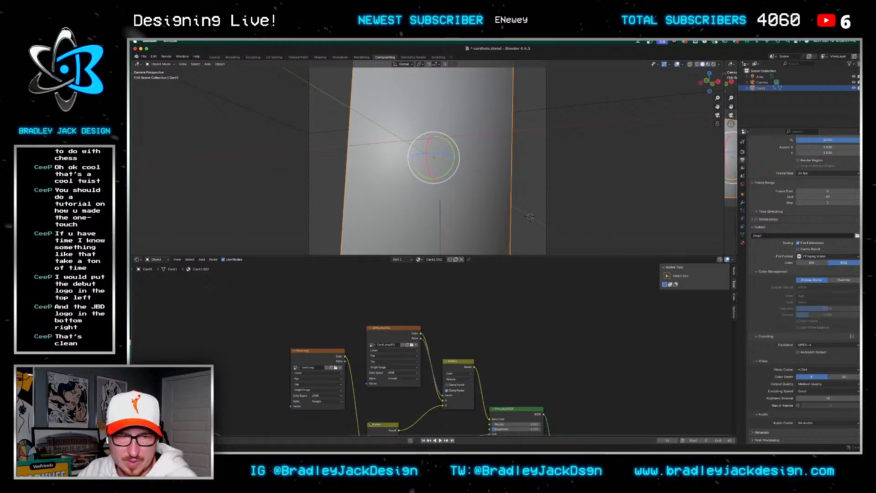
{"action": "key", "text": "space"}
{"action": "key", "text": "space"}
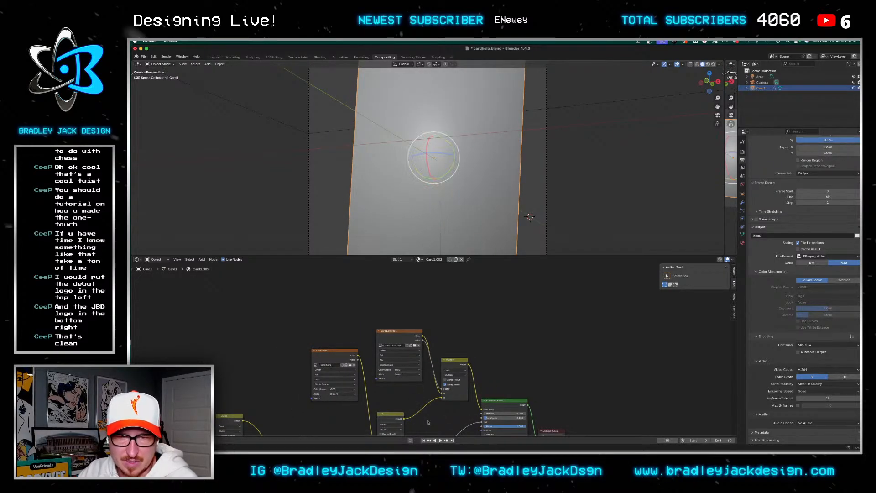
{"action": "scroll", "coordinate": [431, 414], "scroll_direction": "down", "scroll_amount": 1}
{"action": "scroll", "coordinate": [388, 384], "scroll_direction": "up", "scroll_amount": 2}
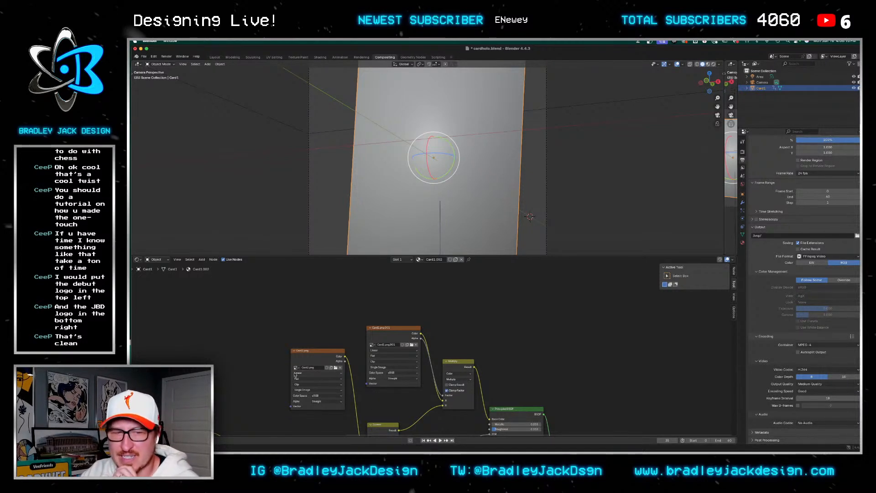
Start replacing the image in the Card2.png texture node, allow access to the Desktop folder, and sort the files by modification date
{"action": "left_click", "coordinate": [336, 367]}
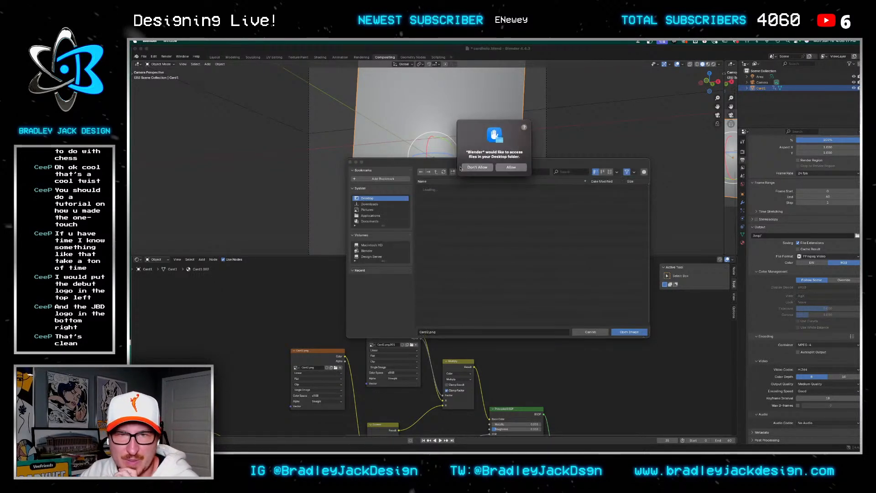
{"action": "left_click", "coordinate": [510, 168]}
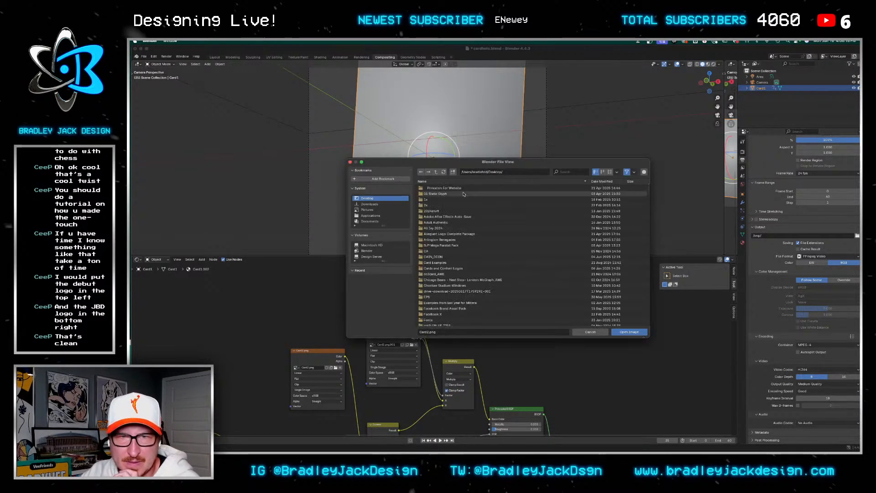
{"action": "left_click", "coordinate": [604, 181]}
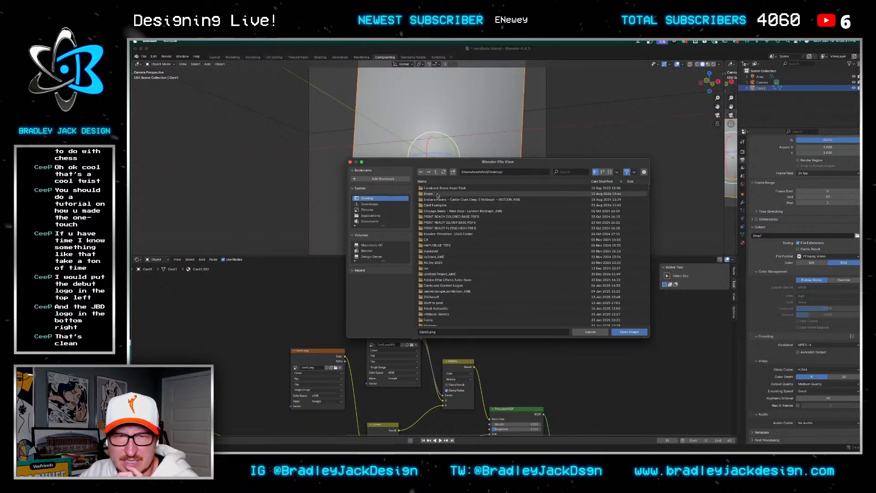
{"action": "scroll", "coordinate": [451, 186], "scroll_direction": "down", "scroll_amount": 10}
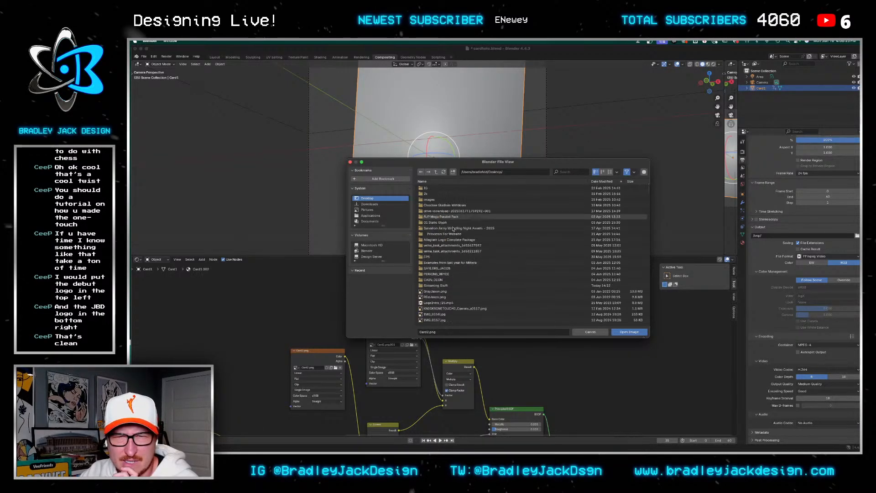
{"action": "scroll", "coordinate": [453, 229], "scroll_direction": "up", "scroll_amount": 10}
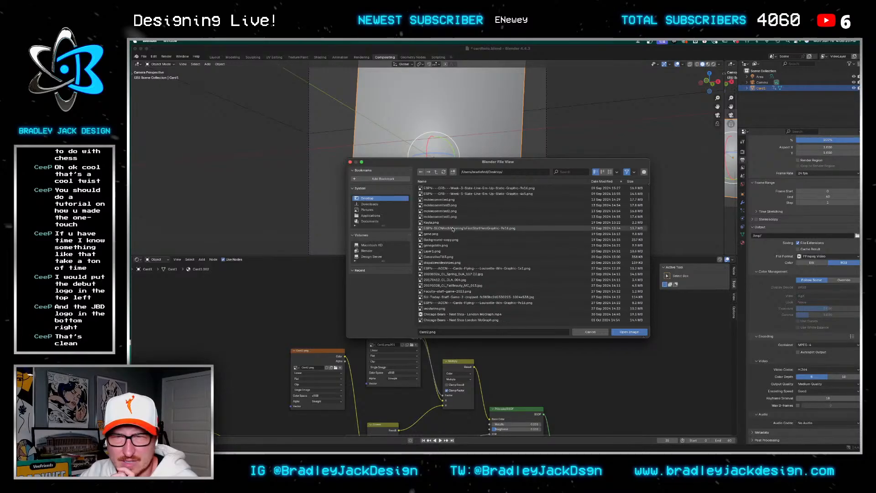
{"action": "scroll", "coordinate": [453, 229], "scroll_direction": "up", "scroll_amount": 6}
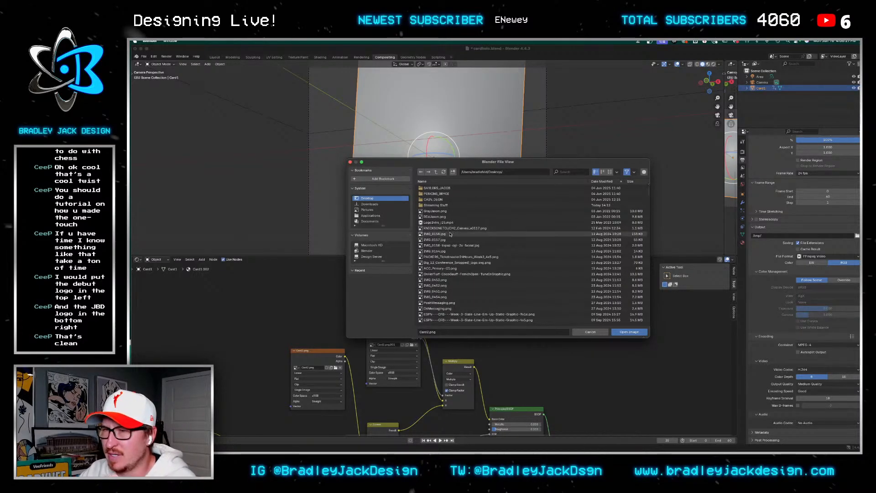
Sort the Desktop files by name and load the white mask PNG into the Card2.png texture node
{"action": "left_click", "coordinate": [438, 224]}
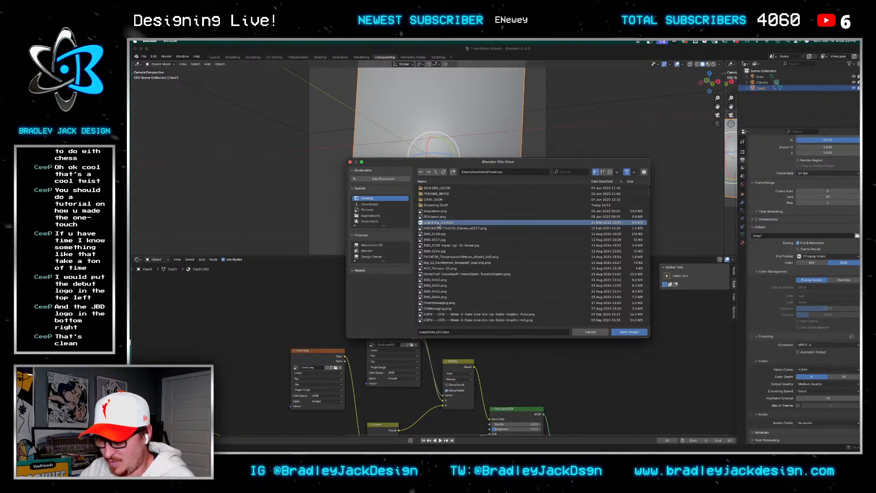
{"action": "key", "text": "t"}
{"action": "left_click", "coordinate": [411, 256]}
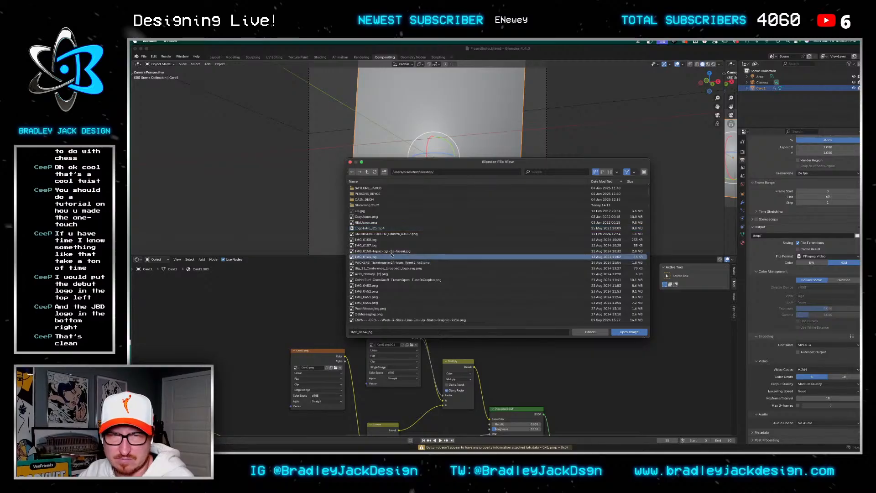
{"action": "scroll", "coordinate": [387, 238], "scroll_direction": "down", "scroll_amount": 10}
{"action": "scroll", "coordinate": [370, 192], "scroll_direction": "down", "scroll_amount": 1}
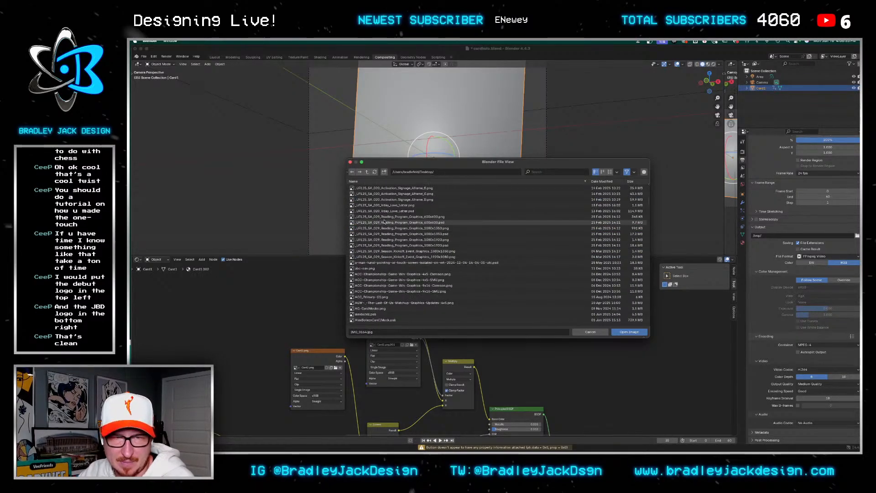
{"action": "left_click", "coordinate": [354, 181]}
{"action": "scroll", "coordinate": [381, 242], "scroll_direction": "up", "scroll_amount": 10}
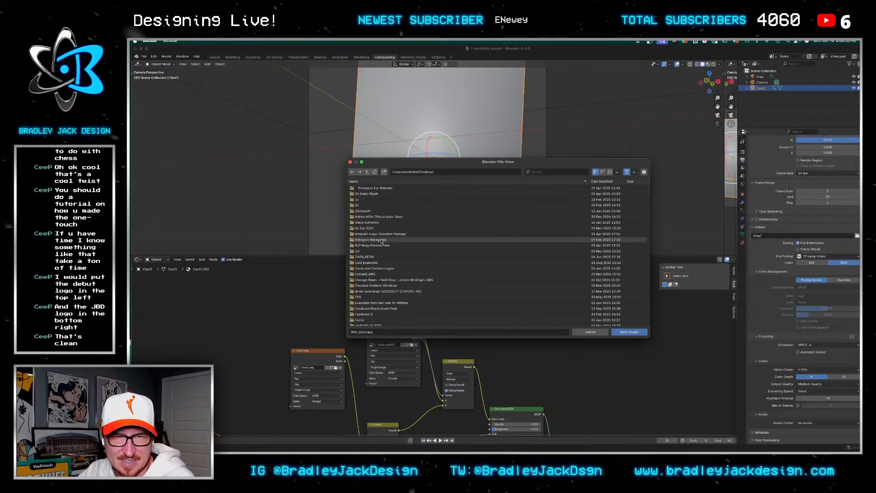
{"action": "scroll", "coordinate": [382, 240], "scroll_direction": "down", "scroll_amount": 15}
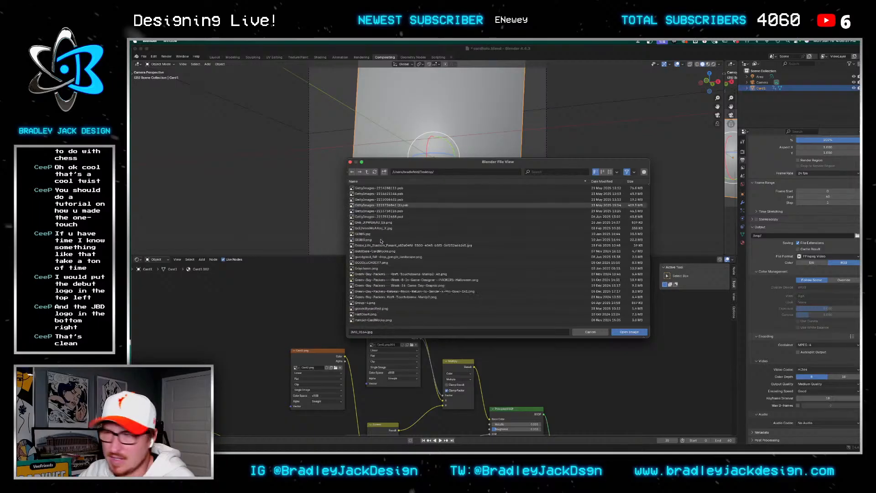
{"action": "scroll", "coordinate": [381, 240], "scroll_direction": "down", "scroll_amount": 20}
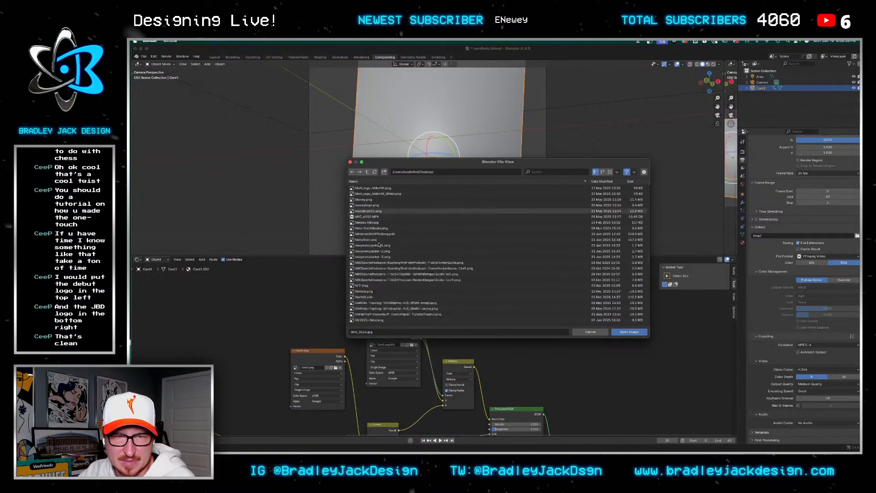
{"action": "scroll", "coordinate": [379, 245], "scroll_direction": "down", "scroll_amount": 15}
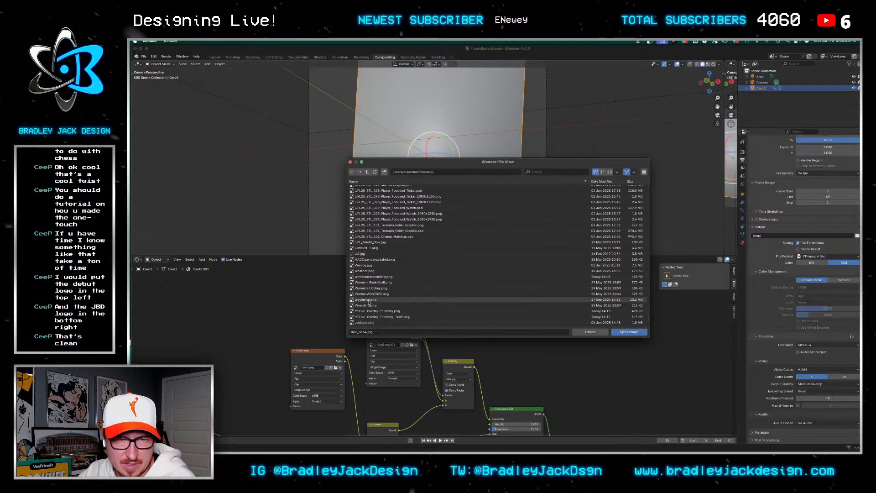
{"action": "double_click", "coordinate": [369, 277]}
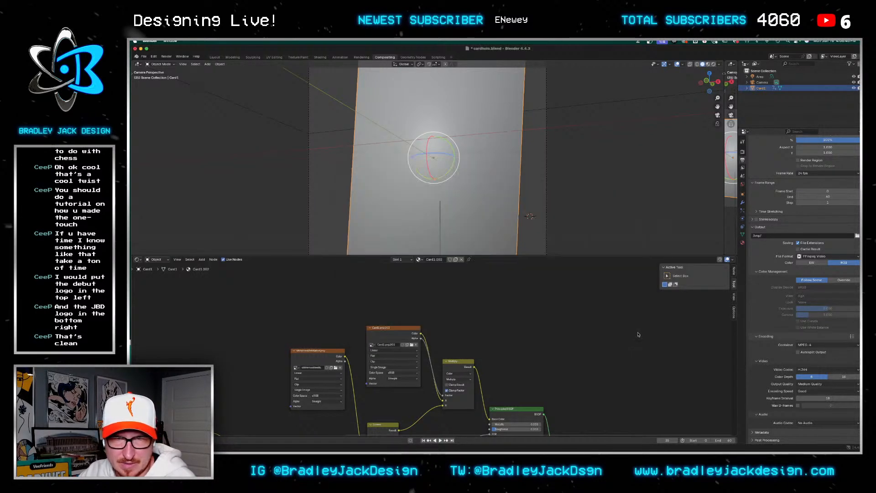
Replace the image in the Card1.png.001 texture node with Color-Fill-11.png from the Desktop
{"action": "left_click", "coordinate": [412, 346]}
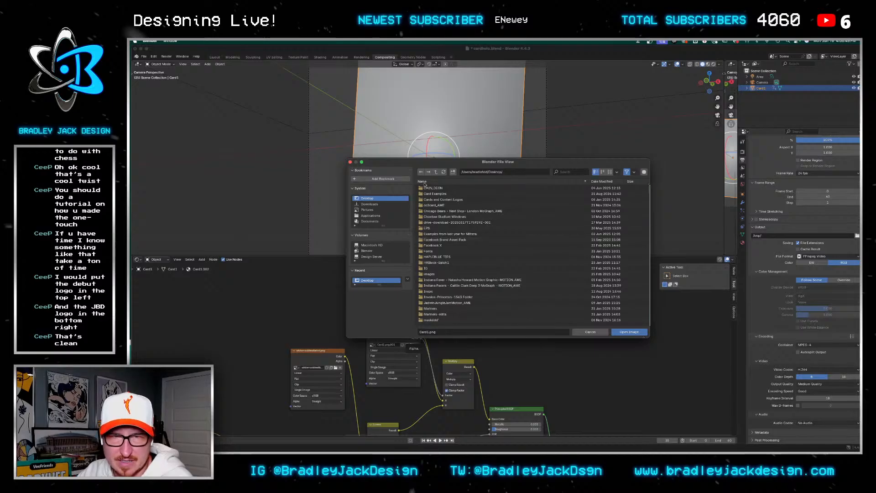
{"action": "scroll", "coordinate": [457, 249], "scroll_direction": "down", "scroll_amount": 20}
{"action": "scroll", "coordinate": [448, 256], "scroll_direction": "down", "scroll_amount": 15}
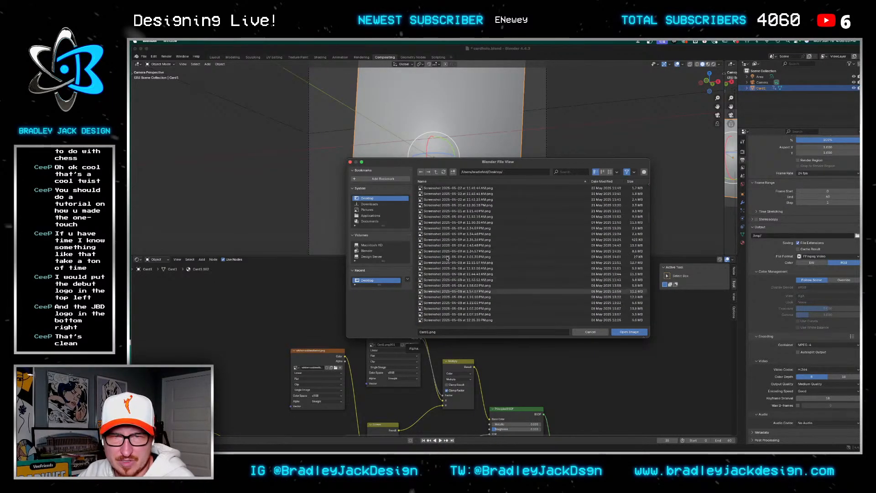
{"action": "scroll", "coordinate": [445, 258], "scroll_direction": "up", "scroll_amount": 15}
{"action": "scroll", "coordinate": [440, 259], "scroll_direction": "up", "scroll_amount": 20}
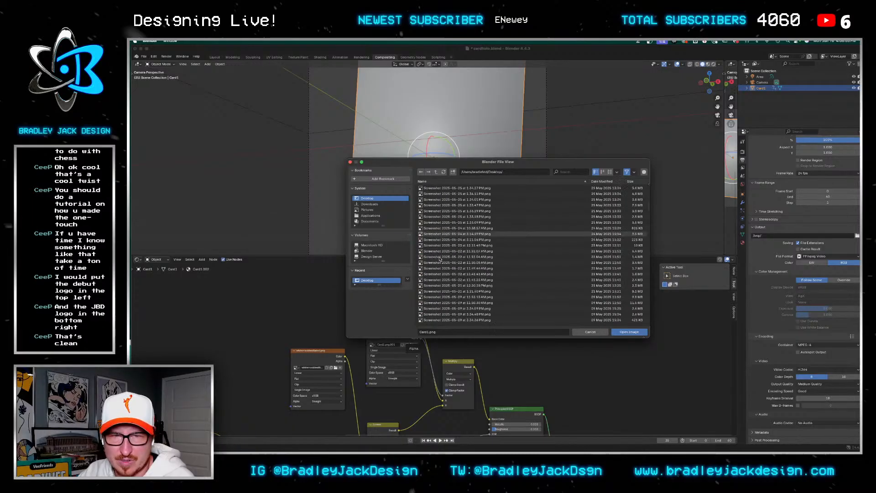
{"action": "scroll", "coordinate": [439, 259], "scroll_direction": "up", "scroll_amount": 10}
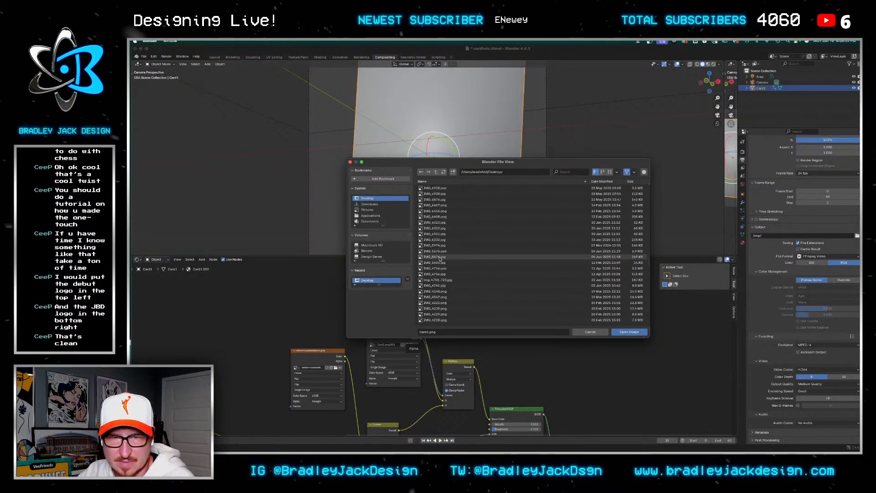
{"action": "scroll", "coordinate": [438, 259], "scroll_direction": "up", "scroll_amount": 10}
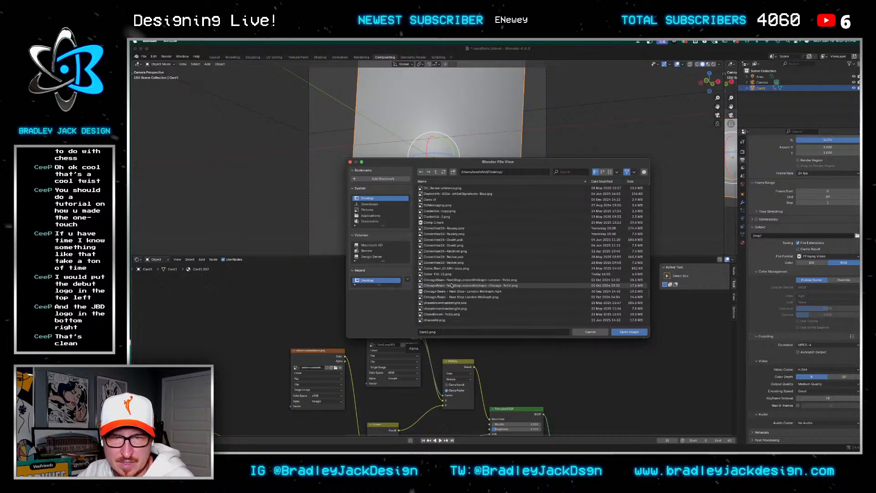
{"action": "left_click", "coordinate": [529, 273]}
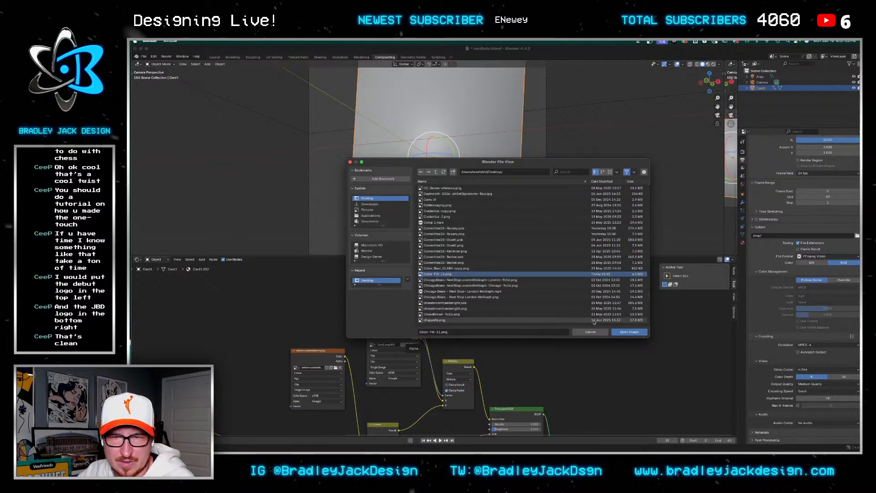
{"action": "key", "text": "Return"}
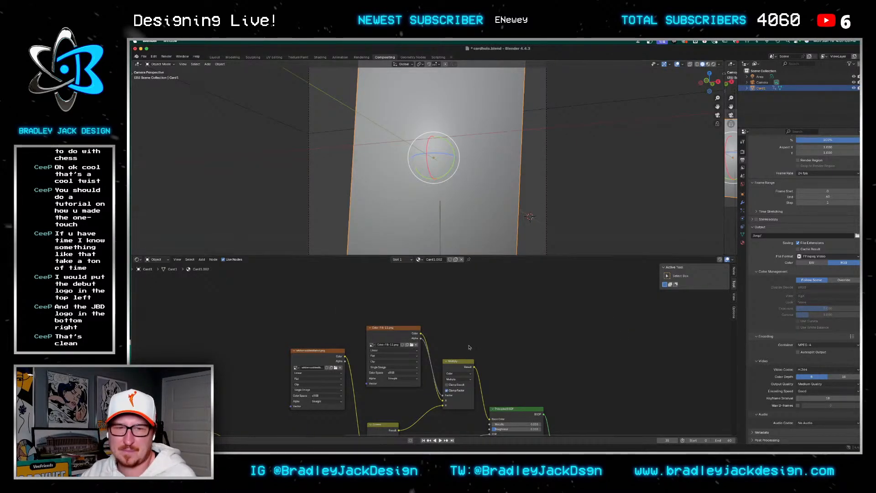
Enlarge the camera view to fit the whole card, save the Blender file, and switch the viewport to rendered shading
{"action": "left_click_drag", "start_coordinate": [456, 255], "coordinate": [457, 282]}
{"action": "left_click_drag", "start_coordinate": [504, 318], "coordinate": [504, 400]}
{"action": "key", "text": "super+s"}
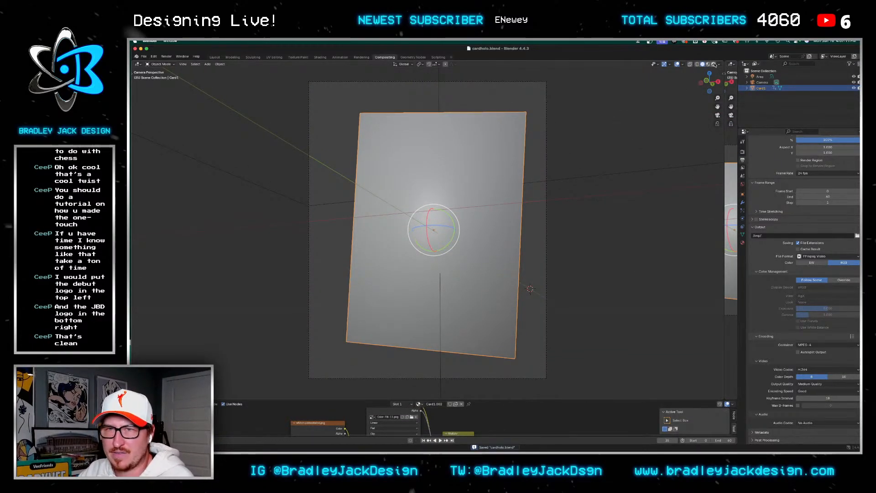
{"action": "left_click", "coordinate": [713, 64]}
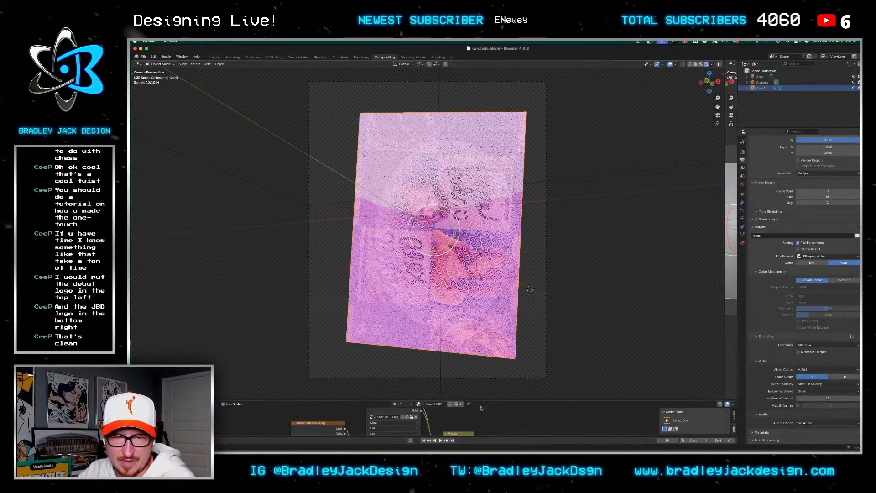
Expand the shader node area and delete the lower texture node linked directly to the Principled BSDF
{"action": "scroll", "coordinate": [483, 409], "scroll_direction": "down", "scroll_amount": 2}
{"action": "left_click_drag", "start_coordinate": [480, 403], "coordinate": [480, 123]}
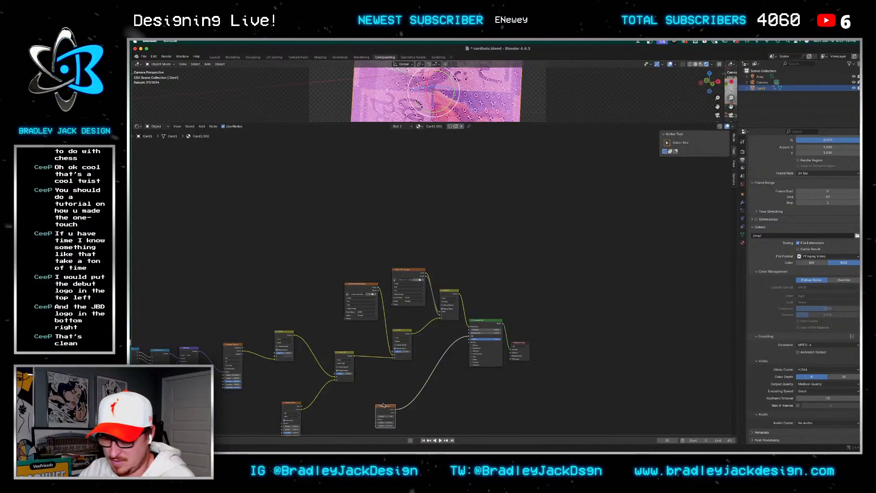
{"action": "key", "text": "x"}
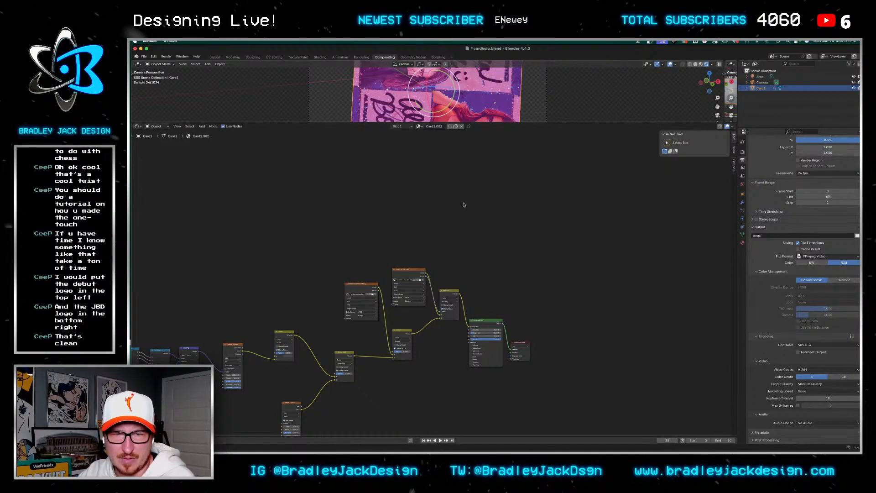
Examine the rendered card in the camera view and the node tree of its material
{"action": "left_click_drag", "start_coordinate": [479, 121], "coordinate": [479, 357]}
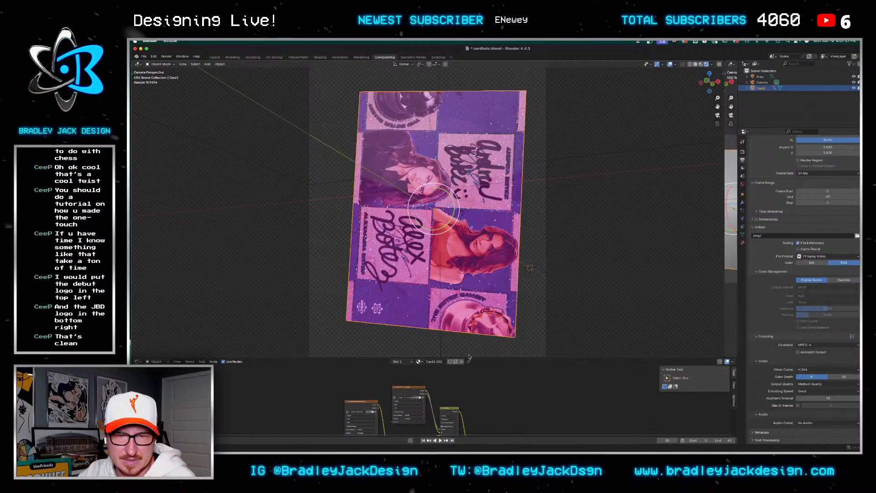
{"action": "scroll", "coordinate": [479, 373], "scroll_direction": "down", "scroll_amount": 3}
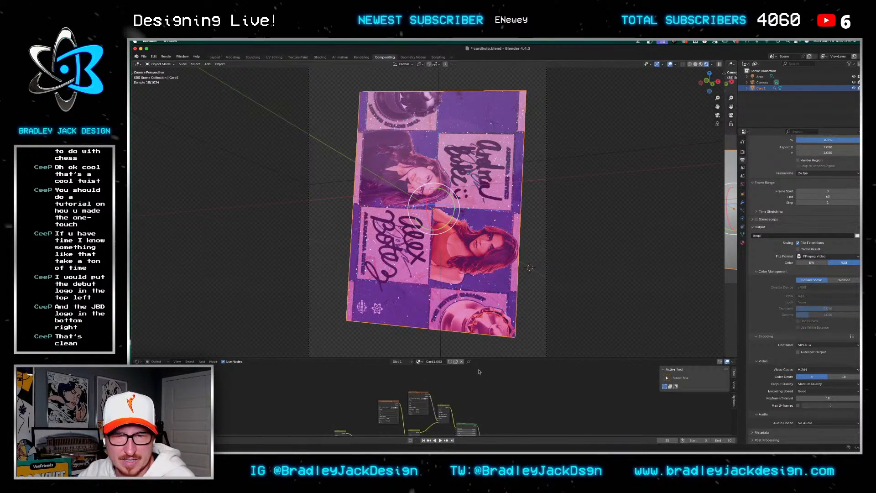
{"action": "left_click_drag", "start_coordinate": [474, 357], "coordinate": [474, 215]}
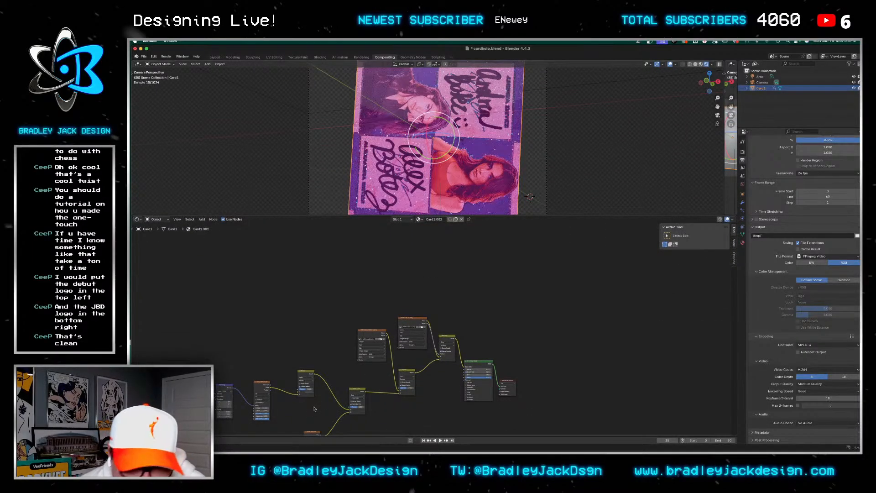
{"action": "scroll", "coordinate": [315, 407], "scroll_direction": "down", "scroll_amount": 1}
{"action": "scroll", "coordinate": [314, 408], "scroll_direction": "up", "scroll_amount": 3}
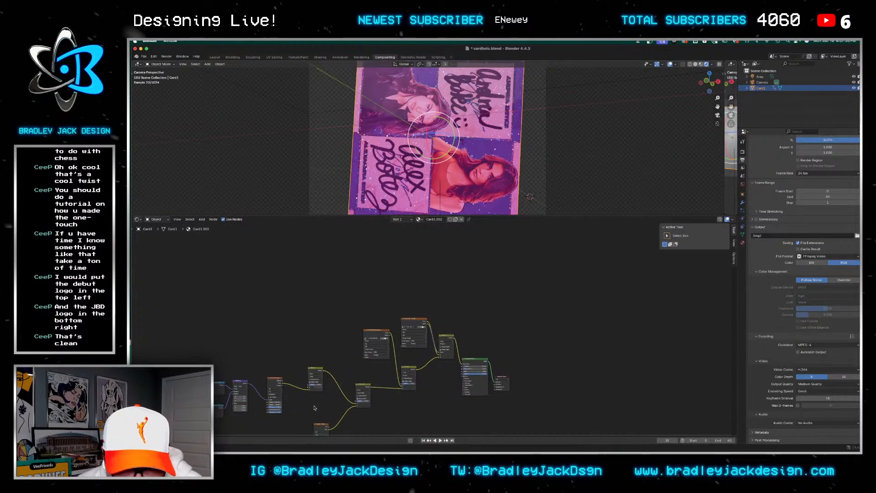
{"action": "scroll", "coordinate": [315, 407], "scroll_direction": "up", "scroll_amount": 2}
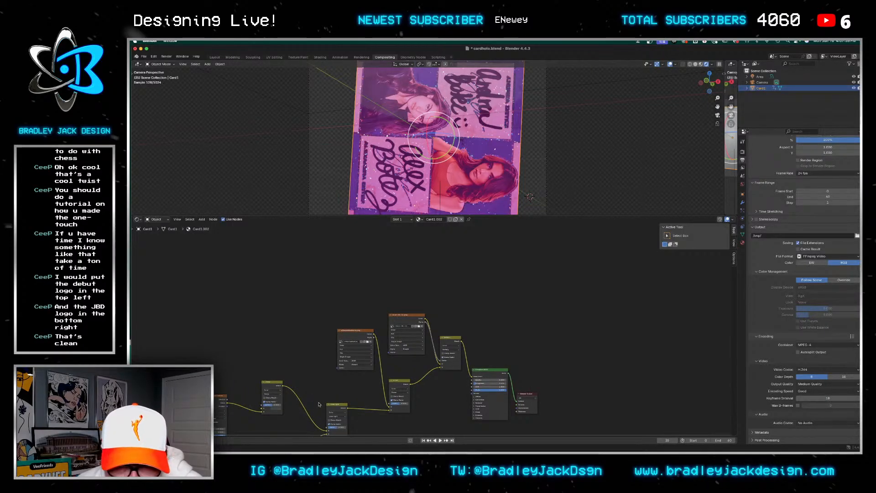
{"action": "scroll", "coordinate": [319, 404], "scroll_direction": "up", "scroll_amount": 2}
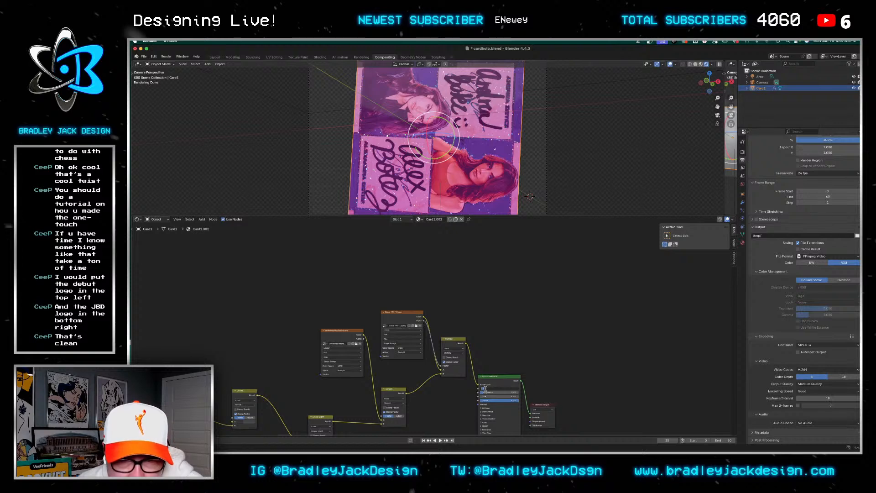
{"action": "left_click", "coordinate": [408, 291]}
{"action": "scroll", "coordinate": [408, 291], "scroll_direction": "down", "scroll_amount": 2}
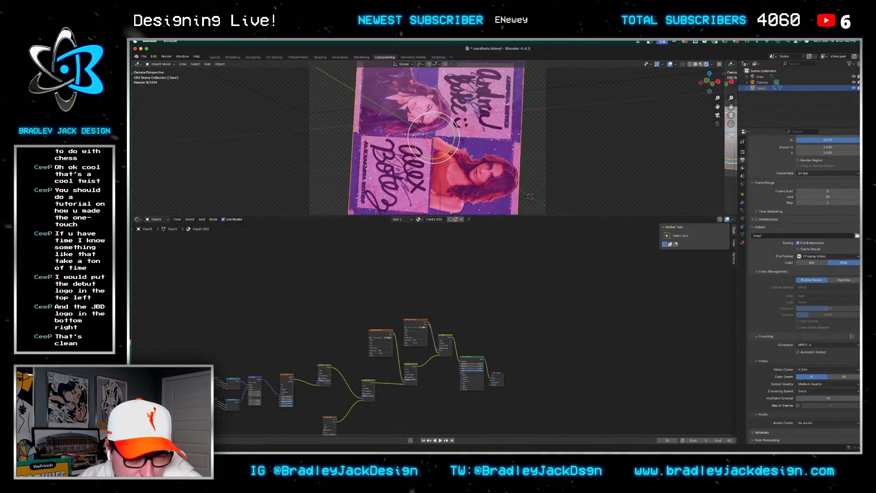
Switch the shader editor to the World shader and load the studio_small EXR from the Desktop into the environment texture node
{"action": "left_click", "coordinate": [155, 219]}
{"action": "left_click", "coordinate": [157, 232]}
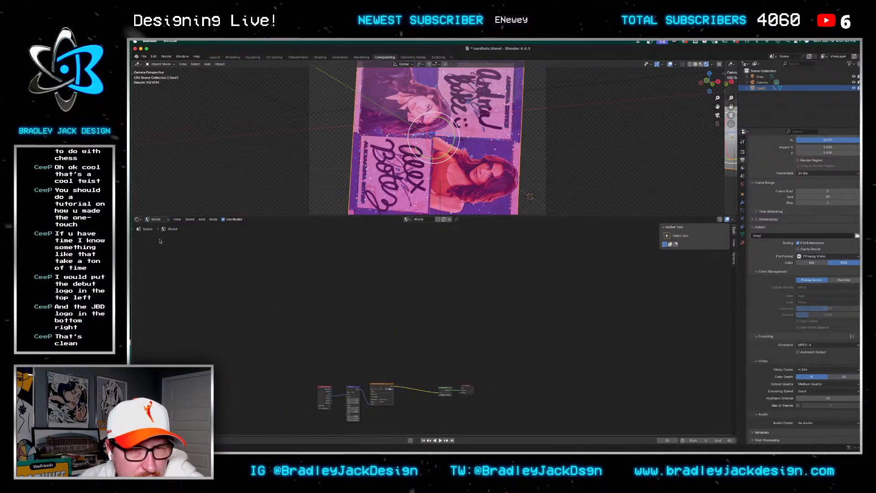
{"action": "scroll", "coordinate": [333, 393], "scroll_direction": "up", "scroll_amount": 2}
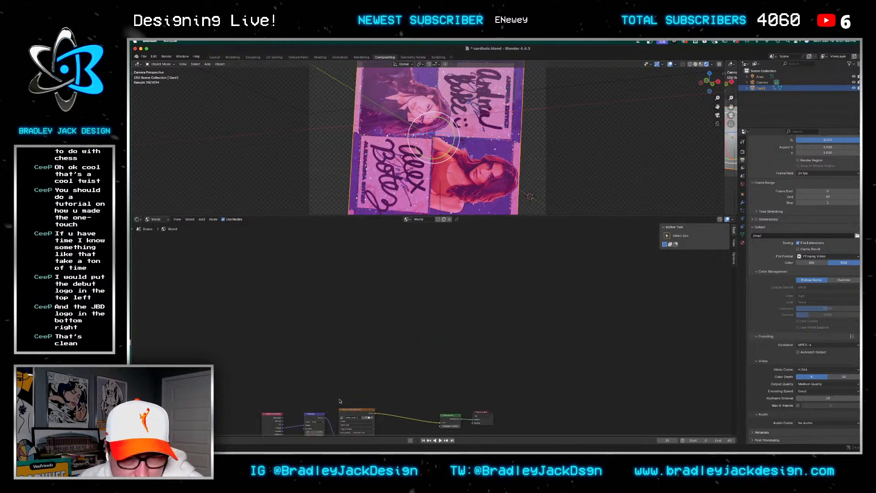
{"action": "left_click", "coordinate": [370, 417]}
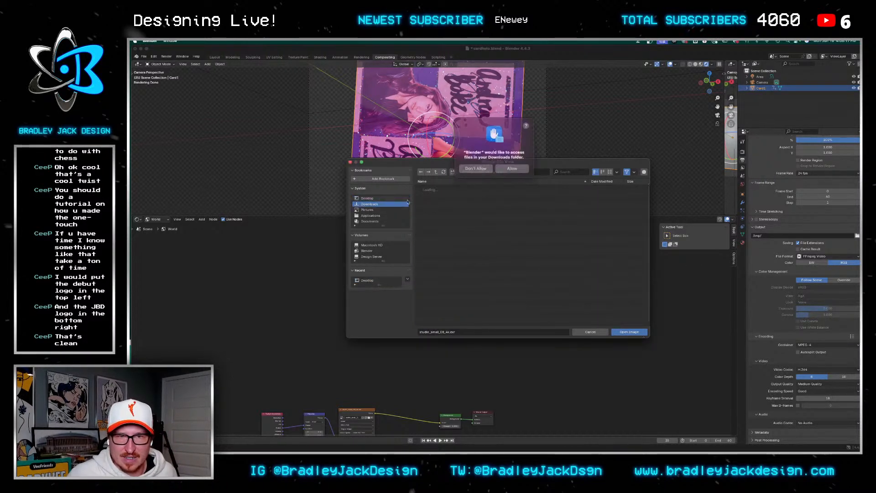
{"action": "scroll", "coordinate": [490, 209], "scroll_direction": "down", "scroll_amount": 10}
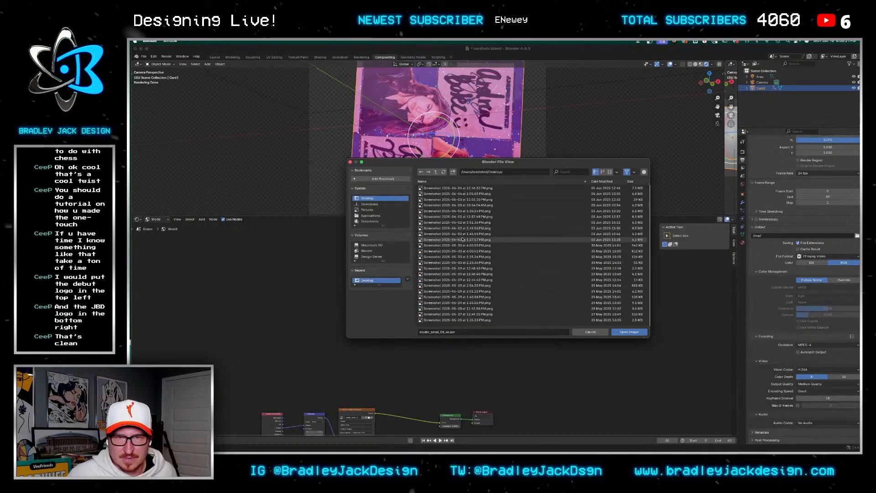
{"action": "scroll", "coordinate": [466, 248], "scroll_direction": "up", "scroll_amount": 5}
{"action": "scroll", "coordinate": [465, 237], "scroll_direction": "up", "scroll_amount": 3}
{"action": "scroll", "coordinate": [464, 218], "scroll_direction": "up", "scroll_amount": 3}
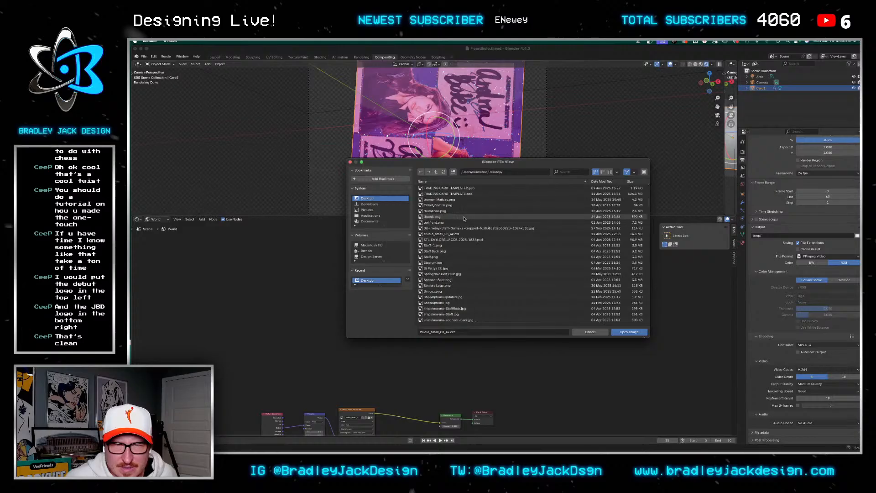
{"action": "left_click", "coordinate": [479, 234]}
{"action": "left_click", "coordinate": [627, 332]}
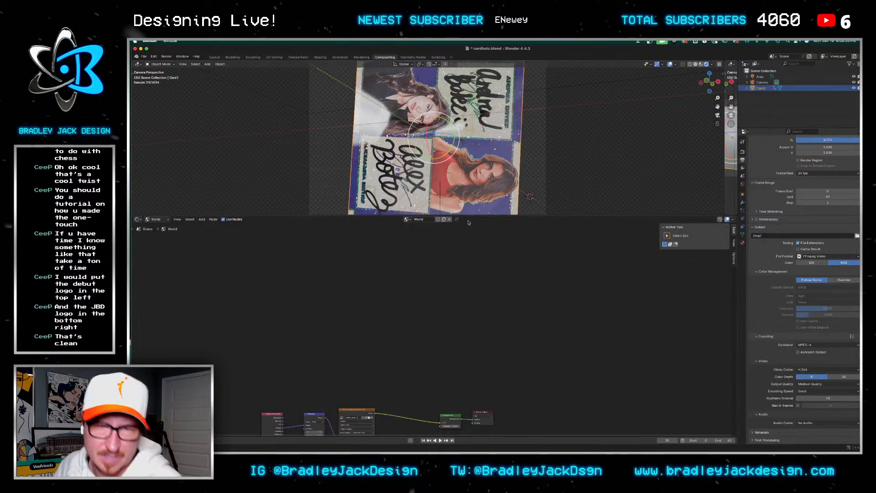
Check the relit card in the enlarged camera view and switch the shader editor back to the Object material
{"action": "left_click_drag", "start_coordinate": [472, 216], "coordinate": [482, 356]}
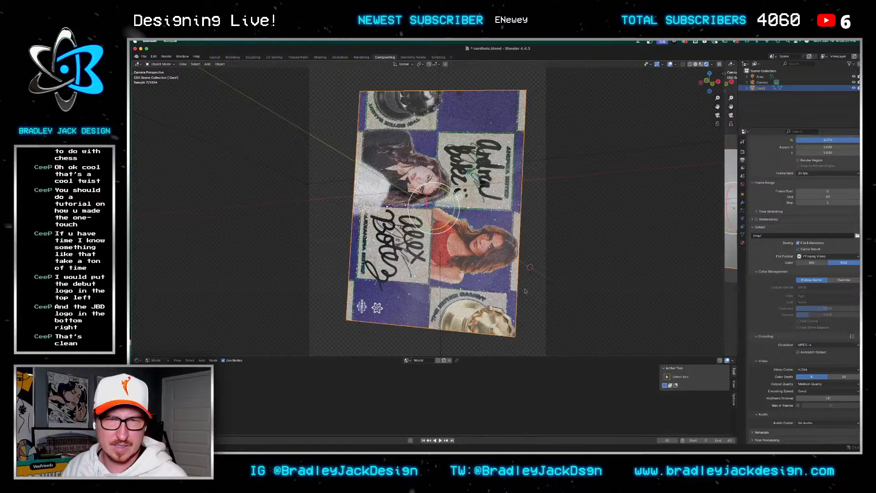
{"action": "left_click_drag", "start_coordinate": [486, 355], "coordinate": [484, 155]}
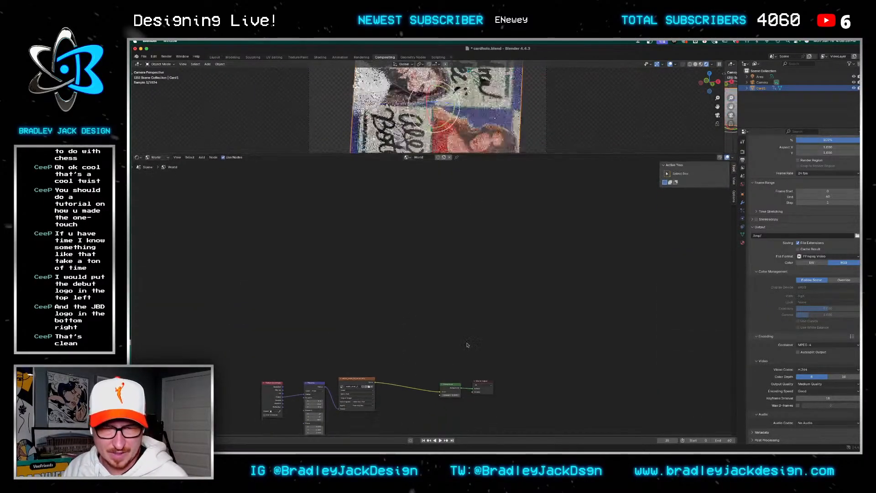
{"action": "left_click", "coordinate": [155, 157]}
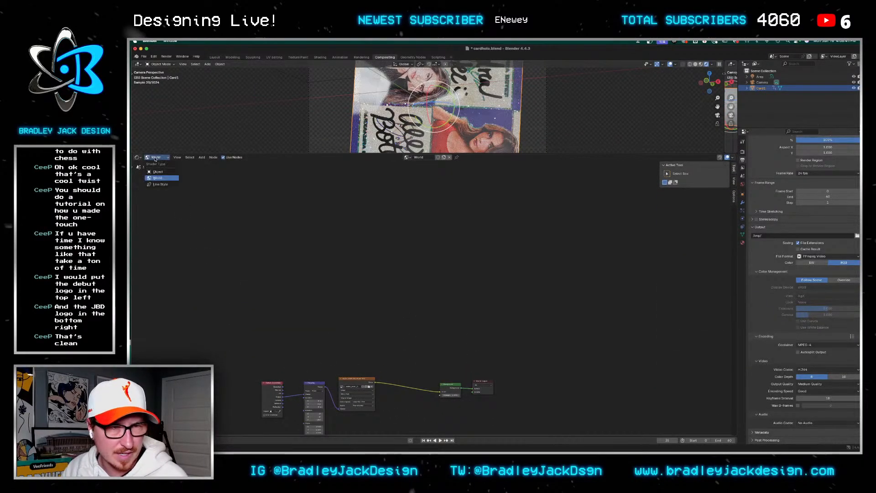
{"action": "left_click", "coordinate": [158, 172]}
{"action": "scroll", "coordinate": [432, 331], "scroll_direction": "up", "scroll_amount": 1}
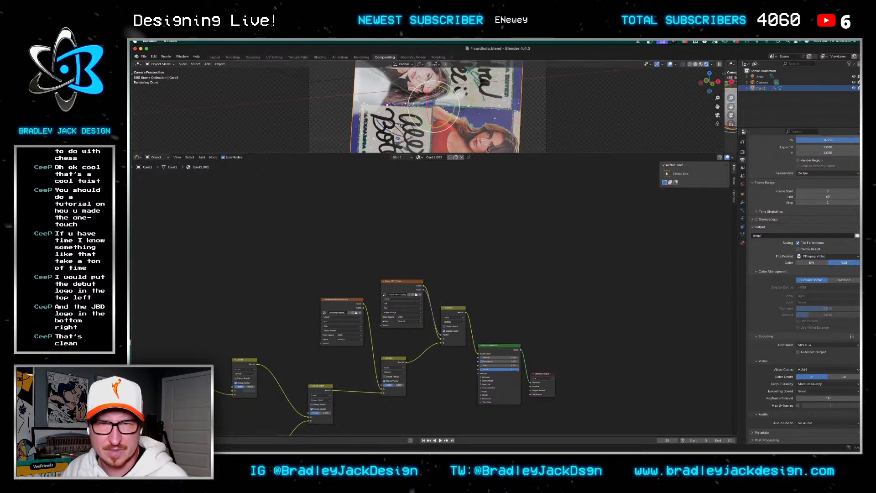
Enlarge the viewport, rotate the card upright to landscape orientation, and adjust its tilt about the X axis
{"action": "left_click_drag", "start_coordinate": [485, 154], "coordinate": [485, 396]}
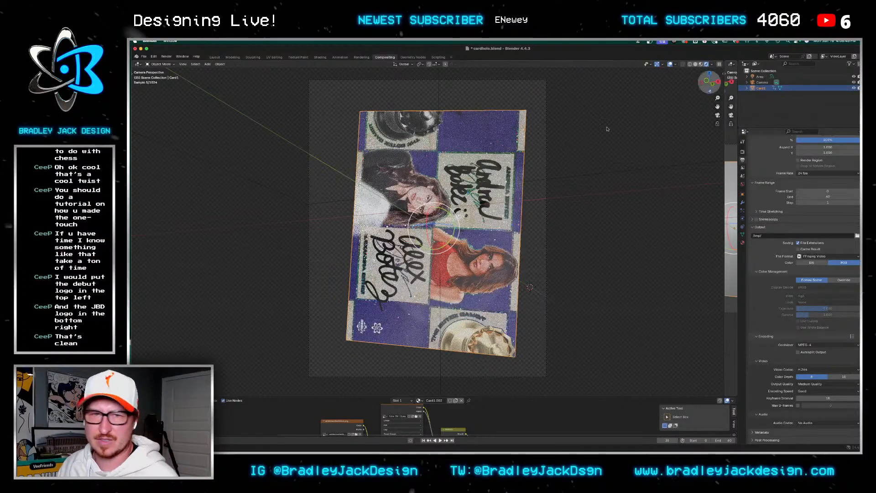
{"action": "key", "text": "r"}
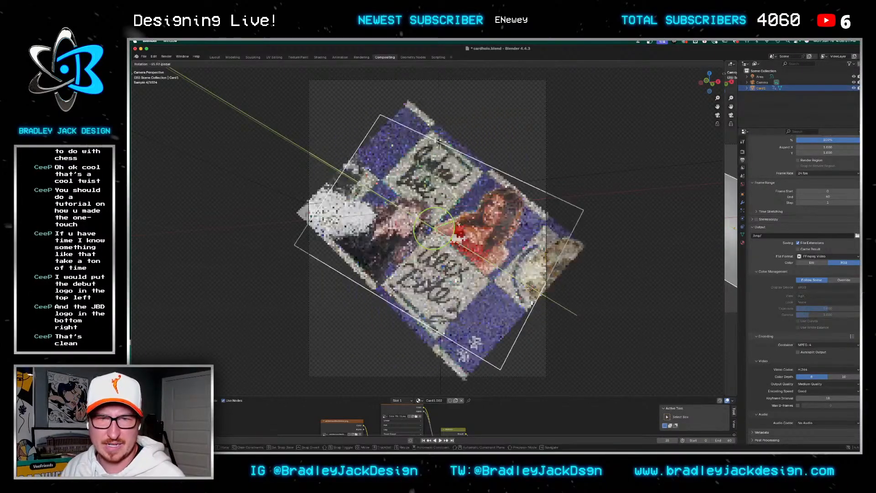
{"action": "left_click", "coordinate": [456, 214]}
{"action": "key", "text": "r"}
{"action": "key", "text": "x"}
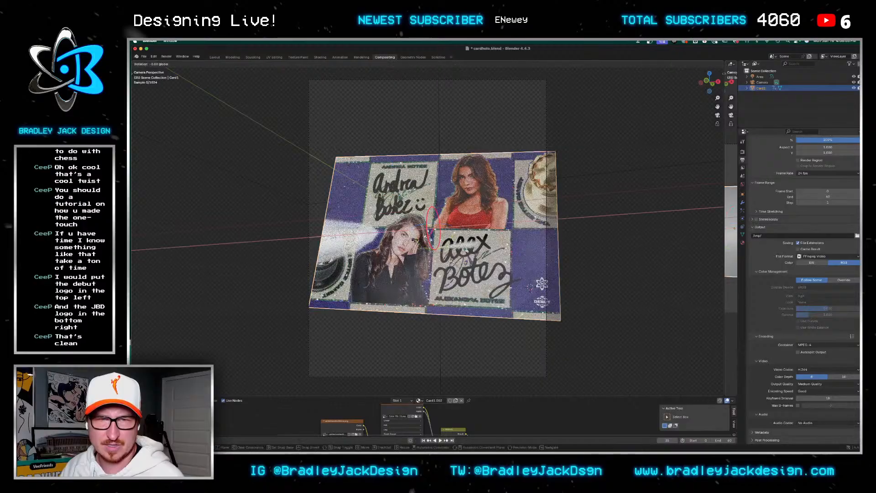
{"action": "left_click", "coordinate": [530, 286]}
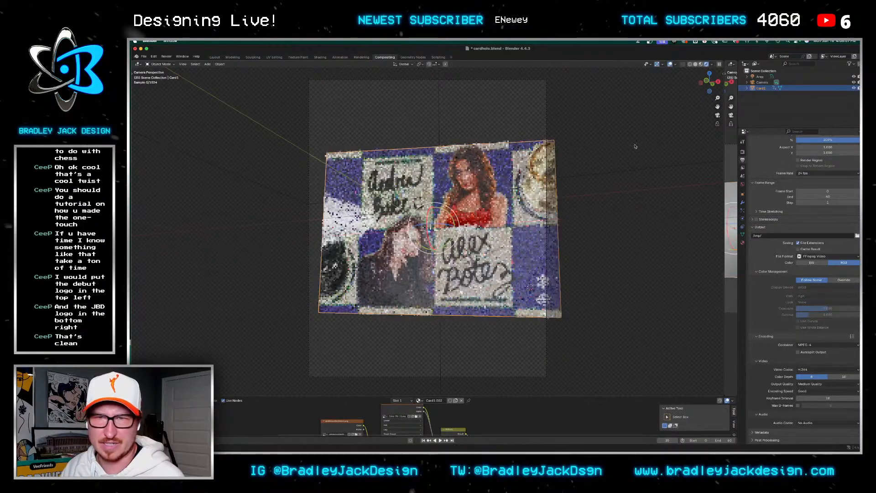
Move the camera farther back from the card along the Y axis and return to the camera view
{"action": "left_click", "coordinate": [779, 82]}
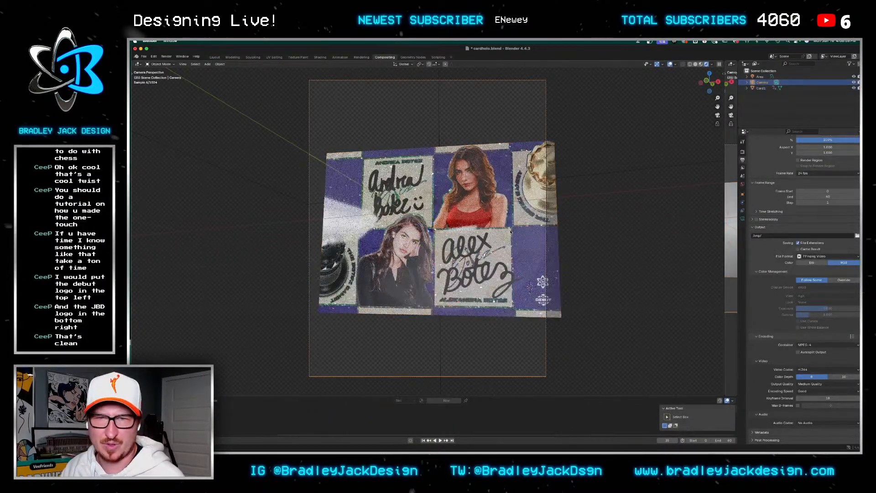
{"action": "left_click", "coordinate": [717, 115]}
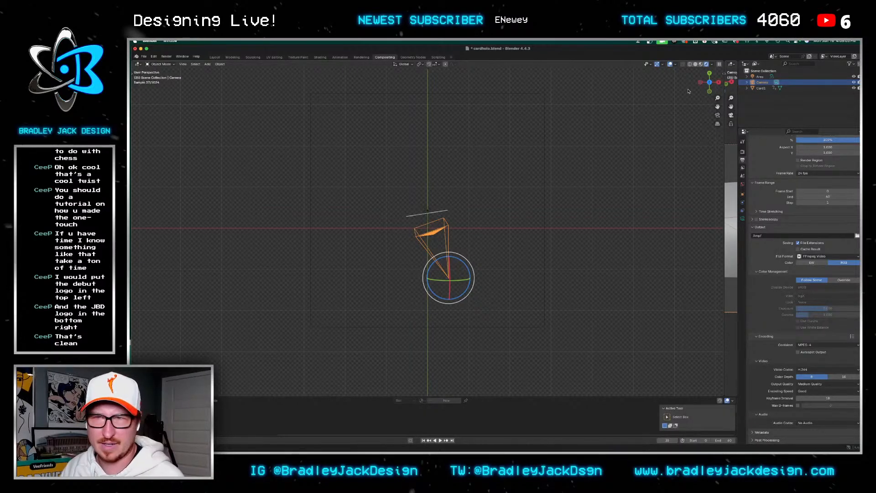
{"action": "left_click", "coordinate": [132, 72]}
{"action": "left_click", "coordinate": [138, 96]}
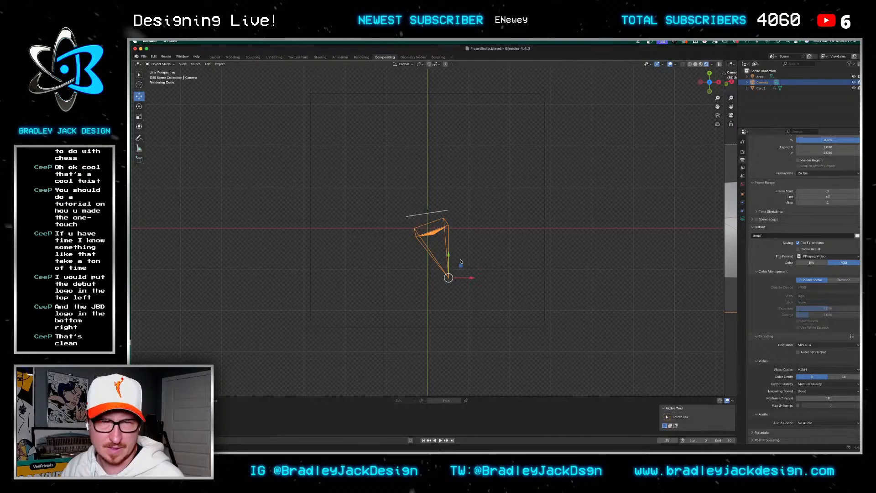
{"action": "left_click_drag", "start_coordinate": [459, 276], "coordinate": [456, 285]}
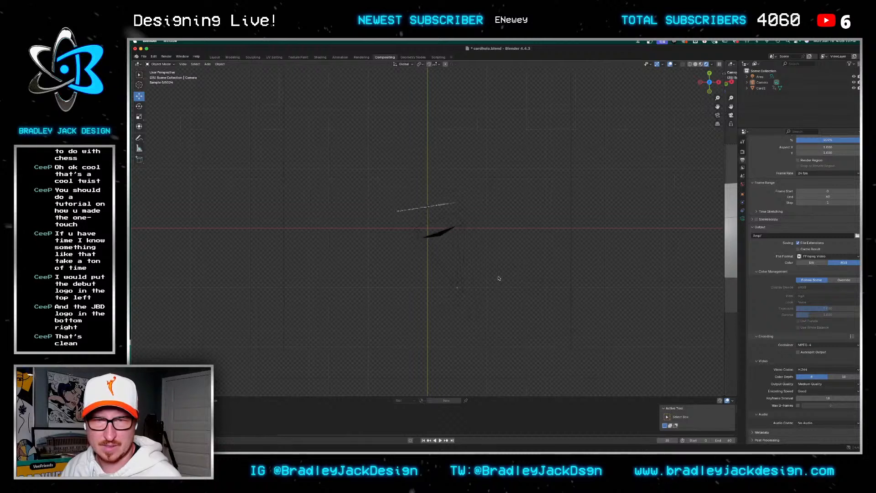
{"action": "scroll", "coordinate": [506, 266], "scroll_direction": "down", "scroll_amount": 3}
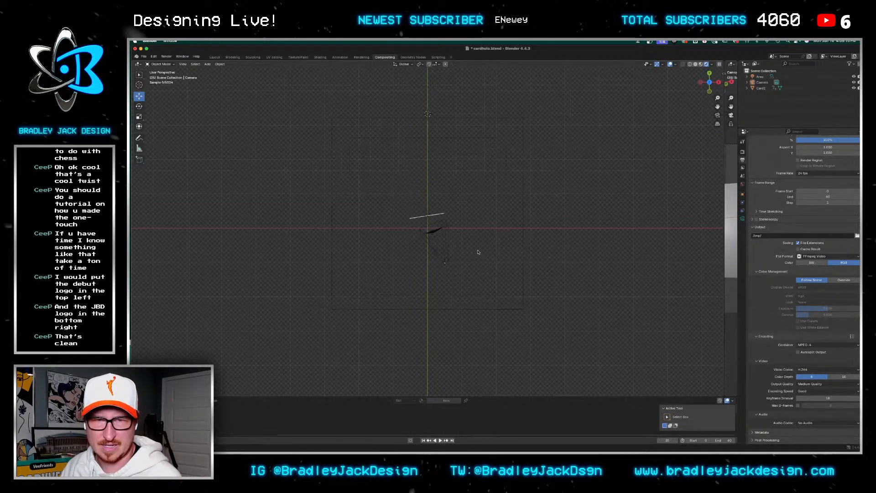
{"action": "left_click", "coordinate": [477, 327]}
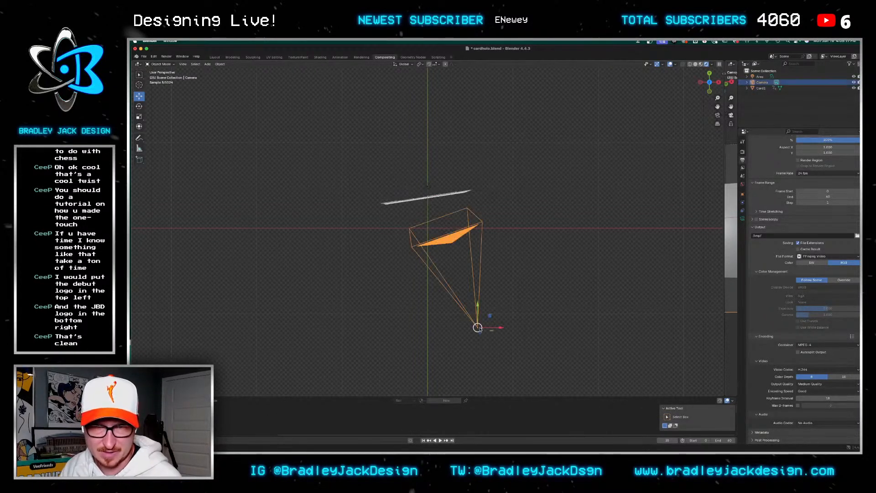
{"action": "left_click_drag", "start_coordinate": [476, 309], "coordinate": [476, 340]}
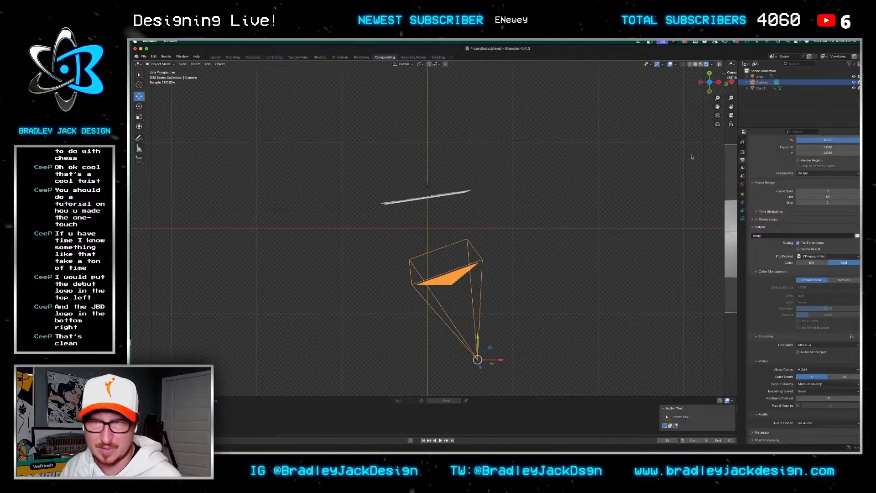
{"action": "key", "text": "KP_0"}
Select the card and shift it along the Z and X axes to centre it in the camera frame
{"action": "left_click", "coordinate": [470, 259]}
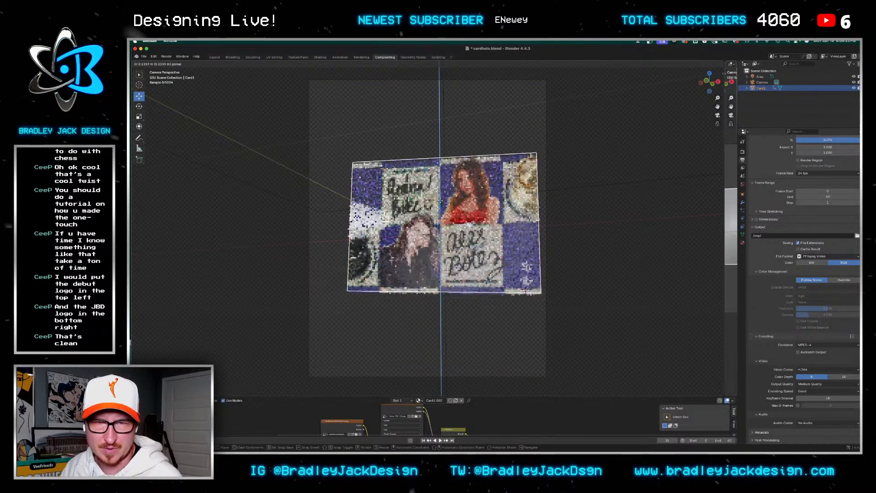
{"action": "key", "text": "g"}
{"action": "key", "text": "x"}
{"action": "left_click", "coordinate": [526, 290]}
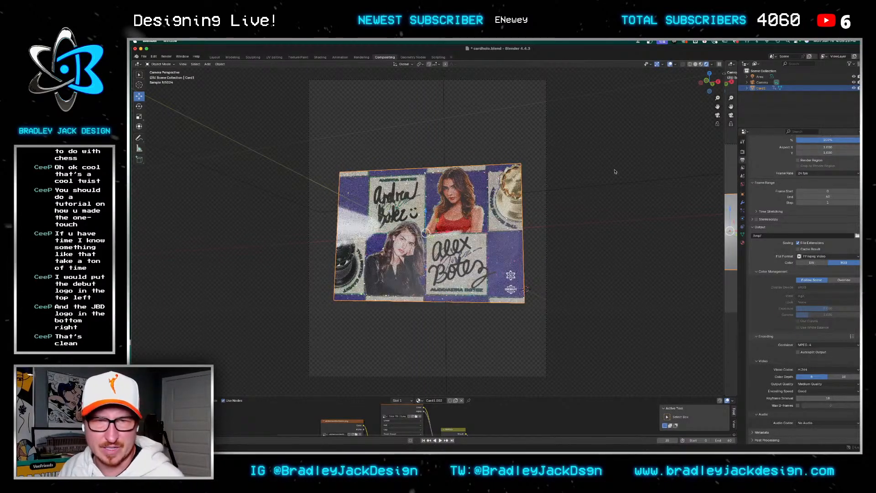
Render the current frame as an image to check the card, and close the render window
{"action": "left_click", "coordinate": [166, 57]}
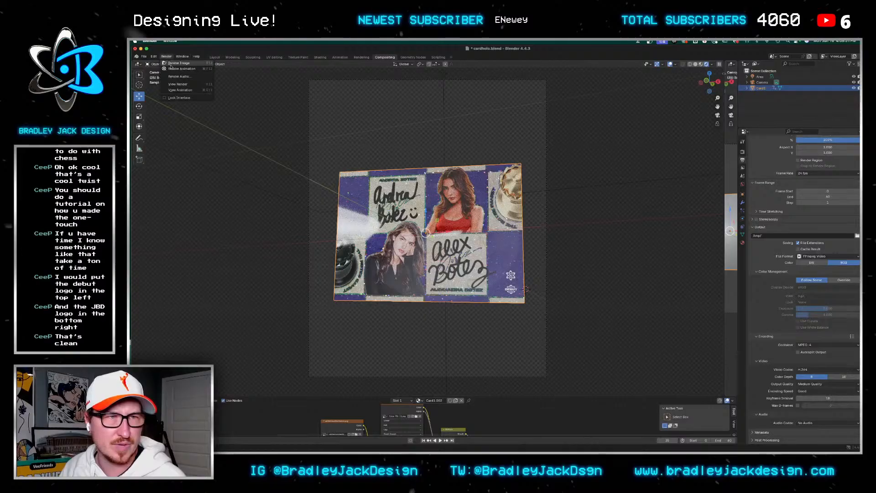
{"action": "left_click", "coordinate": [172, 64]}
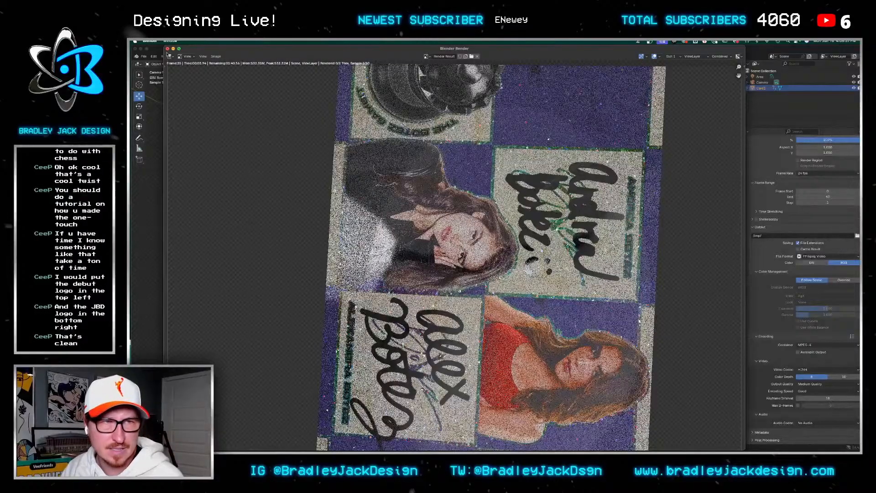
{"action": "left_click", "coordinate": [168, 49]}
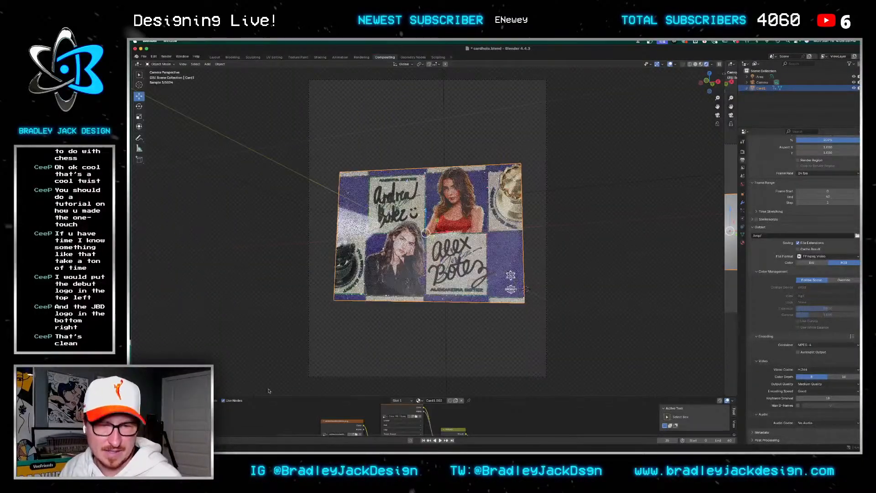
Enlarge the lower editor area and change it from the Shader Editor to the Timeline
{"action": "left_click_drag", "start_coordinate": [251, 397], "coordinate": [252, 294]}
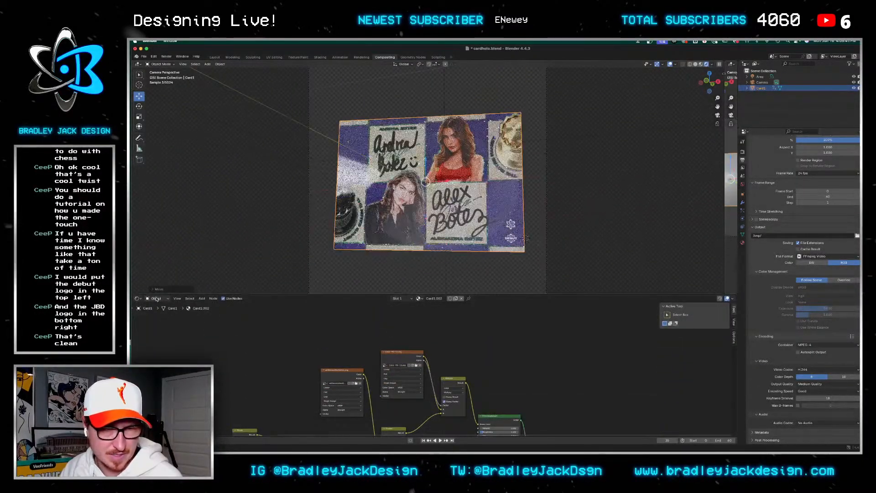
{"action": "left_click", "coordinate": [136, 298]}
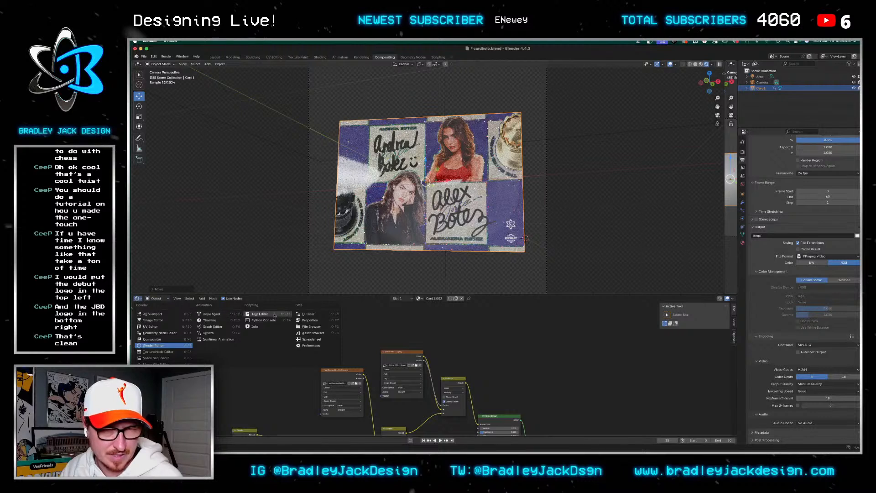
{"action": "left_click", "coordinate": [210, 321]}
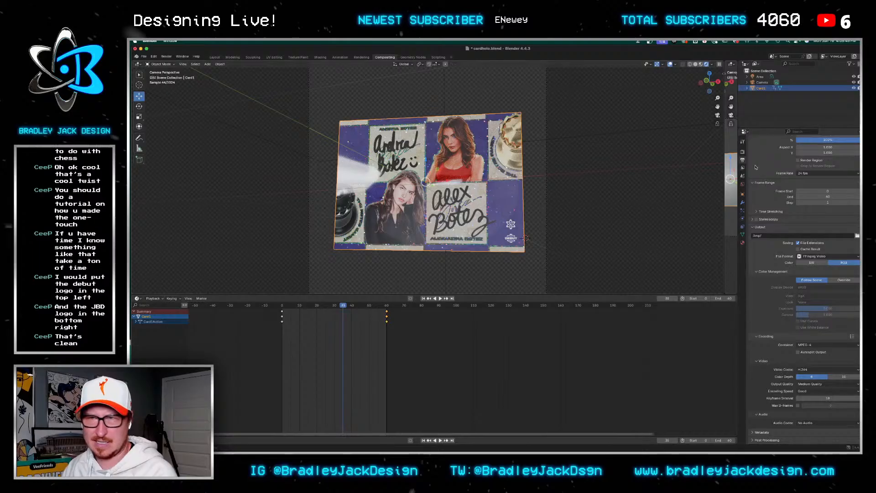
Insert keyframes for the card's rotation and other transforms at frame 35
{"action": "key", "text": "k"}
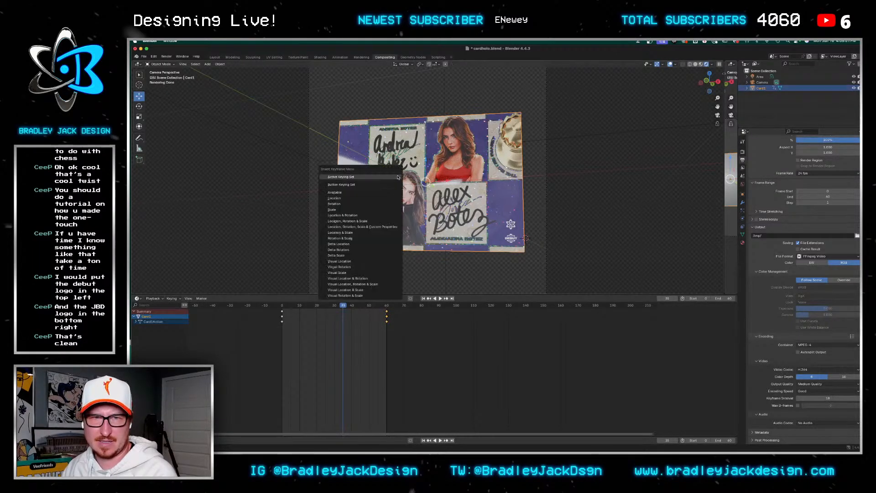
{"action": "left_click", "coordinate": [377, 204]}
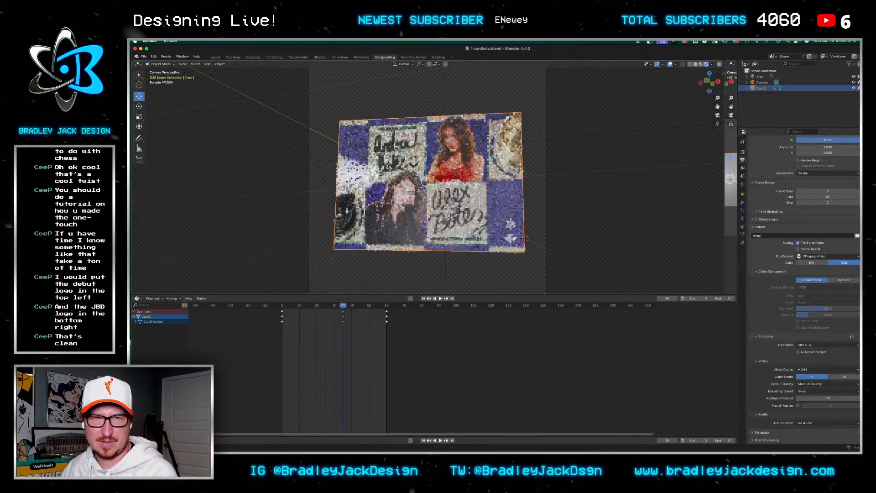
{"action": "key", "text": "k"}
{"action": "left_click", "coordinate": [372, 211]}
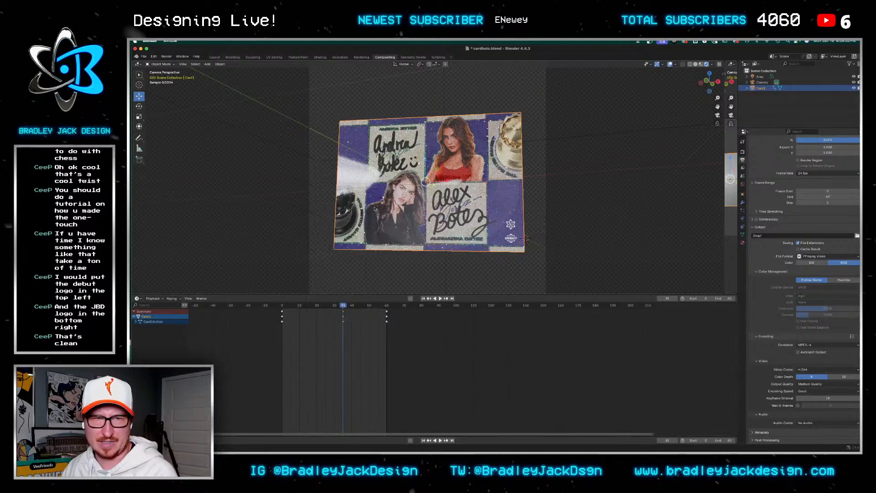
{"action": "key", "text": "k"}
{"action": "left_click", "coordinate": [372, 215]}
Delete the card's old keyframes at frames 0 and 60, and move the frame 35 keyframes to frame 0
{"action": "left_click", "coordinate": [399, 305]}
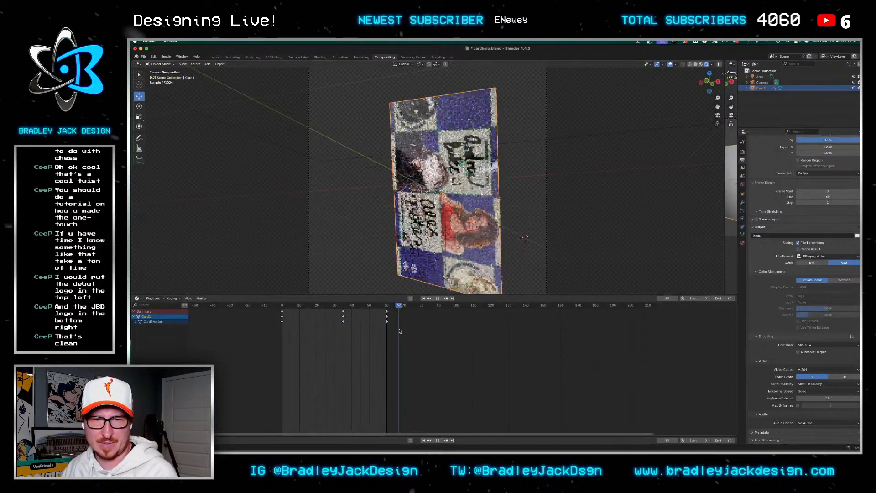
{"action": "key", "text": "x"}
{"action": "left_click", "coordinate": [371, 315]}
{"action": "left_click", "coordinate": [282, 311]}
{"action": "key", "text": "x"}
{"action": "left_click", "coordinate": [257, 310]}
{"action": "left_click", "coordinate": [329, 305]}
{"action": "left_click_drag", "start_coordinate": [336, 307], "coordinate": [282, 315]}
{"action": "left_click", "coordinate": [282, 308]}
{"action": "key", "text": "space"}
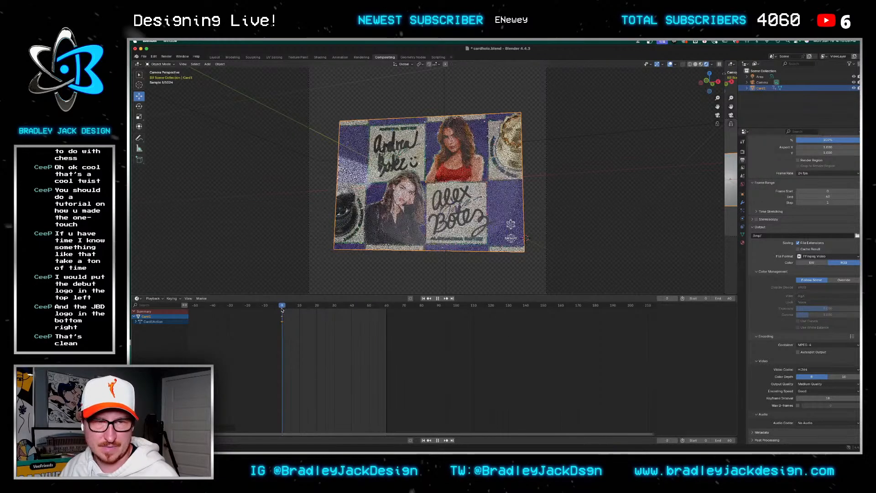
At frame 60, rotate the card about the Z axis to swing its left side toward the camera, and insert a keyframe
{"action": "left_click_drag", "start_coordinate": [282, 310], "coordinate": [387, 312]}
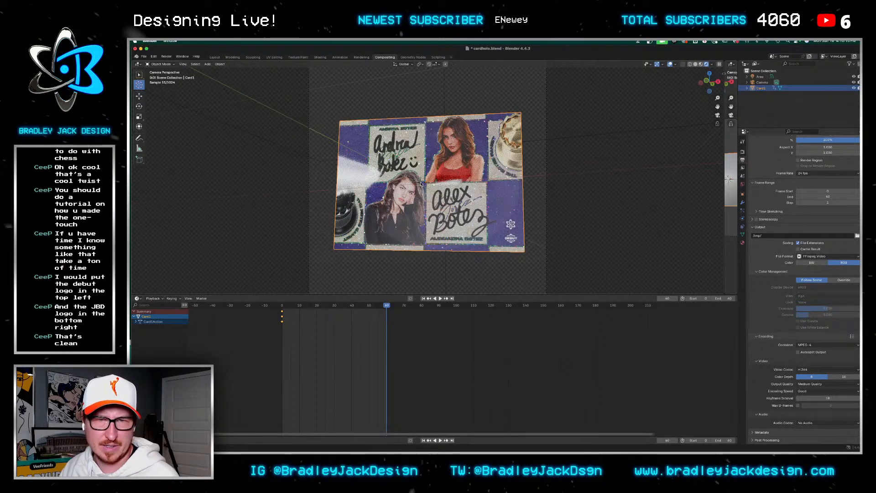
{"action": "key", "text": "Right"}
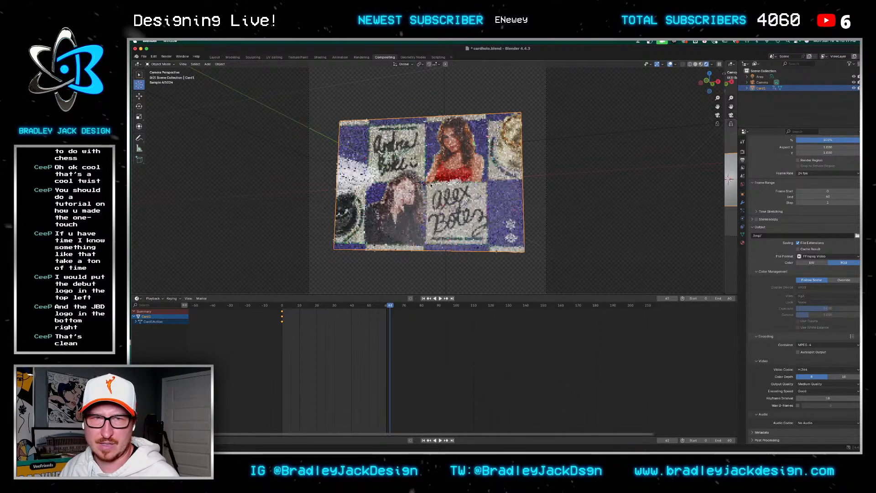
{"action": "key", "text": "shift+ctrl+space"}
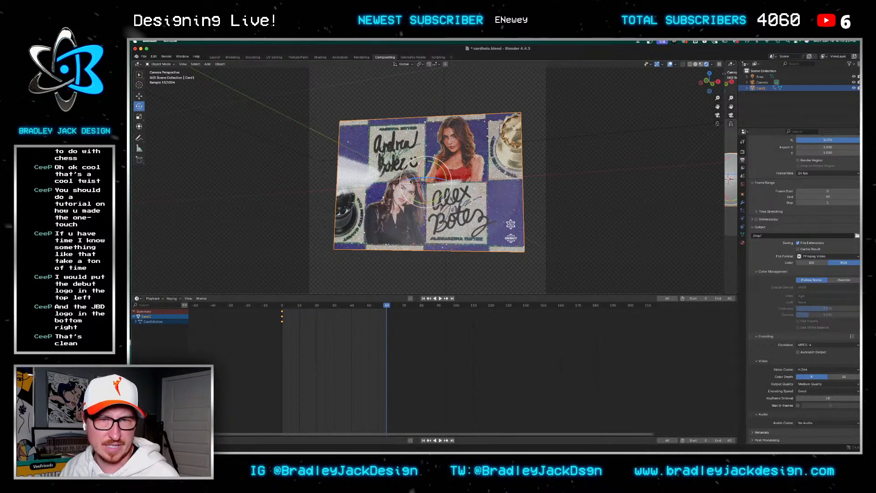
{"action": "left_click_drag", "start_coordinate": [410, 181], "coordinate": [418, 182]}
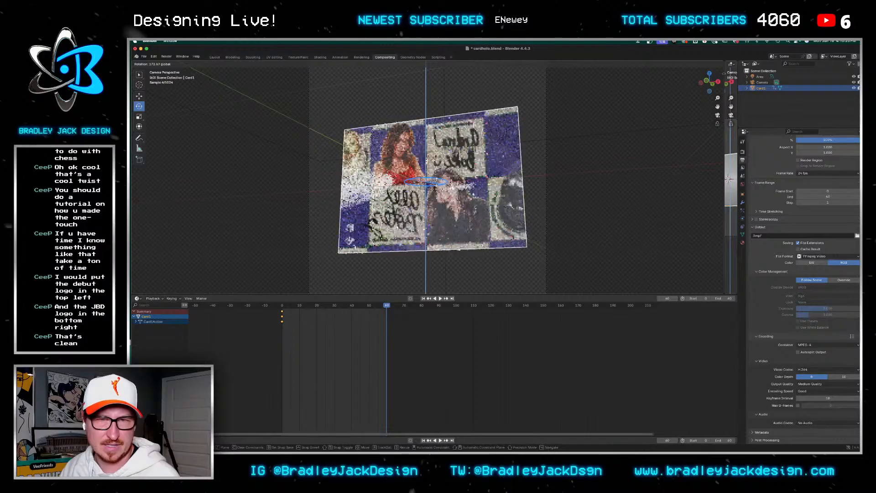
{"action": "left_click_drag", "start_coordinate": [422, 182], "coordinate": [420, 182]}
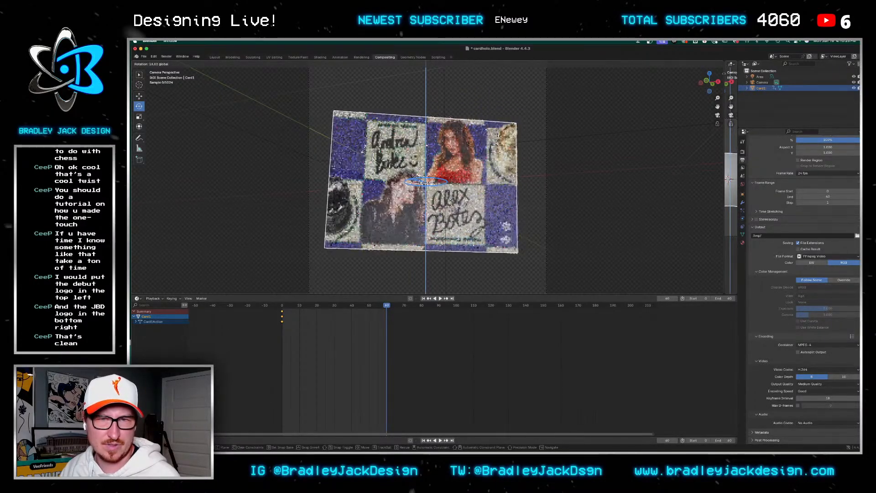
{"action": "left_click", "coordinate": [362, 139]}
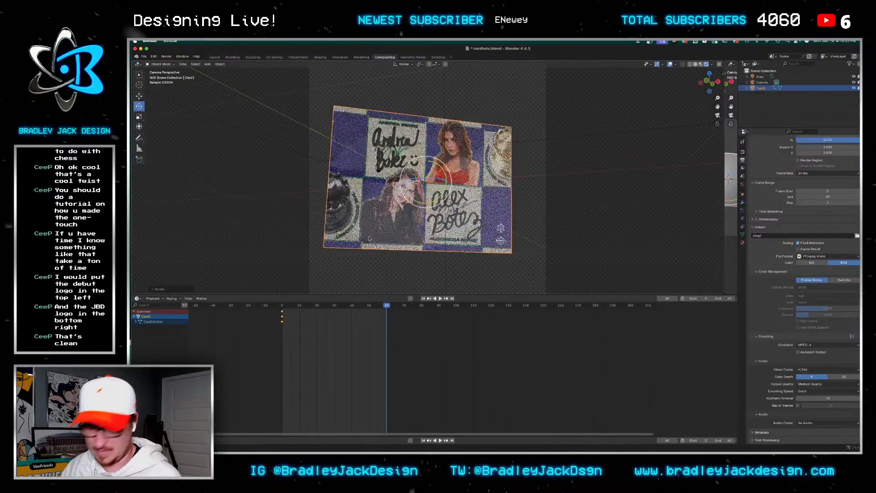
{"action": "key", "text": "k"}
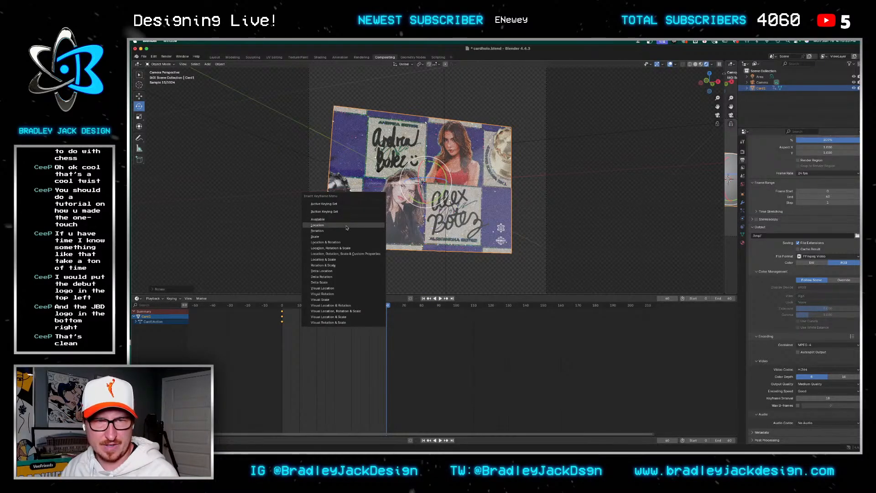
{"action": "left_click", "coordinate": [350, 225]}
Return to frame 0 and render the current frame as an image
{"action": "key", "text": "space"}
{"action": "mouse_move", "coordinate": [292, 304]}
{"action": "left_mouse_down"}
{"action": "mouse_move", "coordinate": [253, 306]}
{"action": "mouse_move", "coordinate": [283, 313]}
{"action": "left_mouse_up"}
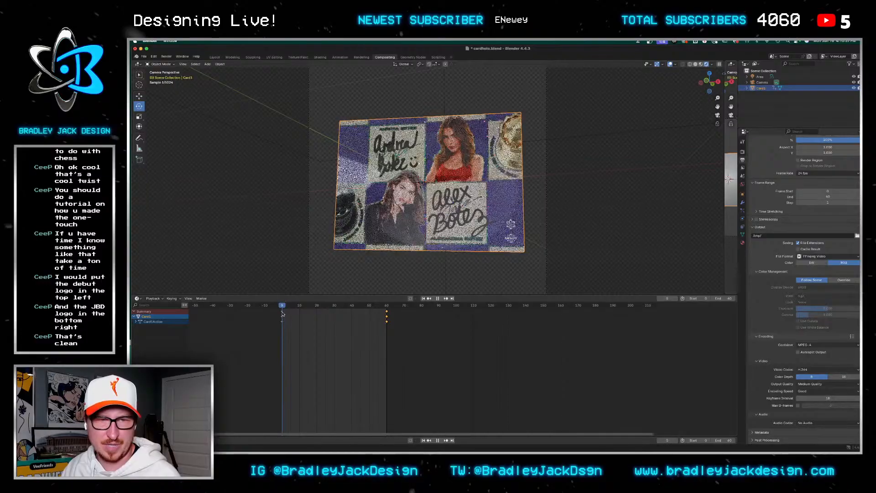
{"action": "left_click", "coordinate": [166, 56]}
{"action": "left_click", "coordinate": [172, 64]}
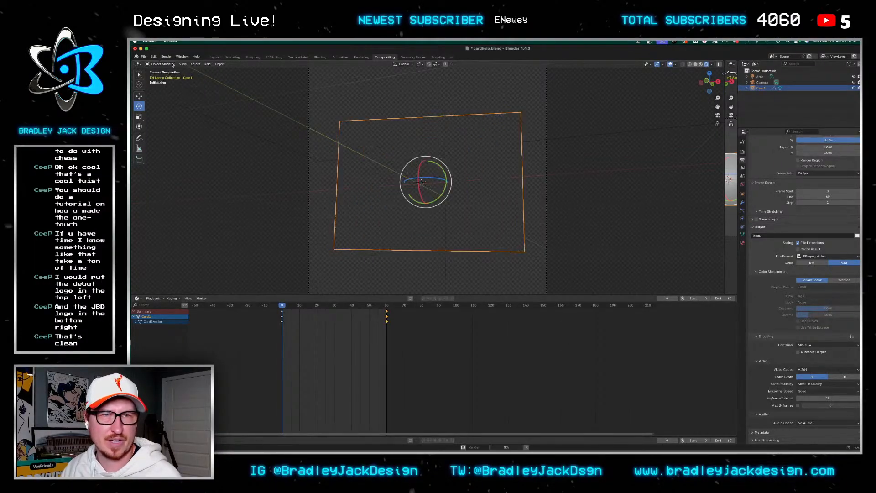
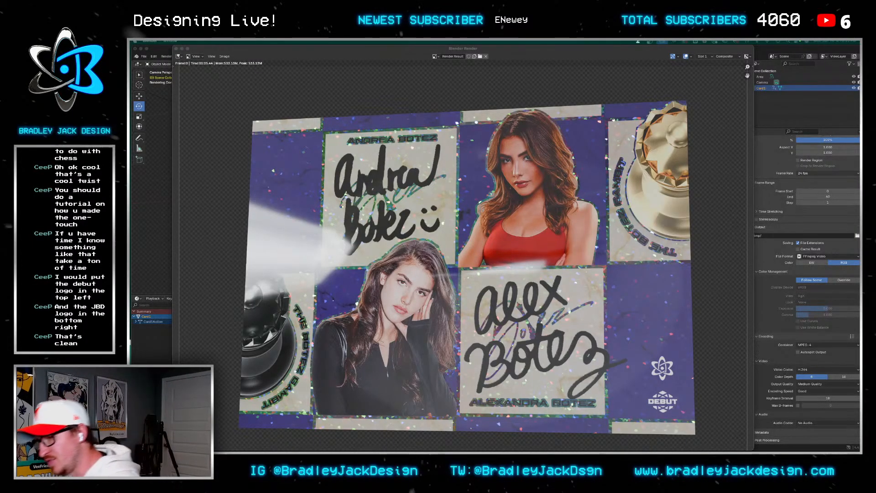
Switch to Photoshop, show only the full-colour dual-autograph layer, and open its smart object contents
{"action": "key", "text": "super+Tab"}
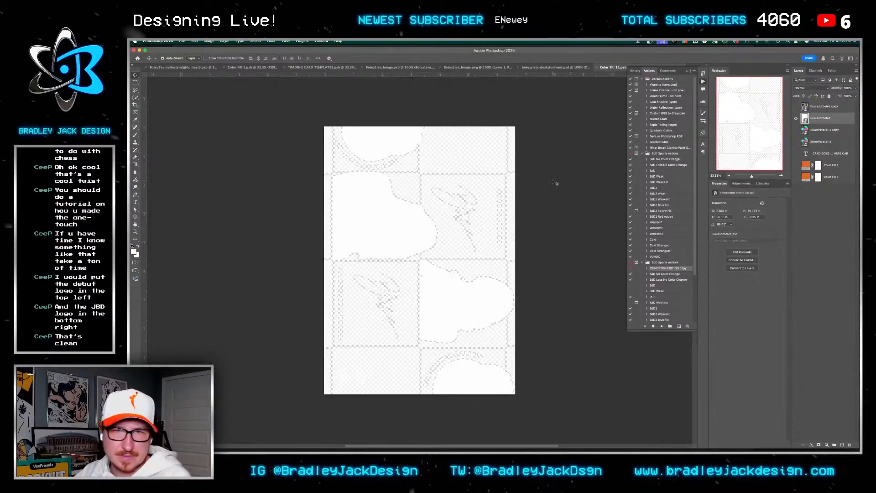
{"action": "left_click", "coordinate": [796, 106], "text": "alt"}
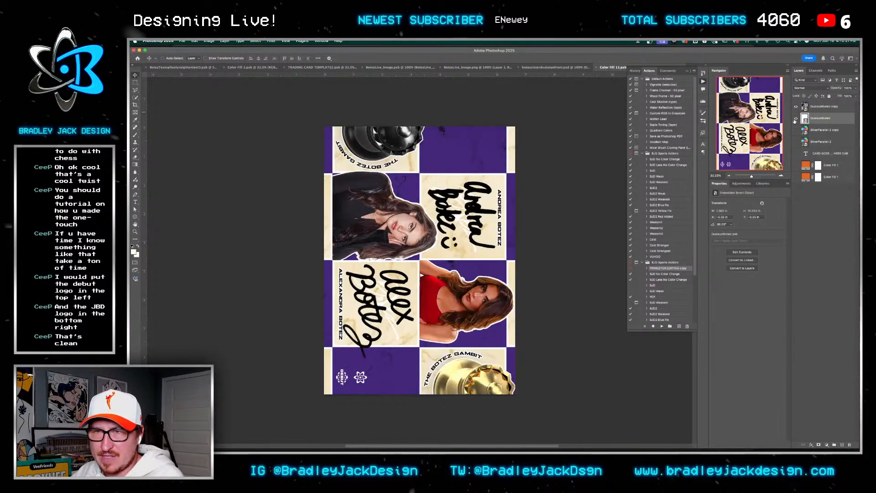
{"action": "left_click", "coordinate": [803, 107]}
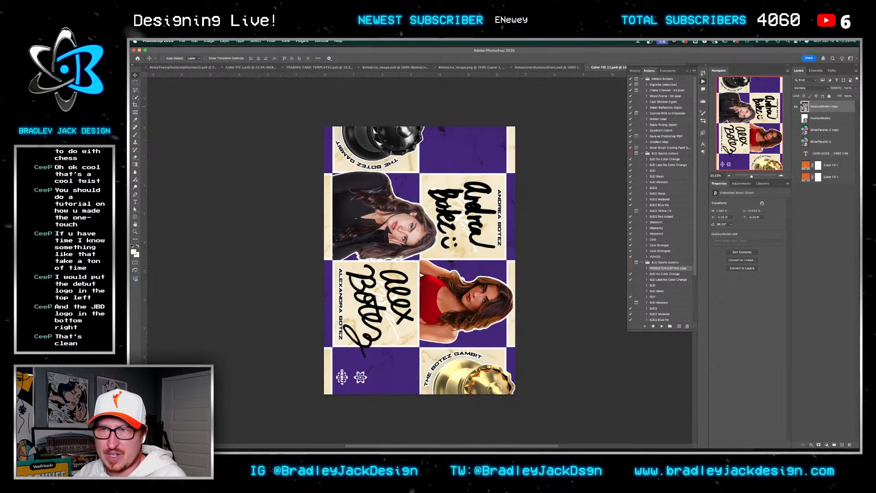
{"action": "double_click", "coordinate": [802, 107]}
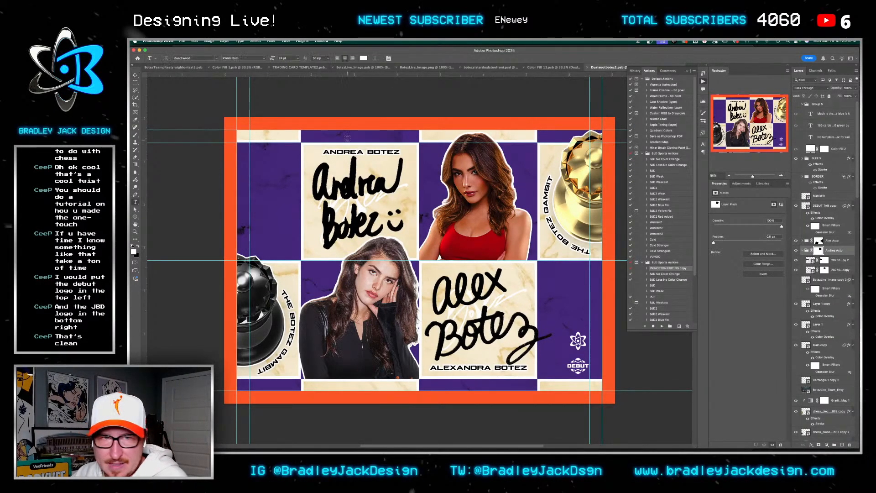
Duplicate the four name and Botez Gambit text layers, and group the copies with their individual strokes hidden
{"action": "key", "text": "alt+comma"}
{"action": "scroll", "coordinate": [812, 387], "scroll_direction": "down", "scroll_amount": 4}
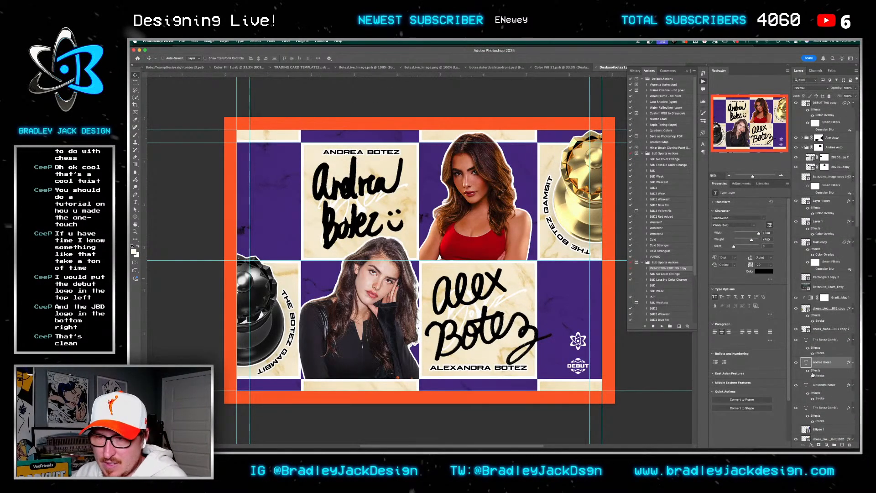
{"action": "key", "text": "alt+bracketright"}
{"action": "left_click", "coordinate": [820, 388], "text": "shift"}
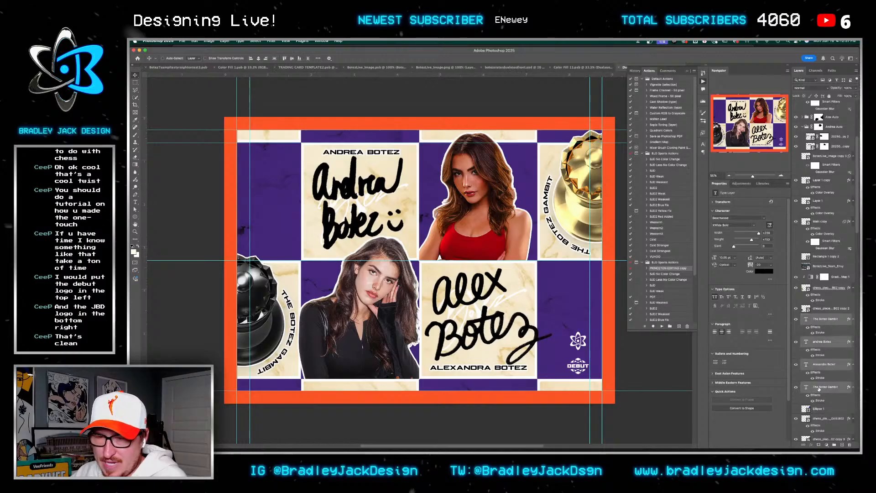
{"action": "key", "text": "ctrl+j"}
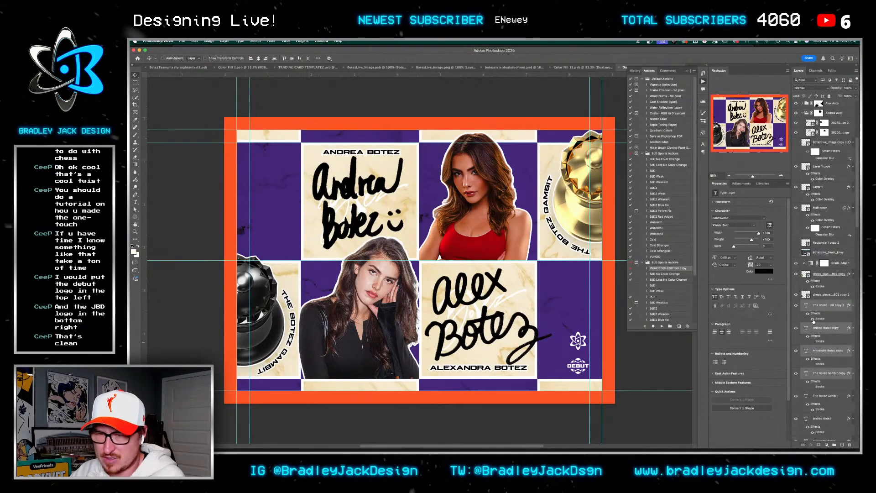
{"action": "key", "text": "ctrl+g"}
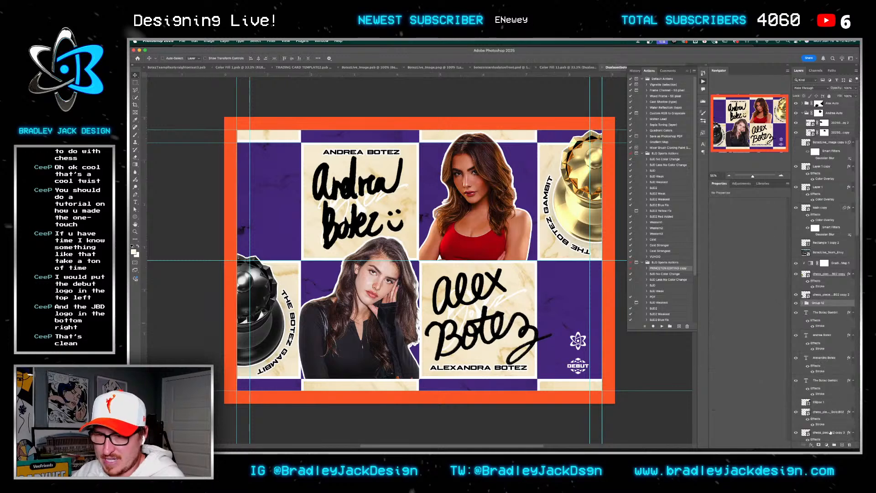
Add a thin outside stroke in black (000000) to the group of duplicated text layers
{"action": "left_click", "coordinate": [816, 445]}
{"action": "left_click", "coordinate": [822, 407]}
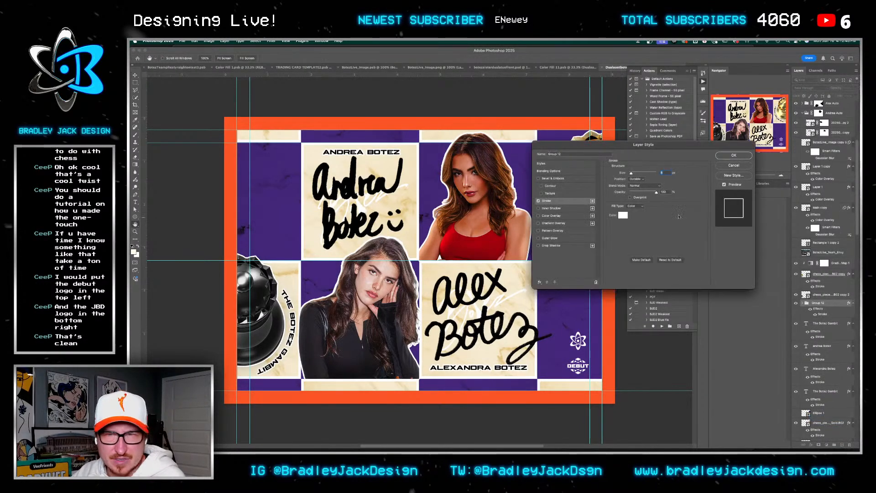
{"action": "left_click", "coordinate": [623, 215]}
{"action": "type", "text": "000000"}
{"action": "key", "text": "Return"}
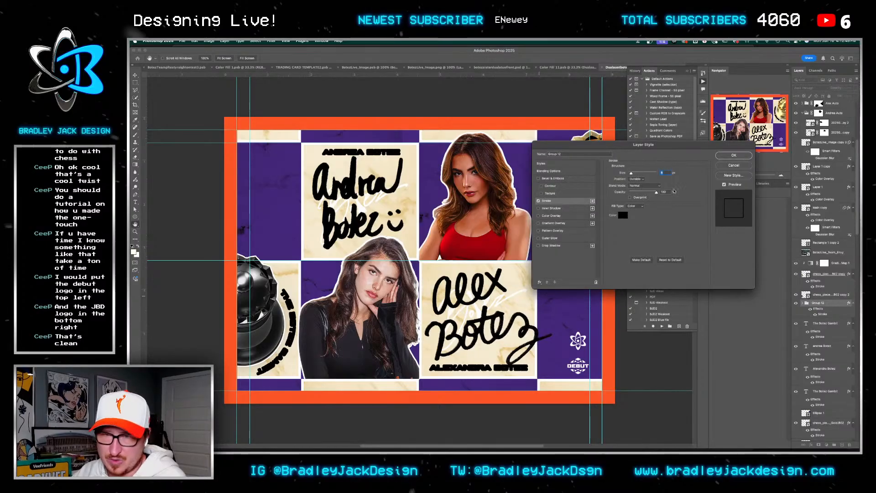
{"action": "key", "text": "Return"}
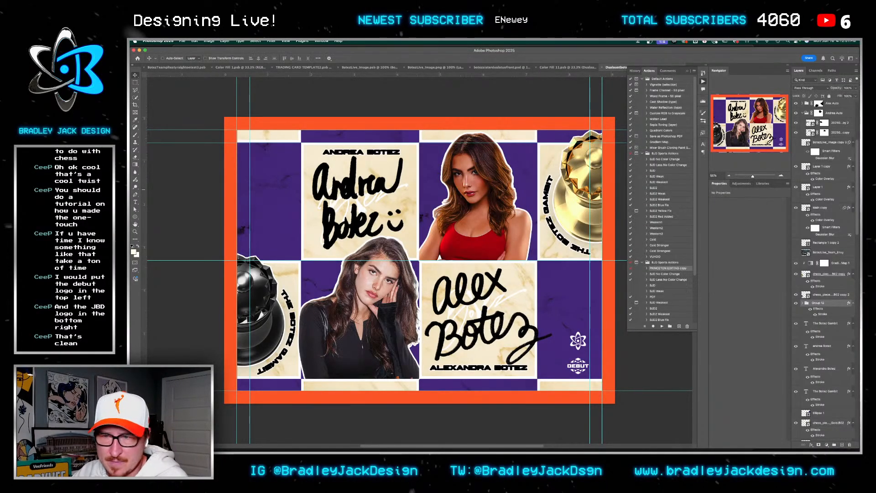
Set the text colour of the four duplicated text layers inside the group to white (ffffff)
{"action": "left_click", "coordinate": [823, 323]}
{"action": "left_click", "coordinate": [830, 391], "text": "shift"}
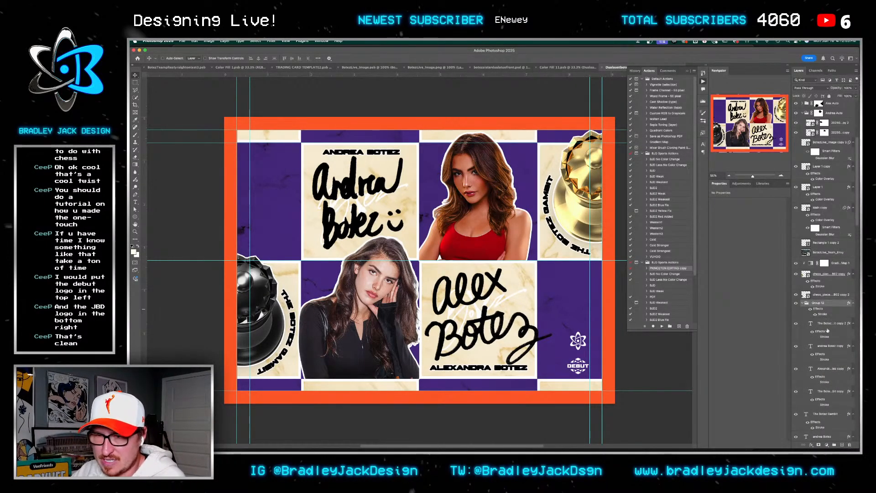
{"action": "key", "text": "ctrl+j"}
{"action": "left_click", "coordinate": [764, 271]}
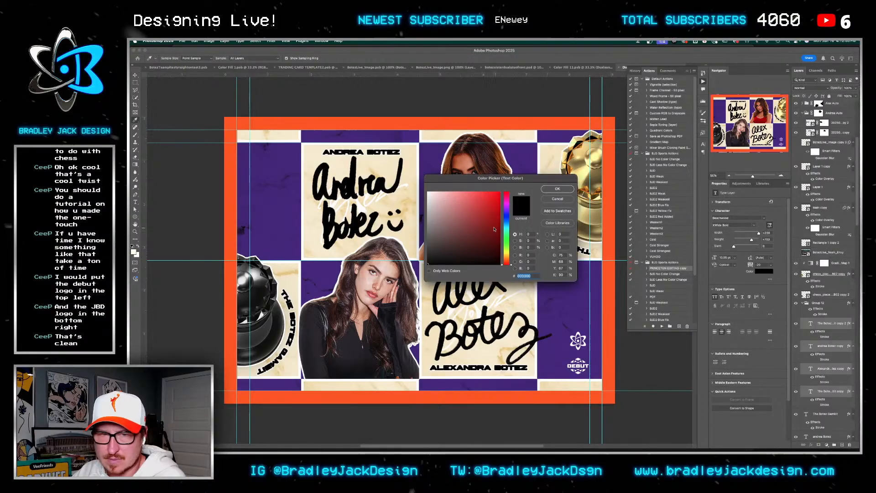
{"action": "type", "text": "ffffff"}
{"action": "key", "text": "Return"}
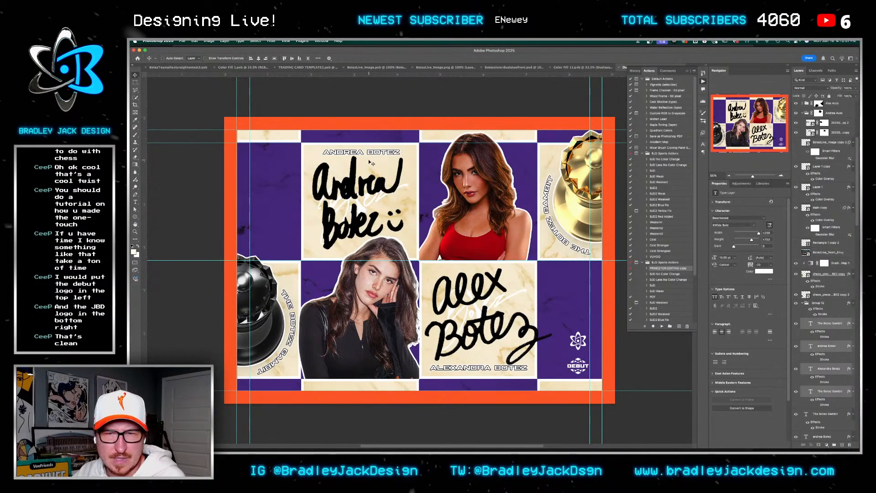
Save and close the smart object document, and switch back to the Blender render
{"action": "key", "text": "ctrl+s"}
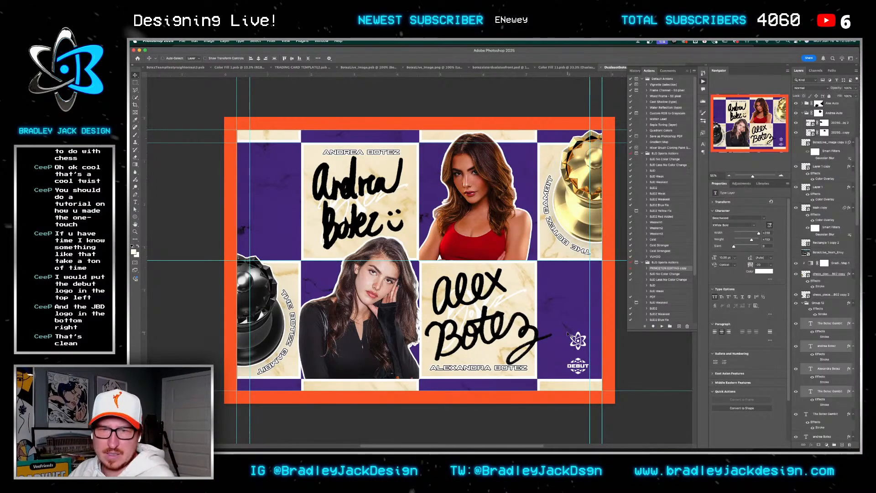
{"action": "key", "text": "ctrl+w"}
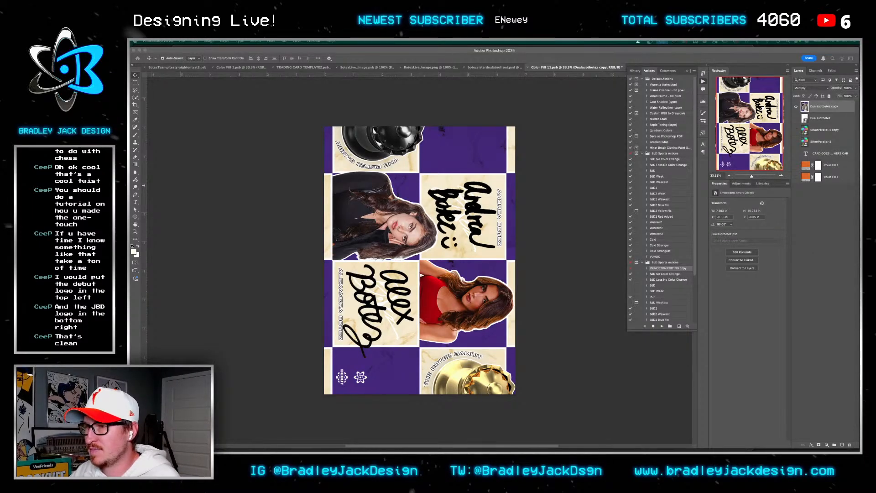
{"action": "key", "text": "super+Tab"}
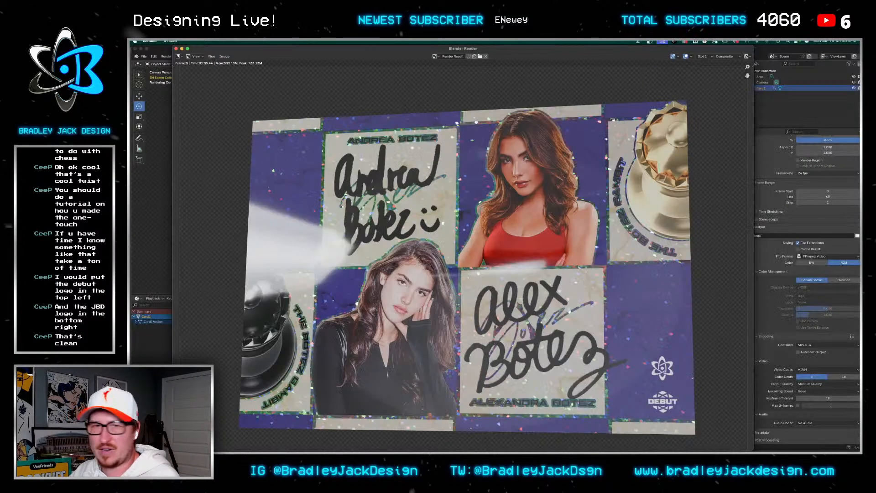
Close the render window, look over the updated card artwork in Photoshop, and return to Blender
{"action": "left_click", "coordinate": [176, 49]}
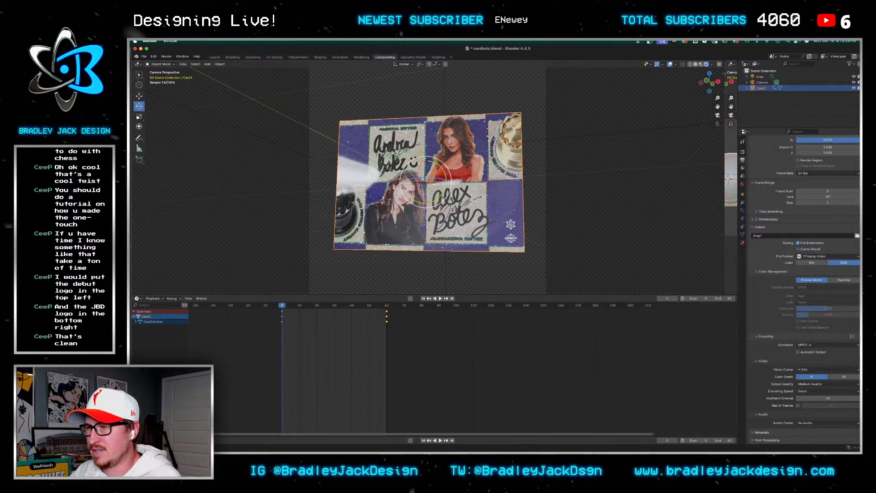
{"action": "key", "text": "super+Tab"}
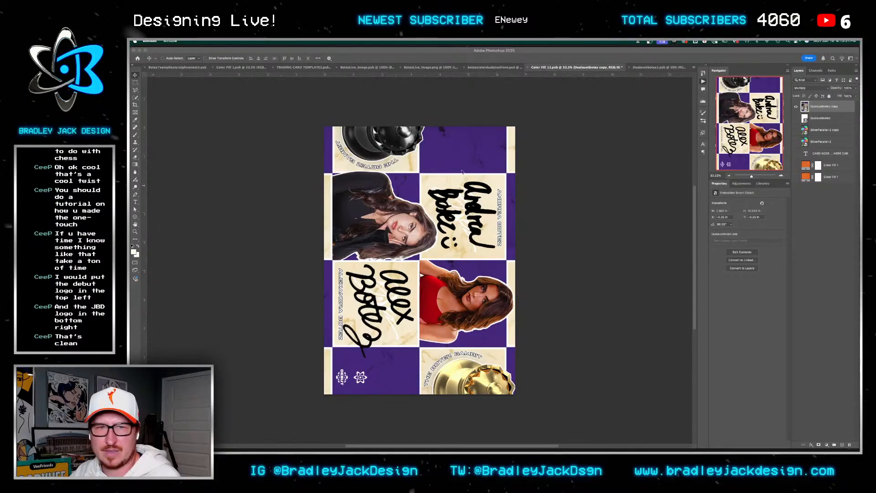
{"action": "key", "text": "alt+F9"}
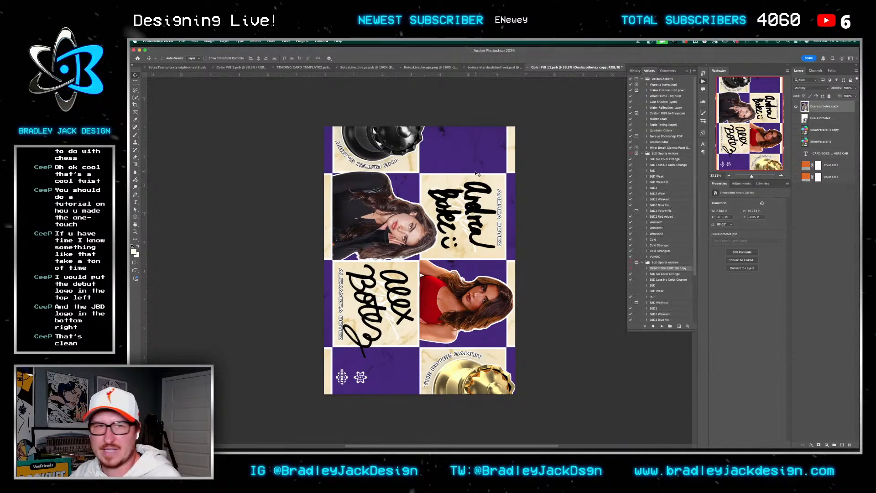
{"action": "key", "text": "super+Tab"}
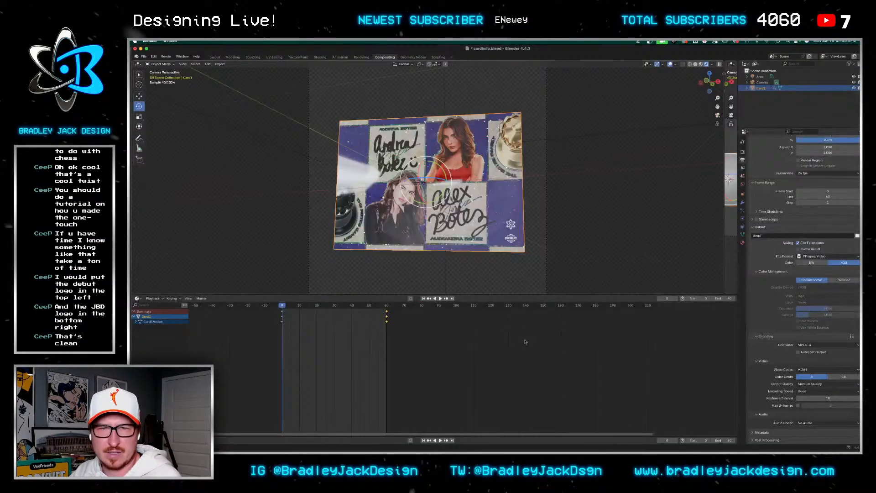
Move the animation to frame 10 and show the card's material nodes in the Shader Editor
{"action": "left_click_drag", "start_coordinate": [333, 304], "coordinate": [299, 304]}
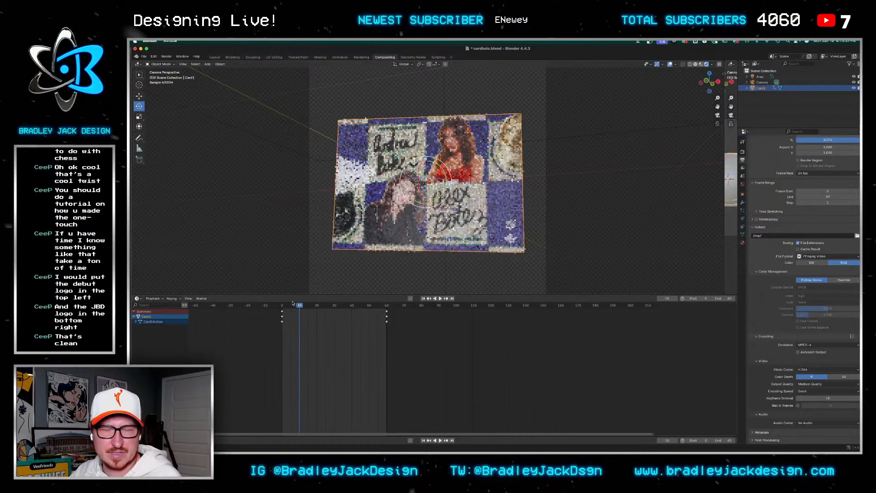
{"action": "left_click", "coordinate": [137, 298]}
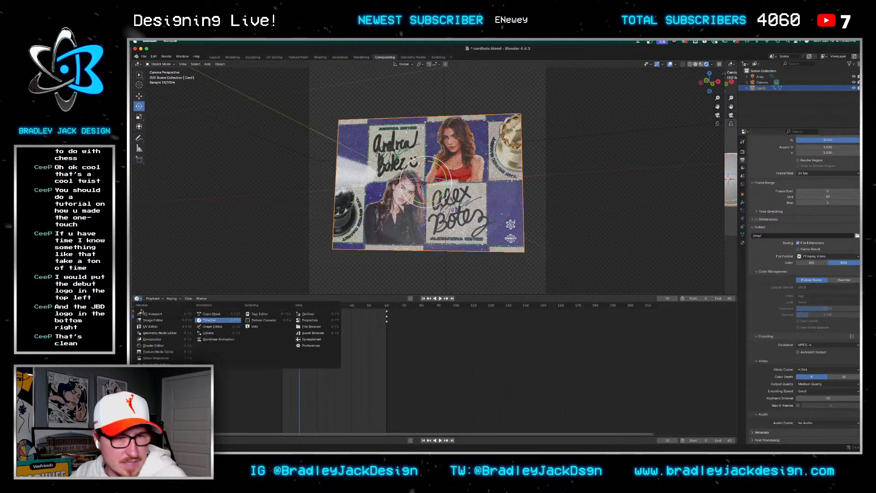
{"action": "left_click", "coordinate": [153, 345]}
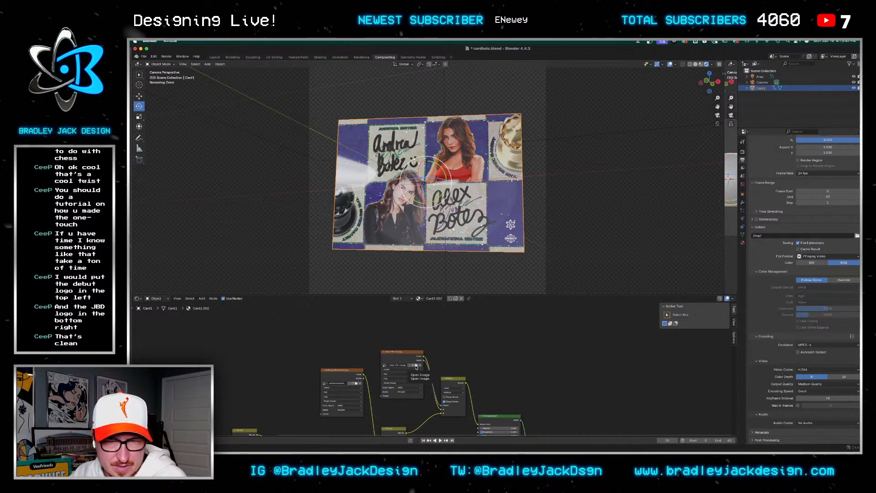
Try to refresh the card's colour image texture by opening Color-Fil-11.png from the Desktop
{"action": "left_click", "coordinate": [416, 365]}
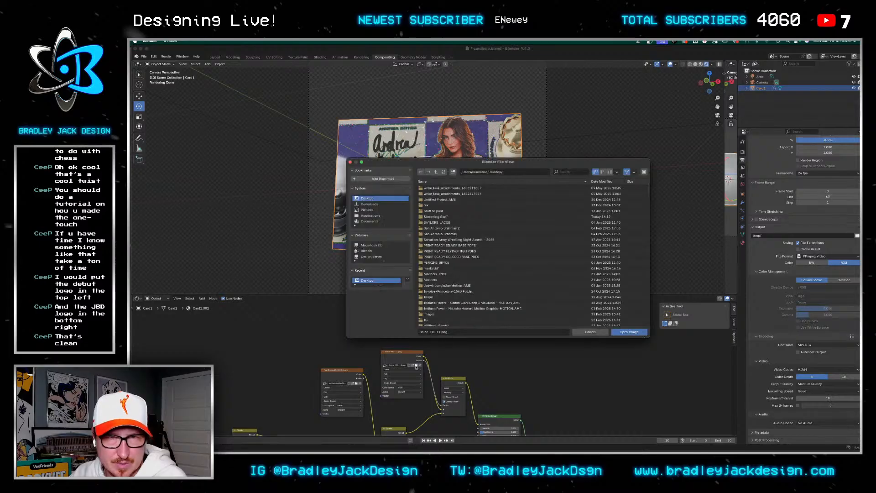
{"action": "left_click", "coordinate": [602, 182]}
{"action": "scroll", "coordinate": [602, 188], "scroll_direction": "down", "scroll_amount": 10}
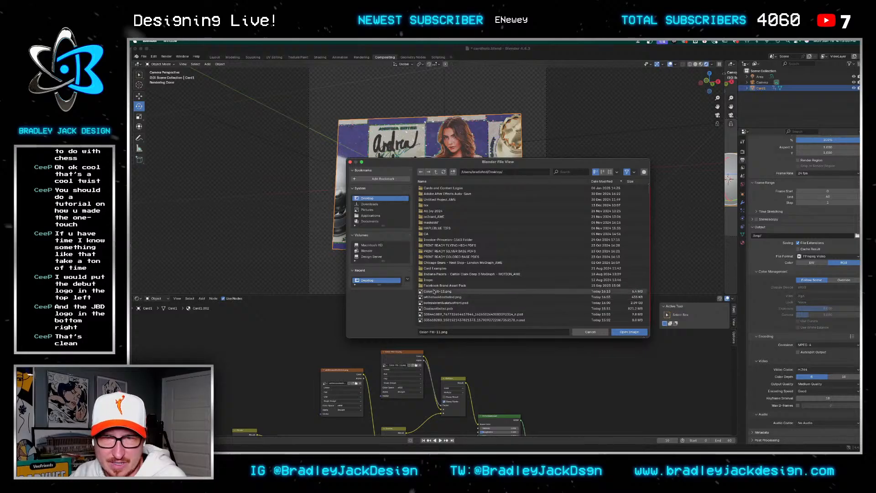
{"action": "left_click", "coordinate": [632, 332]}
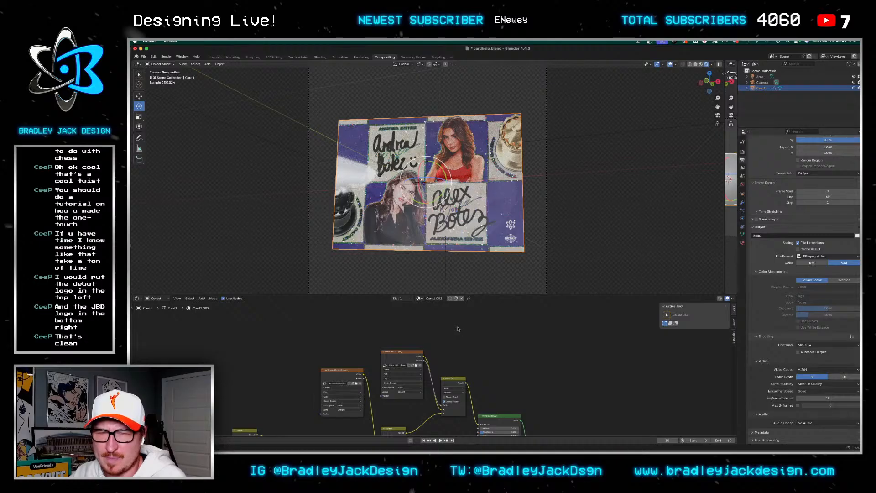
{"action": "key", "text": "super+Tab"}
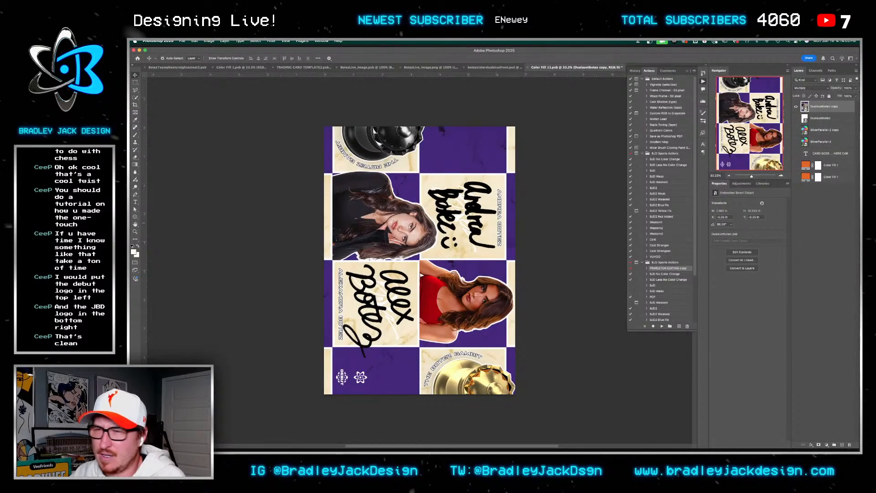
{"action": "key", "text": "super+Tab"}
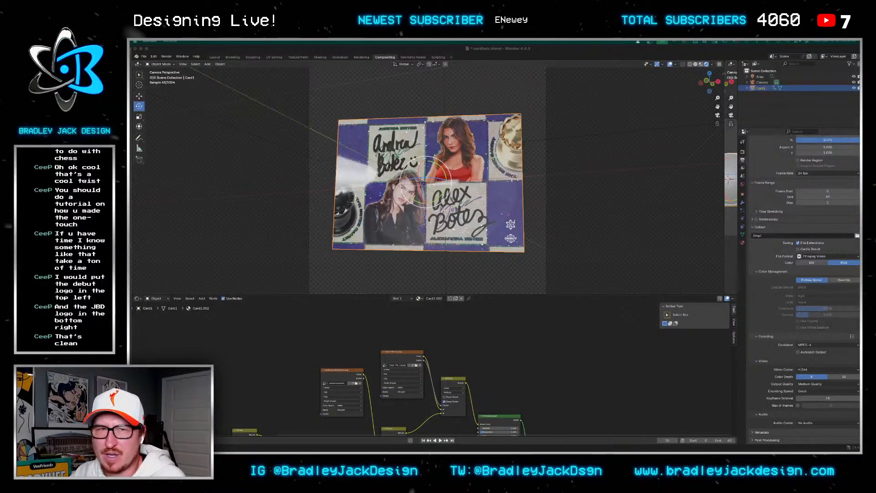
{"action": "key", "text": "super+Tab"}
{"action": "key", "text": "super+Tab"}
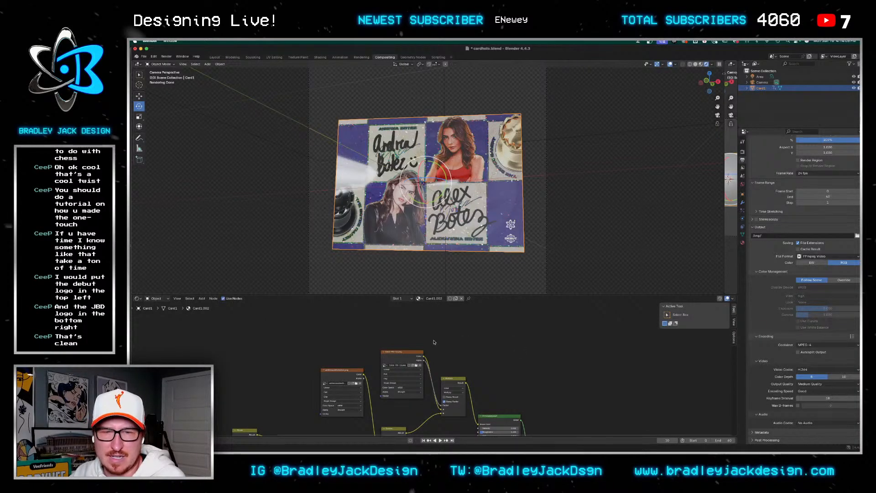
Unlink the image from the card's colour texture node and load Color-Fil-11.png from the Desktop in its place
{"action": "left_click", "coordinate": [419, 365]}
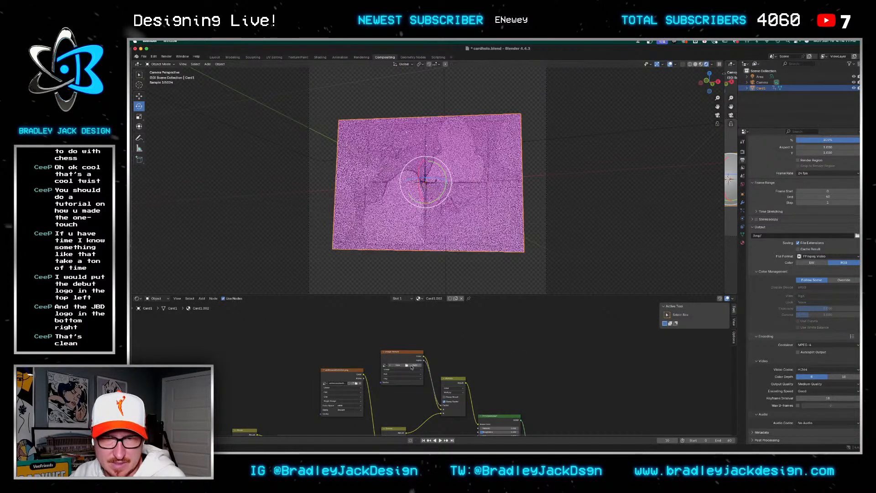
{"action": "left_click", "coordinate": [405, 365]}
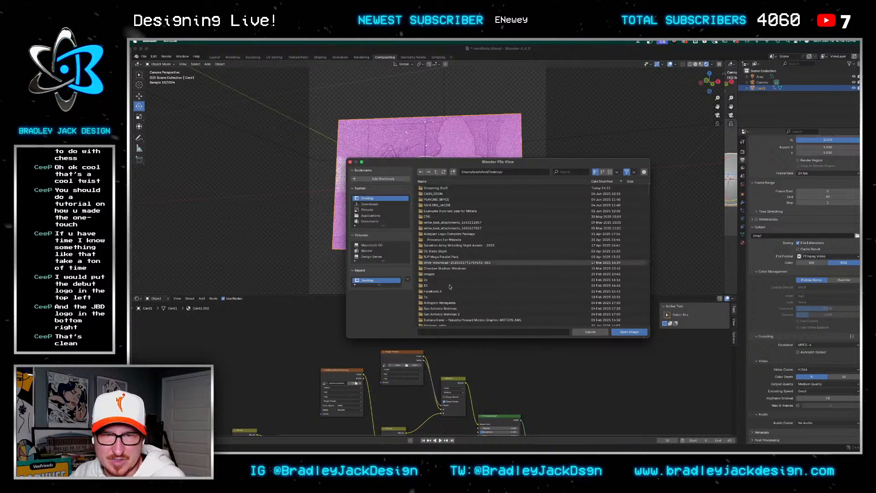
{"action": "scroll", "coordinate": [442, 277], "scroll_direction": "down", "scroll_amount": 15}
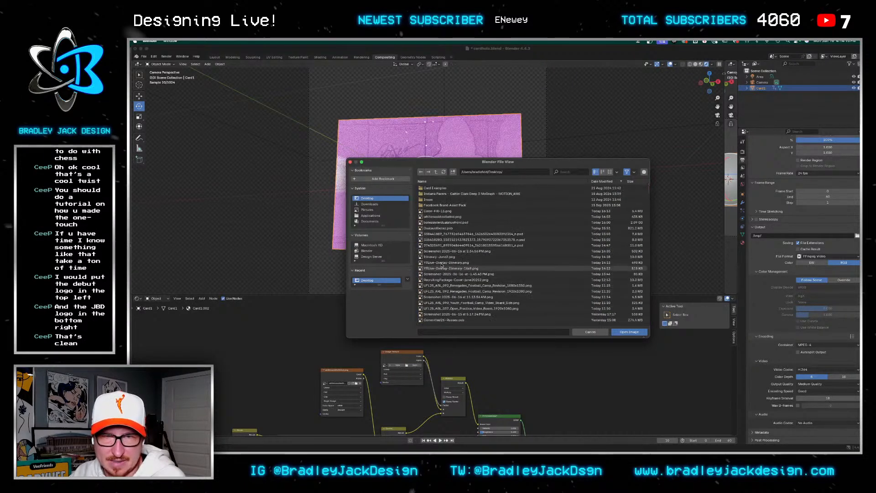
{"action": "left_click", "coordinate": [438, 211]}
{"action": "left_click", "coordinate": [629, 332]}
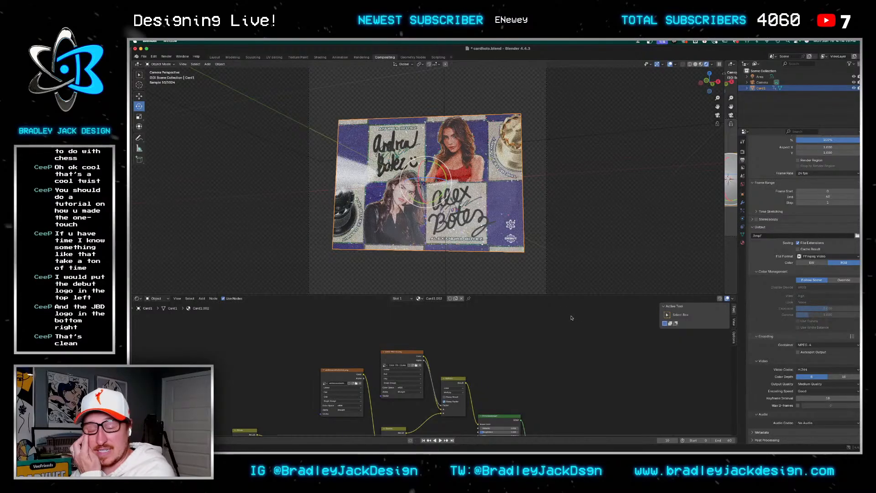
Render the current frame to check the updated lettering on the card, and close the render window
{"action": "left_click", "coordinate": [166, 57]}
{"action": "left_click", "coordinate": [182, 62]}
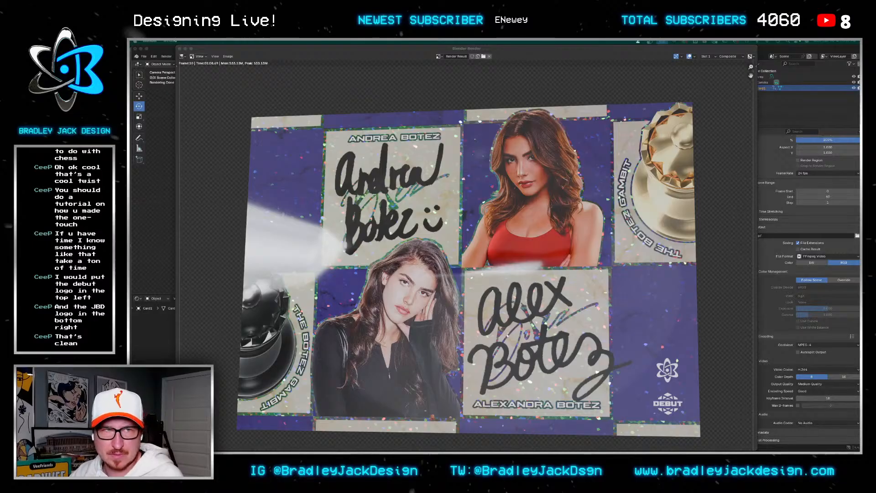
{"action": "key", "text": "Escape"}
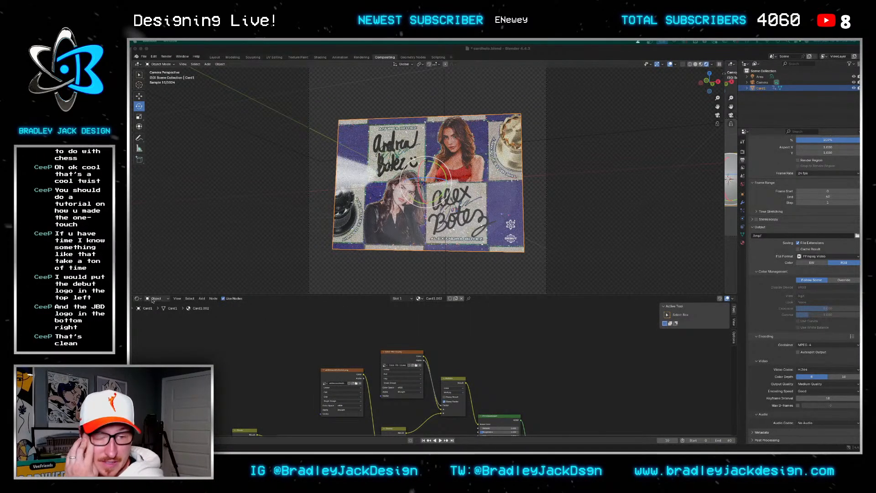
Switch the node editor area back to the Timeline and preview the card's animation between frames 0 and 60
{"action": "left_click", "coordinate": [137, 300]}
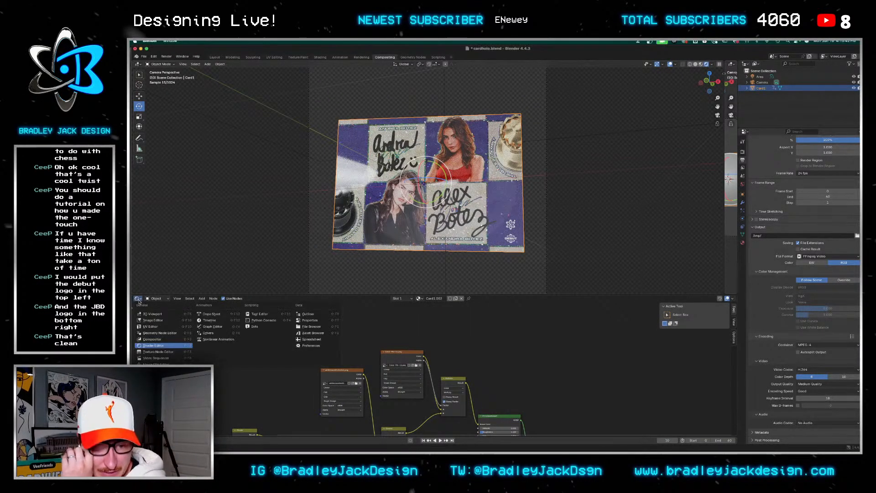
{"action": "left_click", "coordinate": [210, 320]}
{"action": "key", "text": "space"}
{"action": "left_click", "coordinate": [282, 305]}
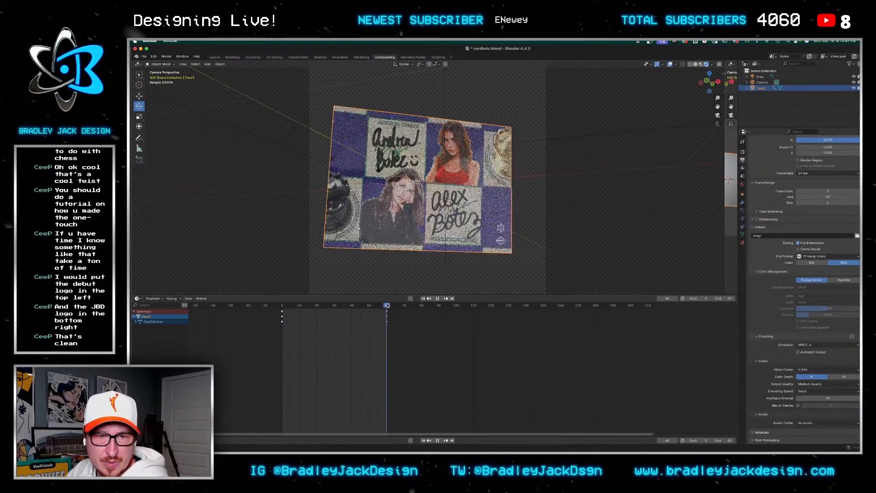
{"action": "left_click", "coordinate": [263, 306]}
{"action": "key", "text": "Escape"}
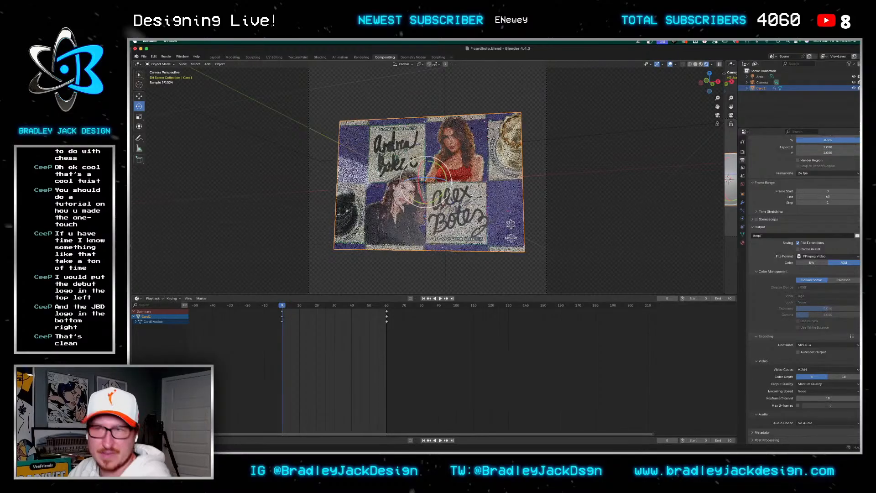
{"action": "key", "text": "space"}
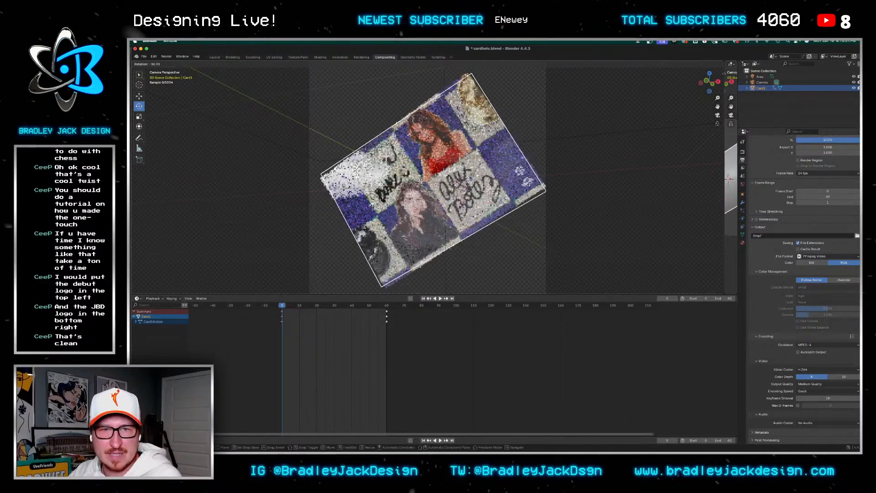
{"action": "key", "text": "Escape"}
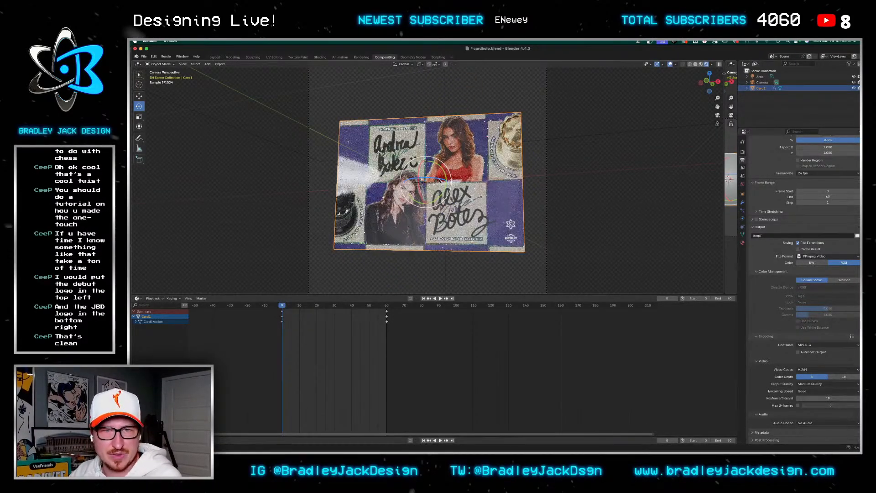
{"action": "key", "text": "space"}
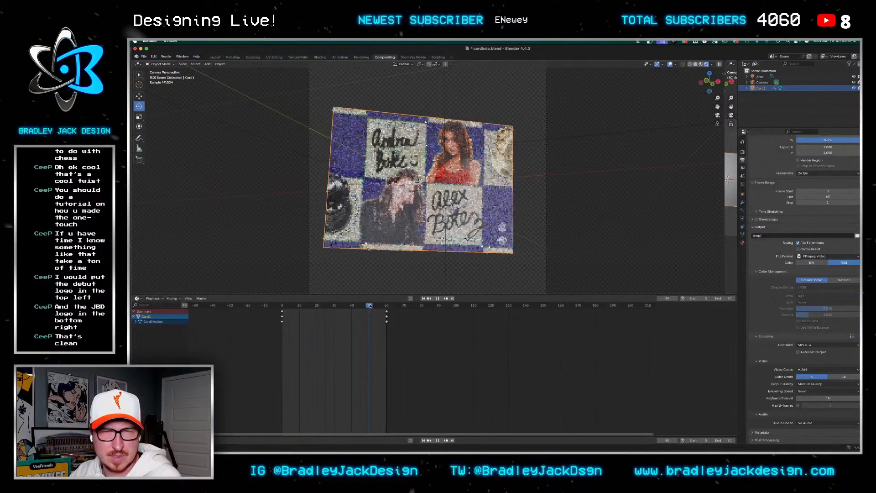
{"action": "key", "text": "Escape"}
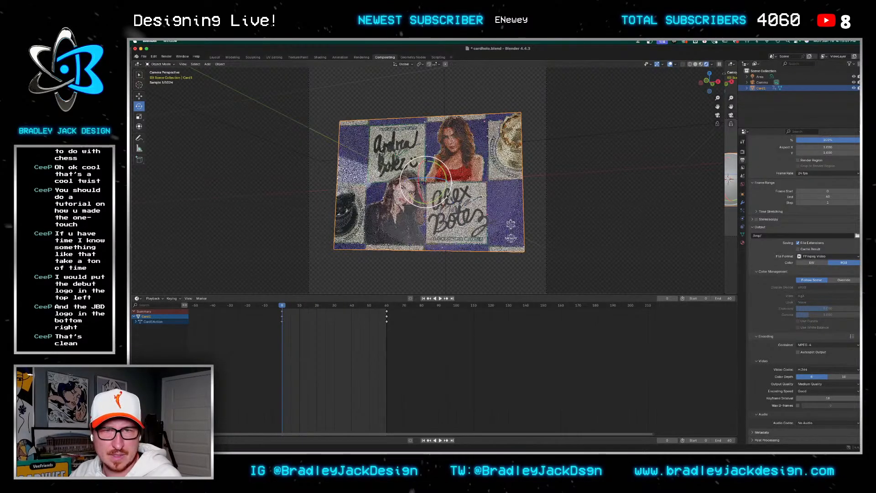
Rotate the card freehand to a steeper tilt at frame 0 and insert a Rotation keyframe there
{"action": "left_click_drag", "start_coordinate": [441, 181], "coordinate": [433, 181]}
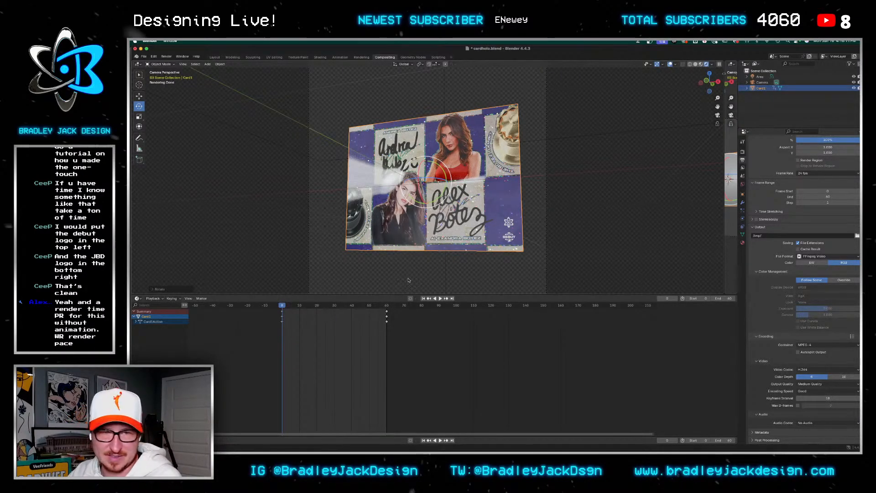
{"action": "left_click_drag", "start_coordinate": [419, 193], "coordinate": [425, 181]}
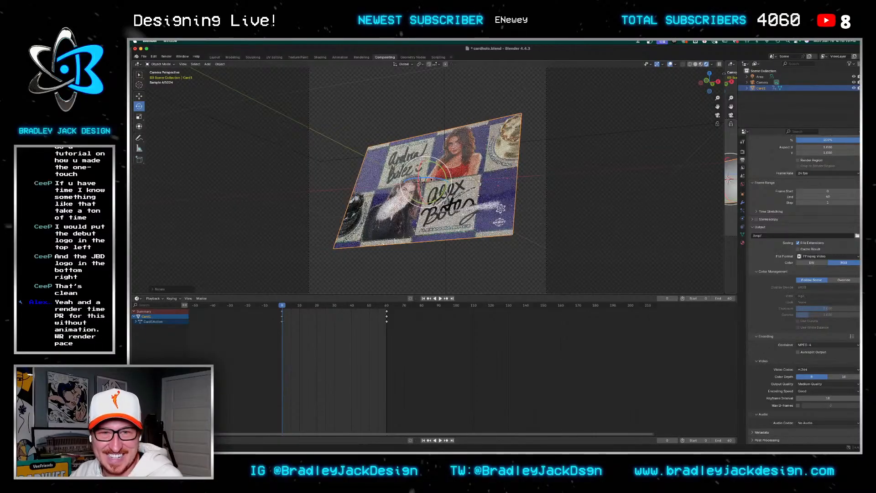
{"action": "right_click", "coordinate": [276, 300]}
{"action": "left_click", "coordinate": [275, 315]}
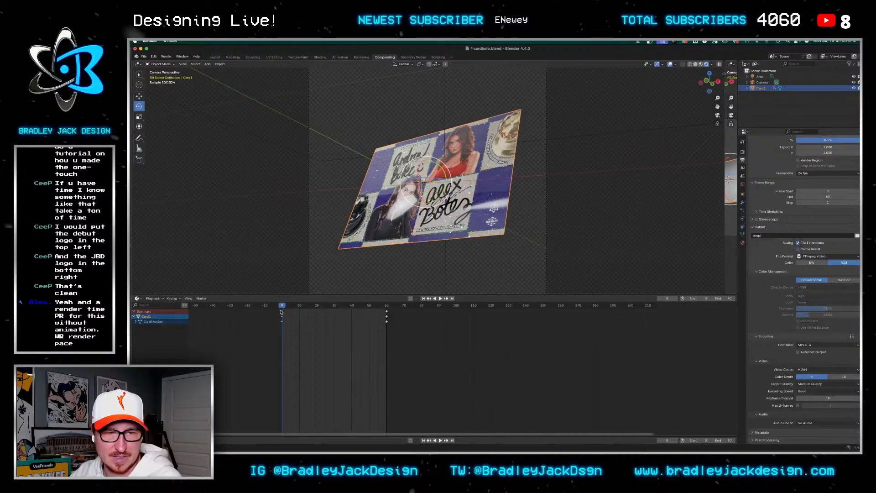
{"action": "key", "text": "k"}
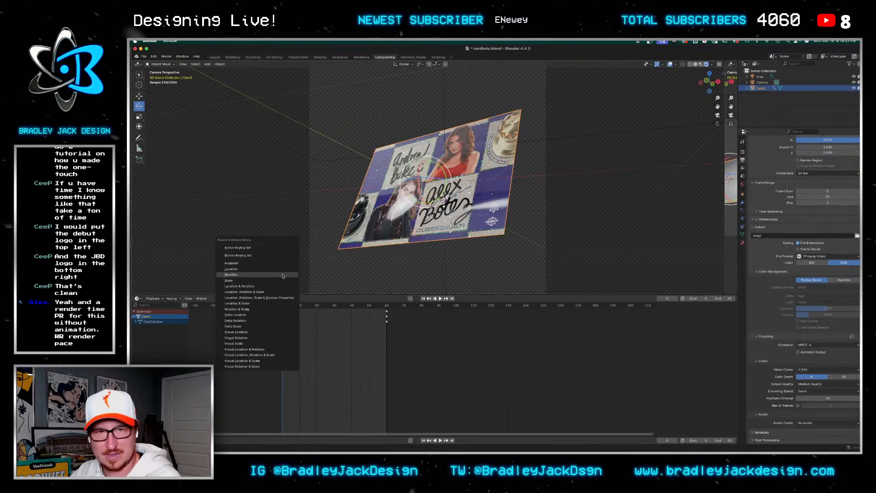
{"action": "left_click", "coordinate": [270, 273]}
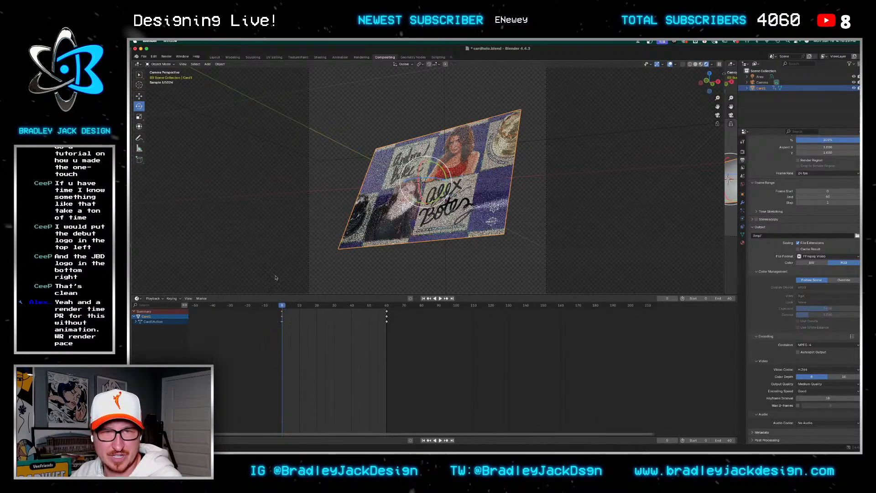
Try to rotate the card freehand to a new tilt at frame 60
{"action": "key", "text": "space"}
{"action": "left_click_drag", "start_coordinate": [315, 307], "coordinate": [387, 309]}
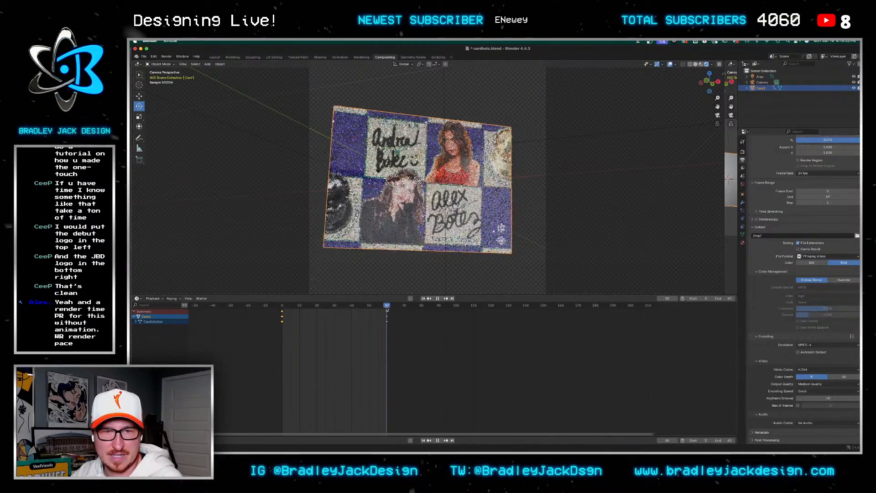
{"action": "mouse_move", "coordinate": [420, 180]}
{"action": "left_mouse_down"}
{"action": "mouse_move", "coordinate": [437, 166]}
{"action": "mouse_move", "coordinate": [422, 182]}
{"action": "left_mouse_up"}
{"action": "right_click", "coordinate": [420, 181]}
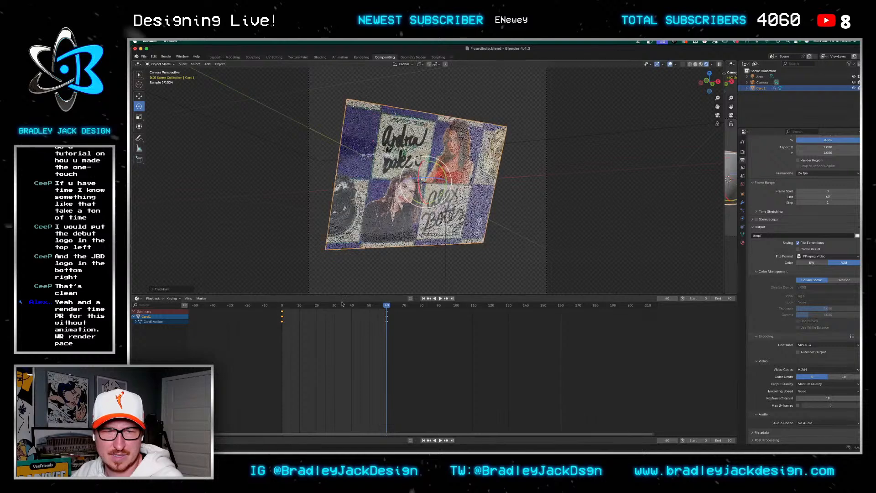
Rotate the card freehand about the global Z axis at frame 60 and insert a Rotation keyframe there
{"action": "left_click", "coordinate": [386, 308]}
{"action": "left_click", "coordinate": [388, 306]}
{"action": "left_click", "coordinate": [386, 306]}
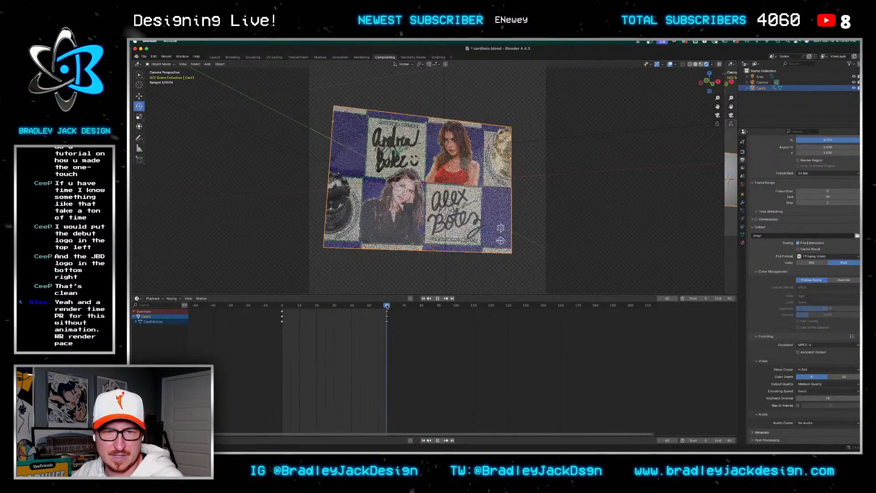
{"action": "left_click_drag", "start_coordinate": [424, 175], "coordinate": [395, 116]}
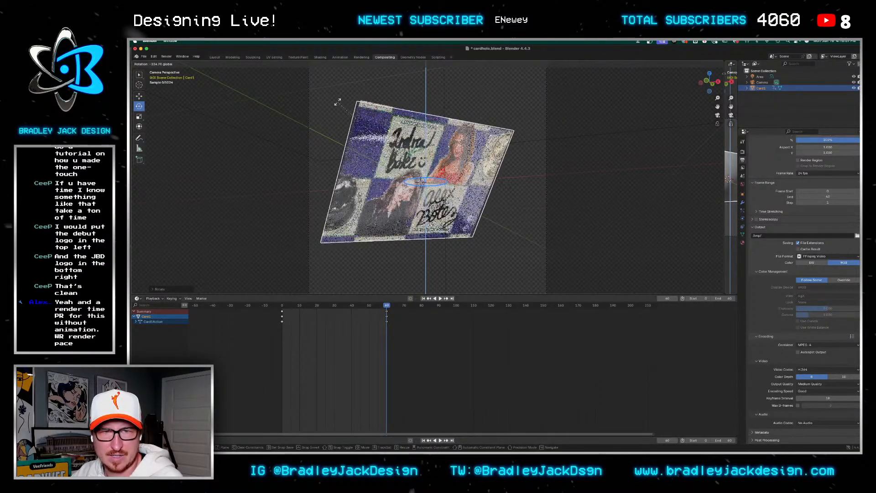
{"action": "left_click_drag", "start_coordinate": [319, 104], "coordinate": [320, 105]}
{"action": "key", "text": "i"}
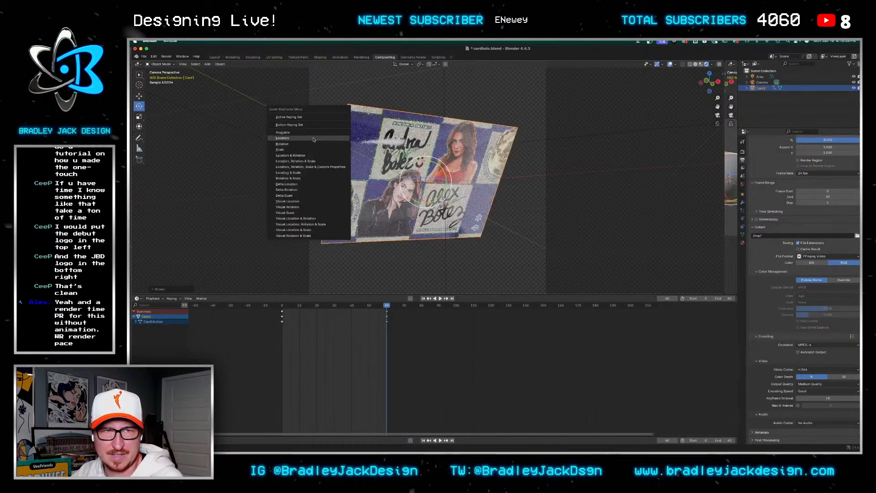
{"action": "left_click", "coordinate": [313, 145]}
Play the animation and go through its frames between 0 and 60 to examine how the card turns
{"action": "left_click_drag", "start_coordinate": [333, 306], "coordinate": [285, 306]}
{"action": "left_click", "coordinate": [387, 305]}
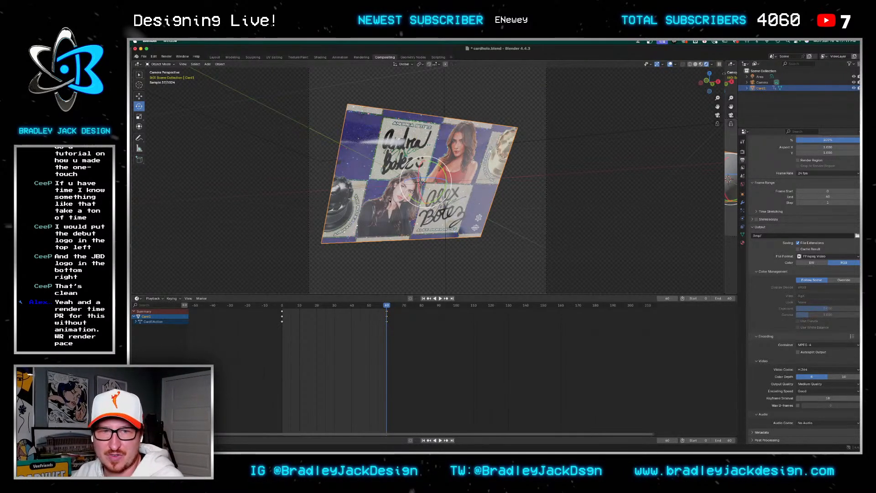
{"action": "key", "text": "space"}
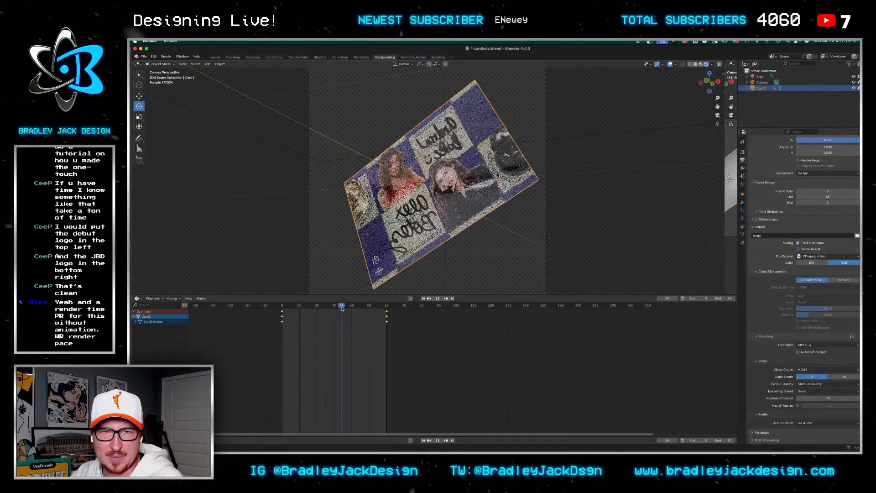
{"action": "key", "text": "space"}
{"action": "left_click", "coordinate": [329, 305]}
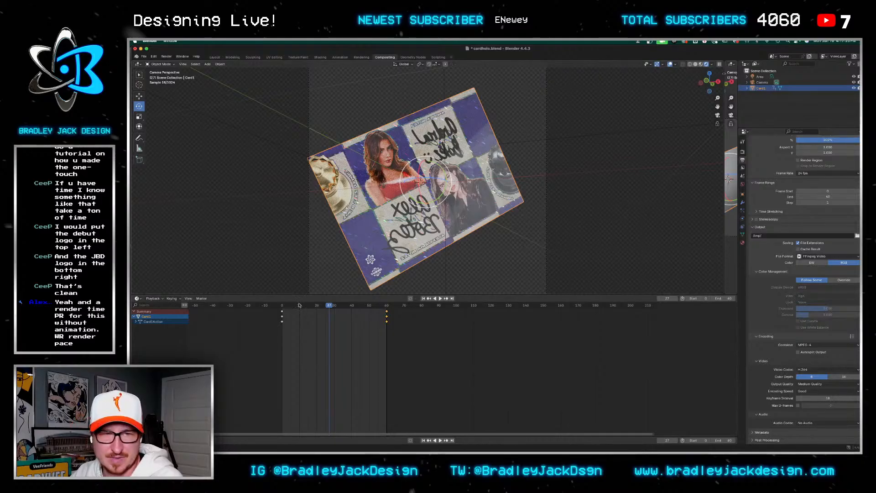
{"action": "key", "text": "Left"}
{"action": "key", "text": "Left"}
{"action": "key", "text": "Left"}
{"action": "key", "text": "Left"}
{"action": "key", "text": "Left"}
{"action": "key", "text": "Left"}
{"action": "key", "text": "Left"}
{"action": "key", "text": "Left"}
{"action": "key", "text": "Left"}
{"action": "key", "text": "Left"}
{"action": "key", "text": "Left"}
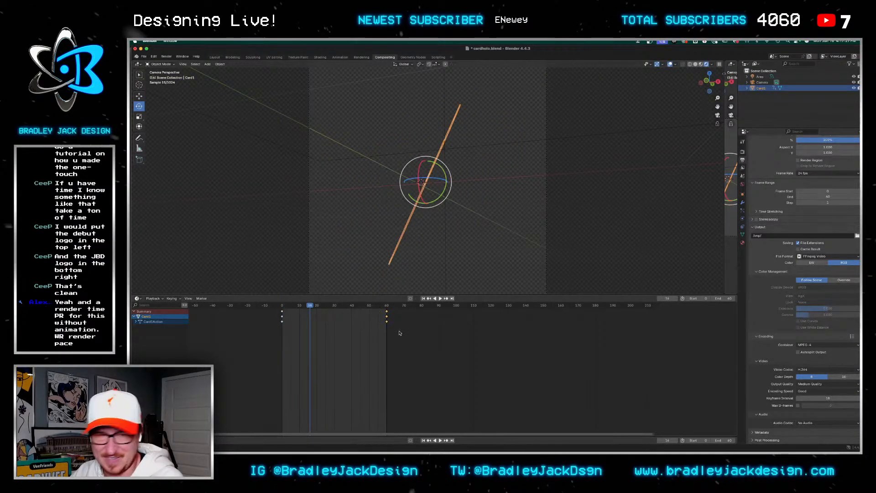
Delete the card's keyframe at frame 60 and check the playback without it
{"action": "key", "text": "x"}
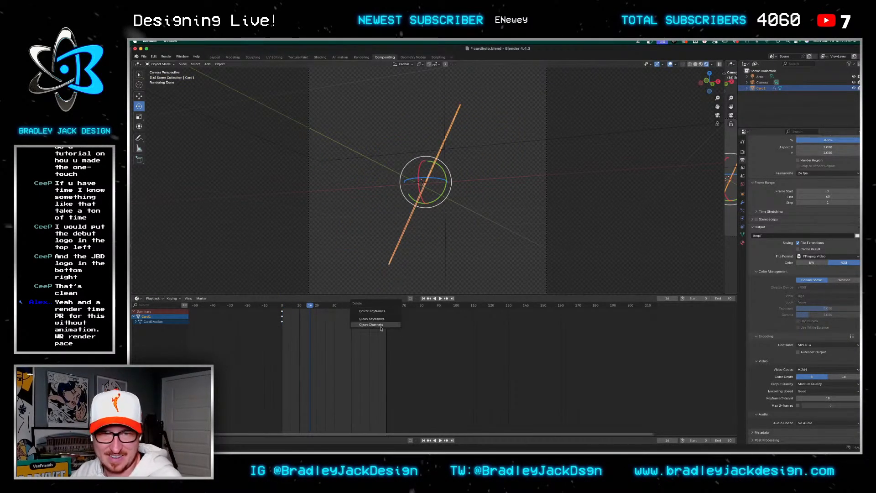
{"action": "left_click", "coordinate": [373, 312]}
{"action": "key", "text": "space"}
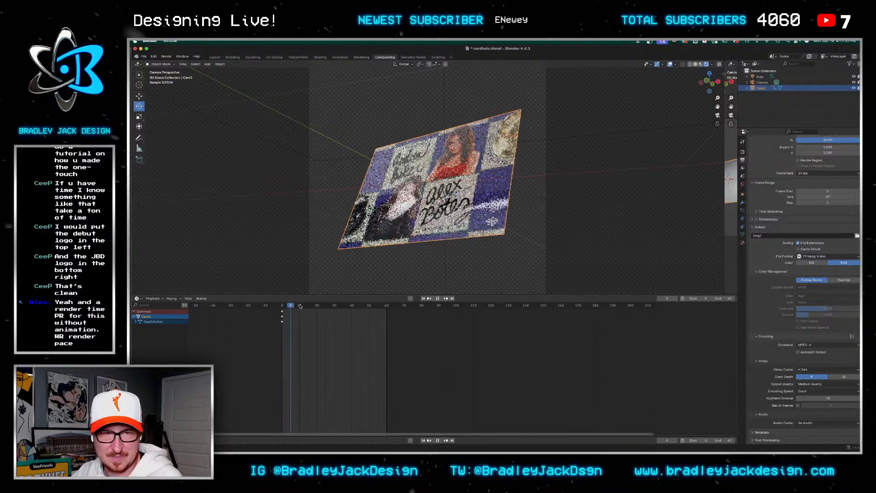
{"action": "key", "text": "Escape"}
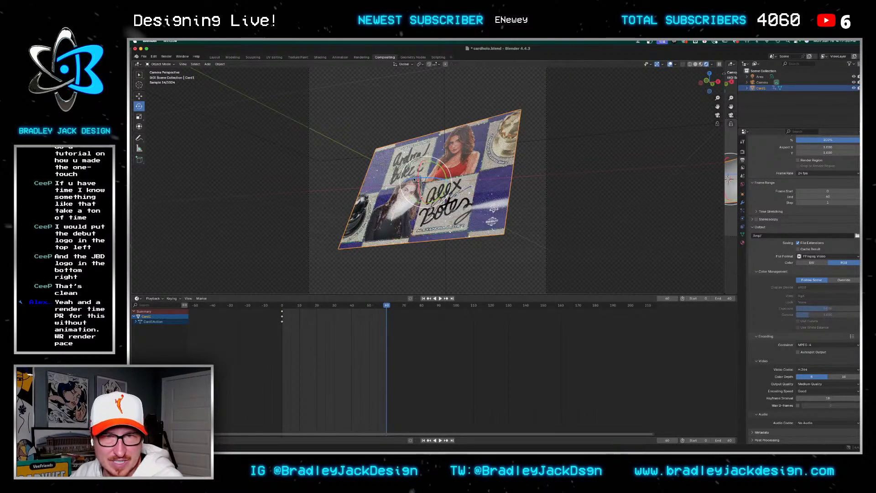
Rotate the card freehand about the Z and Y axes at frame 60 and insert a Rotation keyframe there
{"action": "left_click_drag", "start_coordinate": [414, 180], "coordinate": [494, 177]}
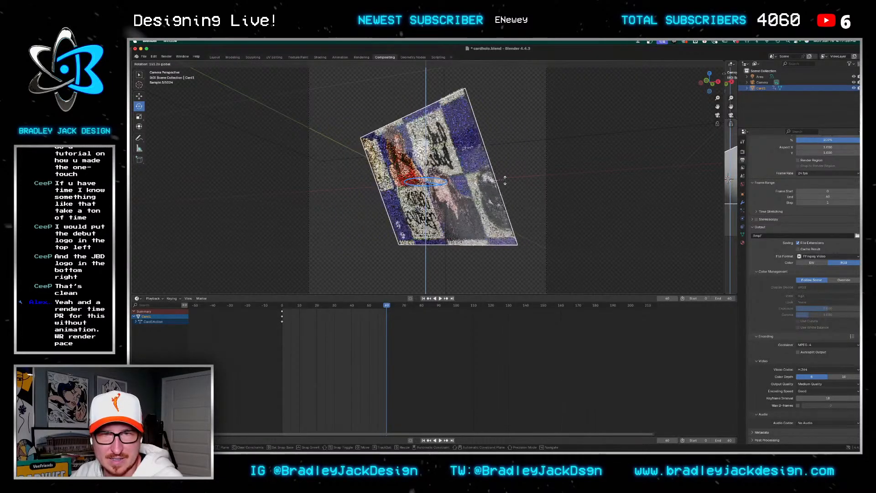
{"action": "left_click_drag", "start_coordinate": [557, 200], "coordinate": [410, 98]}
{"action": "left_click_drag", "start_coordinate": [443, 183], "coordinate": [419, 180]}
{"action": "key", "text": "y"}
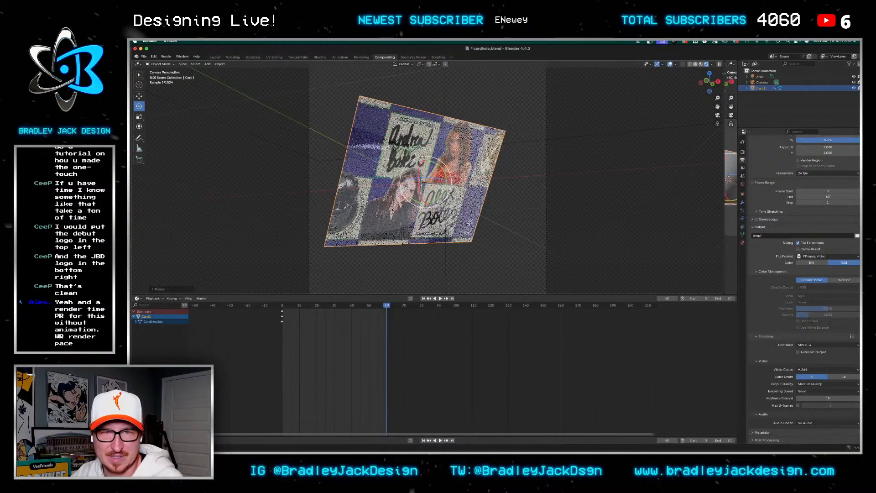
{"action": "key", "text": "k"}
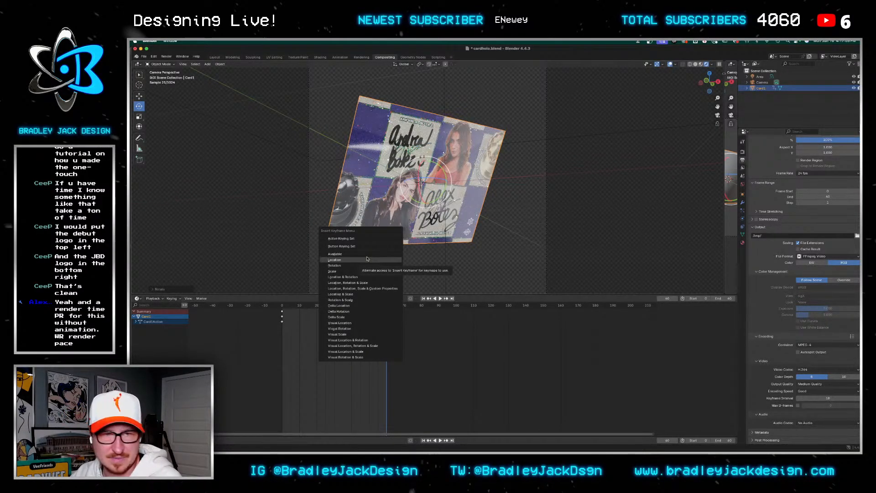
{"action": "left_click", "coordinate": [366, 259]}
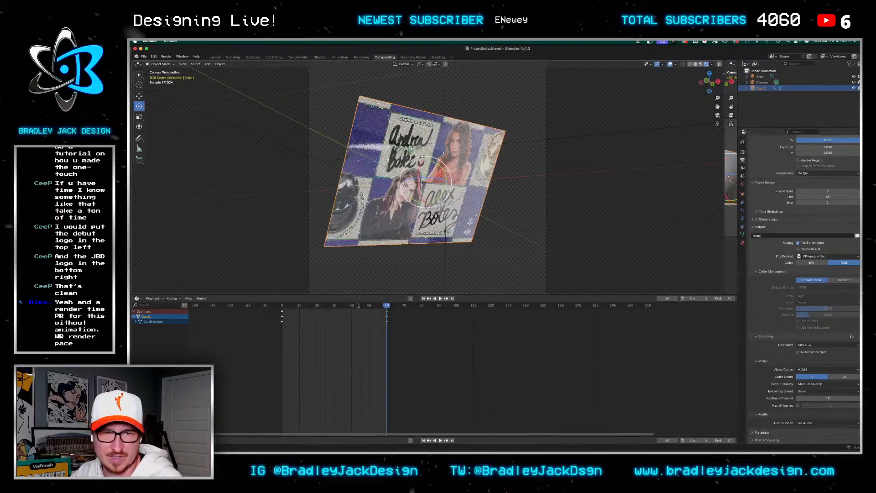
Preview the motion, tilt the card more strongly about the Y axis at frame 60, and replace its Rotation keyframe
{"action": "key", "text": "space"}
{"action": "left_click_drag", "start_coordinate": [321, 301], "coordinate": [387, 304]}
{"action": "key", "text": "space"}
{"action": "left_click_drag", "start_coordinate": [413, 181], "coordinate": [437, 182]}
{"action": "key", "text": "y"}
{"action": "key", "text": "k"}
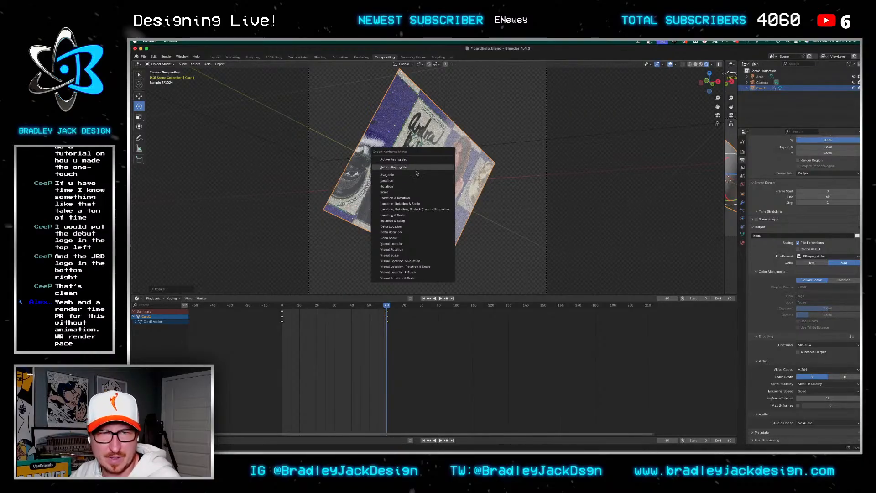
{"action": "left_click", "coordinate": [438, 182]}
Tilt the card freehand about the Y axis at frame 0 in the opposite direction and insert a Rotation keyframe there
{"action": "key", "text": "space"}
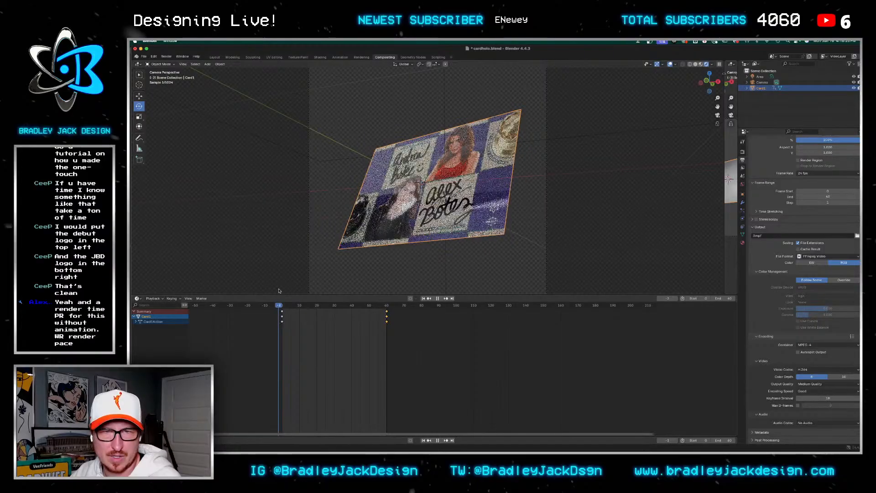
{"action": "key", "text": "Escape"}
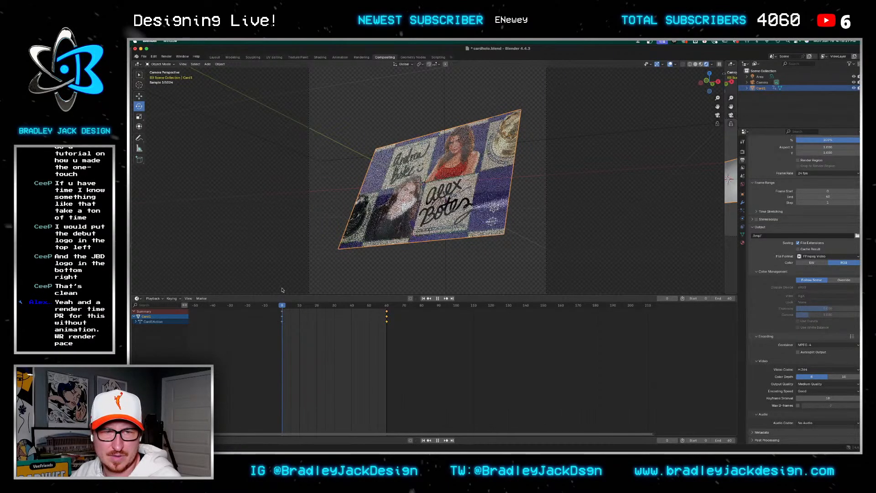
{"action": "key", "text": "r"}
{"action": "key", "text": "y"}
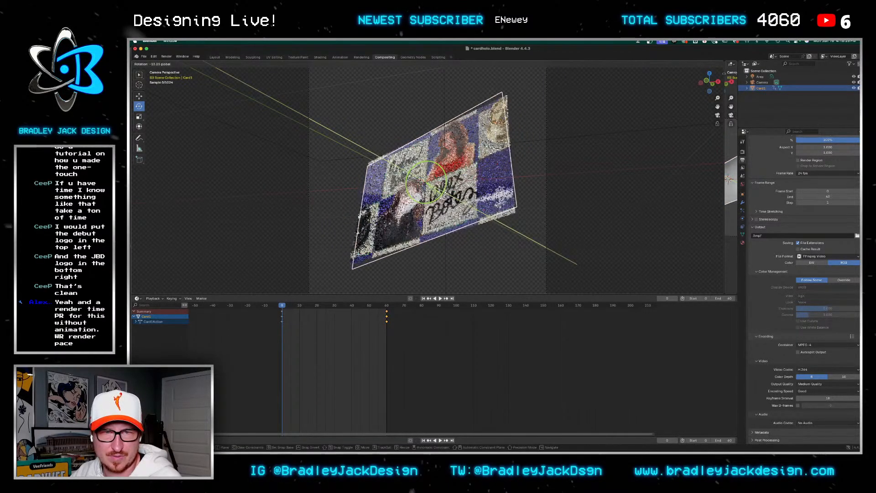
{"action": "left_click", "coordinate": [355, 252]}
{"action": "key", "text": "k"}
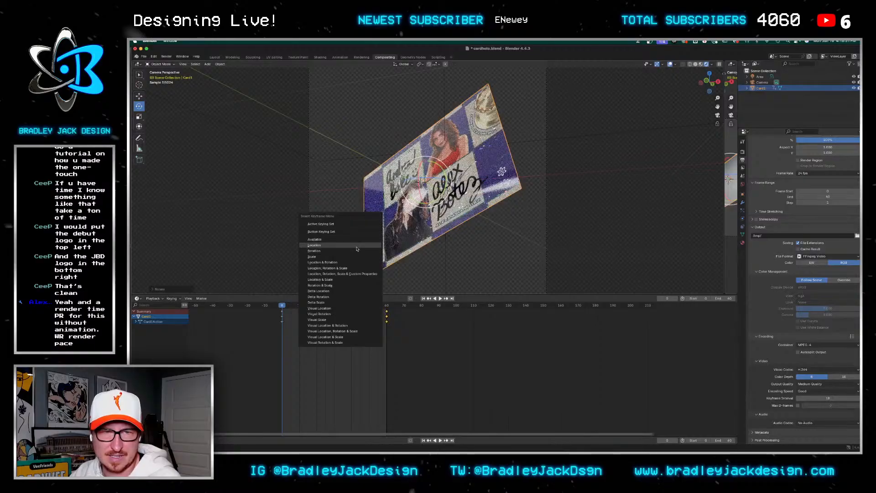
{"action": "left_click", "coordinate": [355, 251]}
Preview the new rotation through to frame 60 and save the blend file
{"action": "key", "text": "space"}
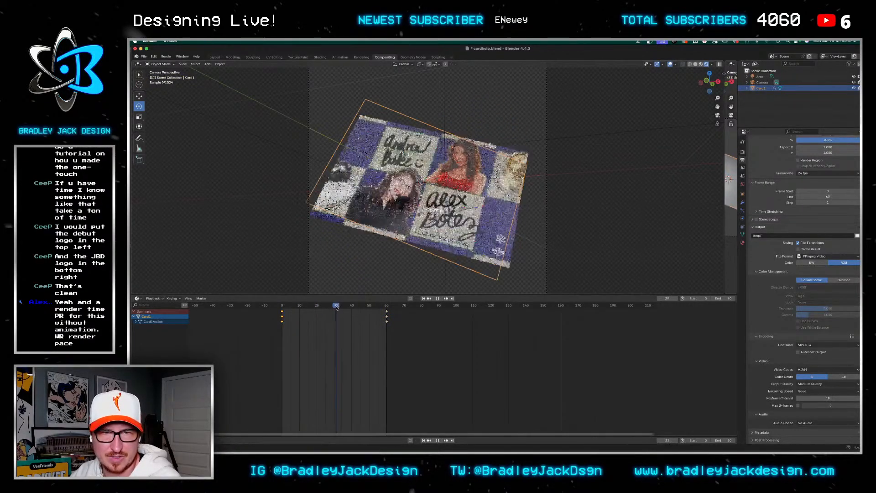
{"action": "left_click_drag", "start_coordinate": [370, 305], "coordinate": [387, 307]}
{"action": "key", "text": "ctrl+s"}
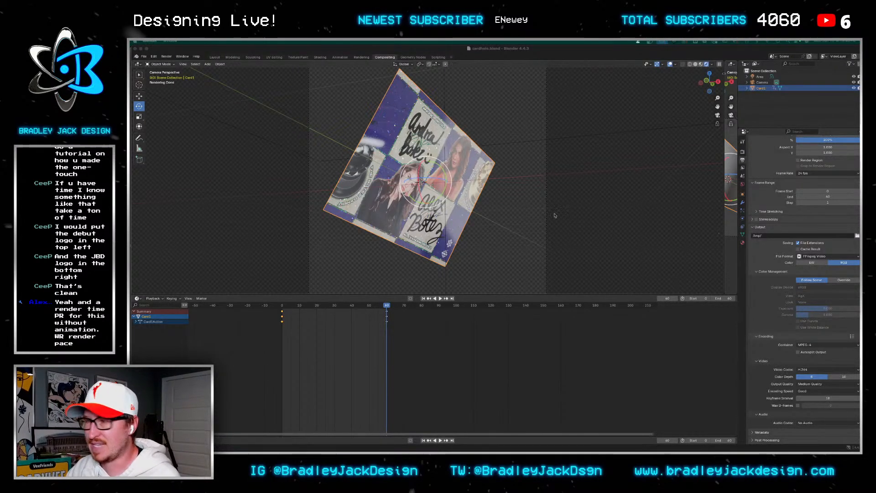
{"action": "left_click", "coordinate": [390, 316]}
Play the animation, stop it at frame 27, and render that frame as a still image
{"action": "key", "text": "space"}
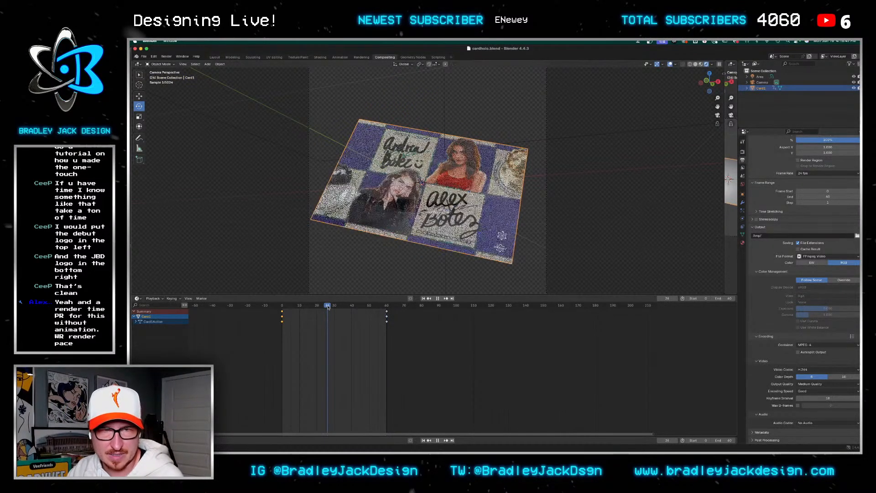
{"action": "key", "text": "space"}
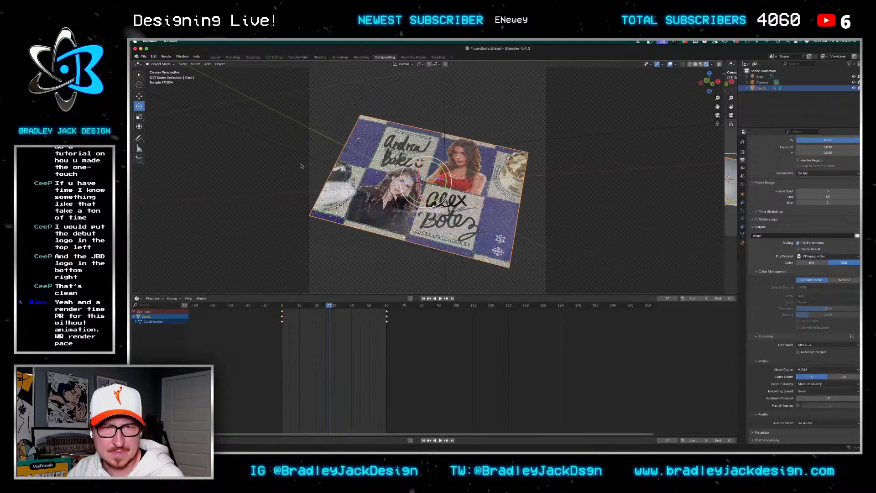
{"action": "left_click", "coordinate": [167, 56]}
{"action": "left_click", "coordinate": [172, 66]}
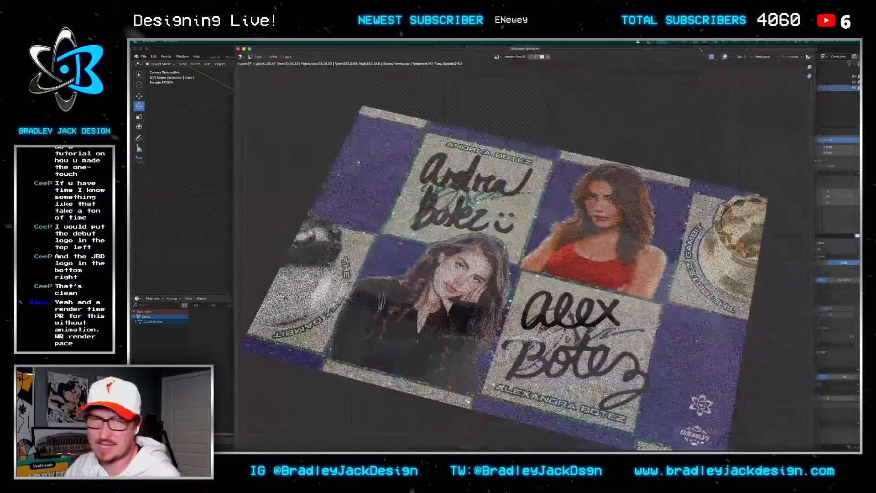
{"action": "scroll", "coordinate": [556, 133], "scroll_direction": "up", "scroll_amount": 1}
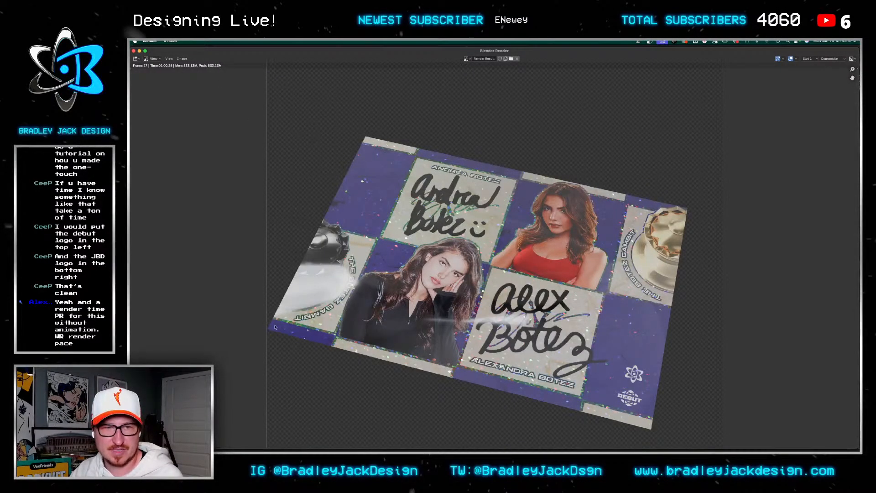
Save the rendered image to the Desktop as dualautoexample.png and minimize the render window
{"action": "left_click", "coordinate": [182, 58]}
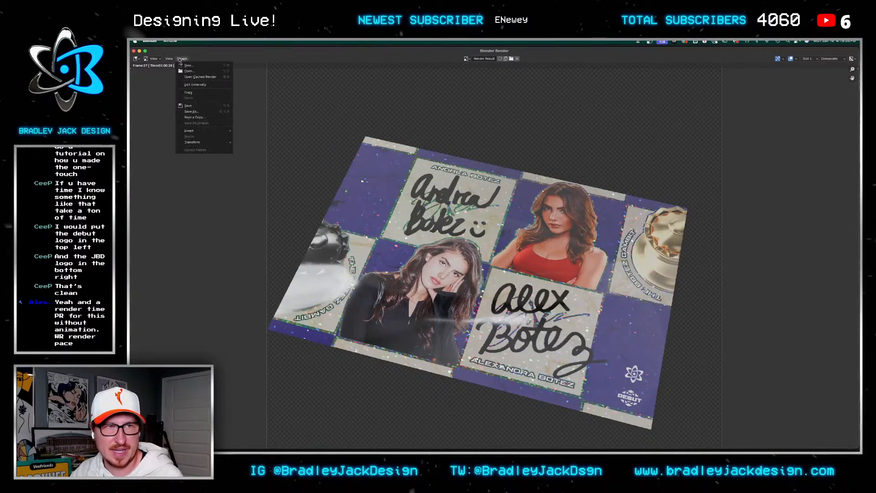
{"action": "left_click", "coordinate": [201, 109]}
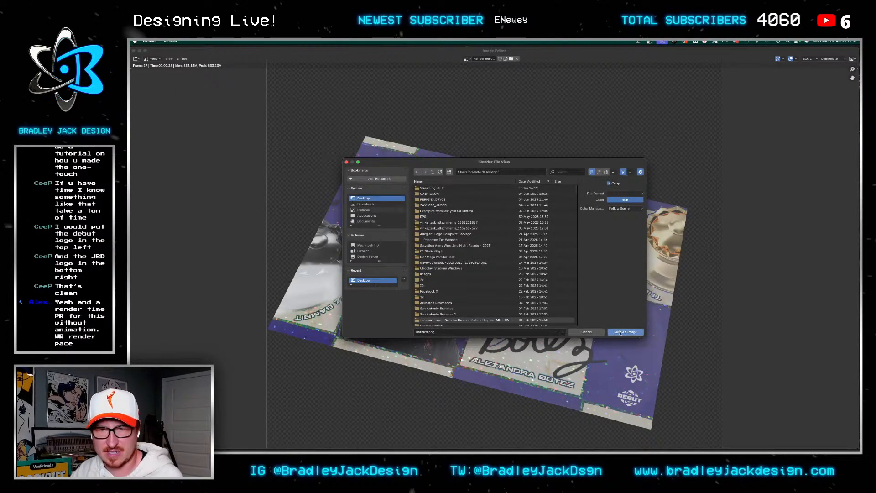
{"action": "left_click", "coordinate": [429, 333]}
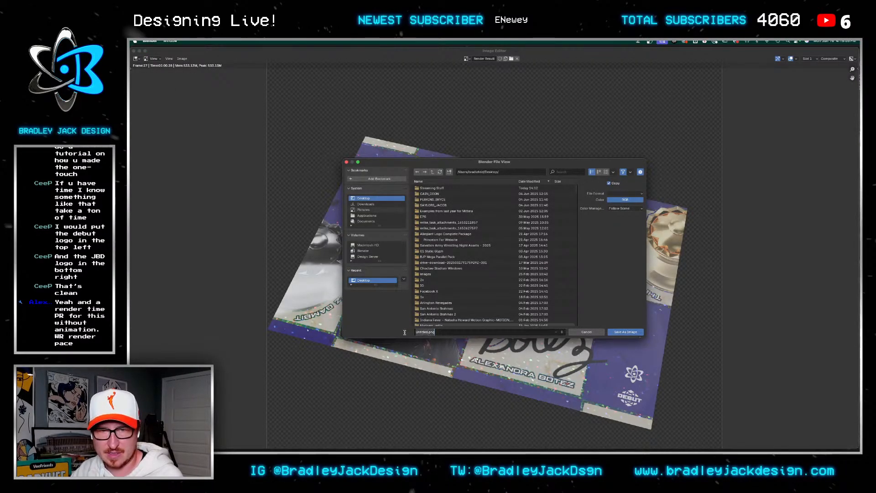
{"action": "type", "text": "dualaute"}
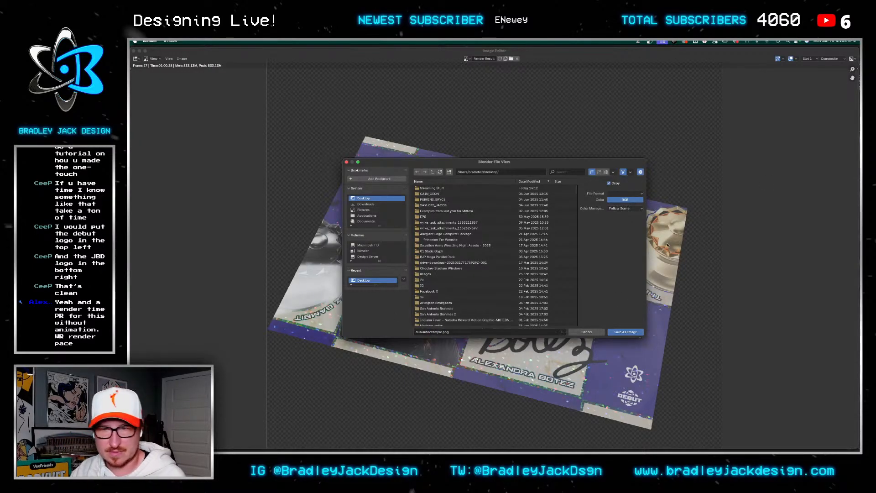
{"action": "left_click", "coordinate": [625, 332]}
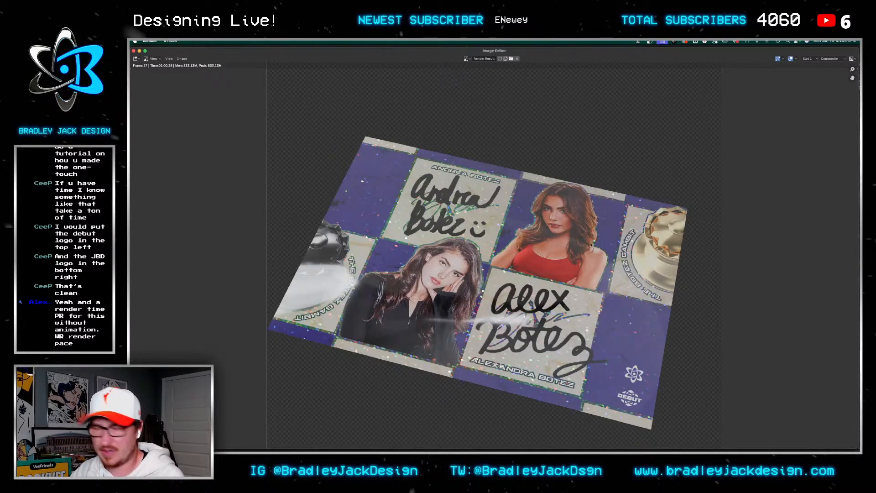
{"action": "left_click", "coordinate": [140, 51]}
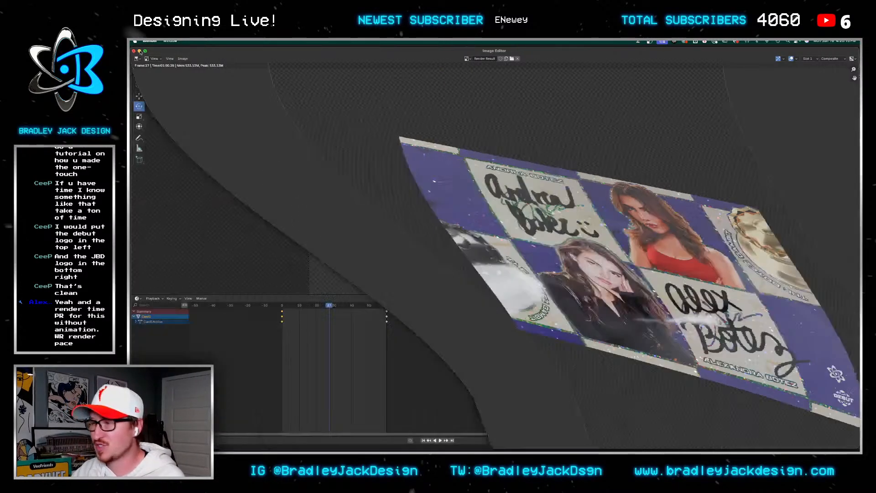